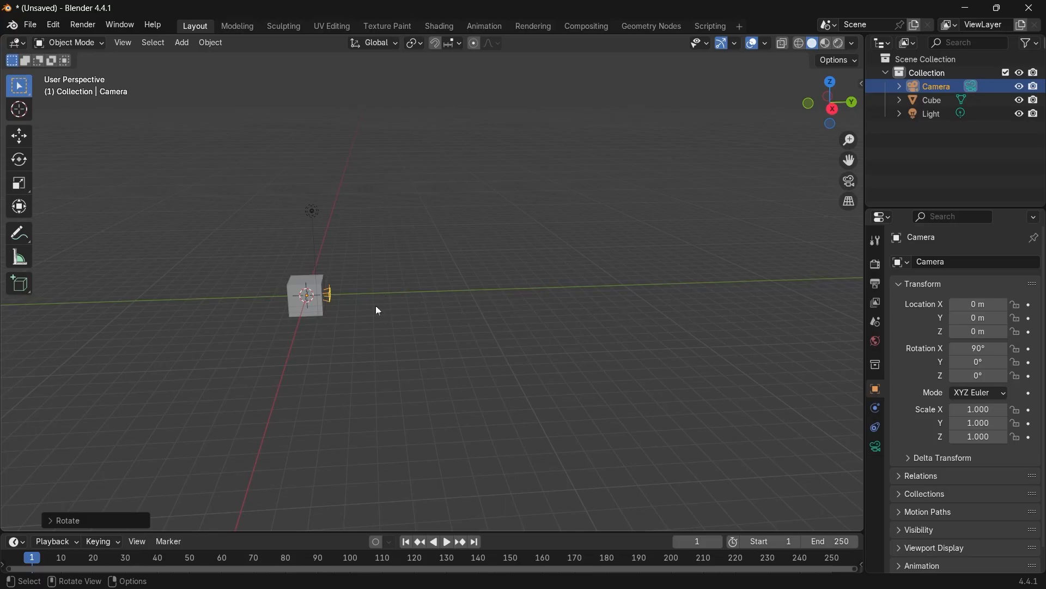
Insert a keyframe for the camera's transform at frame 0.
scroll(376, 311, "up", 3)
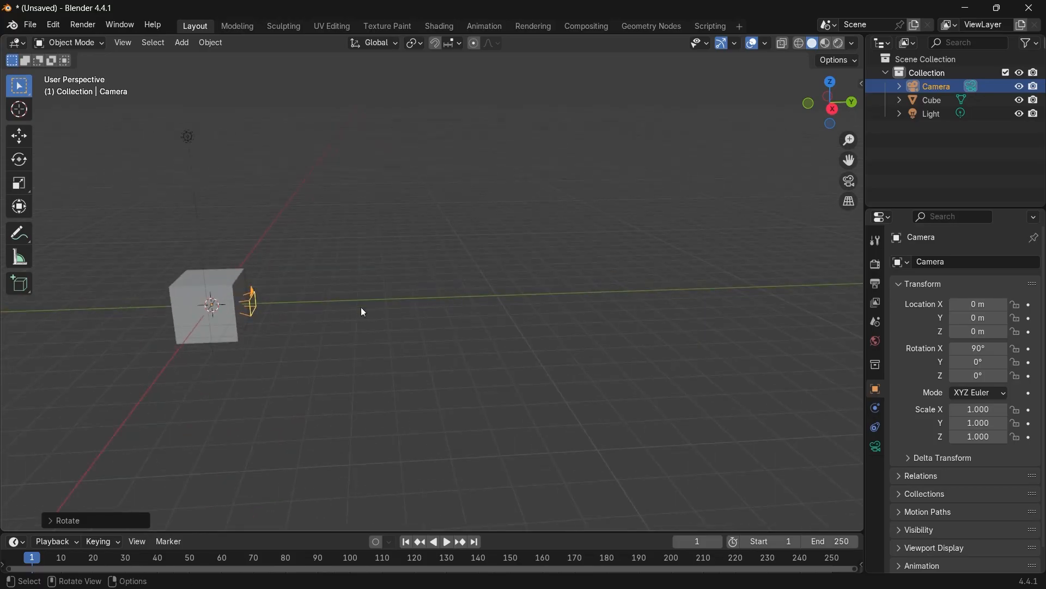
middle_click_drag(451, 349, 308, 331)
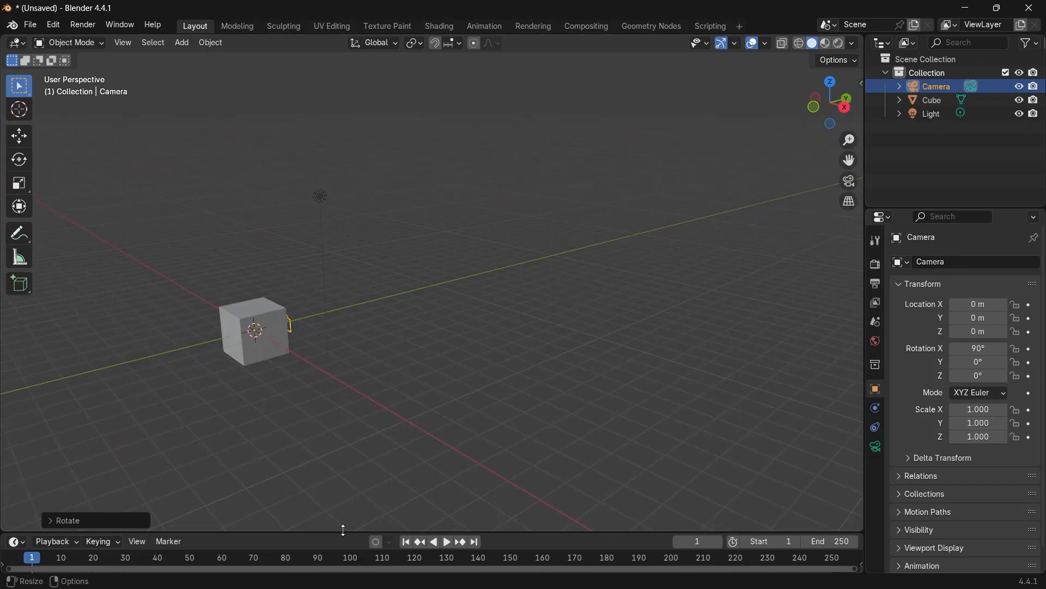
left_click_drag(343, 529, 355, 463)
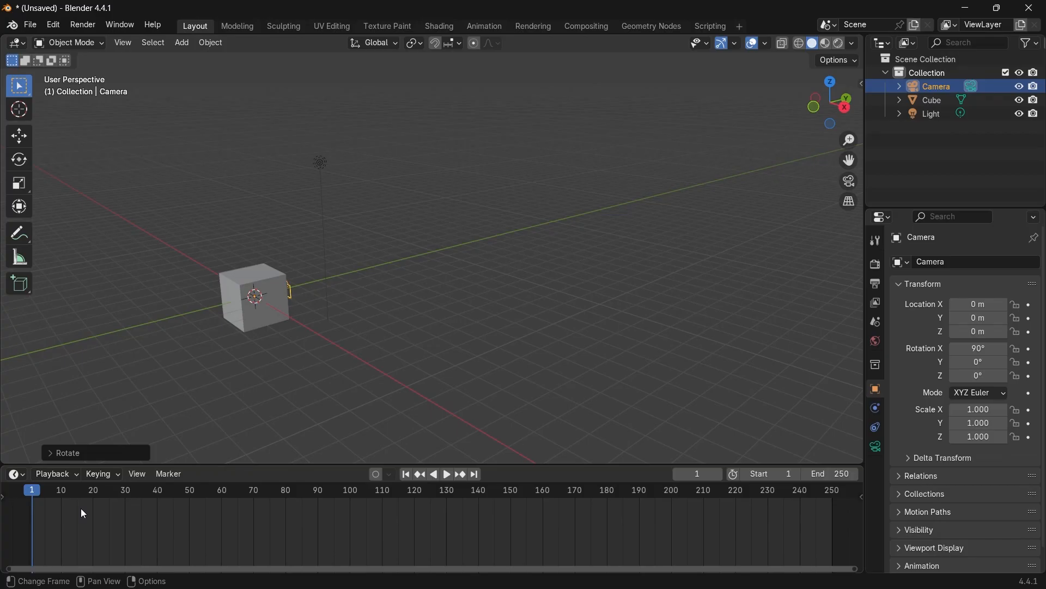
key("Left")
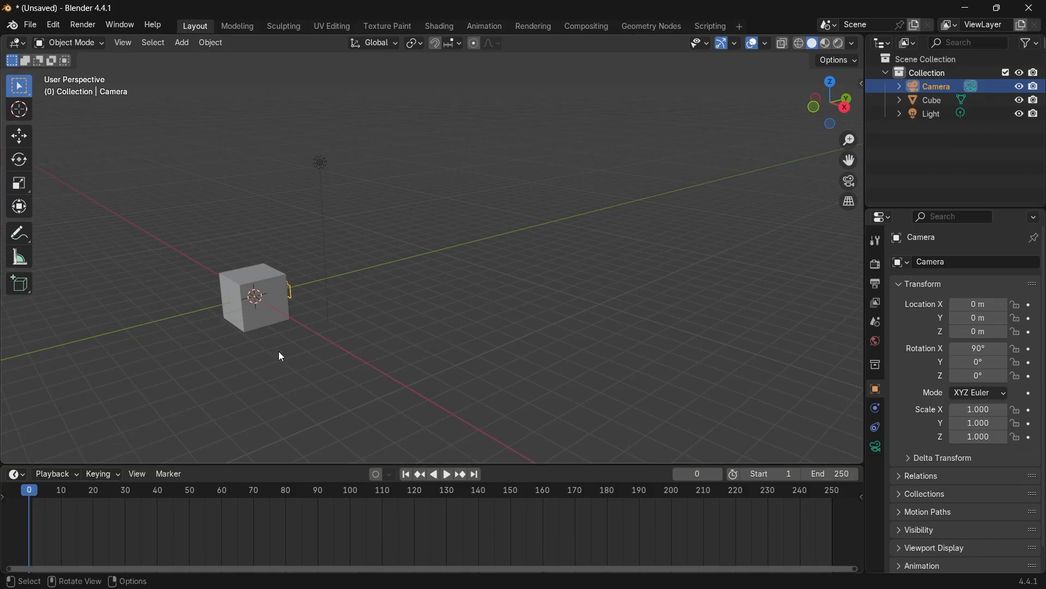
key("i")
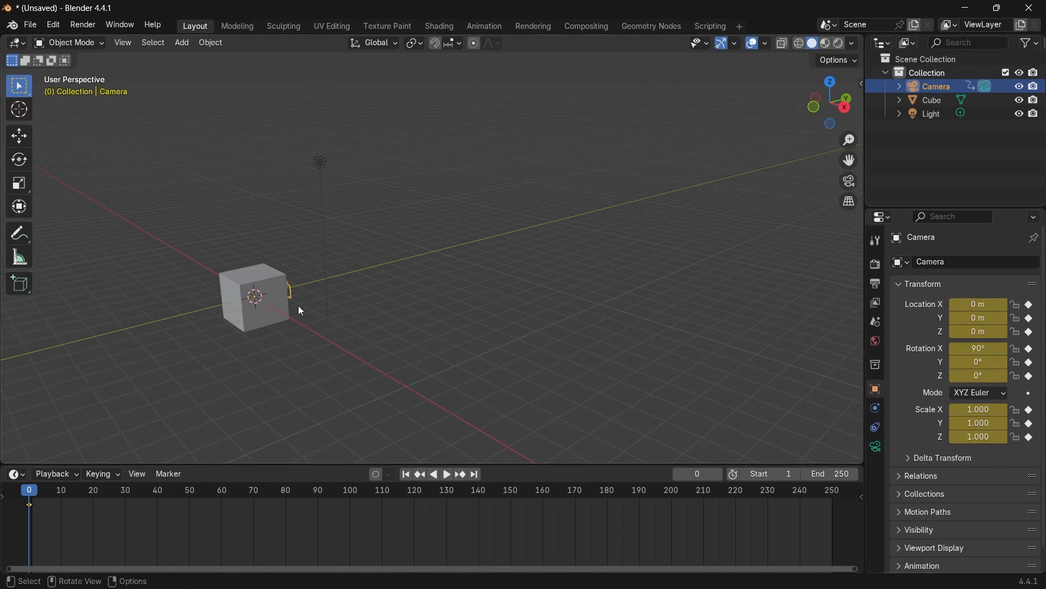
At frame 600, move the camera 32 m along the global Y axis and insert another keyframe.
middle_click_drag(665, 516, 423, 509)
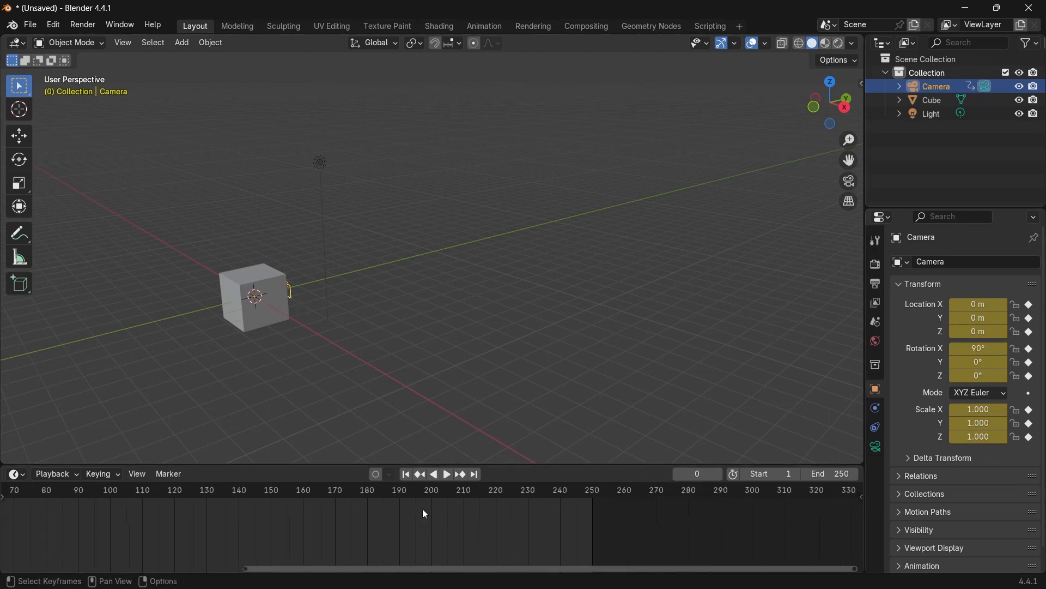
scroll(437, 510, "down", 5)
scroll(472, 511, "down", 3)
middle_click_drag(608, 510, 451, 515)
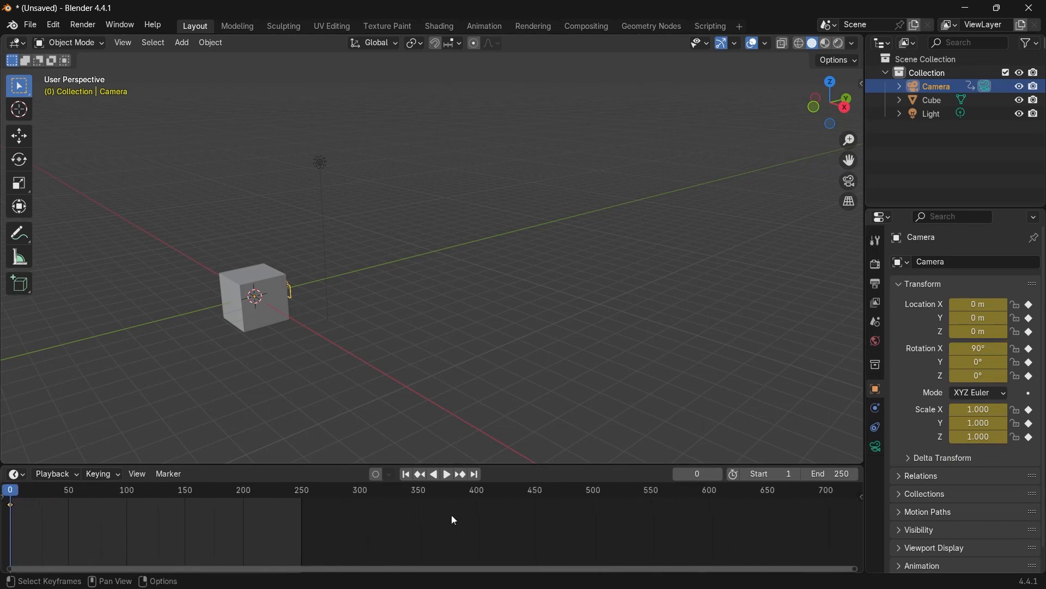
left_click(708, 492)
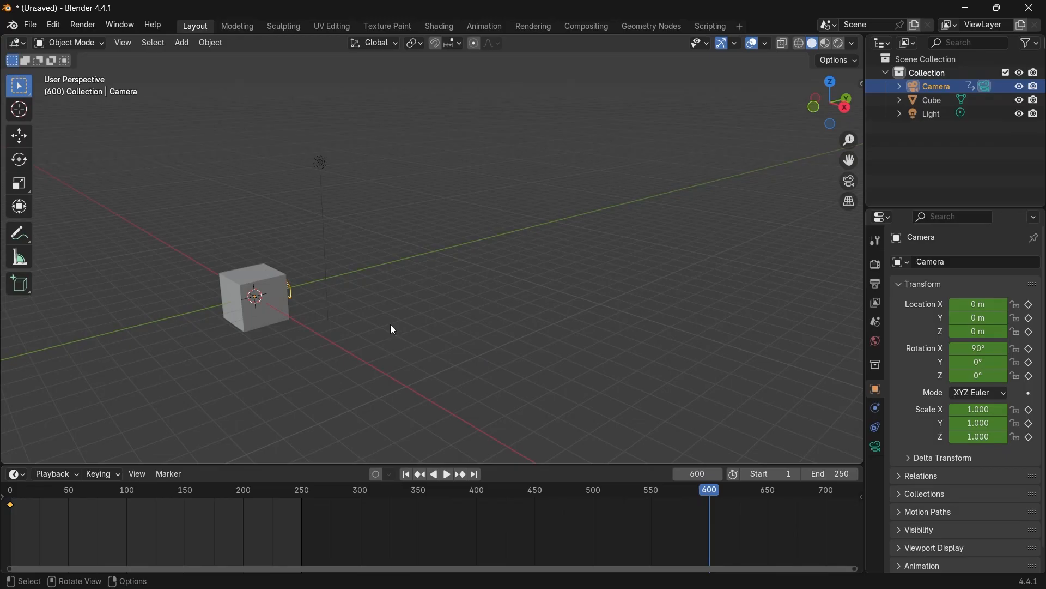
key("g")
key("y")
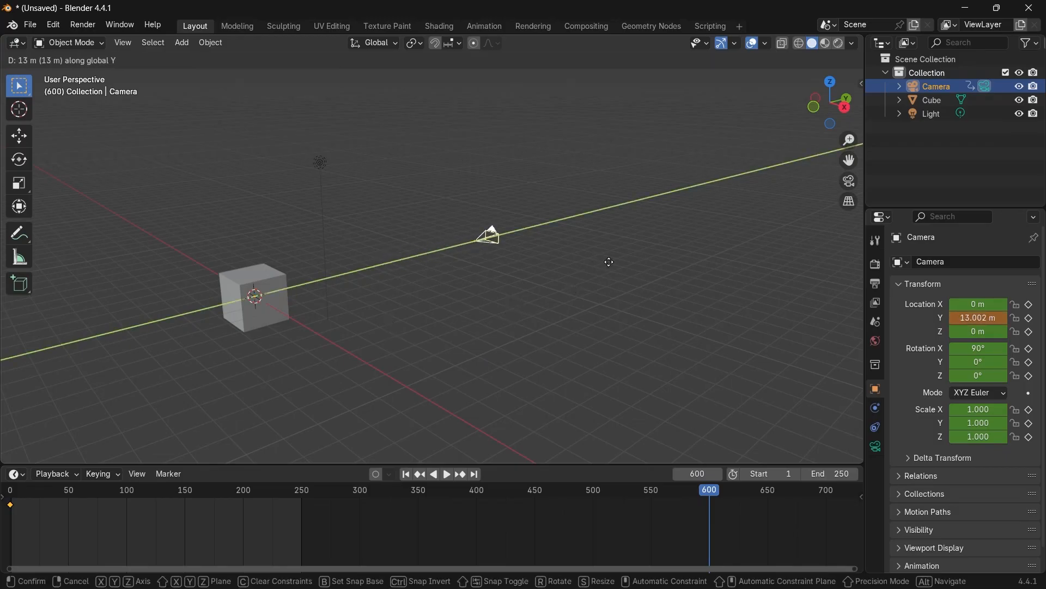
type("32")
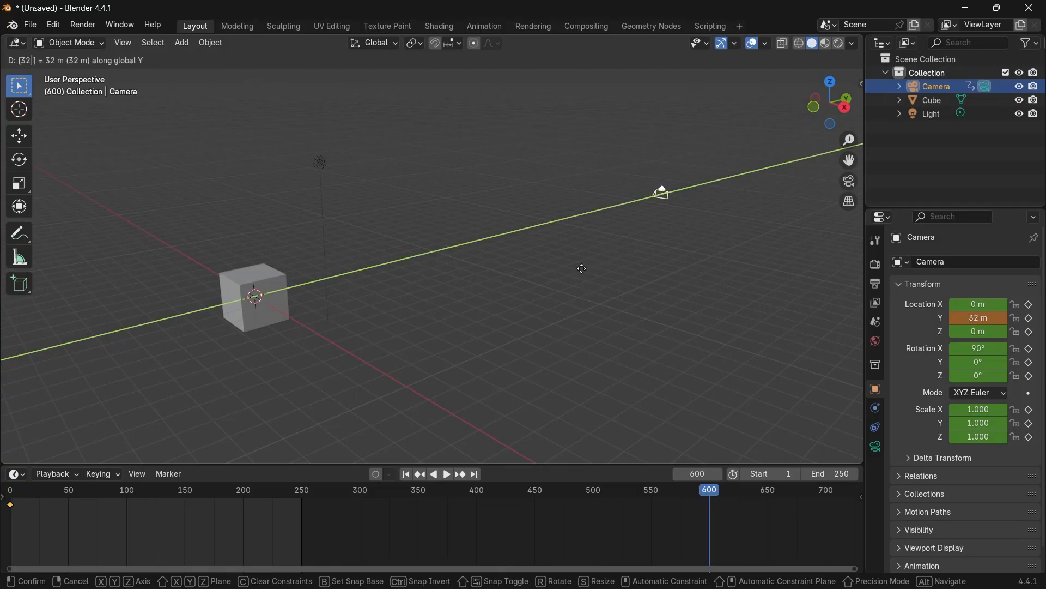
key("Return")
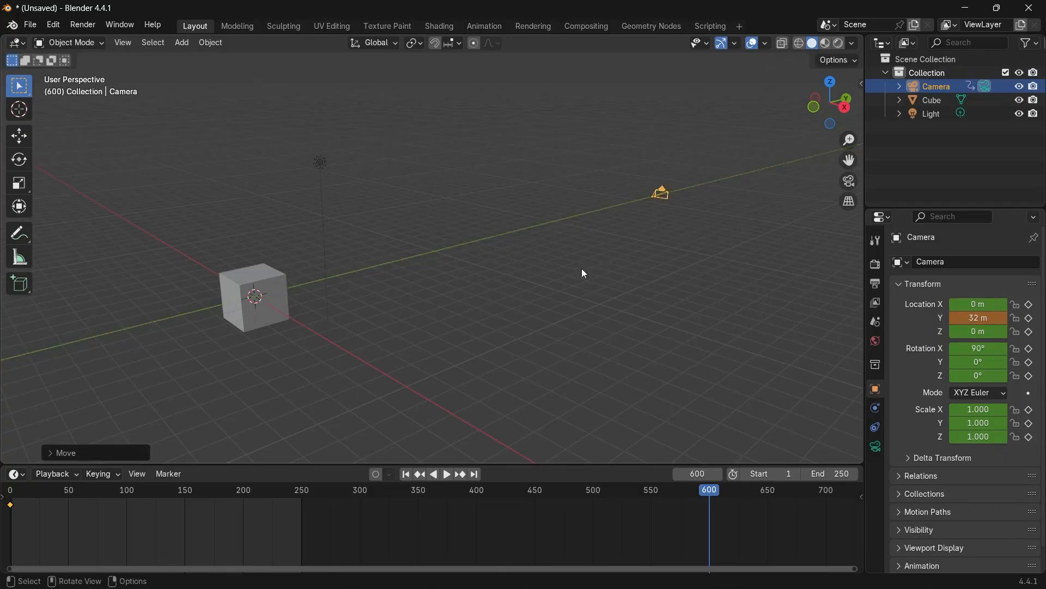
key("i")
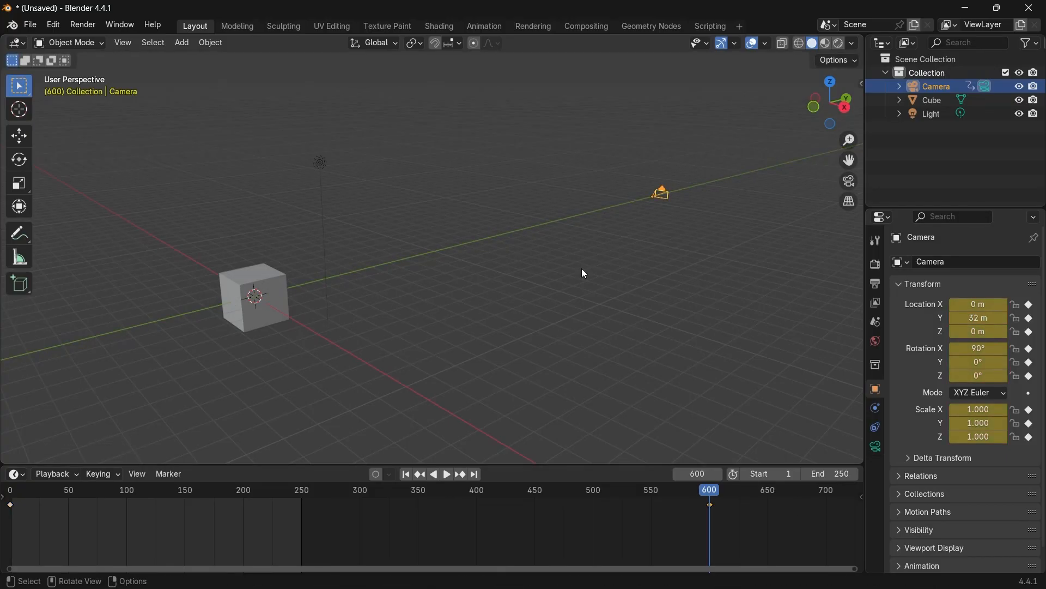
Set the animation's end frame to 600.
left_click(828, 473)
type("600")
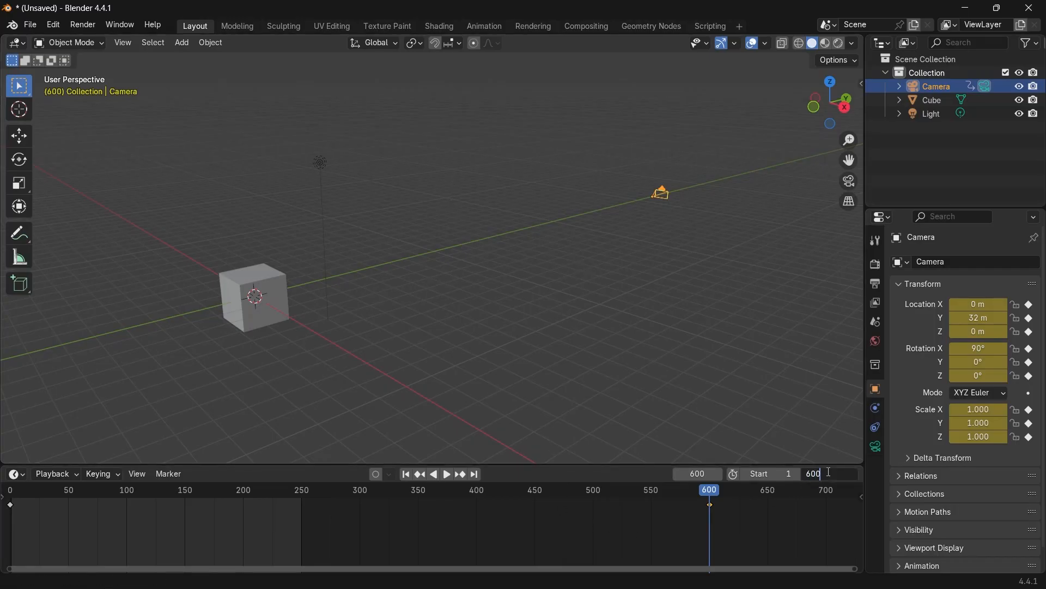
key("Return")
Play back the camera animation from the start to check its motion.
scroll(598, 515, "down", 3)
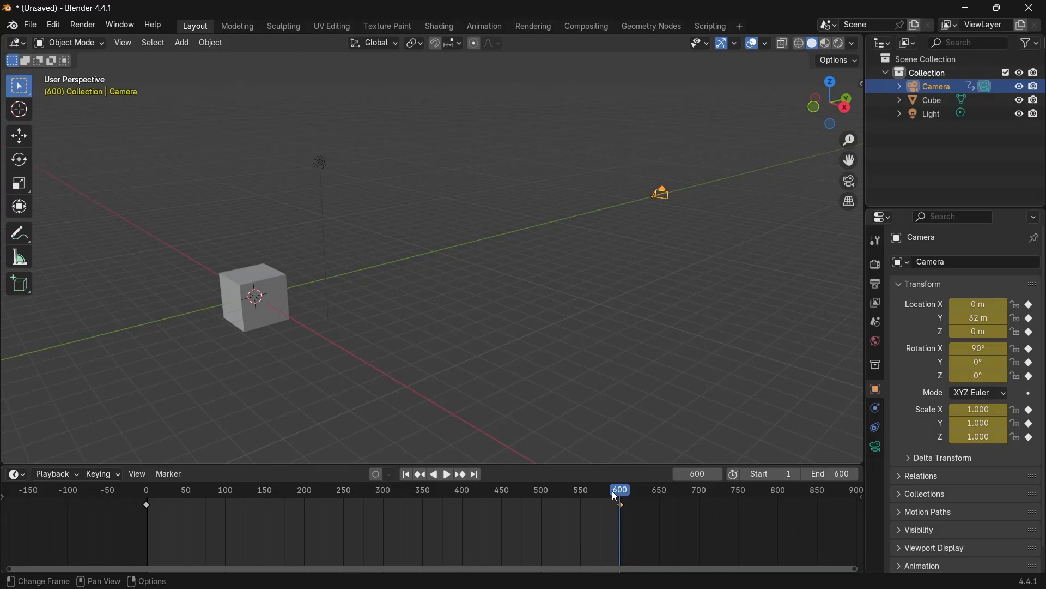
left_click(148, 496)
key("space")
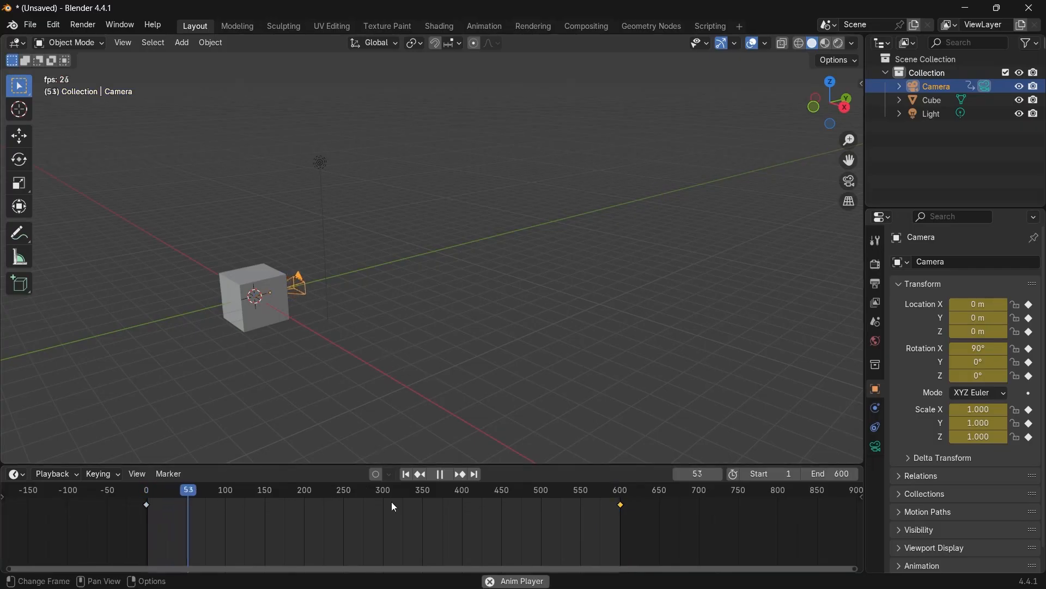
left_click_drag(391, 501, 365, 496)
left_click(596, 496)
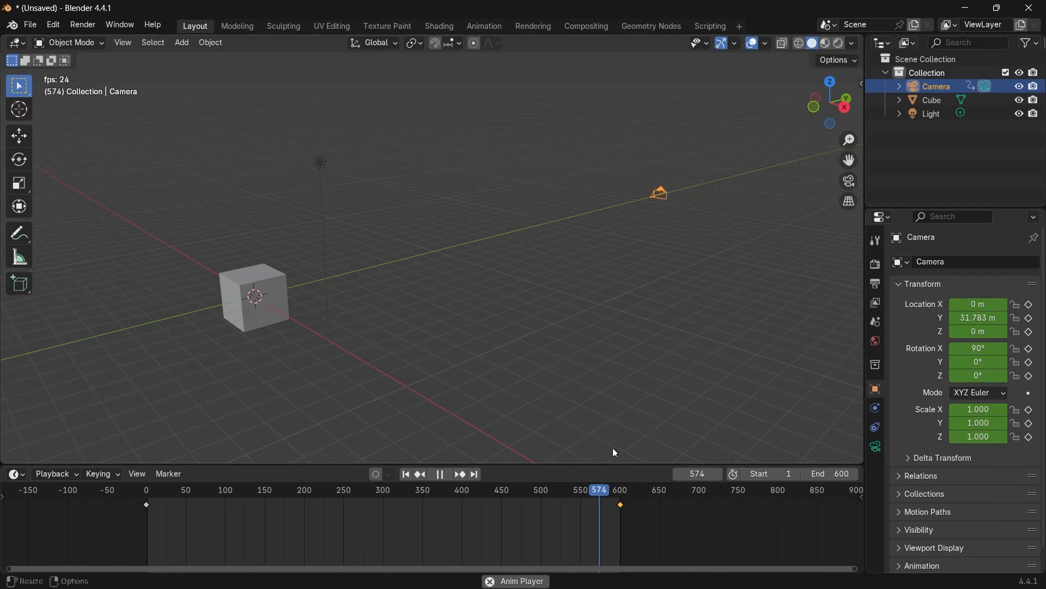
key("space")
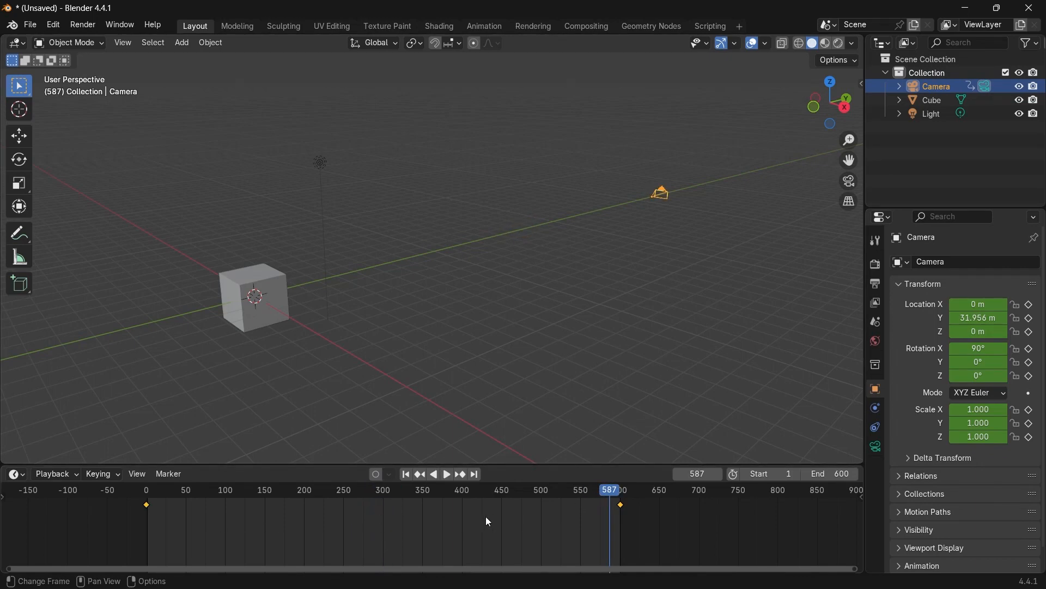
Set the camera keyframes' interpolation to Linear and play the animation again.
key("t")
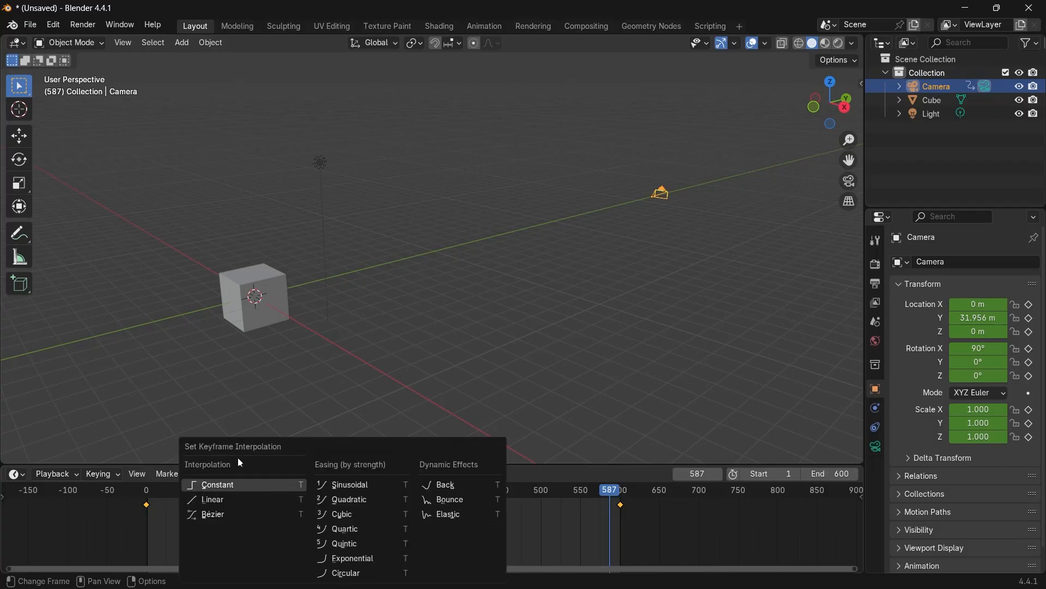
left_click(215, 500)
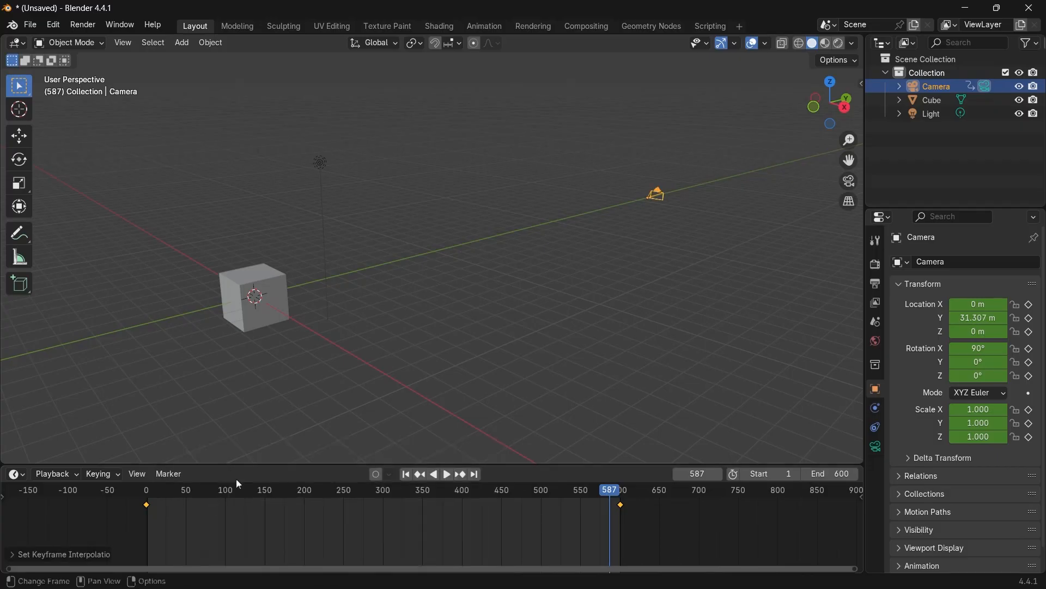
left_click(157, 494)
key("space")
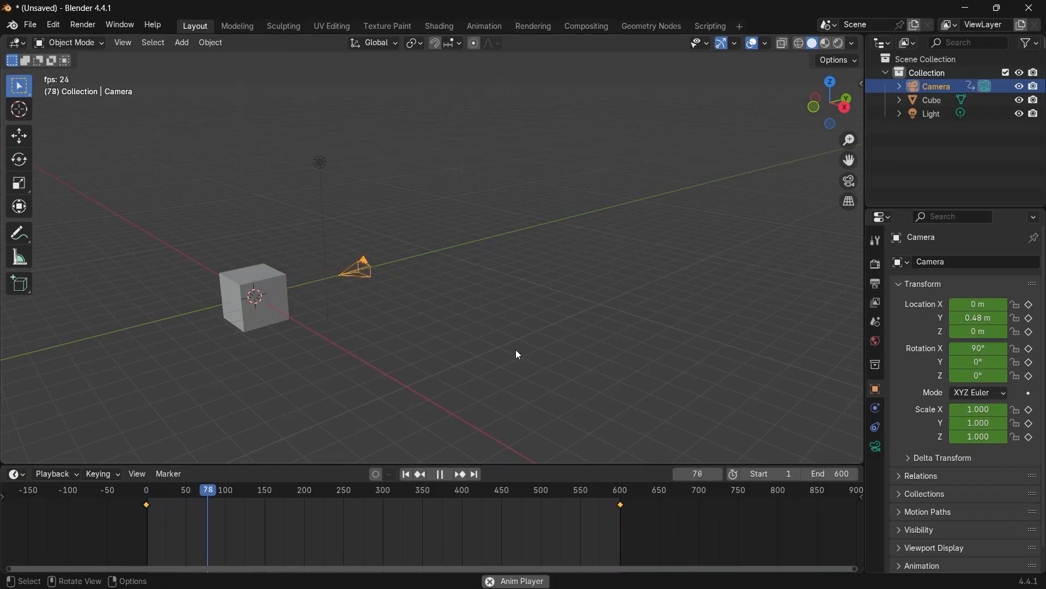
key("space")
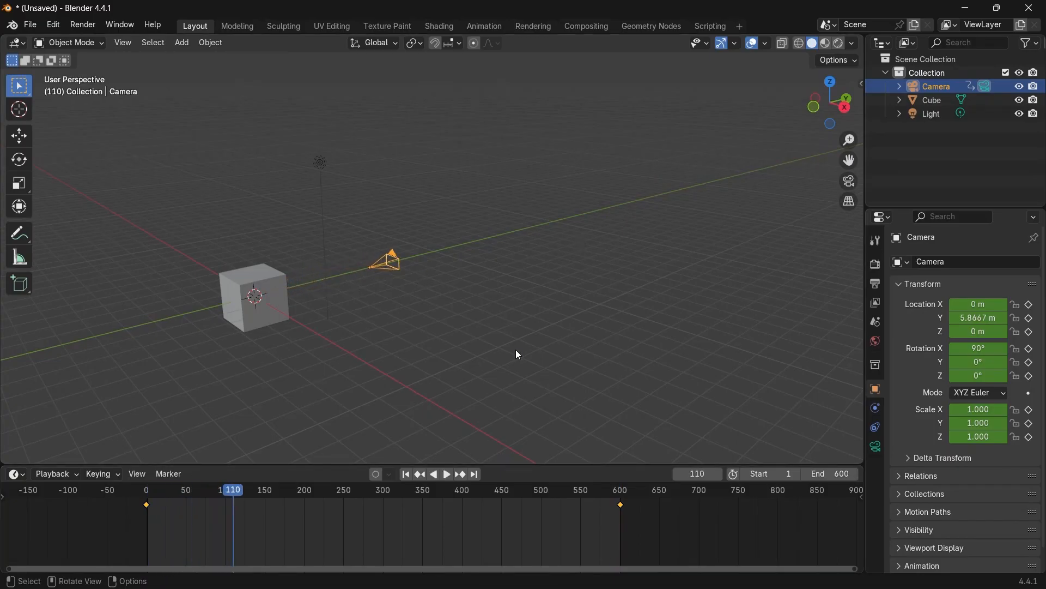
Preview the animation through the camera view.
left_click(850, 184)
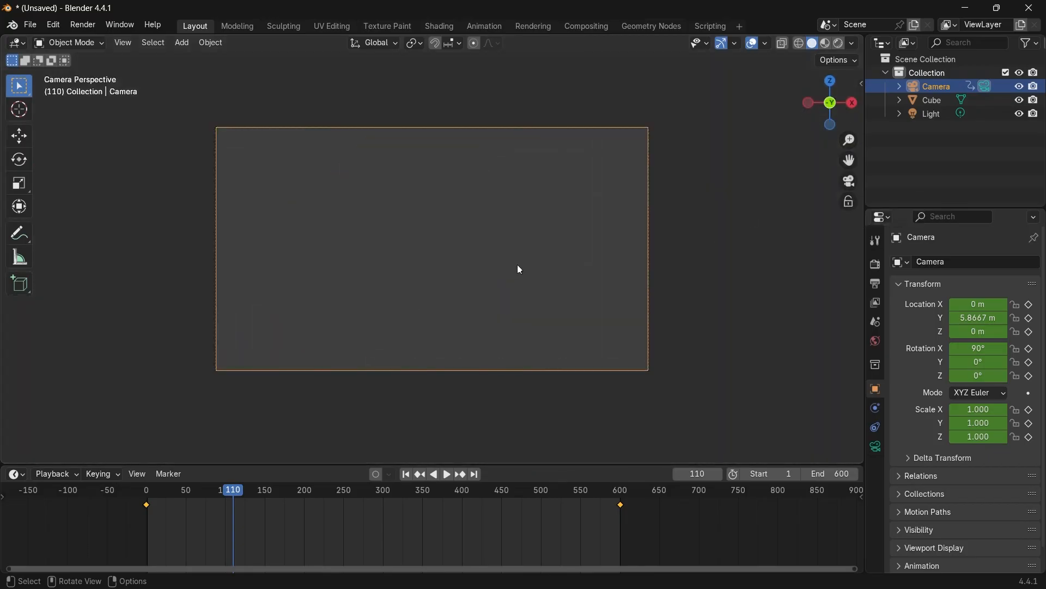
key("space")
mouse_move(275, 498)
left_mouse_down()
mouse_move(574, 525)
mouse_move(426, 500)
mouse_move(155, 499)
mouse_move(263, 498)
left_mouse_up()
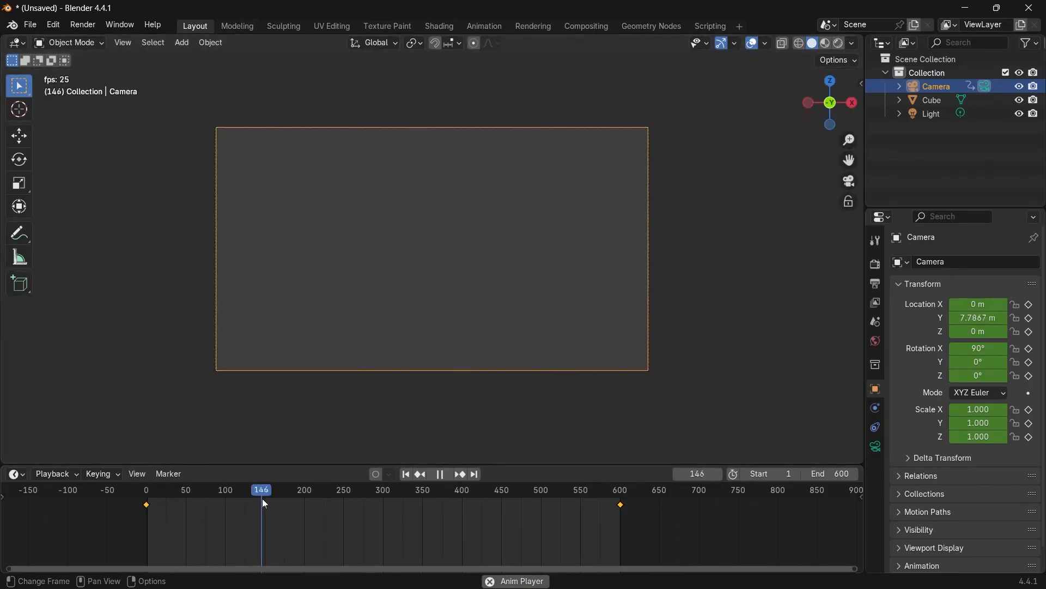
key("space")
Select the cube and split the 3D viewport into an upper and a lower area.
scroll(404, 320, "down", 3)
middle_click_drag(449, 304, 391, 307)
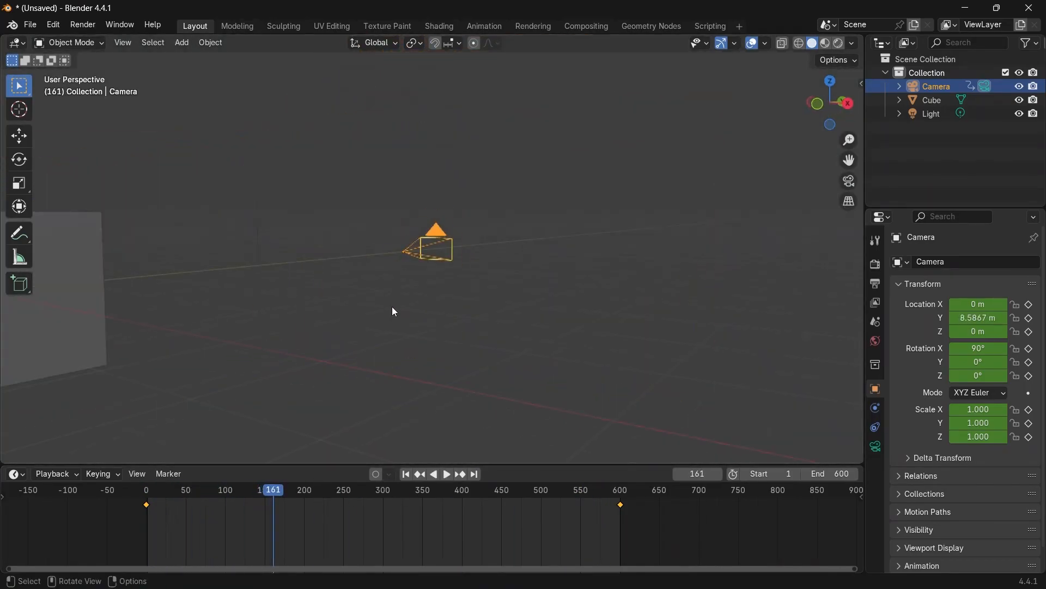
scroll(392, 307, "down", 5)
scroll(446, 287, "up", 3)
middle_click_drag(448, 292, 430, 450)
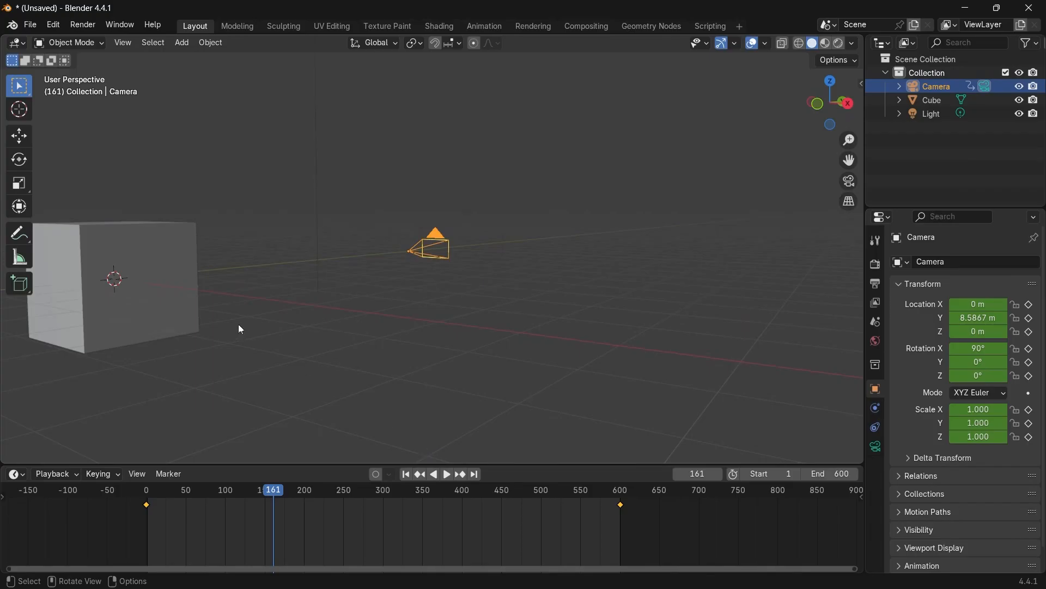
left_click(155, 251)
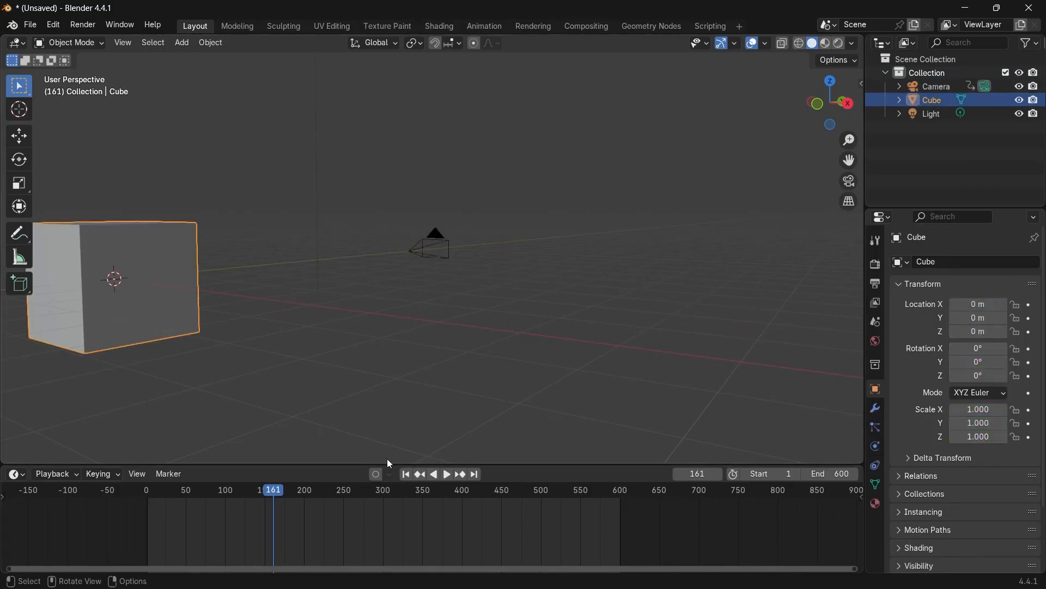
left_click_drag(388, 463, 386, 525)
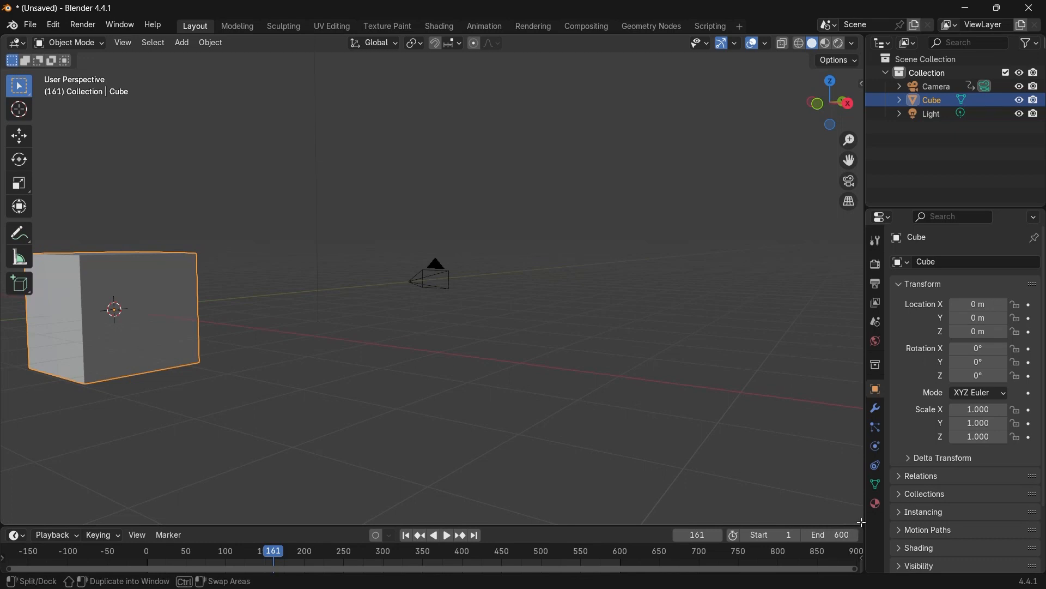
left_click_drag(860, 521, 164, 293)
Turn the lower area into a Geometry Node Editor and create a new Geometry Nodes tree for the cube.
left_click(16, 300)
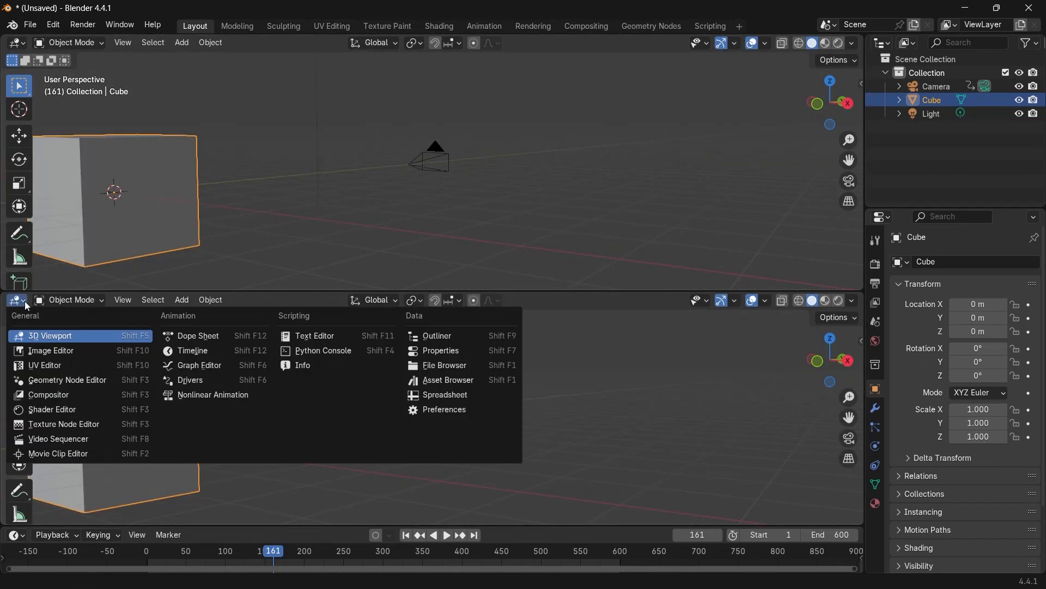
left_click(63, 380)
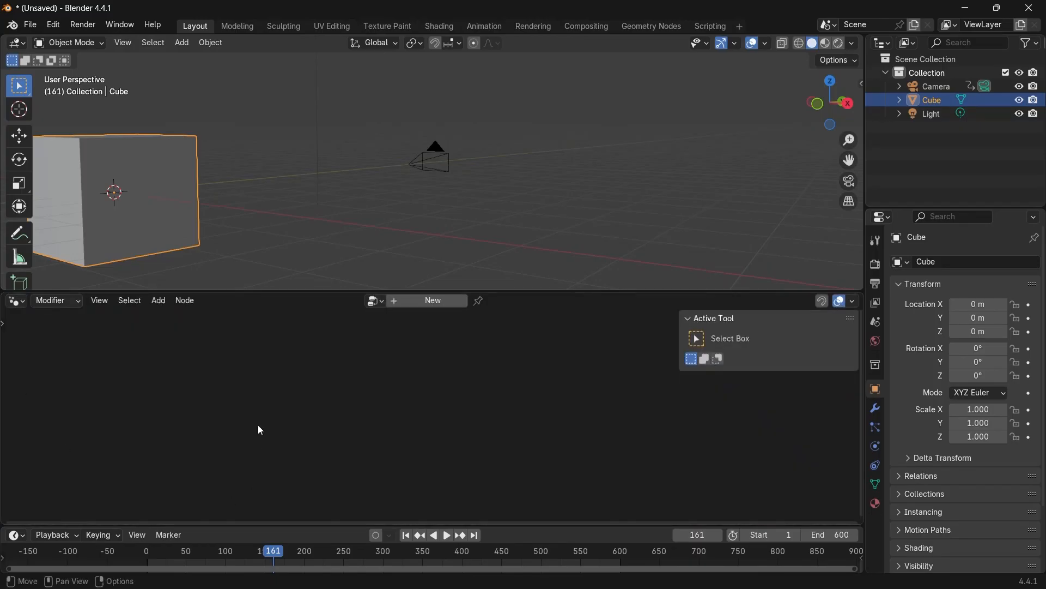
key("n")
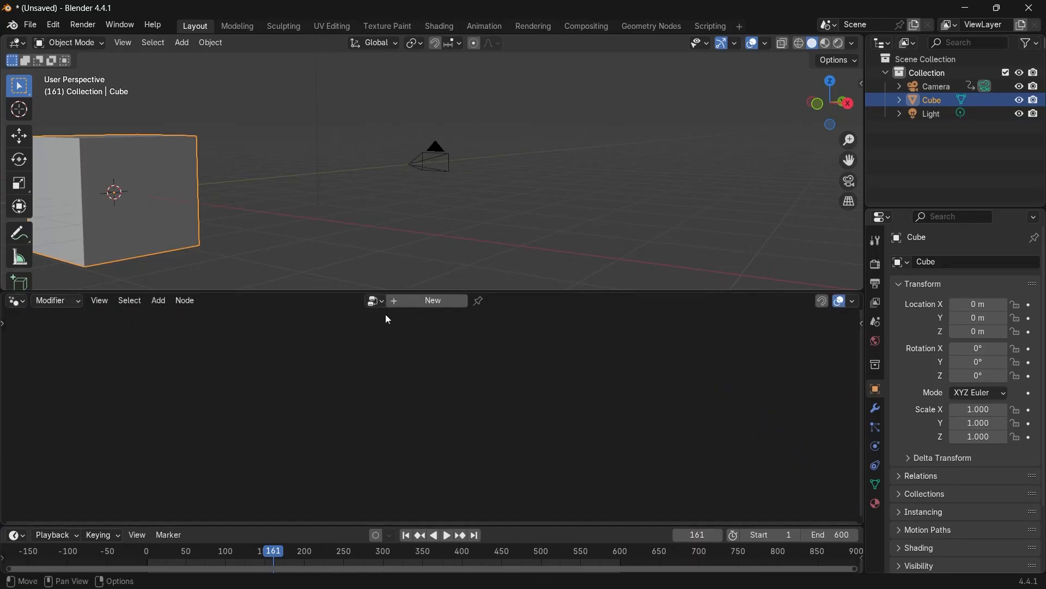
left_click(412, 302)
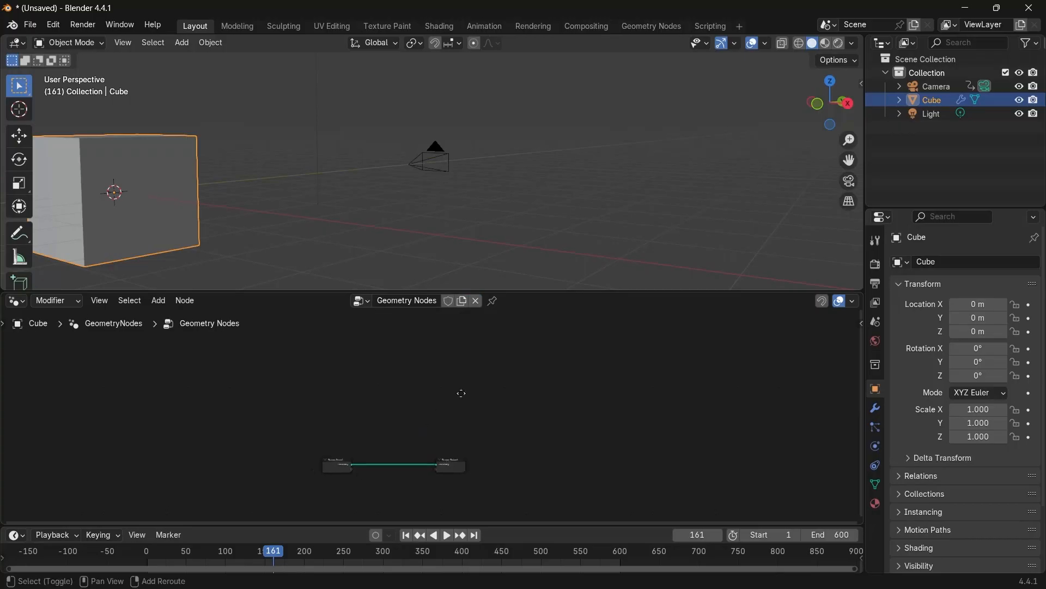
Delete the Group Input node from the node tree.
scroll(461, 393, "up", 7)
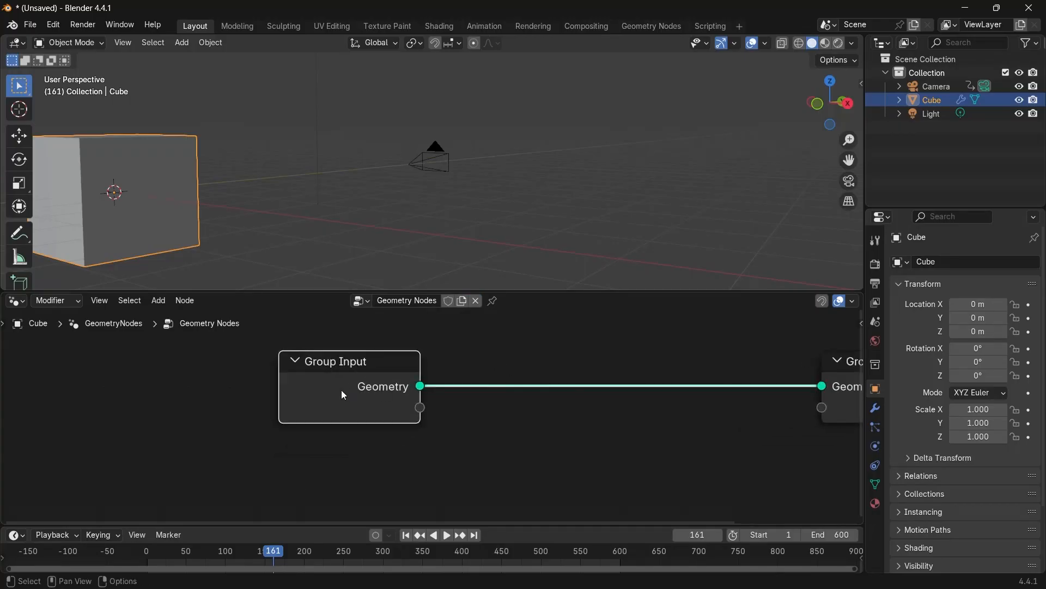
key("x")
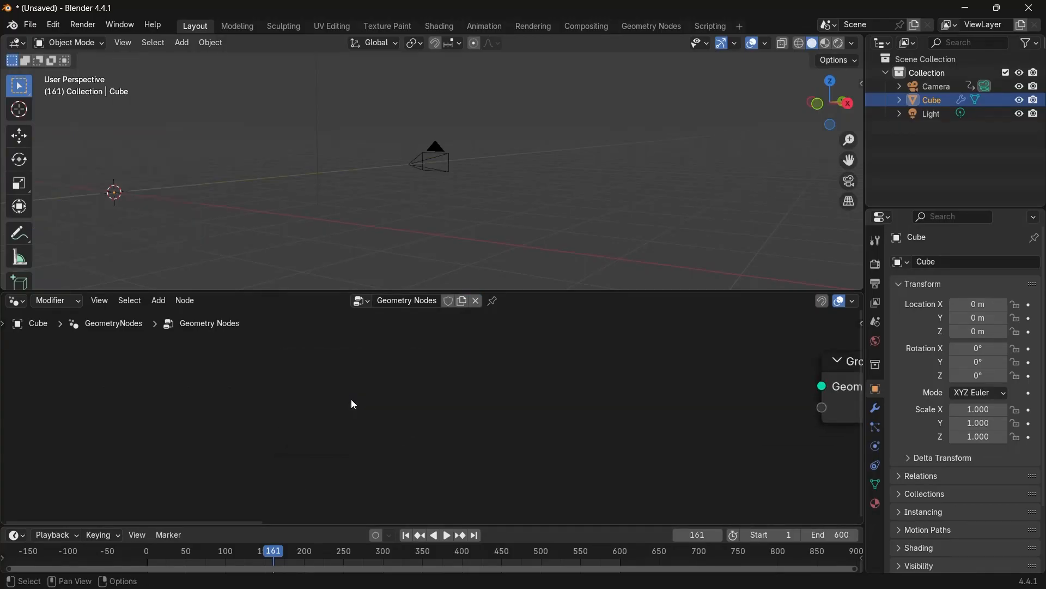
middle_click_drag(354, 404, 303, 415)
Add a Mesh Line node and connect its mesh output to the Group Output geometry.
key("shift+a")
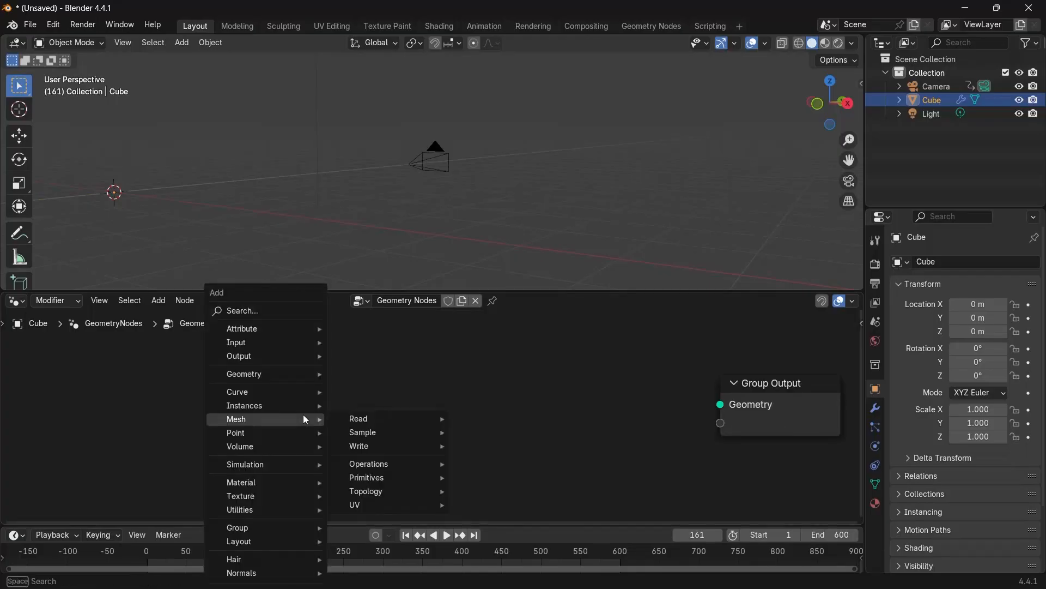
type("mesh line")
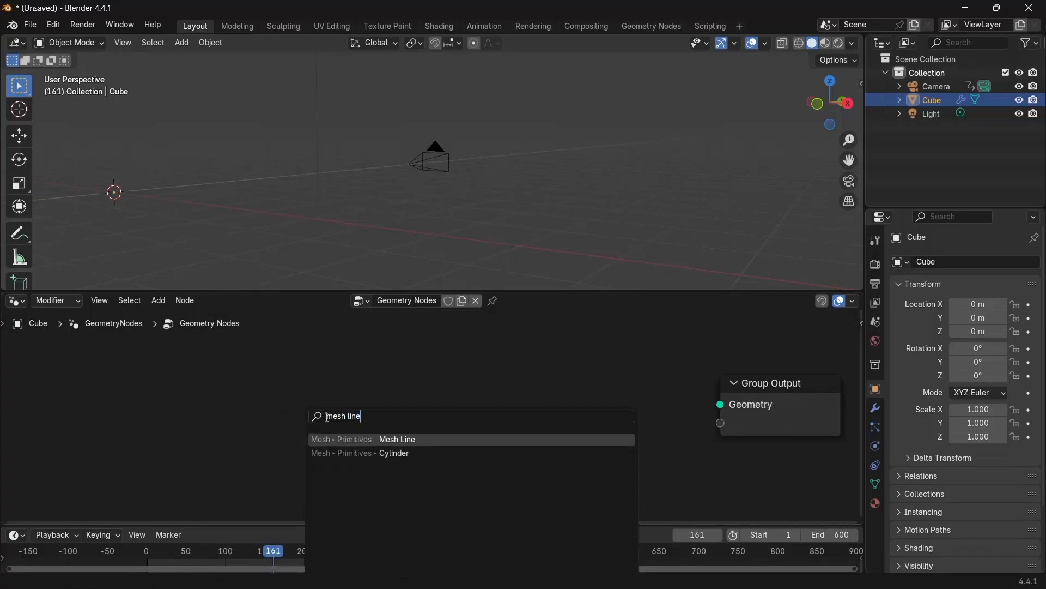
left_click(348, 437)
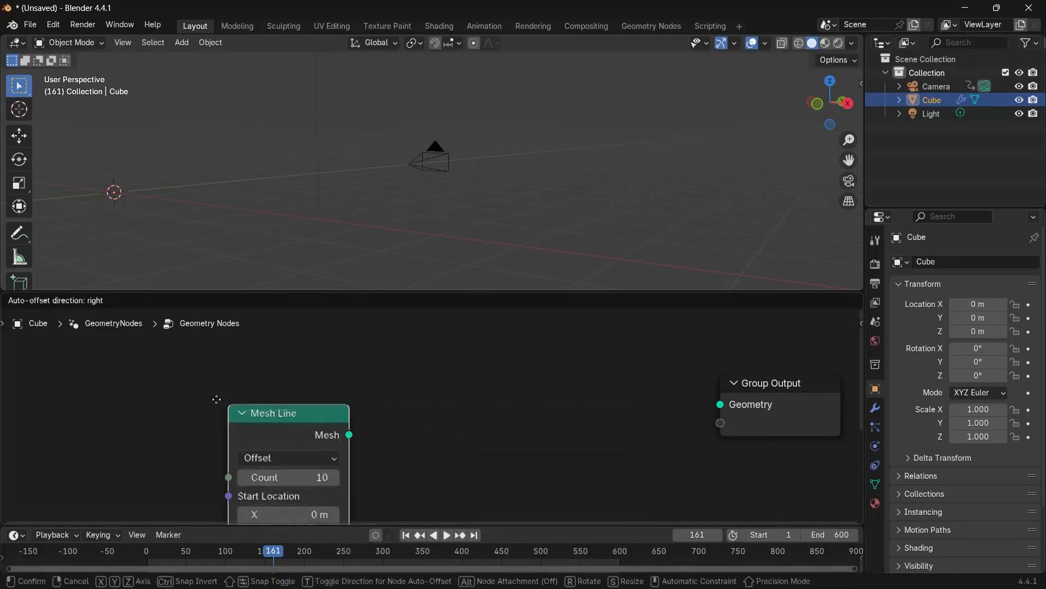
left_click(339, 433)
left_click_drag(337, 429, 731, 403)
Inspect the generated line of points in the 3D viewport.
scroll(376, 344, "down", 1)
scroll(376, 343, "down", 3)
left_click_drag(326, 425, 227, 398)
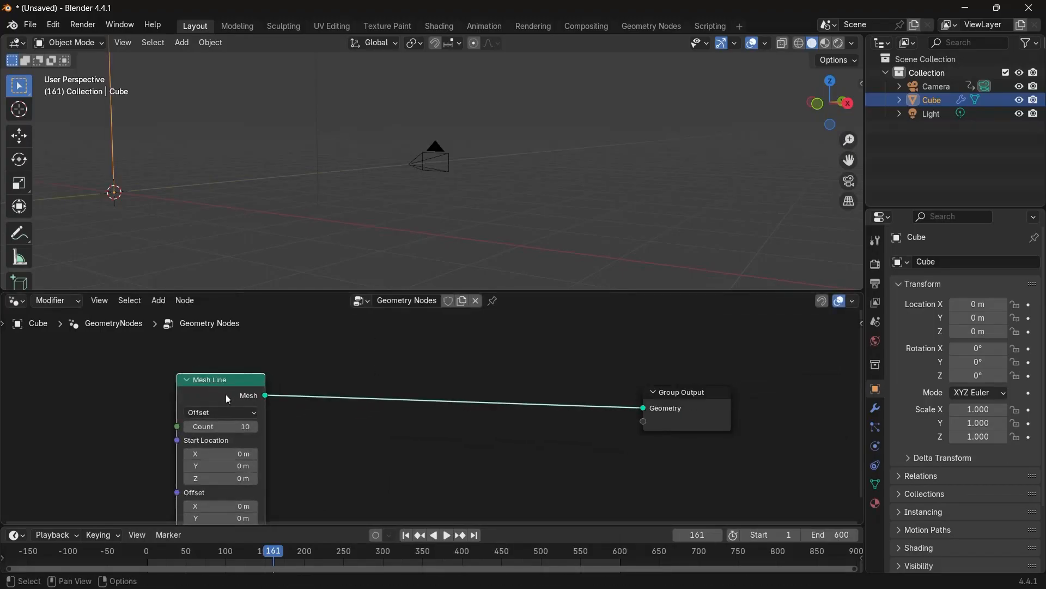
scroll(228, 395, "down", 5)
scroll(194, 205, "down", 3)
middle_click_drag(249, 185, 178, 246, "shift")
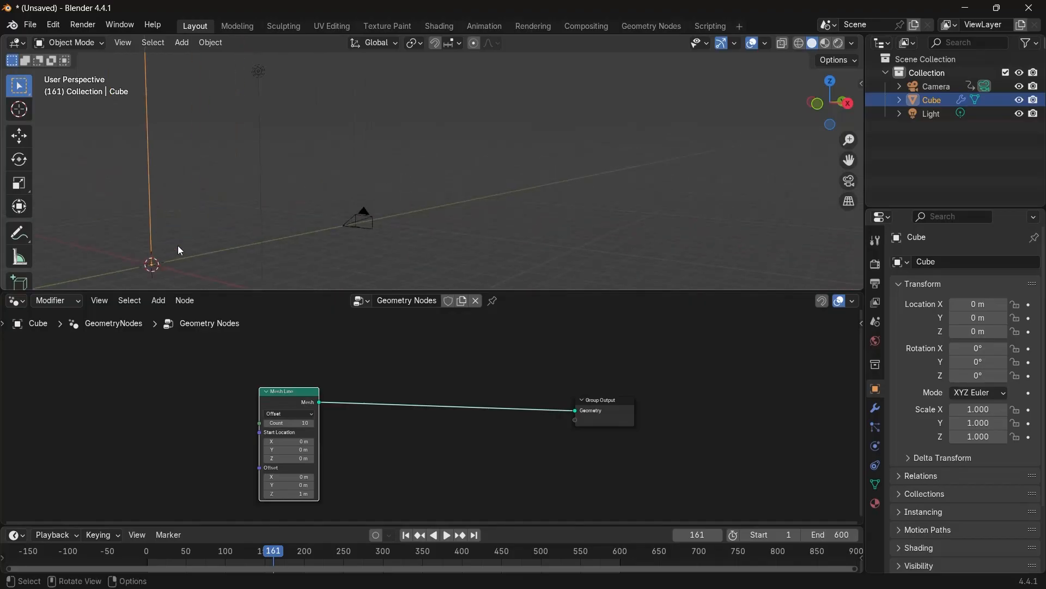
scroll(182, 249, "down", 4)
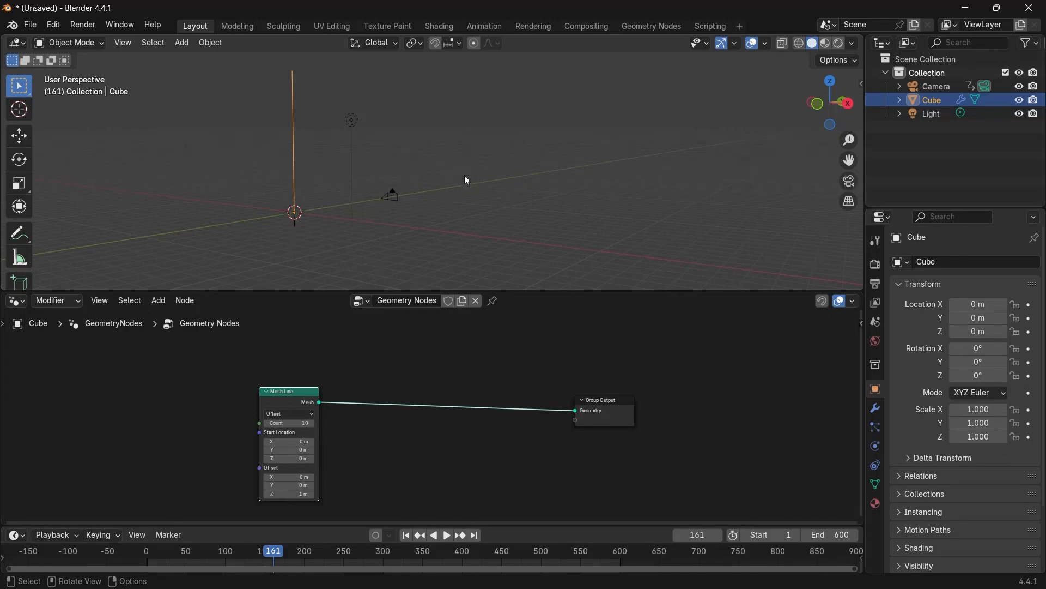
left_click(390, 194)
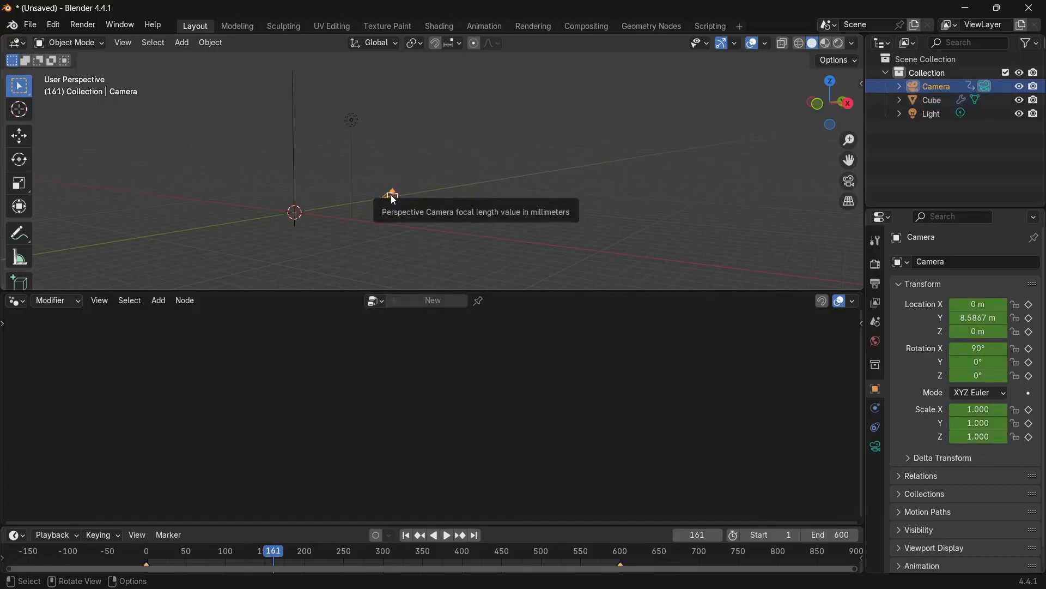
left_click(293, 183)
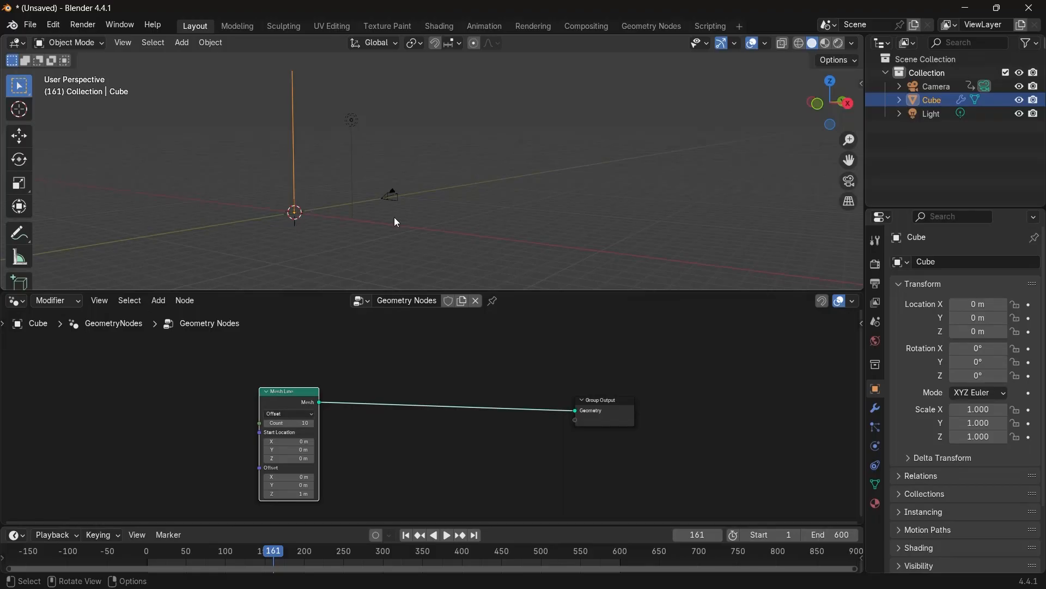
Set the Mesh Line offset to 0 m on Z and 1 m on Y.
scroll(286, 430, "up", 2)
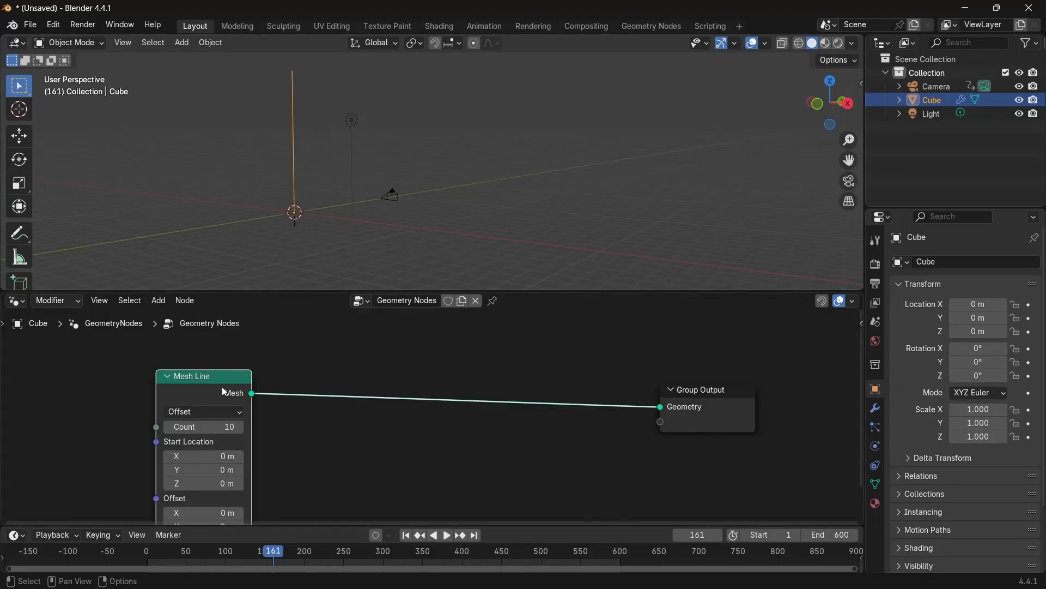
left_click_drag(209, 387, 99, 389)
middle_click_drag(250, 422, 311, 407)
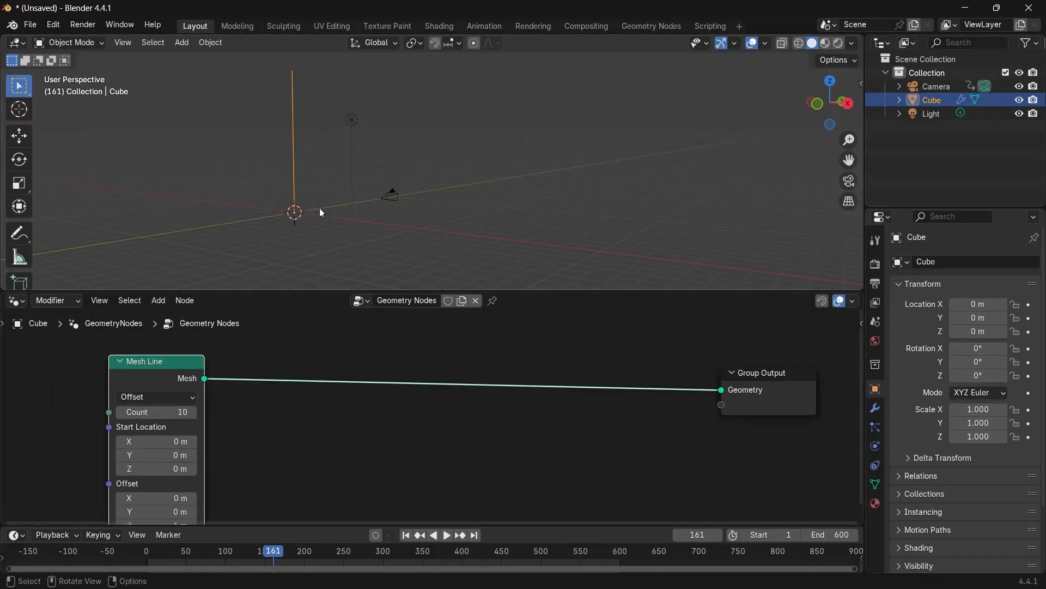
middle_click_drag(229, 474, 278, 420)
scroll(272, 470, "up", 3)
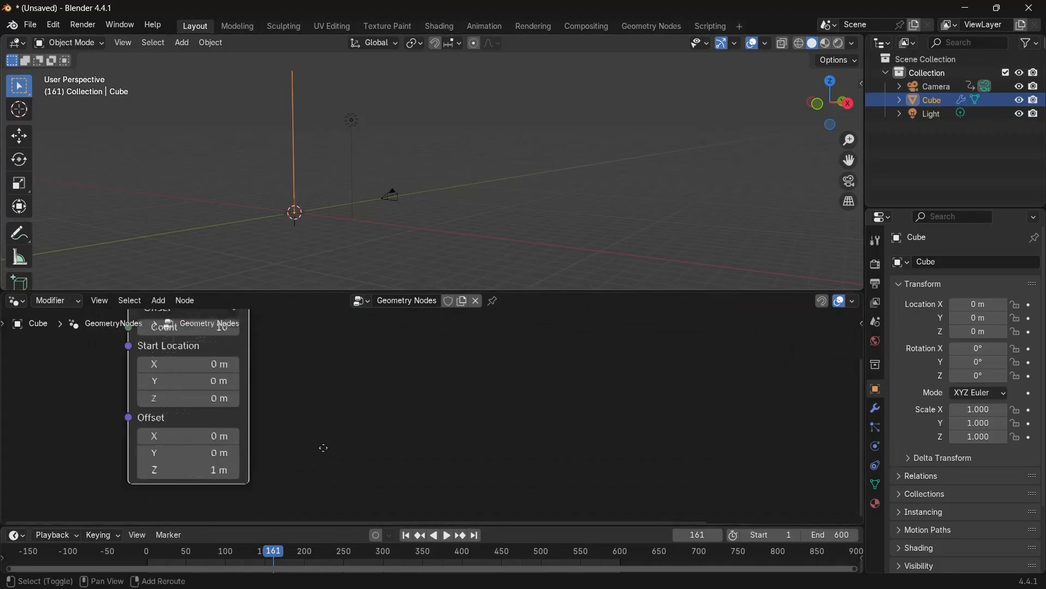
middle_click_drag(323, 446, 372, 432)
left_click(252, 458)
type("0")
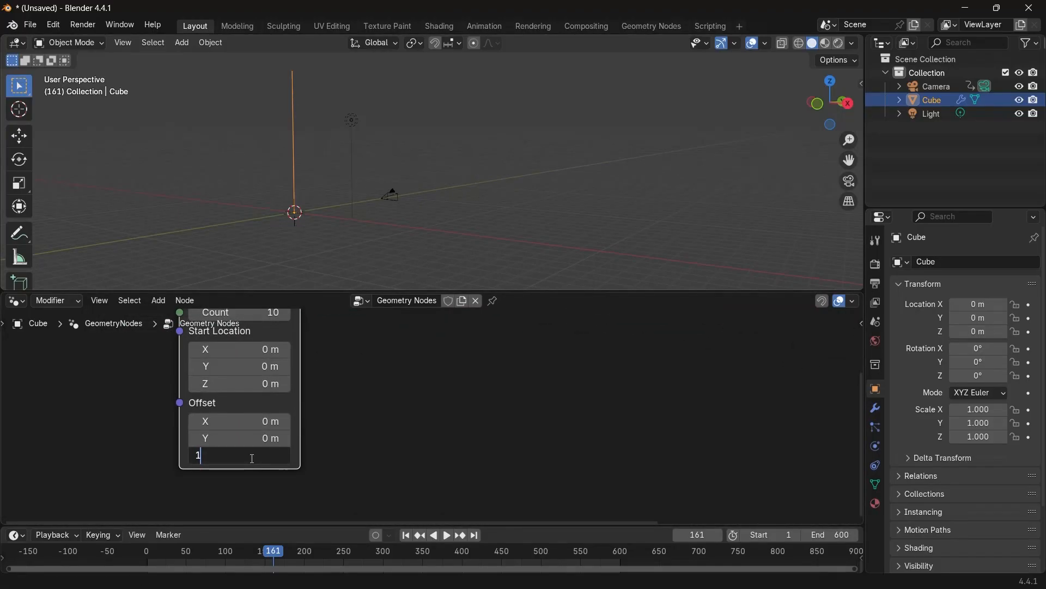
key("Return")
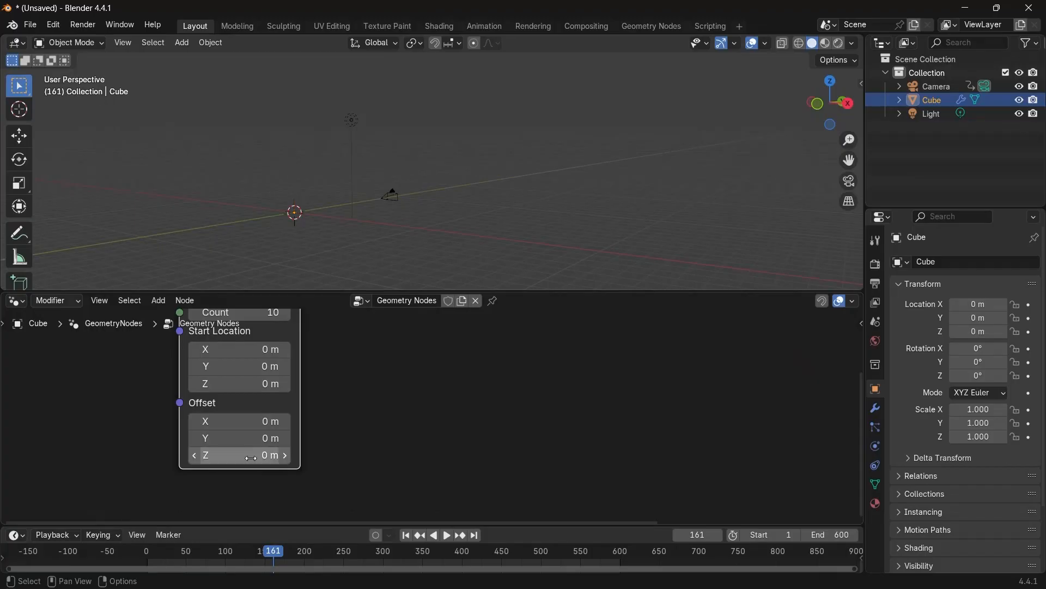
left_click(262, 438)
type("1")
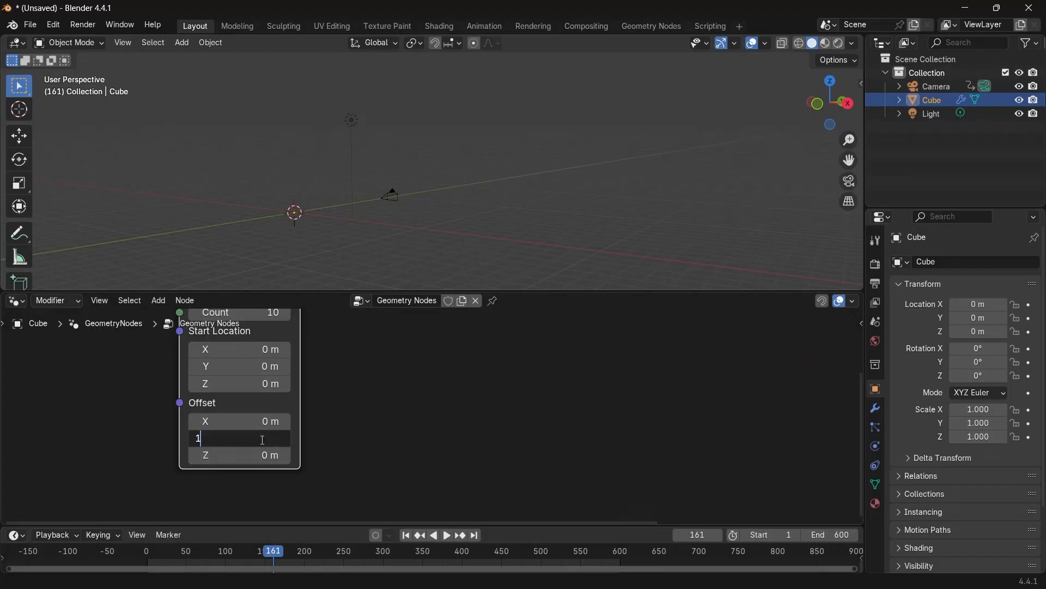
key("Return")
Set the Mesh Line's count to 32.
middle_click_drag(369, 434, 390, 482)
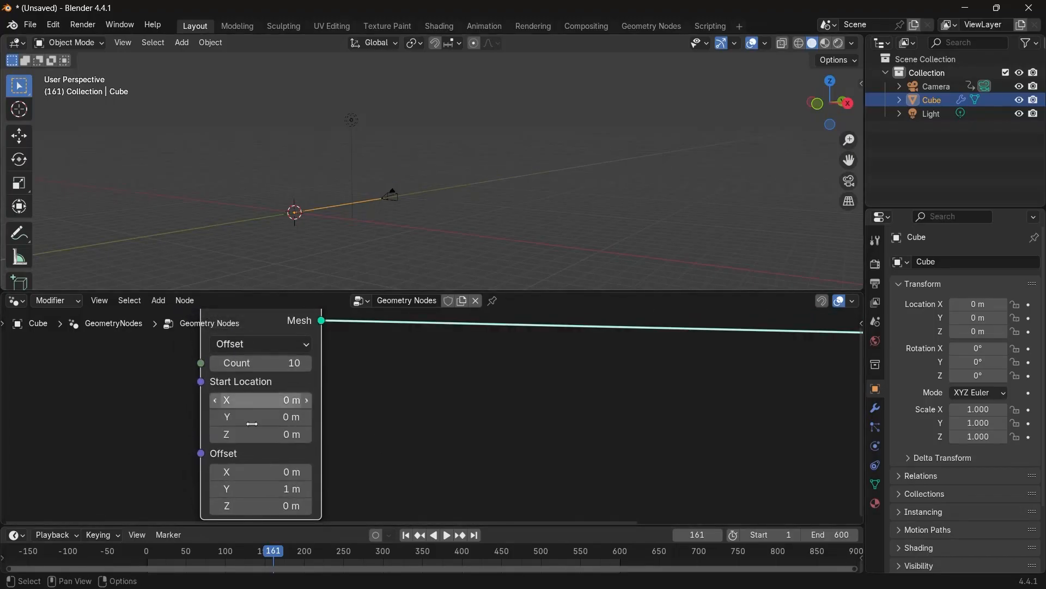
left_click(260, 364)
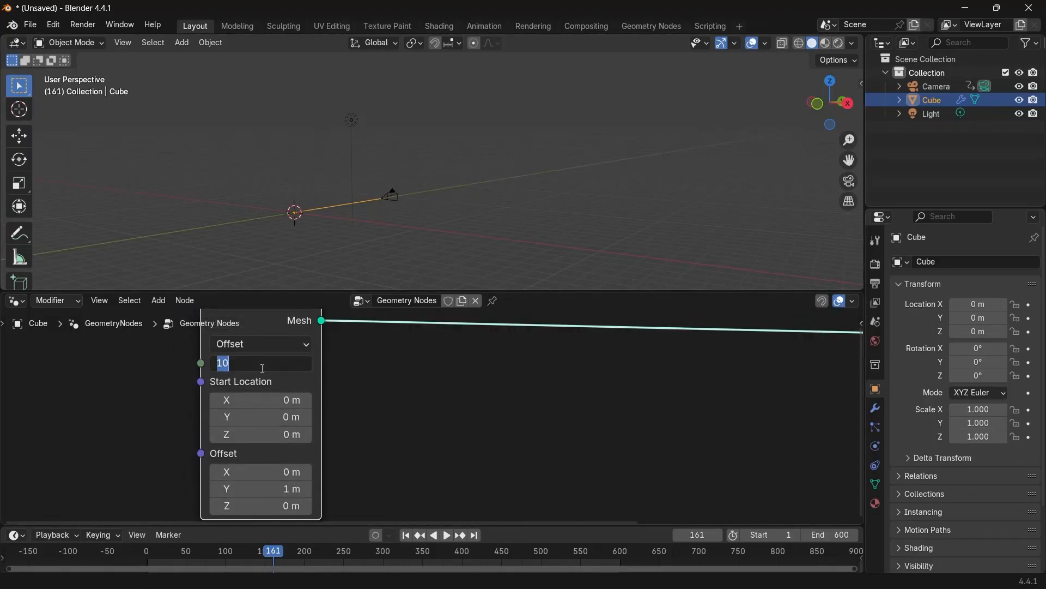
type("32")
key("Return")
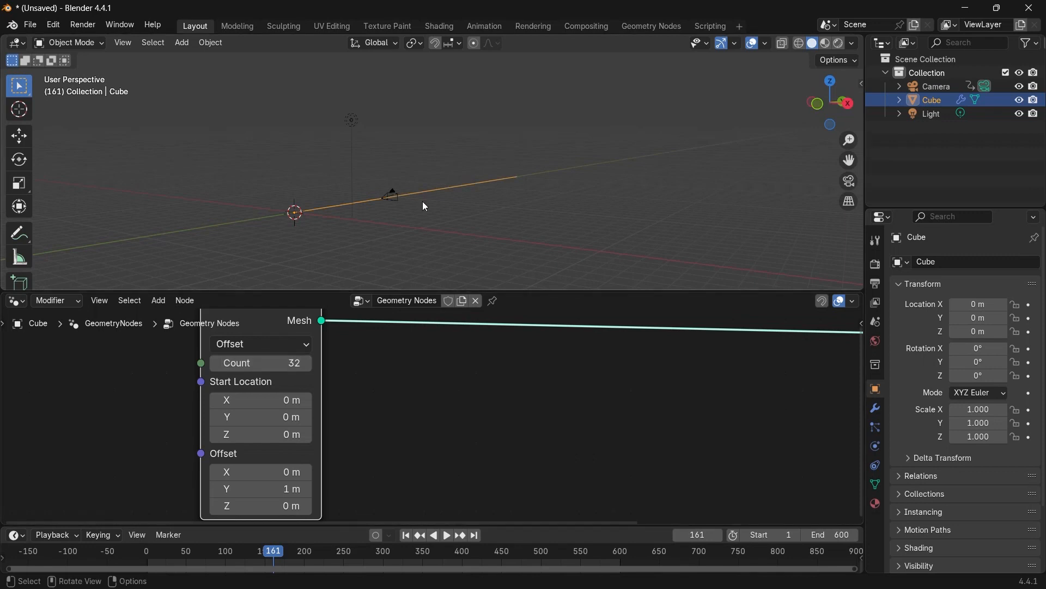
Set the Mesh Line's Y offset to 2 m.
middle_click_drag(423, 203, 334, 210)
scroll(337, 214, "up", 3)
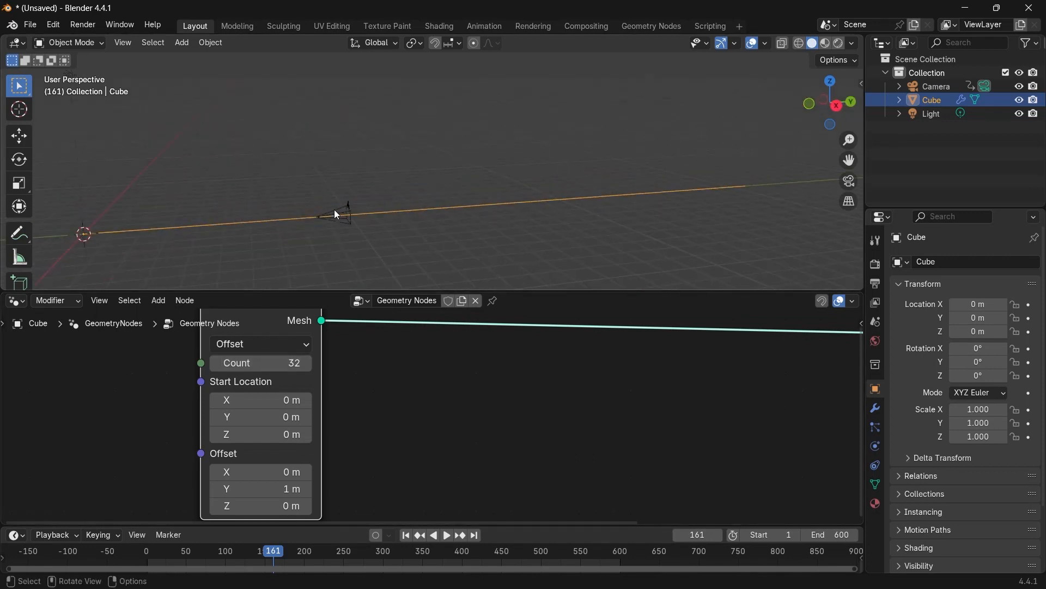
middle_click_drag(81, 248, 250, 211)
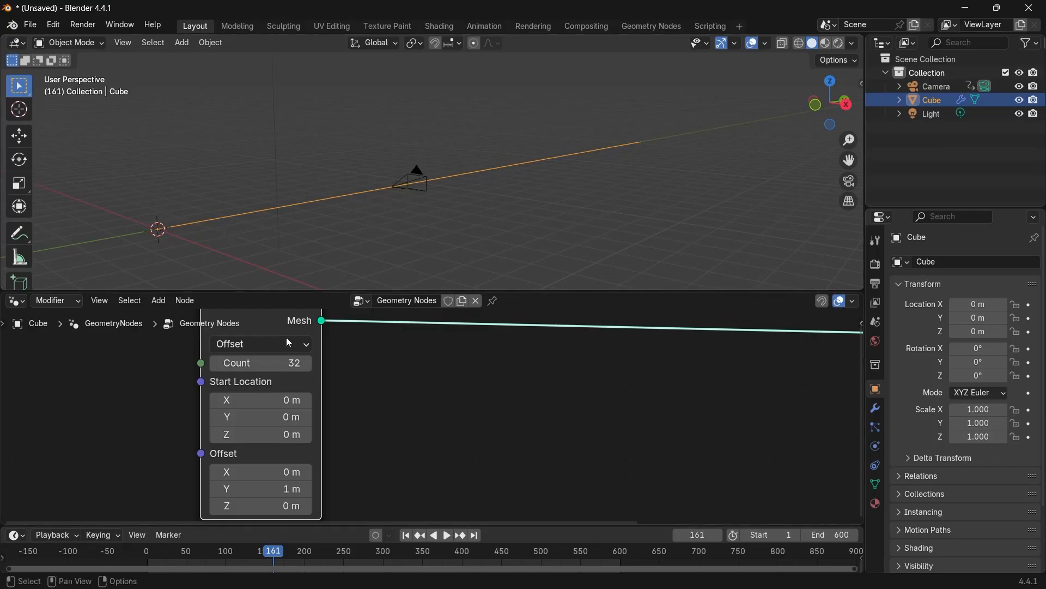
scroll(438, 391, "down", 2)
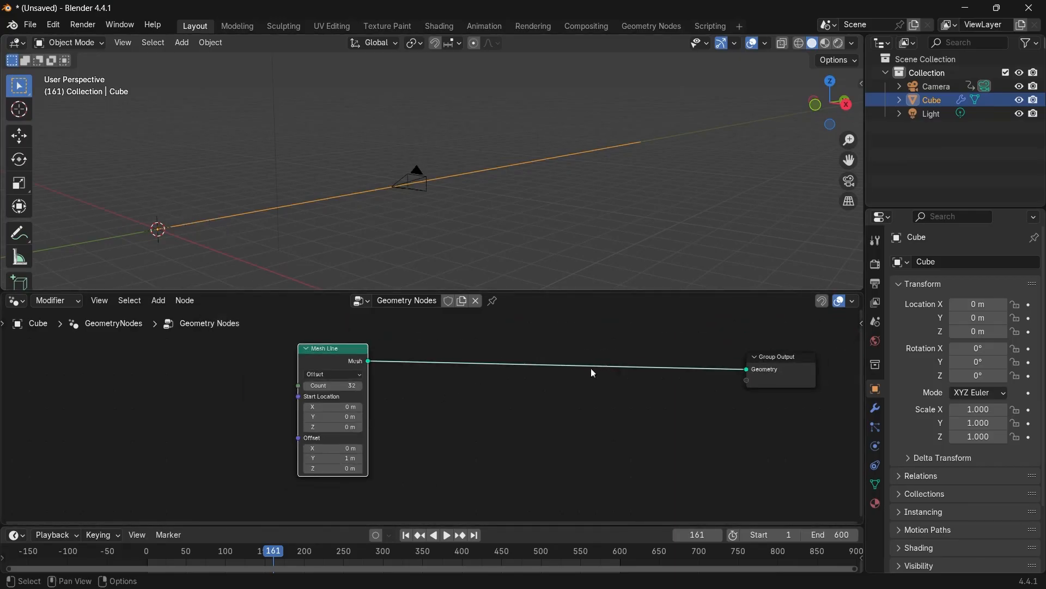
left_click_drag(309, 358, 208, 378)
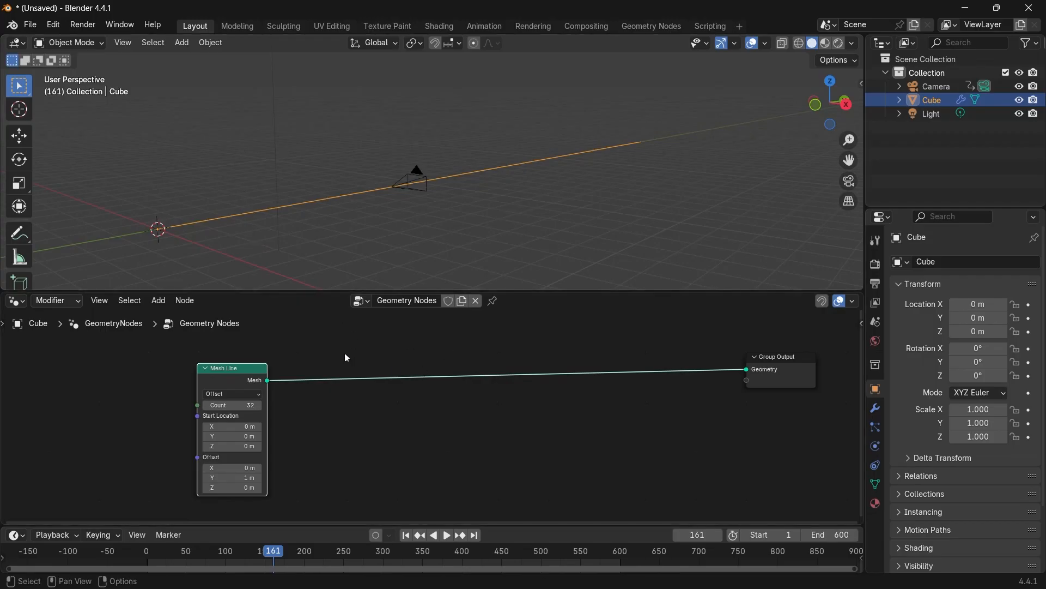
scroll(344, 355, "up", 3)
middle_click_drag(341, 425, 414, 401)
scroll(414, 401, "up", 4)
middle_click_drag(216, 497, 287, 471)
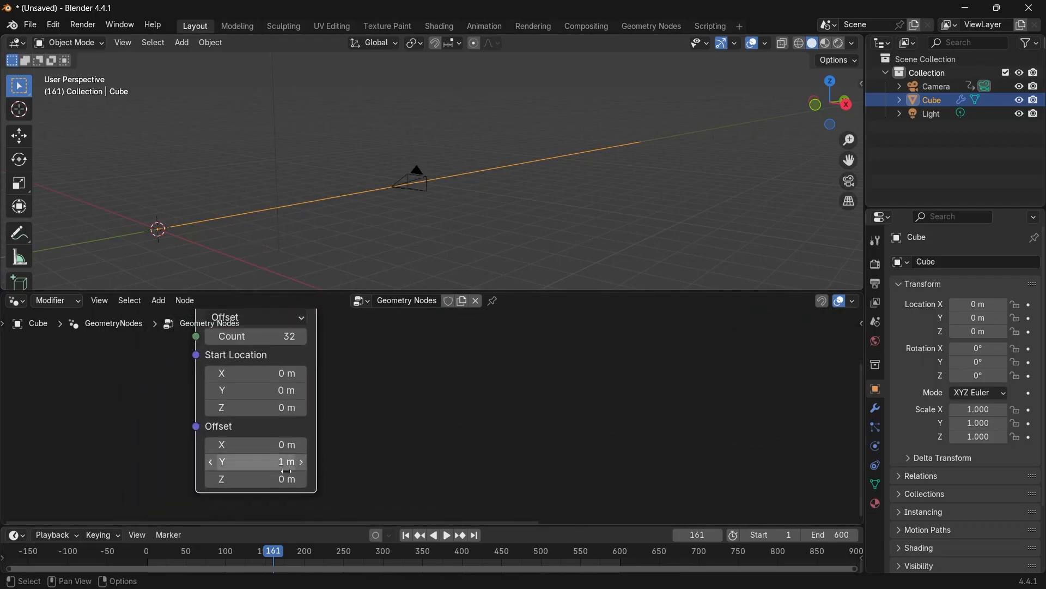
left_click(272, 464)
type("2")
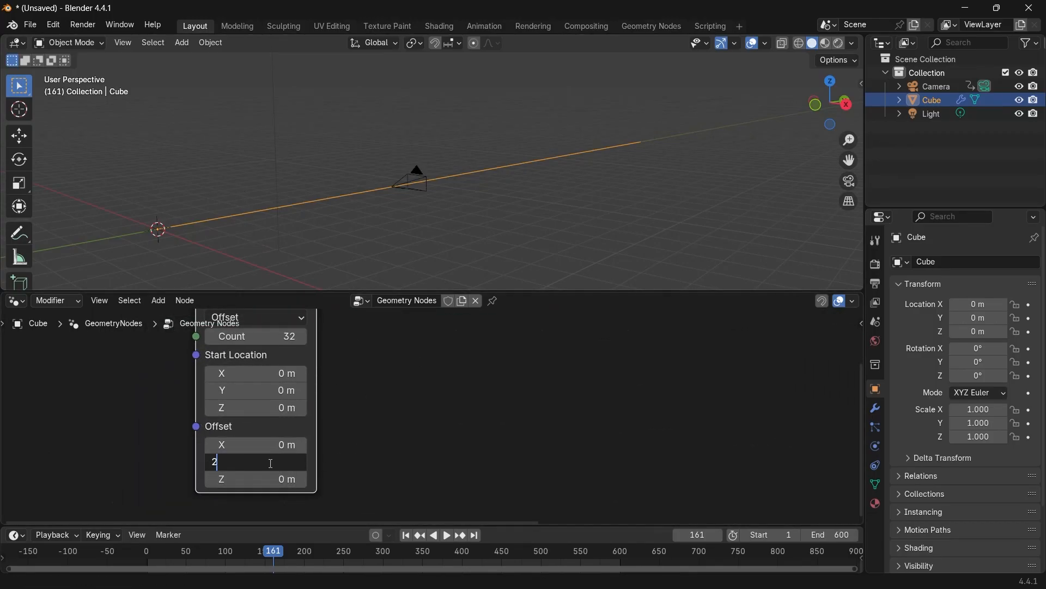
key("Return")
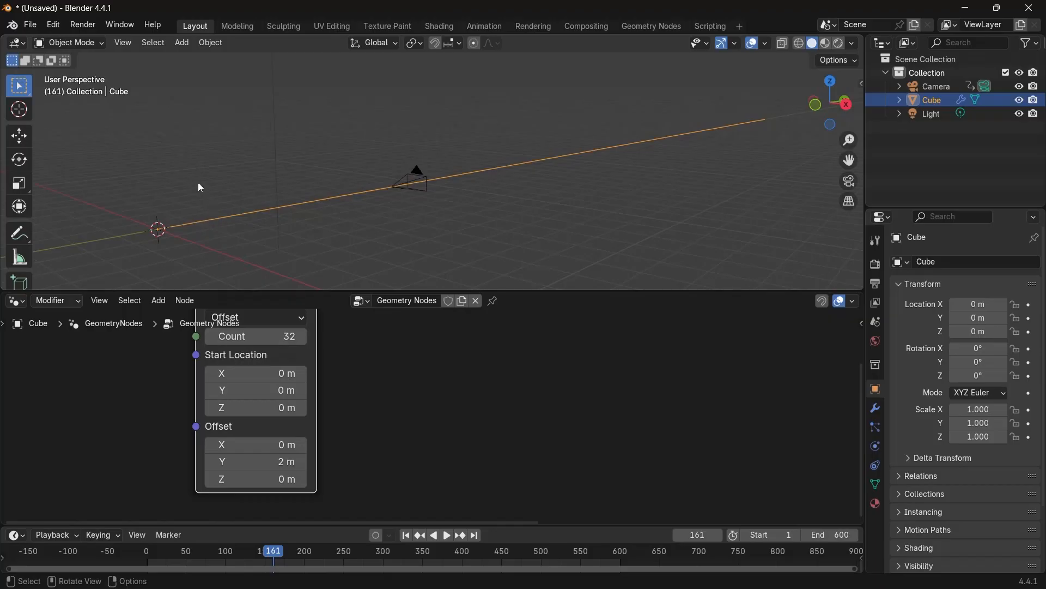
Scrub the timeline towards the end and inspect the camera's position against the line.
scroll(366, 401, "down", 5)
middle_click_drag(368, 402, 347, 418)
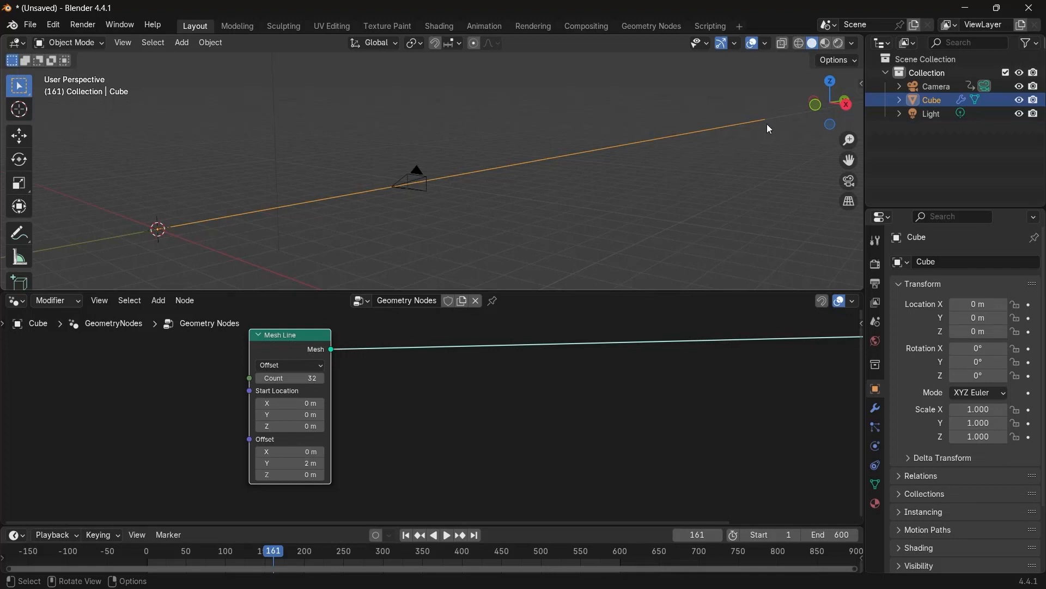
left_click(394, 177)
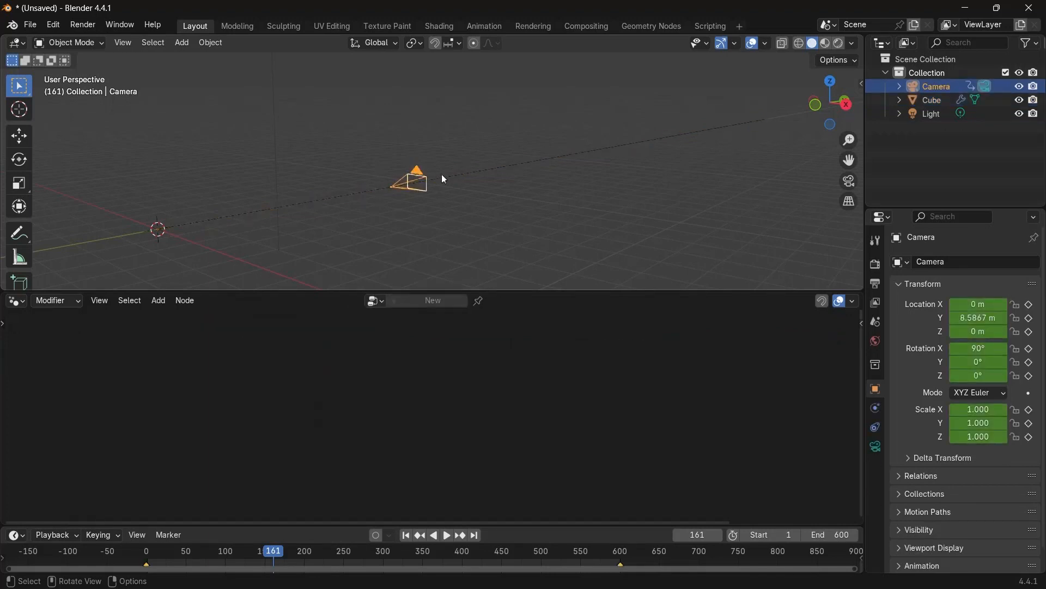
left_click(522, 168)
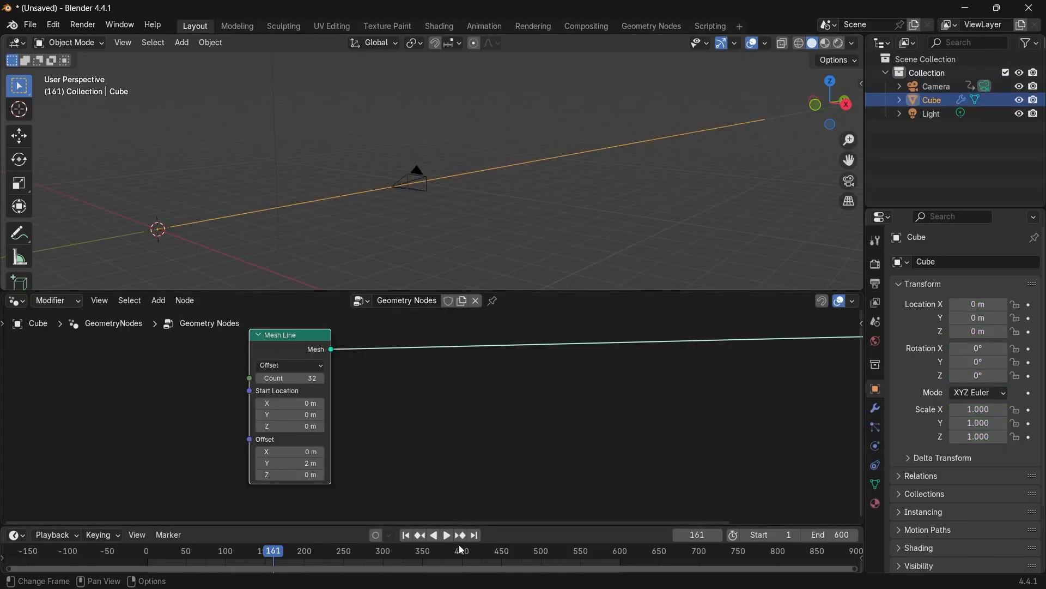
left_click_drag(463, 550, 620, 544)
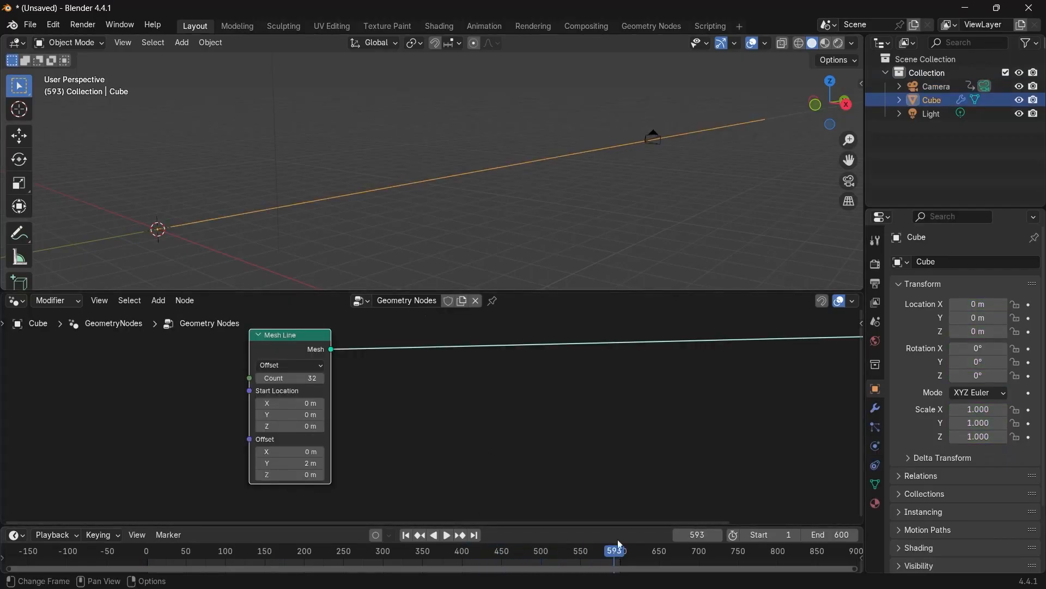
middle_click_drag(713, 187, 322, 226, "shift")
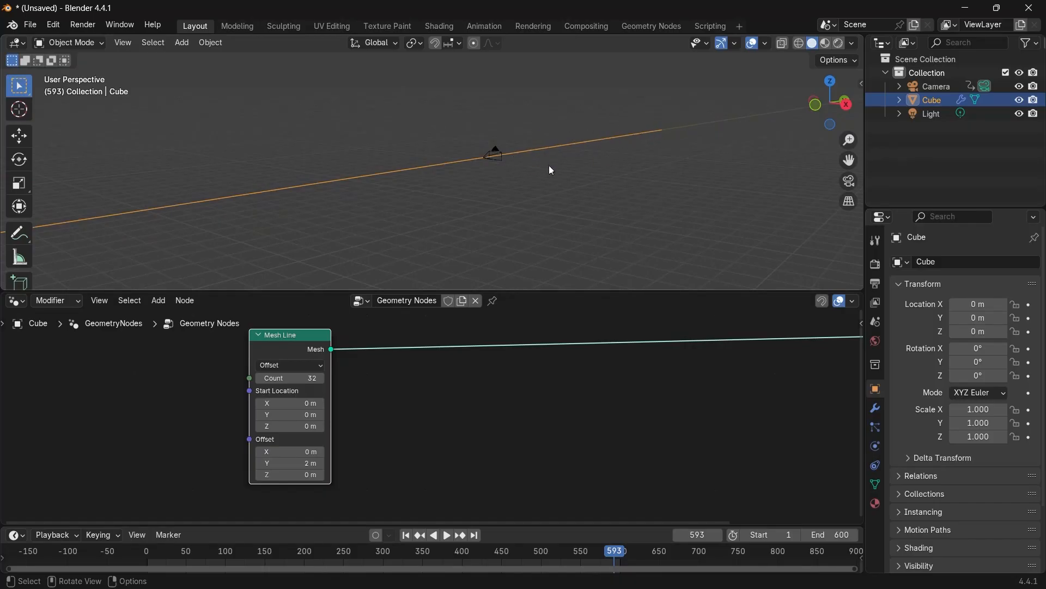
scroll(548, 170, "down", 3)
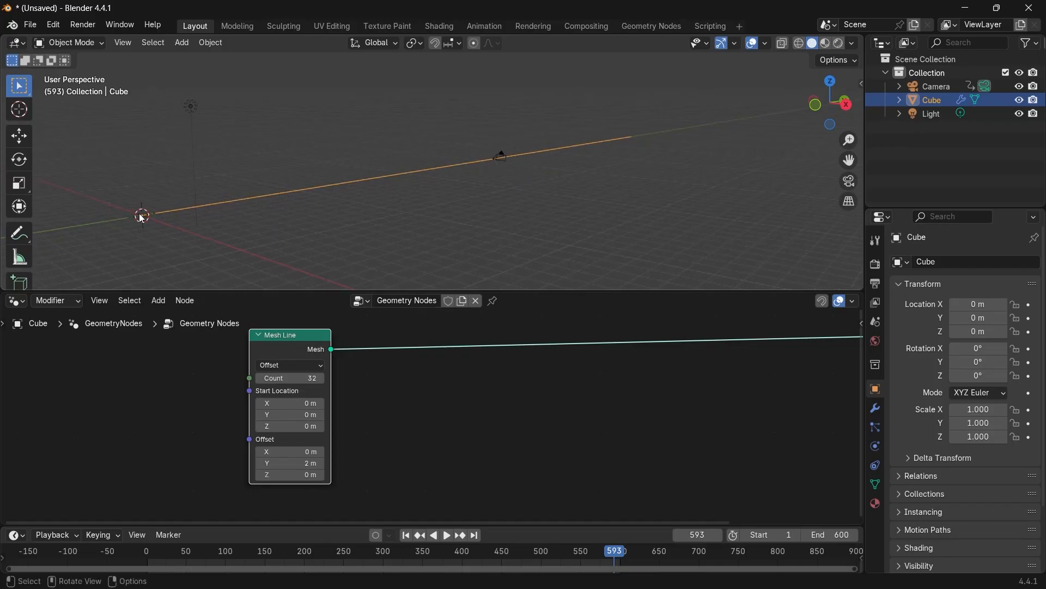
scroll(441, 395, "down", 2)
left_click_drag(357, 376, 191, 378)
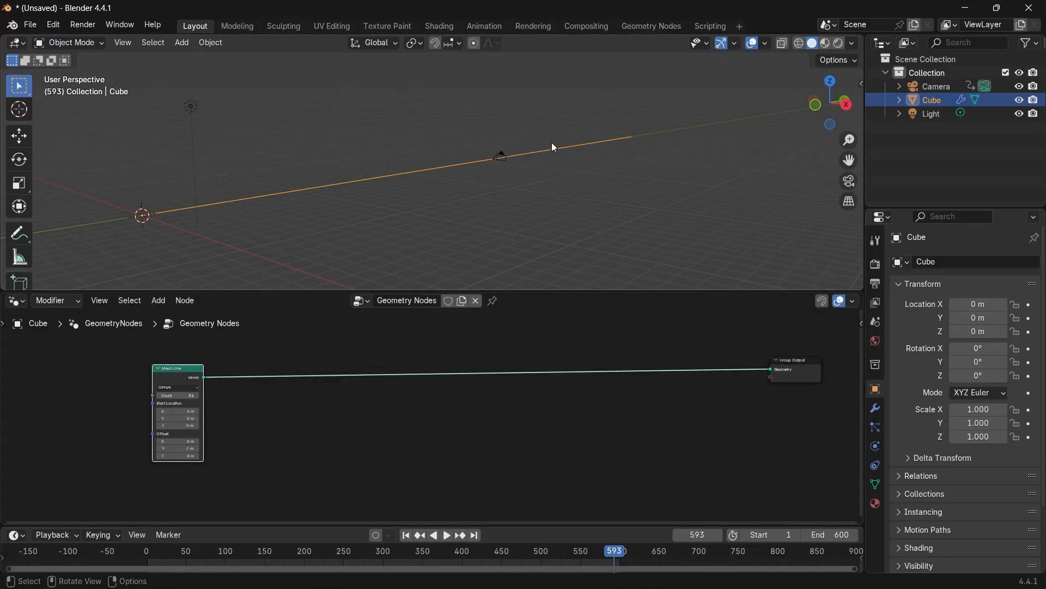
scroll(204, 195, "up", 2)
middle_click_drag(174, 196, 234, 191, "shift")
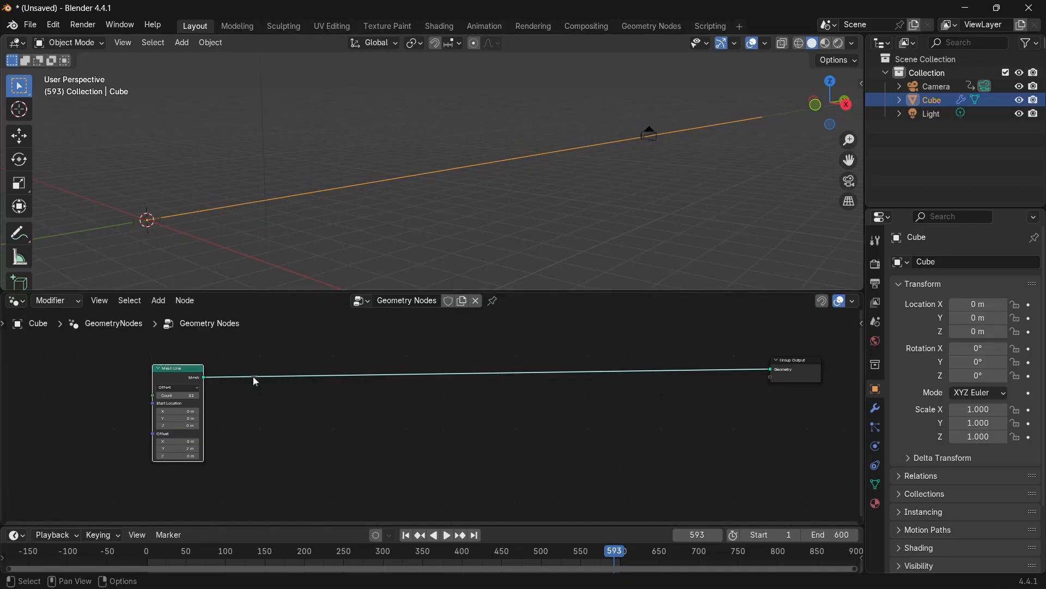
Add an Instance on Points node and insert it on the link between Mesh Line and Group Output.
scroll(294, 420, "up", 2)
key("shift+a")
type("insta")
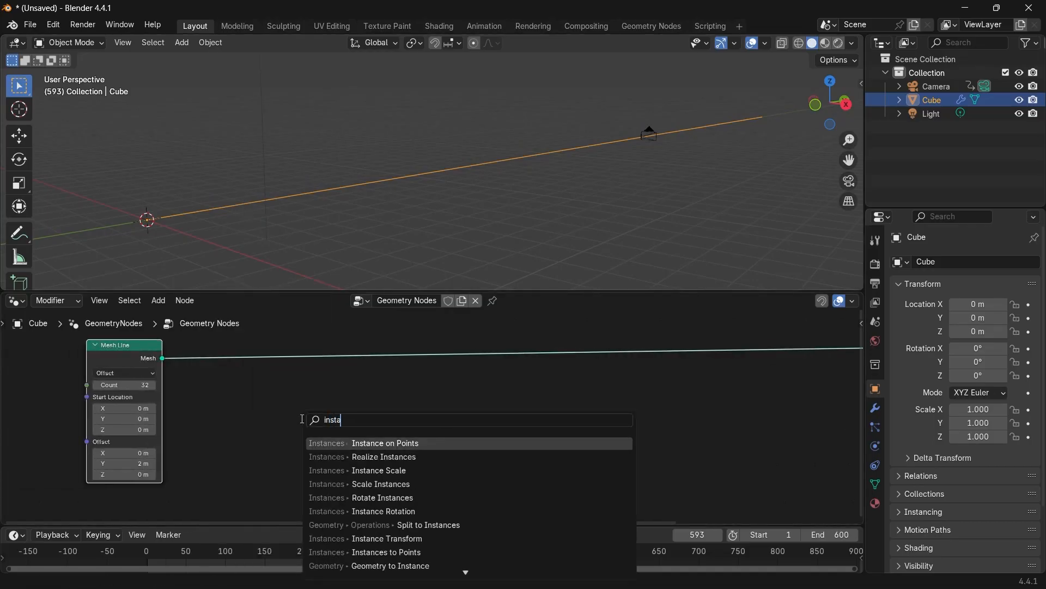
type("ne on pon")
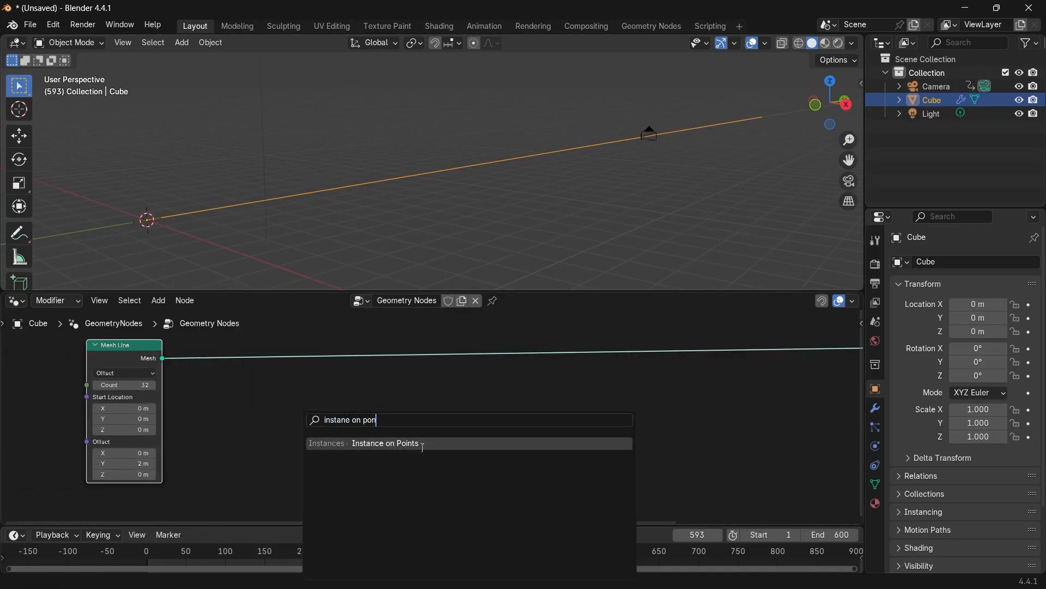
left_click(423, 447)
left_click(276, 408)
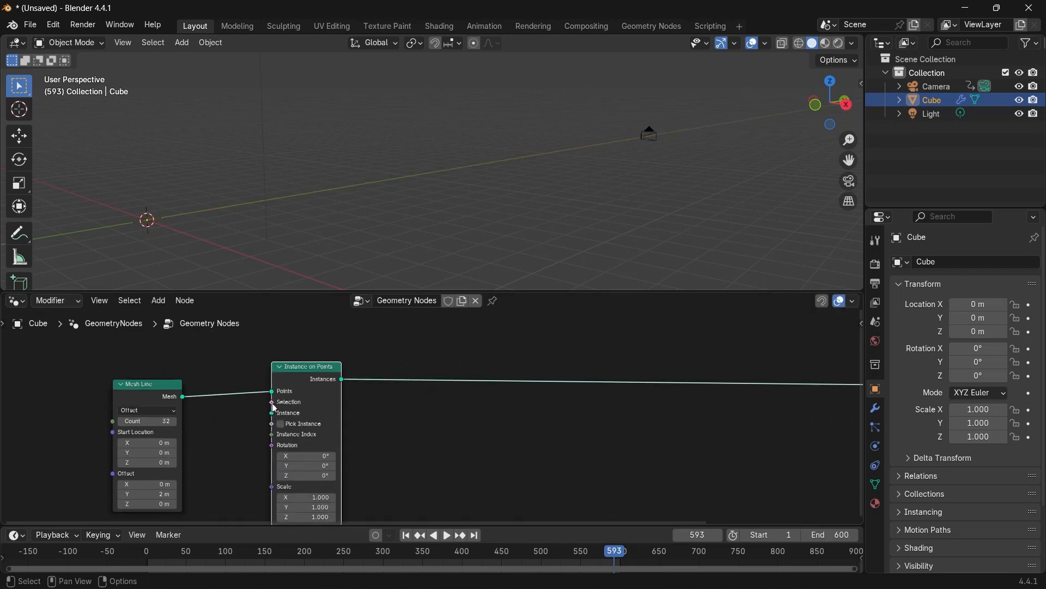
Add a Curve Circle node and connect its curve output to the Instance input of Instance on Points.
middle_click_drag(231, 464, 316, 399)
key("shift+a")
mouse_move(269, 476)
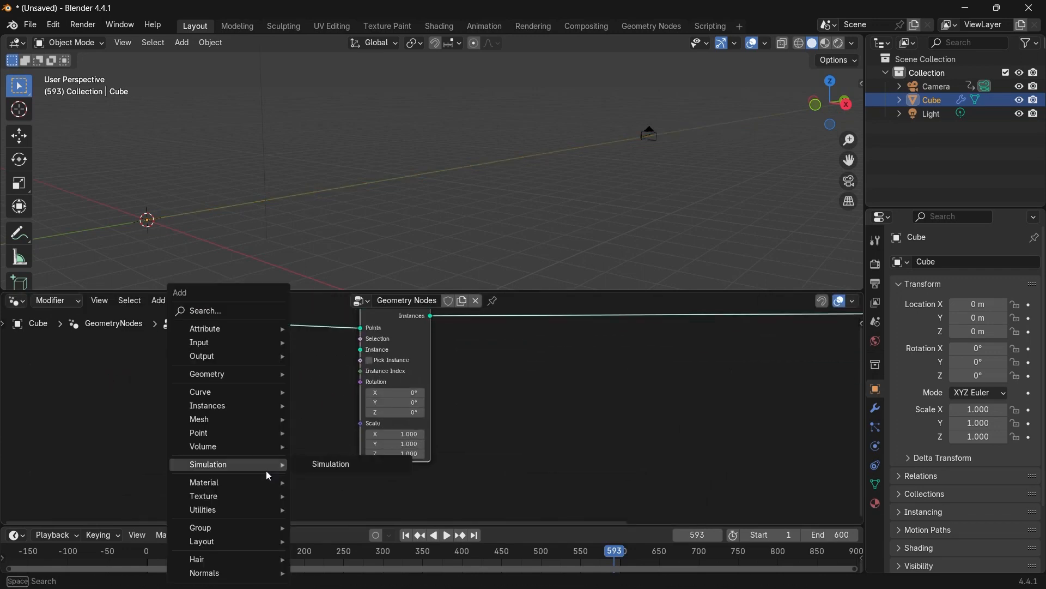
type("curve")
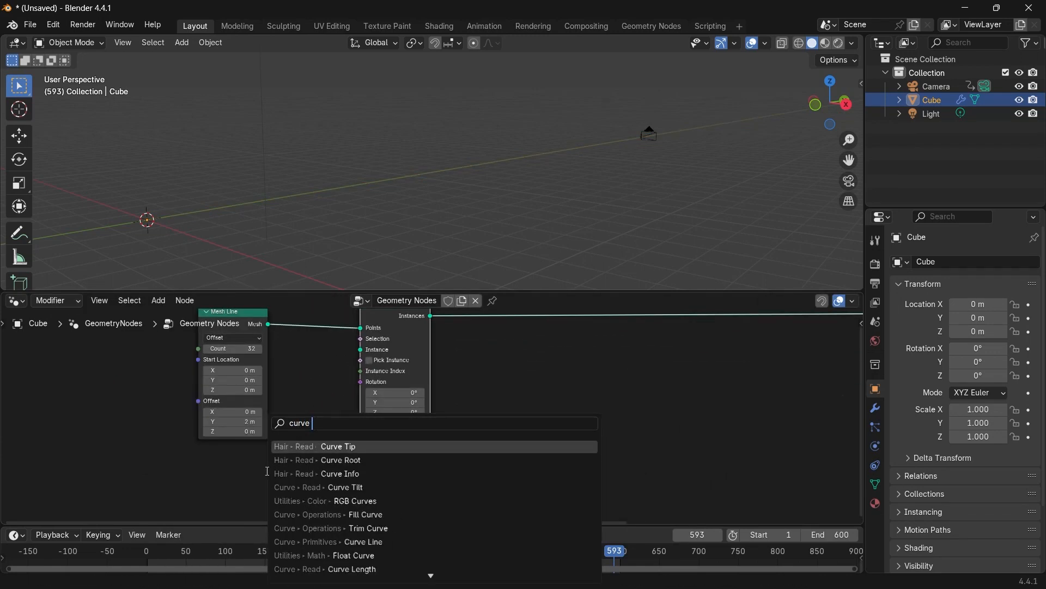
type(" ci")
left_click(328, 446)
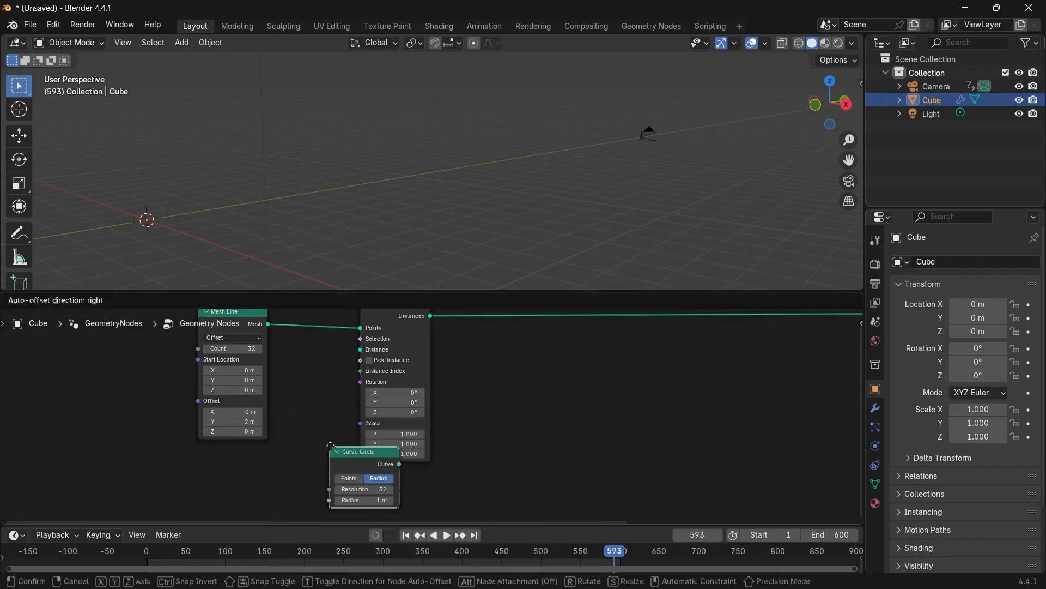
left_click(201, 460)
left_click_drag(268, 472, 360, 349)
scroll(395, 416, "up", 2)
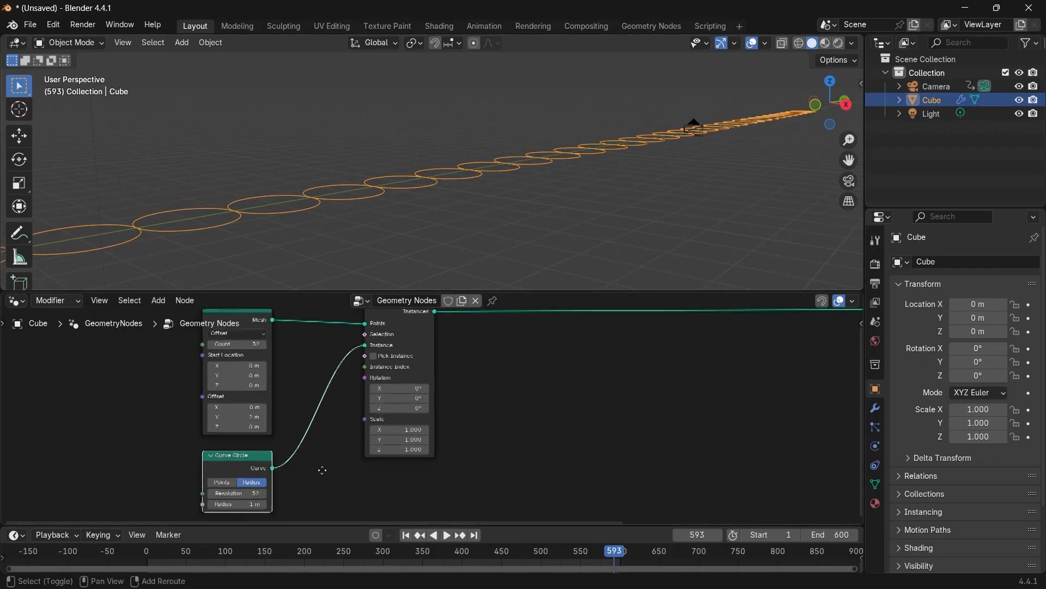
Set the Curve Circle's resolution to 5.
left_click(282, 426)
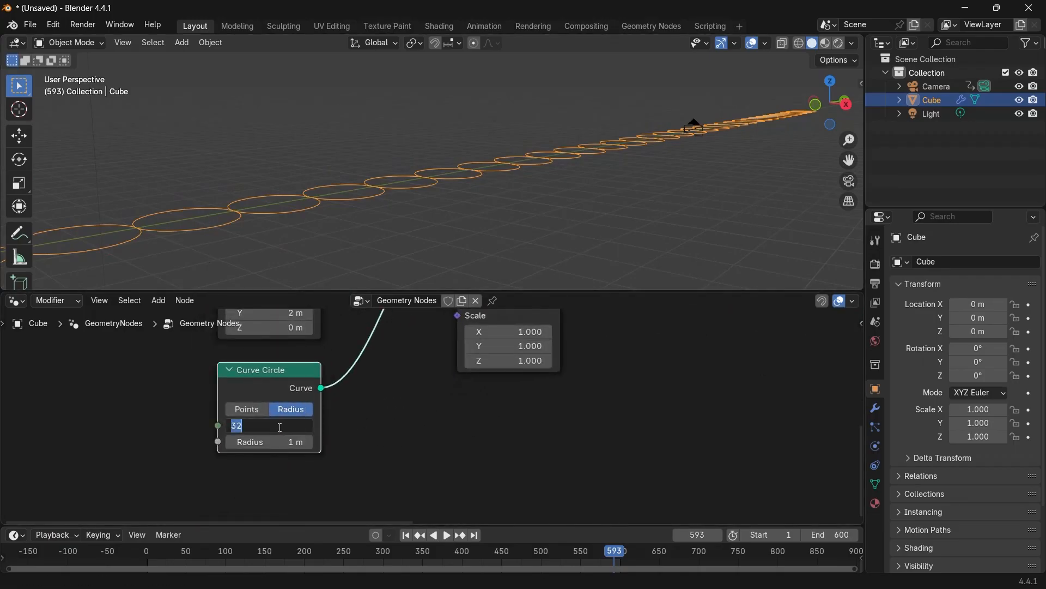
key("Return")
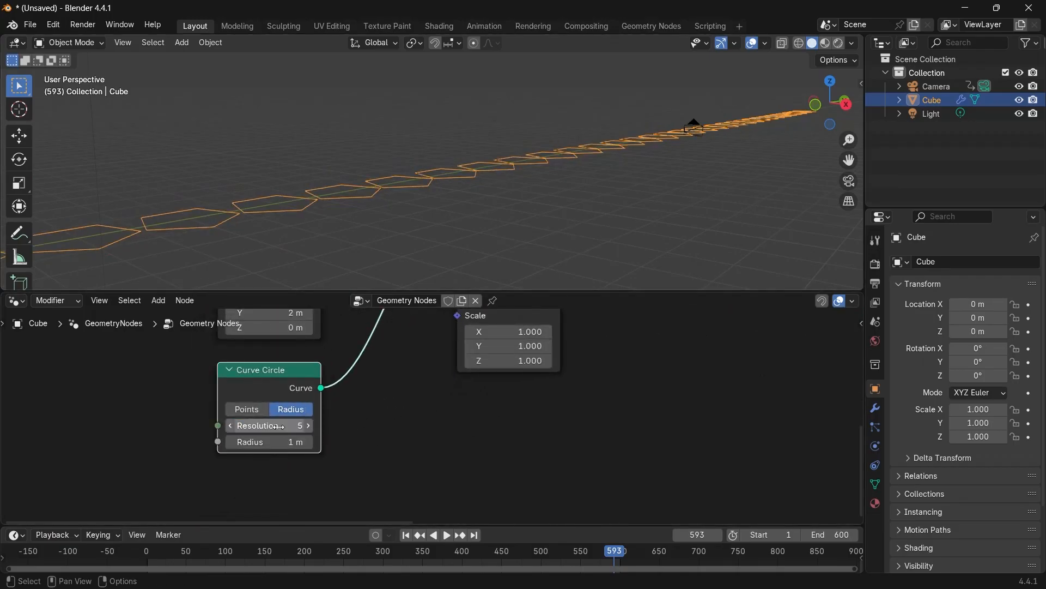
middle_click_drag(523, 218, 453, 198)
scroll(414, 242, "down", 3)
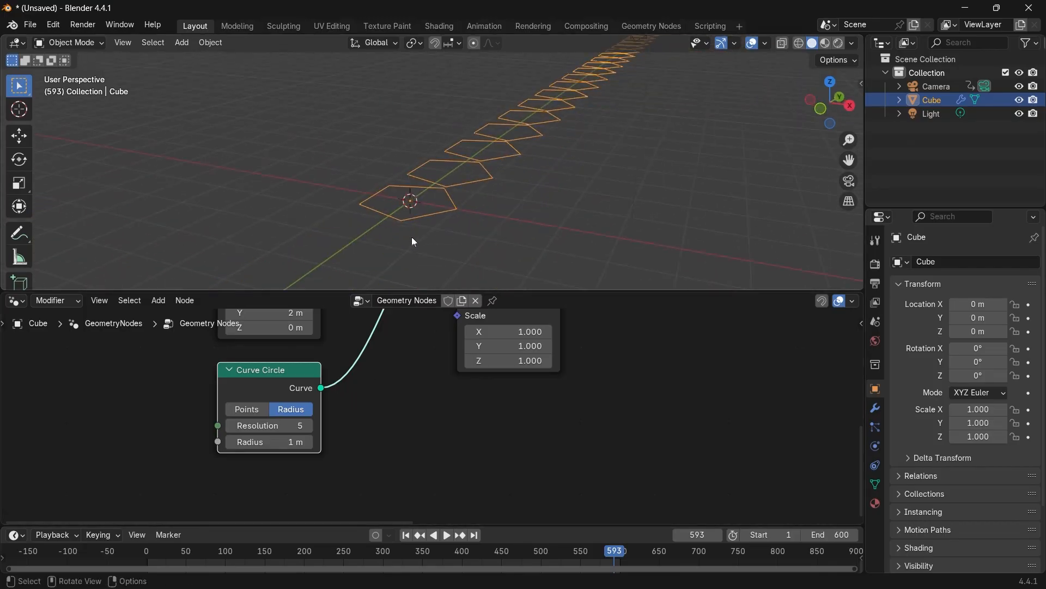
Set the Instance on Points rotation X to 90°.
middle_click_drag(394, 389, 331, 482)
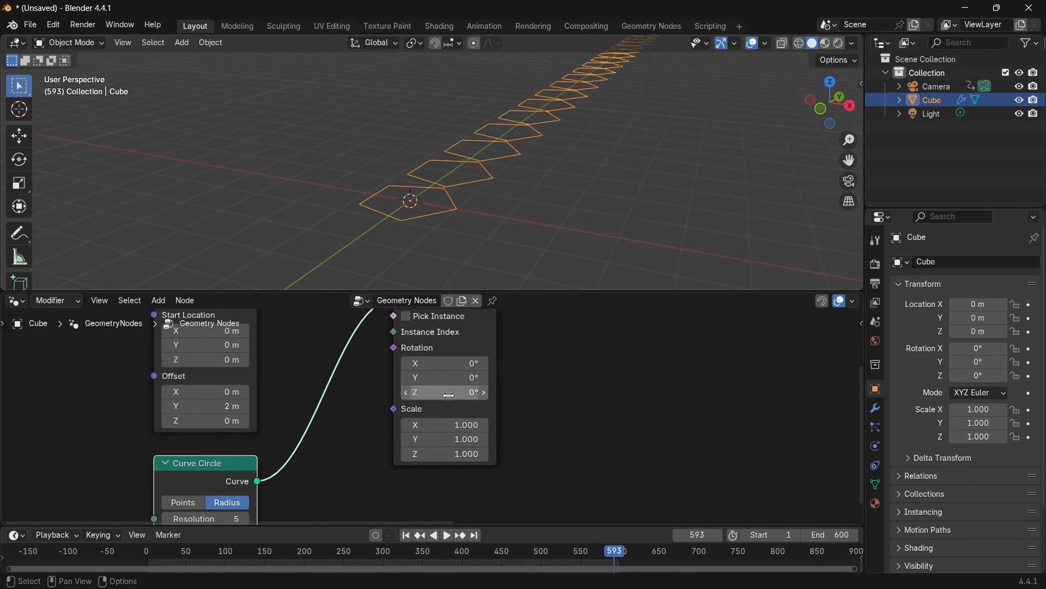
left_click(447, 363)
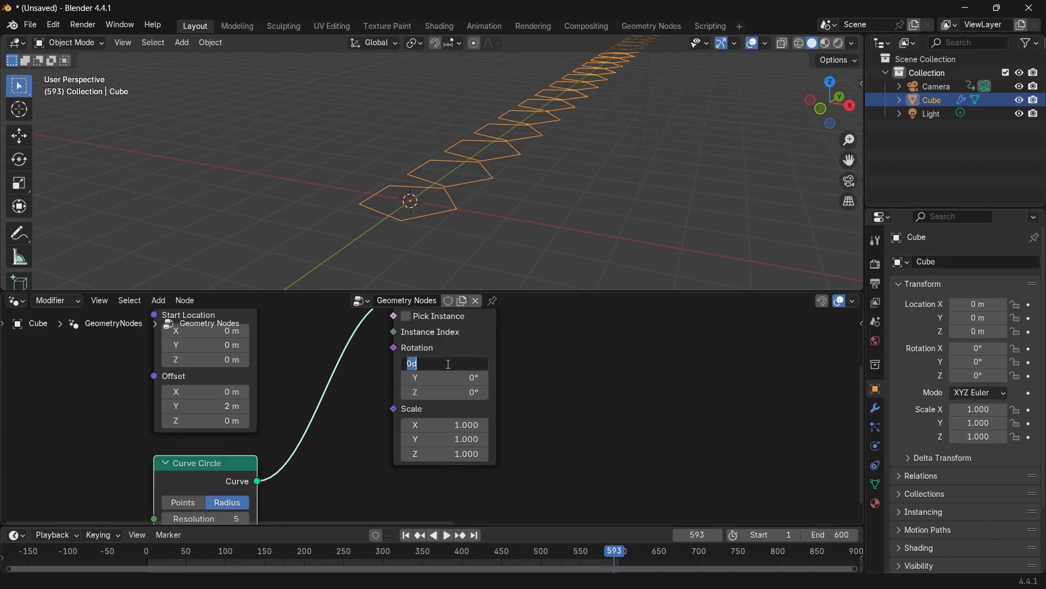
key("Return")
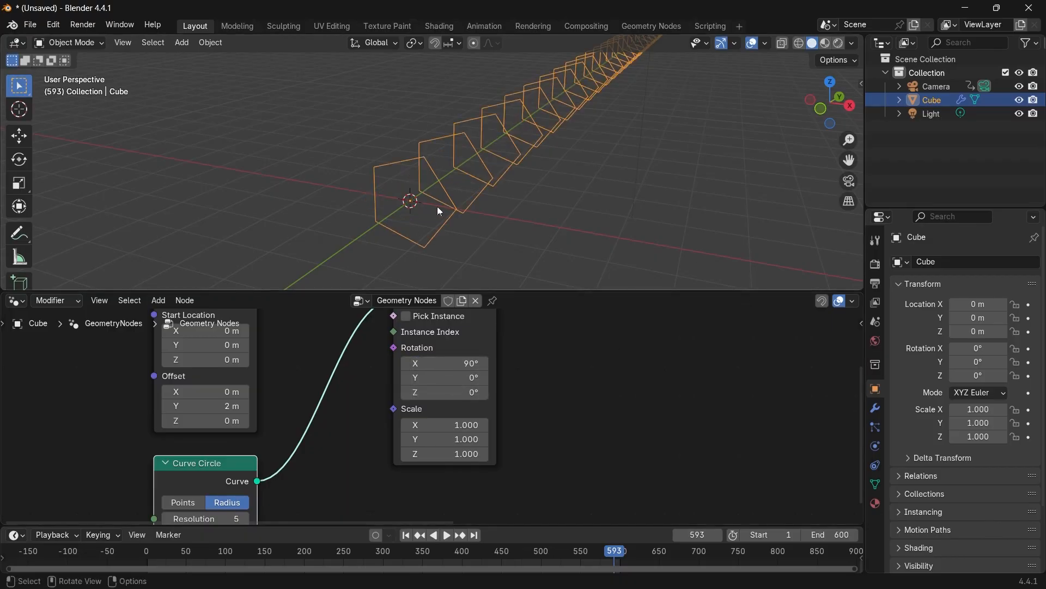
Add a Rotate Instances node and insert it between Instance on Points and Group Output.
middle_click_drag(437, 206, 483, 198)
scroll(658, 352, "down", 2)
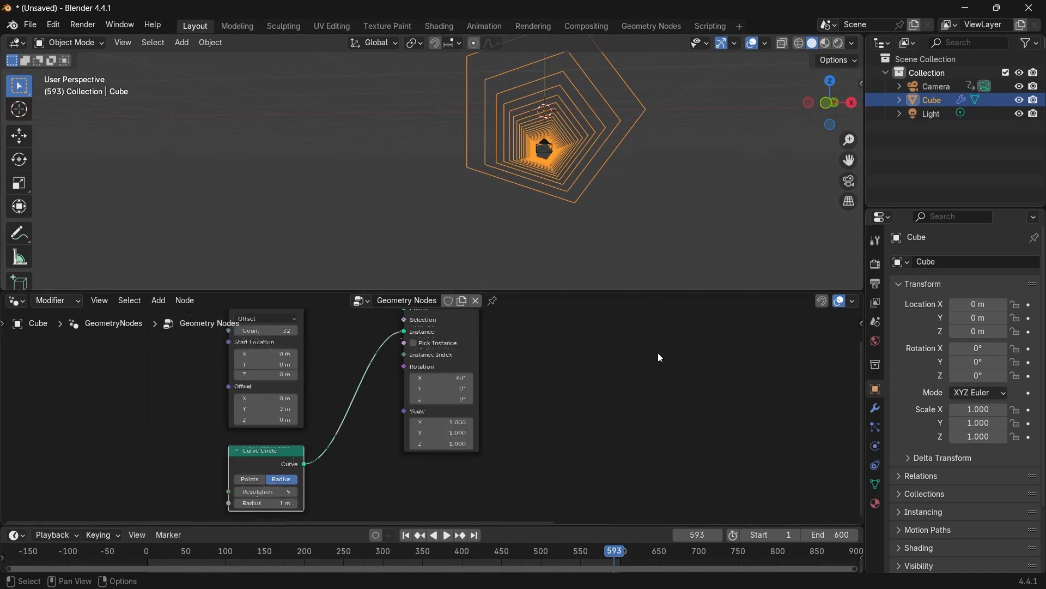
scroll(658, 352, "down", 2)
scroll(570, 354, "down", 2)
scroll(502, 378, "down", 2)
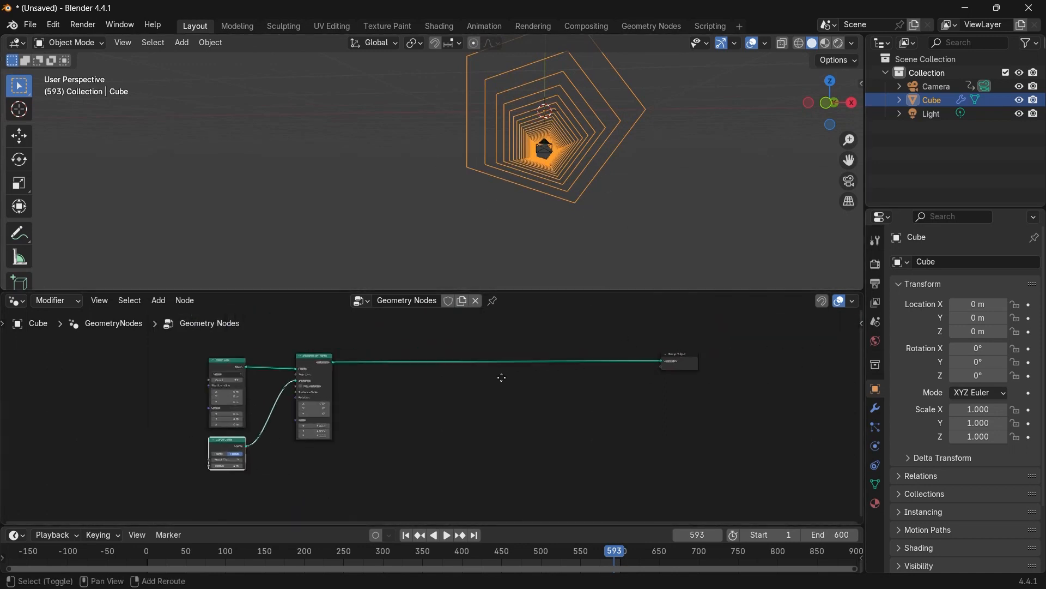
scroll(540, 379, "up", 1)
scroll(545, 398, "up", 2)
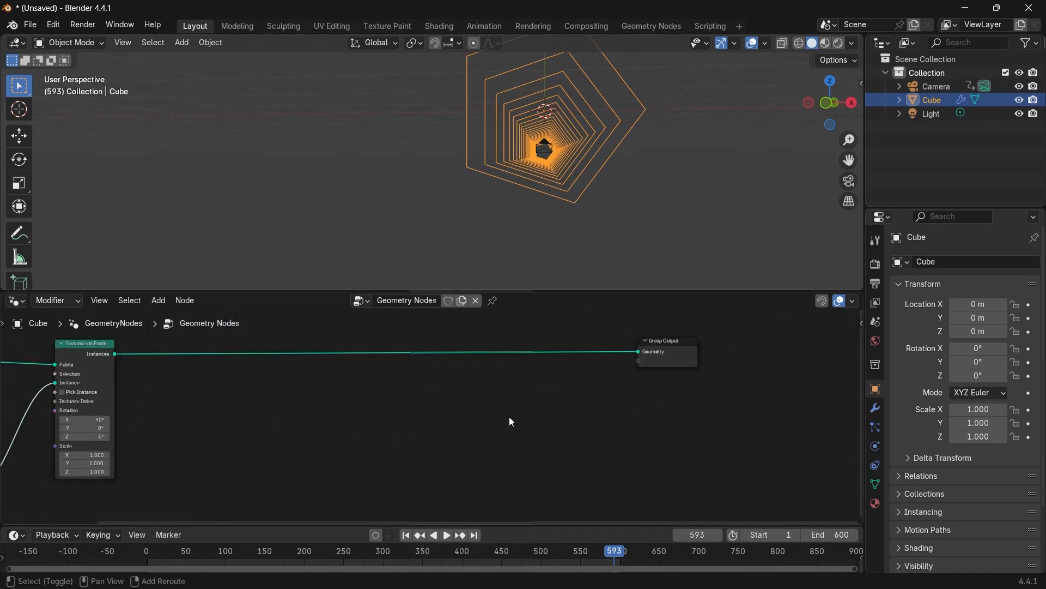
key("shift+a")
type("rotate ins")
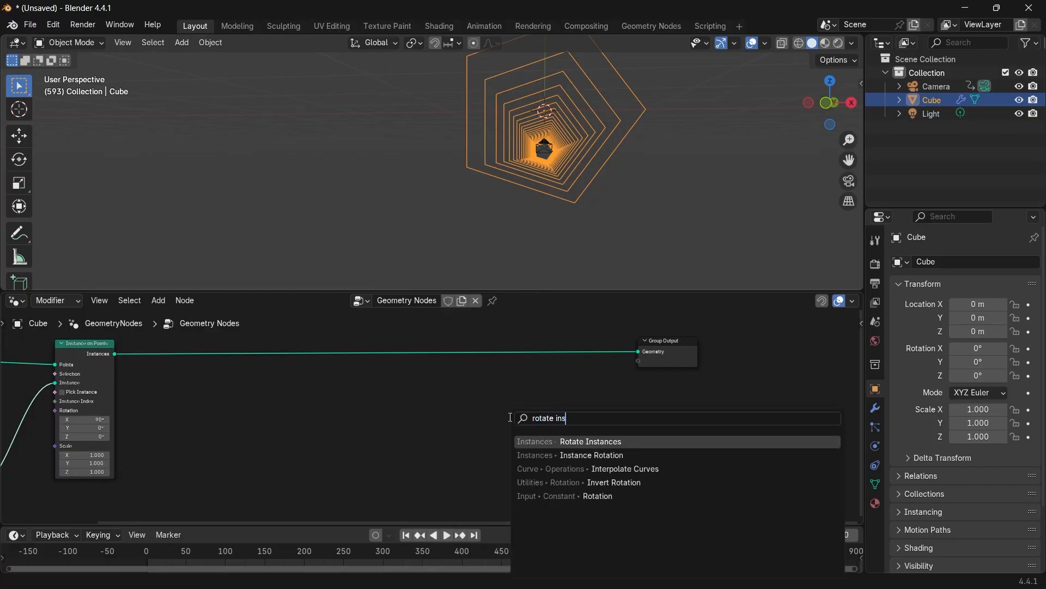
key("Return")
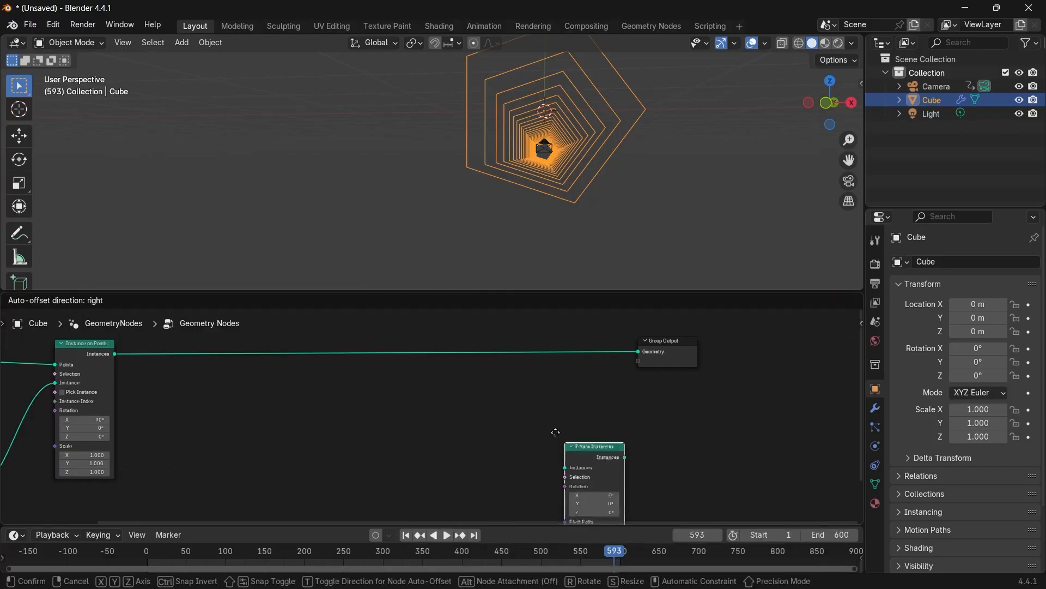
left_click(502, 339)
middle_click_drag(502, 349, 507, 436, "ctrl")
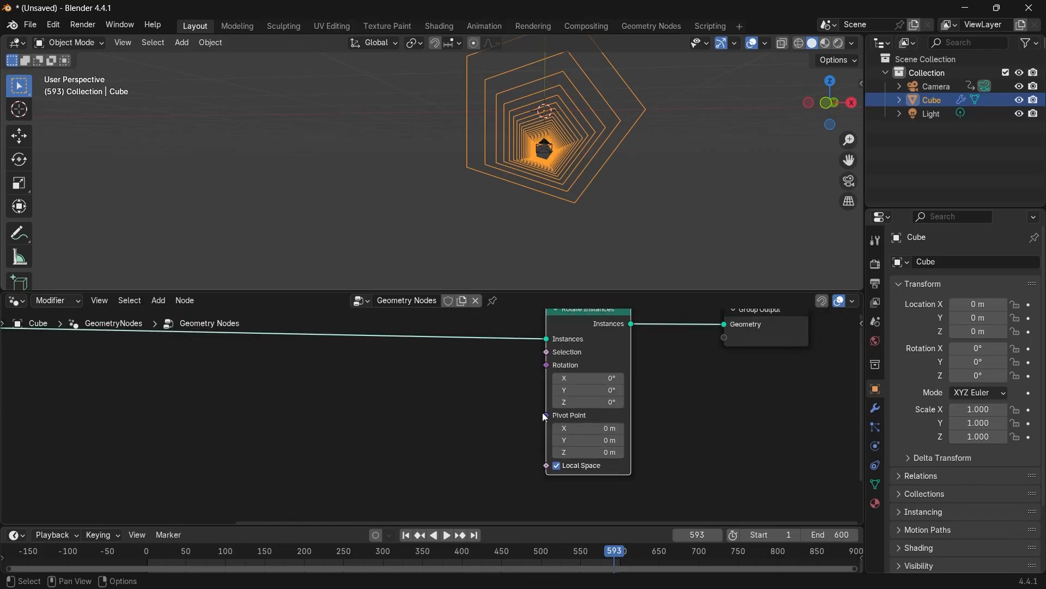
Drag the Rotate Instances Y rotation to about 45.9°.
middle_click_drag(601, 408, 498, 455)
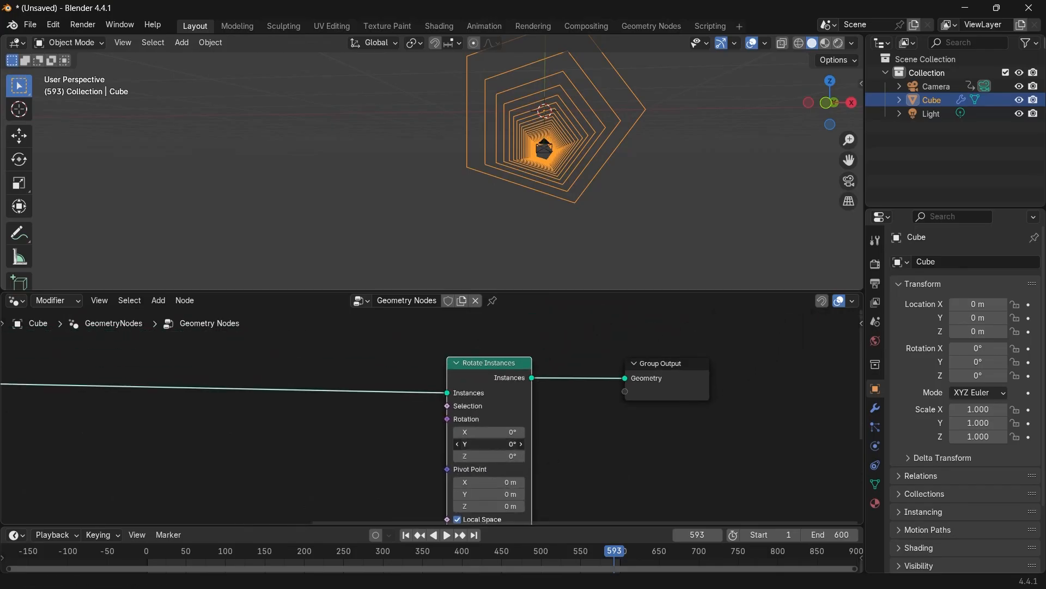
left_click_drag(498, 443, 477, 444)
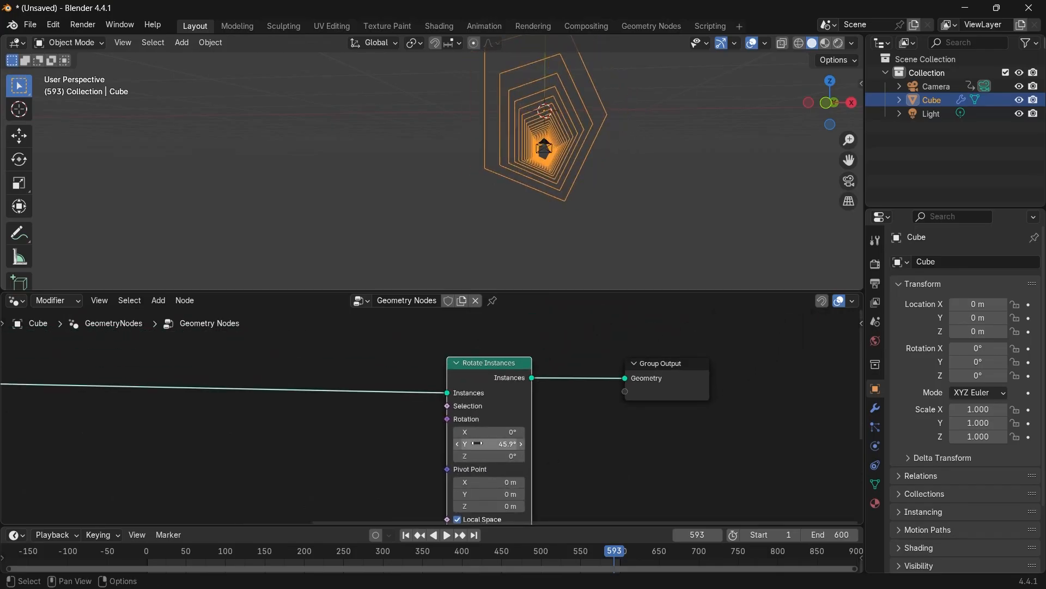
middle_click_drag(580, 465, 584, 431)
scroll(551, 423, "up", 8)
scroll(540, 446, "down", 5)
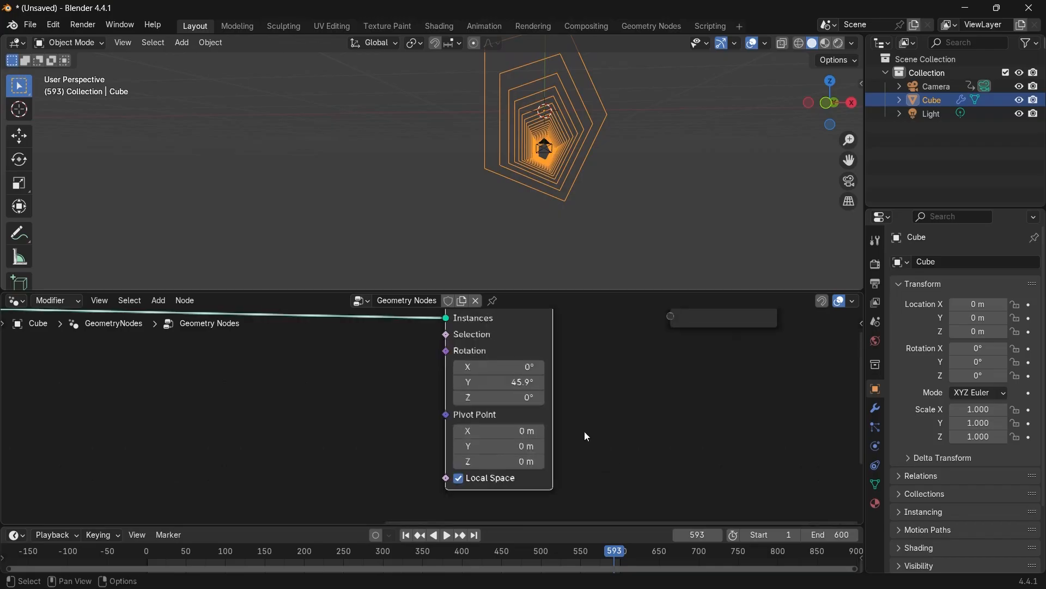
Reset the Rotate Instances Y rotation to 0° and drag its Z rotation to about 31.2°.
scroll(550, 403, "up", 4)
middle_click_drag(572, 225, 506, 234)
scroll(251, 394, "down", 1)
scroll(249, 391, "down", 4)
middle_click_drag(250, 406, 401, 399)
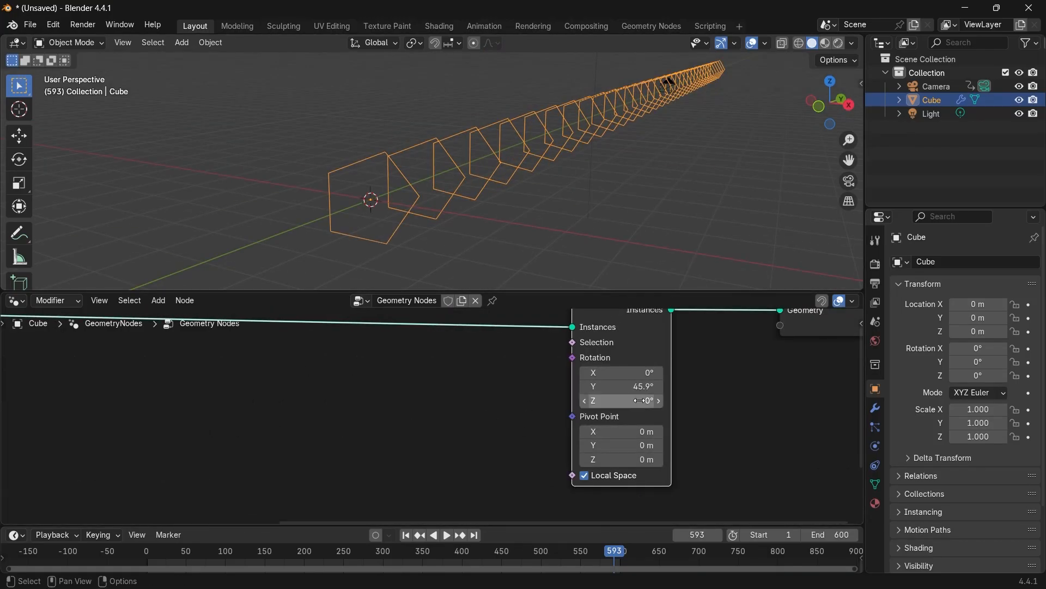
mouse_move(632, 388)
left_mouse_down()
mouse_move(628, 401)
mouse_move(660, 401)
mouse_move(644, 401)
left_mouse_up()
type("0")
key("Return")
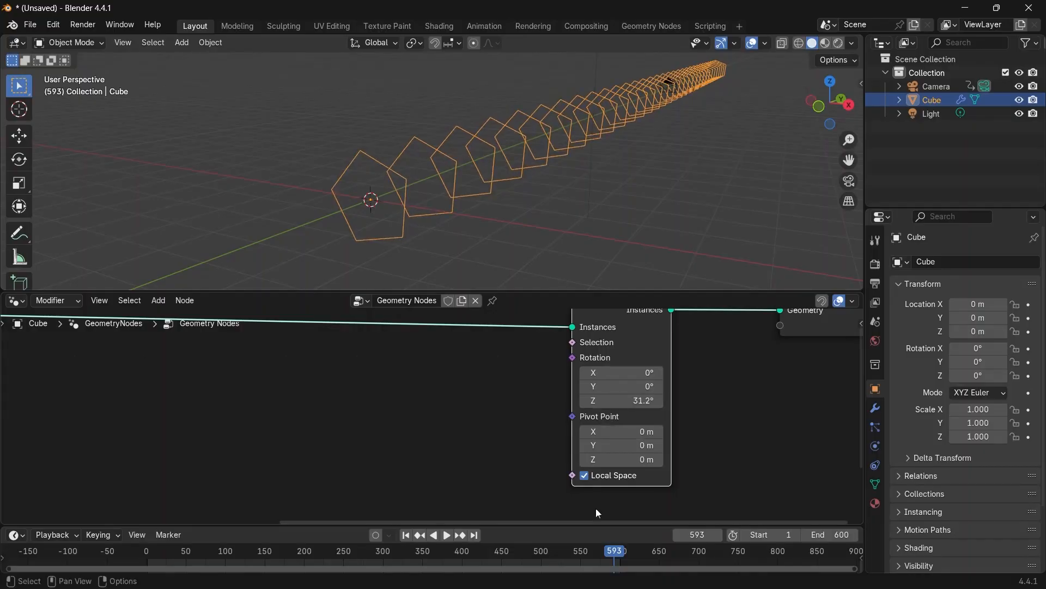
Turn off Local Space on Rotate Instances and set its Z rotation back to 0°.
left_click(588, 479)
double_click(641, 400)
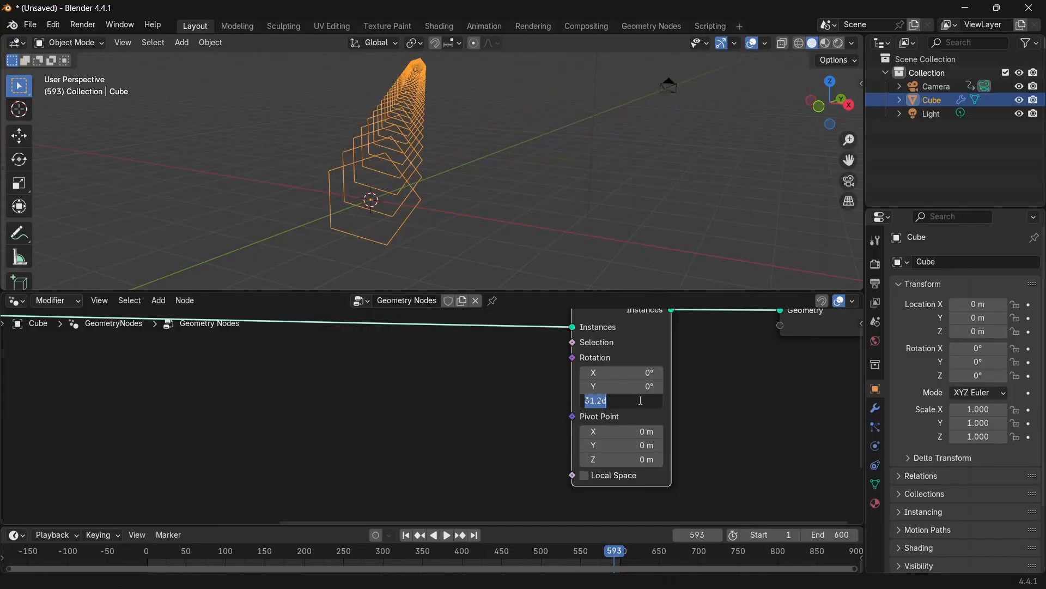
type("0")
key("Return")
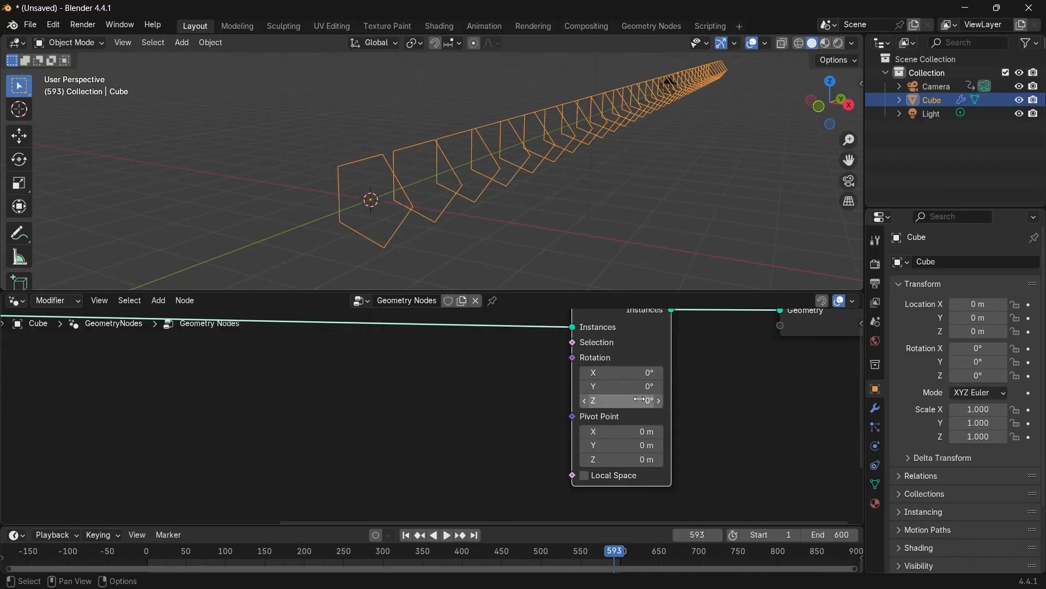
Drag the Rotate Instances Y rotation to about 175°.
left_click_drag(641, 387, 736, 387)
scroll(534, 245, "down", 3)
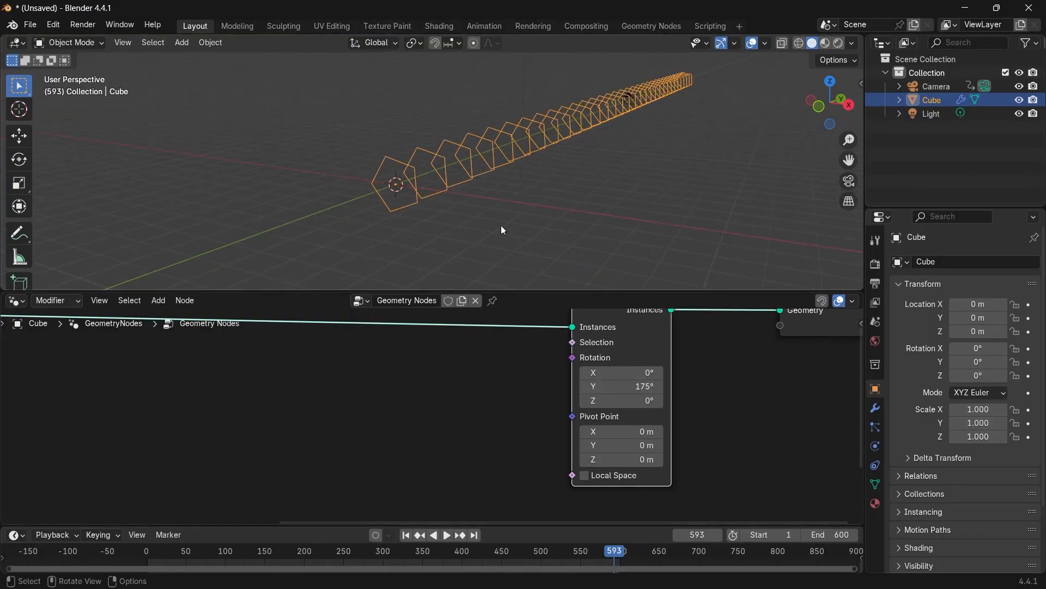
middle_click_drag(472, 208, 189, 220, "shift")
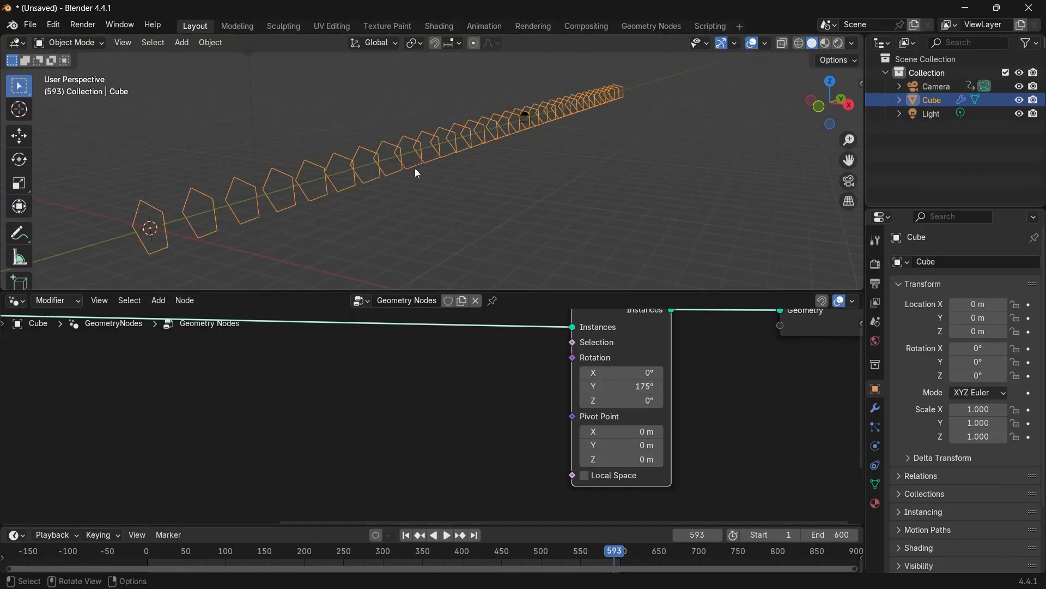
middle_click_drag(540, 423, 503, 410)
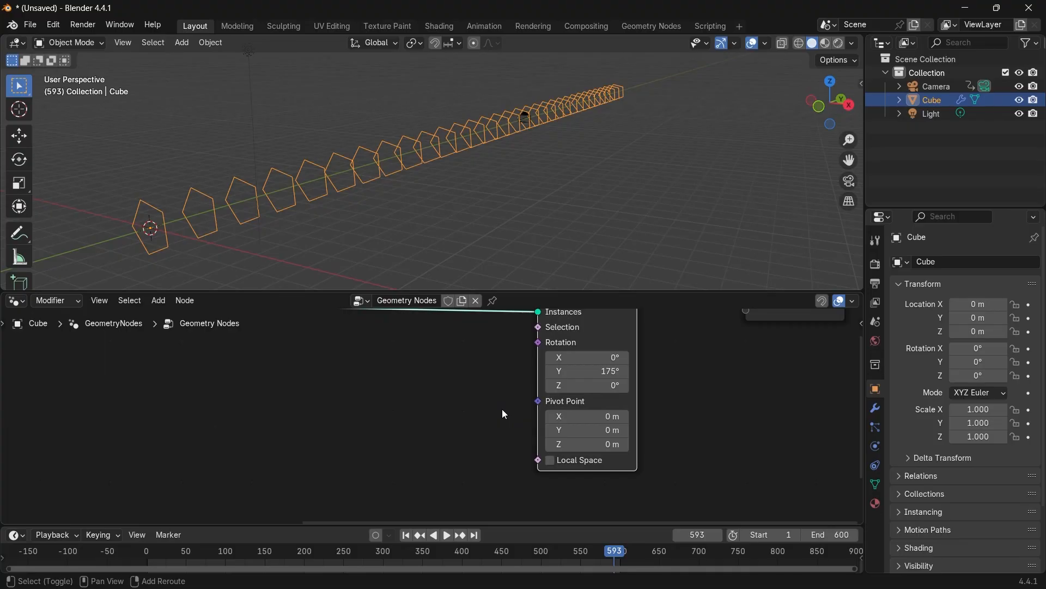
Add a Value node to the node tree near Rotate Instances.
key("shift+a")
type("vale")
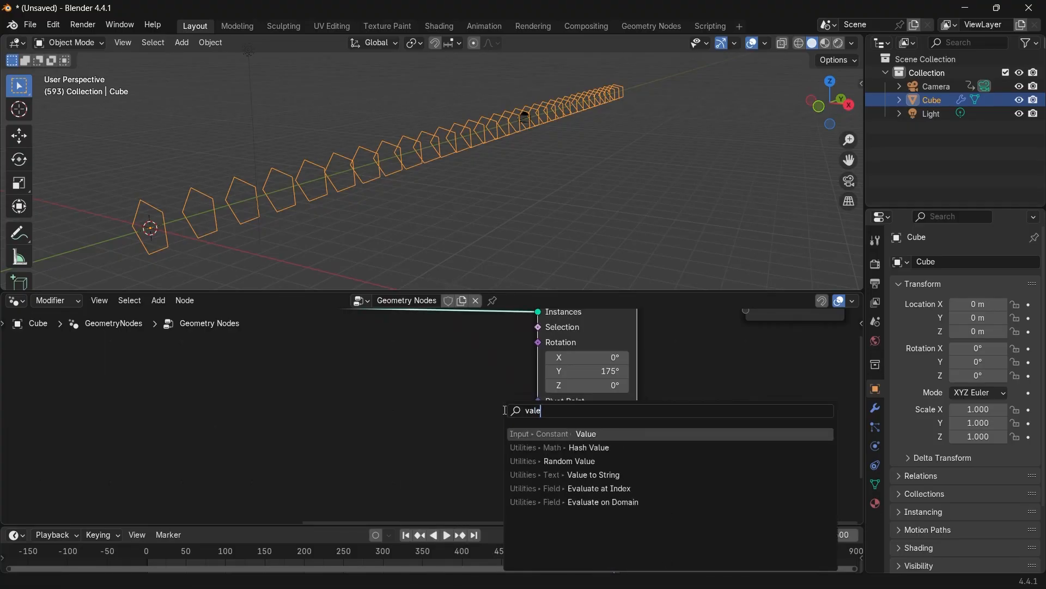
key("Return")
left_click(365, 423)
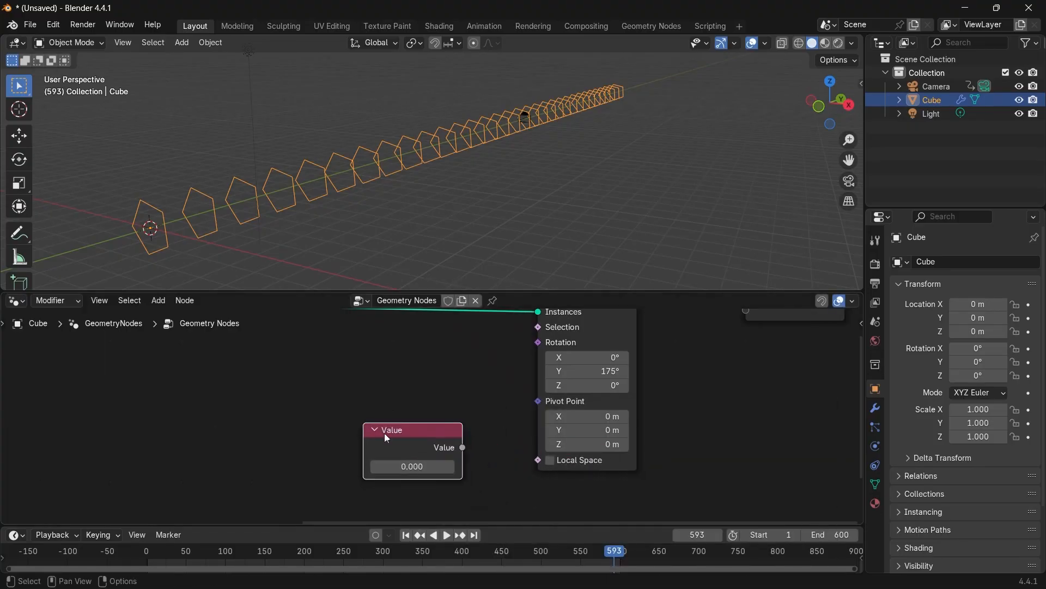
middle_click_drag(386, 433, 398, 395)
Add a Scene Time node and connect its Seconds output to the Rotate Instances Rotation input.
key("shift+a")
type("scene")
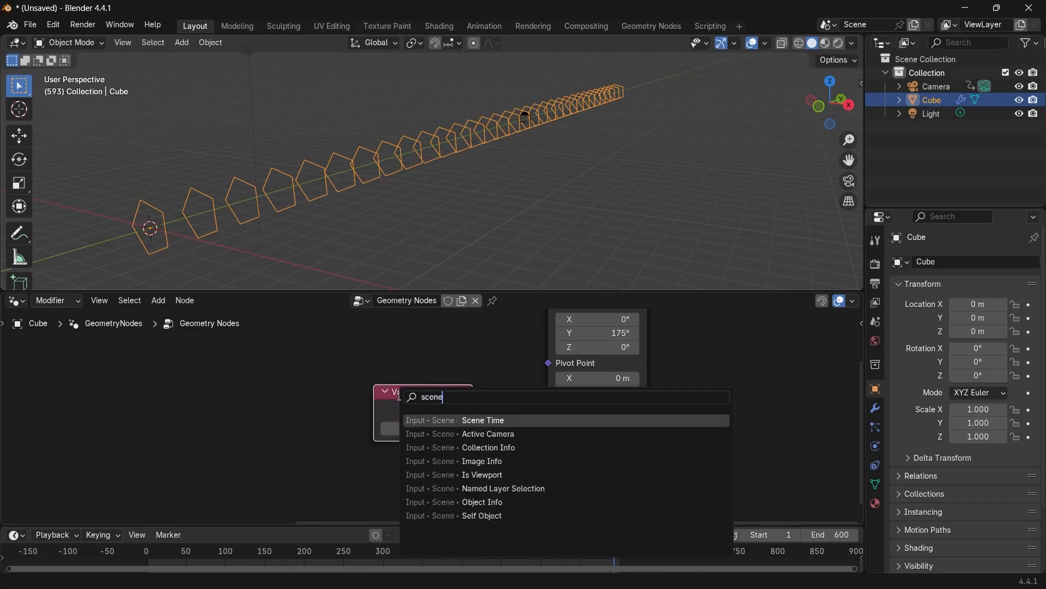
left_click(458, 421)
left_click(490, 487)
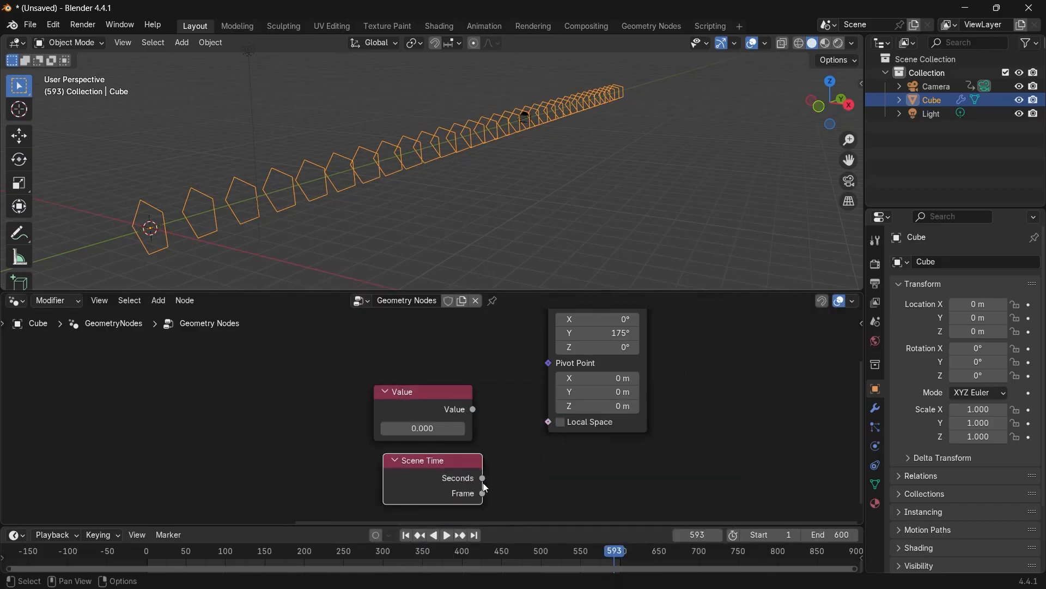
scroll(482, 476, "down", 2)
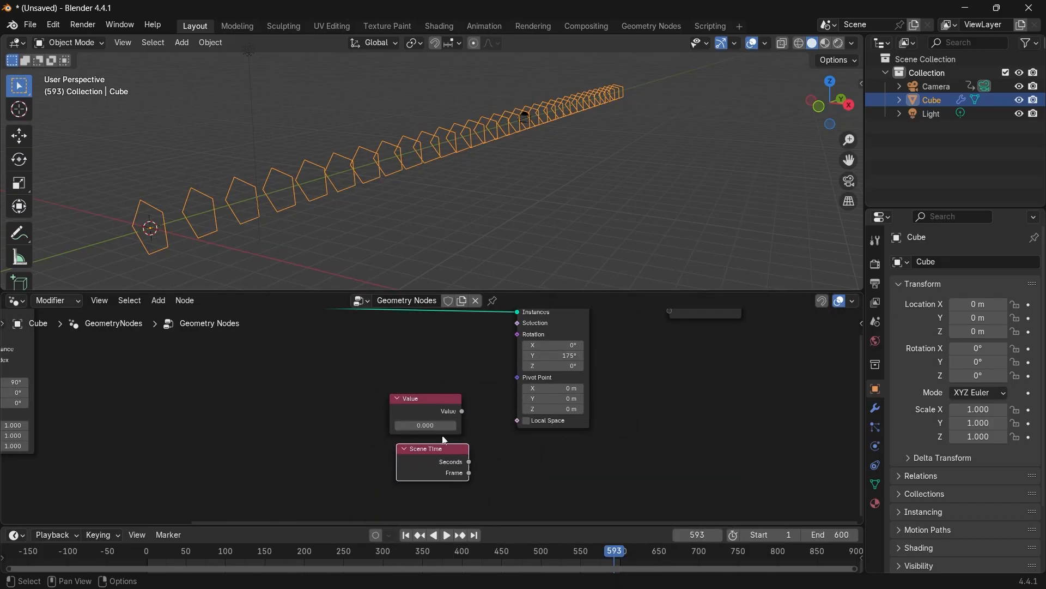
left_click_drag(444, 462, 478, 394)
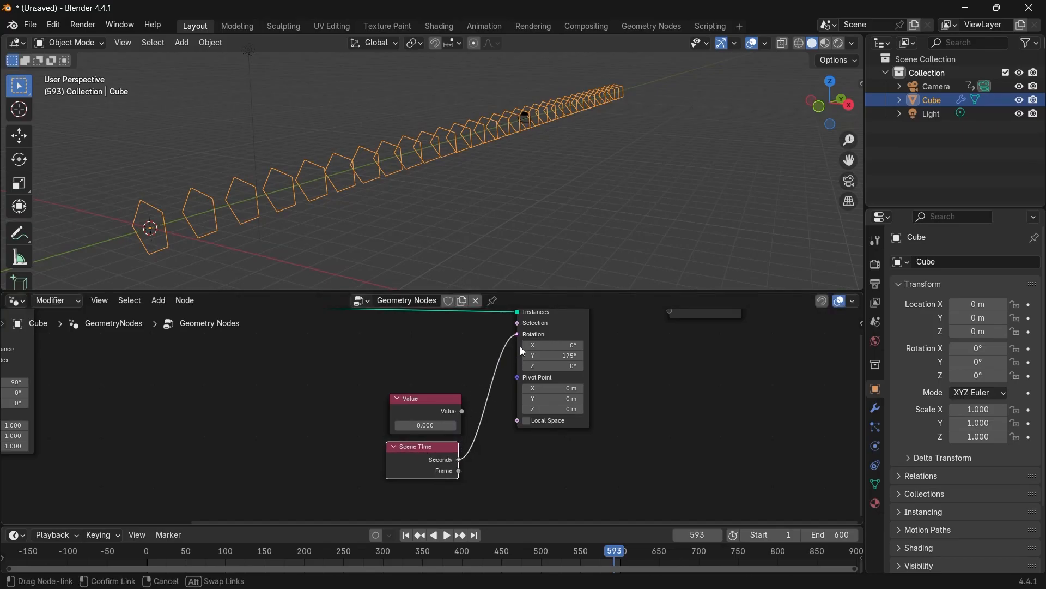
left_click_drag(523, 351, 520, 340)
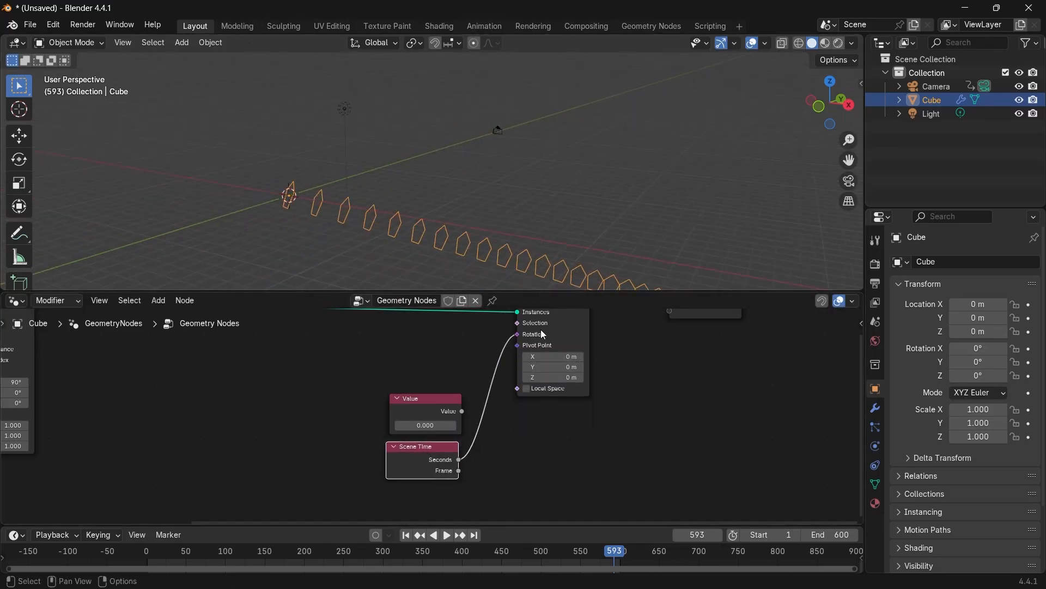
Play and stop the animation to preview the rotating instances.
key("space")
key("space")
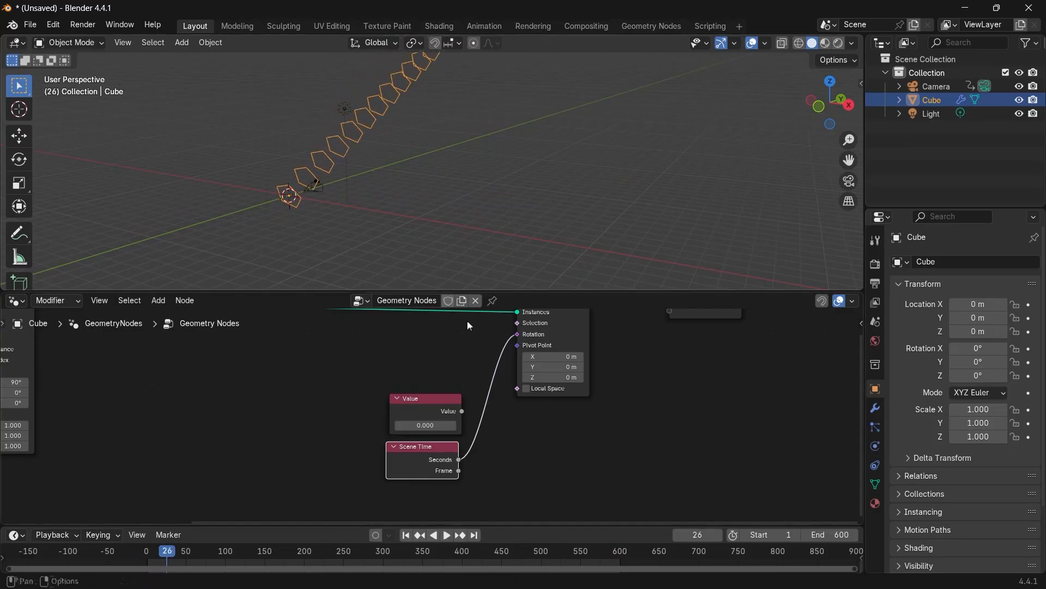
Add a Combine XYZ node and route Scene Time's Seconds through its Y input into the Rotation.
scroll(473, 430, "up", 1)
middle_click_drag(478, 436, 481, 429)
key("shift+a")
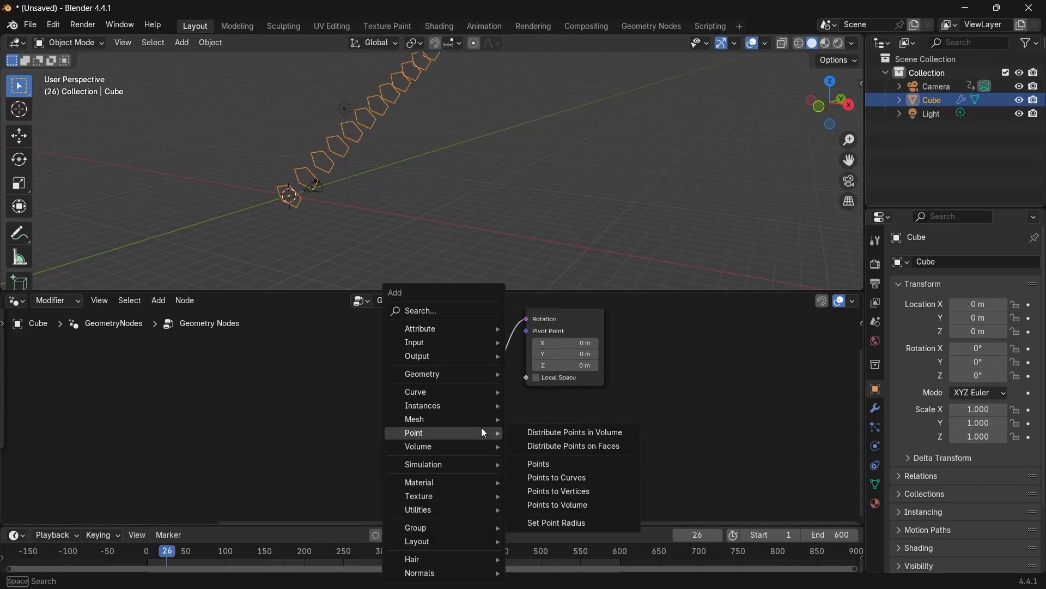
type("combine")
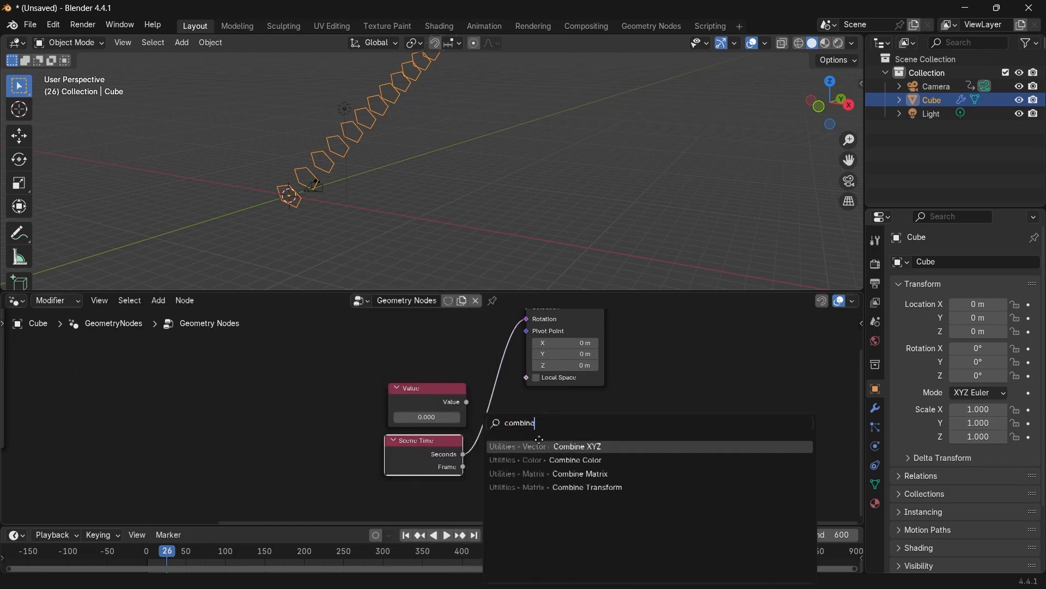
key("Return")
left_click(484, 444)
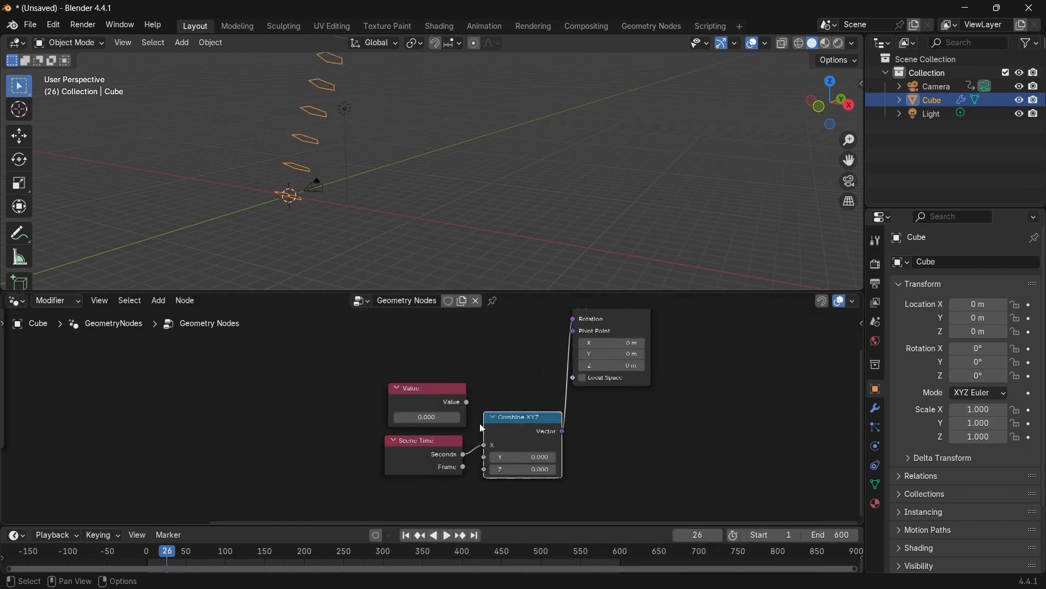
left_click_drag(484, 443, 485, 457)
Preview playback and delete the Scene Time and Combine XYZ nodes.
key("space")
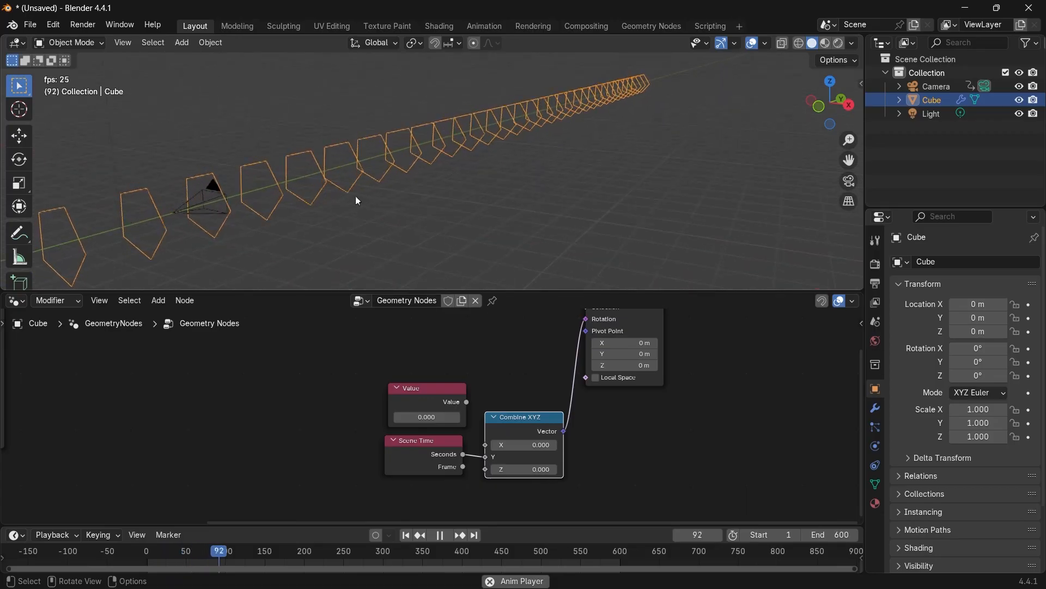
left_click_drag(430, 457, 429, 473)
left_click(515, 427, "shift")
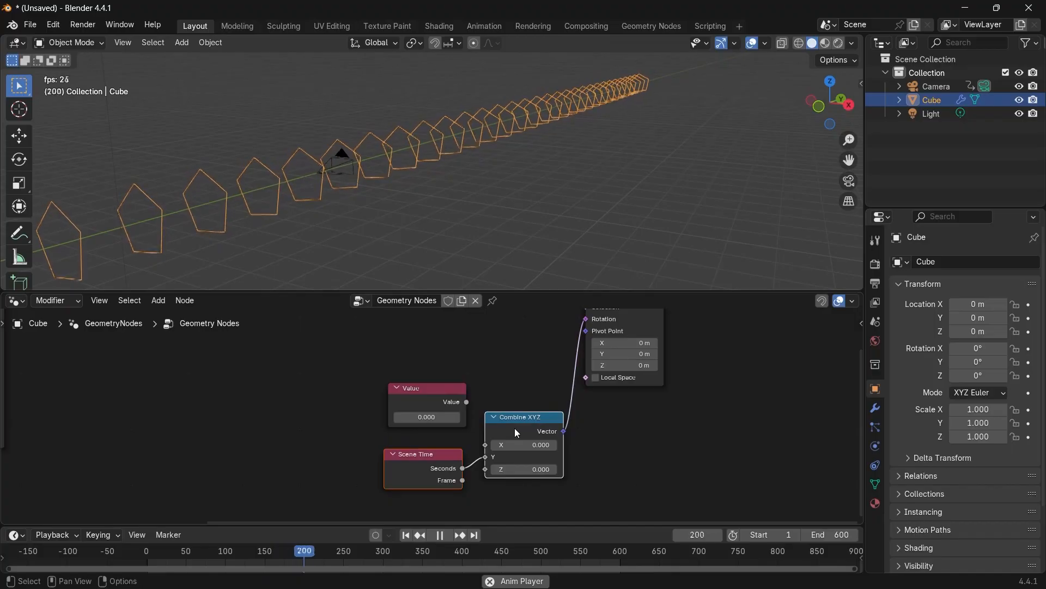
key("x")
key("space")
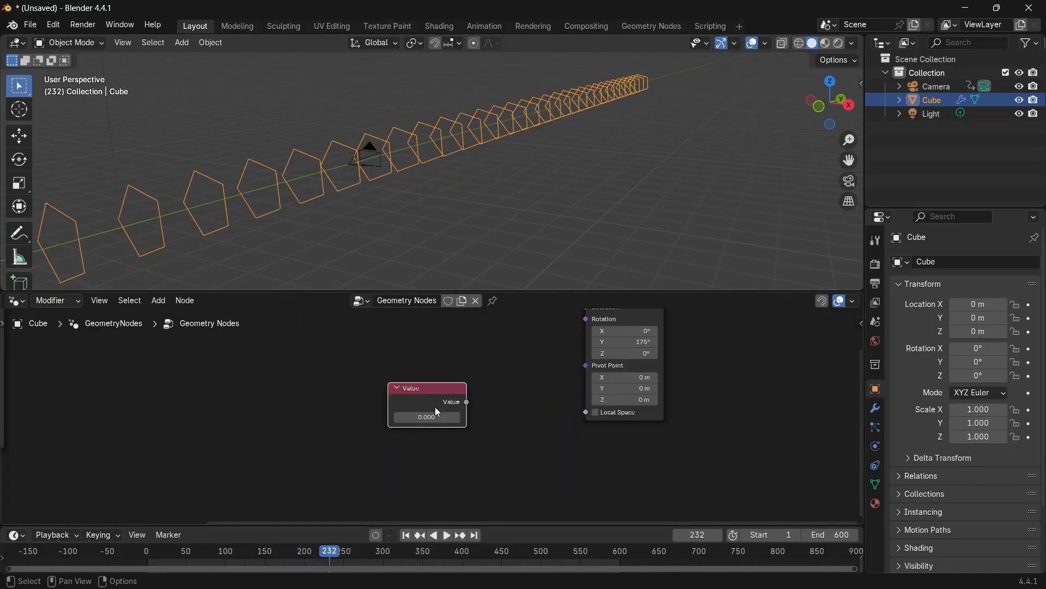
Add a Combine XYZ node, connect the Value output to its Y input and its Vector to Rotate Instances Rotation.
scroll(427, 400, "up", 1)
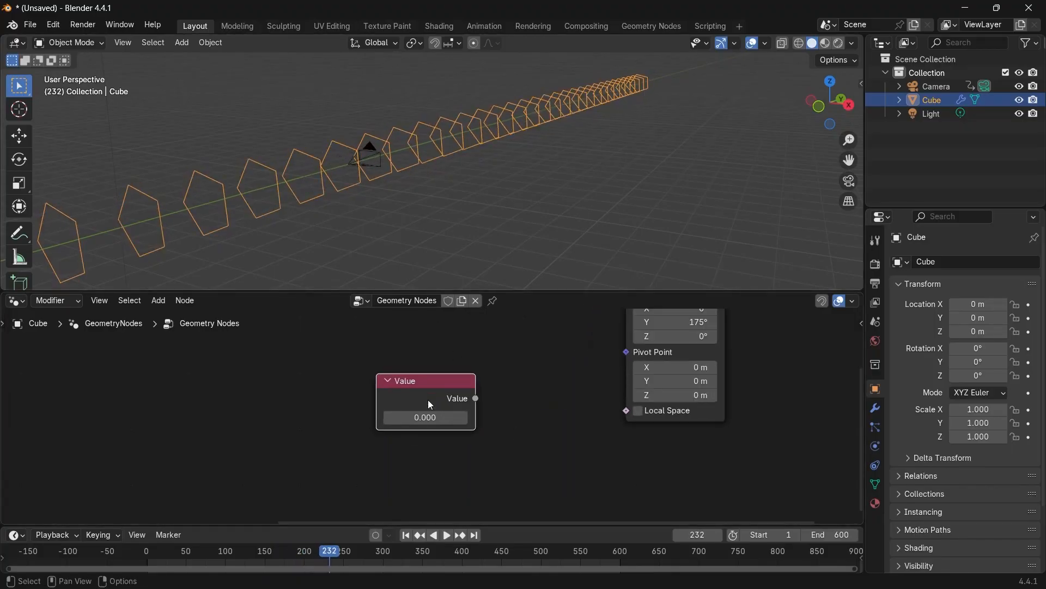
left_click_drag(427, 400, 453, 412)
key("shift+a")
type("combine")
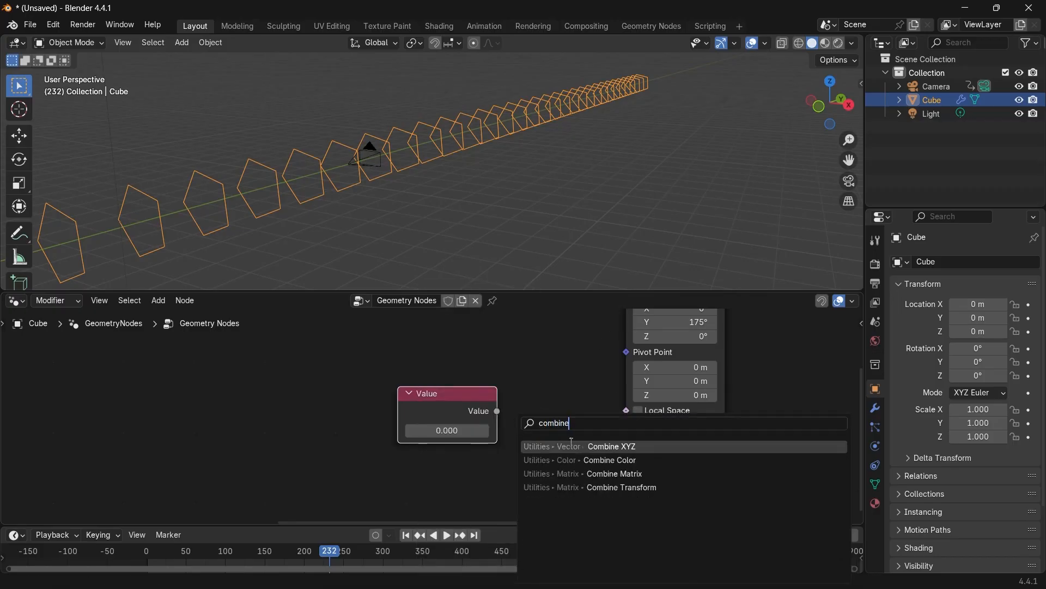
left_click(571, 447)
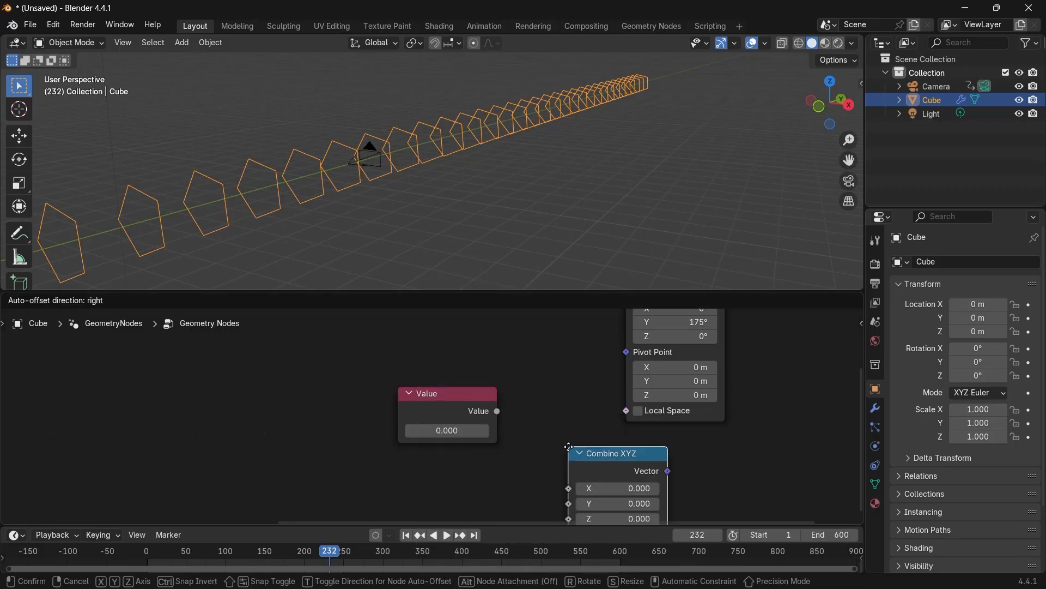
left_click(572, 444)
left_click_drag(498, 411, 570, 470)
left_click_drag(668, 437, 616, 359)
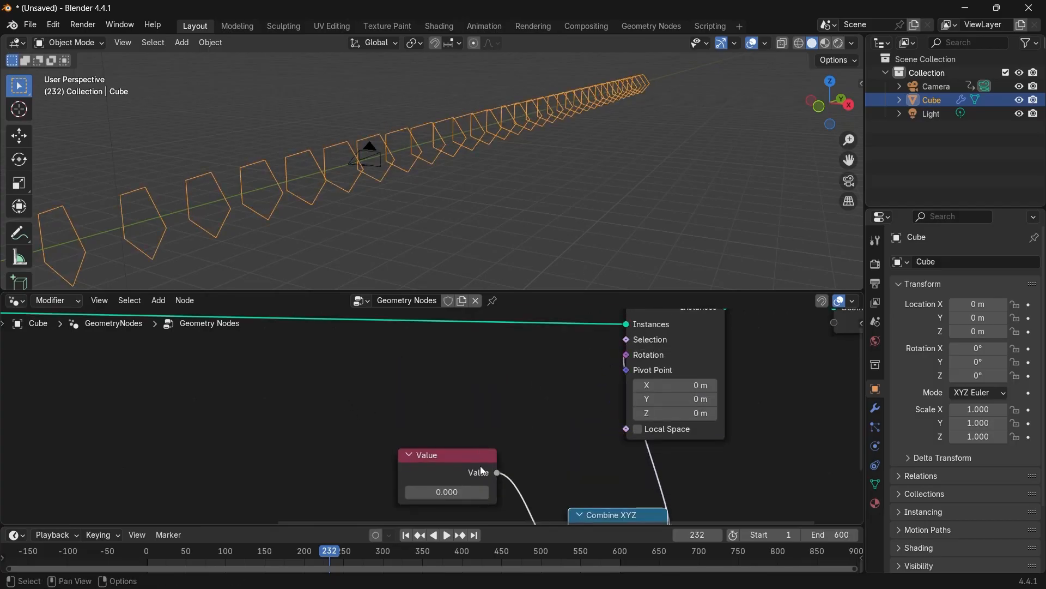
Reposition the Value node beneath Combine XYZ and enlarge the timeline editor.
scroll(480, 466, "down", 3)
middle_click_drag(480, 466, 461, 407)
left_click_drag(441, 418, 578, 446)
scroll(559, 440, "down", 3)
scroll(266, 231, "down", 1)
middle_click_drag(266, 231, 332, 188, "shift")
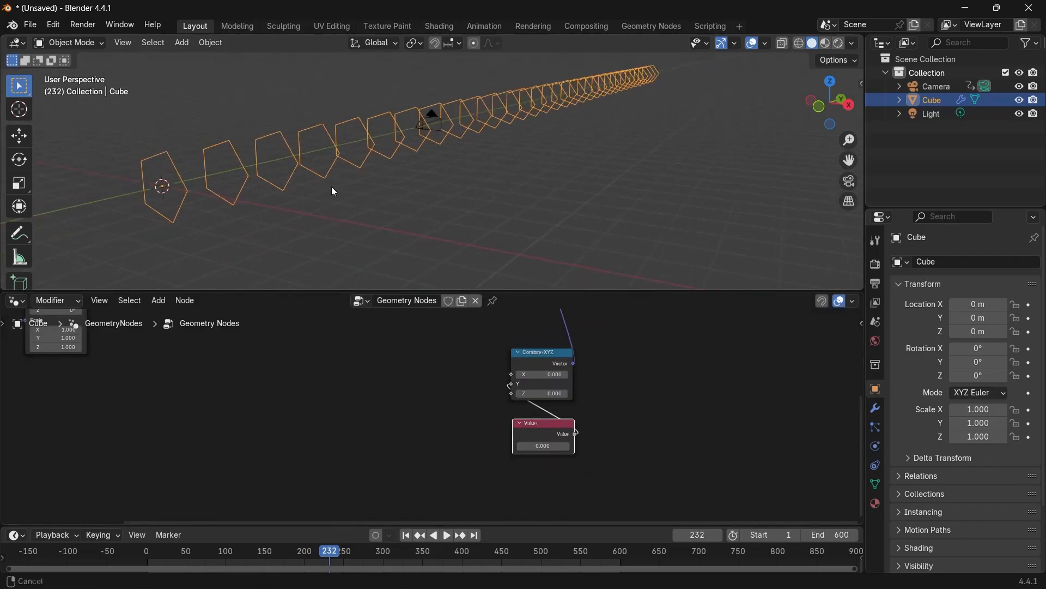
left_click_drag(557, 435, 560, 461)
left_click_drag(309, 525, 309, 459)
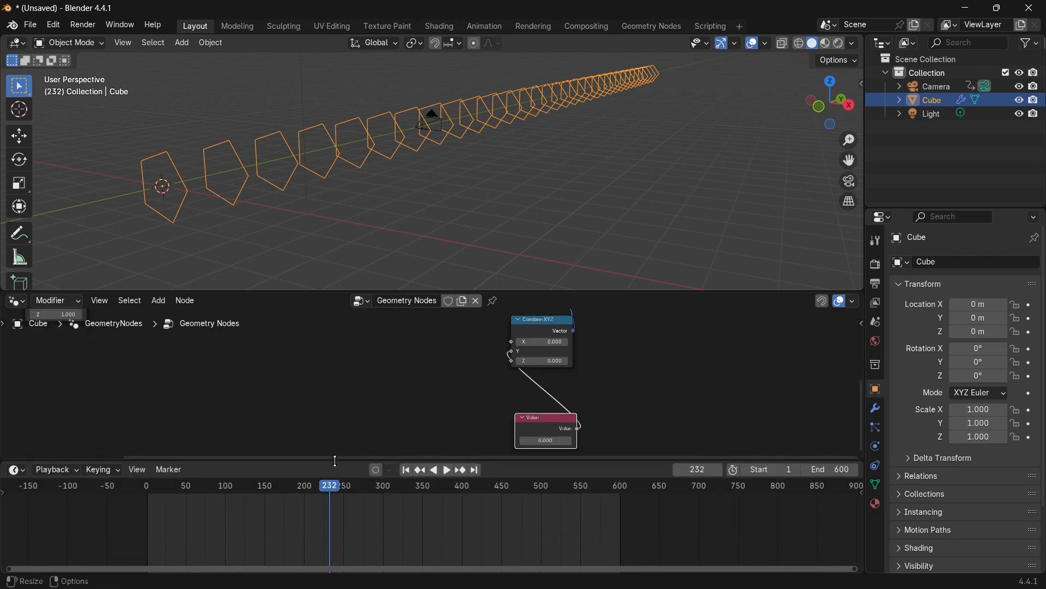
Insert a keyframe on the Value node's value of 0 at frame 0.
left_click(147, 491)
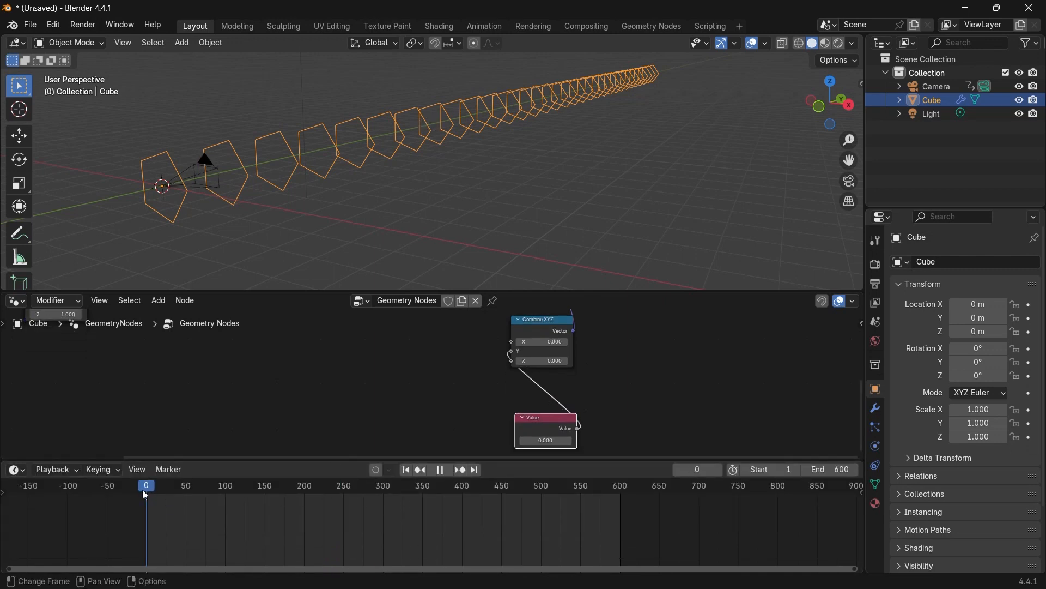
scroll(587, 427, "up", 2)
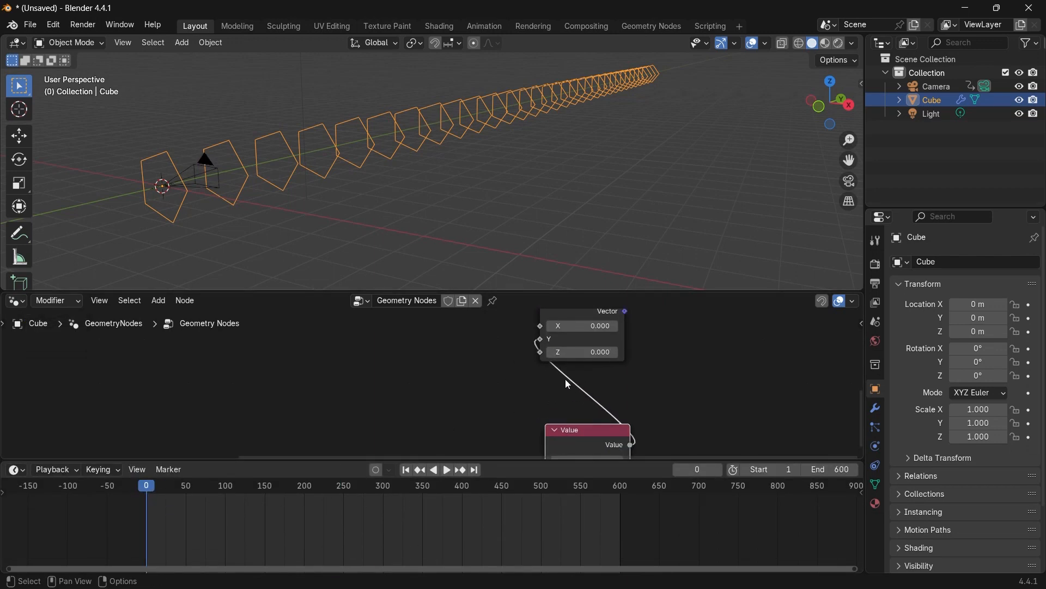
middle_click_drag(596, 396, 582, 344)
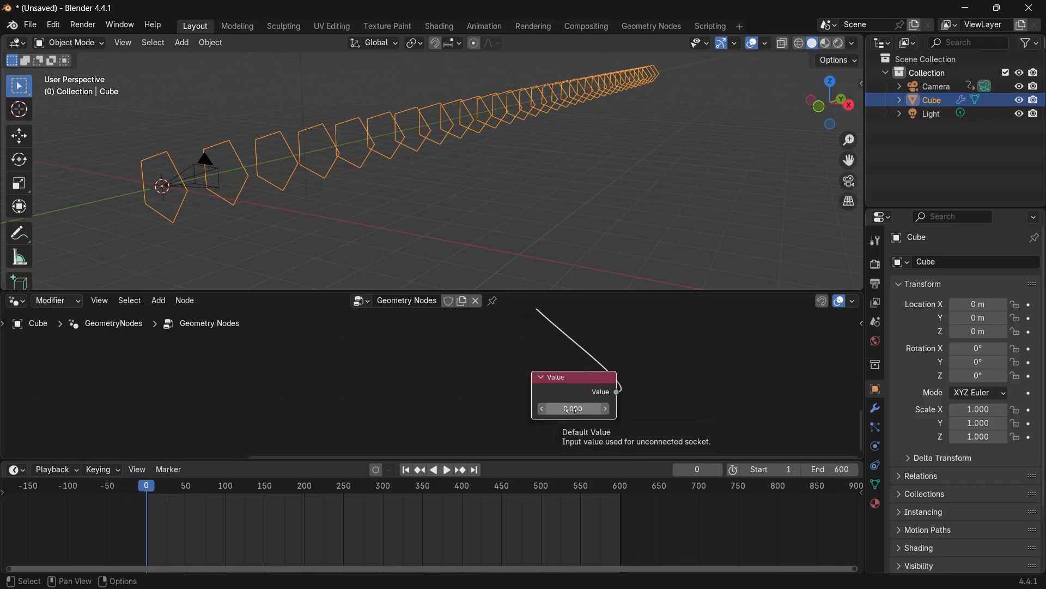
key("i")
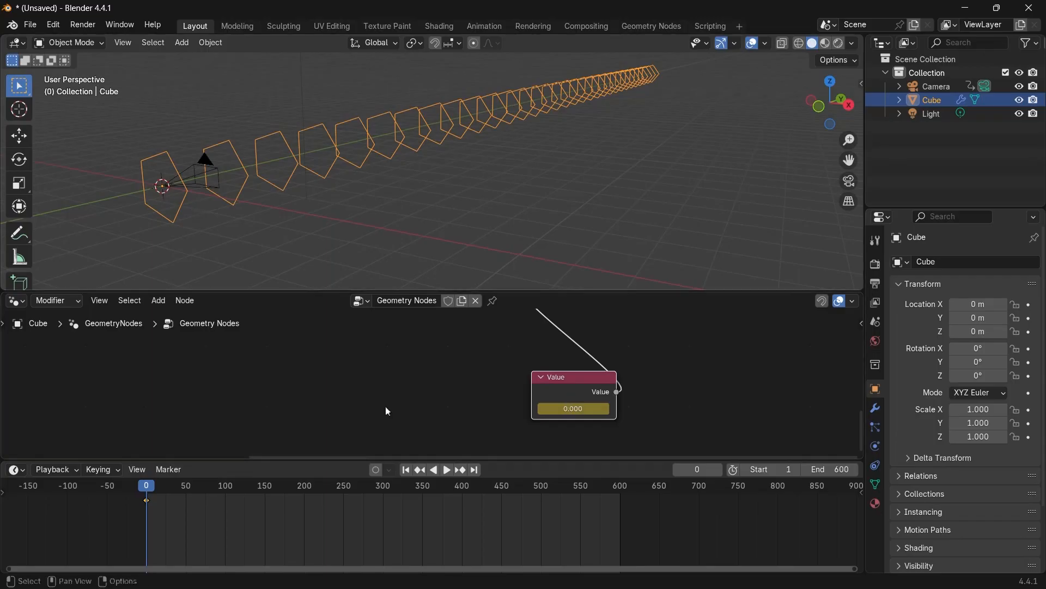
At frame 600, set the Value node to 2*pi and insert a keyframe.
left_click(621, 492)
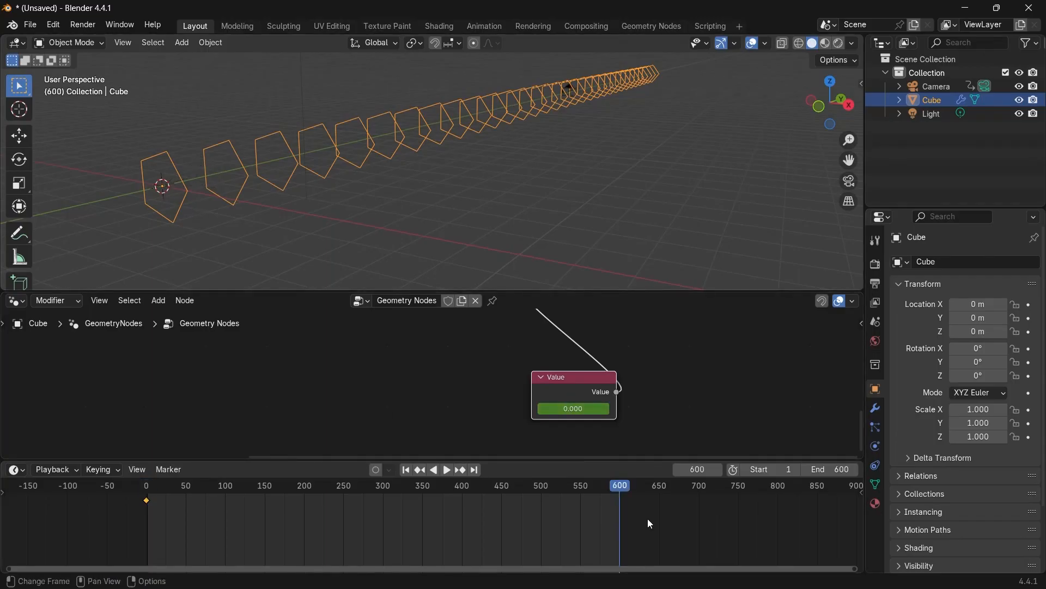
left_click(572, 409)
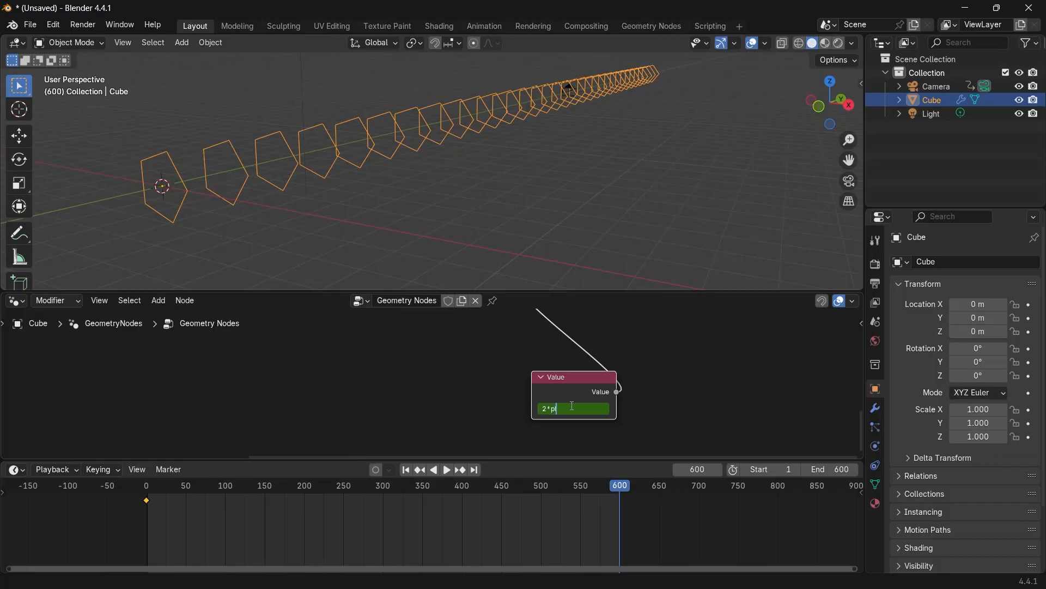
key("Return")
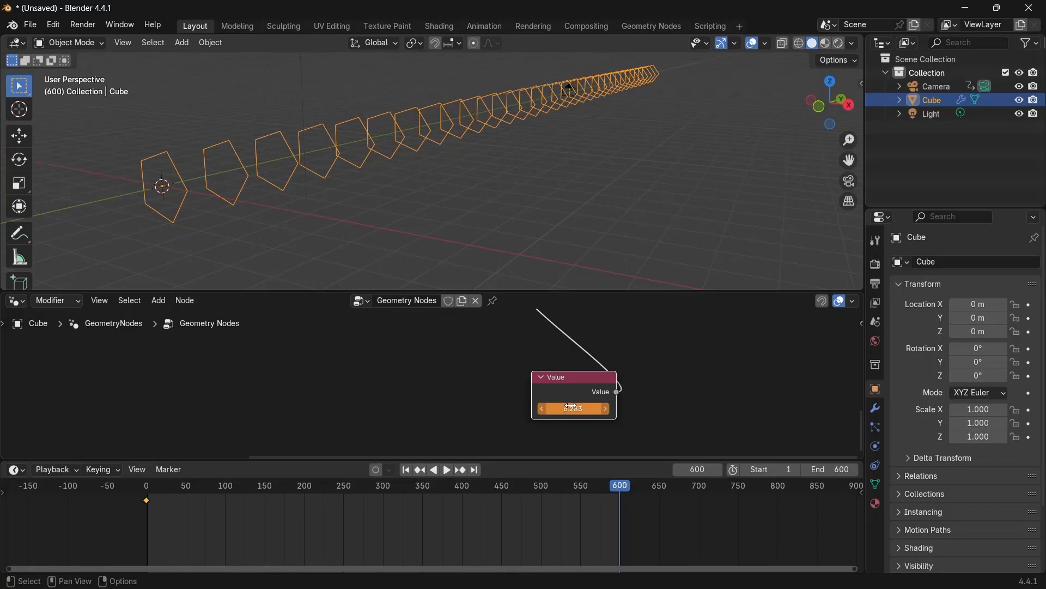
key("i")
Return to the start, preview playback, and set the keyframes' interpolation to Linear.
key("shift+Left")
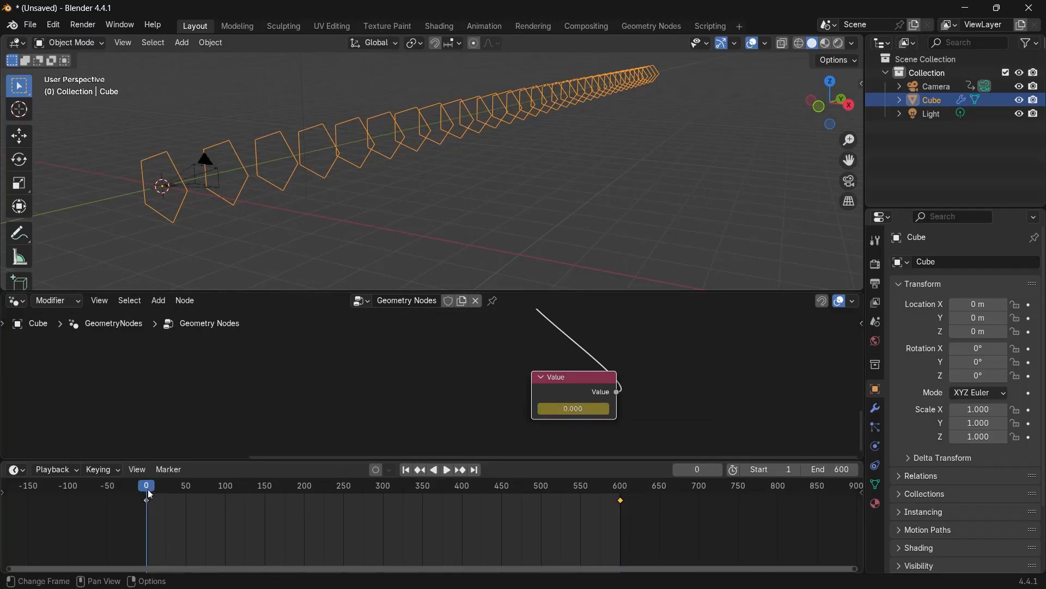
key("space")
key("space")
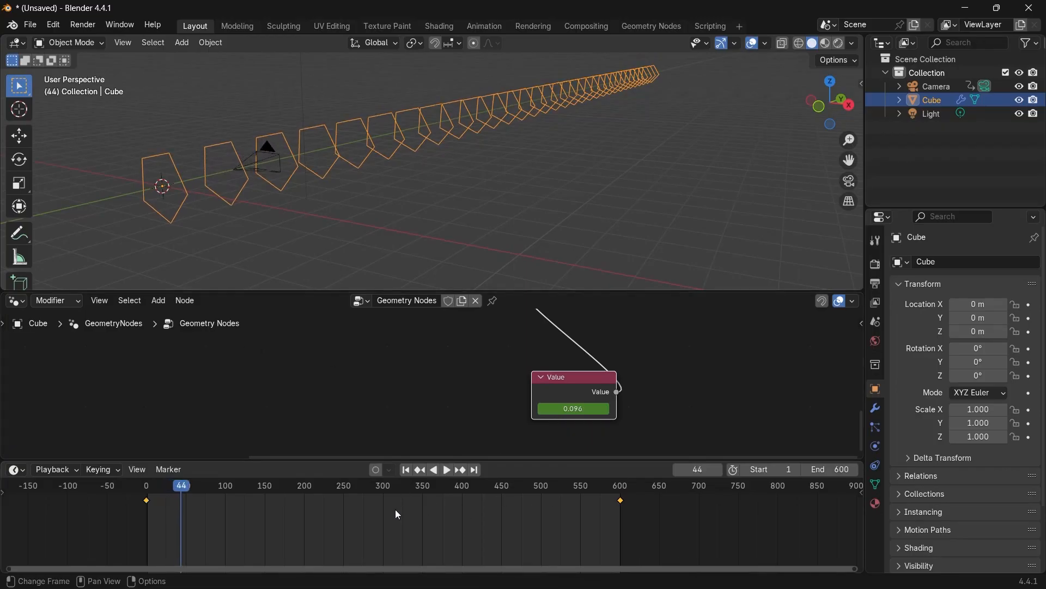
key("t")
left_click(364, 500)
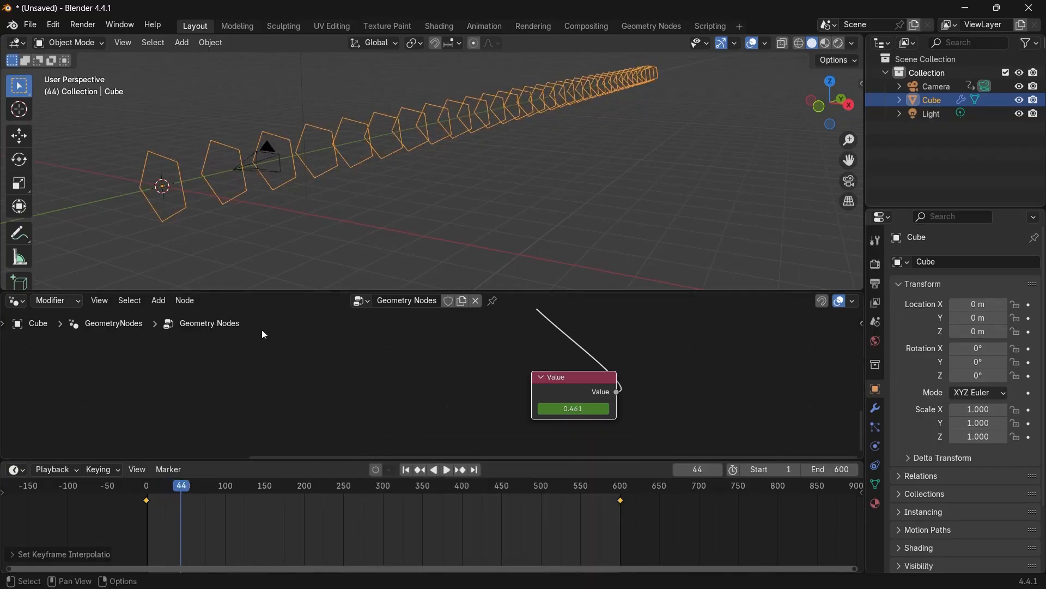
Play the animation and watch it through the camera view.
key("space")
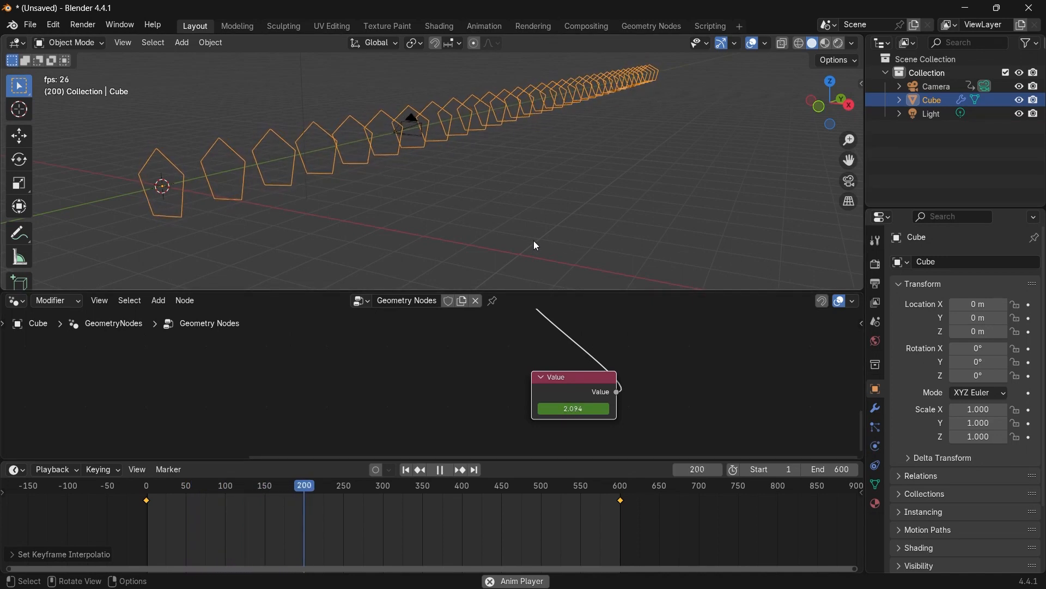
left_click(850, 182)
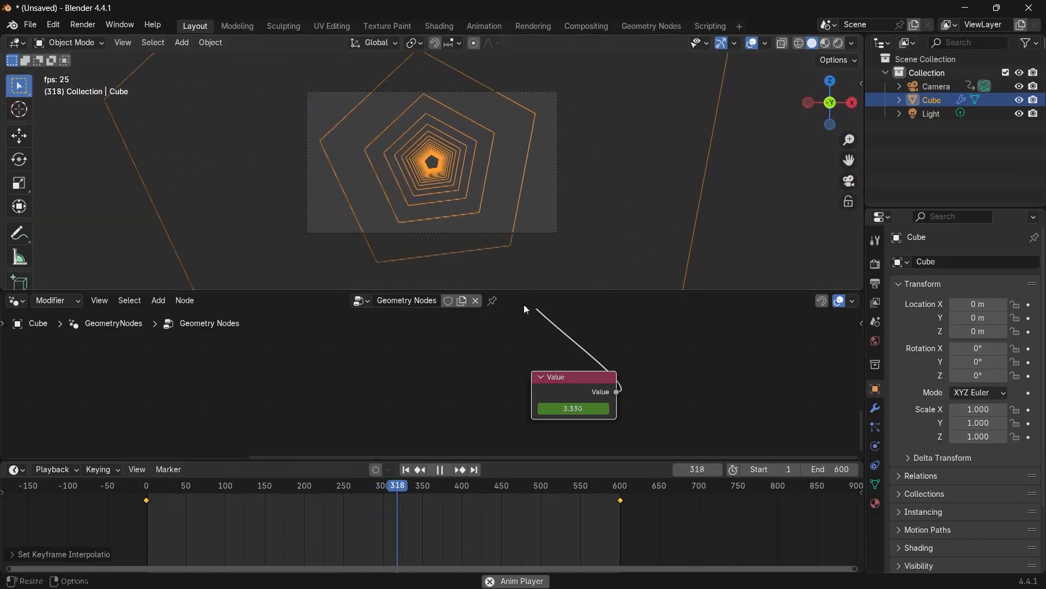
key("space")
Insert a Math node set to Divide after the Value node, dividing its output by 4.
middle_click_drag(515, 353, 502, 420)
key("shift+a")
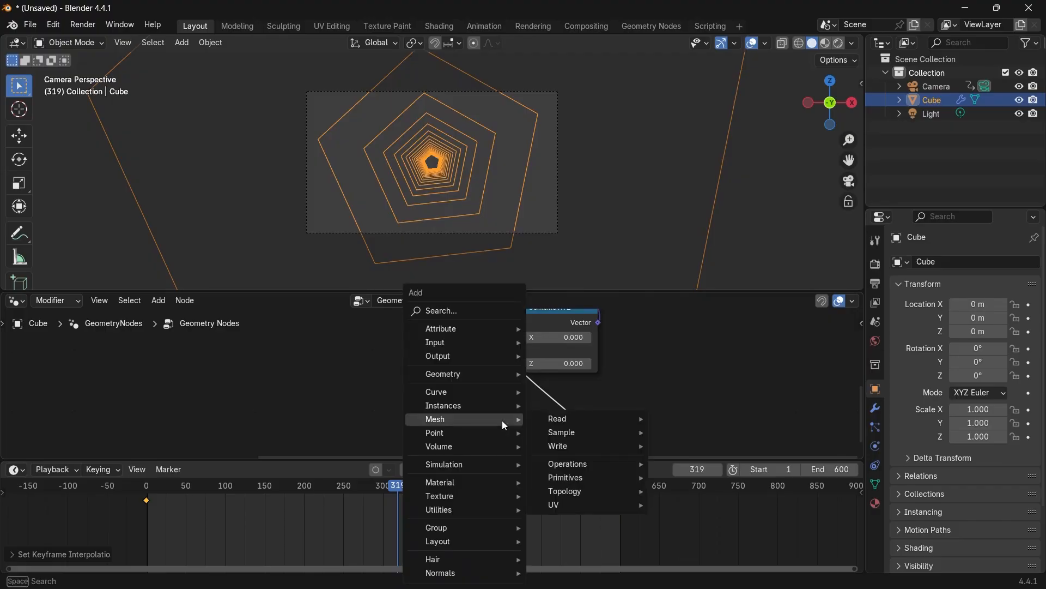
type("math")
left_click(557, 450)
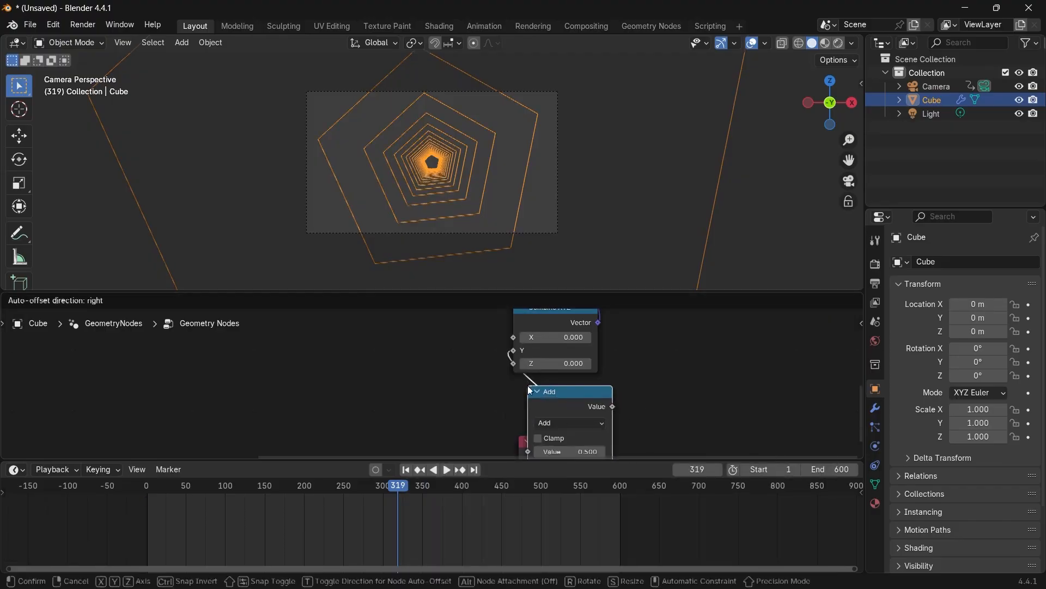
left_click(622, 421)
left_click(643, 421)
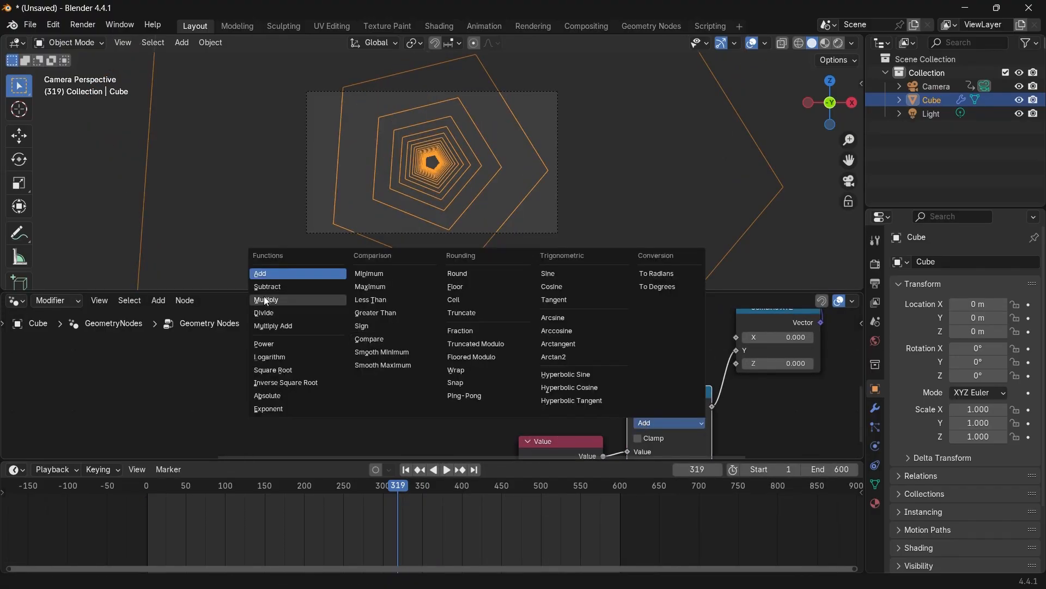
left_click(266, 313)
middle_click_drag(650, 392, 593, 338)
left_click(609, 409)
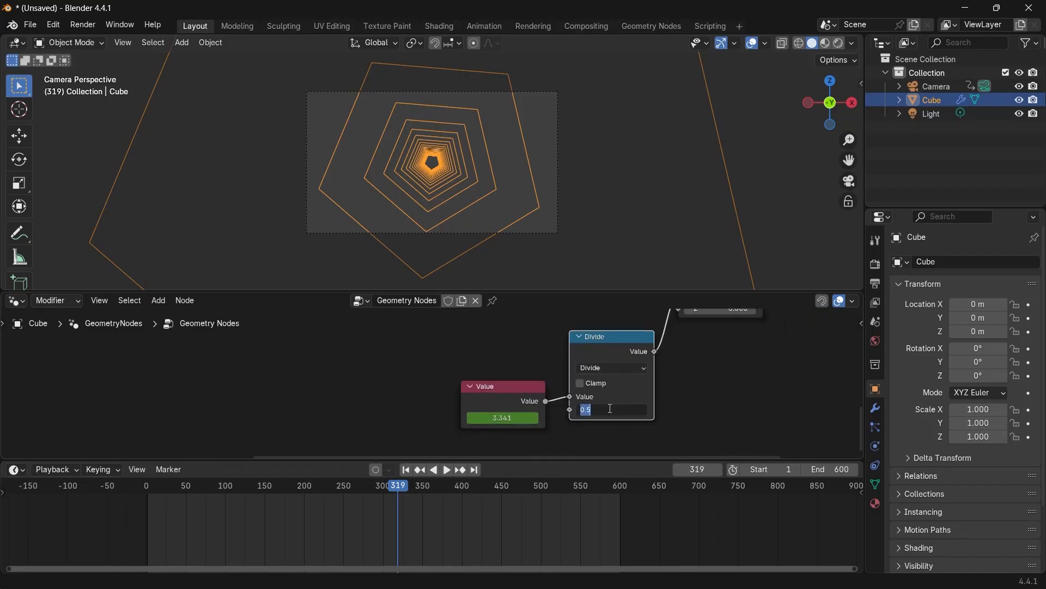
type("4")
key("Return")
Rearrange the Value, Divide and Combine XYZ nodes into a column beneath Rotate Instances.
scroll(464, 394, "down", 2)
left_click_drag(463, 394, 541, 399)
middle_click_drag(541, 400, 533, 455)
left_click_drag(509, 454, 545, 388)
left_click_drag(546, 383, 619, 381)
scroll(619, 380, "down", 1)
left_click_drag(502, 326, 584, 430)
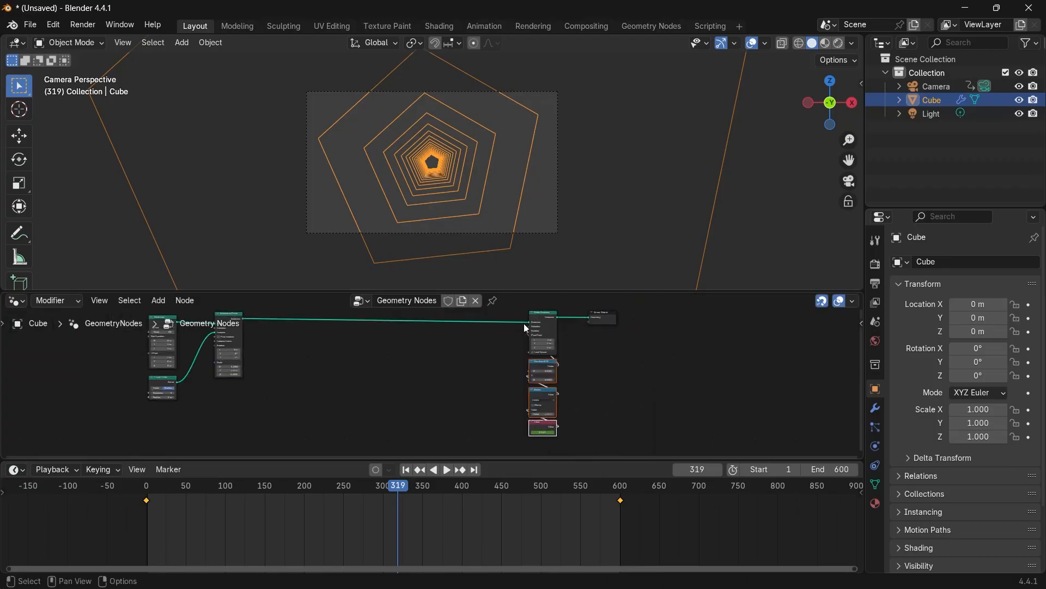
left_click_drag(512, 329, 546, 423)
left_click_drag(547, 329, 510, 330)
scroll(431, 313, "up", 4)
Play the animation and frame the whole scene in the viewport.
key("space")
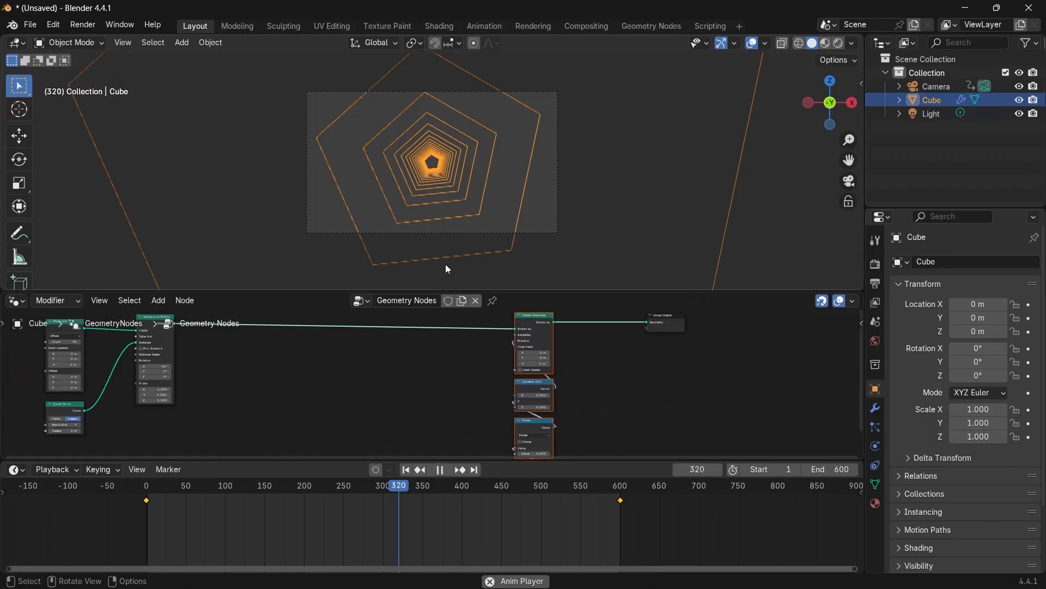
key("Home")
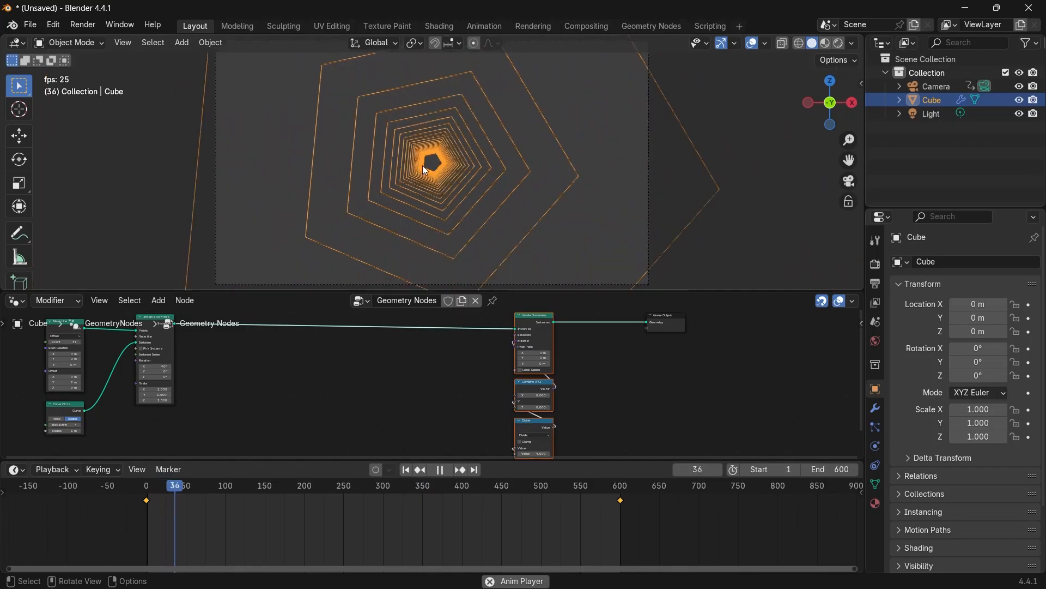
key("space")
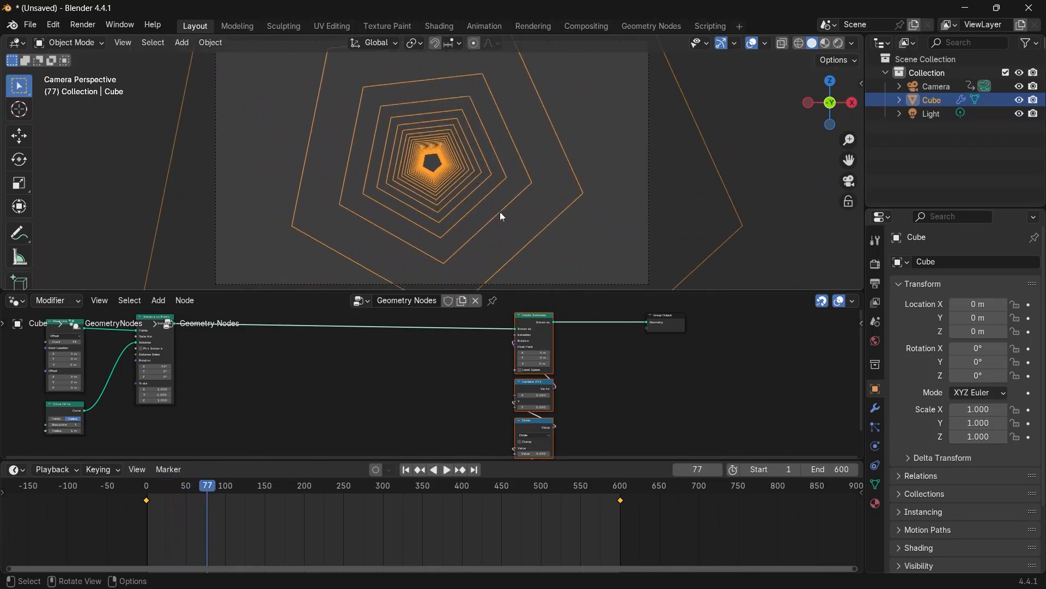
Insert a Trim Curve node between the Rotate Instances node and the Group Output.
scroll(614, 364, "up", 1)
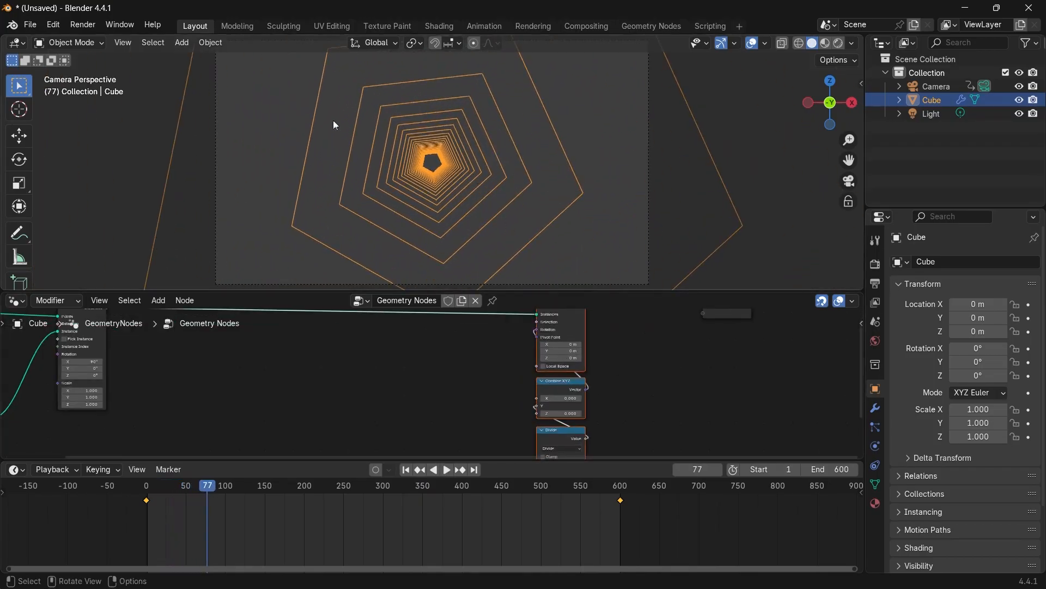
middle_click_drag(648, 349, 515, 392)
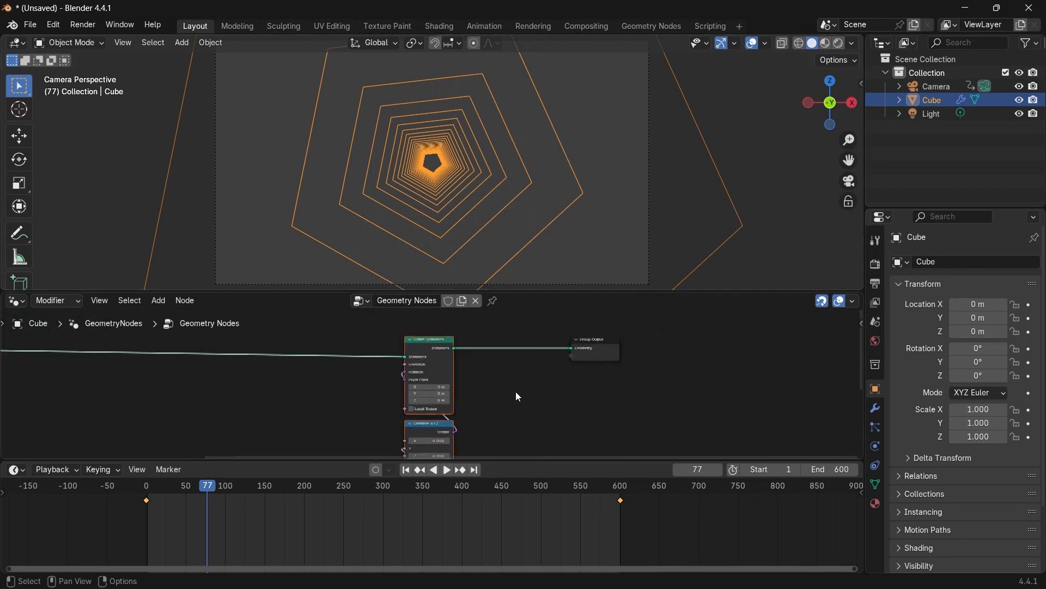
scroll(513, 390, "up", 1)
left_click_drag(650, 339, 705, 348)
scroll(537, 398, "up", 1)
middle_click_drag(547, 397, 476, 394)
key("shift+a")
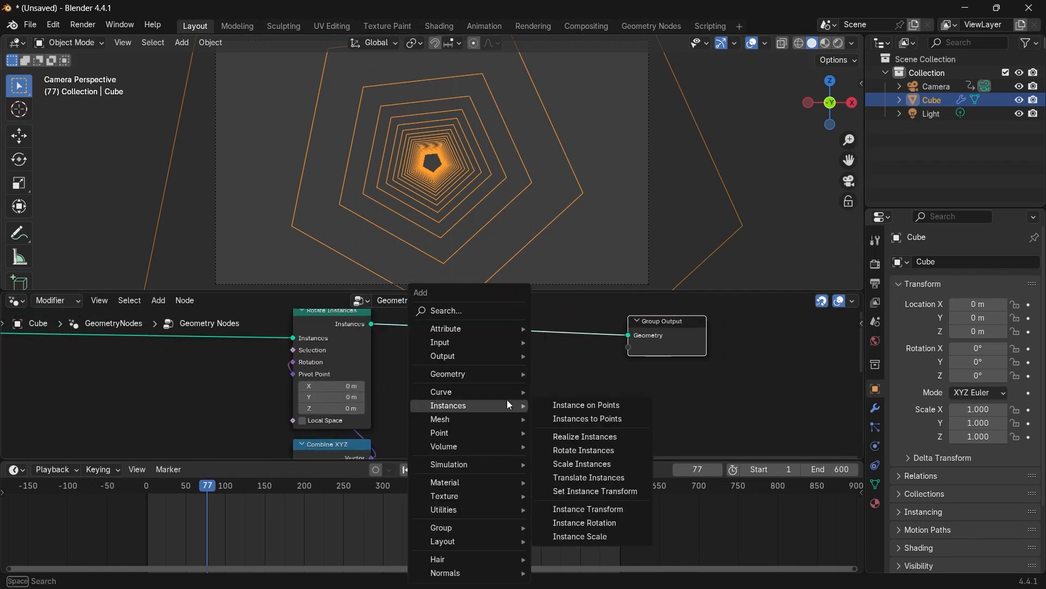
type("trim")
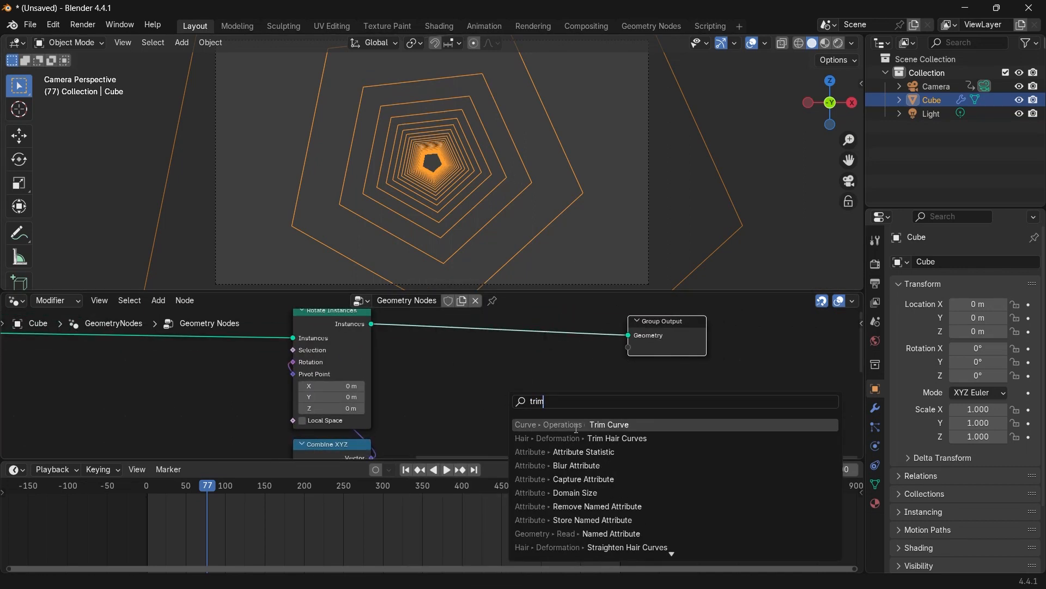
left_click(576, 428)
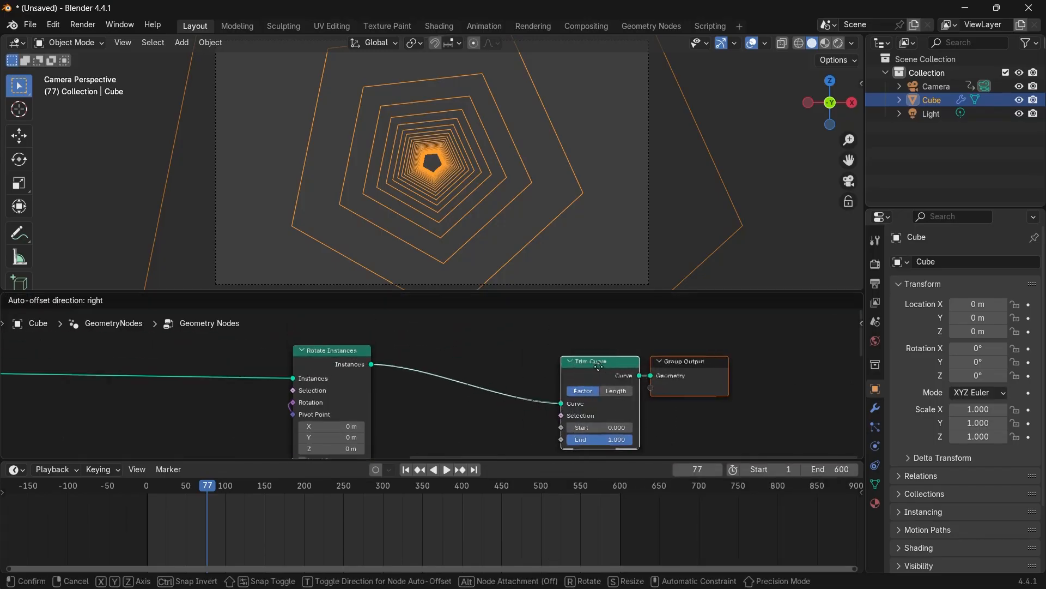
left_click(685, 367)
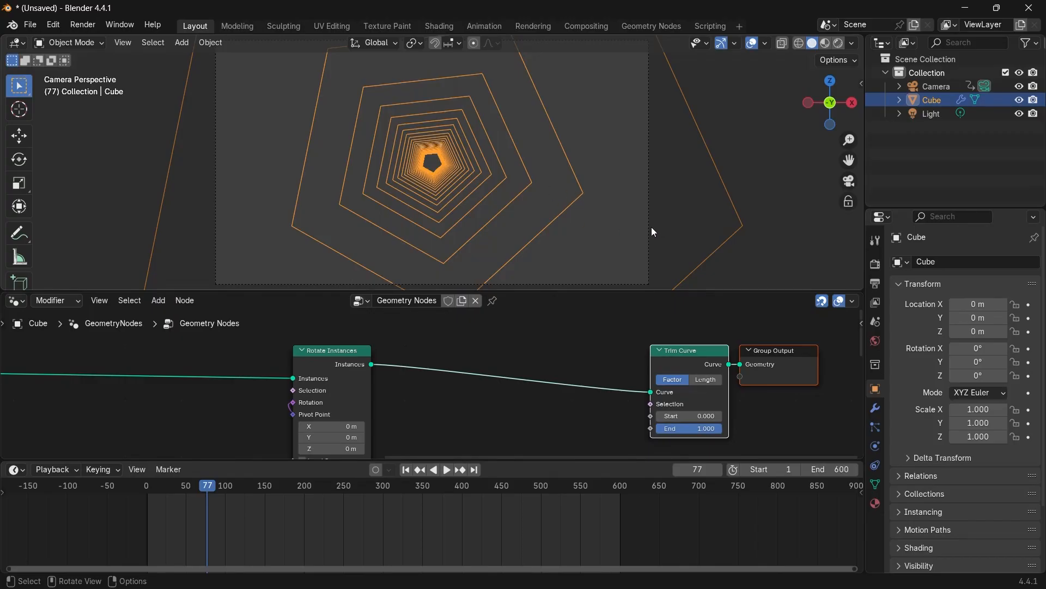
Set the Trim Curve's Start factor to about 0.018.
scroll(653, 229, "up", 2)
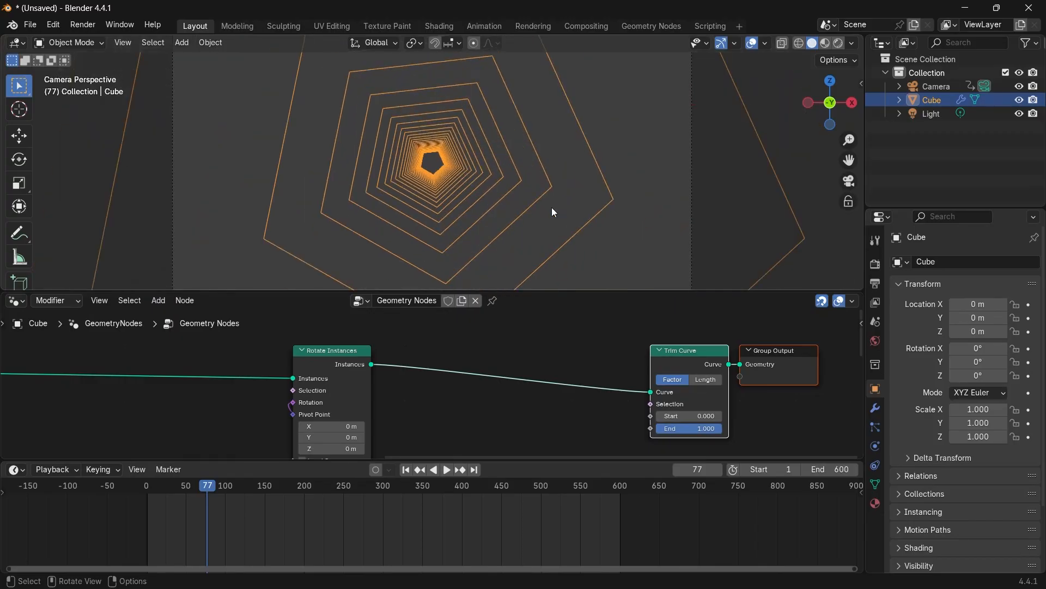
scroll(338, 375, "down", 2)
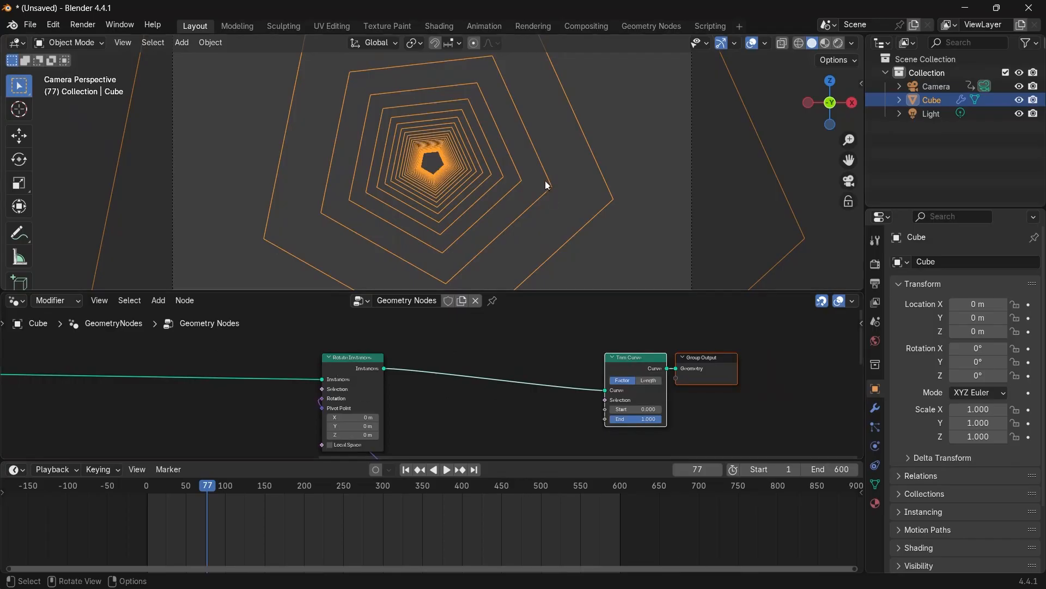
scroll(619, 437, "up", 3)
middle_click_drag(620, 436, 469, 434)
scroll(469, 434, "up", 4)
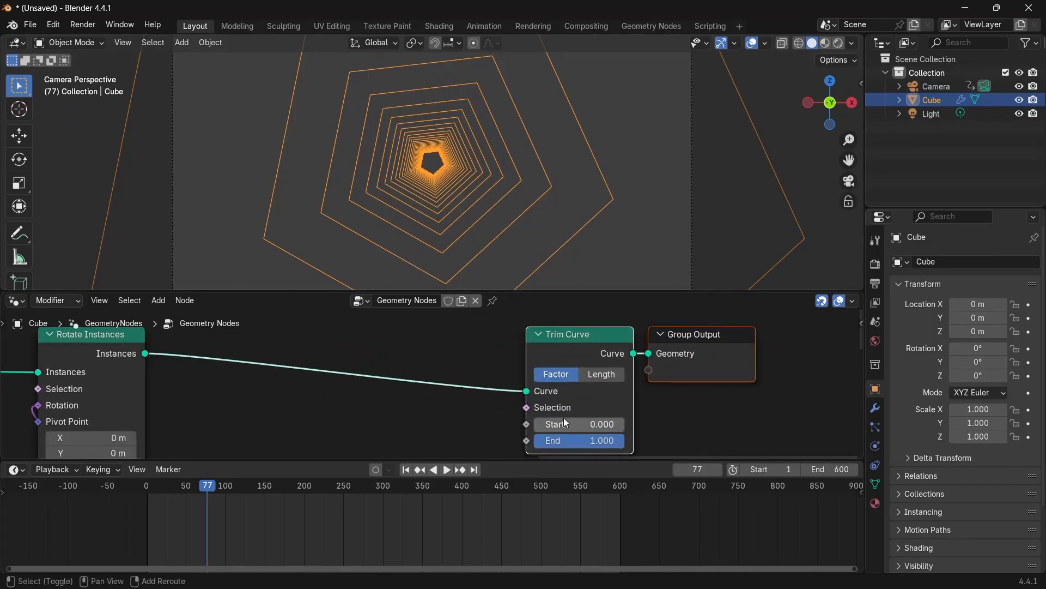
mouse_move(565, 422)
left_mouse_down()
mouse_move(629, 423)
mouse_move(567, 422)
left_mouse_up()
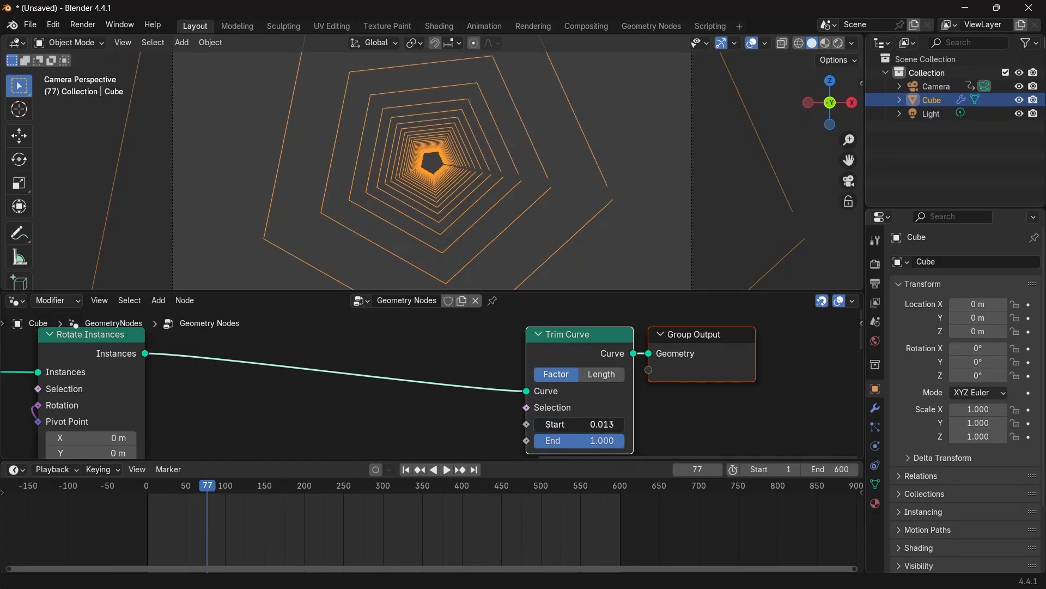
left_click_drag(567, 422, 567, 423)
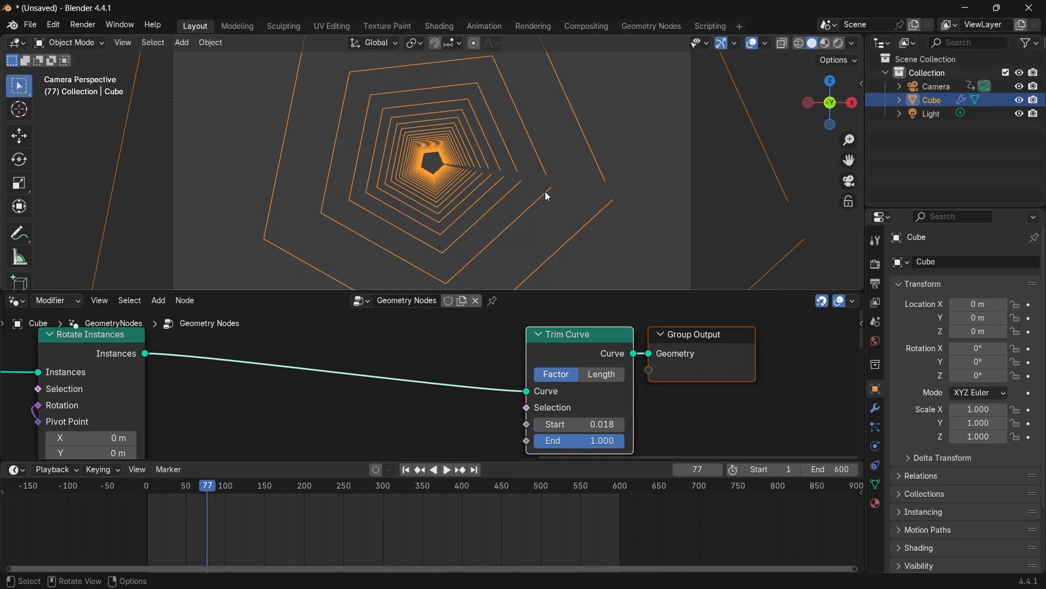
scroll(487, 178, "down", 2)
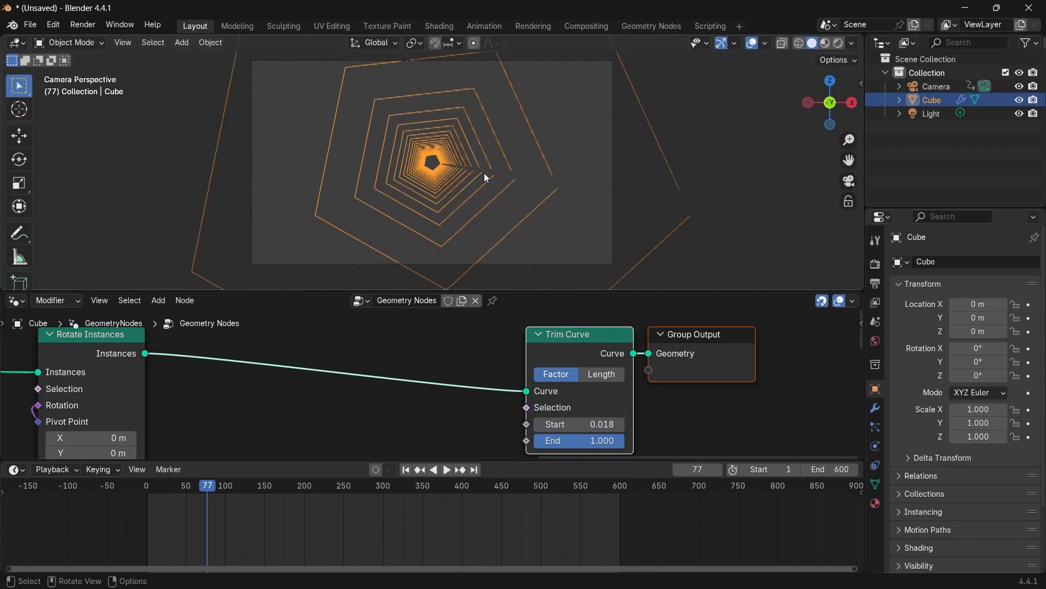
Play and scrub through the animation in the camera view, returning to frame 0.
key("space")
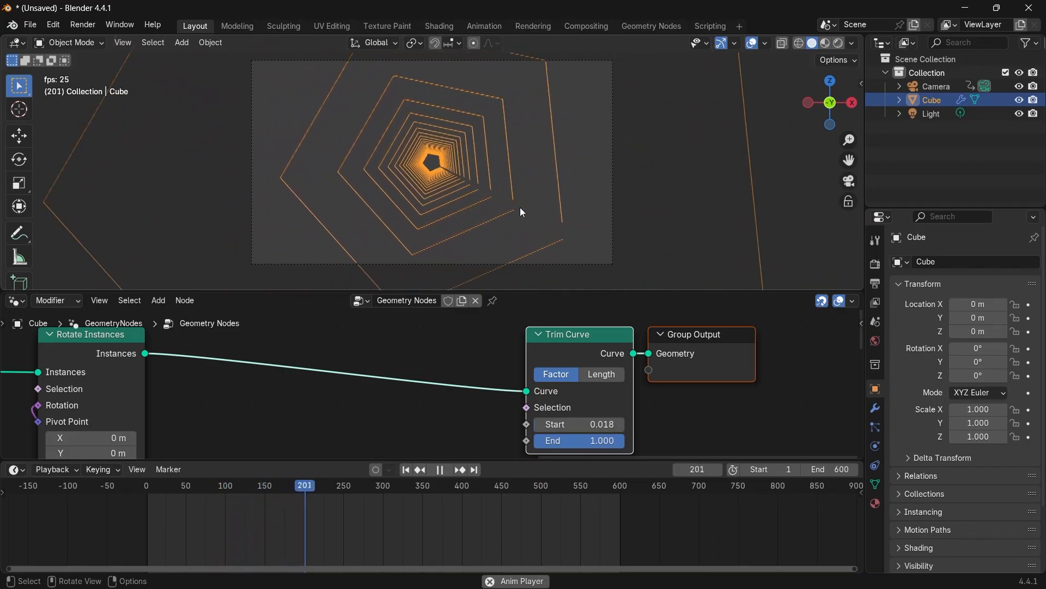
left_click(152, 501)
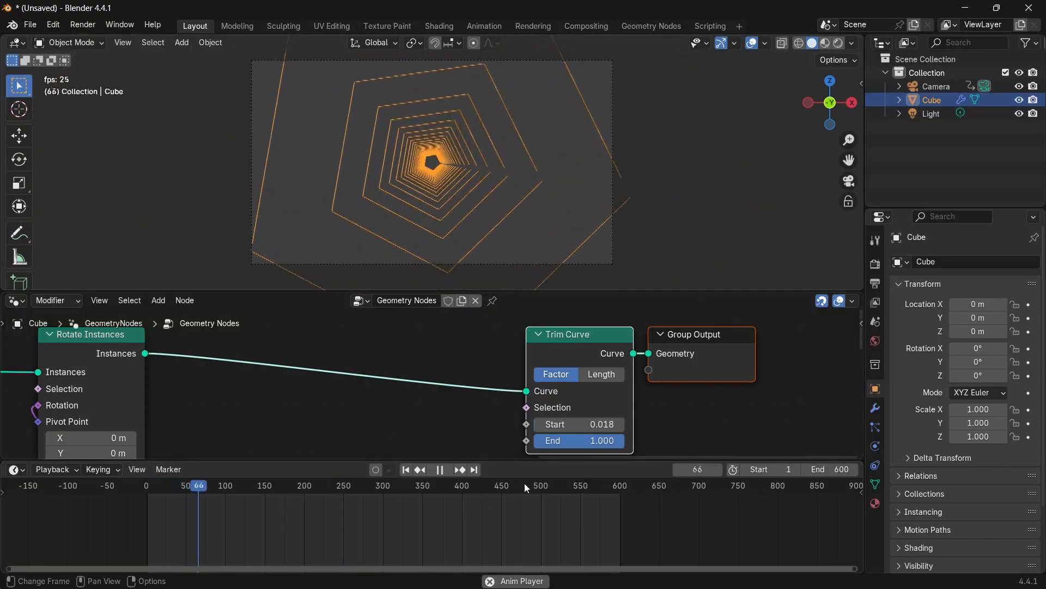
left_click(545, 485)
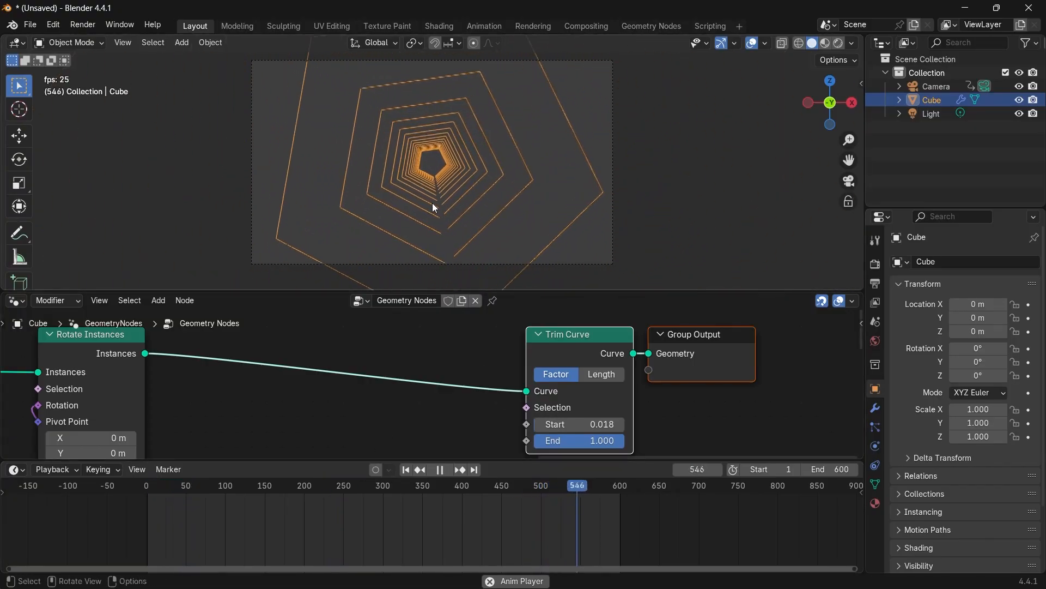
key("space")
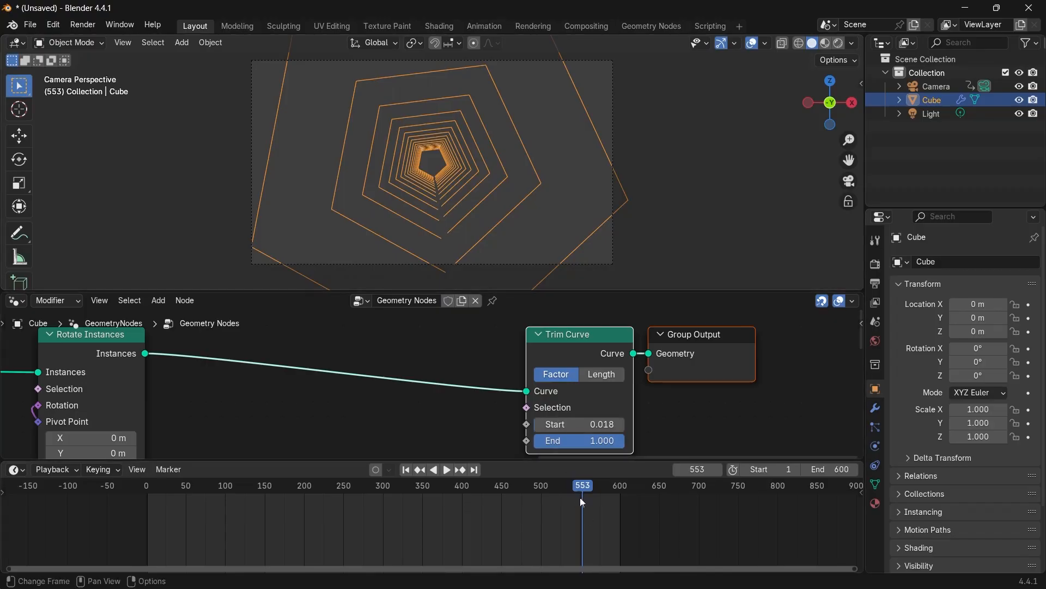
left_click_drag(580, 497, 169, 431)
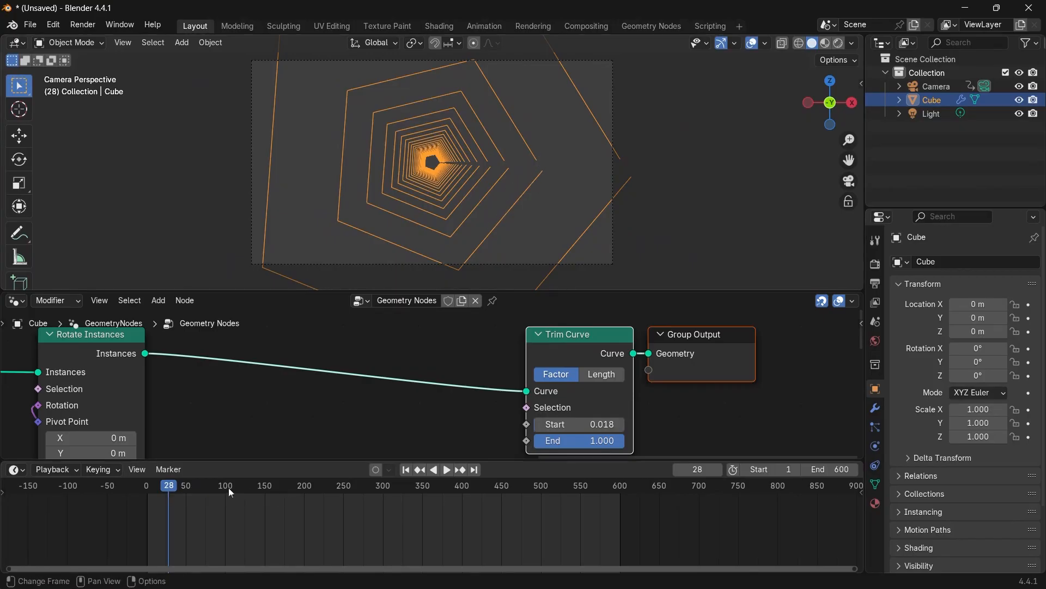
key("space")
left_click_drag(203, 496, 423, 480)
key("space")
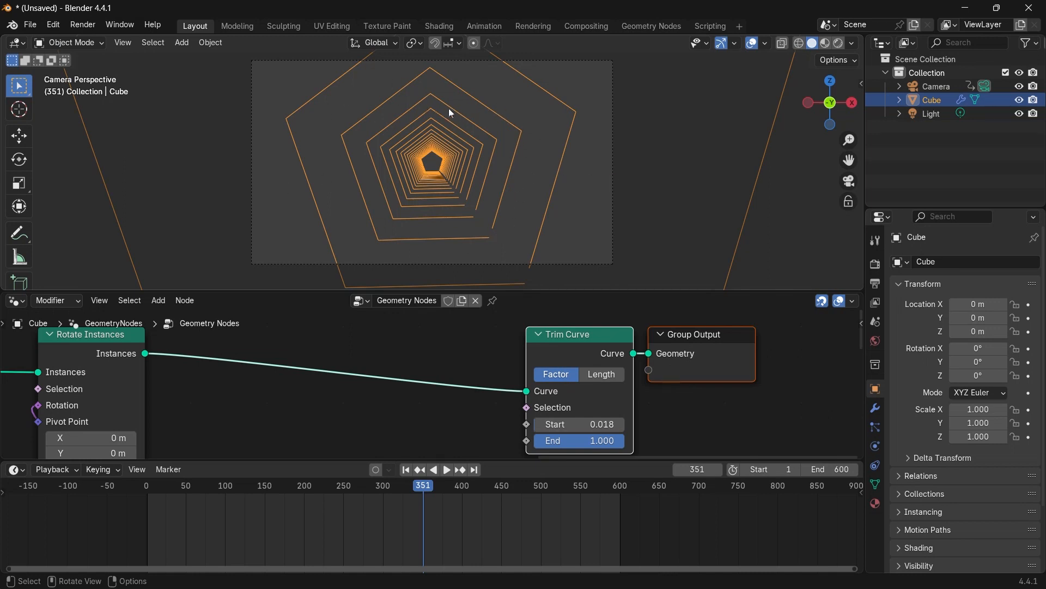
left_click_drag(423, 487, 146, 486)
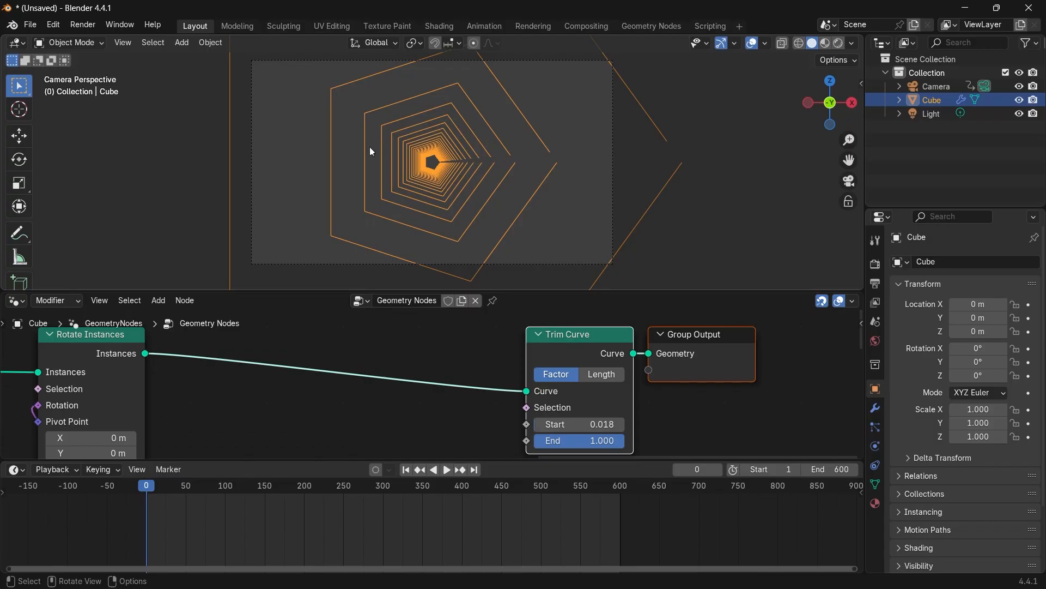
Duplicate the Rotate Instances node and insert the copy before the original one.
middle_click_drag(505, 182, 468, 202)
middle_click_drag(117, 373, 292, 374)
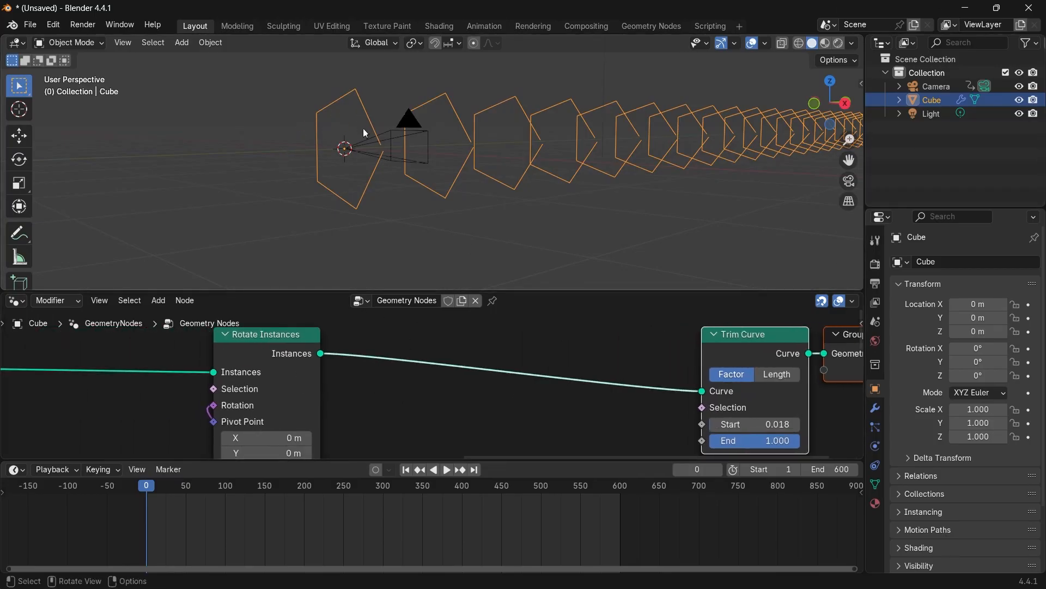
scroll(449, 193, "down", 2)
middle_click_drag(449, 193, 424, 196)
scroll(300, 382, "down", 9)
middle_click_drag(283, 396, 447, 396)
left_click(512, 361)
key("shift+d")
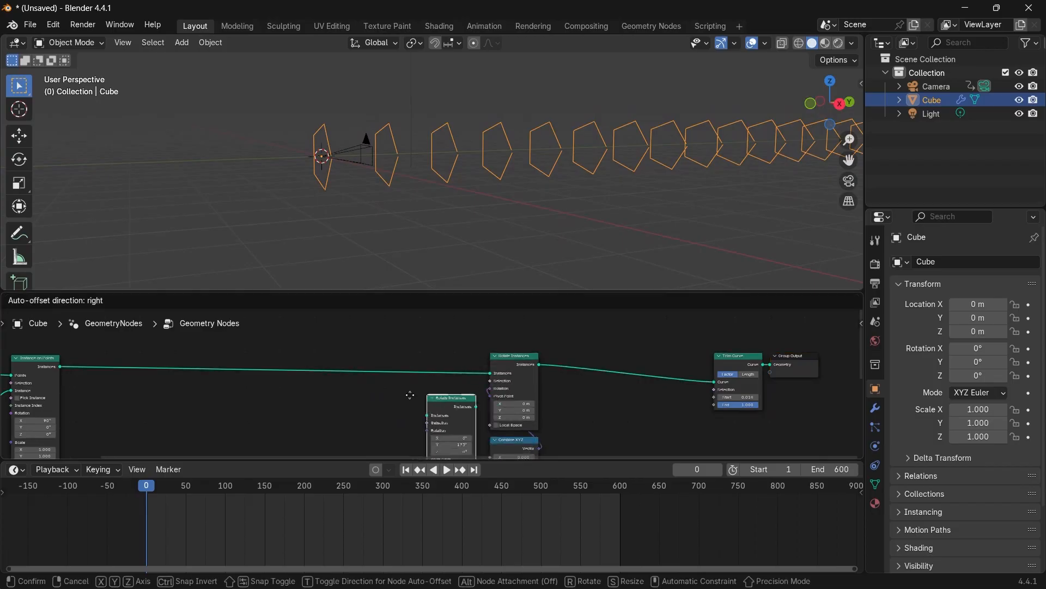
left_click(364, 355)
scroll(361, 374, "up", 5)
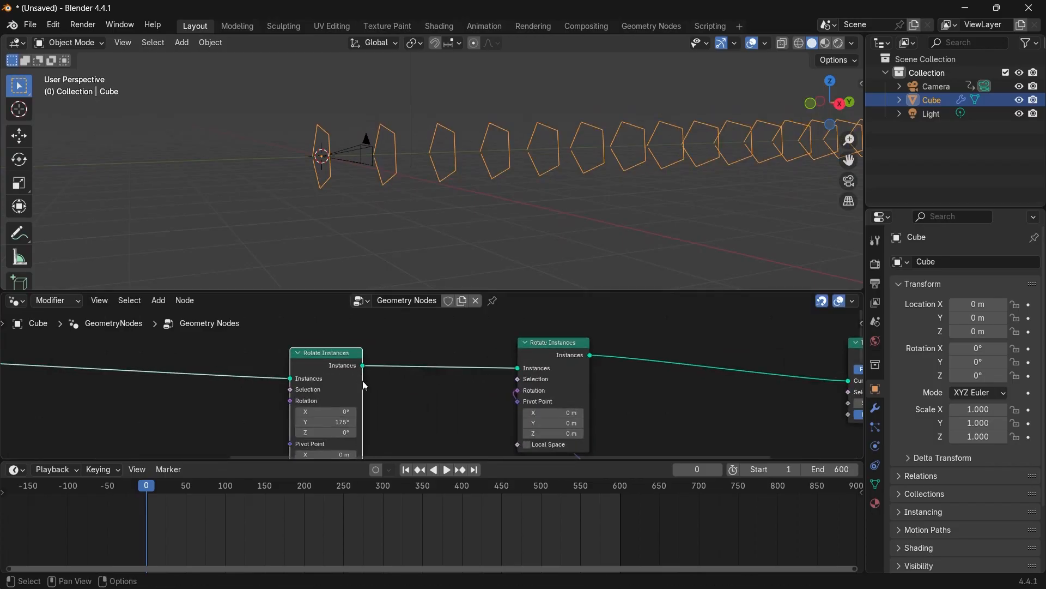
scroll(500, 361, "up", 1)
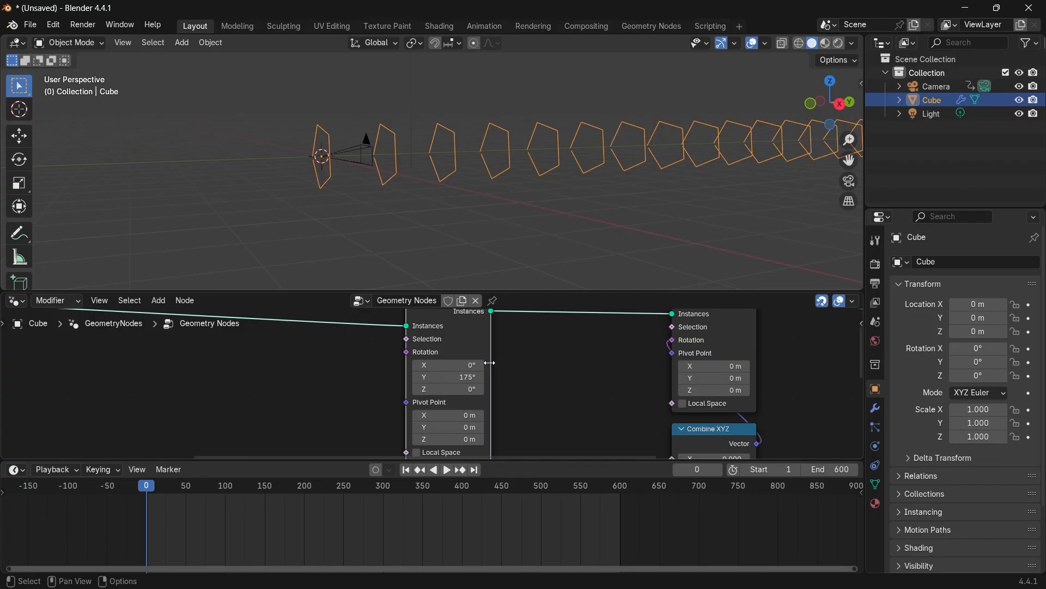
Add an Index node beside the new Rotate Instances node.
middle_click_drag(337, 185, 398, 154)
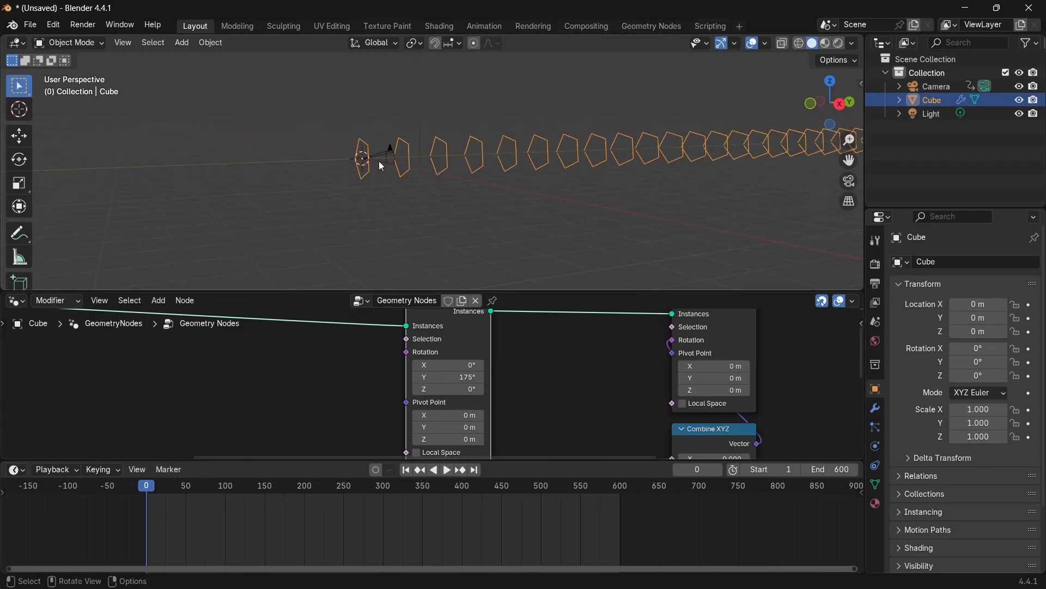
scroll(372, 378, "down", 4)
middle_click_drag(295, 385, 377, 379)
key("shift+a")
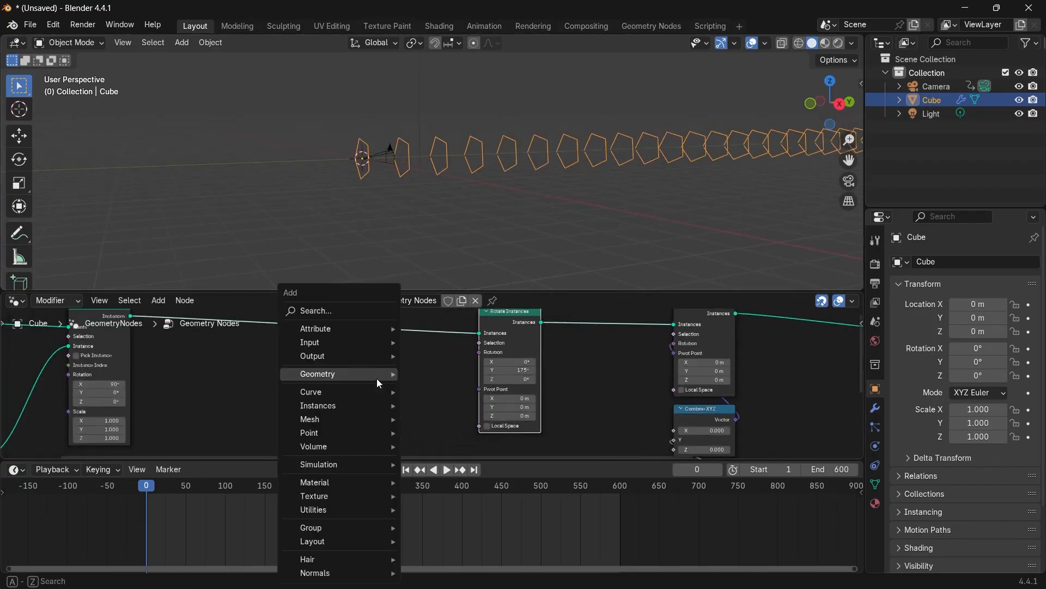
type("index")
key("Return")
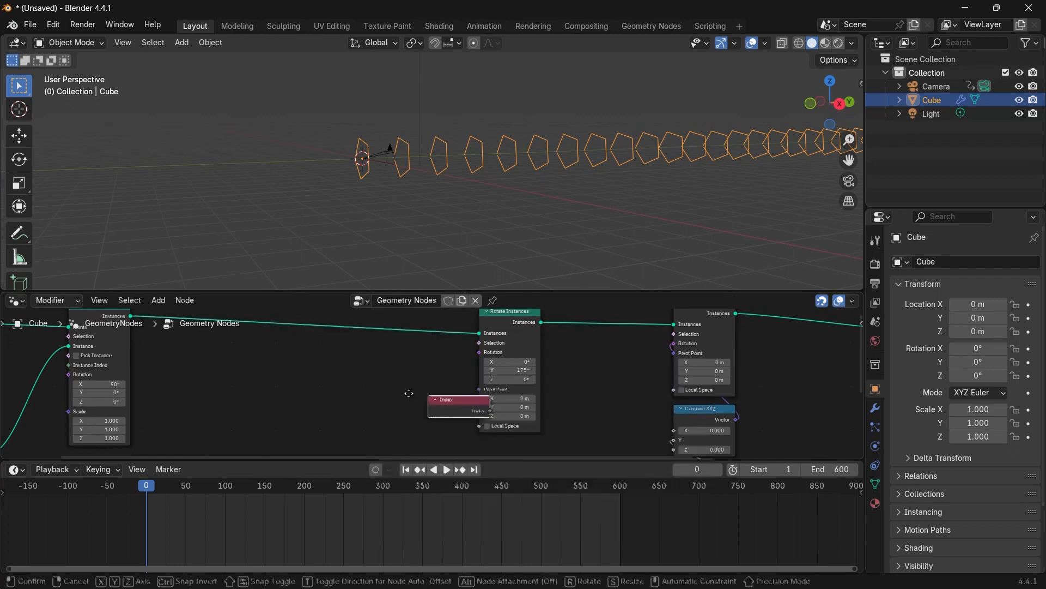
left_click(298, 388)
left_click_drag(326, 393, 314, 394)
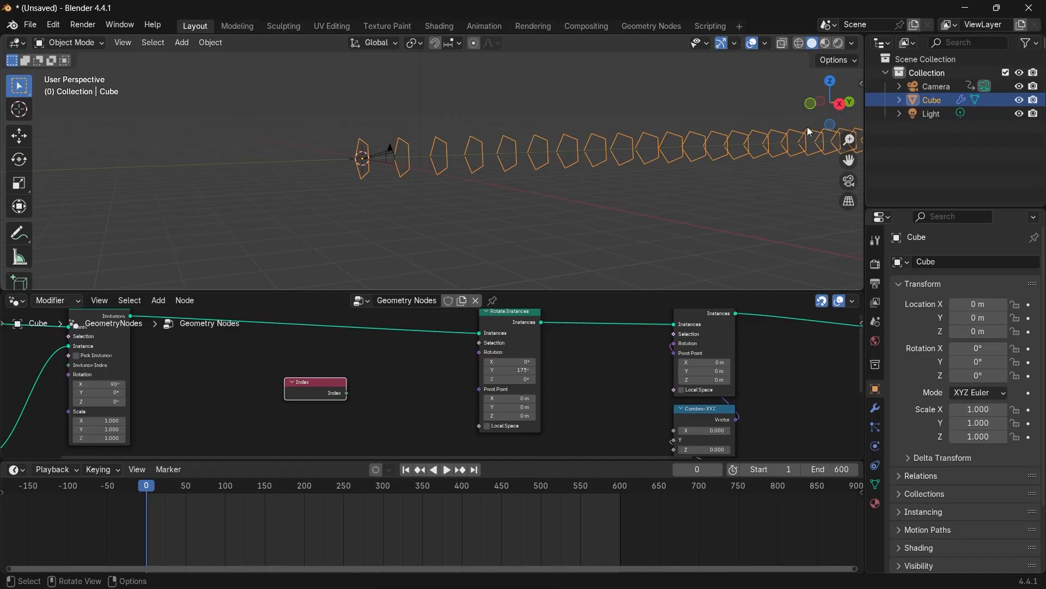
Add a Combine XYZ node, feeding Index into its Y and its Vector into the new Rotate Instances' Rotation.
scroll(367, 408, "up", 2)
key("shift+a")
type("combine")
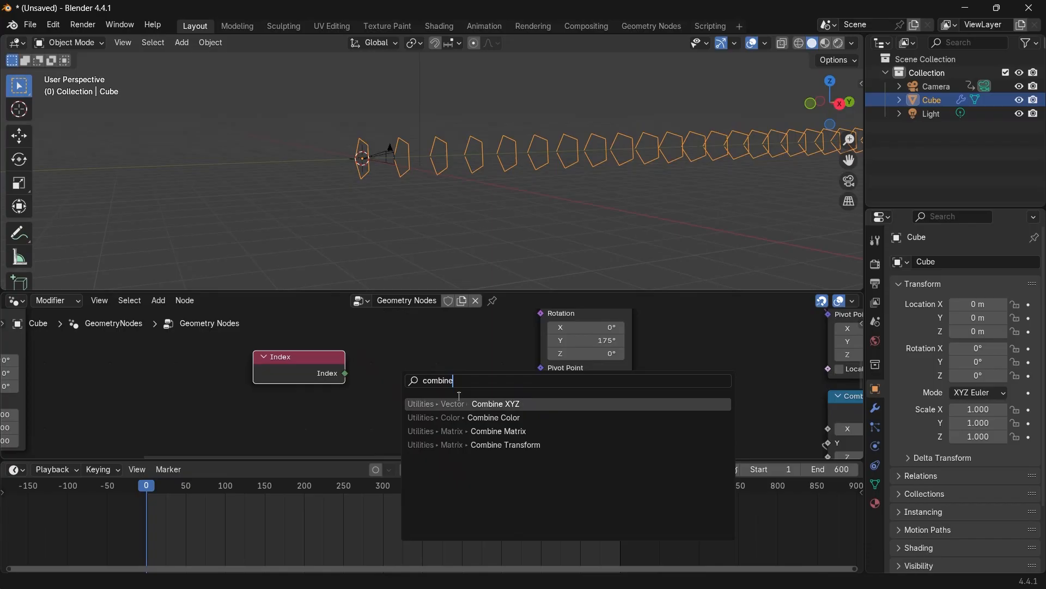
key("Return")
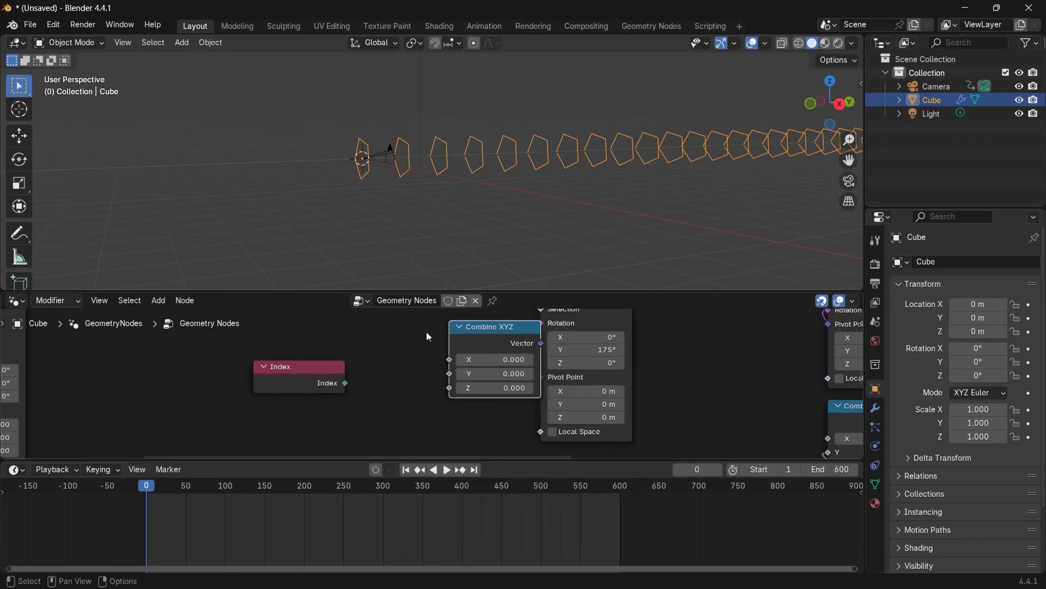
left_click_drag(344, 383, 449, 374)
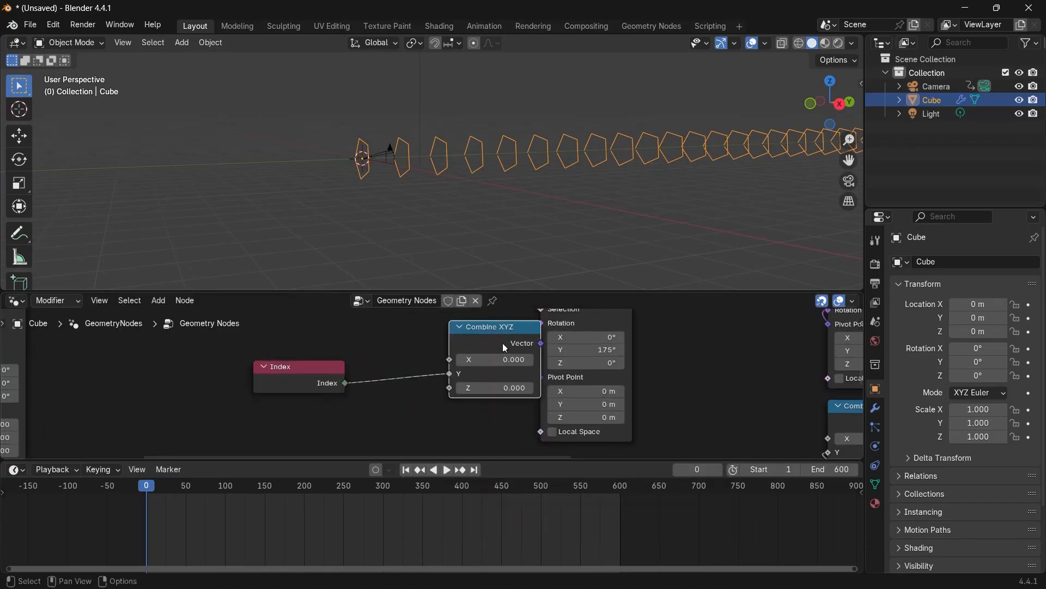
left_click_drag(524, 347, 540, 323)
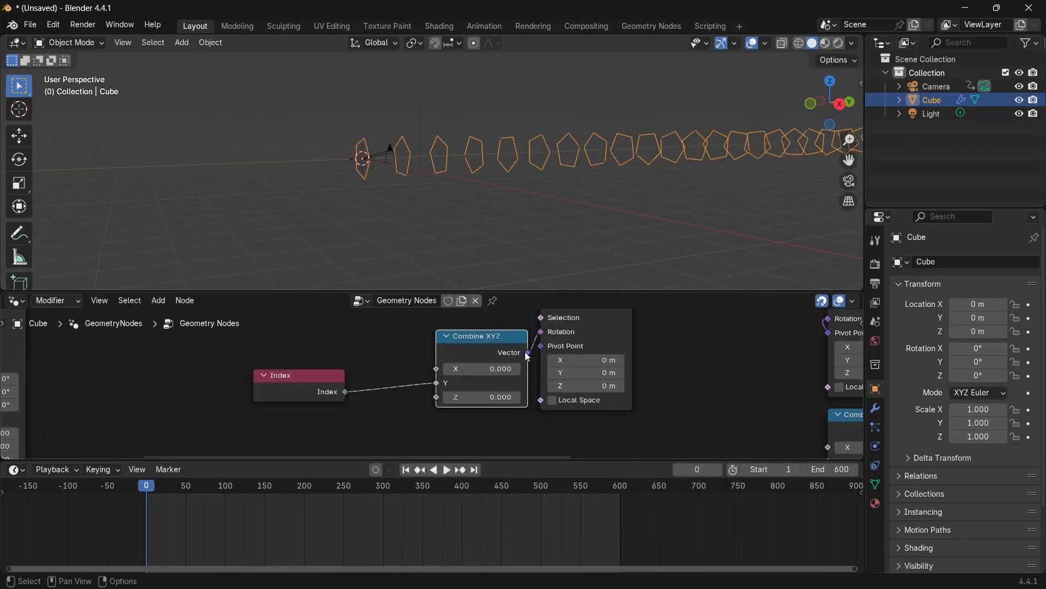
Insert a Math node set to Multiply between the Index output and the Combine XYZ Y input.
middle_click_drag(548, 237, 552, 188)
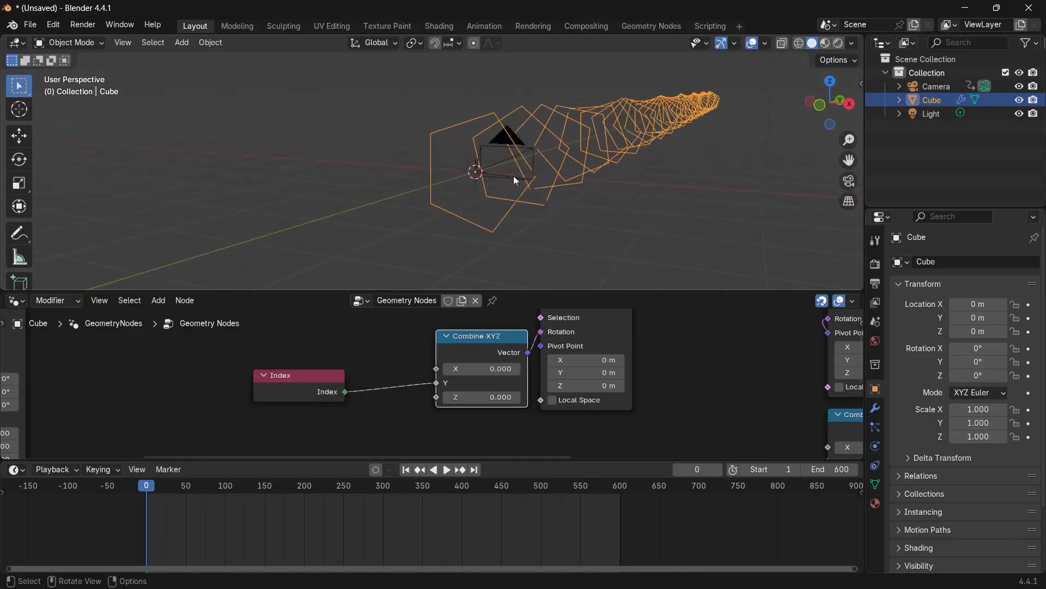
scroll(429, 382, "up", 1)
left_click_drag(299, 393, 194, 394)
middle_click_drag(226, 388, 315, 383)
key("shift+a")
type("mat")
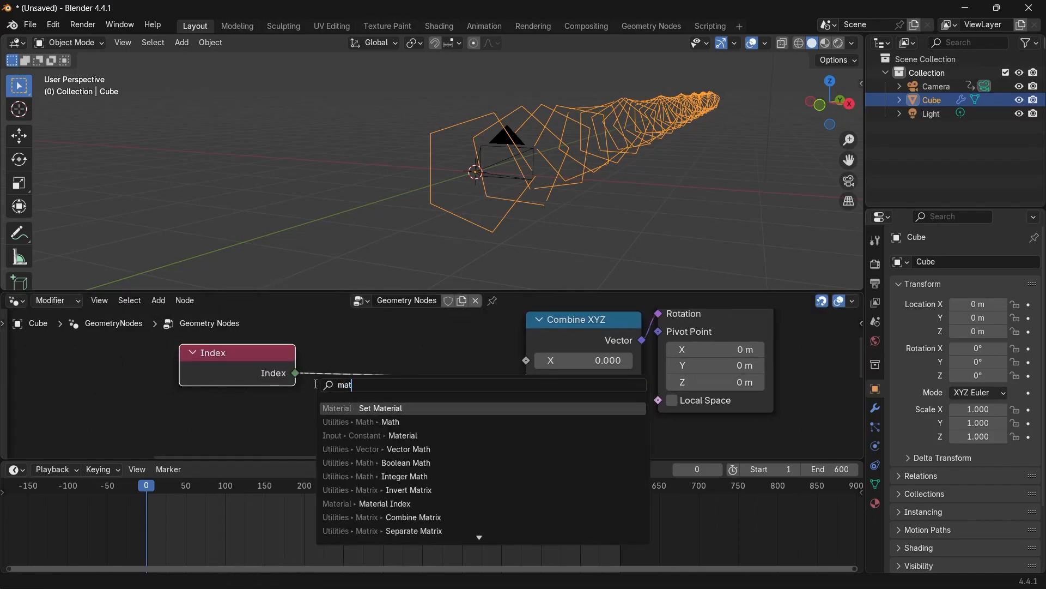
type("h")
left_click(359, 408)
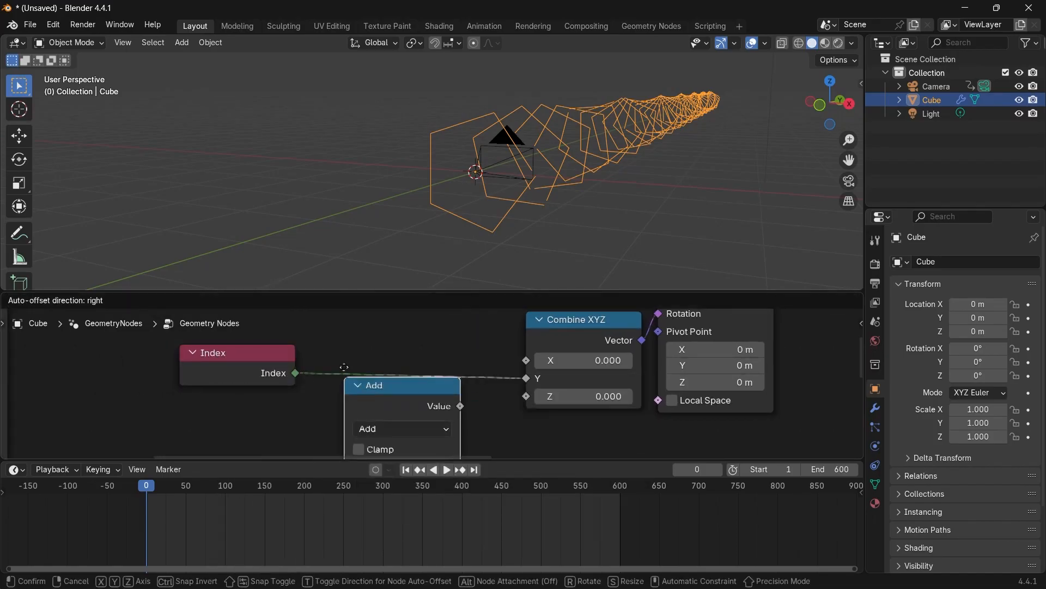
left_click(345, 355)
left_click(381, 414)
left_click(380, 239)
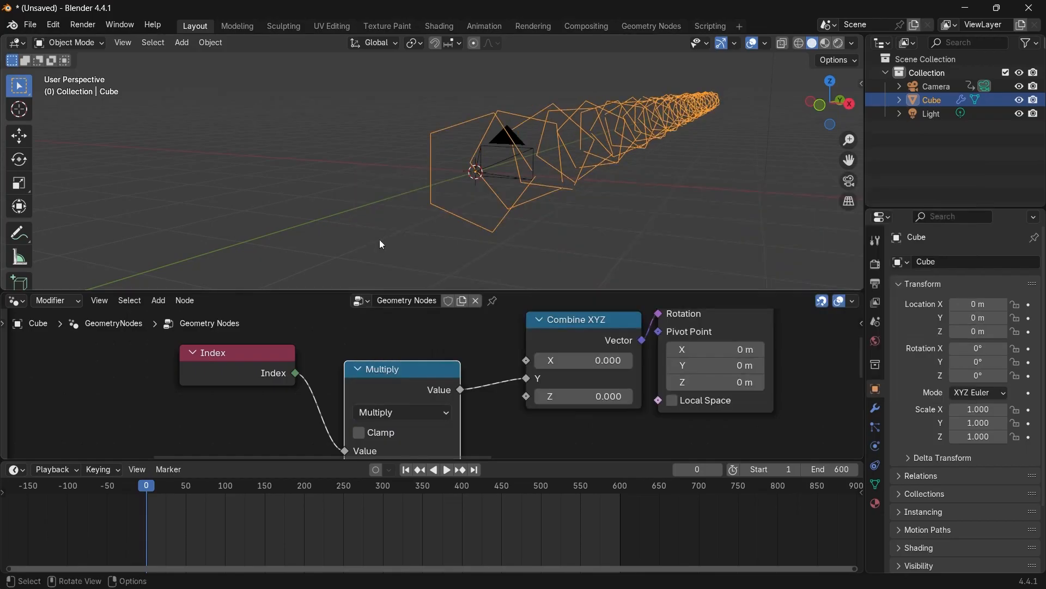
Adjust the Multiply node's value to 0.030 while playing the animation through the camera view.
scroll(407, 360, "down", 4)
left_click_drag(409, 366, 451, 360)
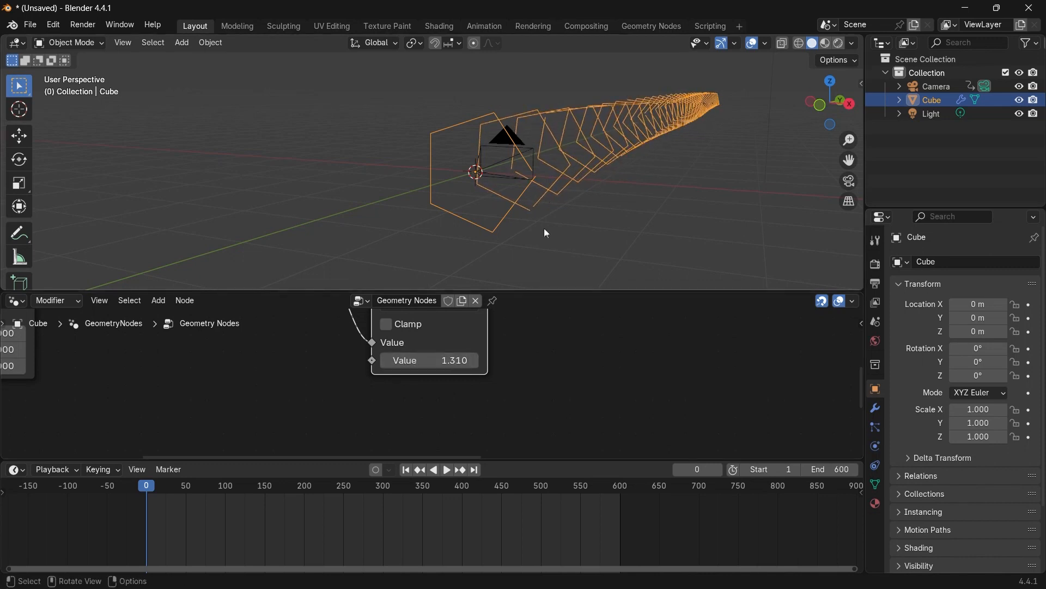
scroll(420, 376, "up", 1)
scroll(419, 376, "up", 2)
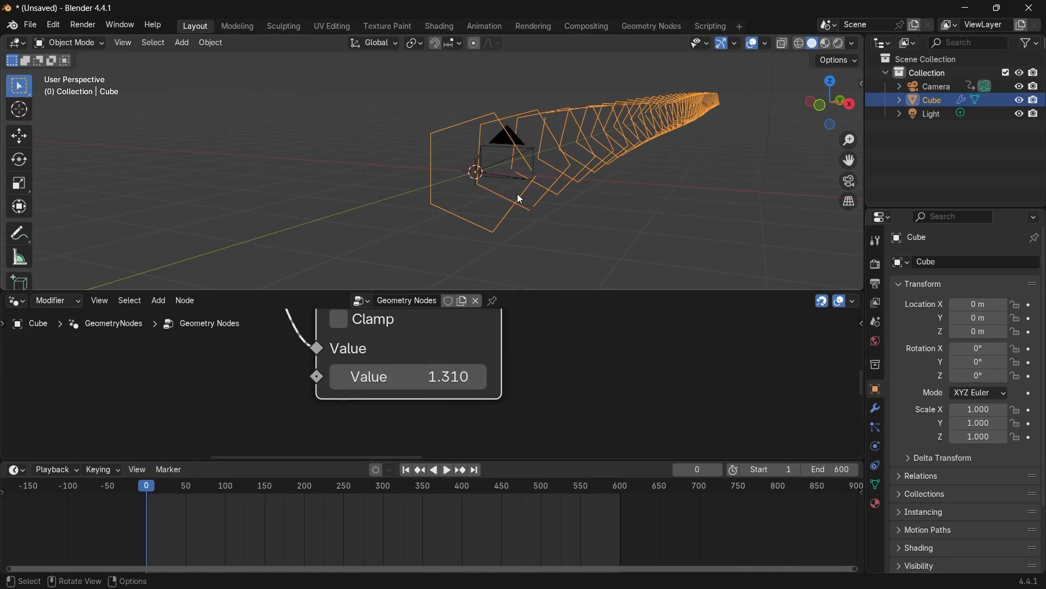
left_click(849, 181)
scroll(522, 185, "up", 3)
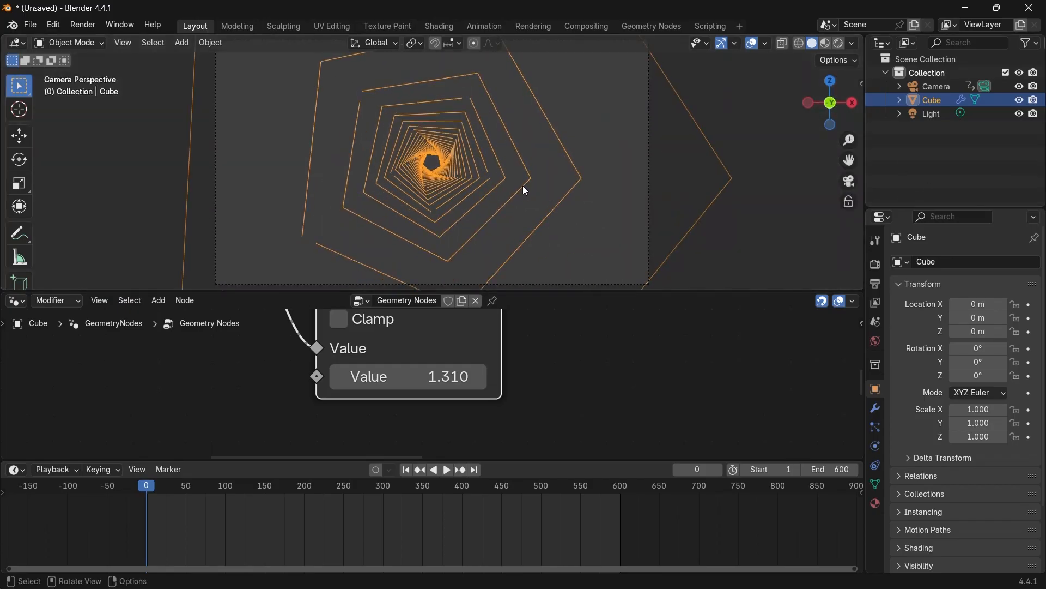
key("space")
scroll(509, 187, "down", 3)
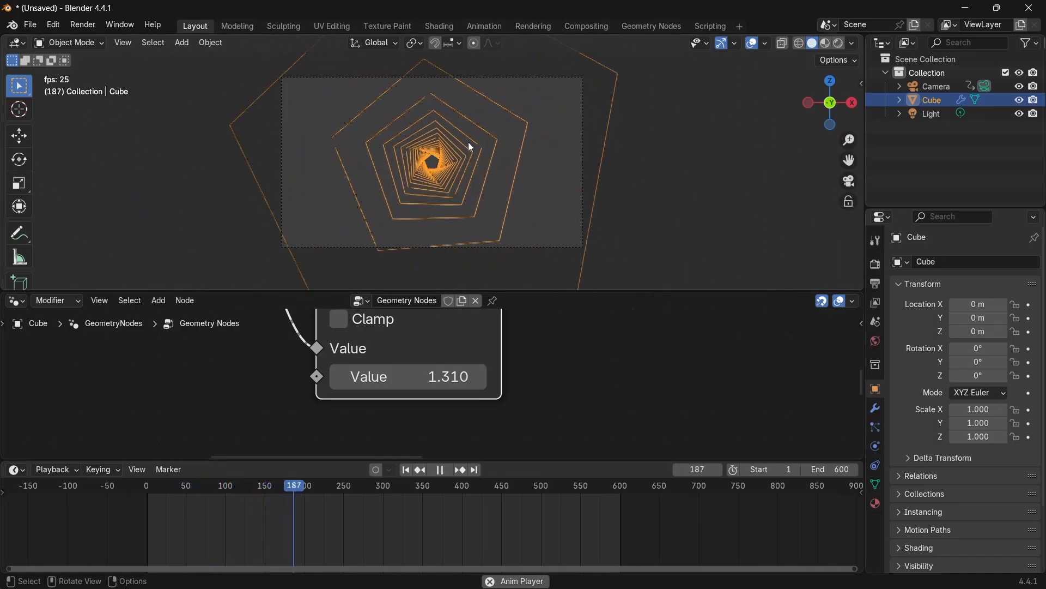
key("space")
left_click_drag(404, 377, 339, 376)
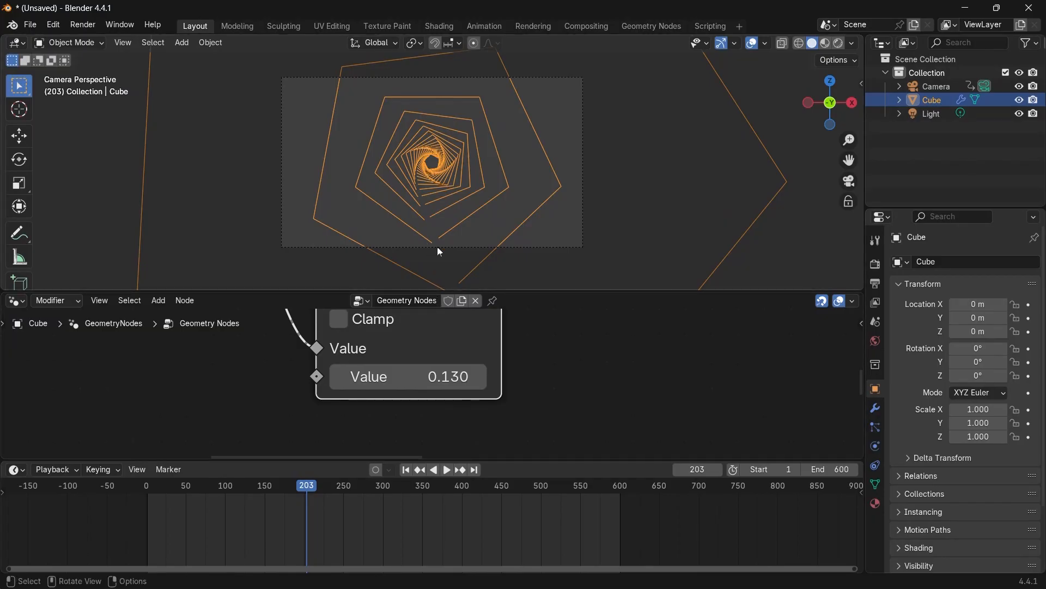
key("space")
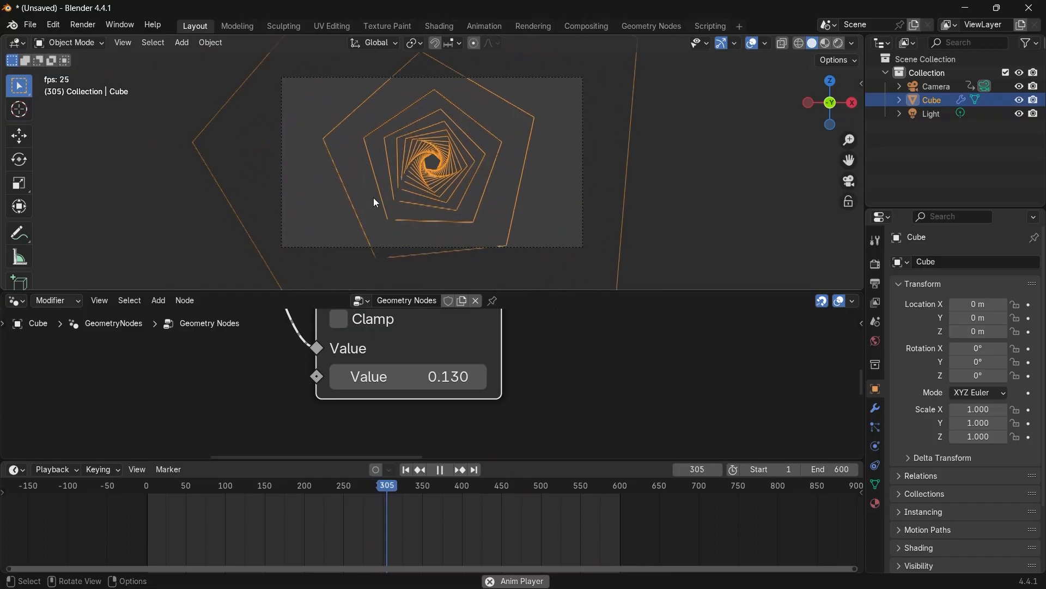
key("space")
left_click_drag(451, 377, 354, 377)
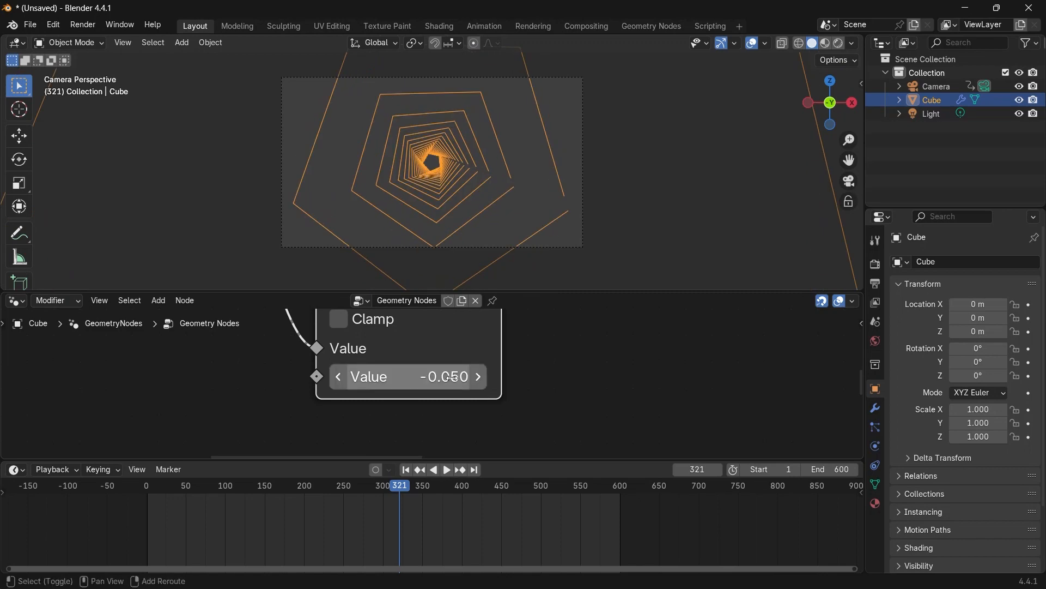
left_click_drag(447, 377, 512, 376)
key("space")
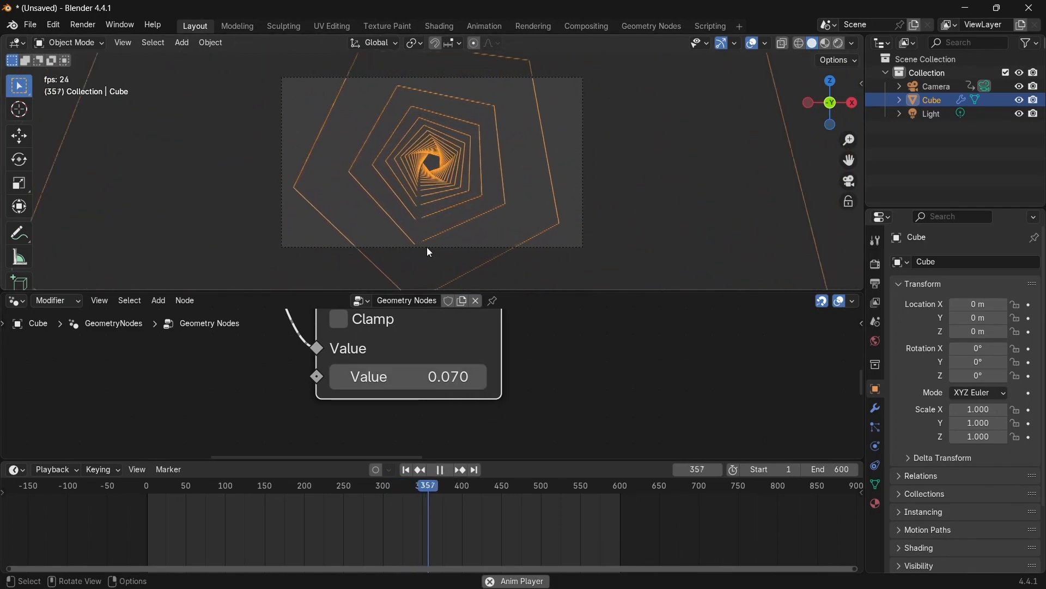
left_click_drag(409, 377, 387, 377)
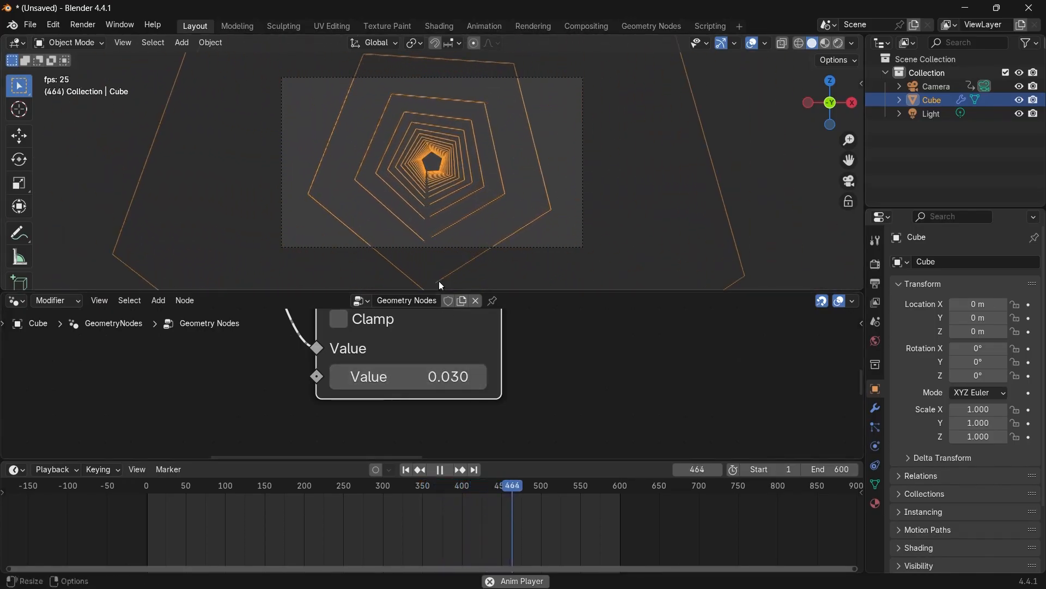
key("space")
Add a Math node to the node tree.
scroll(444, 386, "down", 5)
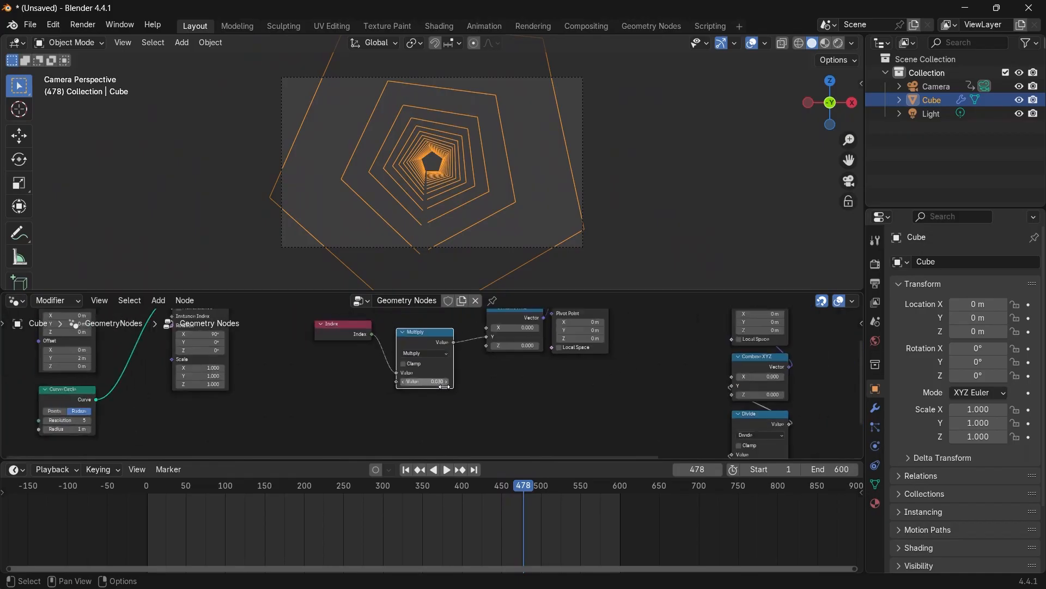
scroll(444, 387, "up", 1)
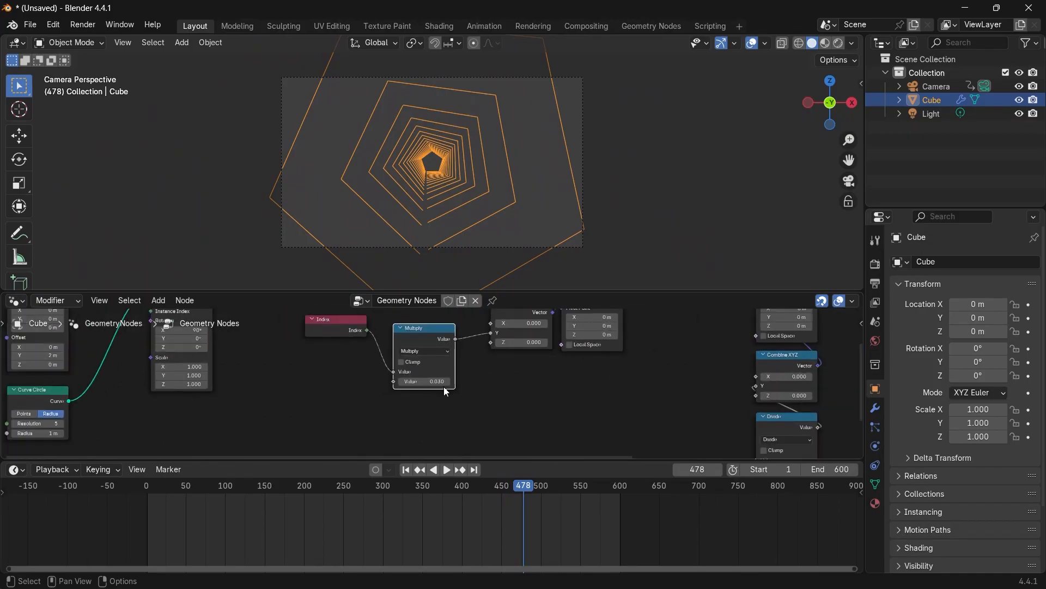
scroll(444, 387, "up", 4)
middle_click_drag(444, 387, 460, 457)
left_click_drag(414, 377, 402, 354)
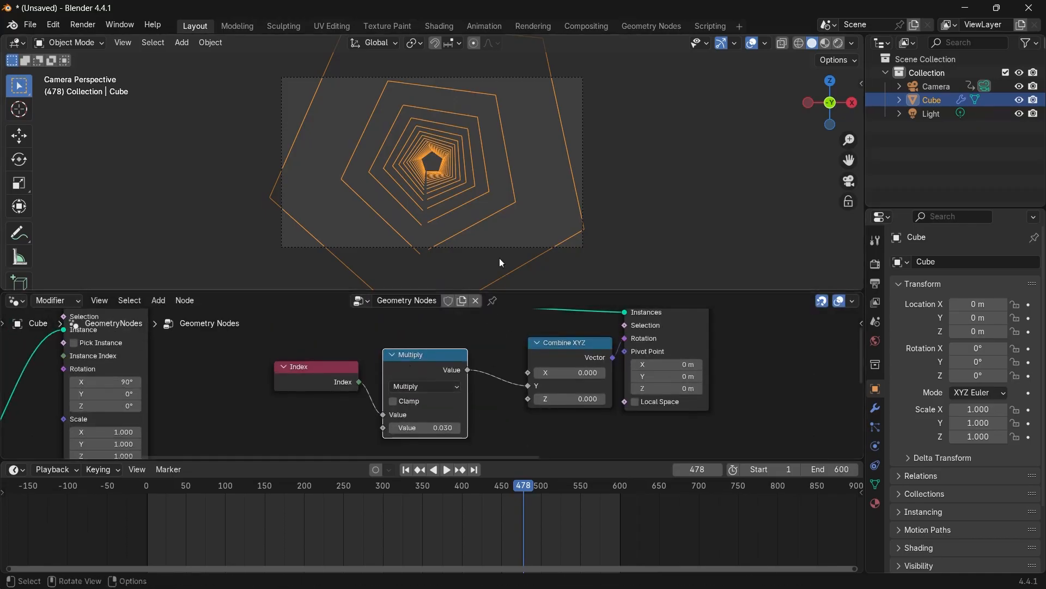
middle_click_drag(501, 263, 357, 184)
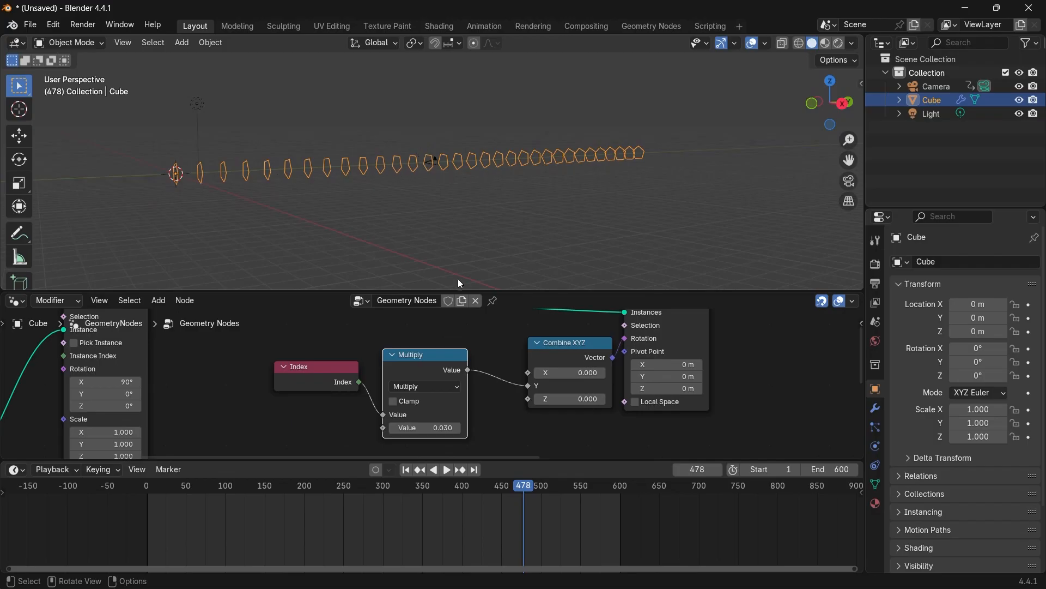
scroll(415, 364, "down", 1)
scroll(415, 364, "down", 1)
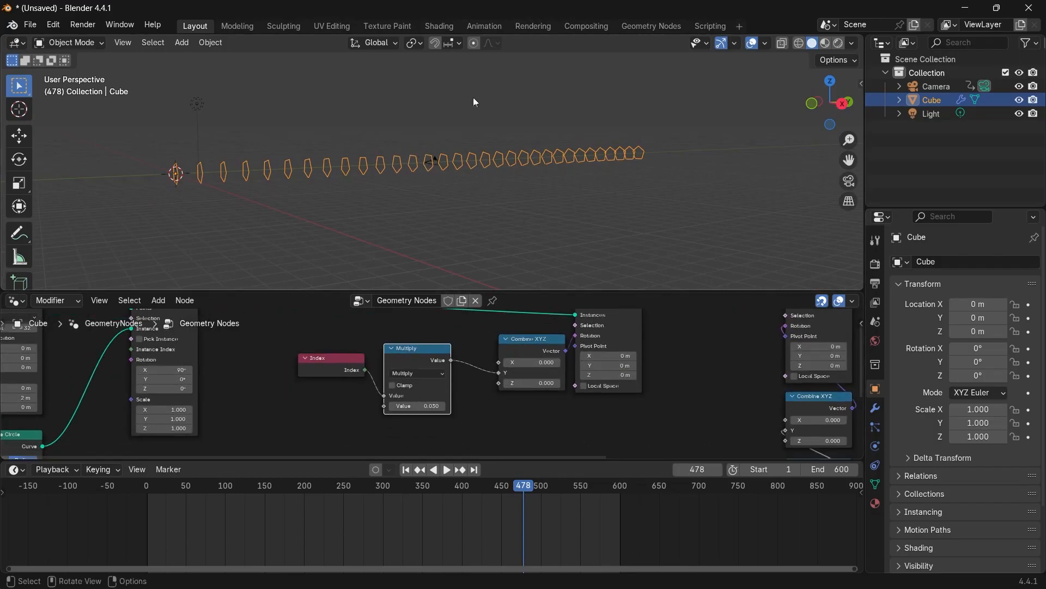
scroll(470, 384, "up", 1)
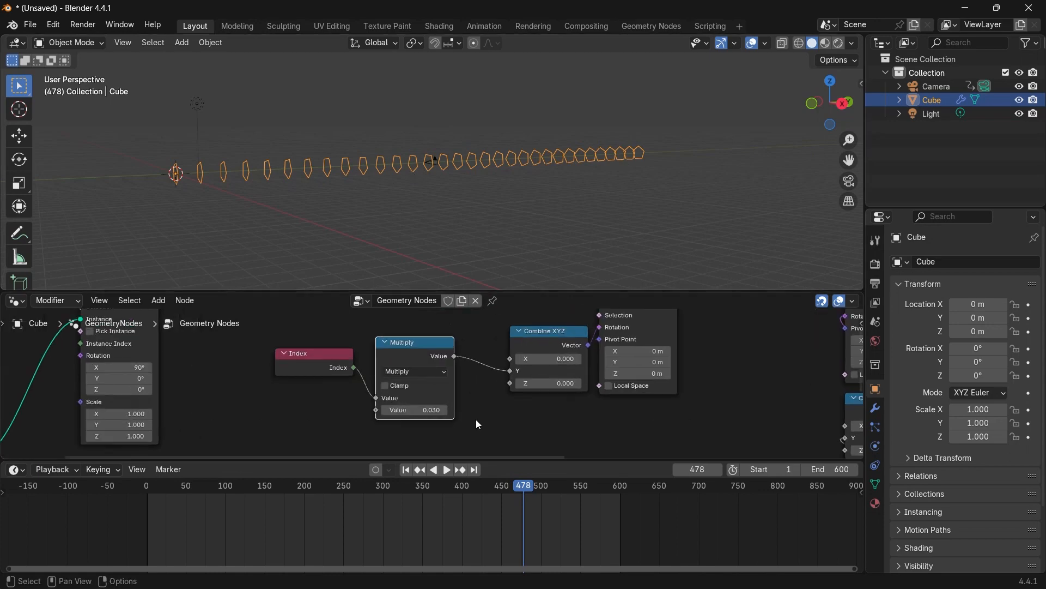
key("shift+a")
mouse_move(436, 403)
type("th")
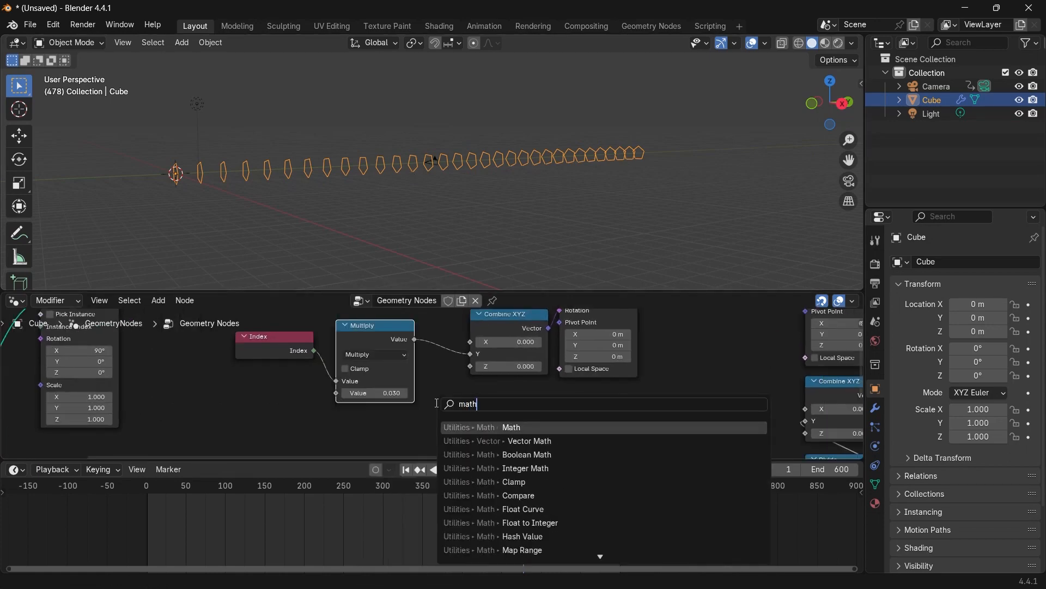
key("Return")
left_click(472, 406)
Insert the new Math node between the Multiply node and the Combine XYZ Y input.
scroll(472, 406, "up", 2)
scroll(423, 393, "down", 1)
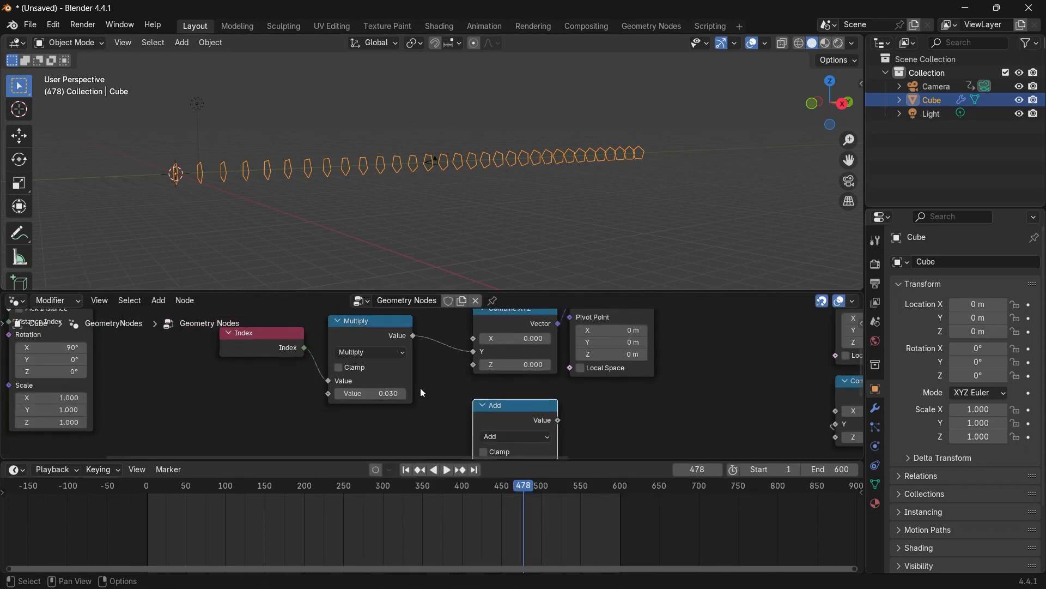
left_click_drag(291, 352, 242, 352)
left_click_drag(349, 326, 292, 336)
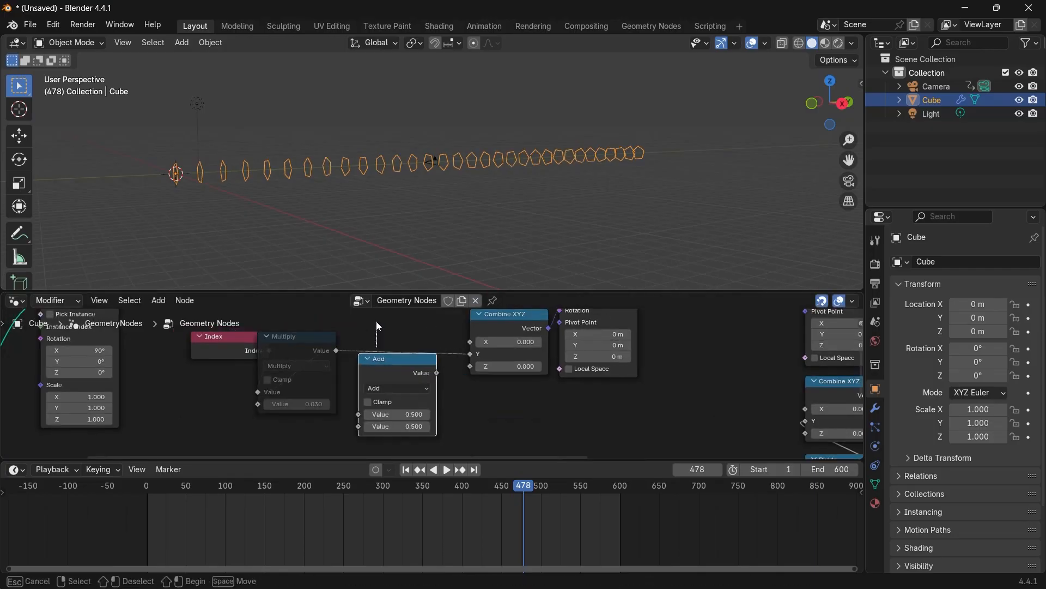
left_click_drag(376, 322, 391, 322)
left_click_drag(396, 362, 408, 330)
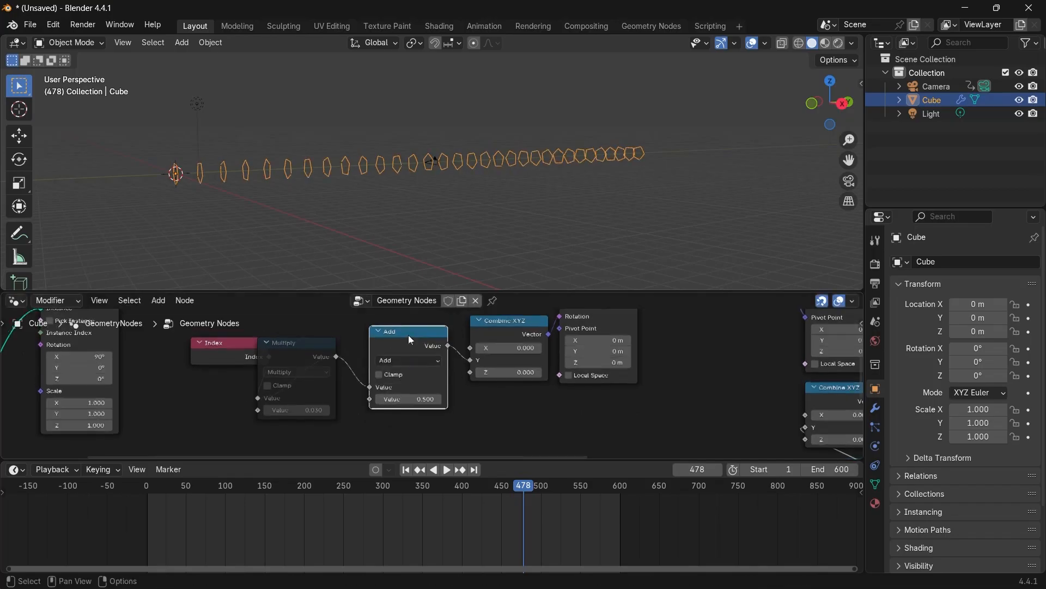
Switch the new Math node to Multiply and set its value to 22.5.
scroll(409, 351, "up", 4)
left_click(409, 352)
left_click(381, 423)
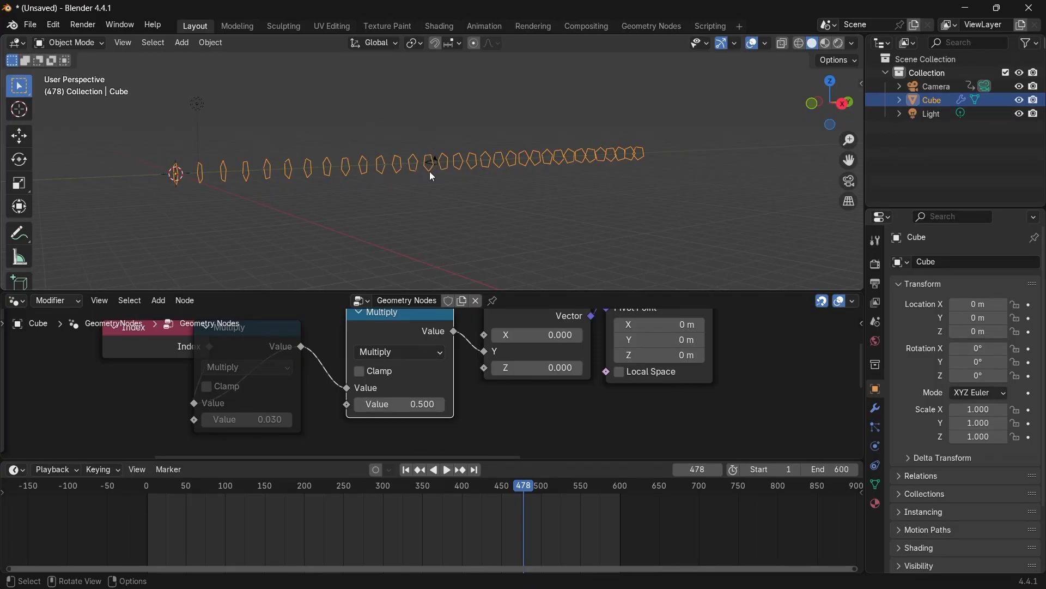
left_click(390, 404)
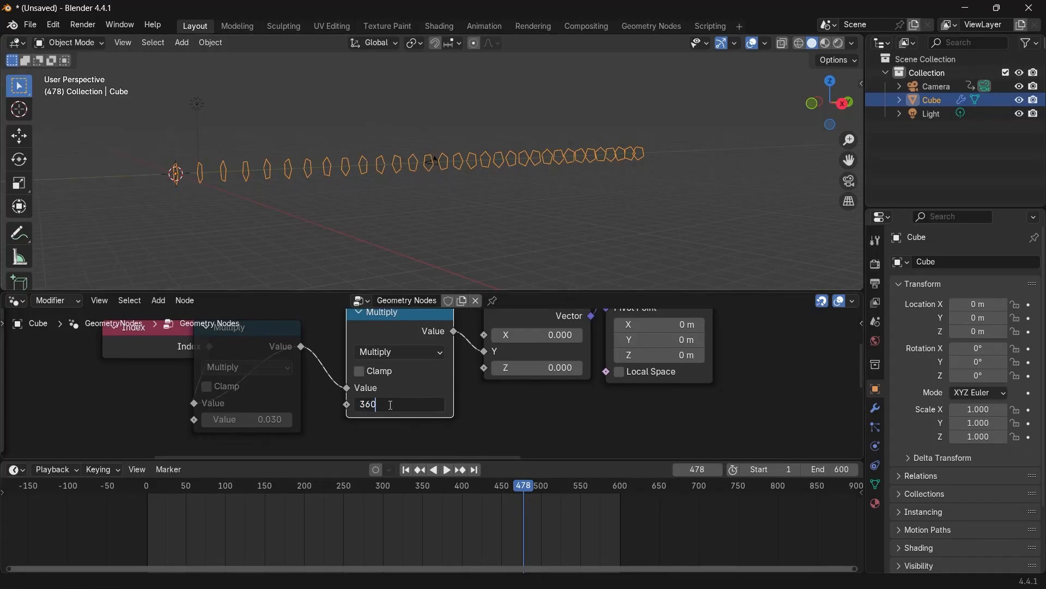
key("Return")
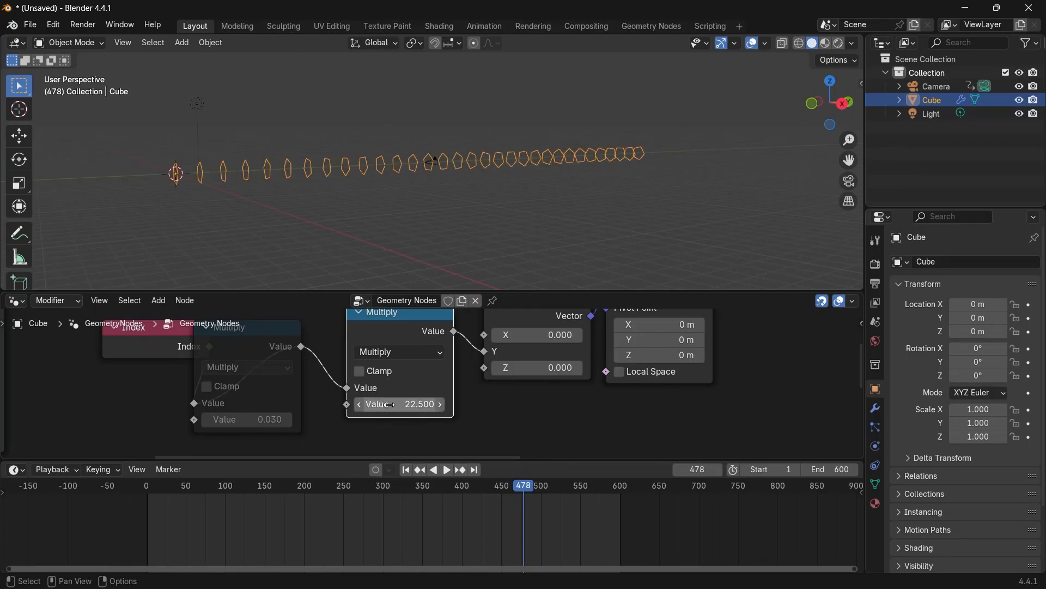
Examine the existing Divide and Value nodes further along the node tree.
middle_click_drag(449, 244, 459, 192)
scroll(645, 361, "down", 5)
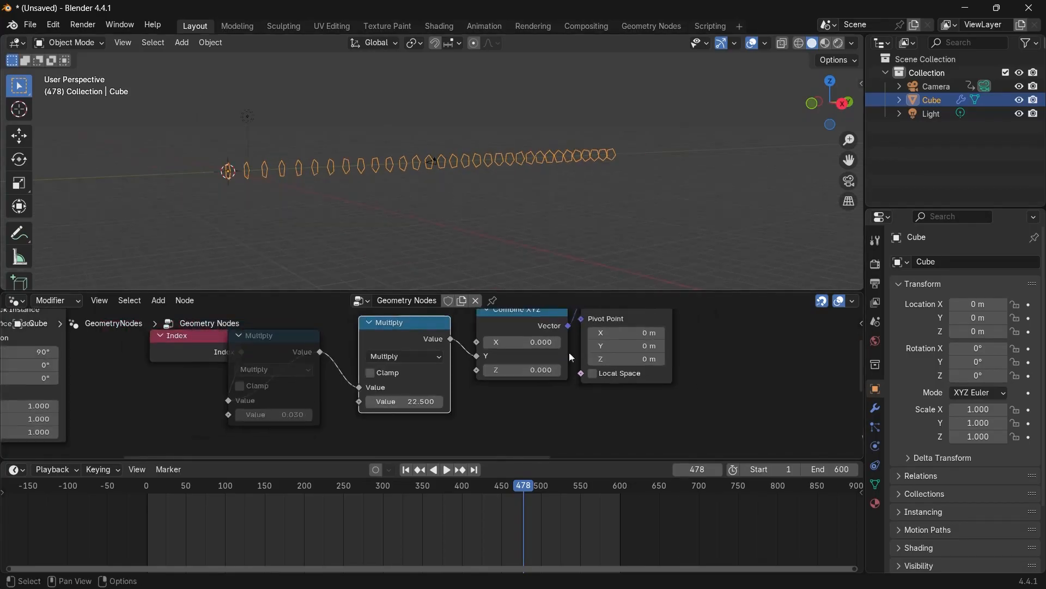
middle_click_drag(644, 361, 545, 279, "shift")
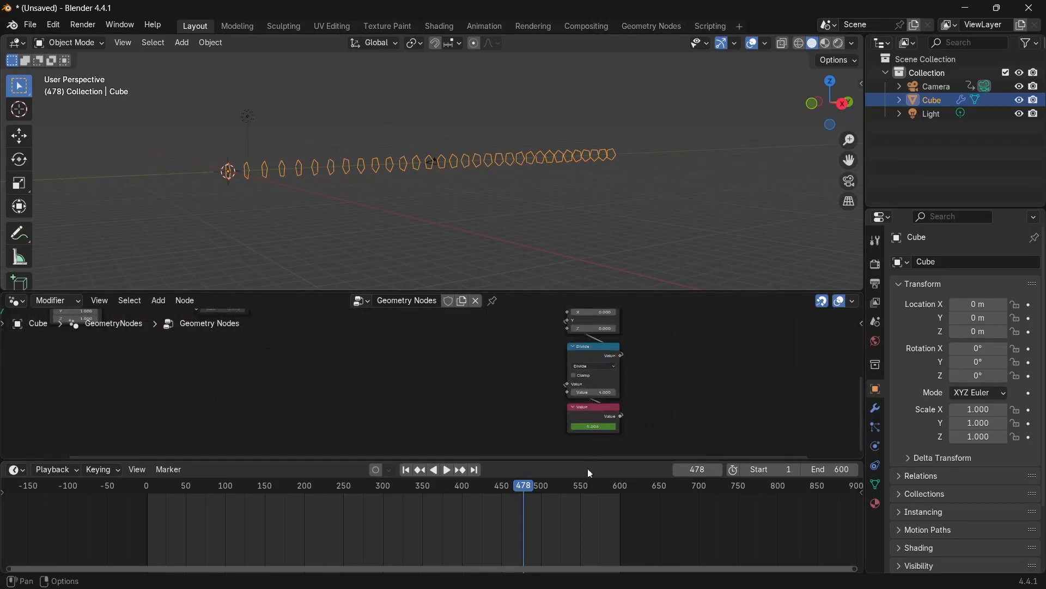
scroll(623, 404, "up", 8)
left_click(723, 338)
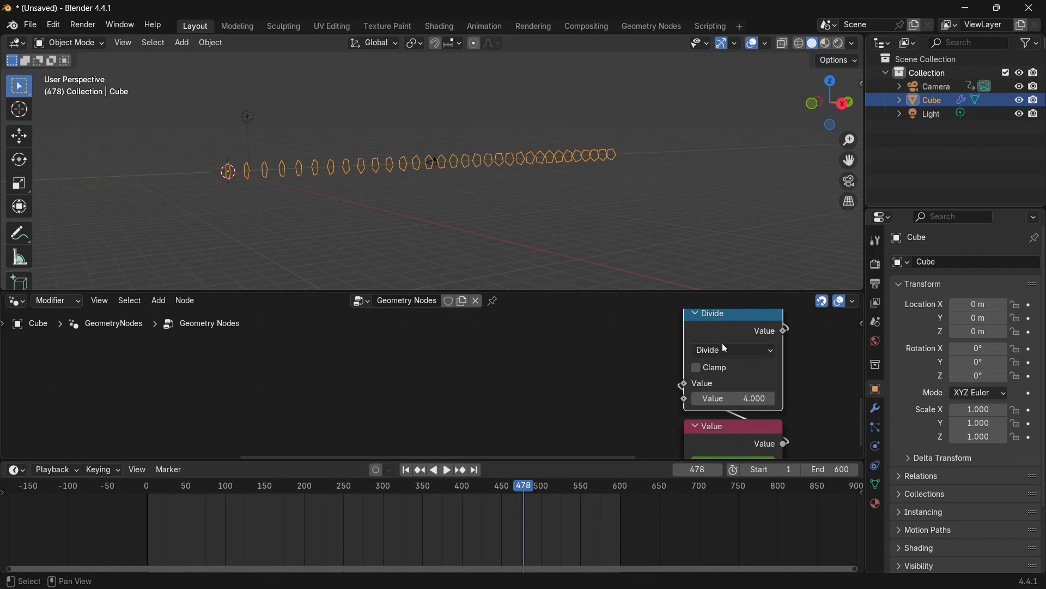
scroll(315, 390, "down", 5)
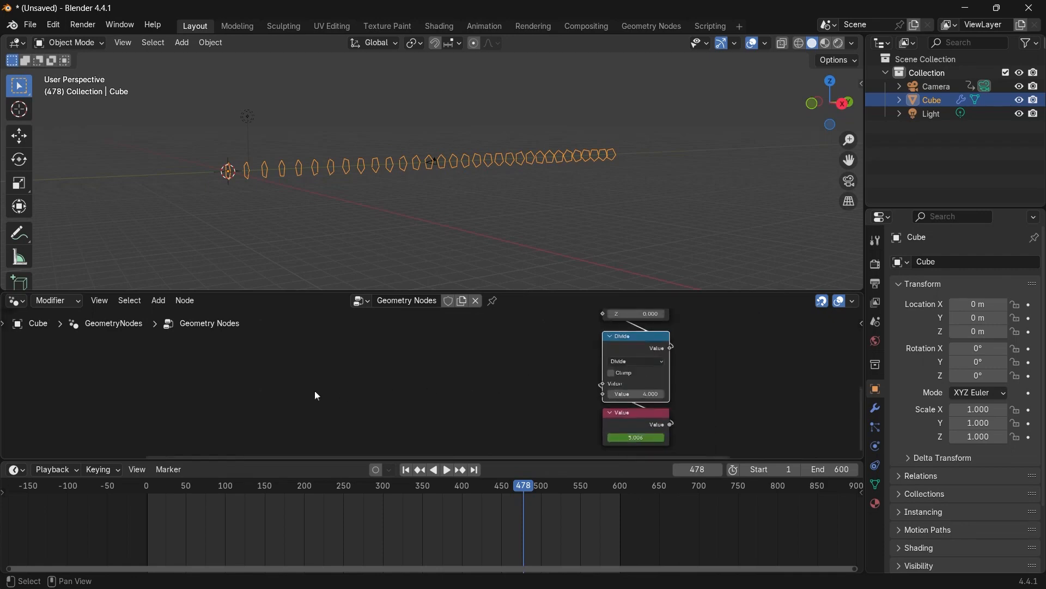
scroll(389, 361, "up", 5)
middle_click_drag(387, 357, 438, 410)
Switch the first Math node after Index to Divide, set its value to 4, and unmute it.
scroll(440, 382, "up", 3)
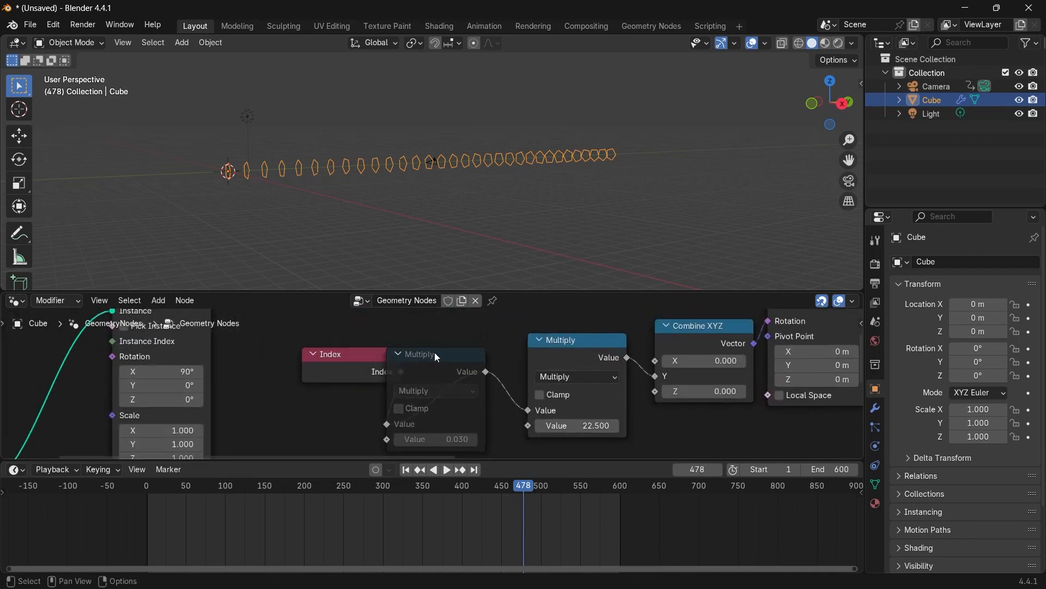
left_click_drag(434, 353, 473, 344)
left_click(464, 376)
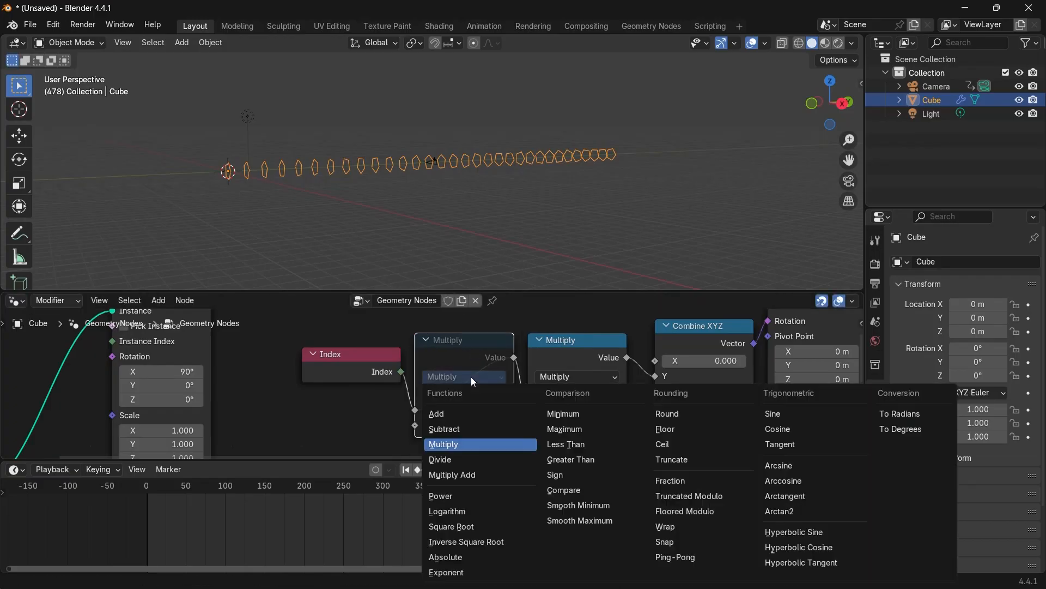
left_click(465, 458)
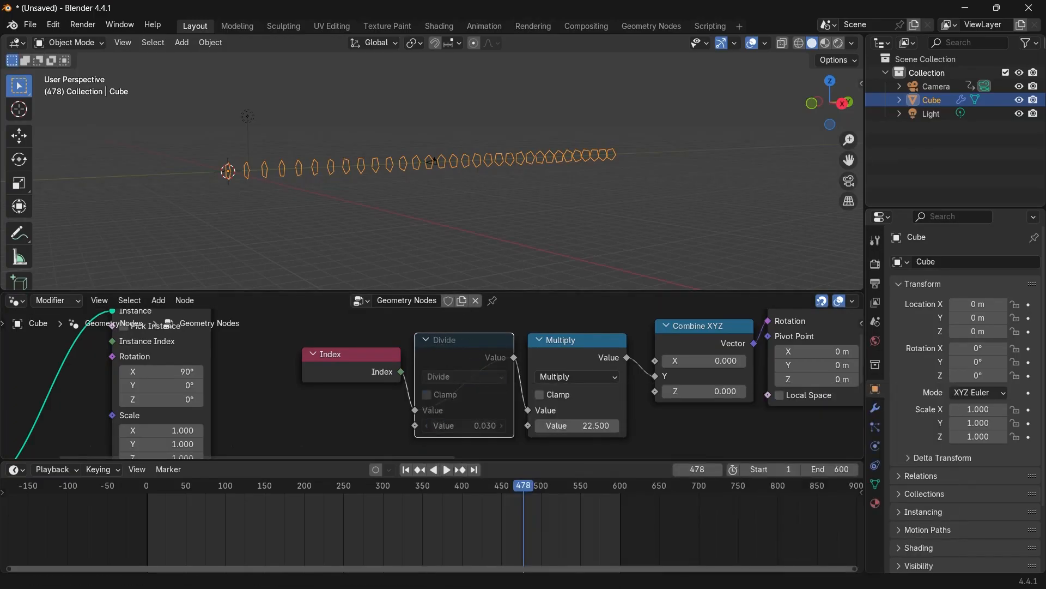
left_click(451, 428)
type("4")
key("Return")
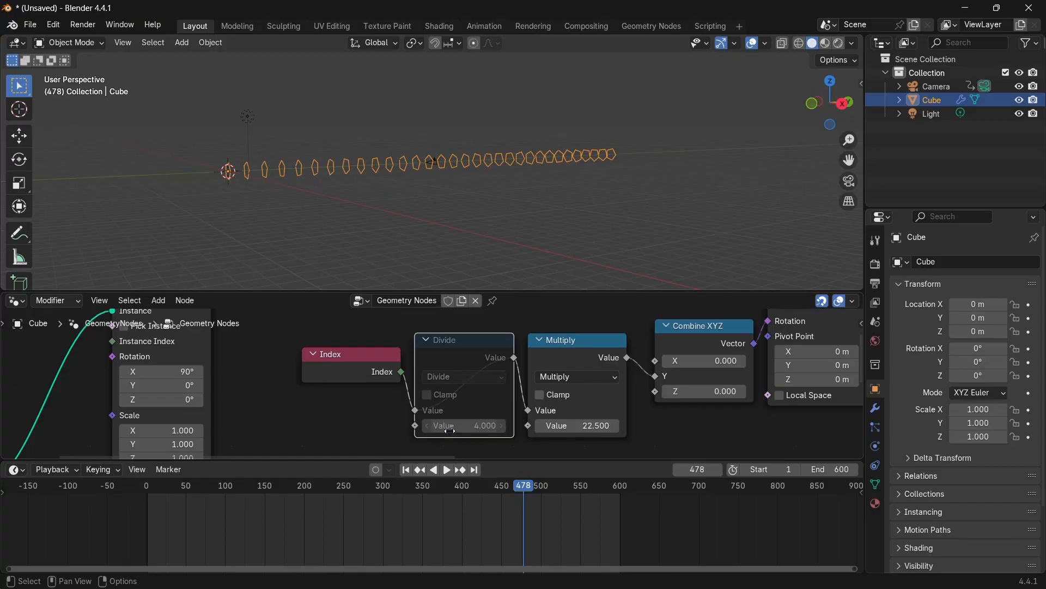
key("m")
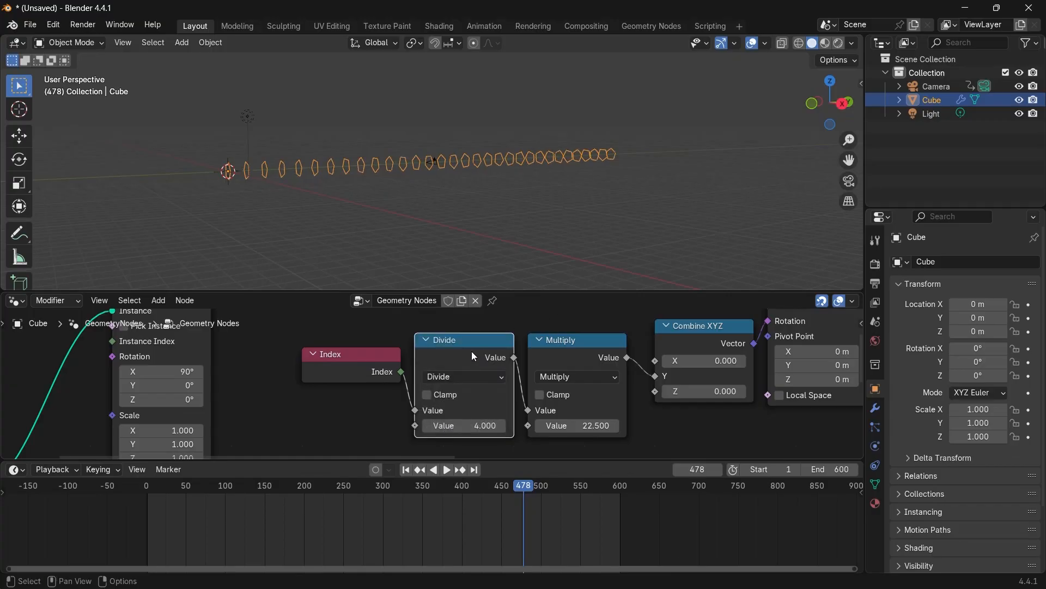
Play the animation from the start through the camera view.
scroll(472, 351, "down", 2)
left_click_drag(375, 367, 375, 355)
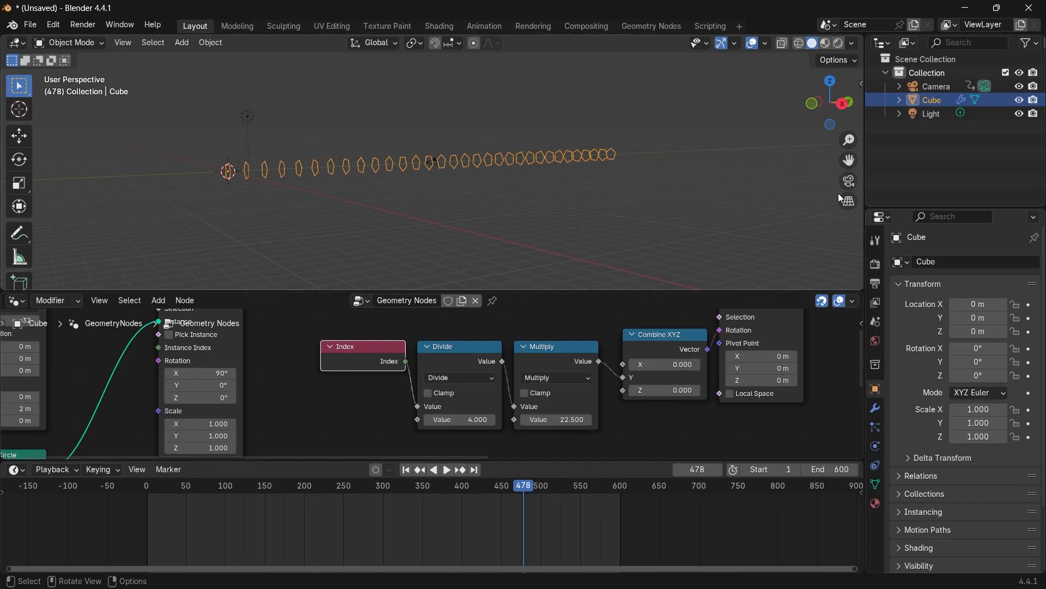
left_click(848, 183)
key("Home")
key("shift+Left")
key("space")
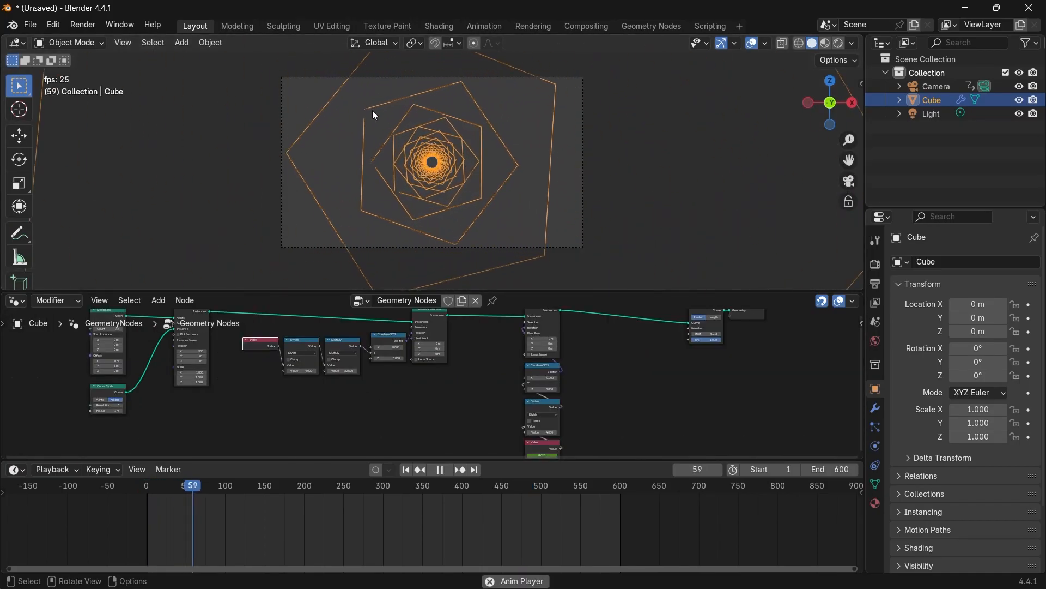
key("space")
scroll(370, 423, "up", 5)
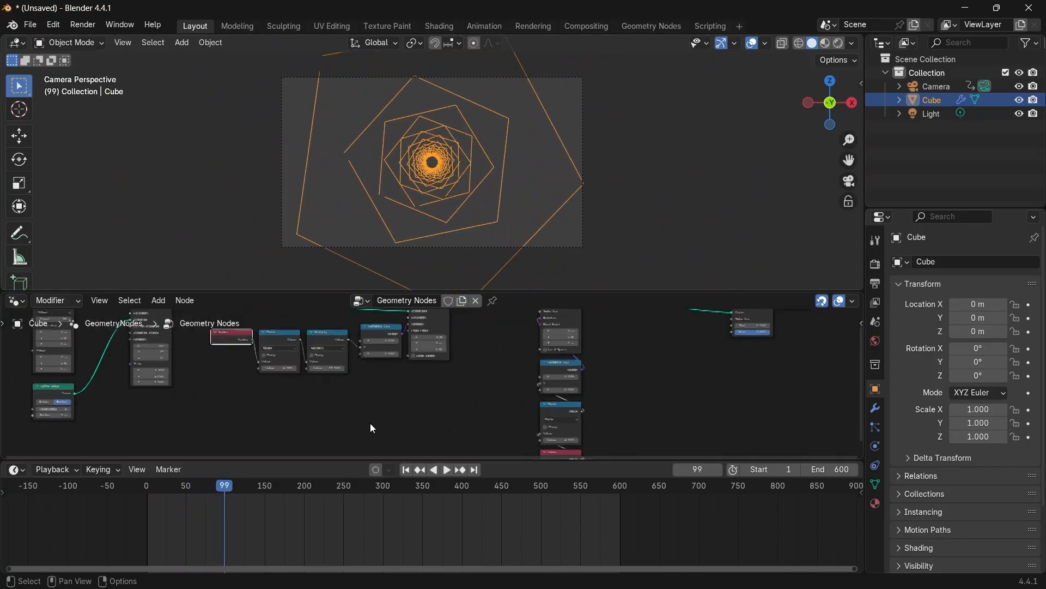
scroll(326, 387, "up", 4)
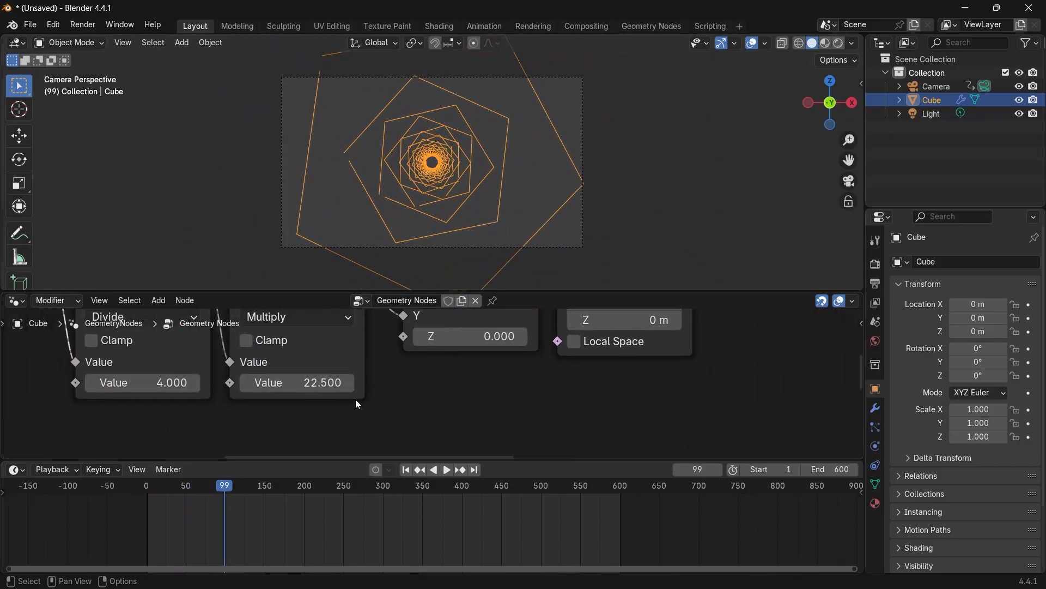
Insert a Math node set to To Radians between the Multiply node and the Combine XYZ node.
left_click(297, 390)
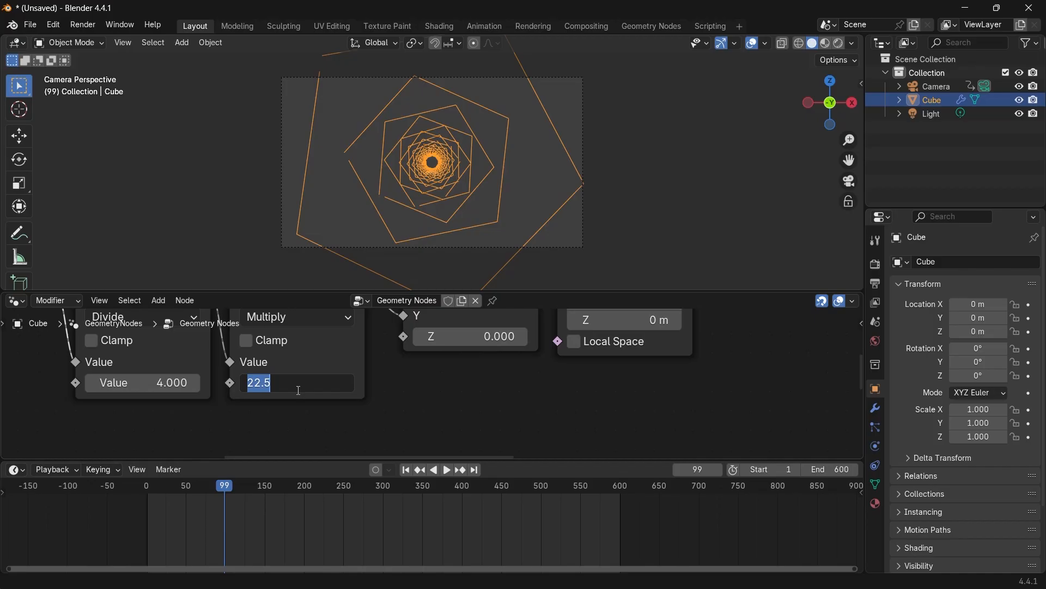
key("Return")
scroll(386, 393, "down", 6)
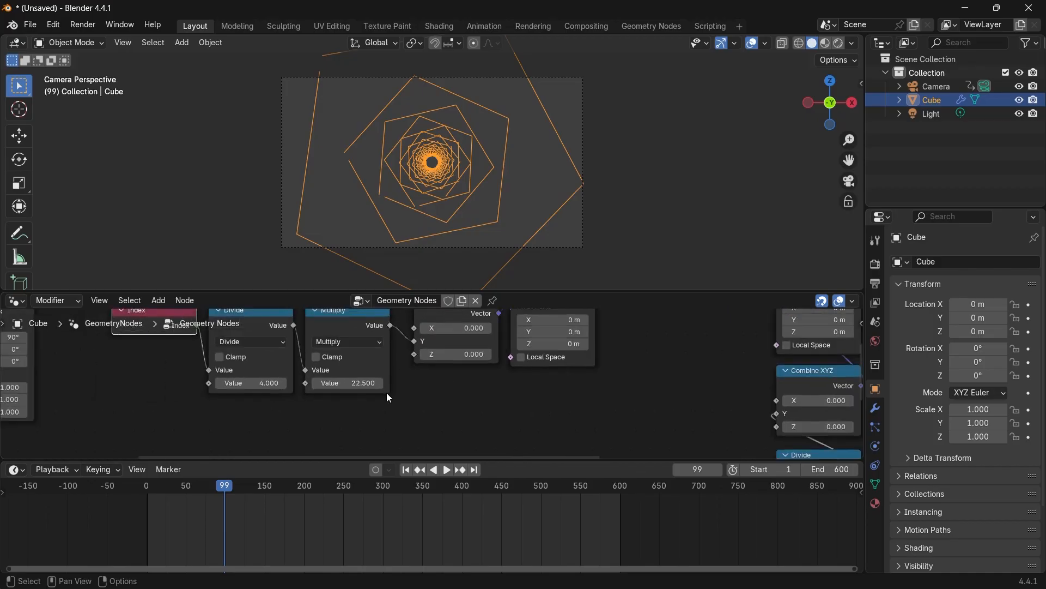
left_click(413, 335)
scroll(412, 335, "up", 2)
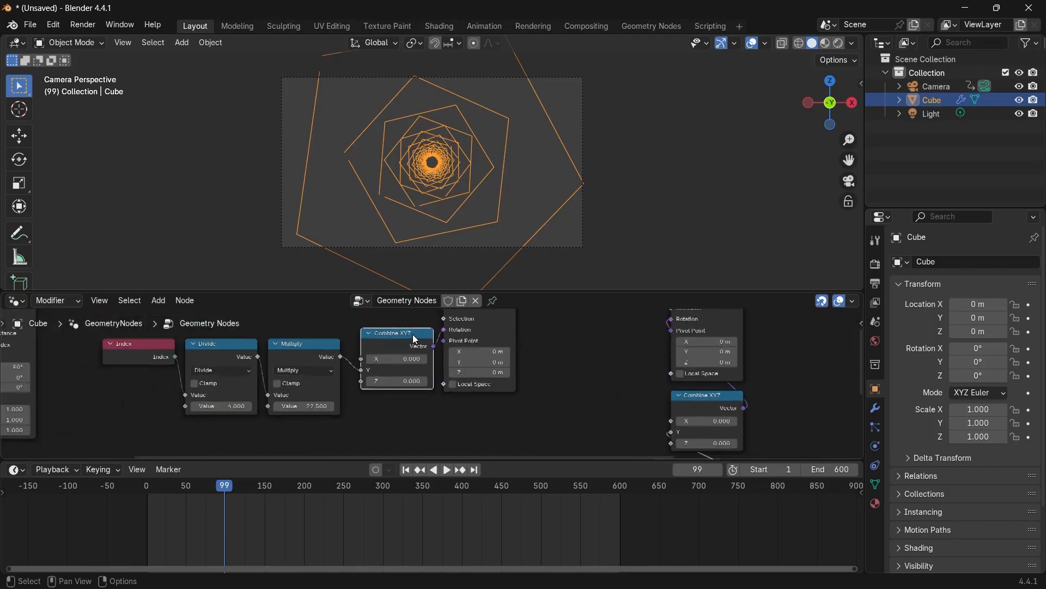
scroll(410, 338, "up", 2)
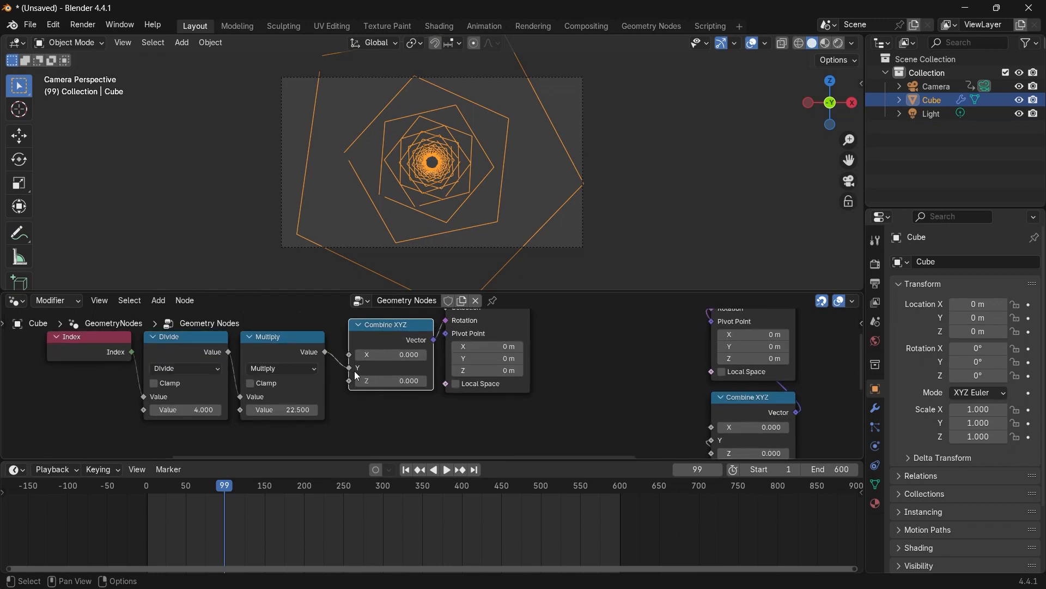
scroll(420, 361, "down", 4)
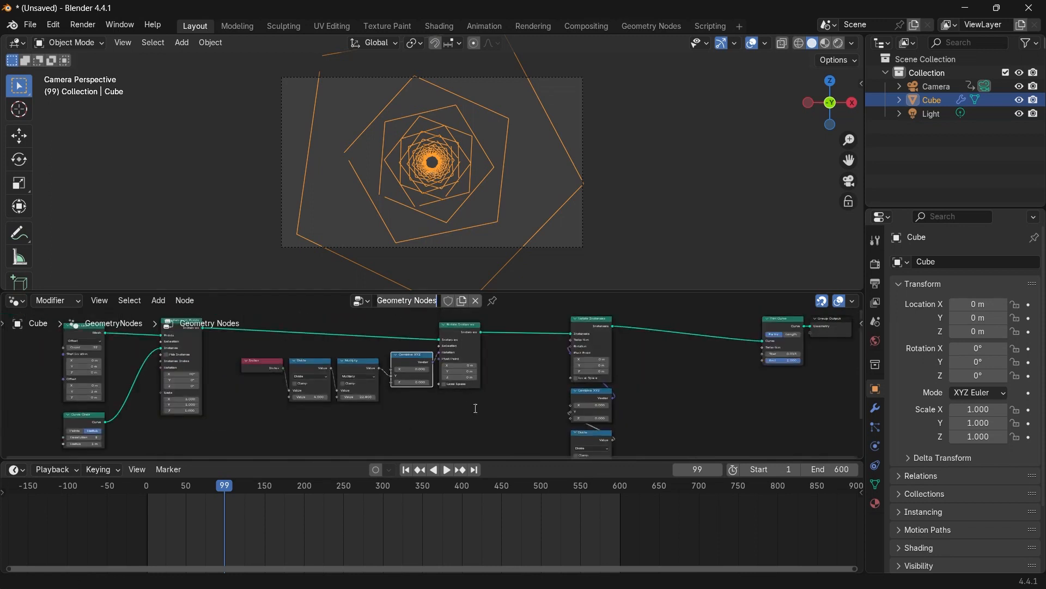
left_click(406, 344)
left_click_drag(398, 320, 509, 427)
left_click_drag(405, 356, 459, 363)
scroll(432, 382, "up", 3)
key("shift+a")
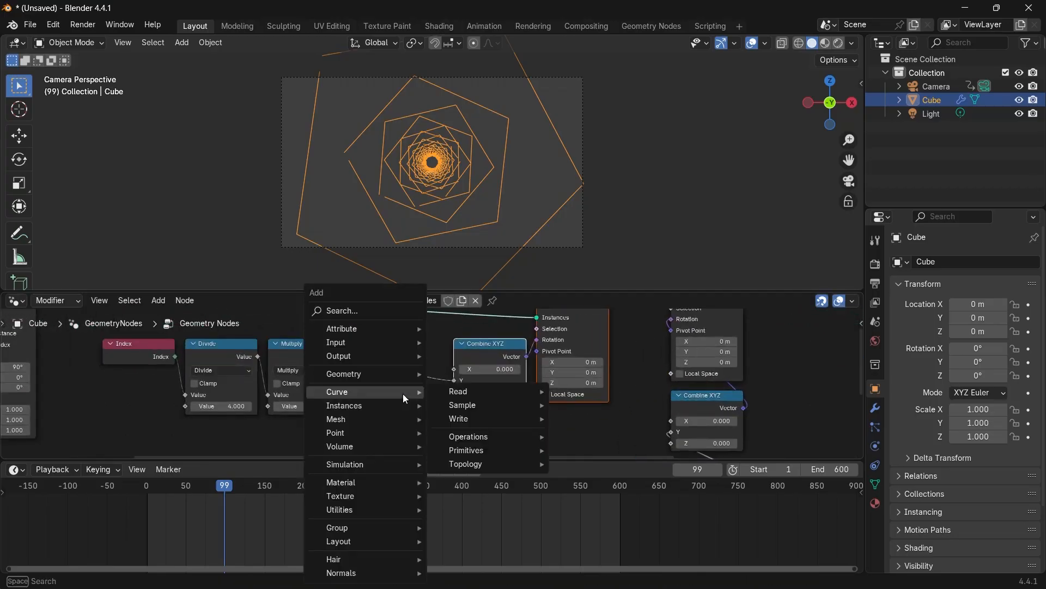
type("math")
key("Return")
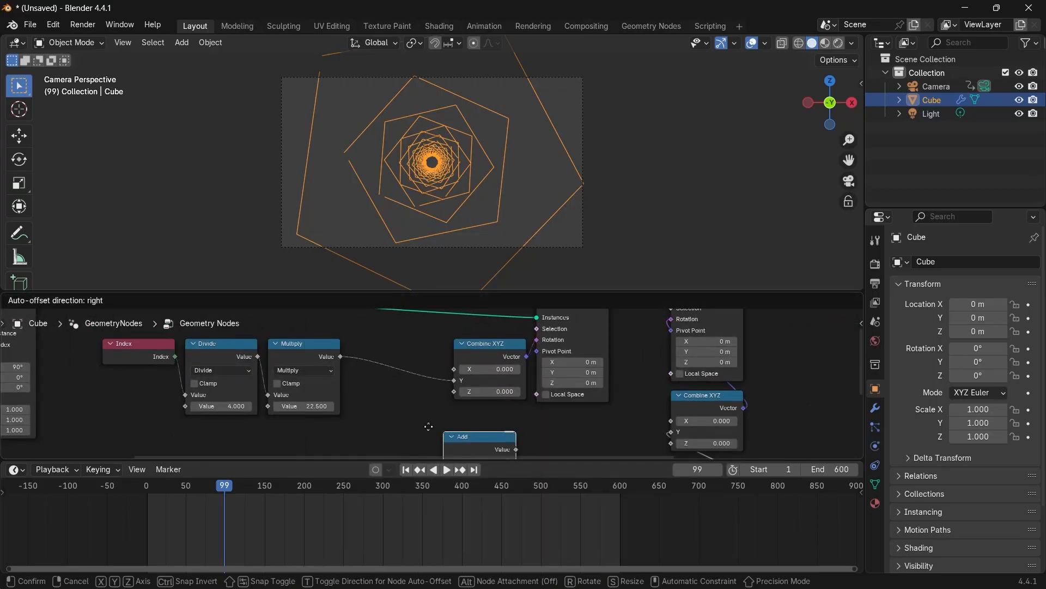
left_click(348, 346)
left_click(397, 381)
left_click(411, 384)
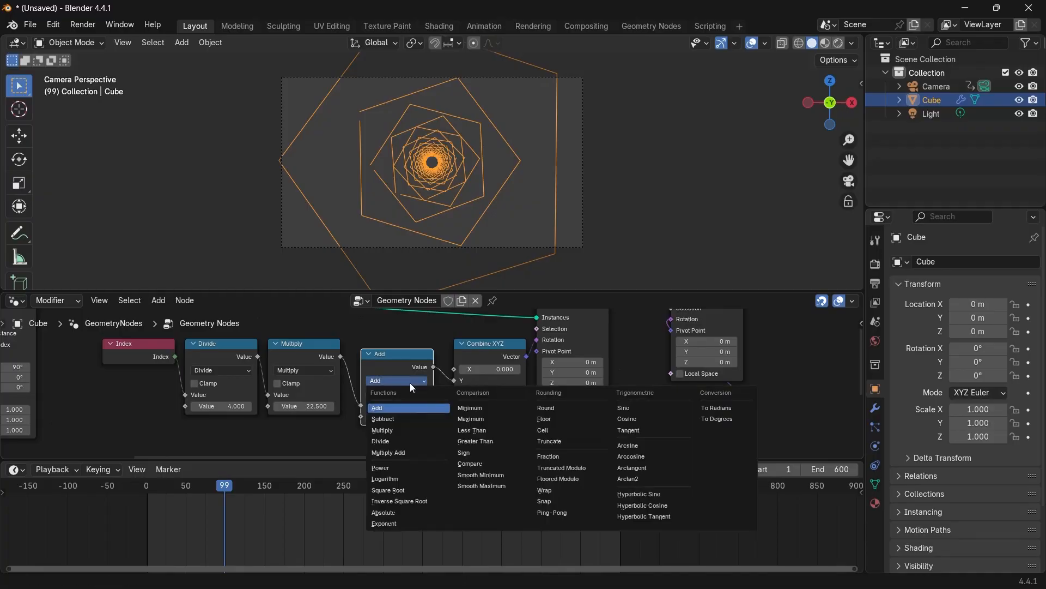
left_click(717, 409)
scroll(394, 402, "up", 2)
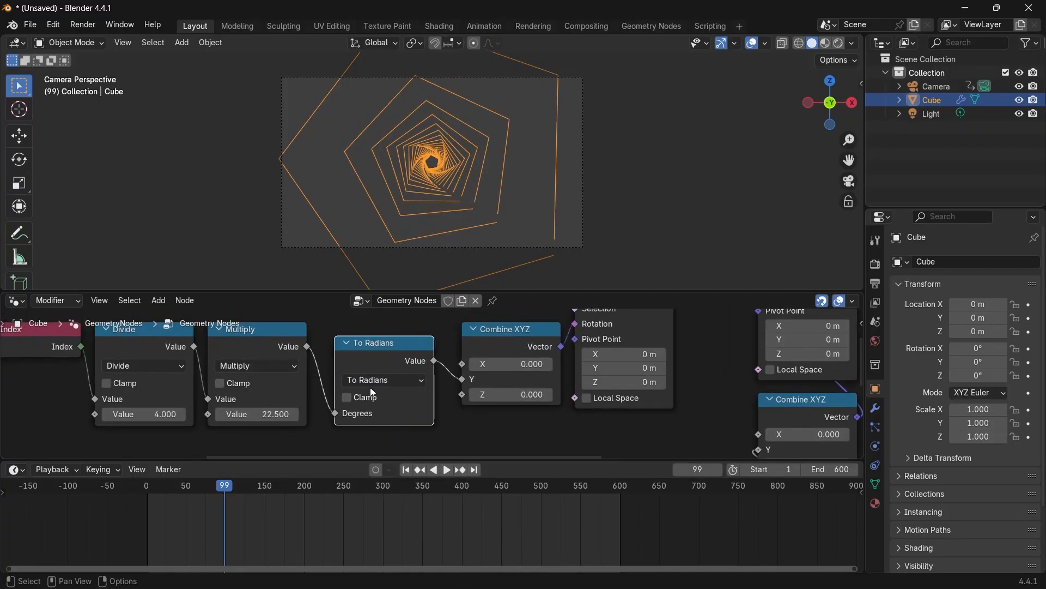
Play the animation through the camera view to check the rotation.
key("space")
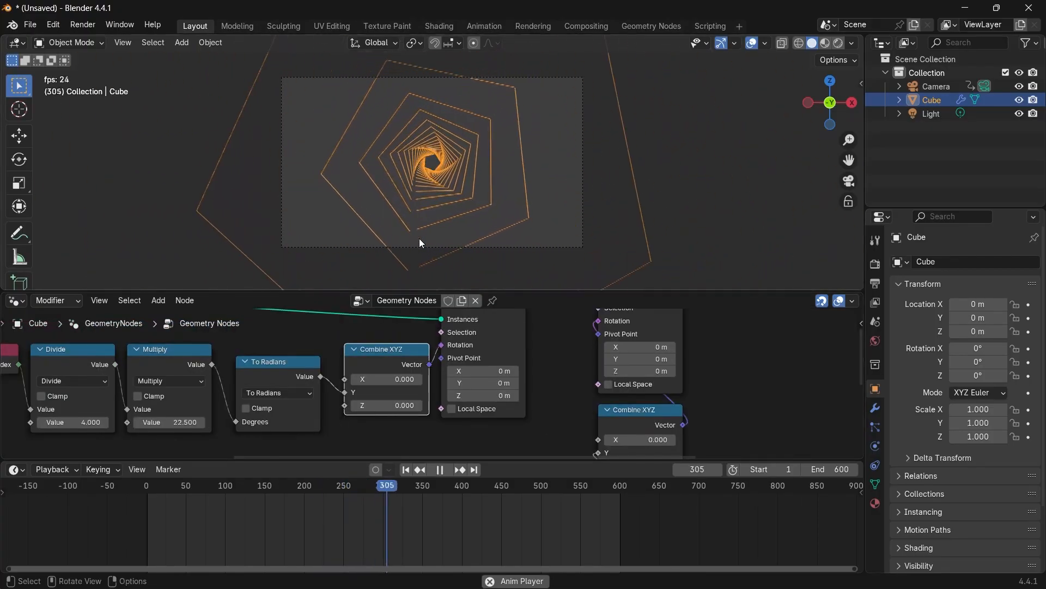
middle_click_drag(335, 423, 400, 414)
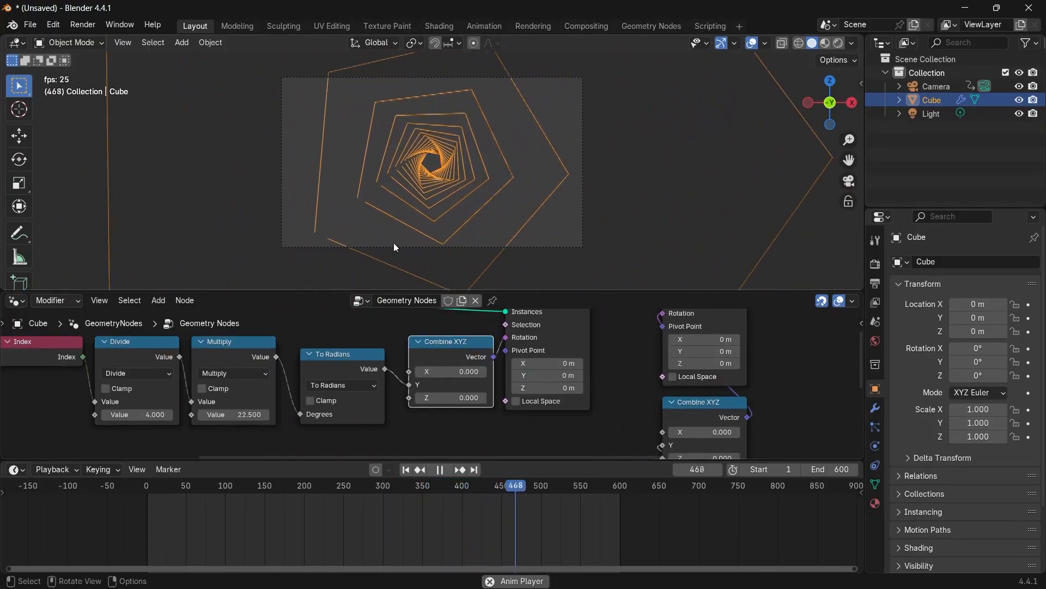
key("space")
scroll(187, 456, "up", 1)
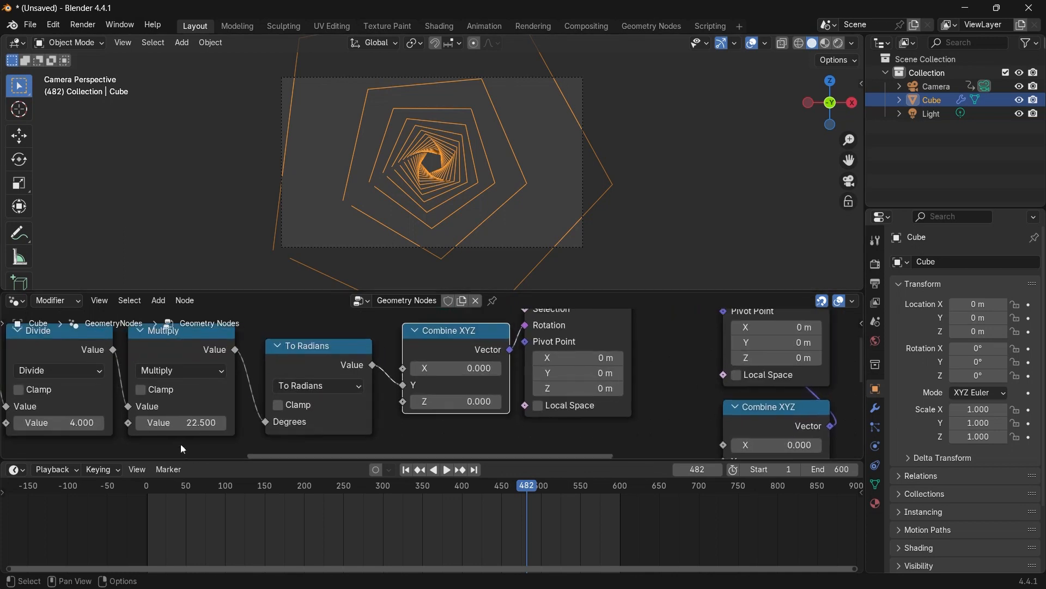
Set the Multiply node's value to -22.5.
middle_click_drag(181, 440, 248, 434)
left_click(247, 418)
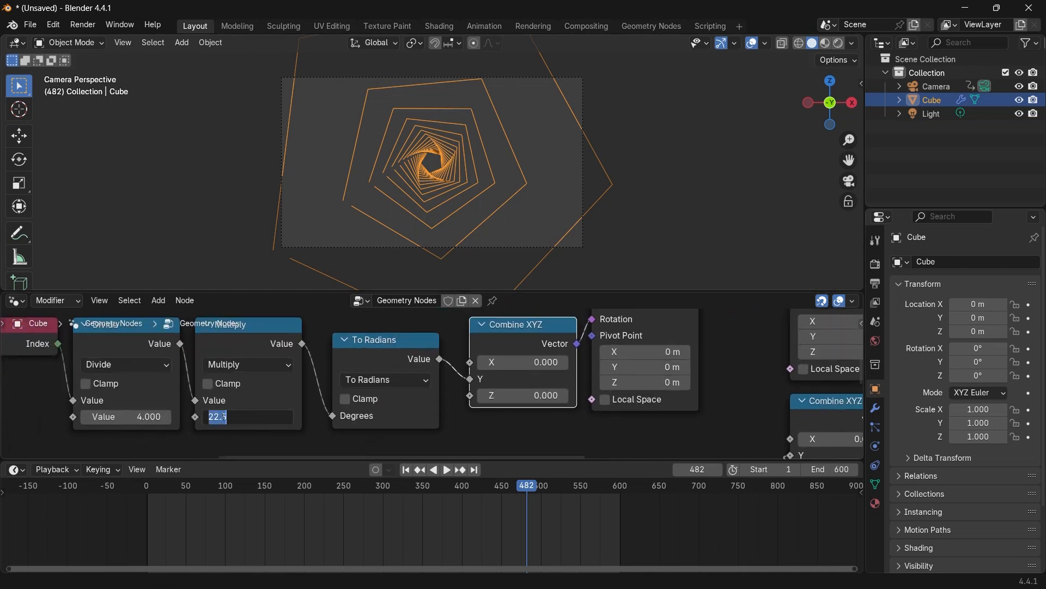
left_click(211, 415)
key("Return")
Play the animation again and frame the whole node tree in view.
key("space")
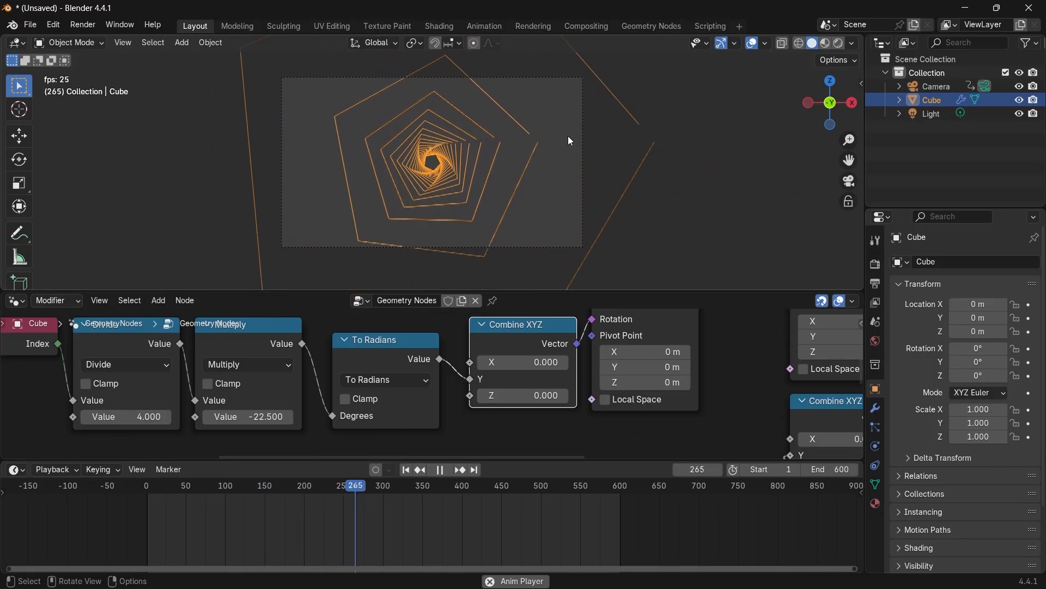
key("space")
scroll(521, 190, "down", 2)
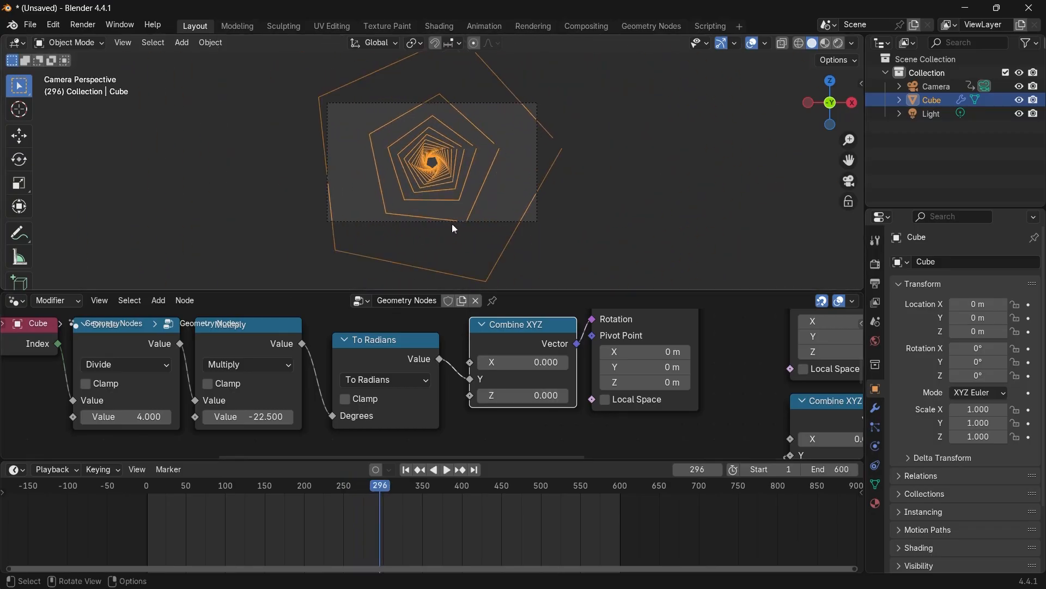
key("Home")
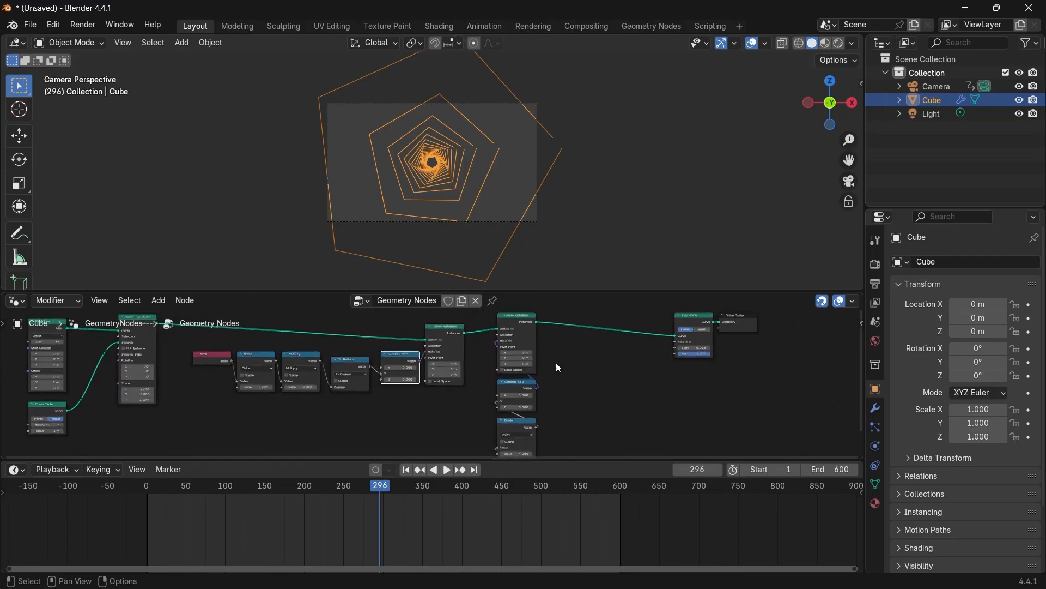
scroll(558, 368, "up", 4)
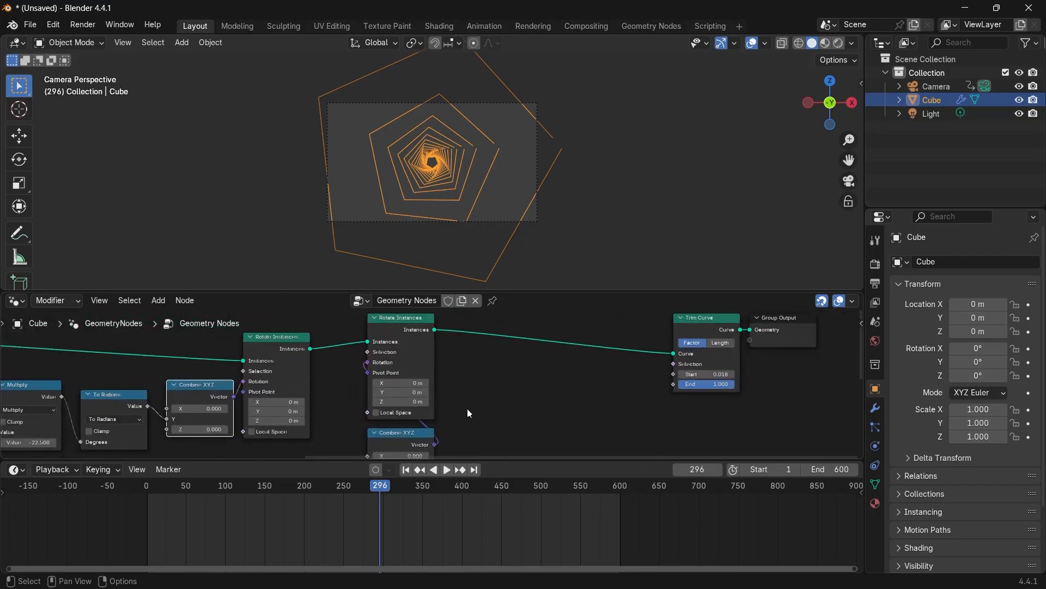
Insert a Transform Geometry node after the first Rotate Instances node and set its Y rotation to about 106°.
key("shift+a")
type("r=")
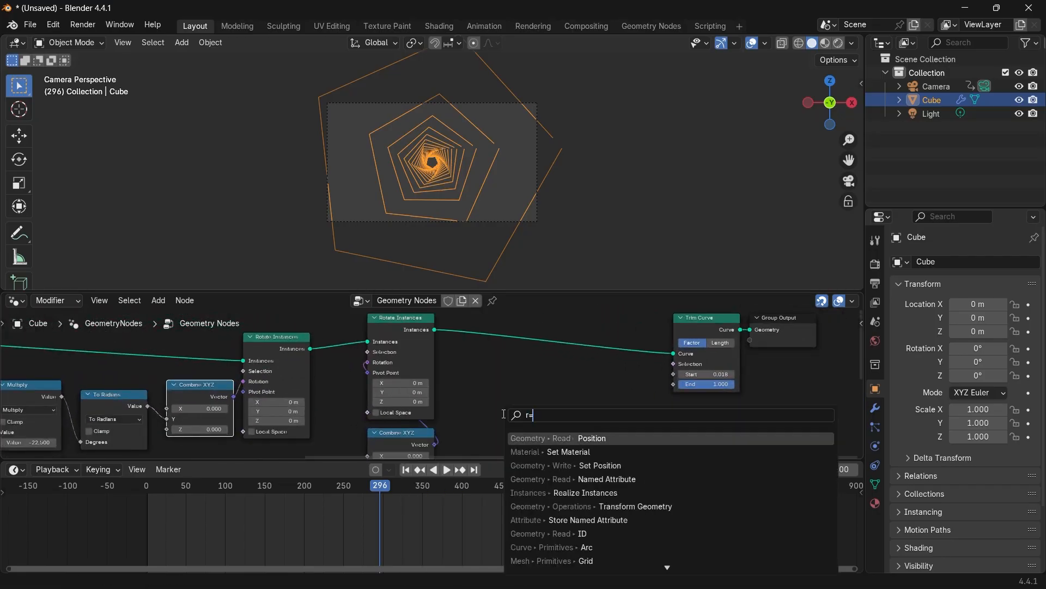
key("BackSpace")
key("BackSpace")
type("tr")
key("Return")
left_click(415, 424)
scroll(417, 425, "up", 4)
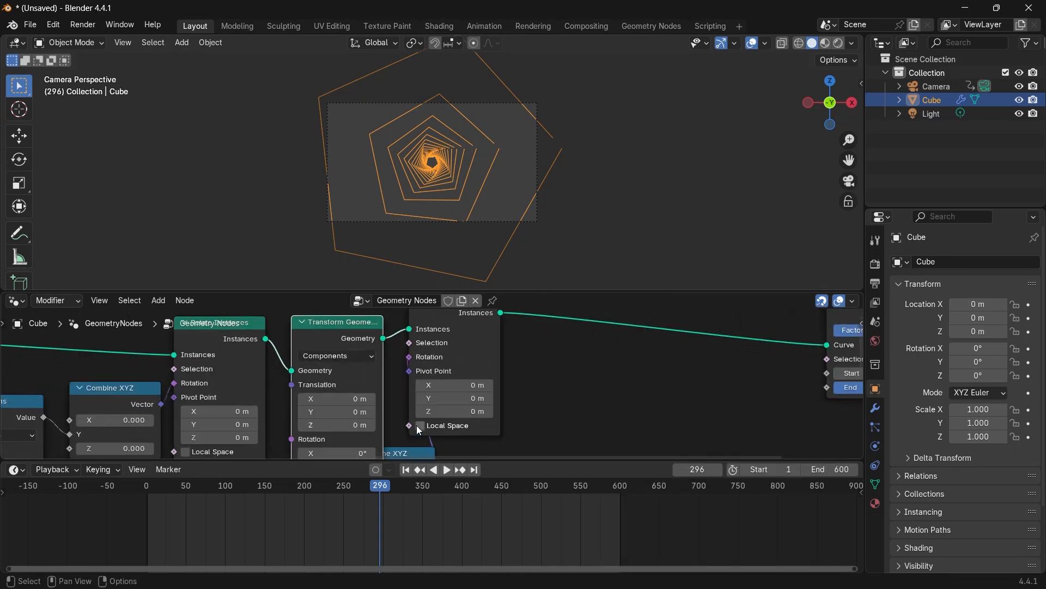
scroll(417, 425, "up", 2)
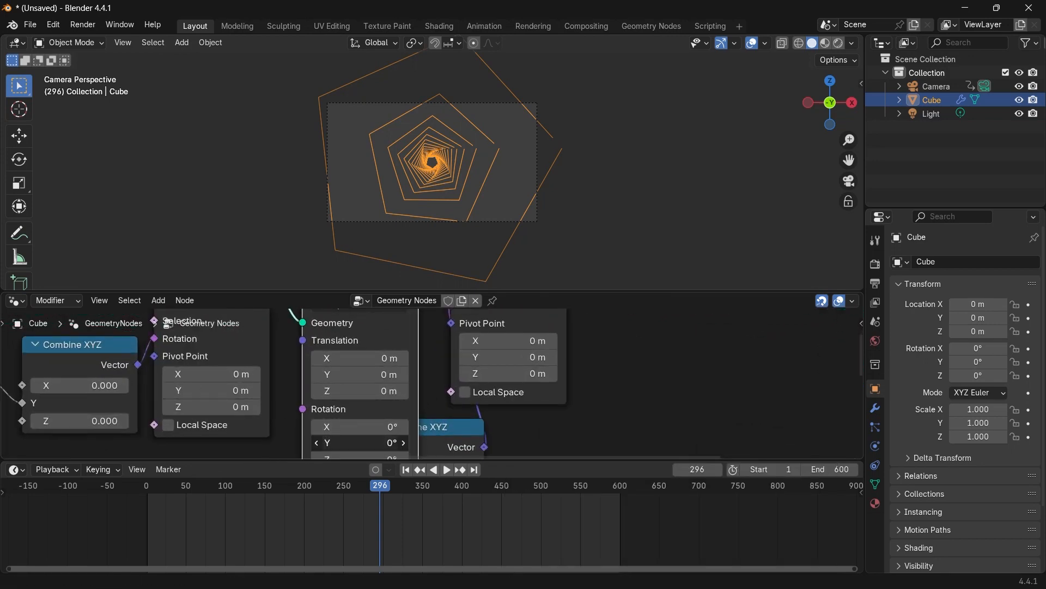
left_click_drag(360, 442, 418, 442)
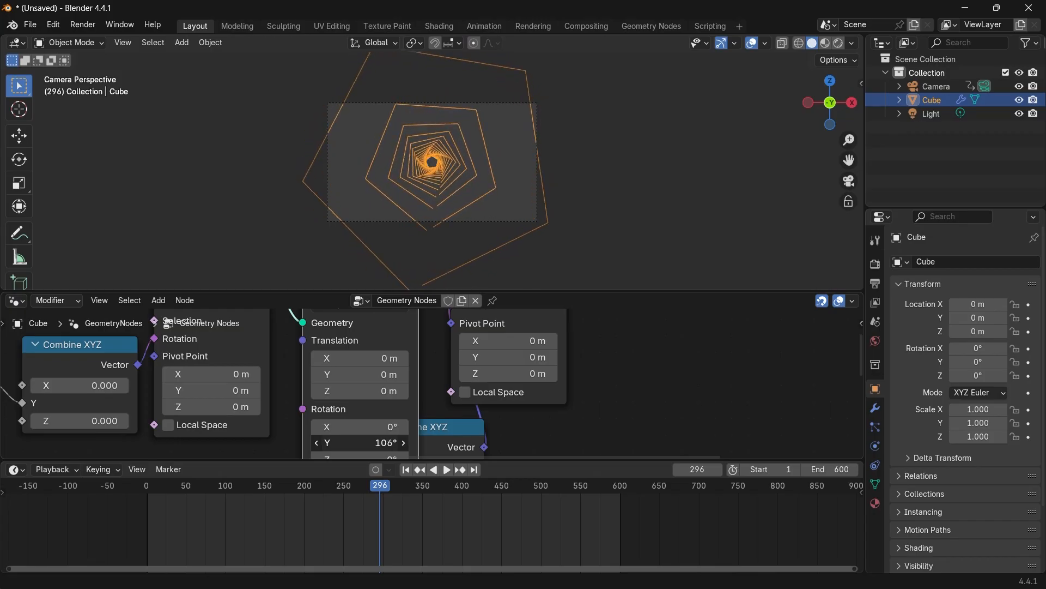
Play the animation to preview the tilted rings.
key("space")
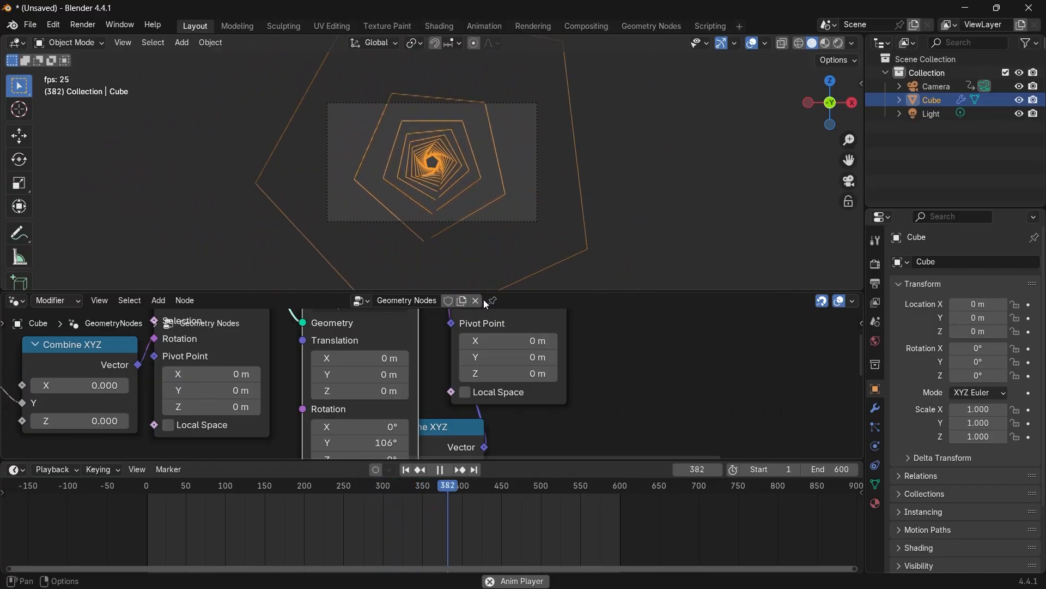
key("space")
Rearrange the nodes into a more compact layout, moving the curve and instancing nodes closer together.
scroll(490, 400, "down", 3)
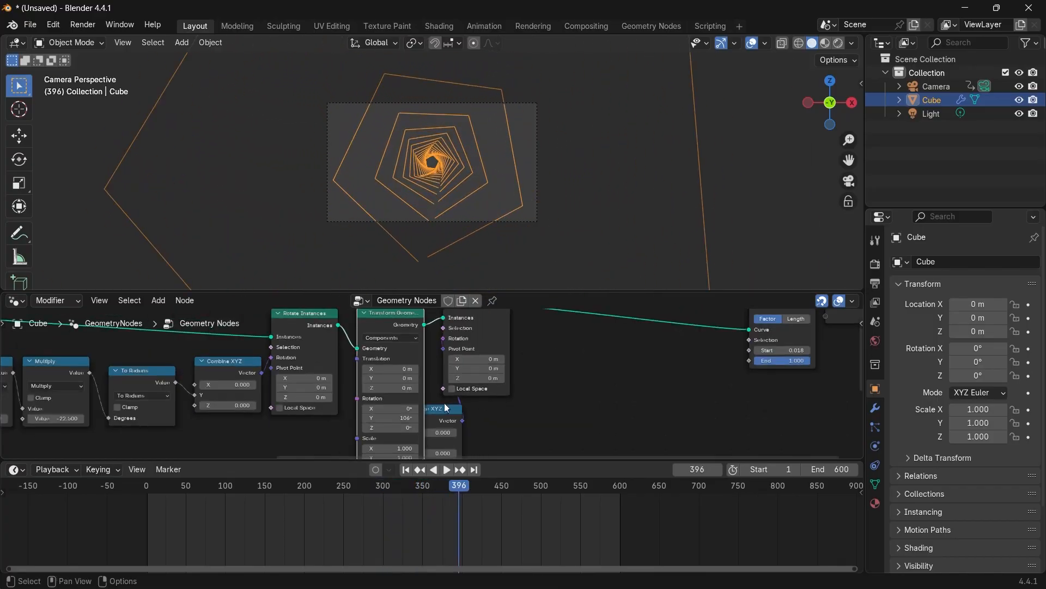
left_click_drag(446, 408, 496, 403)
scroll(497, 390, "down", 3)
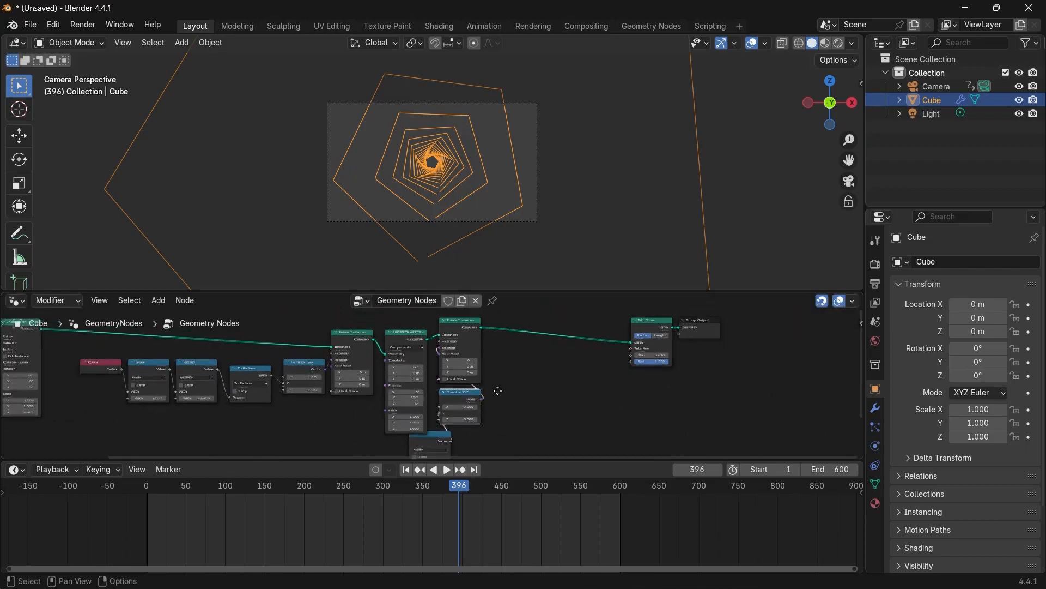
middle_click_drag(498, 390, 495, 337)
left_click_drag(444, 387, 474, 386)
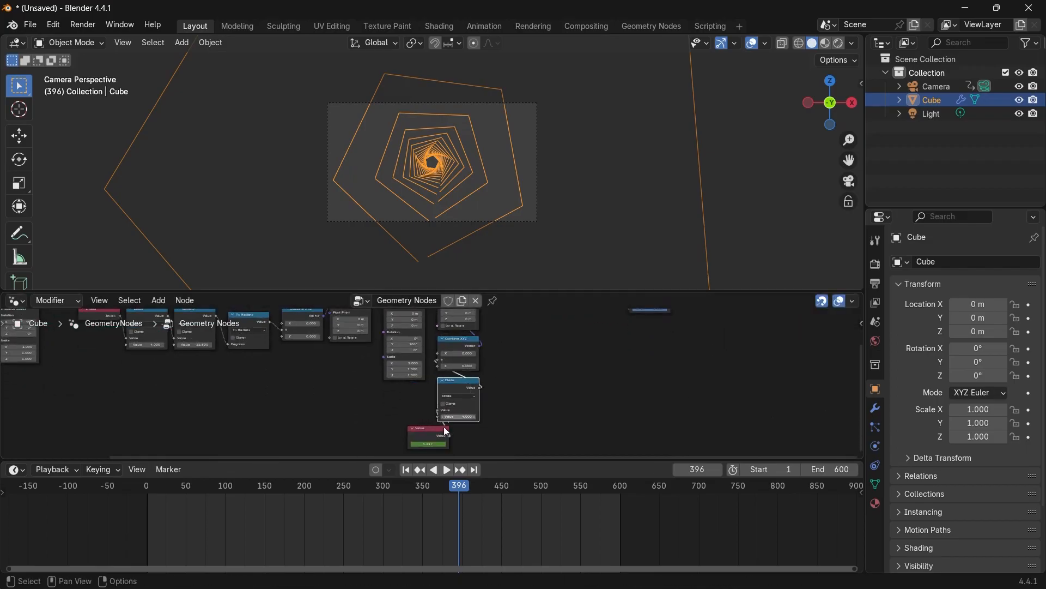
left_click_drag(442, 432, 473, 431)
scroll(381, 386, "down", 2)
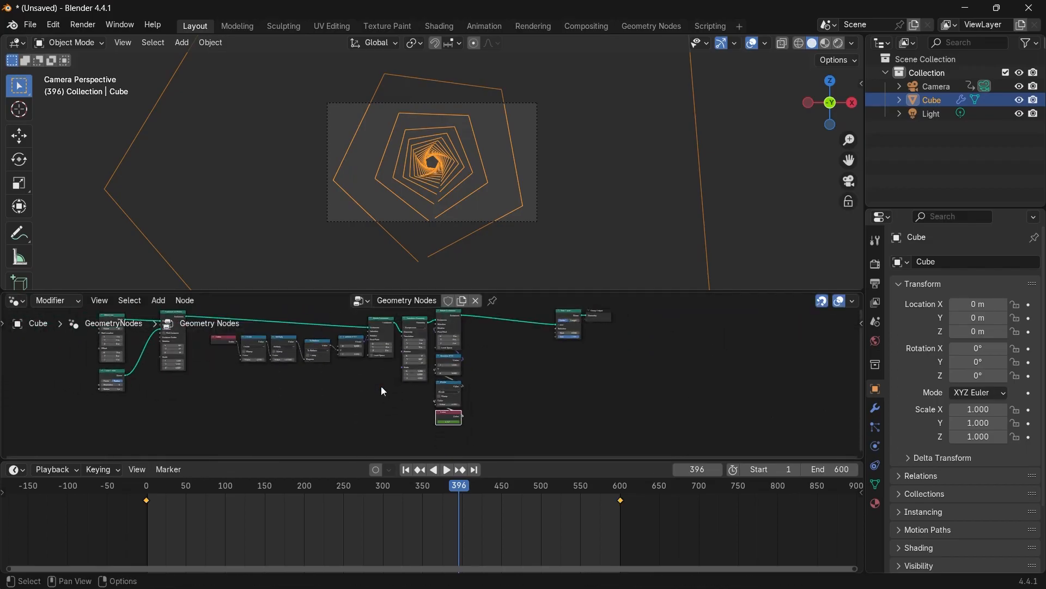
middle_click_drag(380, 386, 457, 460)
scroll(182, 384, "up", 3)
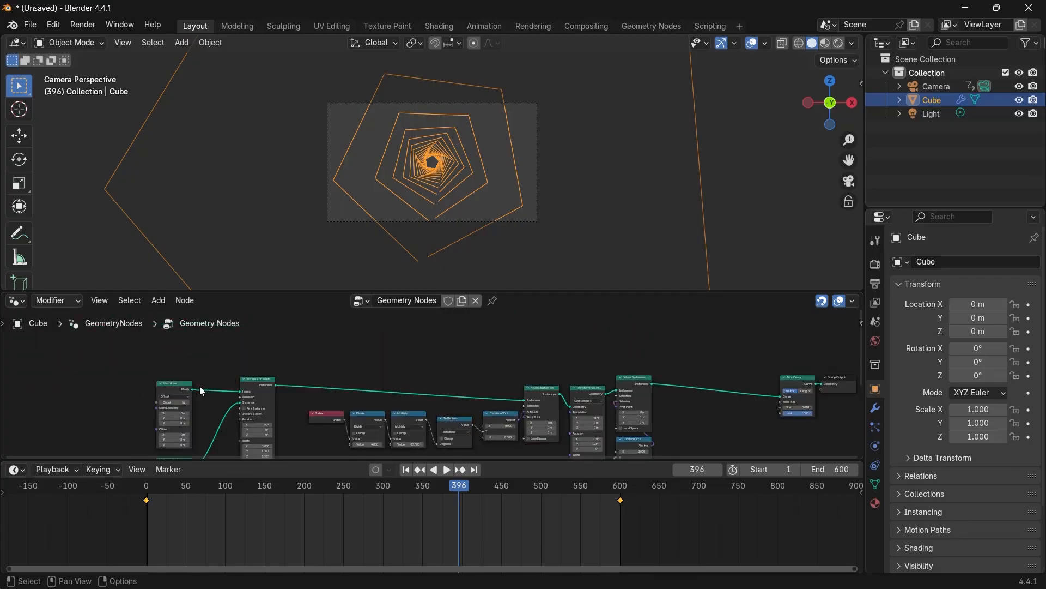
left_click_drag(186, 384, 87, 358)
left_click_drag(272, 392, 125, 367)
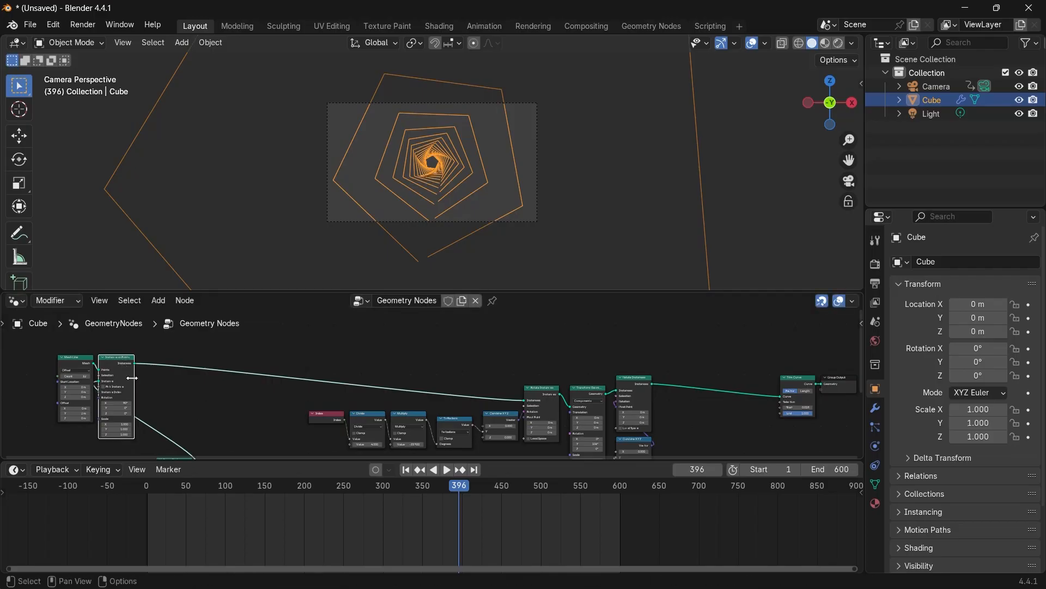
scroll(303, 404, "down", 3)
left_click_drag(305, 414, 235, 395)
scroll(278, 382, "up", 3)
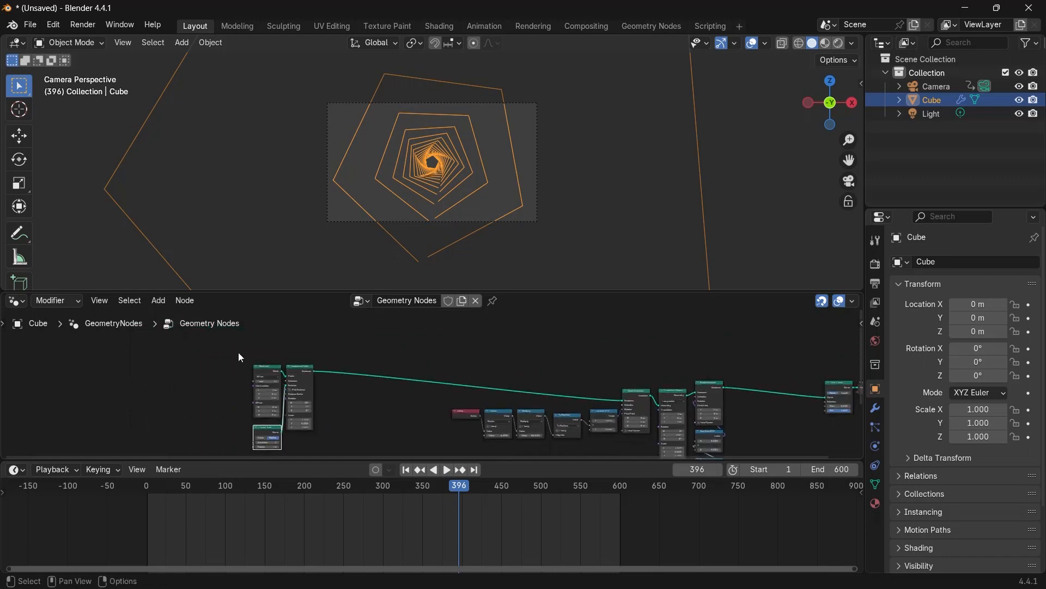
Wrap the curve-creation and instancing nodes in a frame labelled "creating pentagons".
left_click_drag(238, 352, 326, 464)
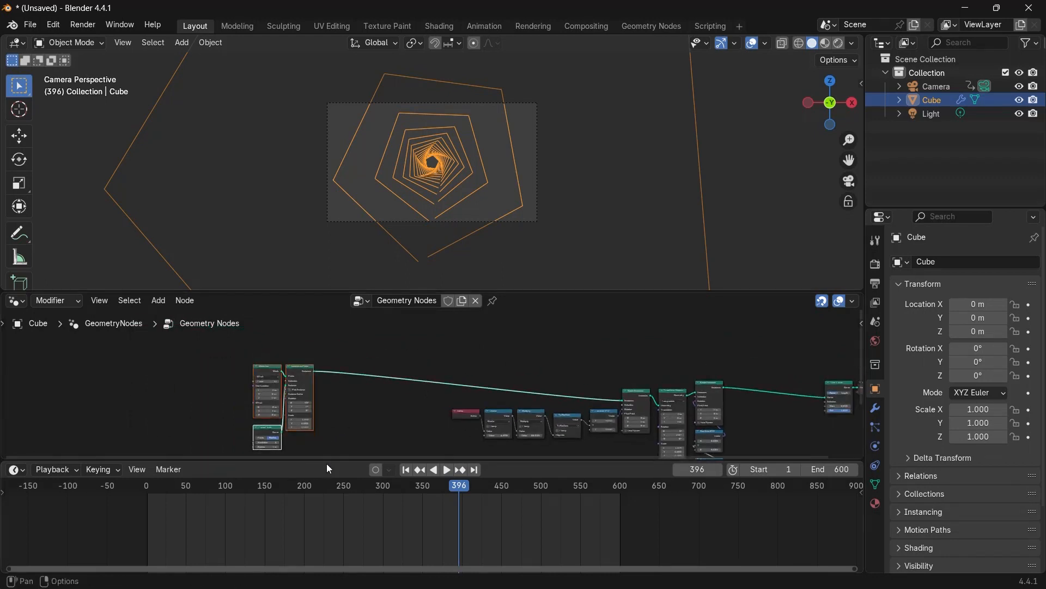
key("ctrl+j")
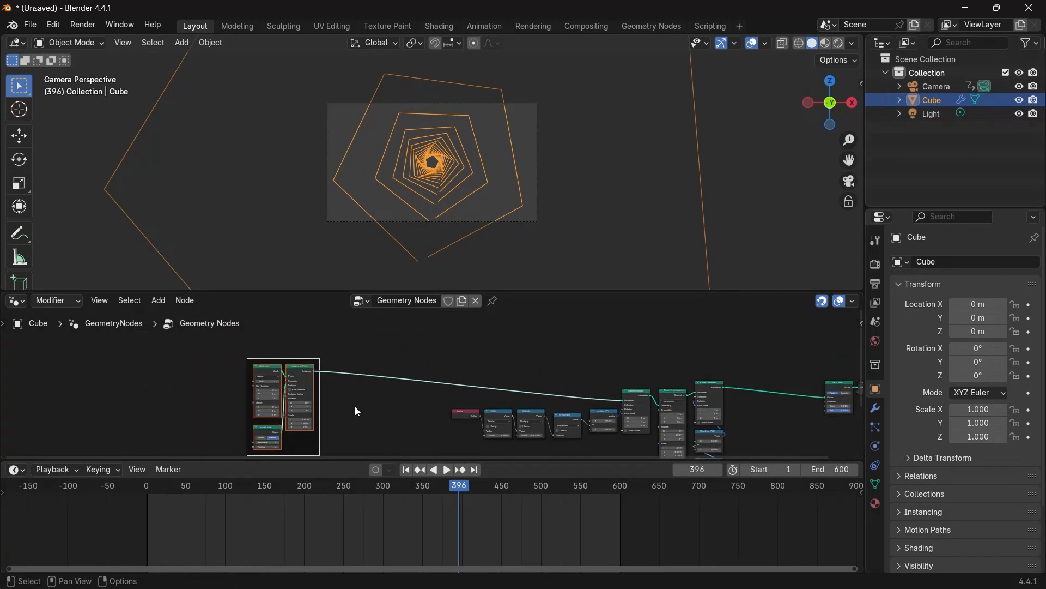
key("F2")
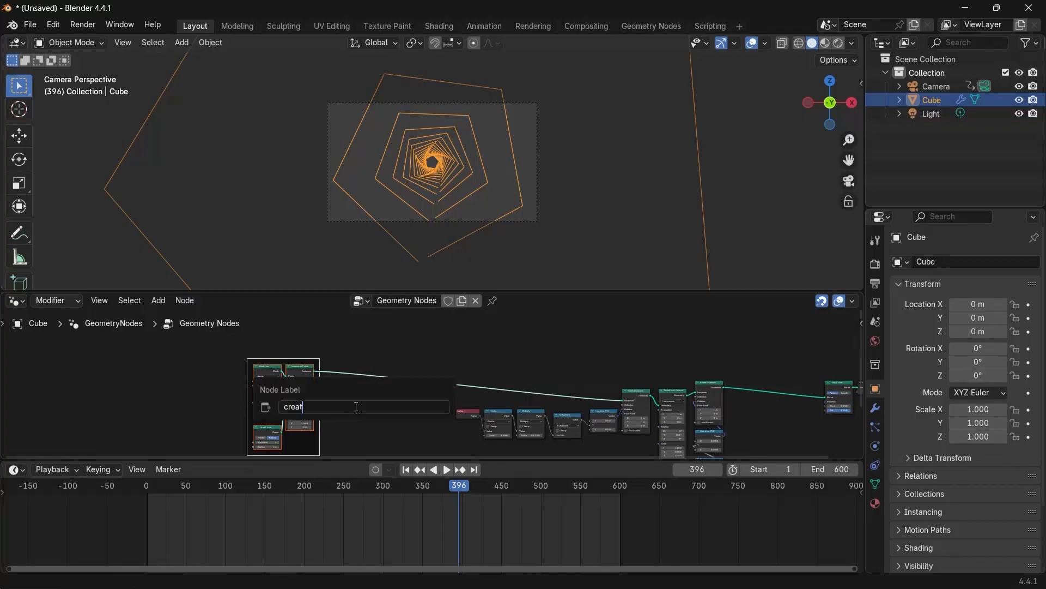
key("Return")
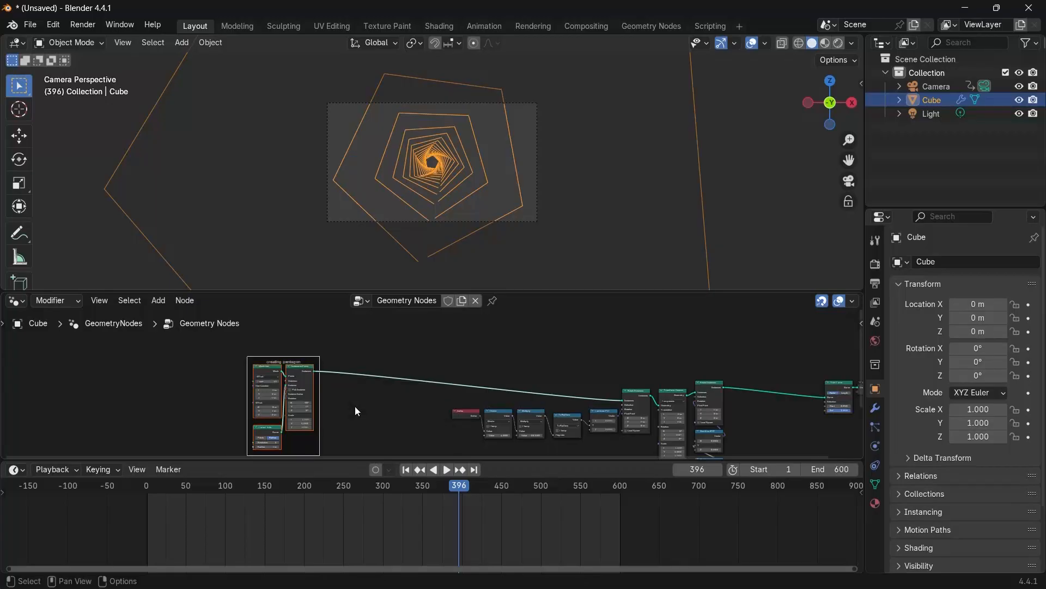
Wrap the Index, math, Combine XYZ and Rotate Instances nodes in a frame labelled "Rotations".
scroll(355, 406, "down", 1)
left_click_drag(452, 353, 640, 462)
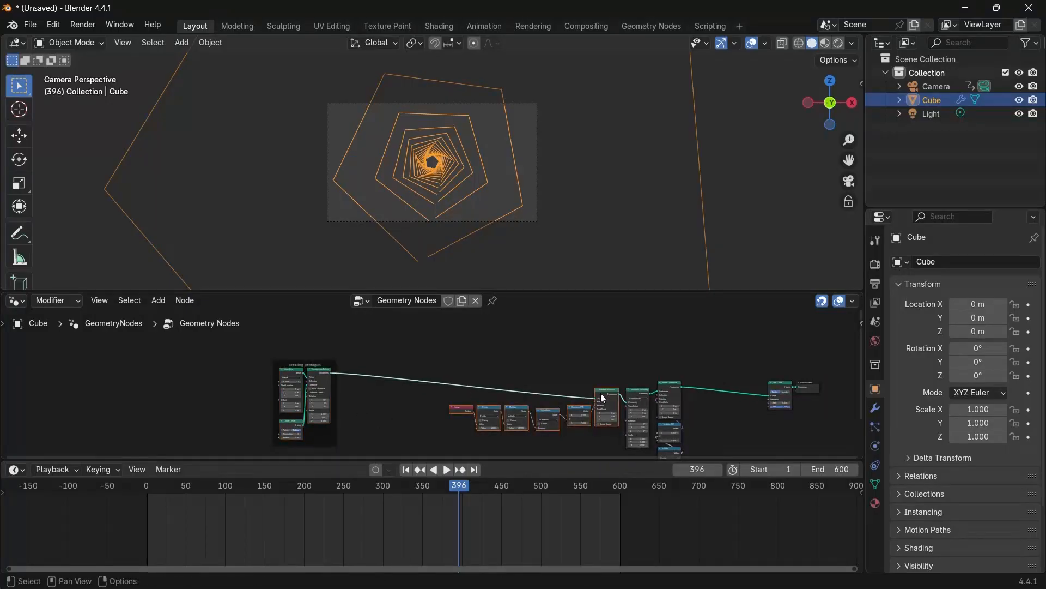
left_click_drag(600, 393, 532, 372)
key("ctrl+j")
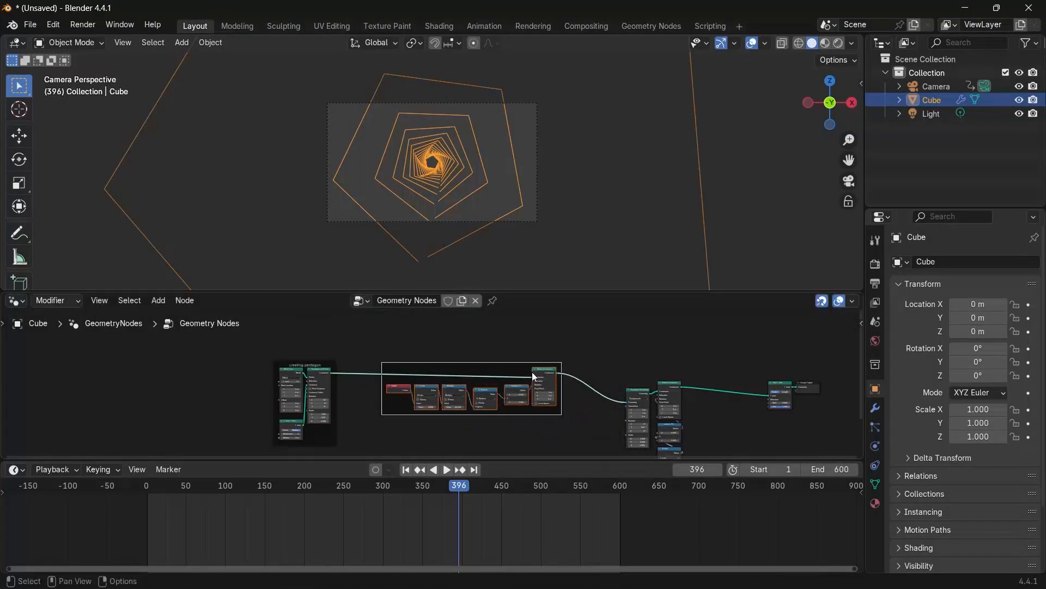
key("F2")
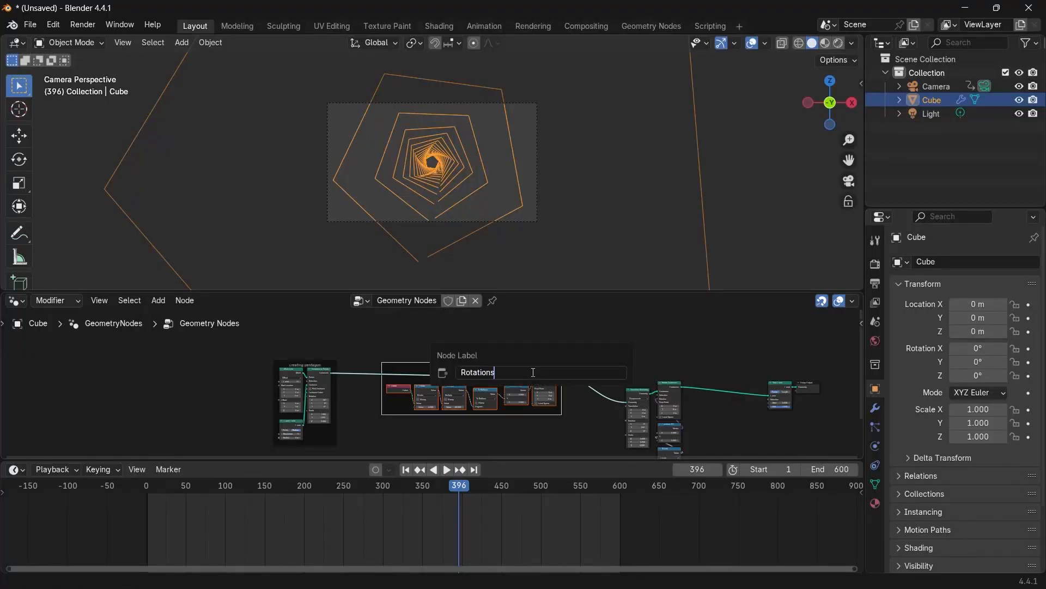
key("Return")
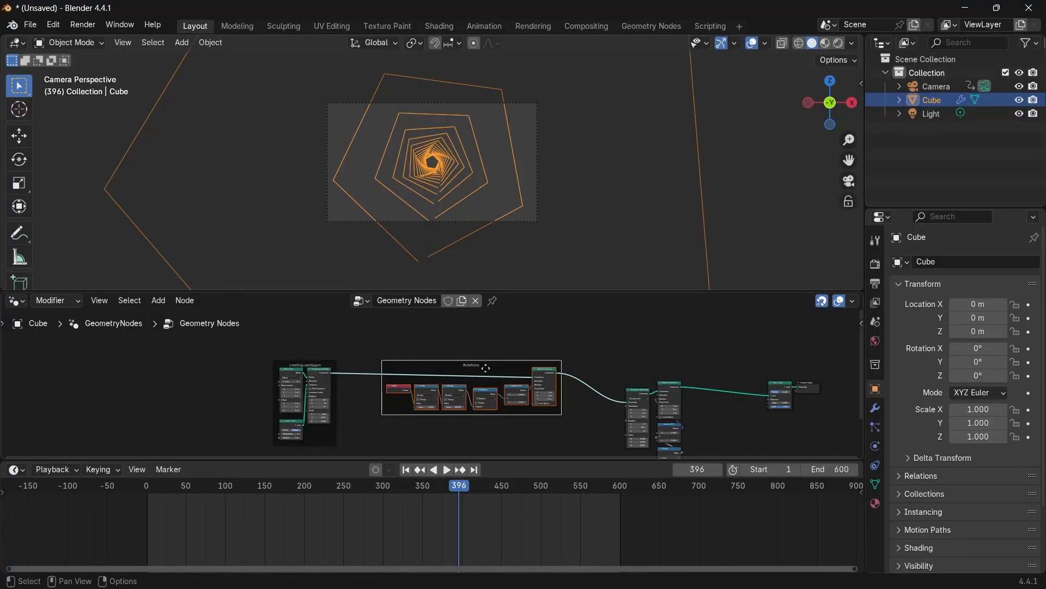
Move the Rotations frame closer to the pentagon frame.
left_click_drag(485, 368, 448, 364)
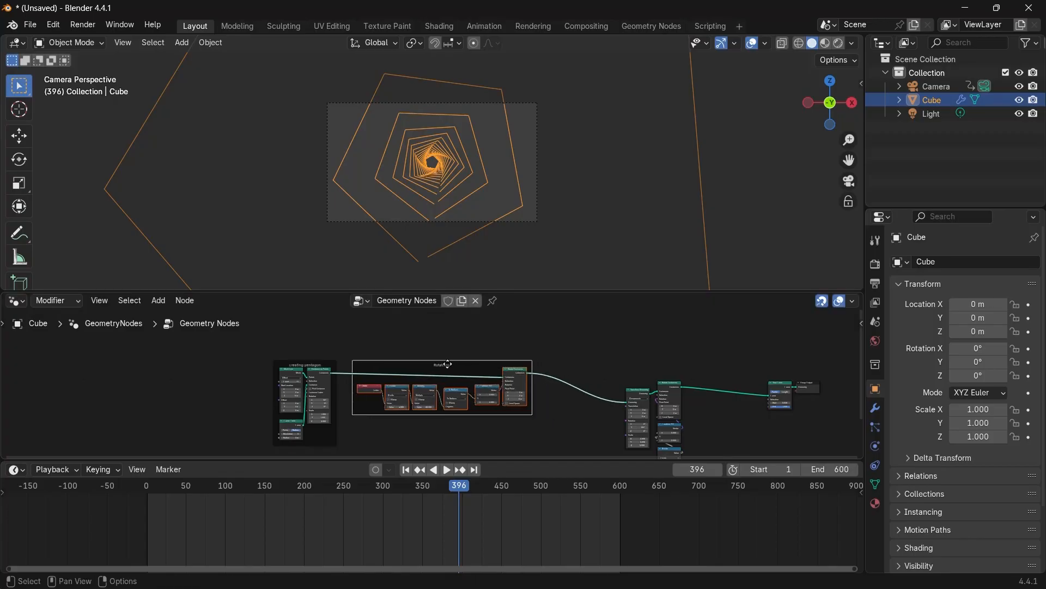
scroll(485, 398, "up", 4)
scroll(482, 390, "down", 1)
middle_click_drag(518, 388, 384, 362)
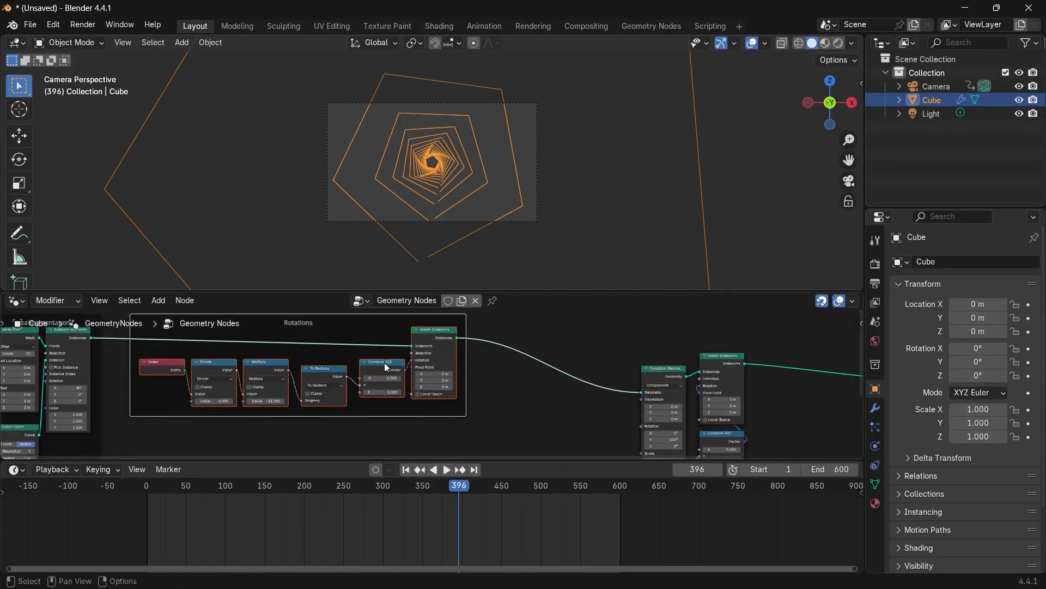
scroll(430, 365, "down", 1)
middle_click_drag(545, 390, 442, 383)
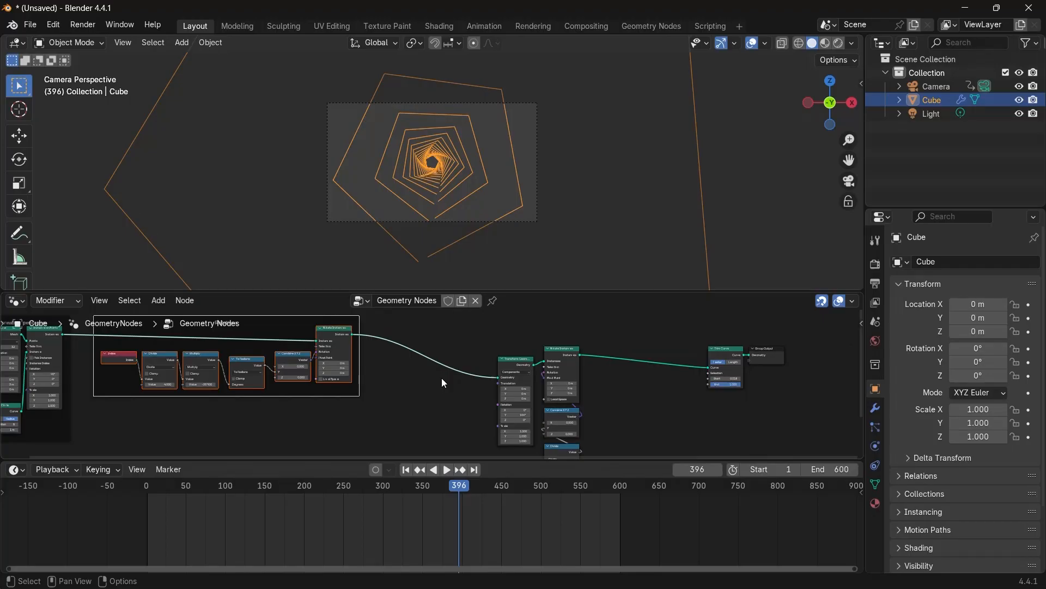
Tidy the Transform Geometry, Rotate Instances, Combine XYZ, Divide and Value nodes into a tighter column.
scroll(446, 378, "up", 2)
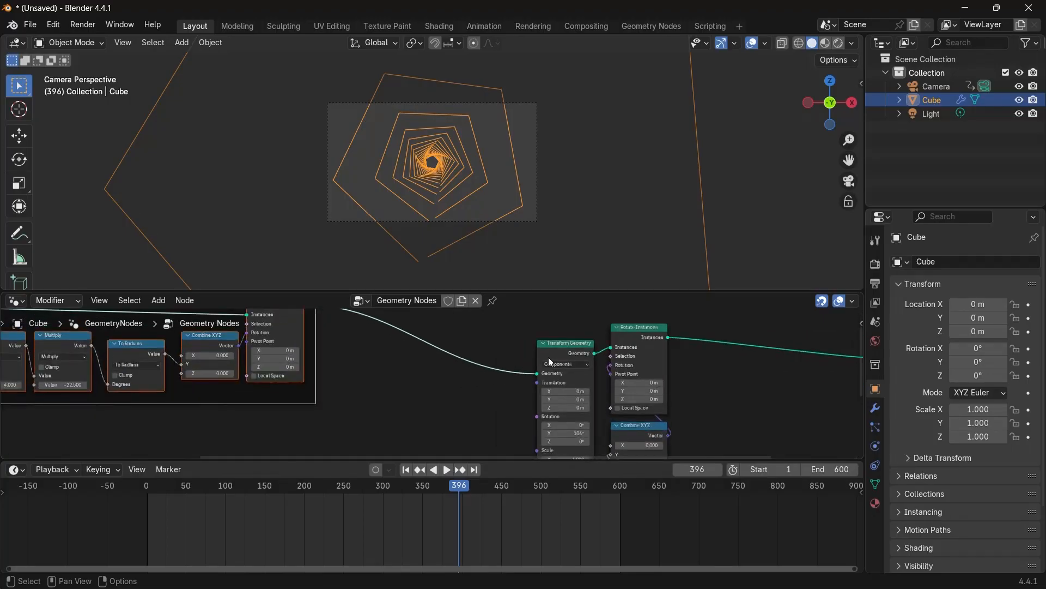
left_click_drag(549, 357, 547, 321)
left_click_drag(638, 388, 627, 340)
scroll(579, 399, "down", 6)
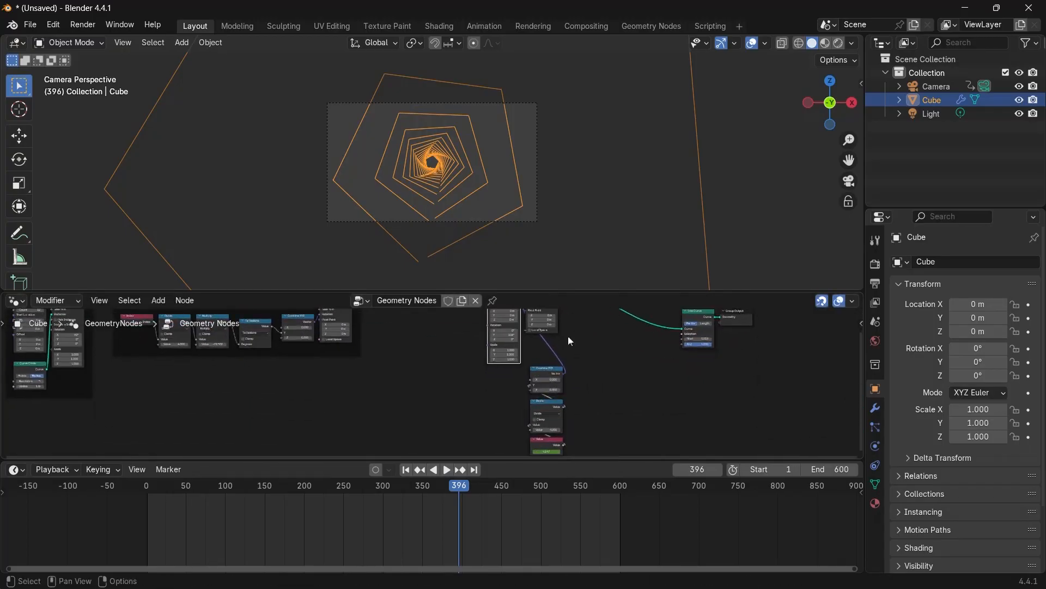
left_click_drag(535, 362, 560, 447)
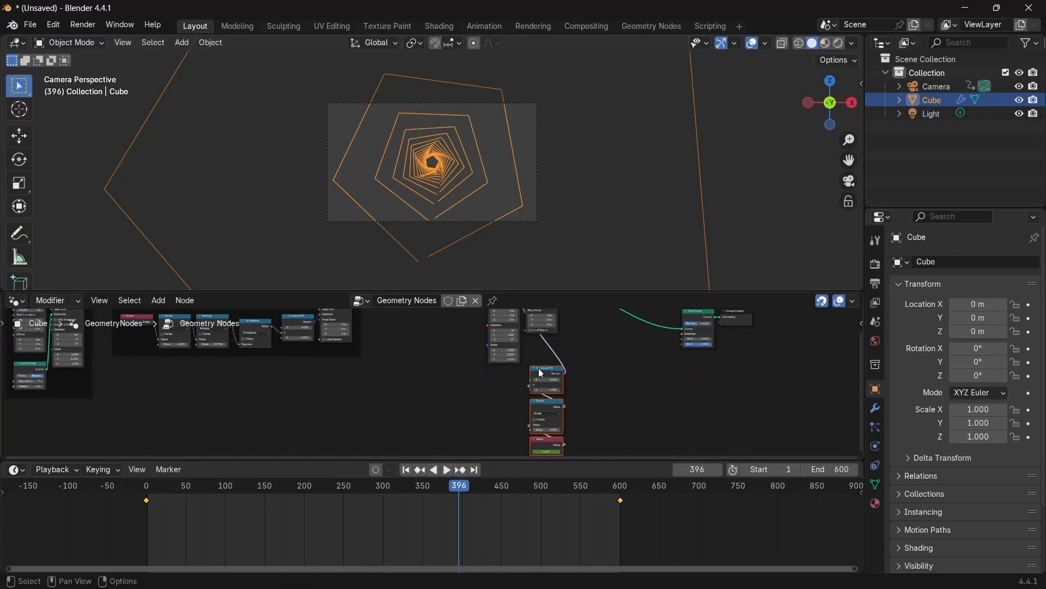
left_click_drag(541, 374, 531, 341)
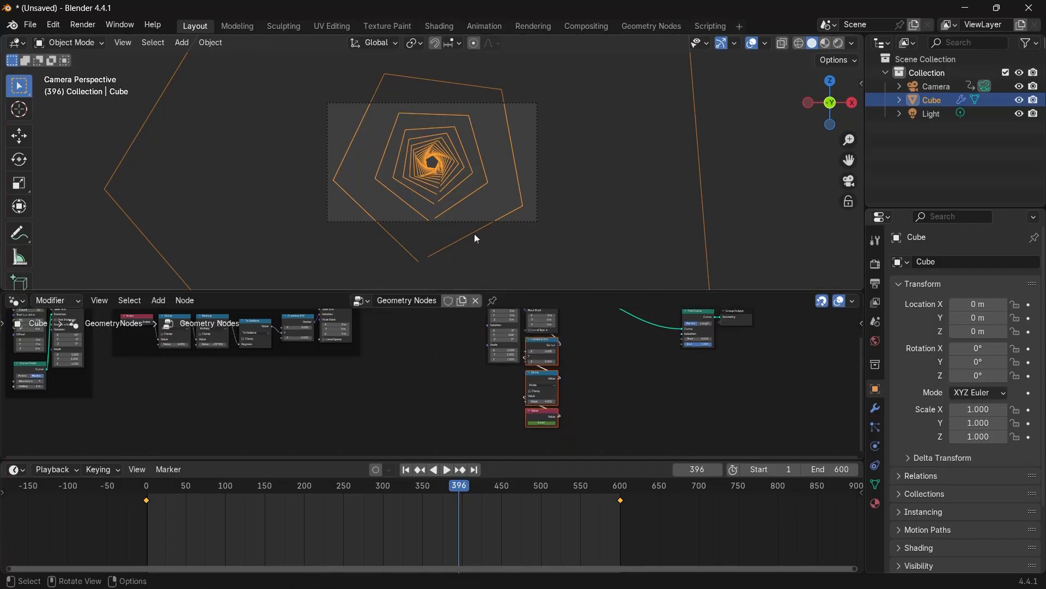
Add an Object Info node to the node tree.
scroll(617, 371, "up", 1)
middle_click_drag(617, 371, 435, 436)
left_click_drag(485, 419, 607, 346)
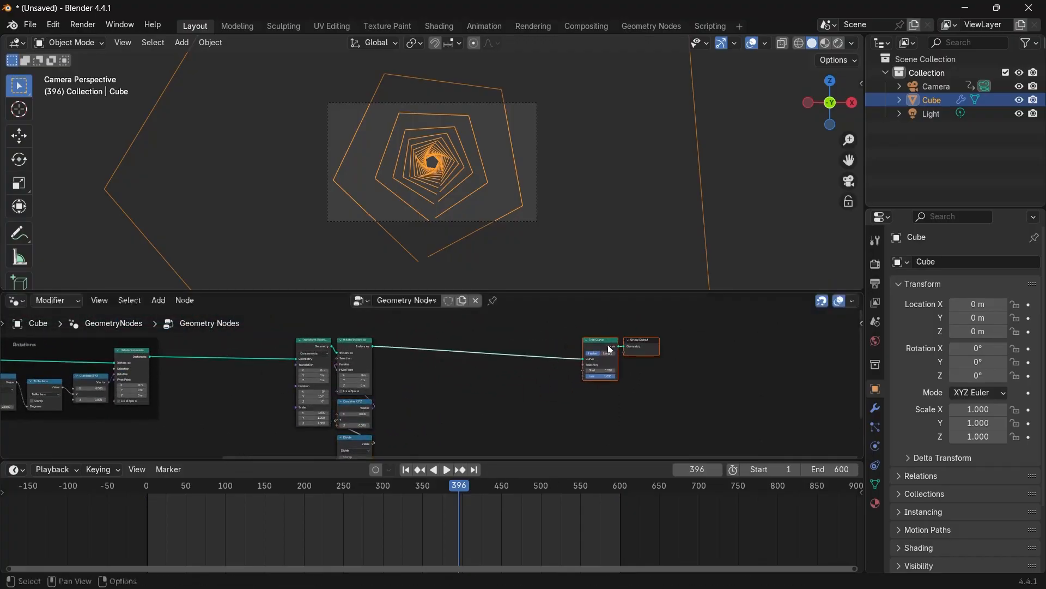
scroll(492, 399, "up", 3)
middle_click_drag(489, 399, 472, 400)
key("shift+a")
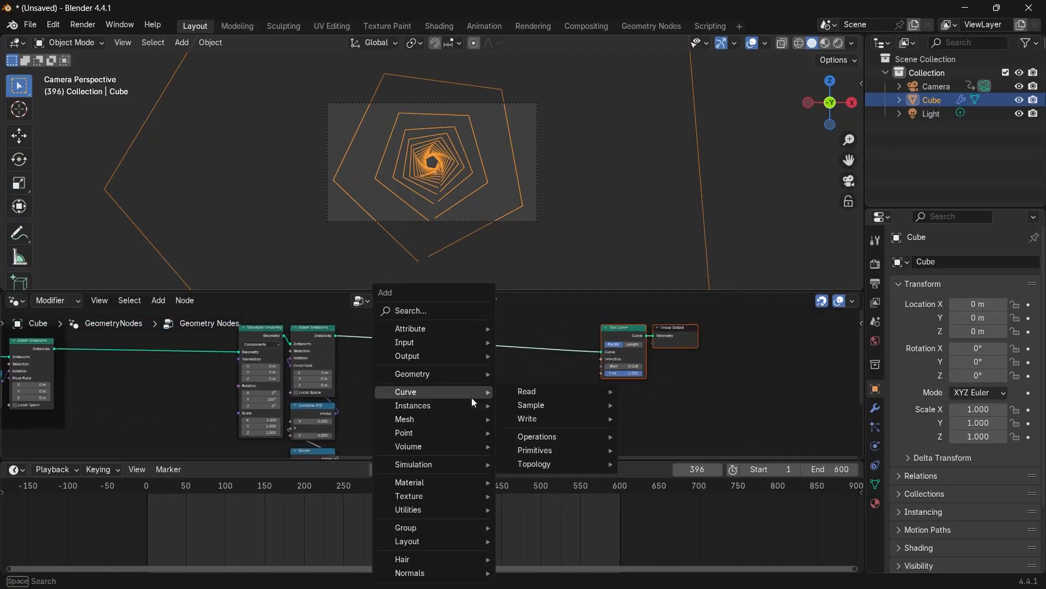
type("objec")
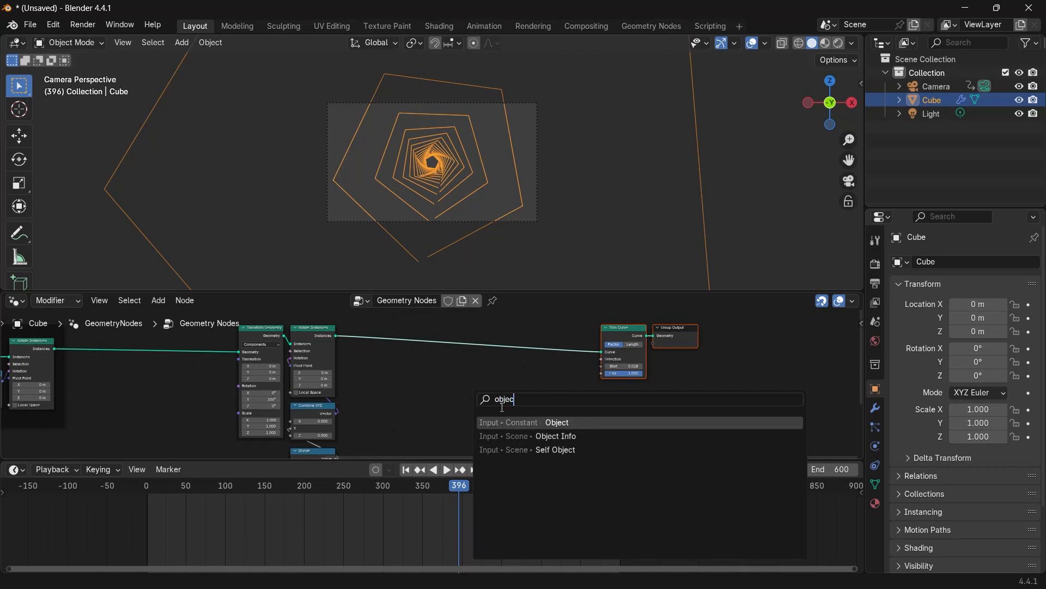
left_click(516, 437)
left_click(396, 403)
Set the Object Info node's object to Camera and switch it to Relative.
scroll(414, 408, "up", 7)
middle_click_drag(422, 428, 430, 315)
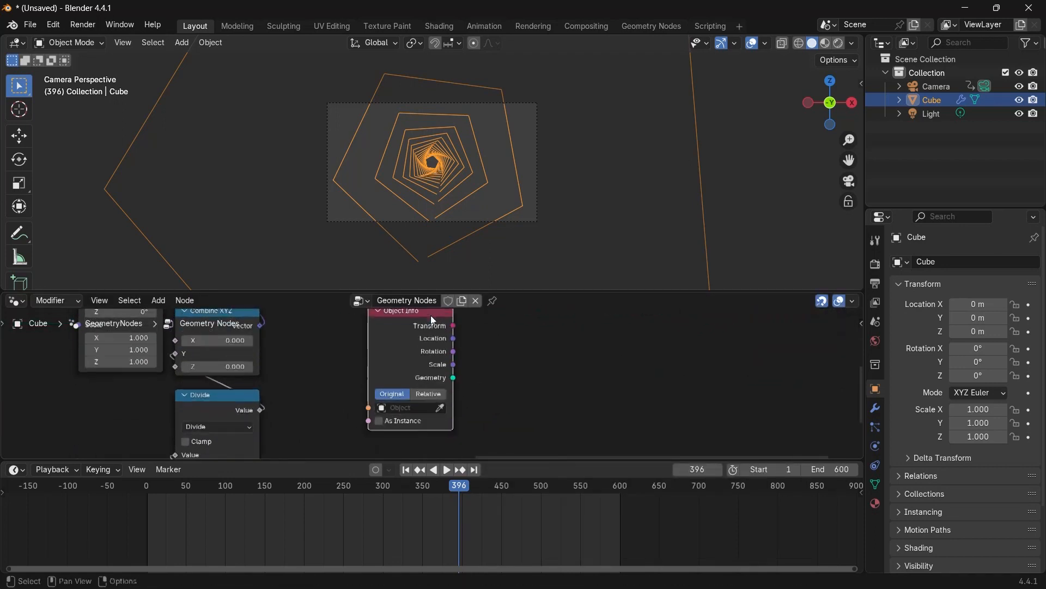
left_click(422, 404)
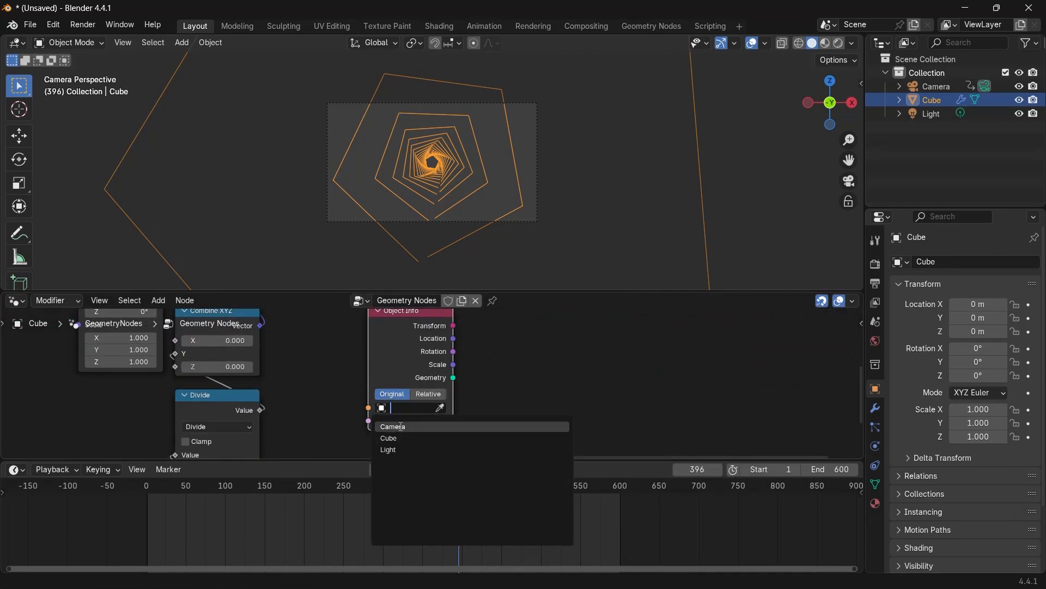
left_click(408, 424)
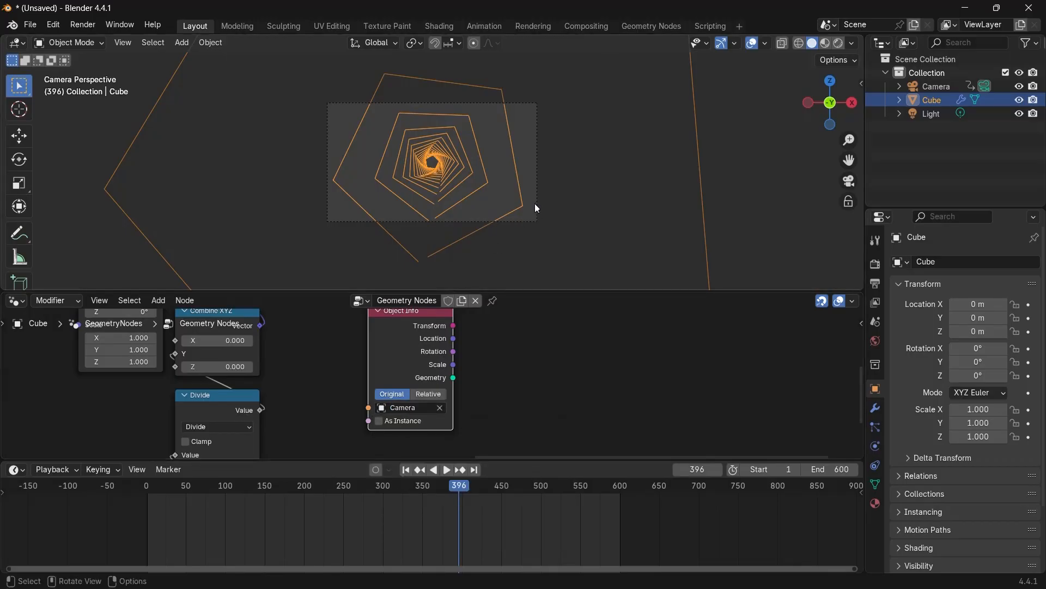
scroll(427, 397, "up", 3)
left_click(418, 405)
scroll(419, 400, "down", 4)
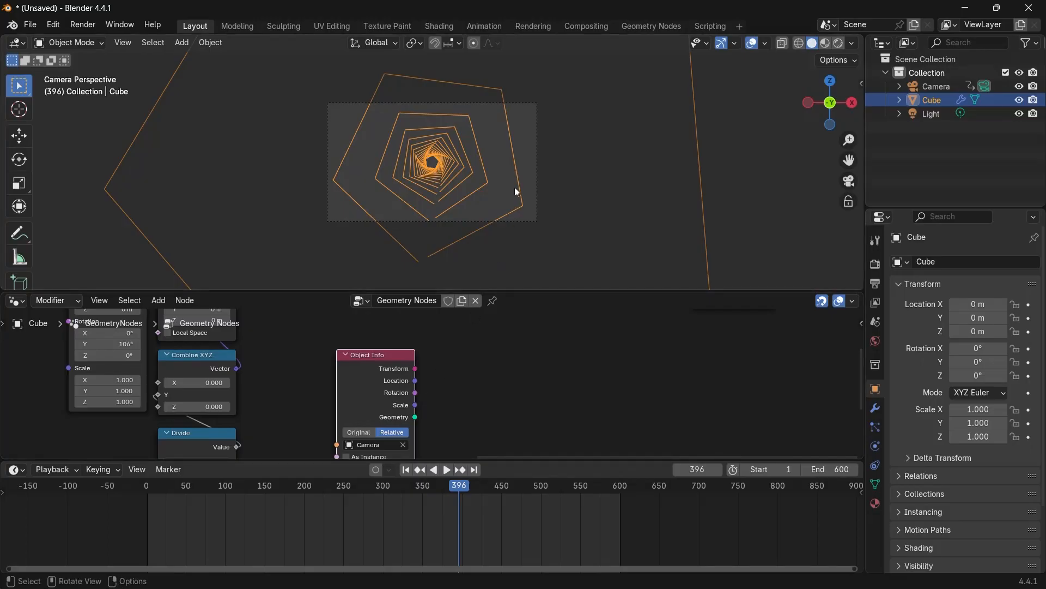
Add a Separate XYZ node and connect the Object Info Location output to its Vector input.
key("shift+a")
type("comb")
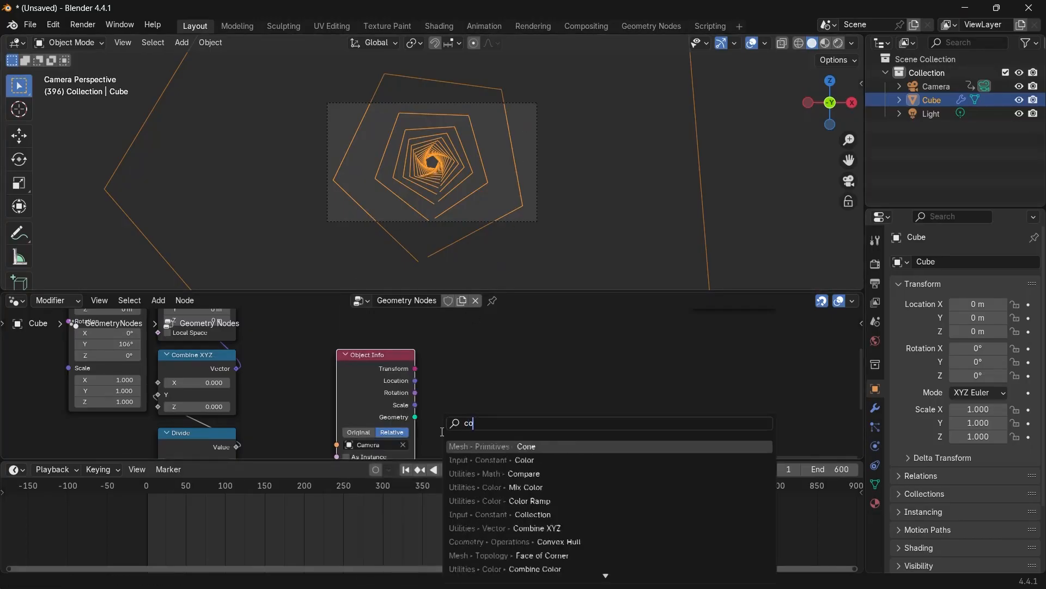
key("BackSpace")
key("BackSpace")
key("BackSpace")
key("BackSpace")
type("sepa")
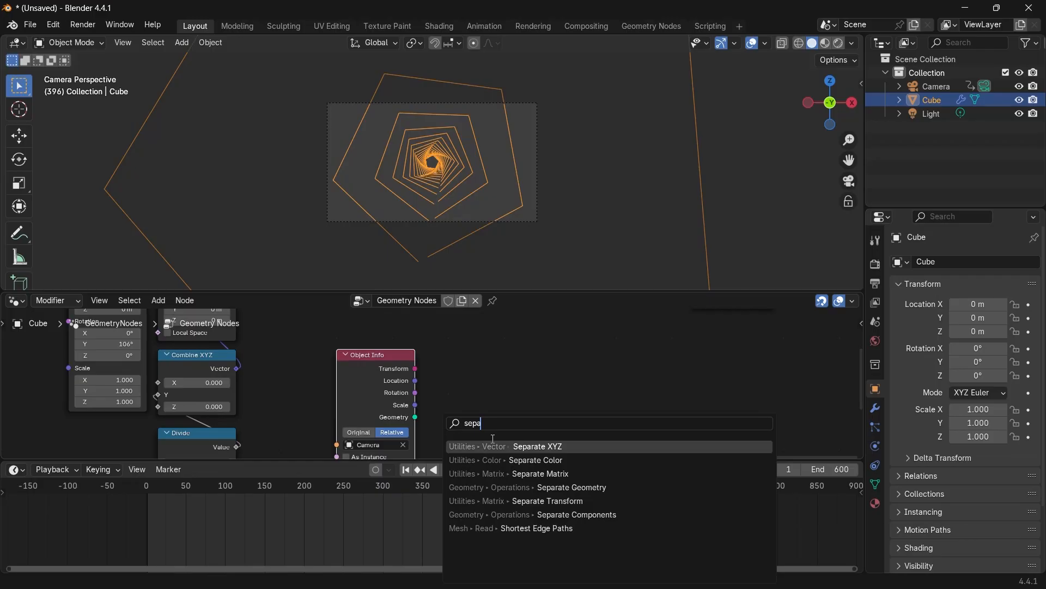
key("Return")
left_click_drag(415, 380, 449, 376)
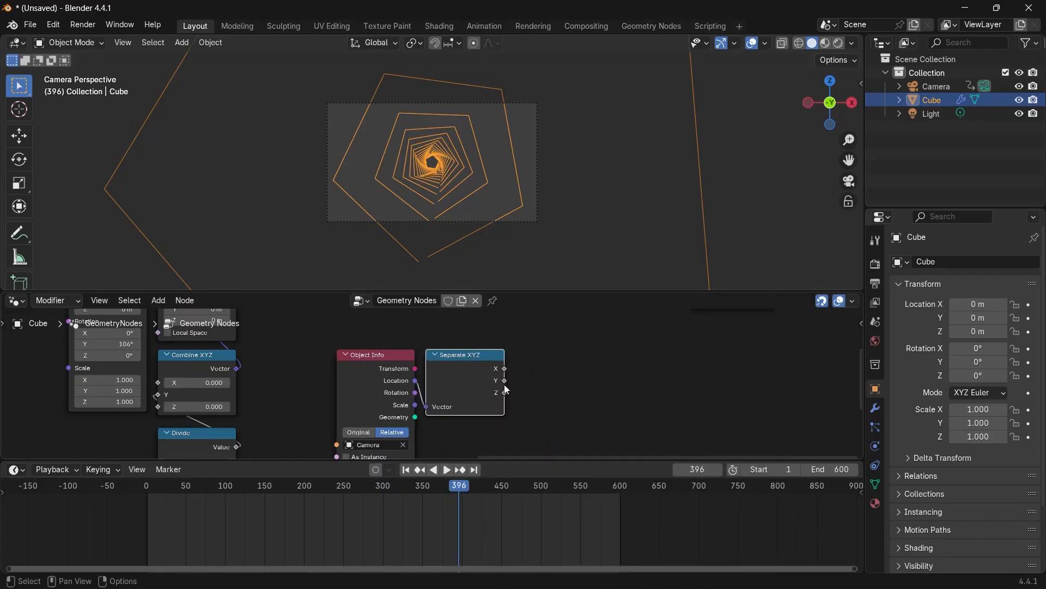
Add a Position input node near the Object Info node.
scroll(528, 376, "down", 5)
middle_click_drag(529, 376, 447, 418)
scroll(447, 418, "up", 2)
middle_click_drag(451, 200, 324, 184)
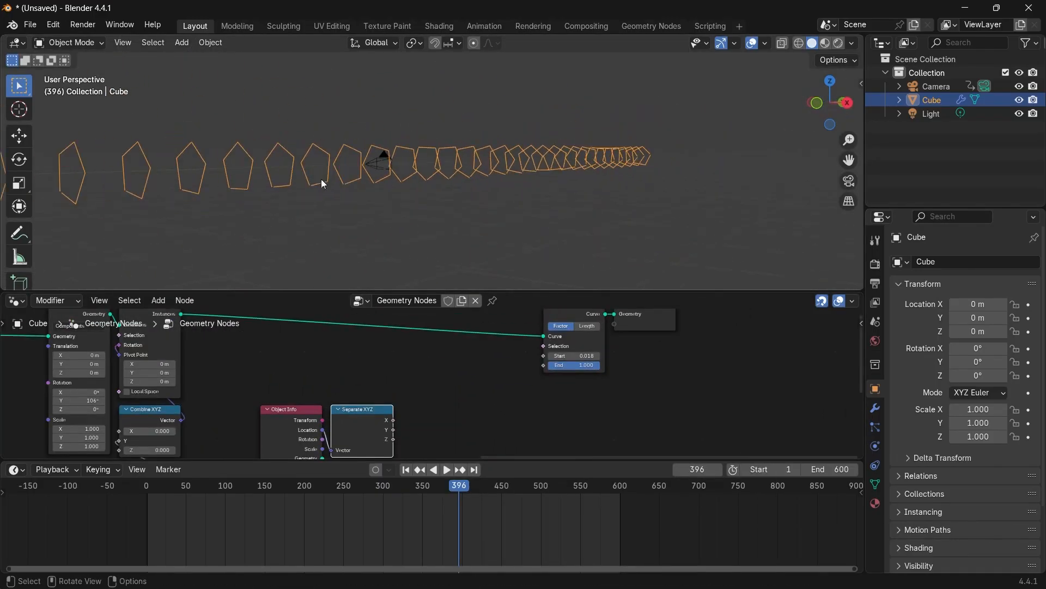
scroll(446, 392, "up", 1)
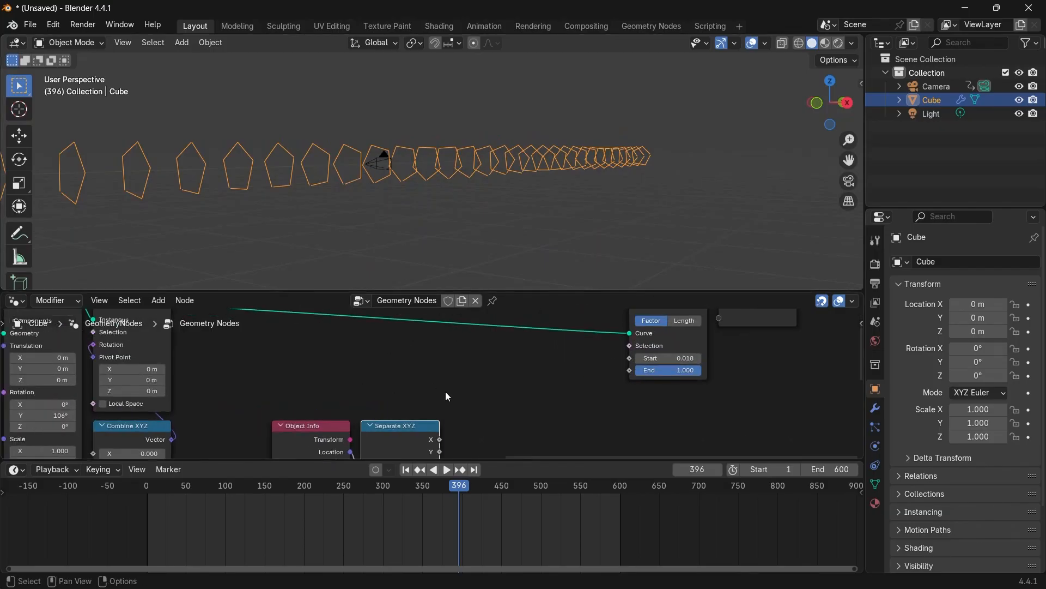
key("shift+a")
mouse_move(446, 391)
type("posiio")
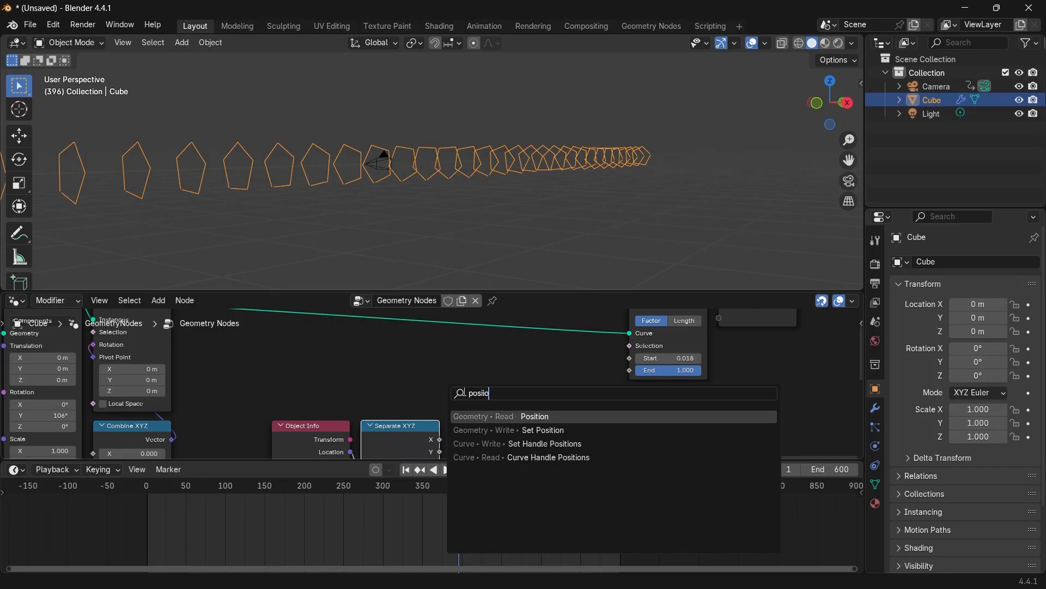
left_click(528, 417)
left_click(288, 379)
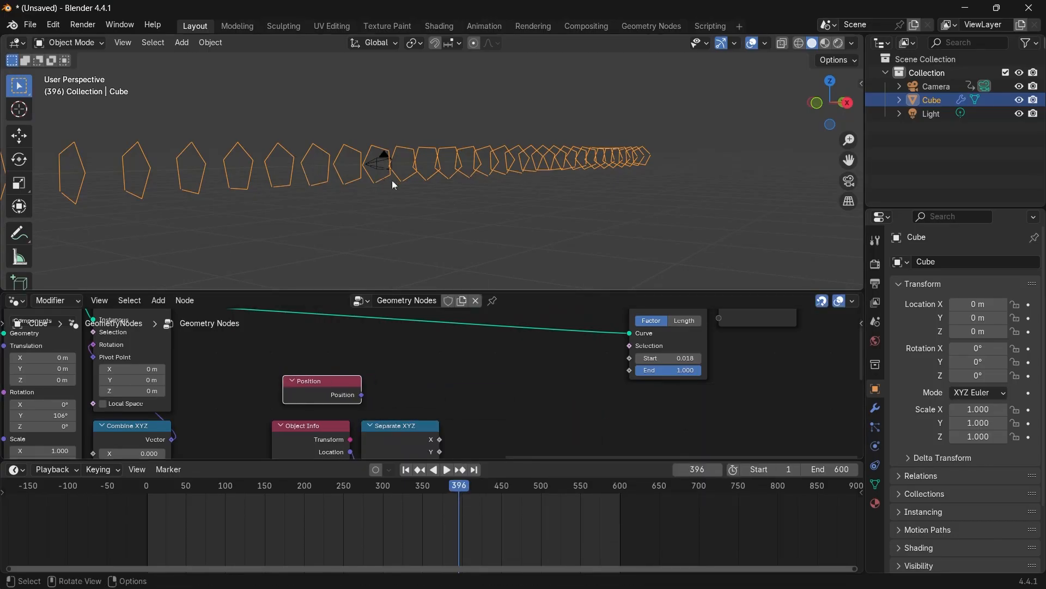
Connect the Position output to a second Separate XYZ node placed above the first.
scroll(374, 352, "up", 1)
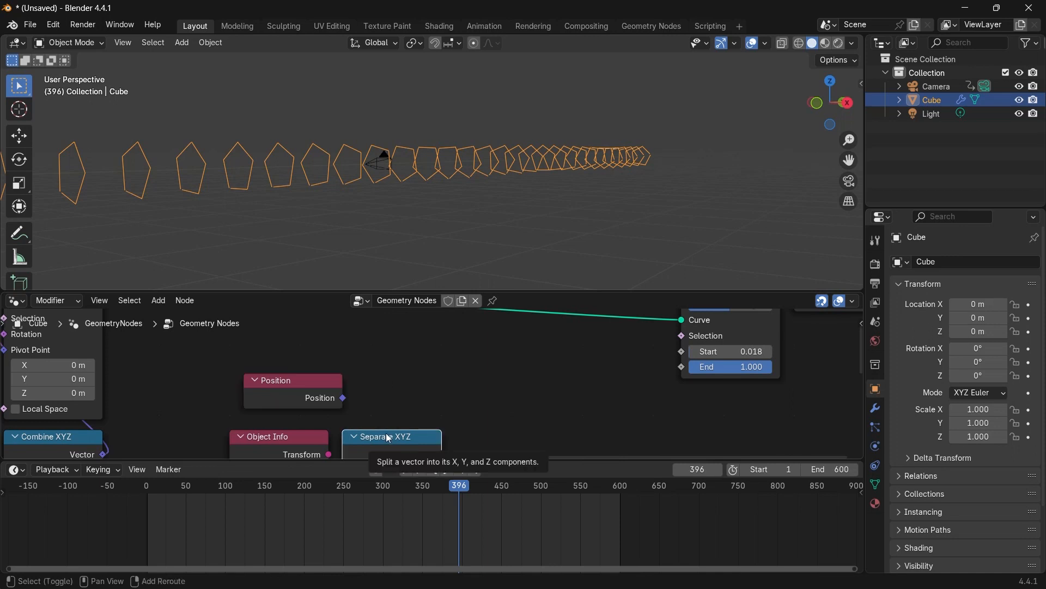
left_click_drag(389, 437, 402, 336)
left_click_drag(345, 438, 381, 410)
scroll(380, 410, "down", 6)
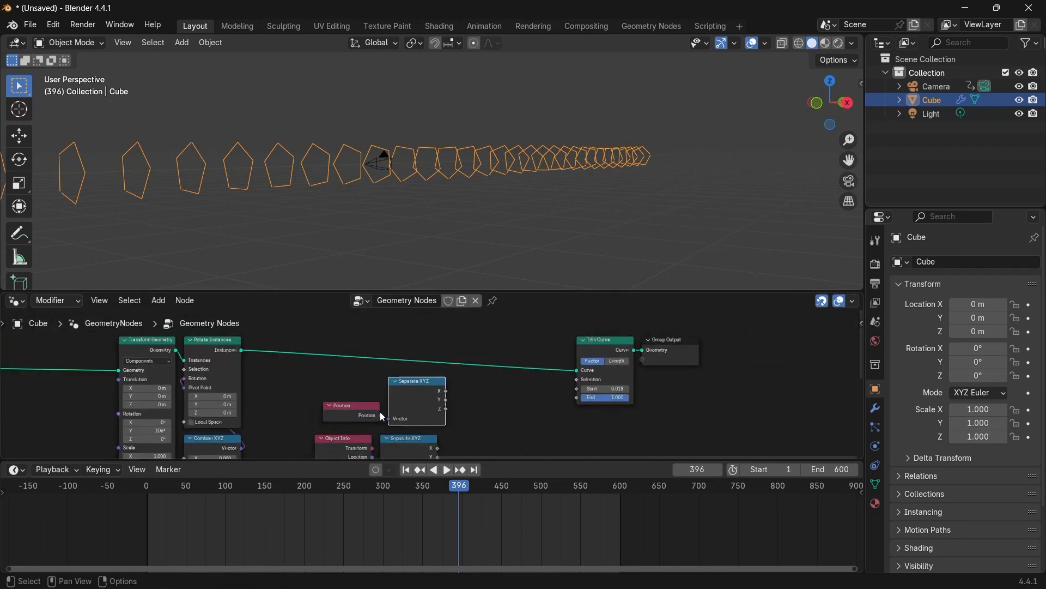
middle_click_drag(379, 409, 360, 368)
left_click_drag(318, 350, 429, 452)
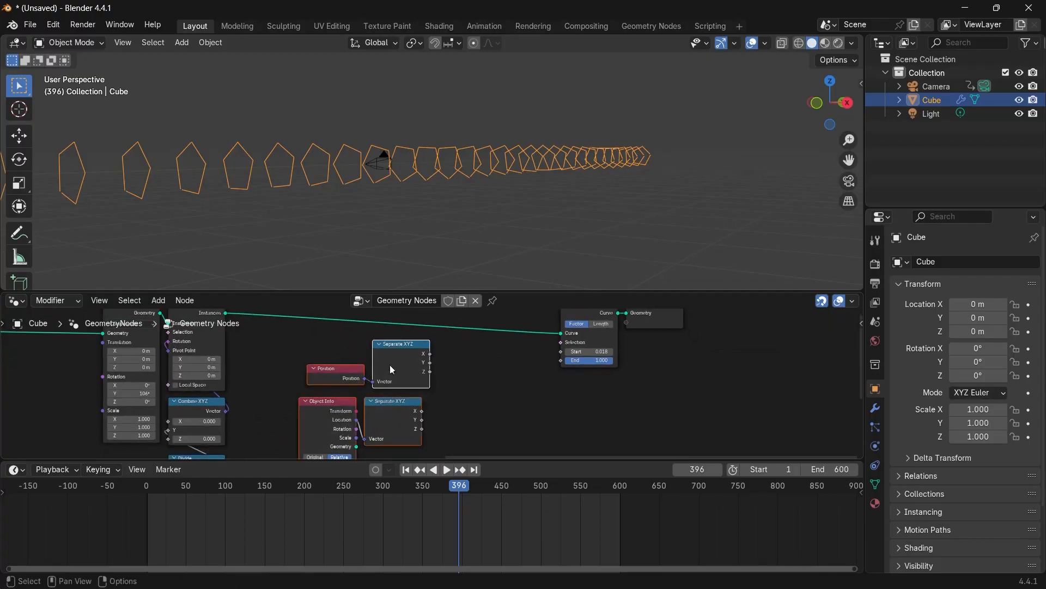
middle_click_drag(400, 188, 375, 162)
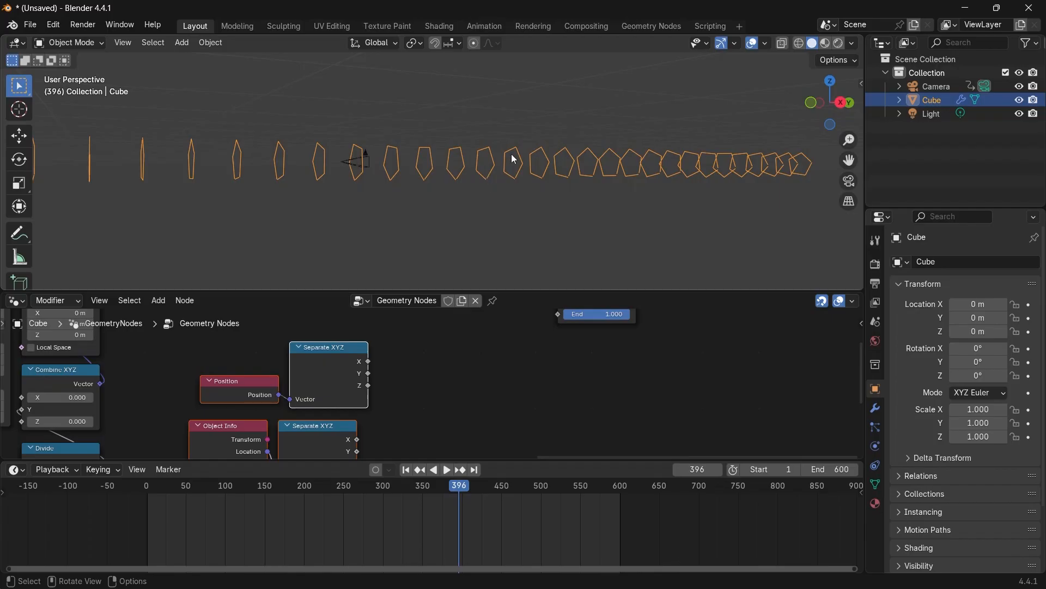
Add a Math node set to Subtract and connect the position's Y component to its first Value.
key("shift+a")
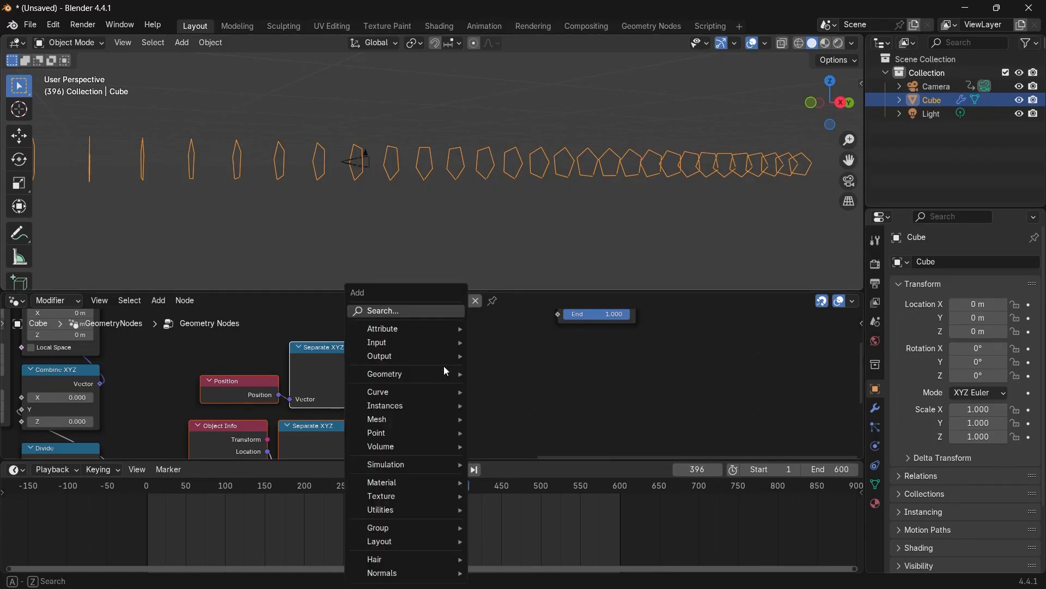
type("add")
key("Return")
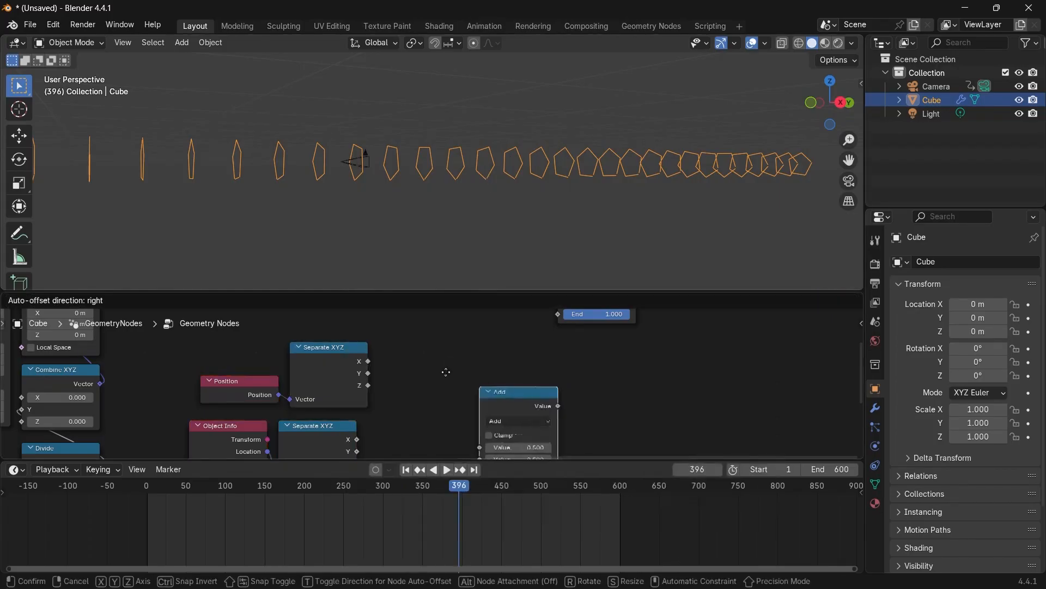
left_click(437, 390)
left_click(438, 391)
left_click(430, 403)
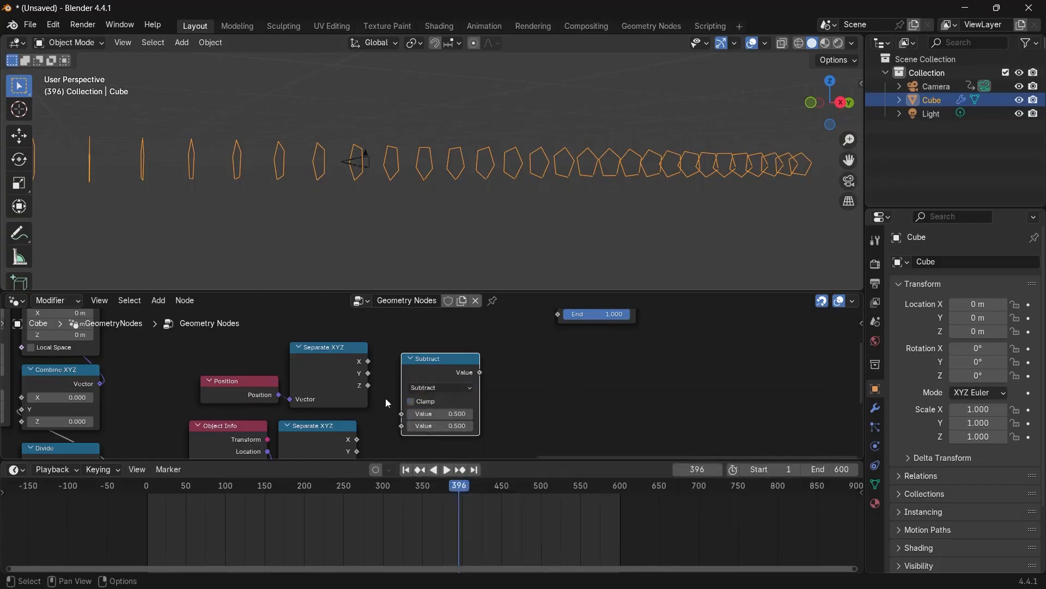
left_click_drag(370, 375, 402, 414)
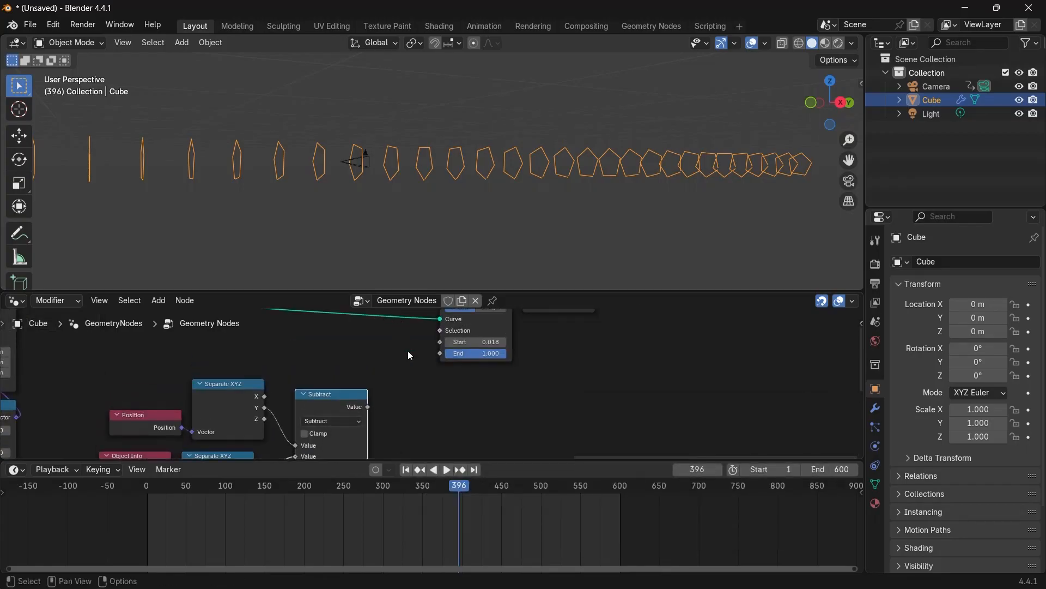
Connect the Subtract output to the Trim Curve node's Start input.
scroll(404, 371, "down", 4)
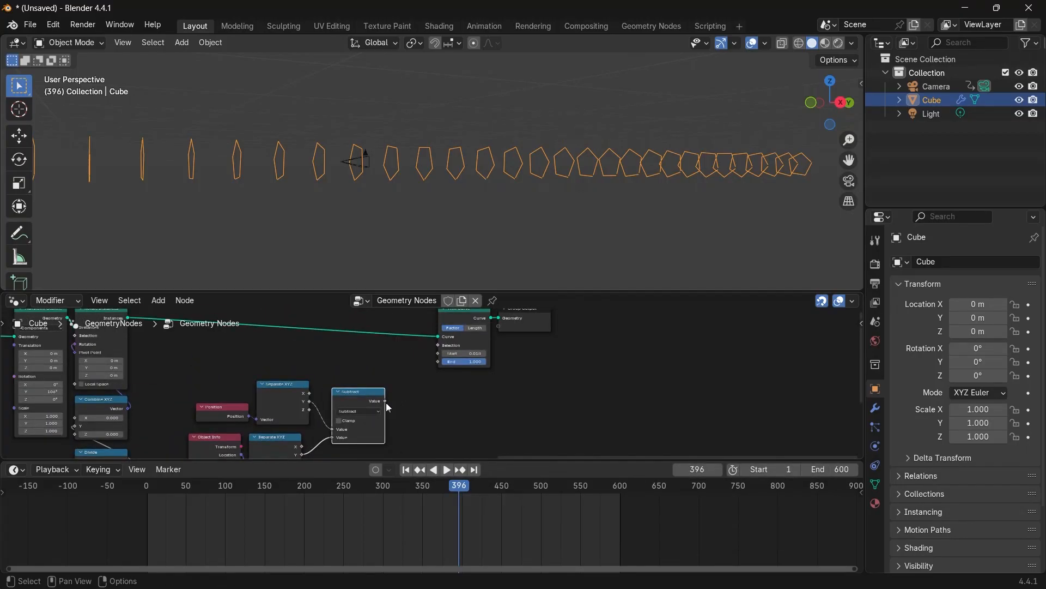
scroll(420, 389, "up", 2)
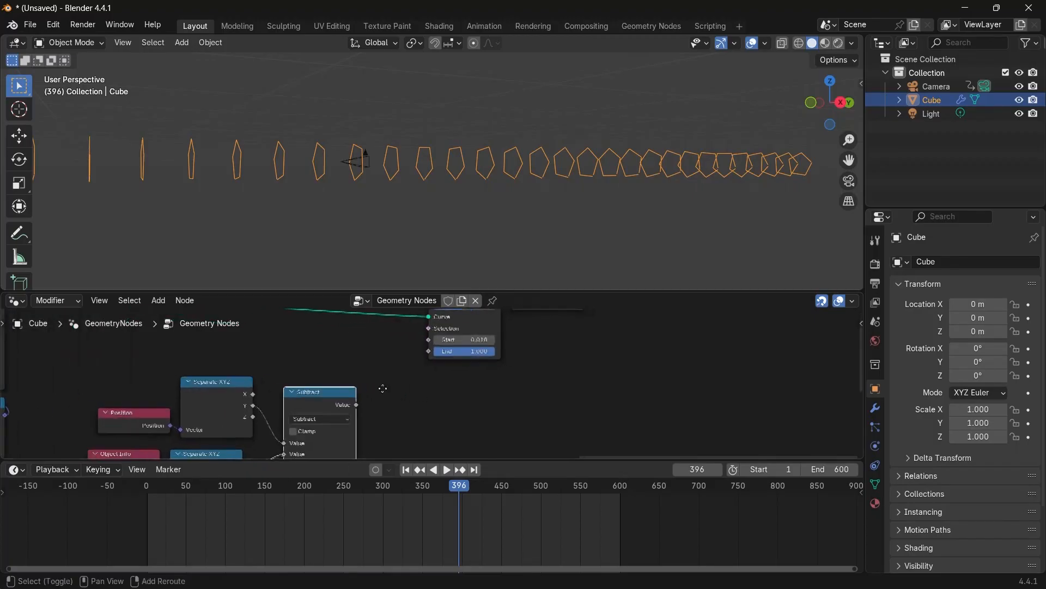
left_click_drag(345, 404, 408, 345)
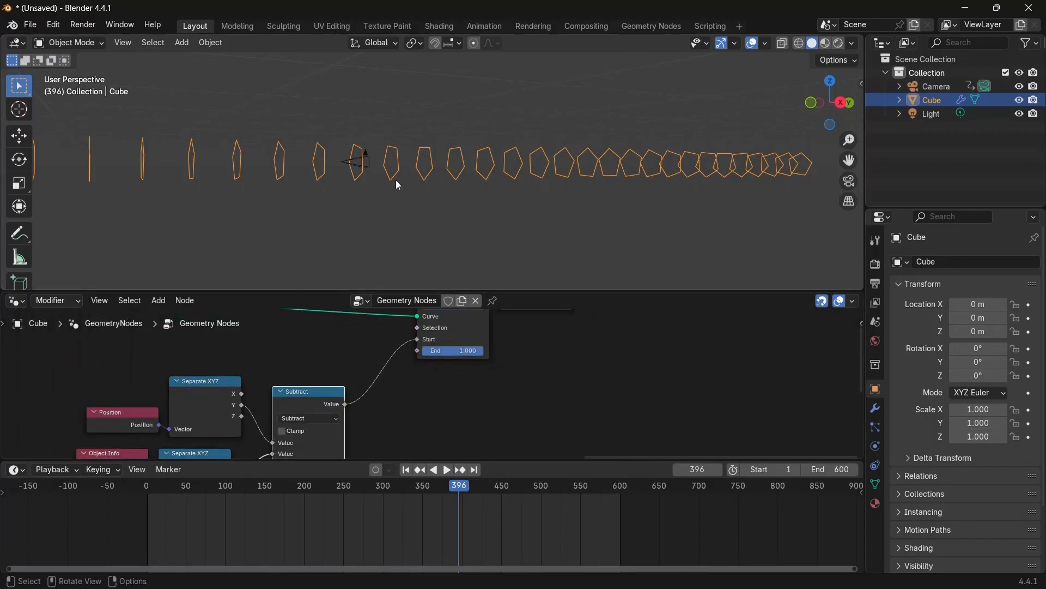
scroll(404, 361, "down", 3)
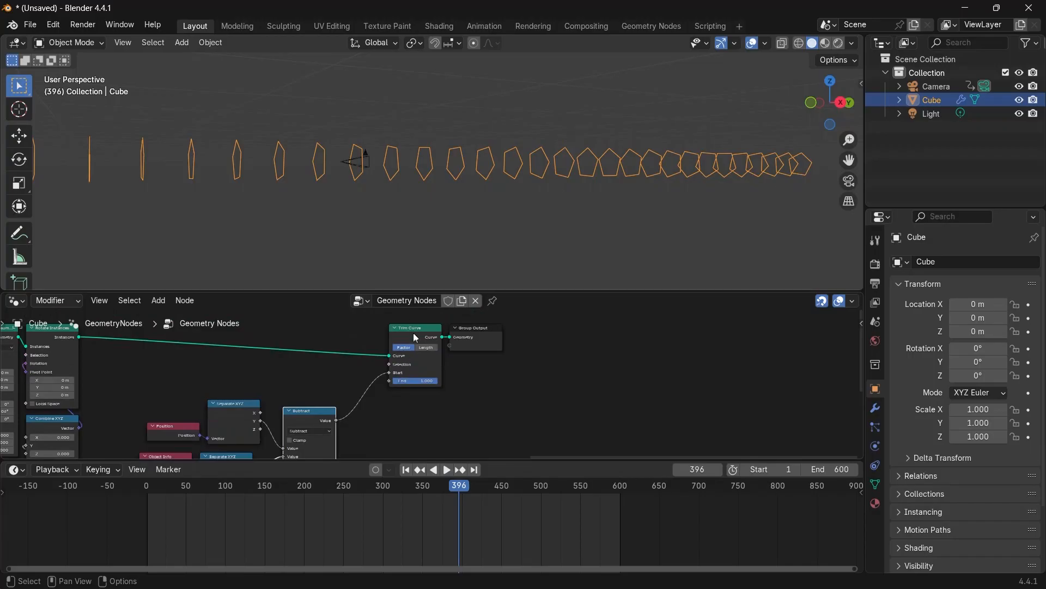
Insert a Realize Instances node between Rotate Instances and Trim Curve and play back the animation.
left_click_drag(413, 334, 587, 334)
scroll(180, 373, "up", 2)
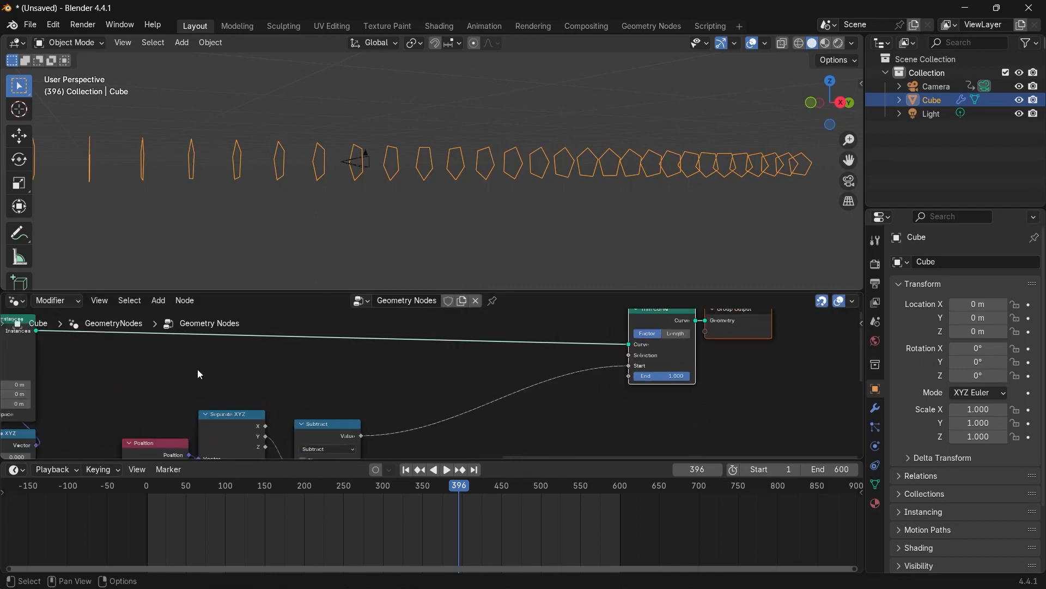
middle_click_drag(200, 374, 269, 374)
key("shift+a")
type("realise")
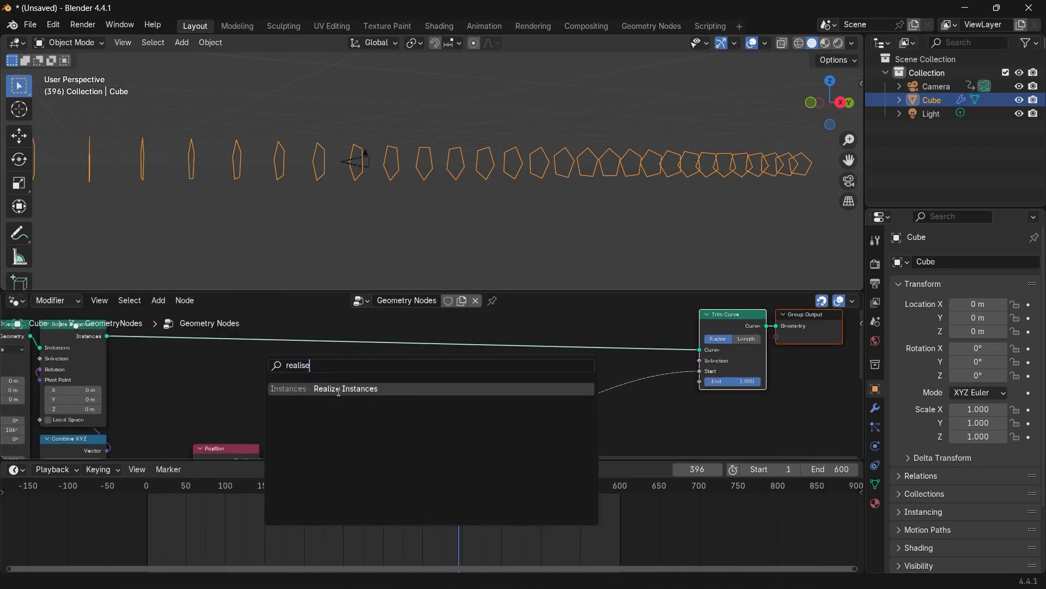
left_click(339, 388)
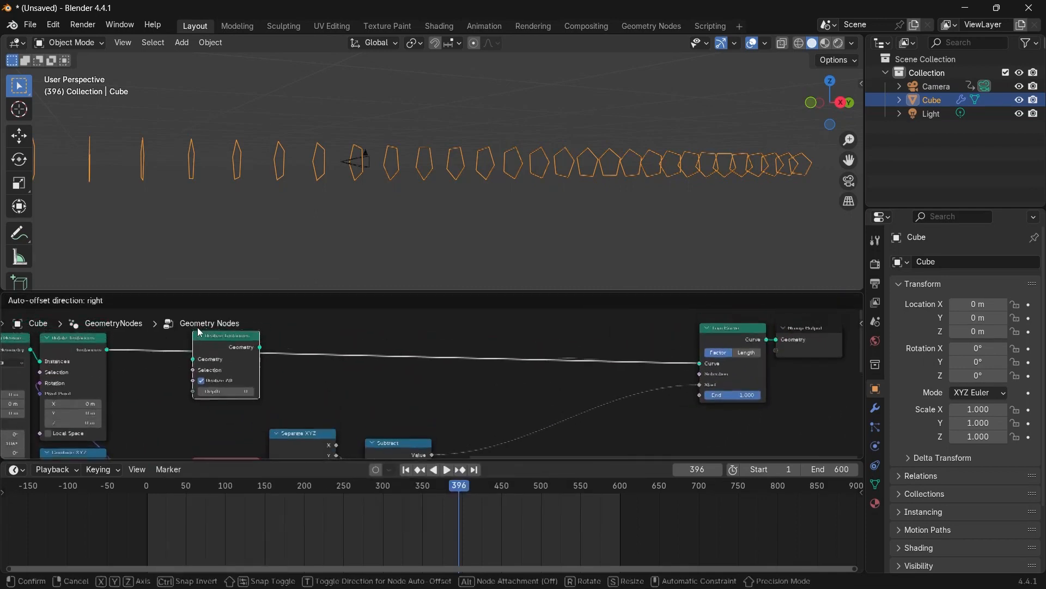
left_click(216, 341)
scroll(400, 169, "down", 3)
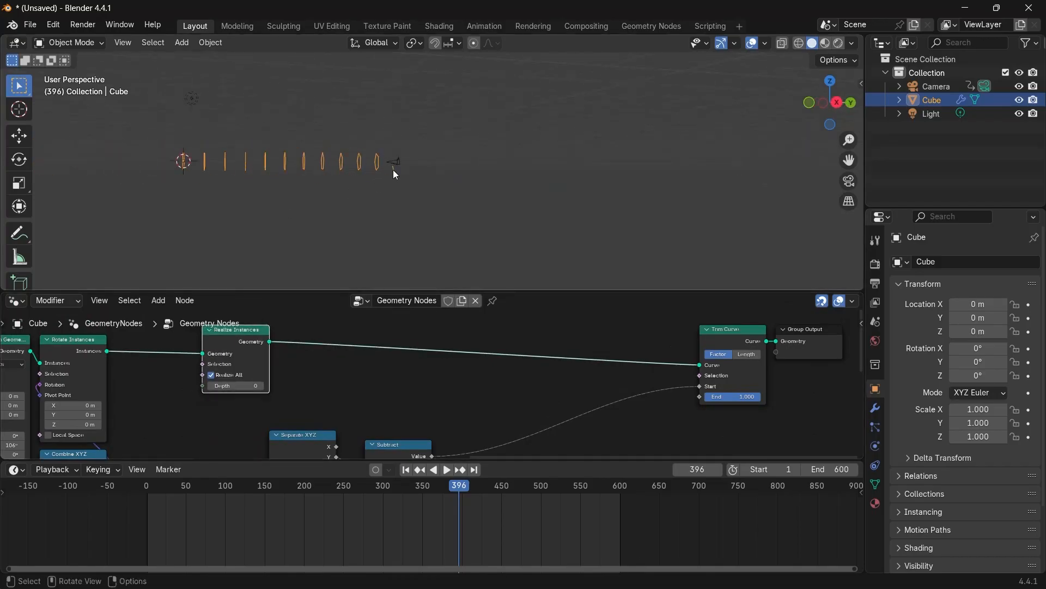
key("space")
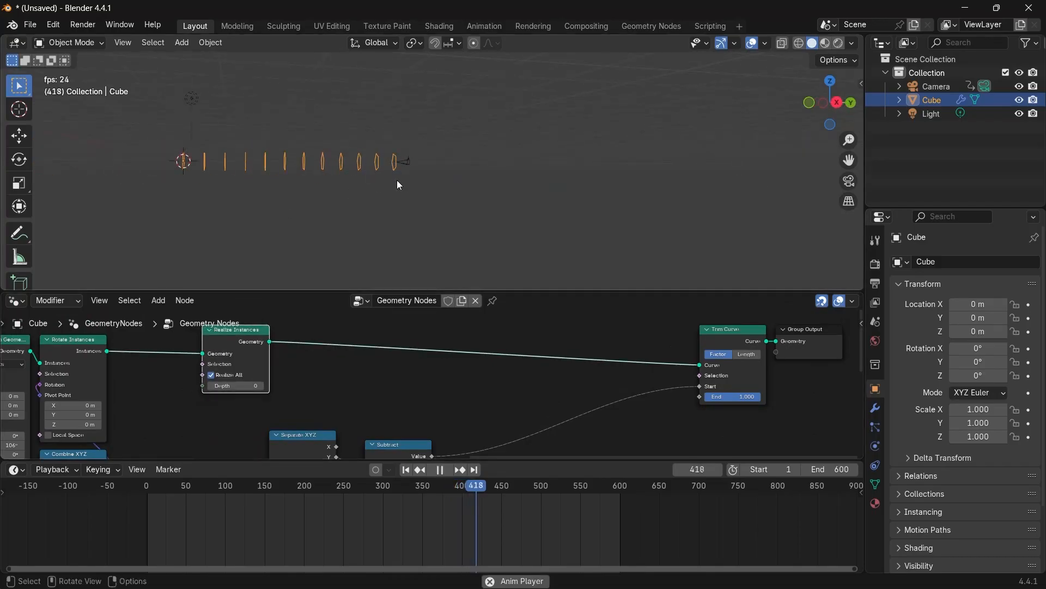
Insert a duplicate Subtract node after the first one and set its second Value to 9.2.
key("space")
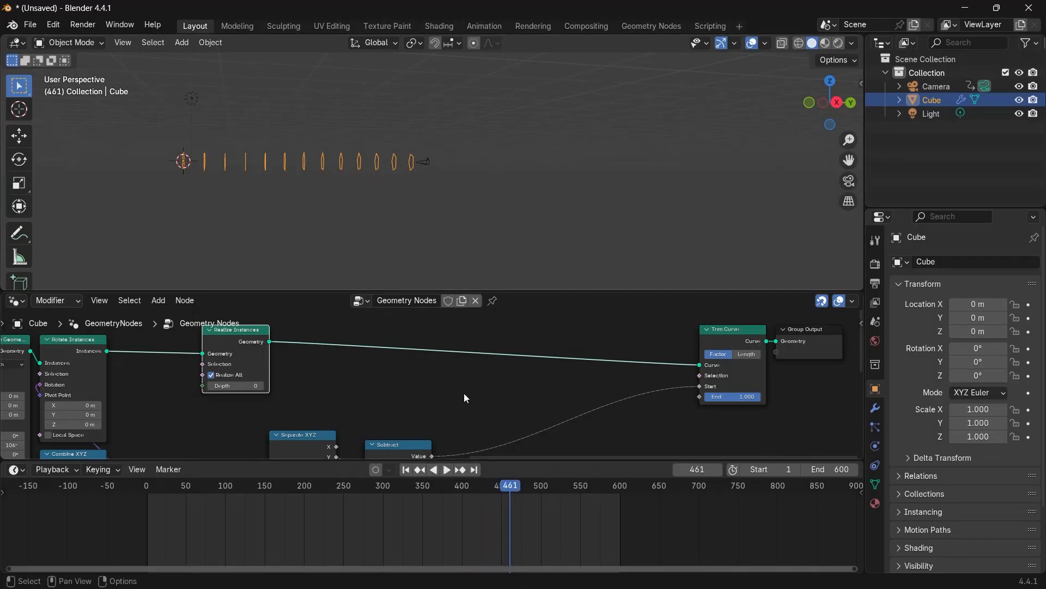
scroll(433, 364, "up", 3)
middle_click_drag(466, 417, 404, 351)
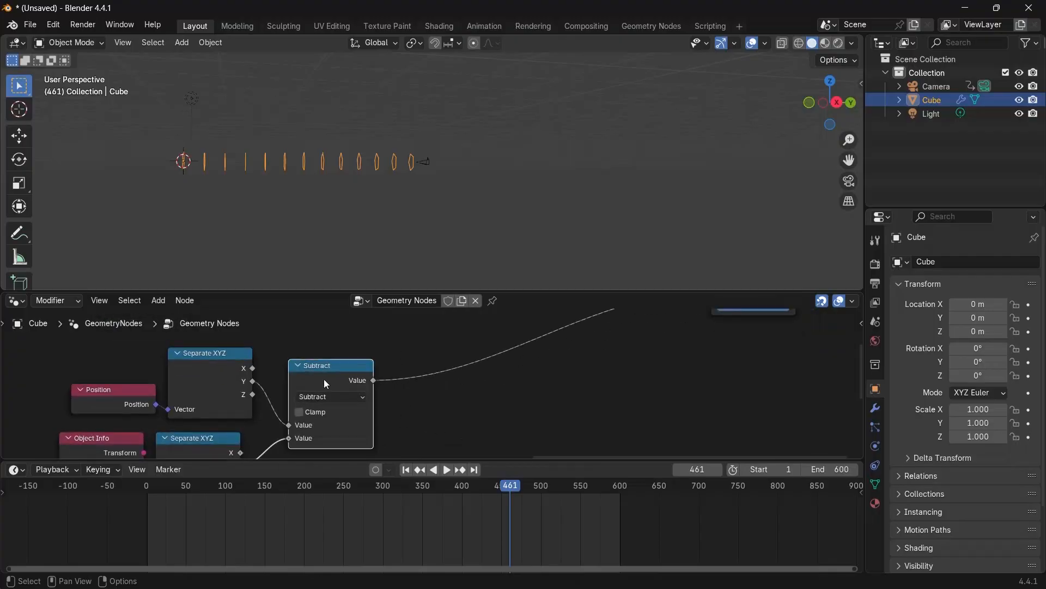
key("shift+d")
left_click(436, 372)
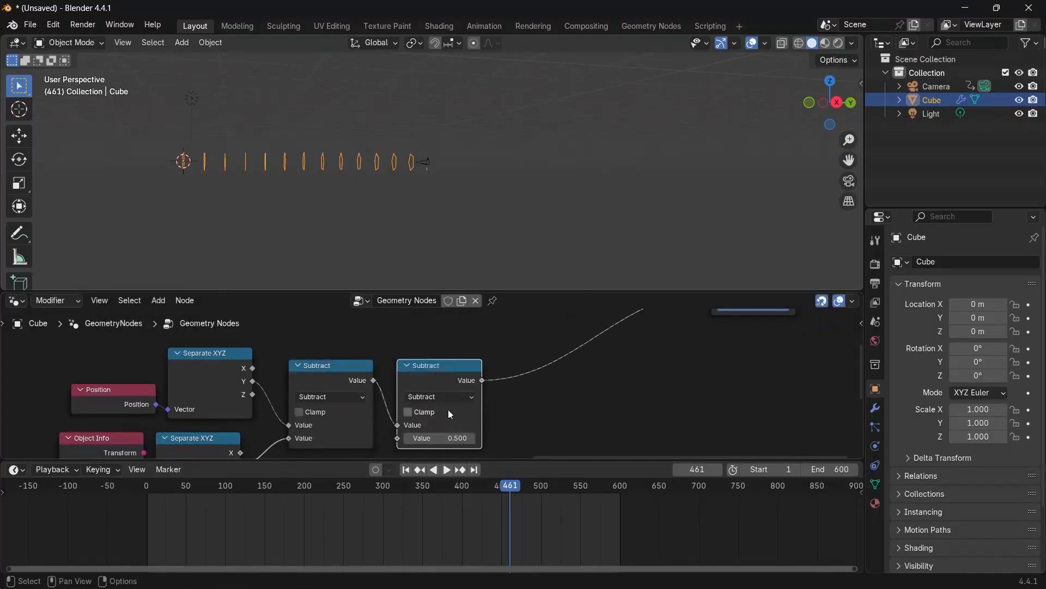
left_click_drag(432, 432, 469, 432)
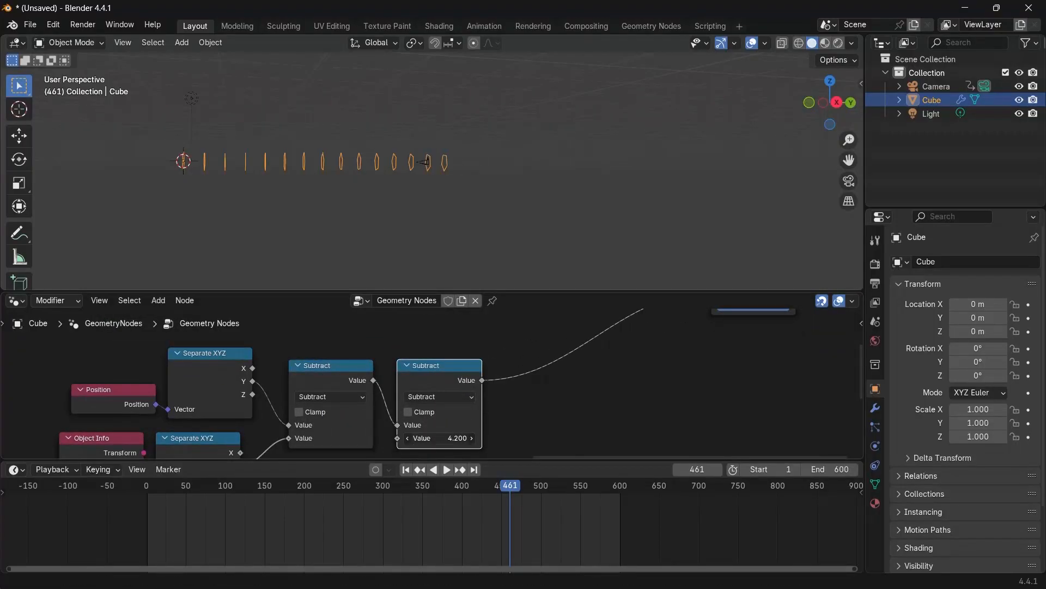
left_click_drag(443, 438, 425, 438)
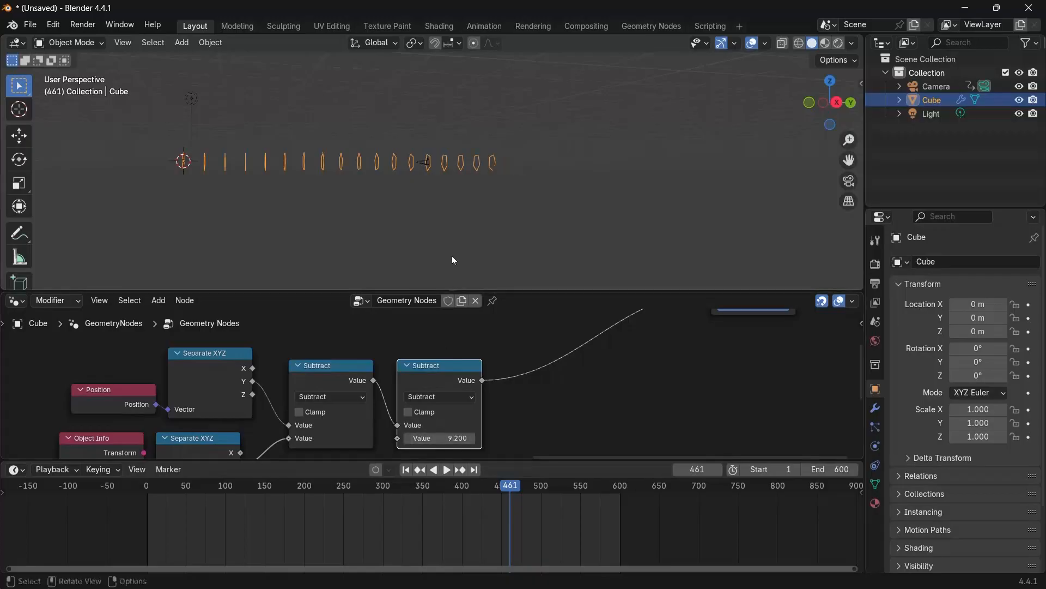
Insert a Math node set to Divide after the second Subtract node and set its divisor to 10.
key("space")
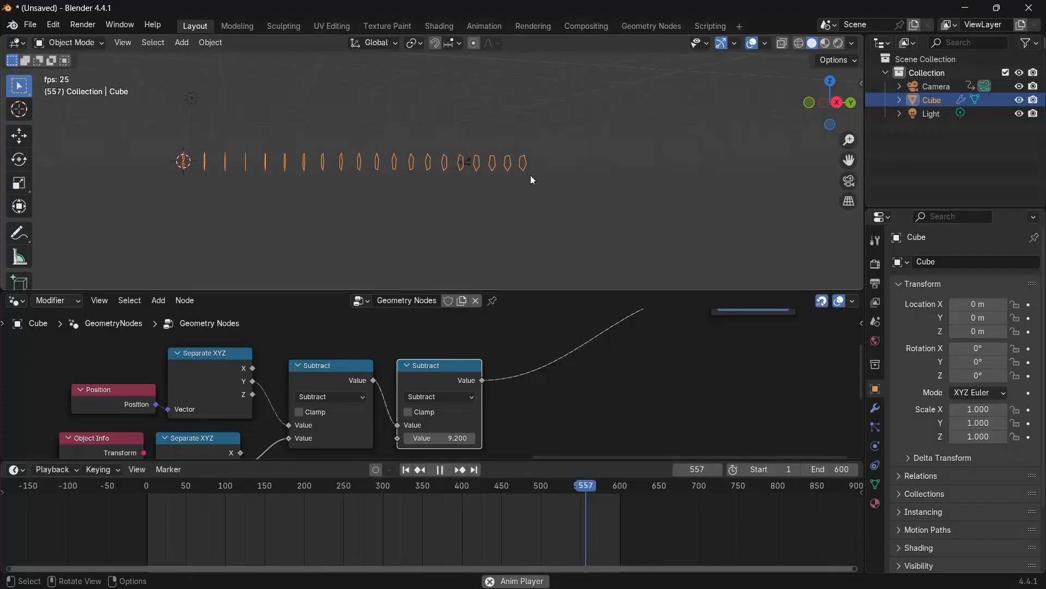
key("space")
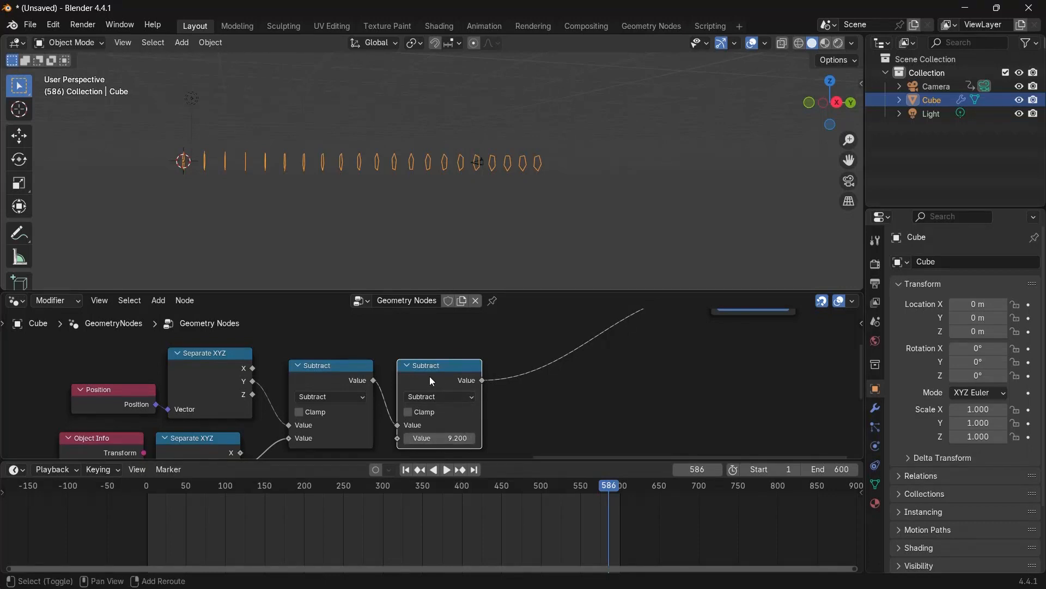
key("shift+d")
left_click(585, 410)
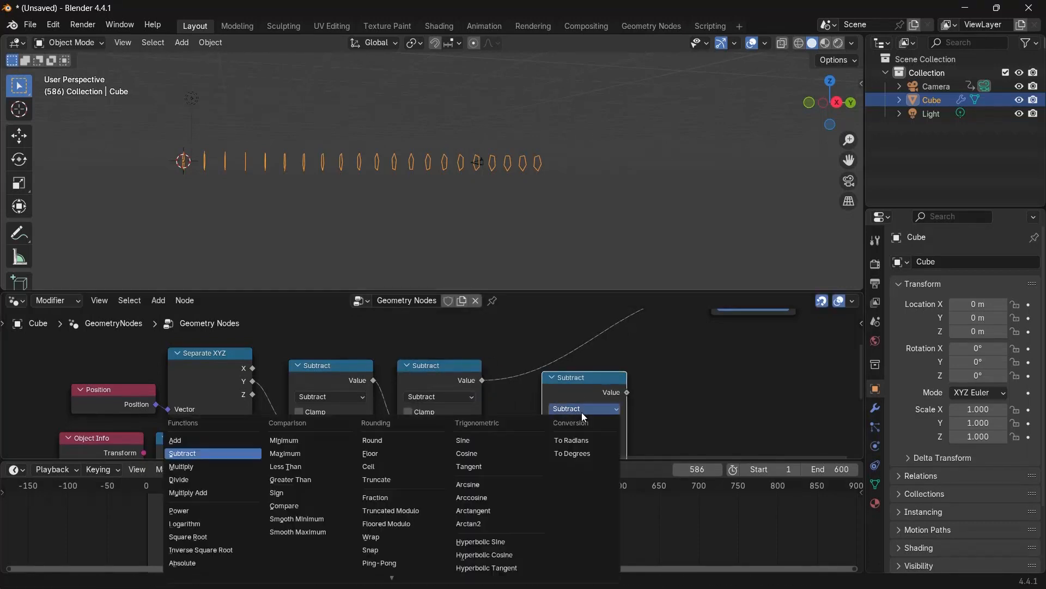
left_click(179, 480)
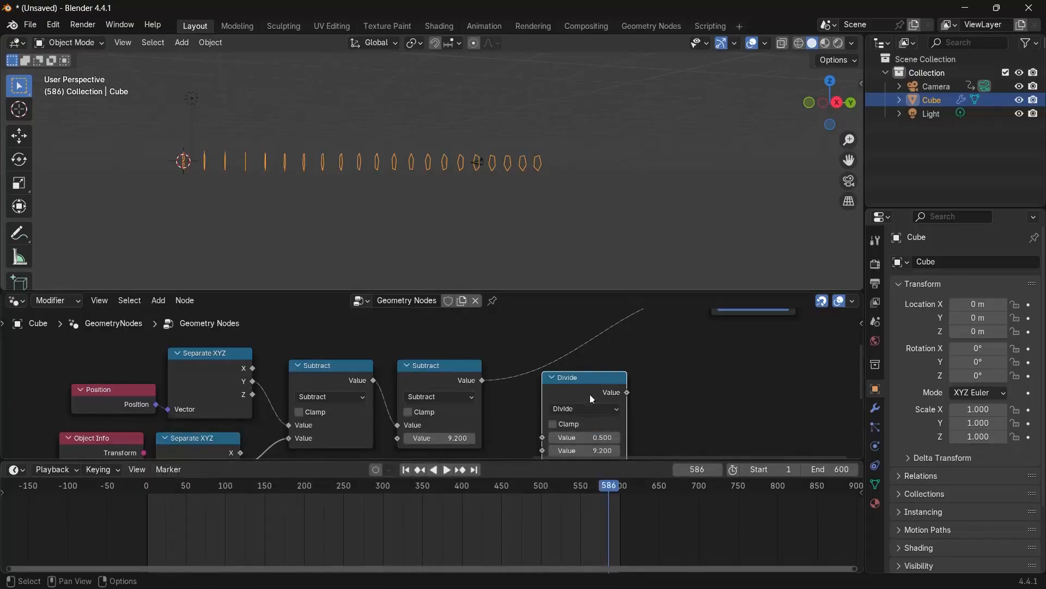
left_click_drag(580, 384, 544, 373)
double_click(546, 436)
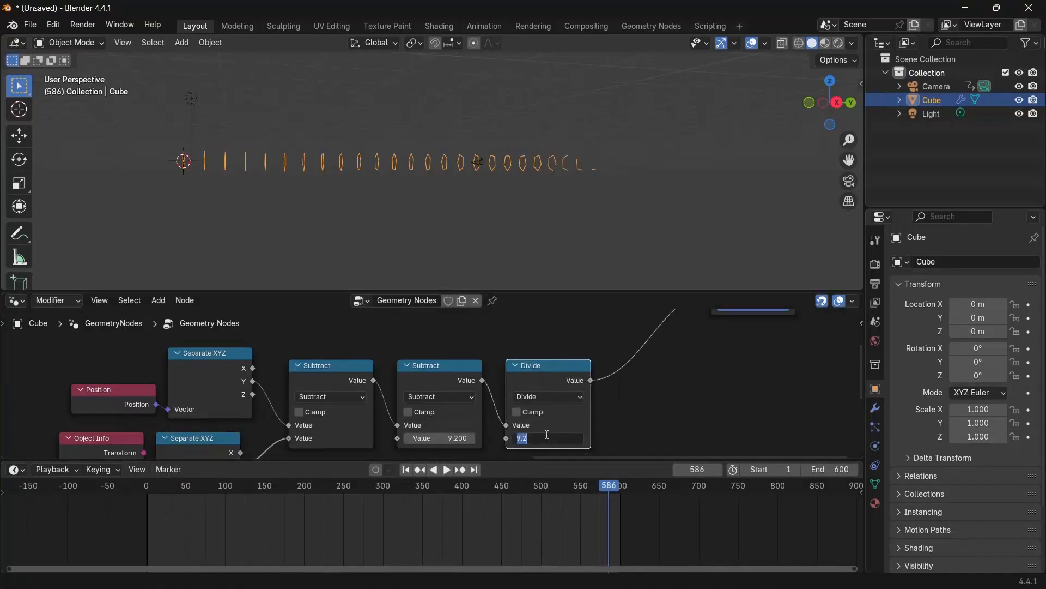
key("Return")
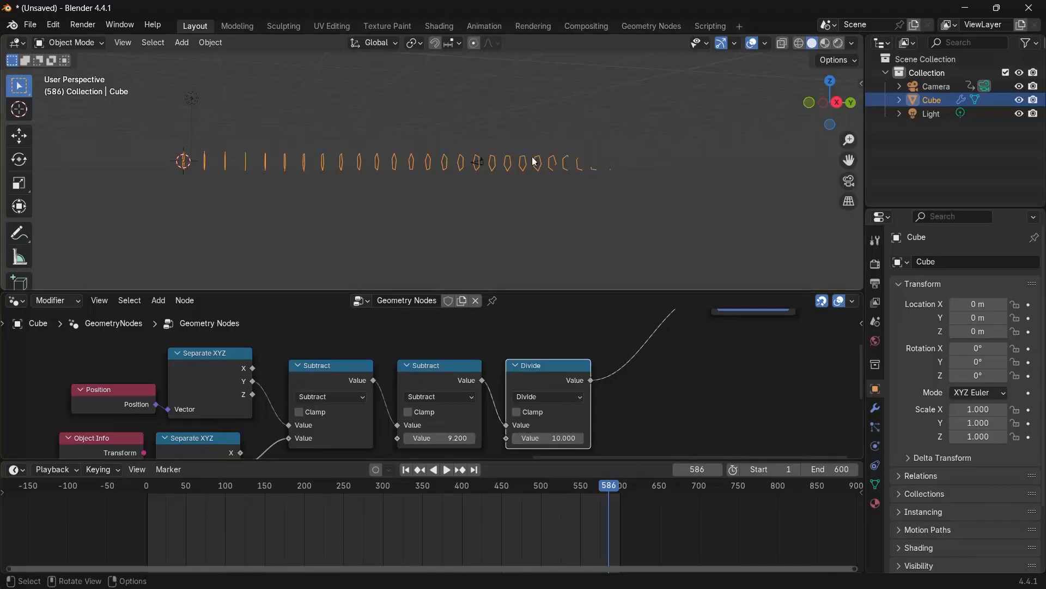
Set the second Subtract node's Value to 2.
double_click(429, 439)
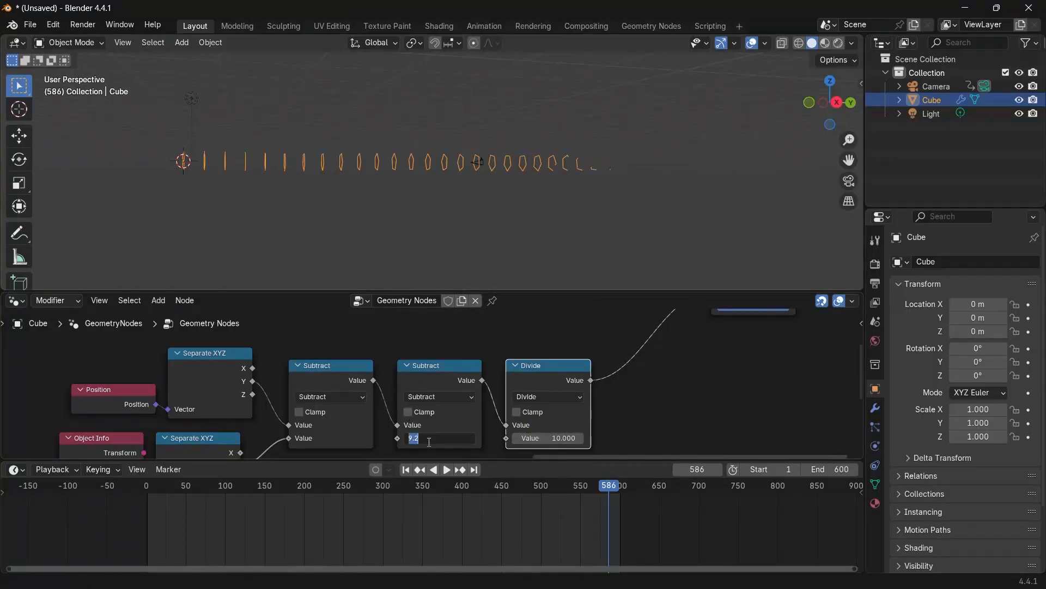
type("2")
key("Return")
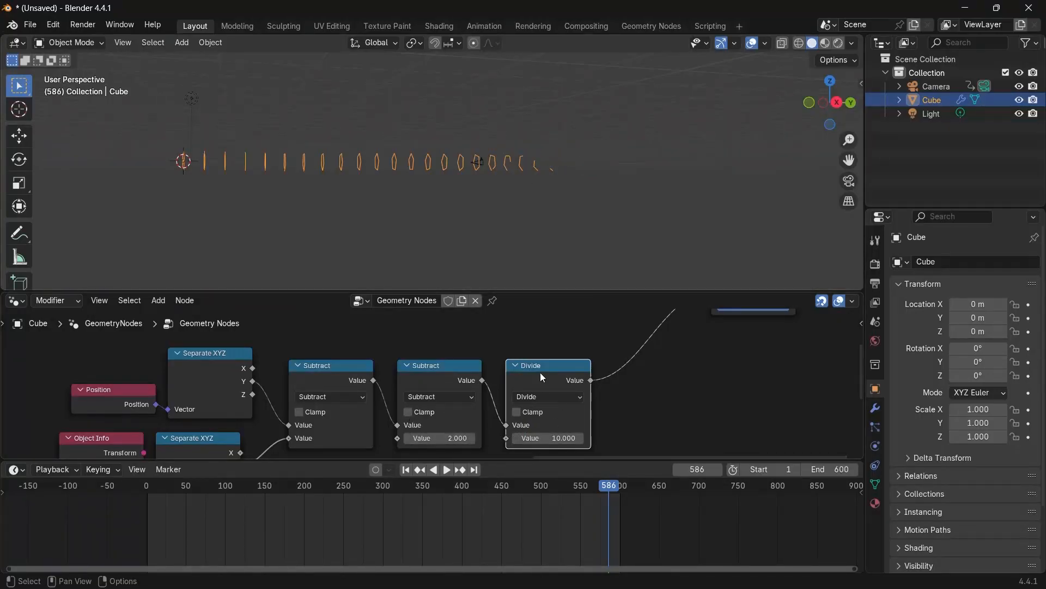
Play back the animation while switching the viewport to the camera view.
key("space")
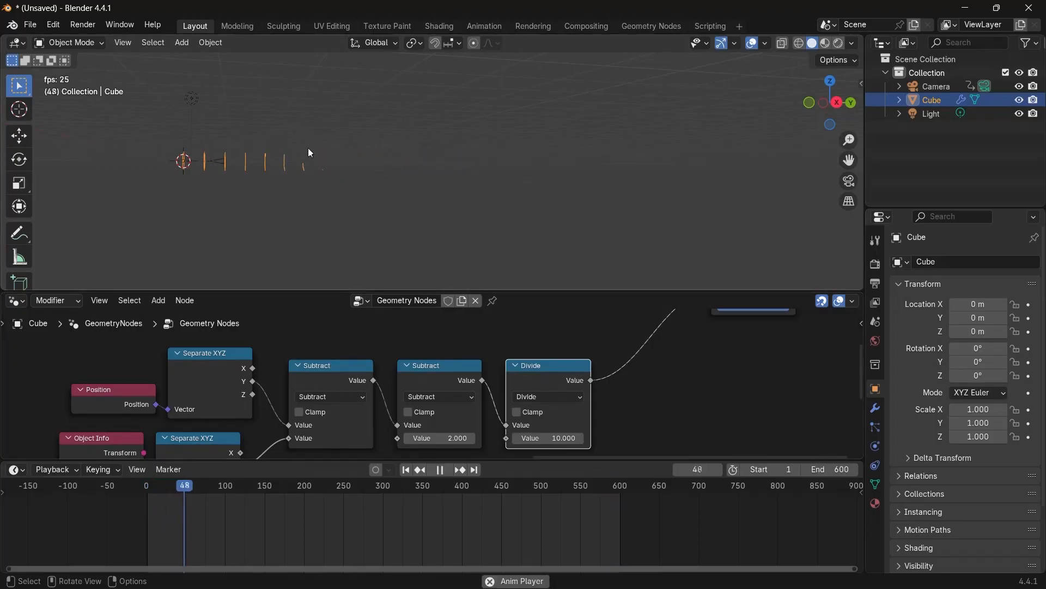
left_click(849, 181)
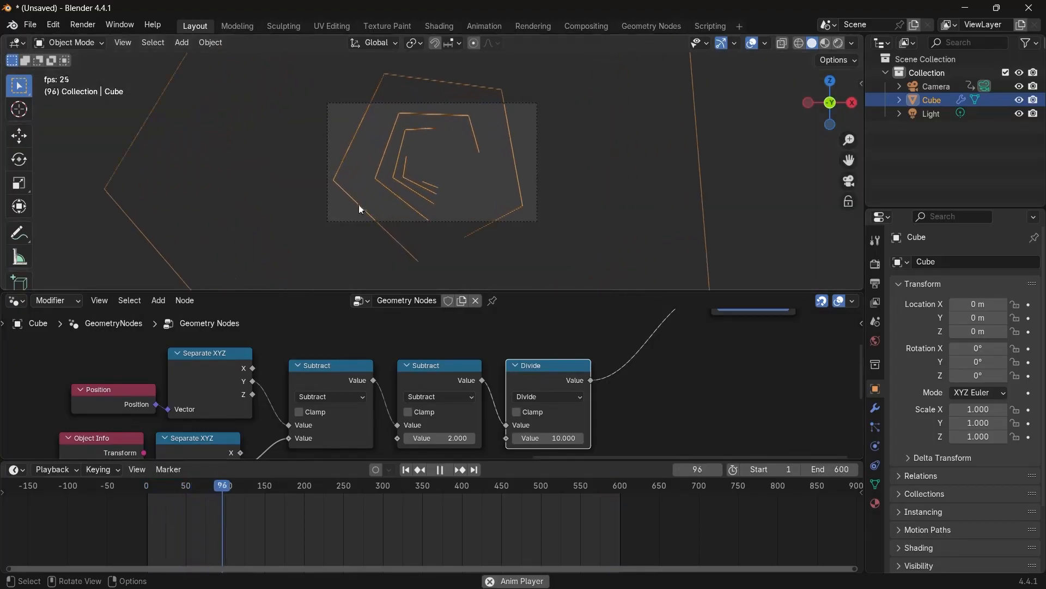
key("space")
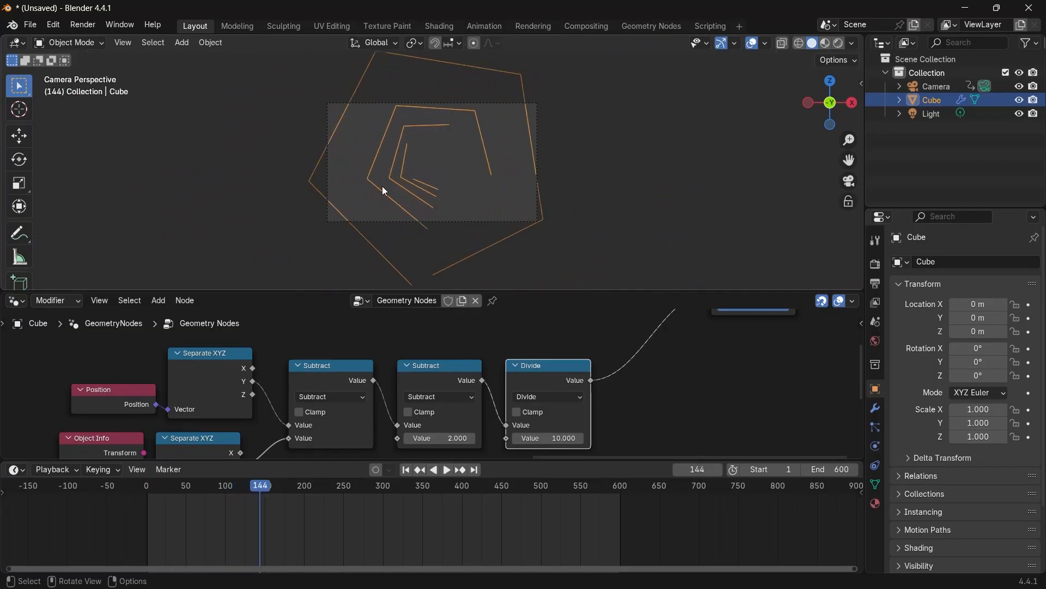
Set the Curve Circle node's radius to 3 m.
scroll(705, 385, "down", 5)
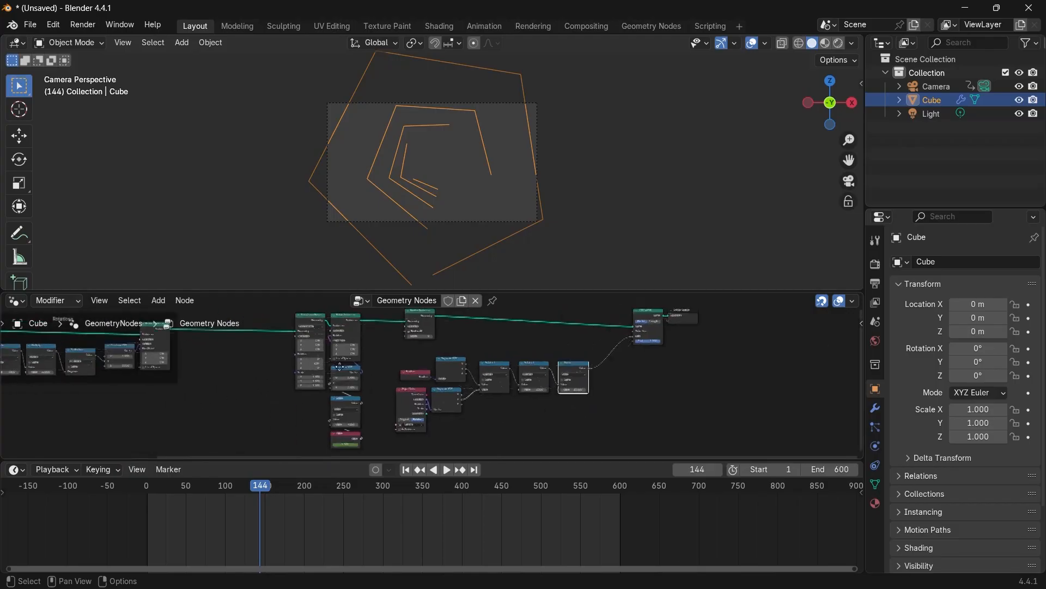
scroll(364, 413, "up", 8)
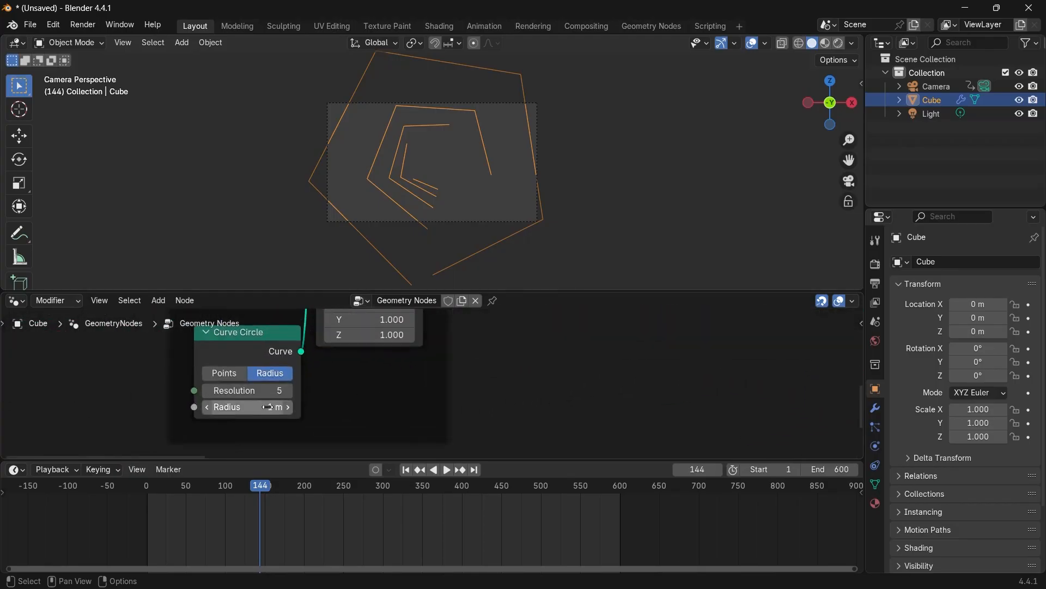
double_click(254, 408)
type("3")
key("Return")
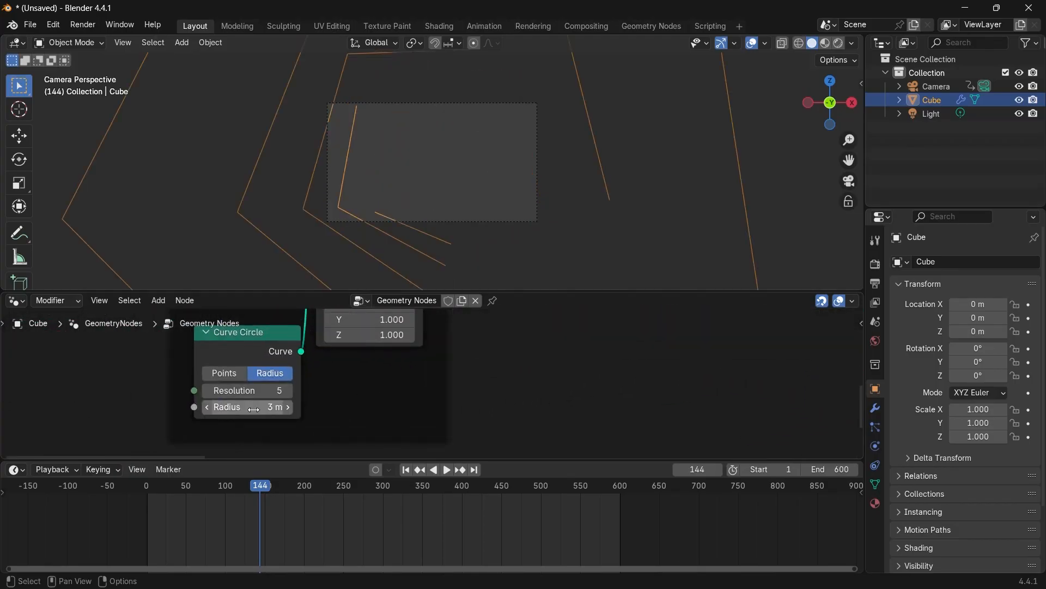
Select the camera and set its focal length to 12 mm.
key("space")
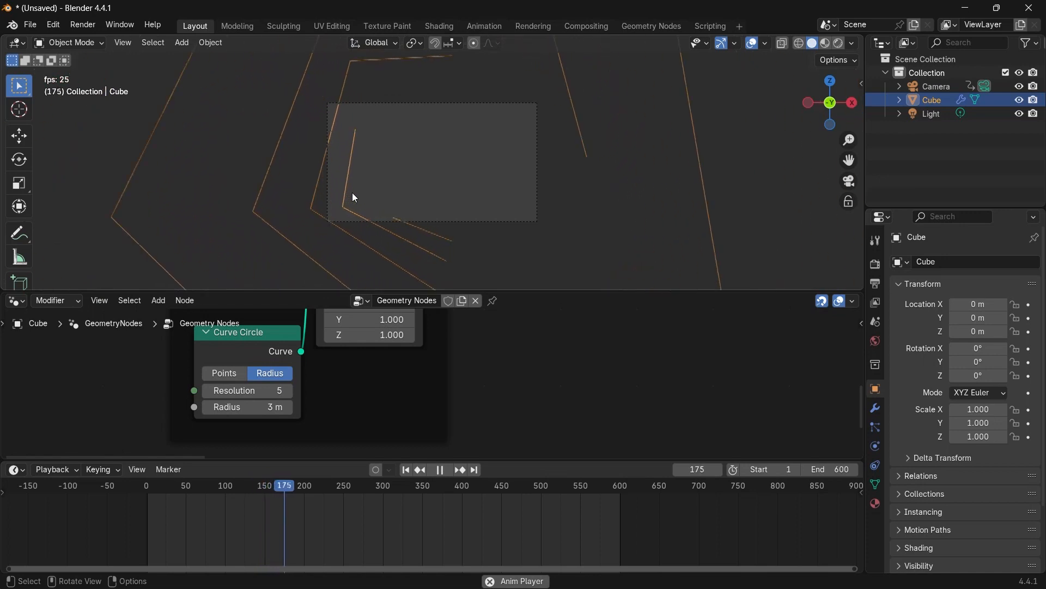
key("space")
left_click(537, 182)
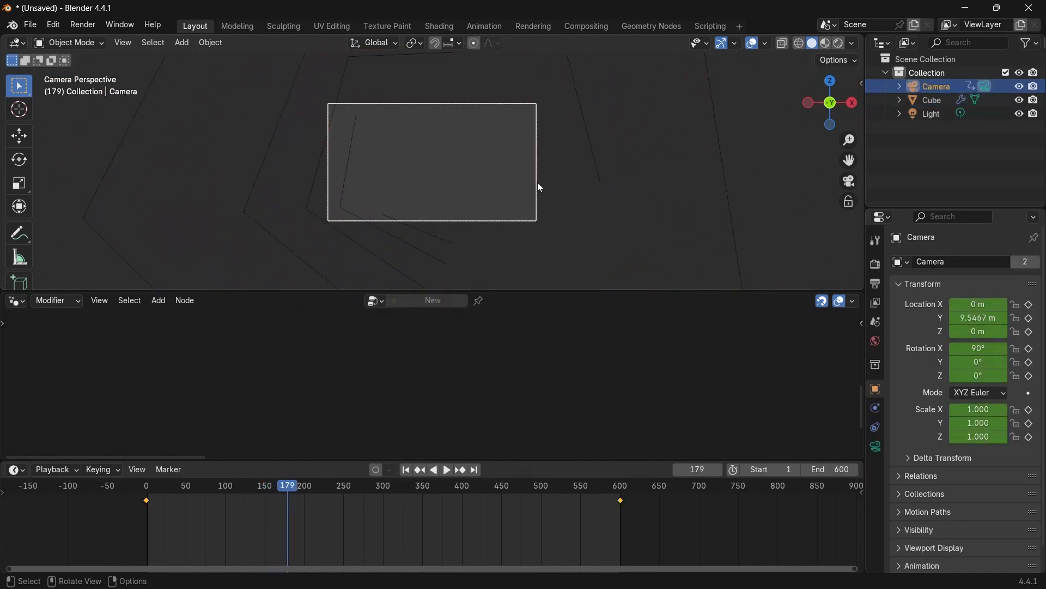
left_click(877, 447)
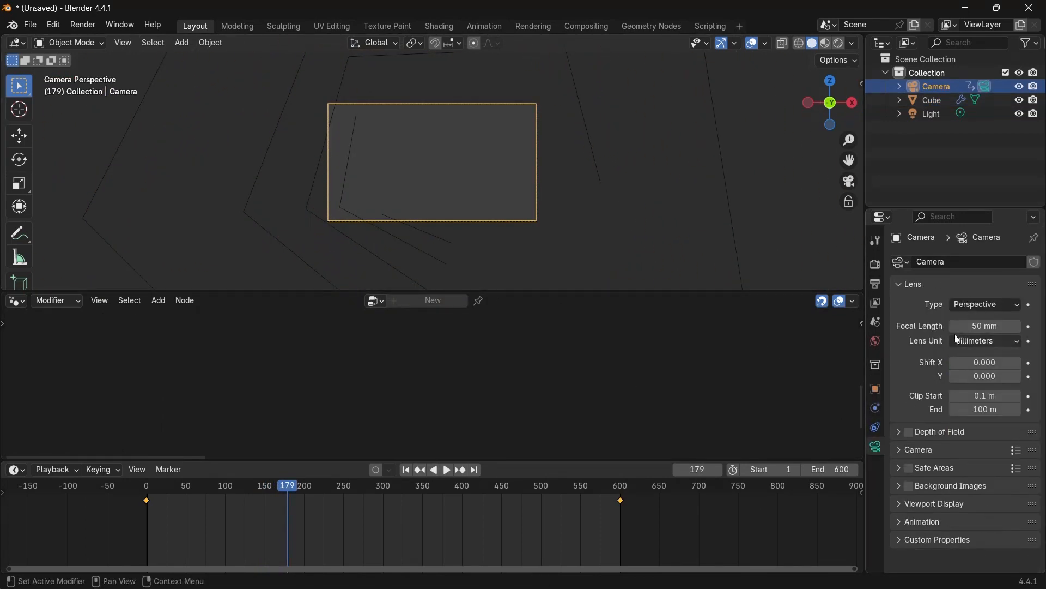
key("Return")
key("Home")
Play back the animation to review the shot through the camera.
key("space")
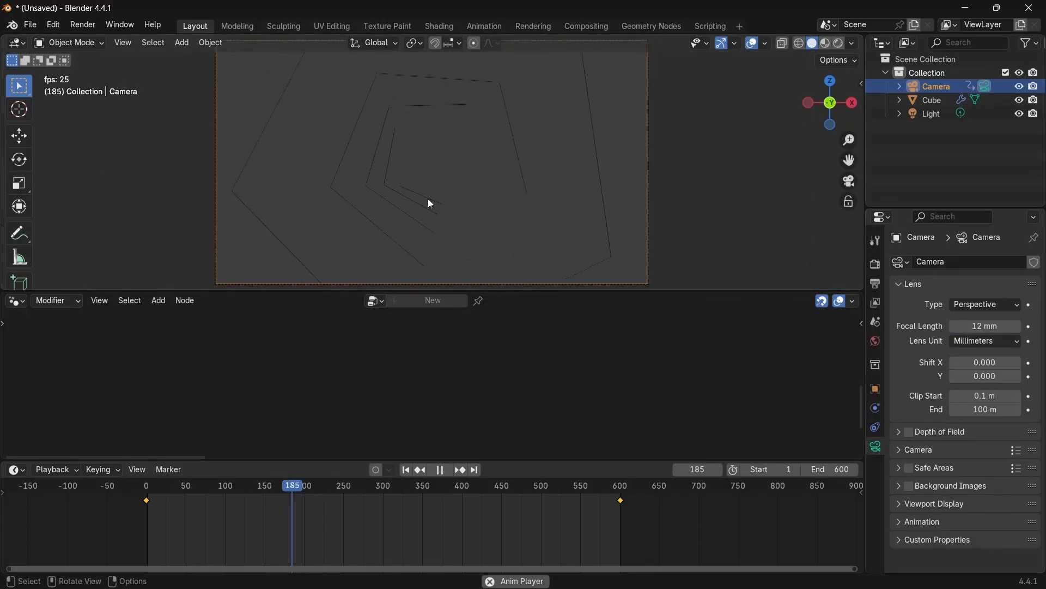
scroll(436, 200, "down", 1)
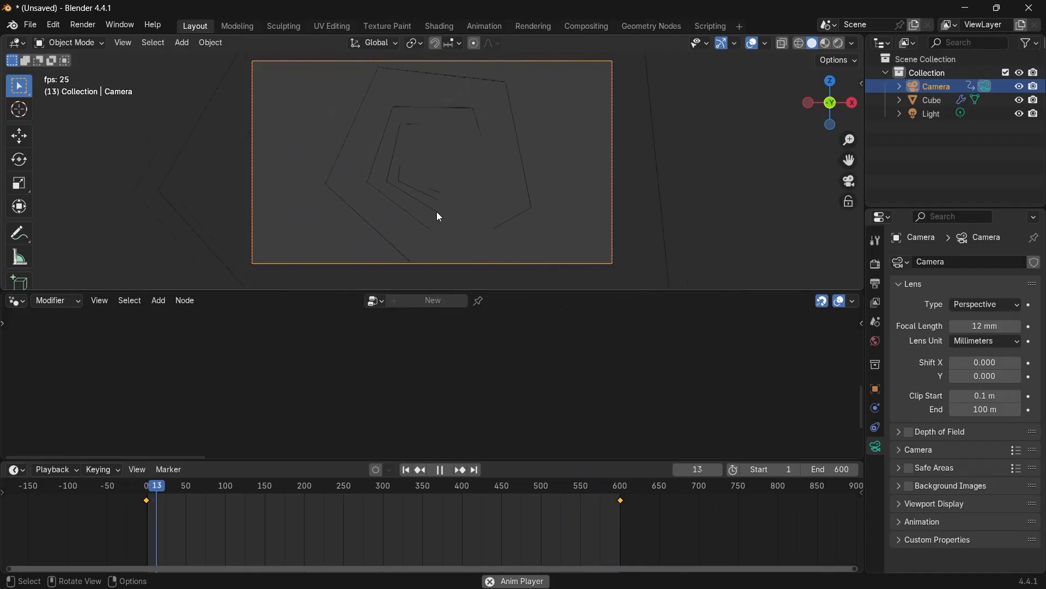
key("space")
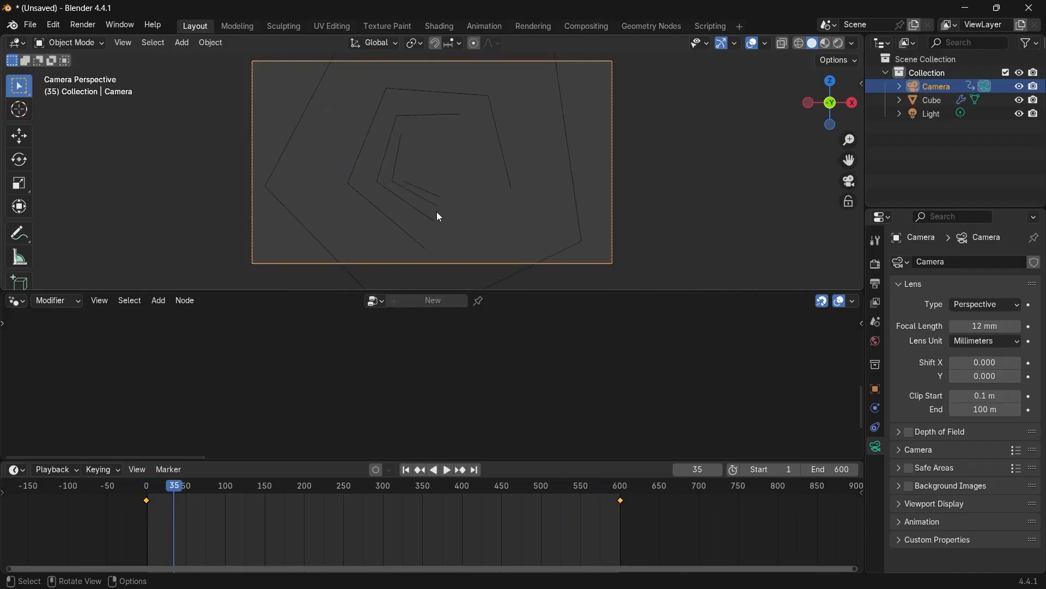
Select the cube and insert a Fillet Curve node between Trim Curve and Group Output.
left_click(424, 205)
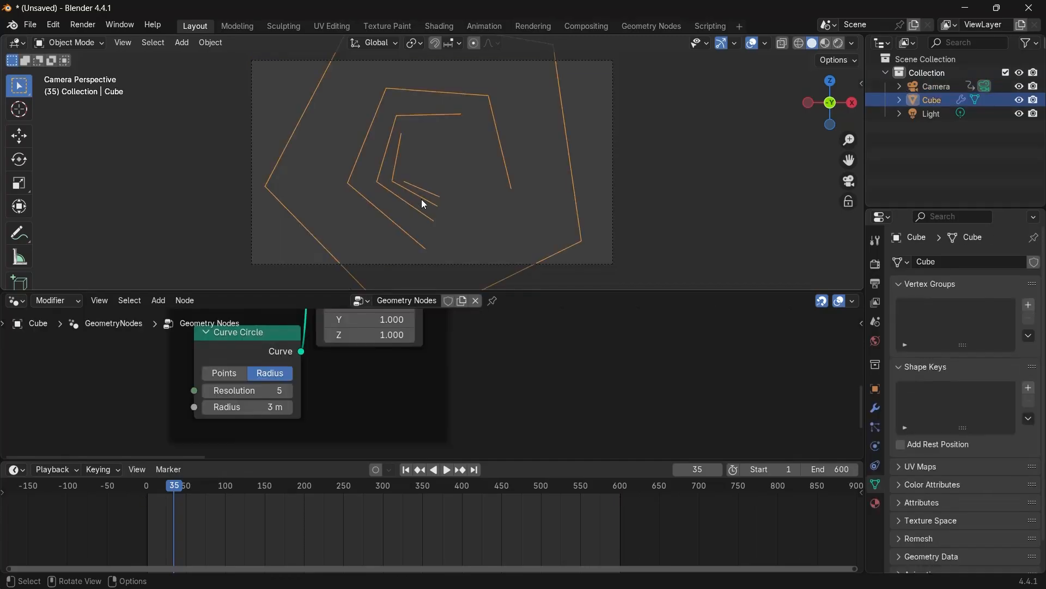
scroll(519, 358, "down", 15)
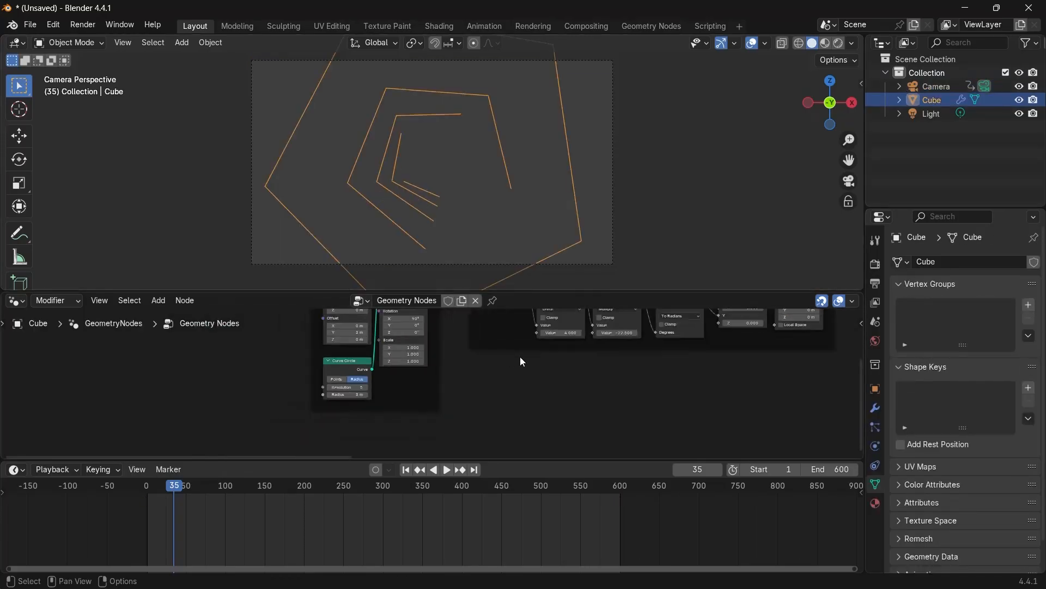
middle_click_drag(646, 365, 524, 427)
scroll(327, 405, "up", 6)
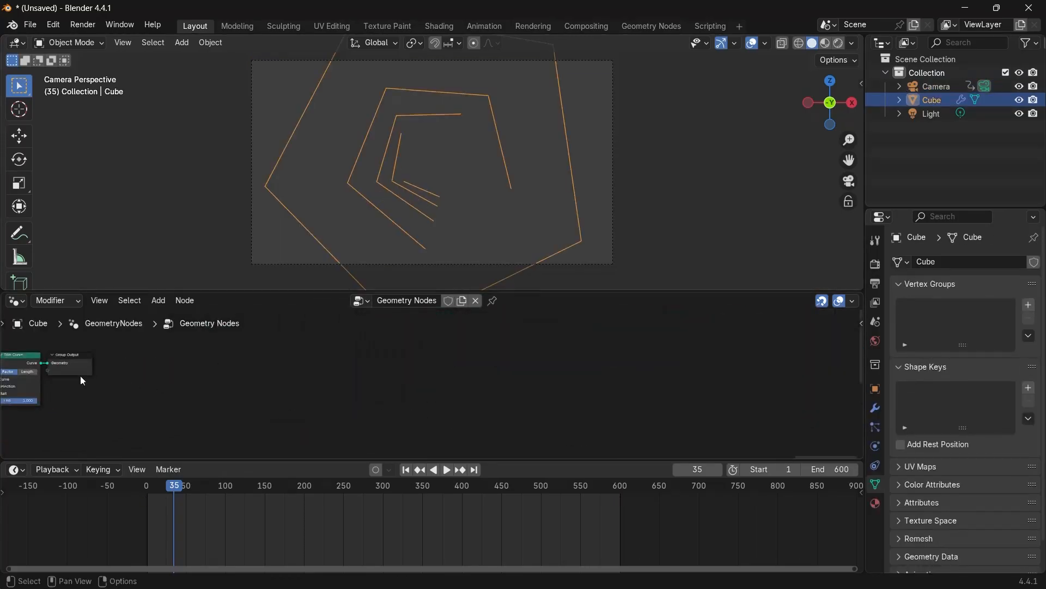
left_click(48, 368)
left_click_drag(78, 370, 429, 376)
scroll(268, 396, "up", 6)
middle_click_drag(264, 394, 315, 399)
key("shift+a")
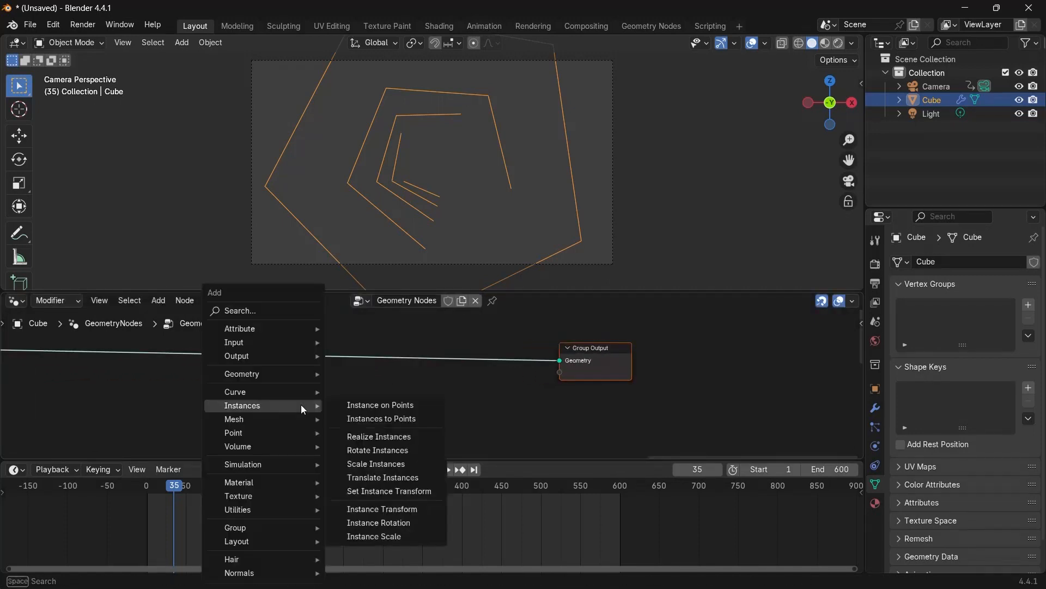
type("fille")
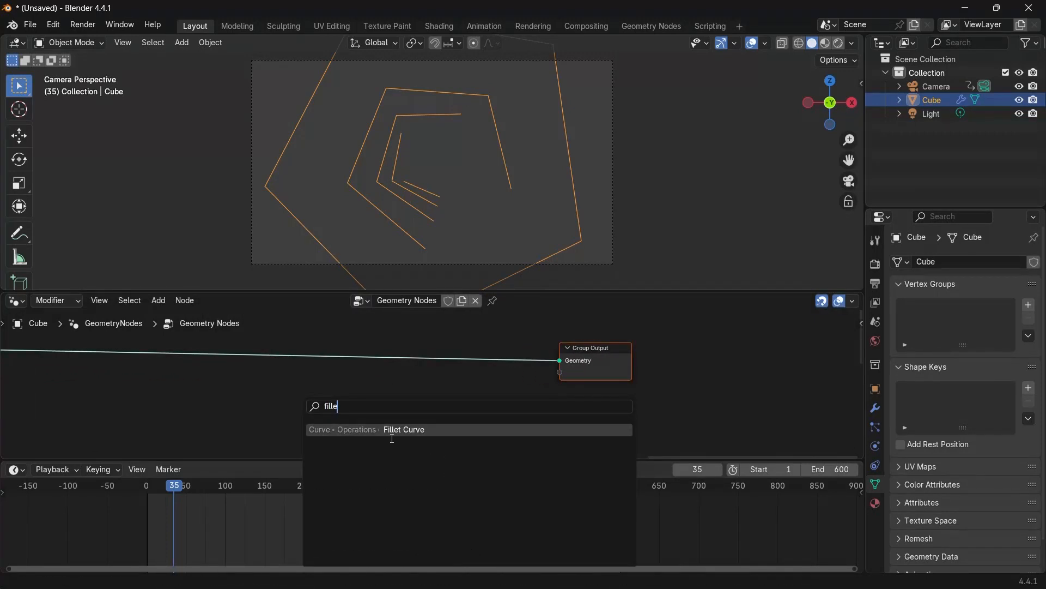
key("Return")
left_click(221, 354)
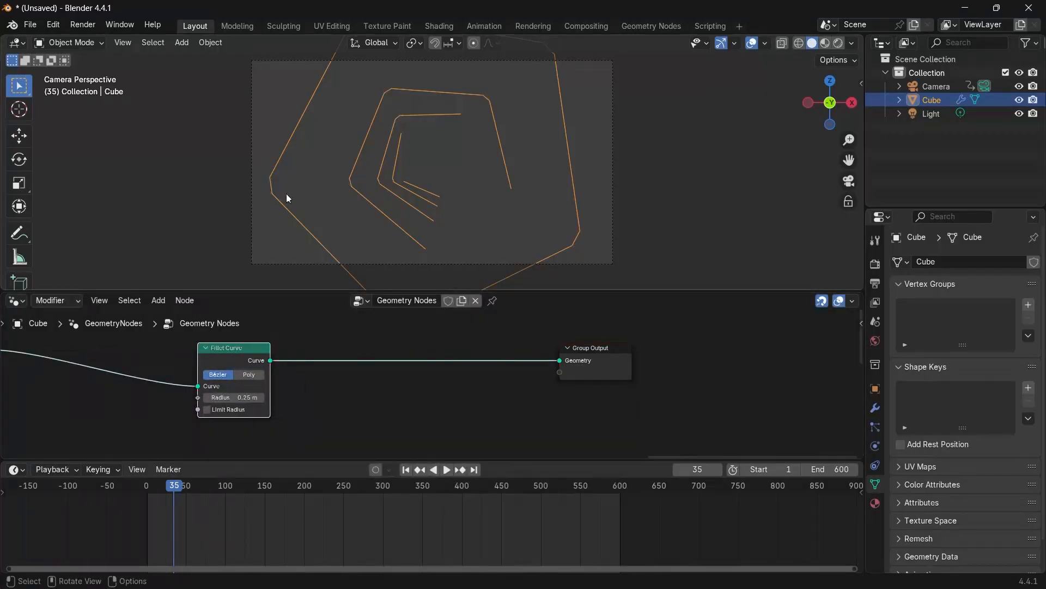
Try adjusting the Fillet Curve node's radius.
scroll(283, 392, "up", 3)
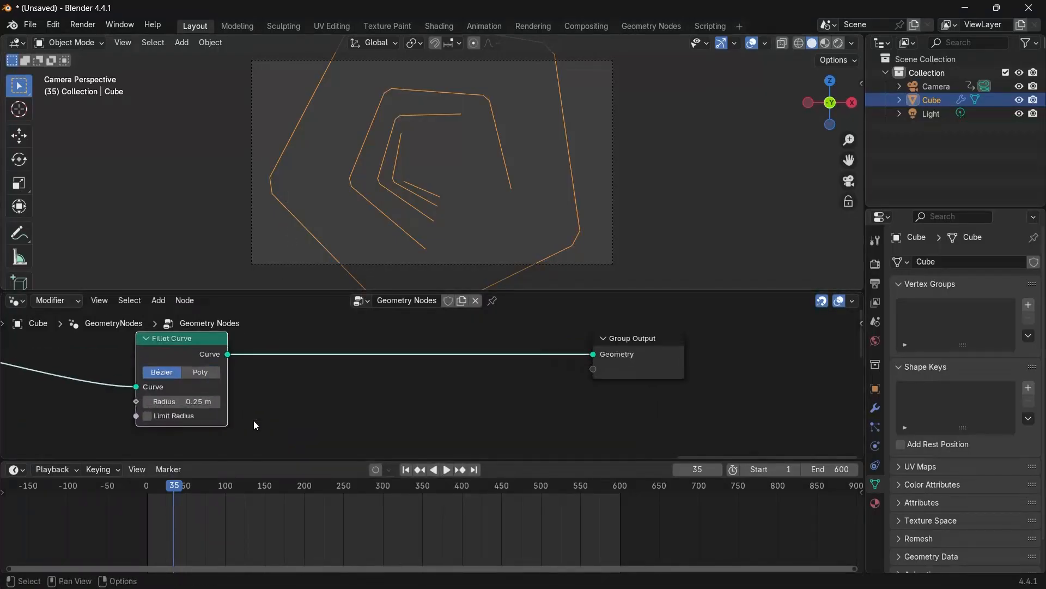
mouse_move(194, 400)
left_mouse_down()
mouse_move(229, 399)
mouse_move(197, 399)
left_mouse_up()
left_click(197, 399)
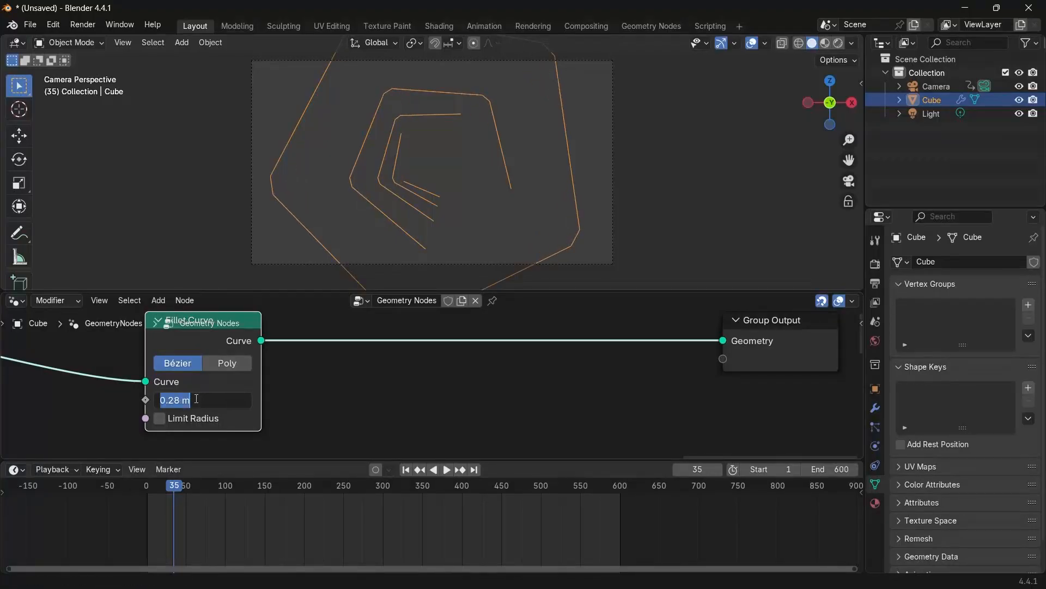
key("Return")
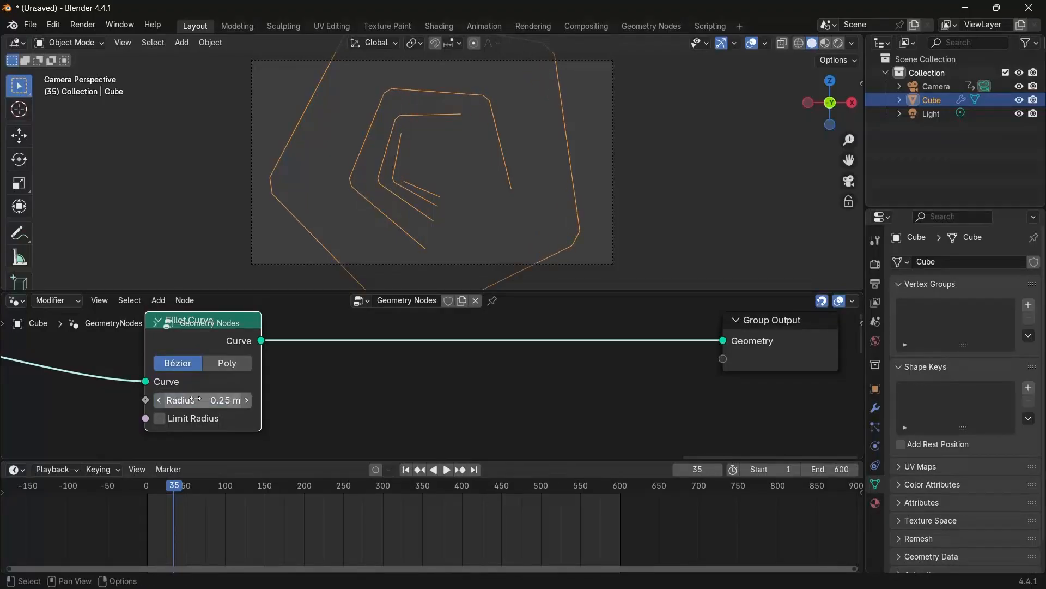
scroll(316, 355, "down", 3)
scroll(334, 350, "up", 3)
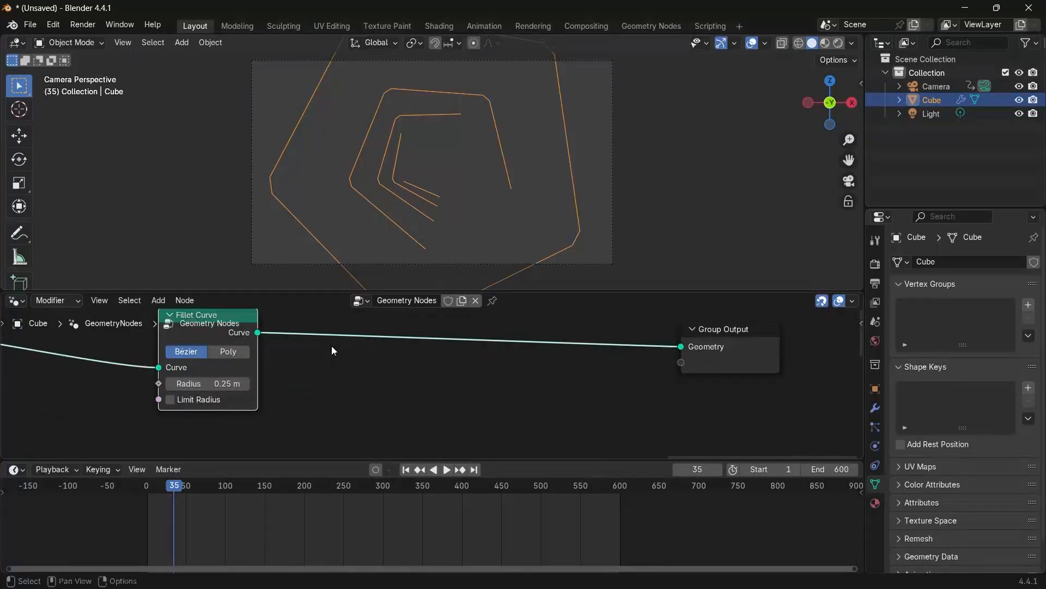
Switch the Fillet Curve node to Poly mode.
middle_click_drag(334, 351, 384, 393)
scroll(324, 208, "up", 2)
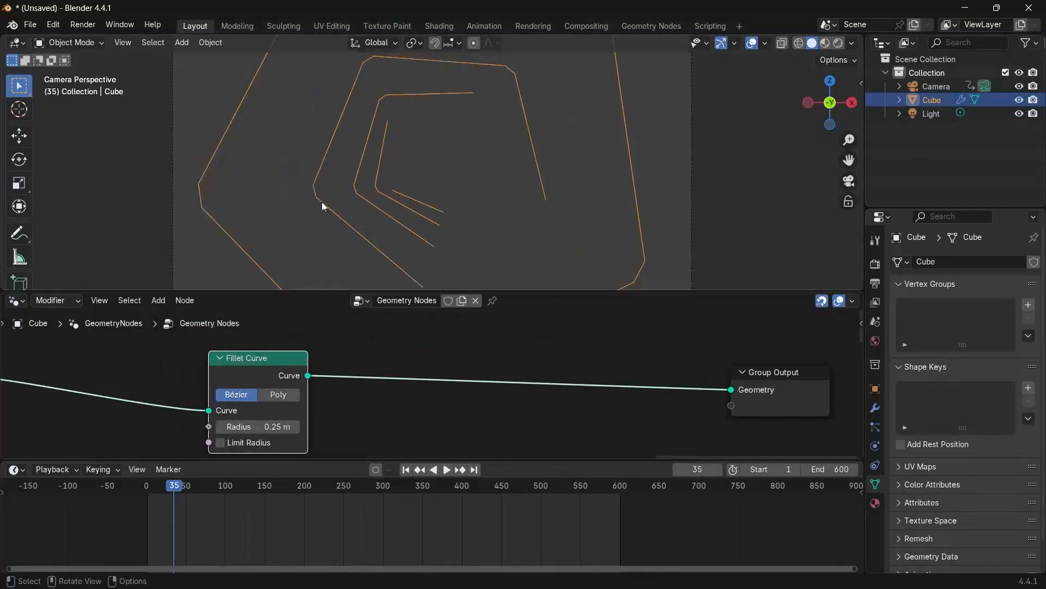
left_click(278, 395)
left_click_drag(274, 426, 288, 427)
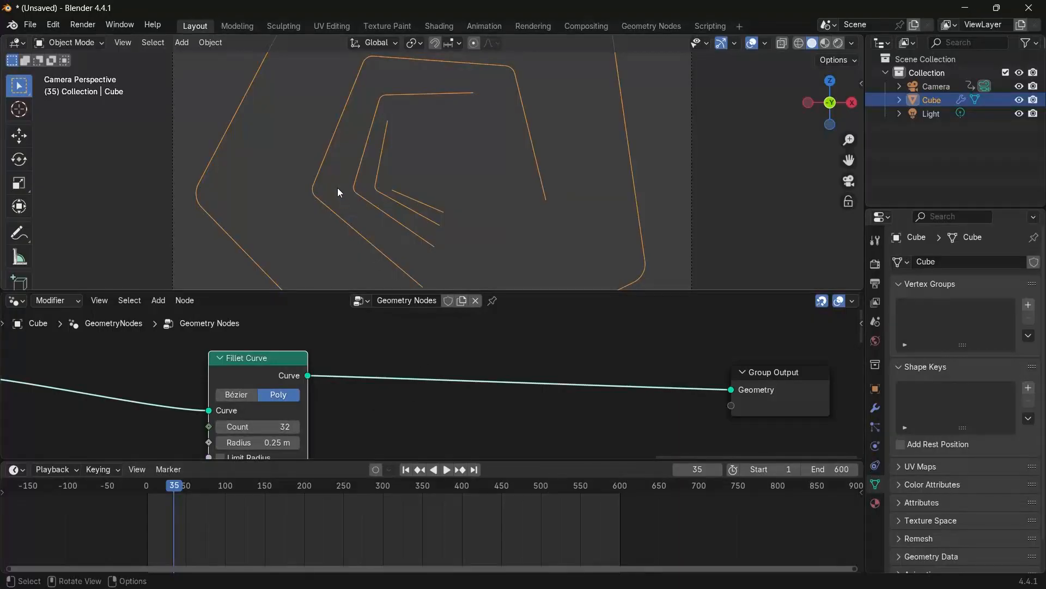
Add a Curve to Mesh node between Fillet Curve and Group Output.
scroll(338, 188, "down", 3)
scroll(338, 187, "up", 1)
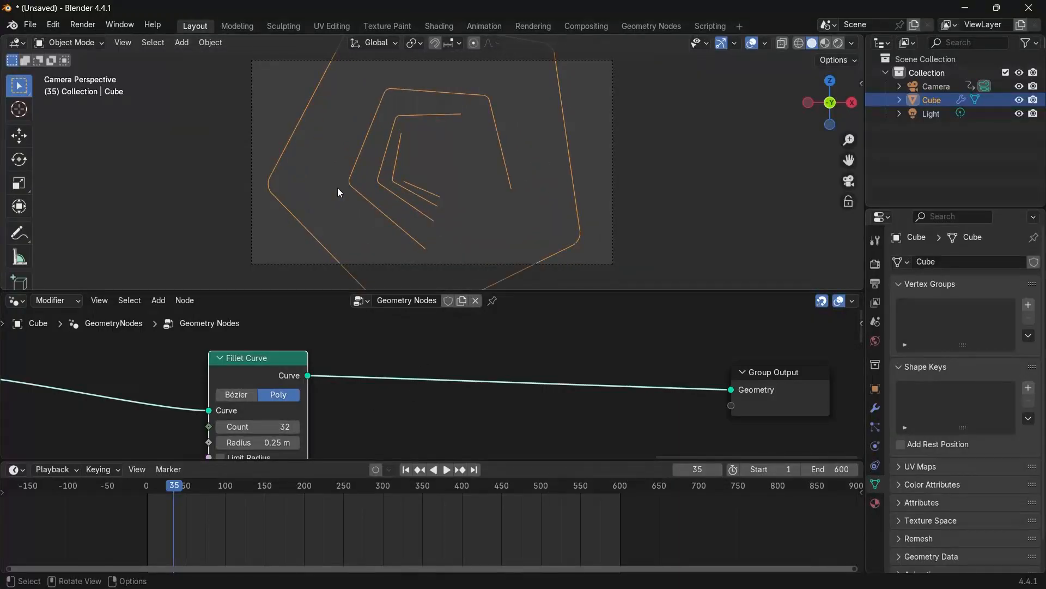
scroll(365, 393, "down", 3)
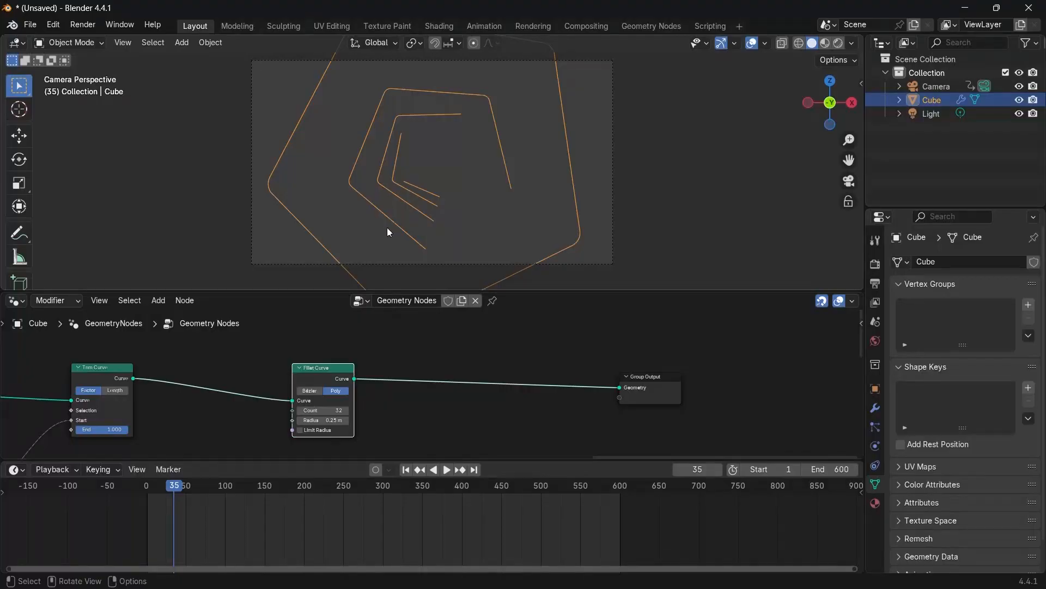
key("shift+a")
mouse_move(471, 419)
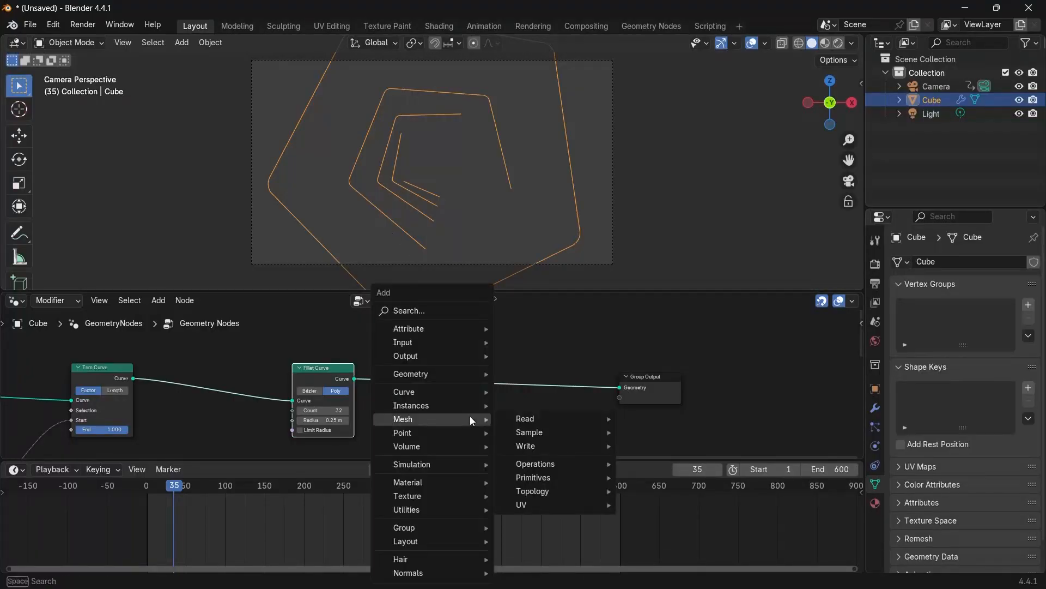
type("curve to me")
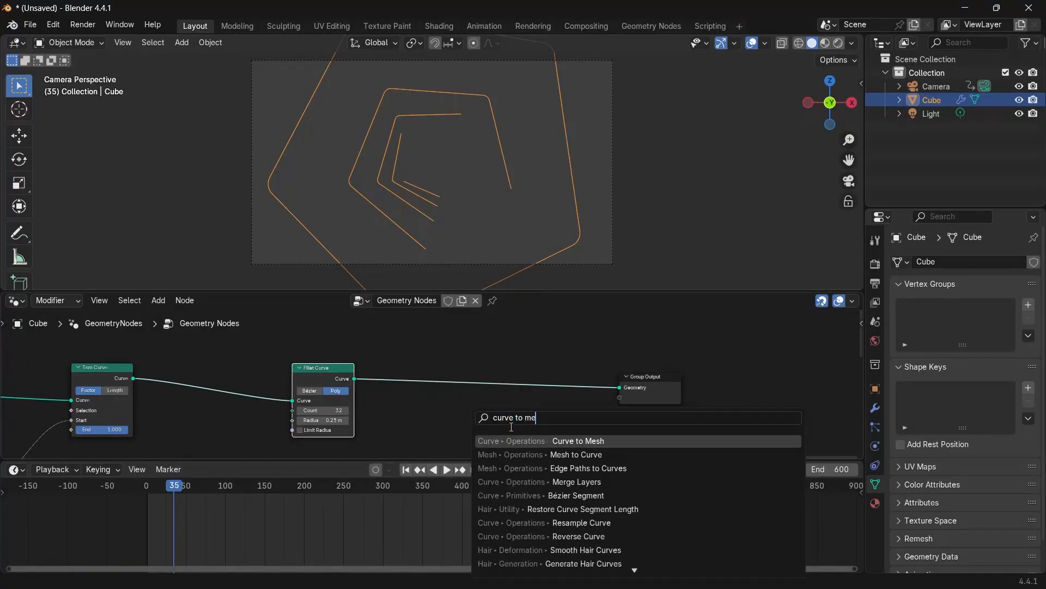
key("Return")
left_click(463, 382)
Add a Curve Circle node with resolution 6 and plug it into Curve to Mesh's Profile Curve.
scroll(427, 439, "up", 2)
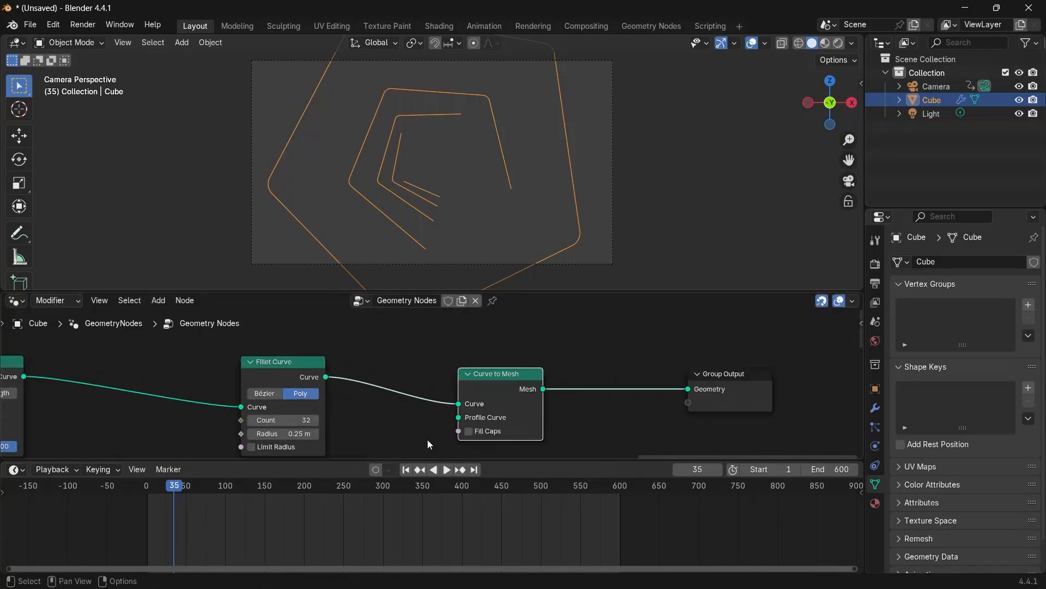
key("shift+a")
type("curve cir")
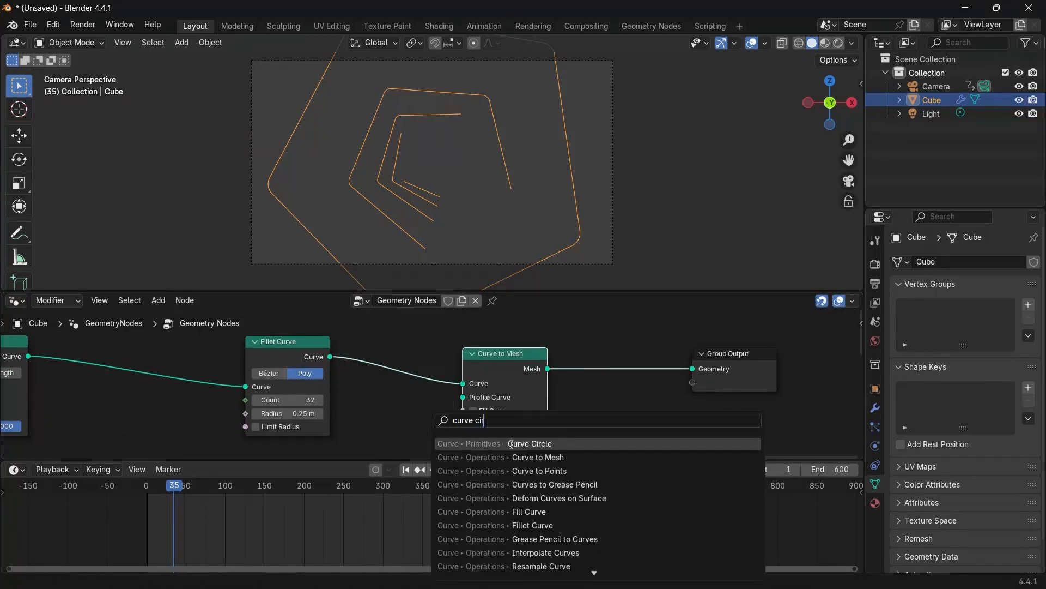
key("Return")
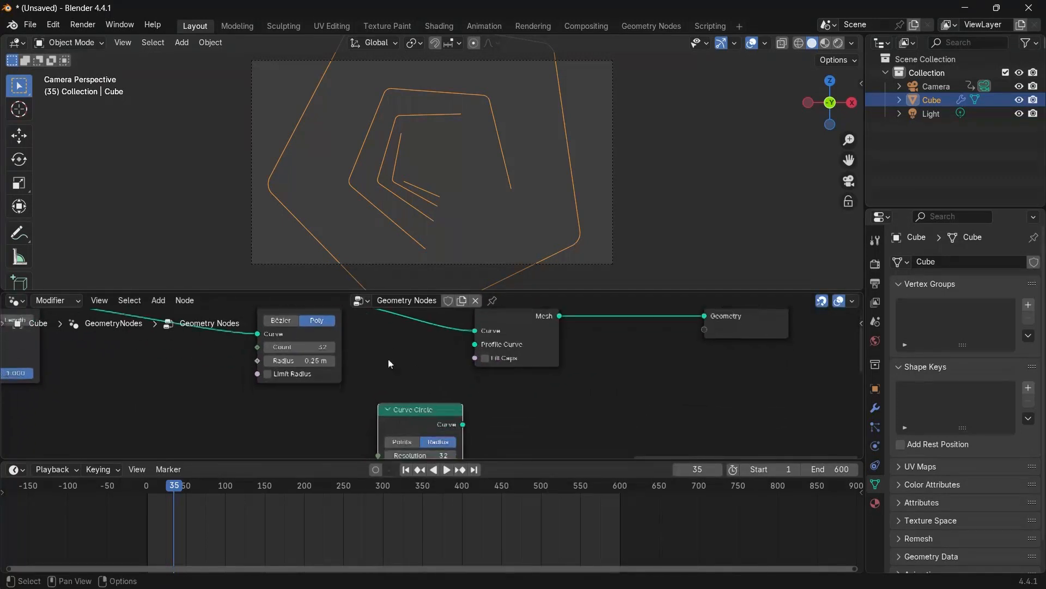
left_click(371, 341)
double_click(391, 394)
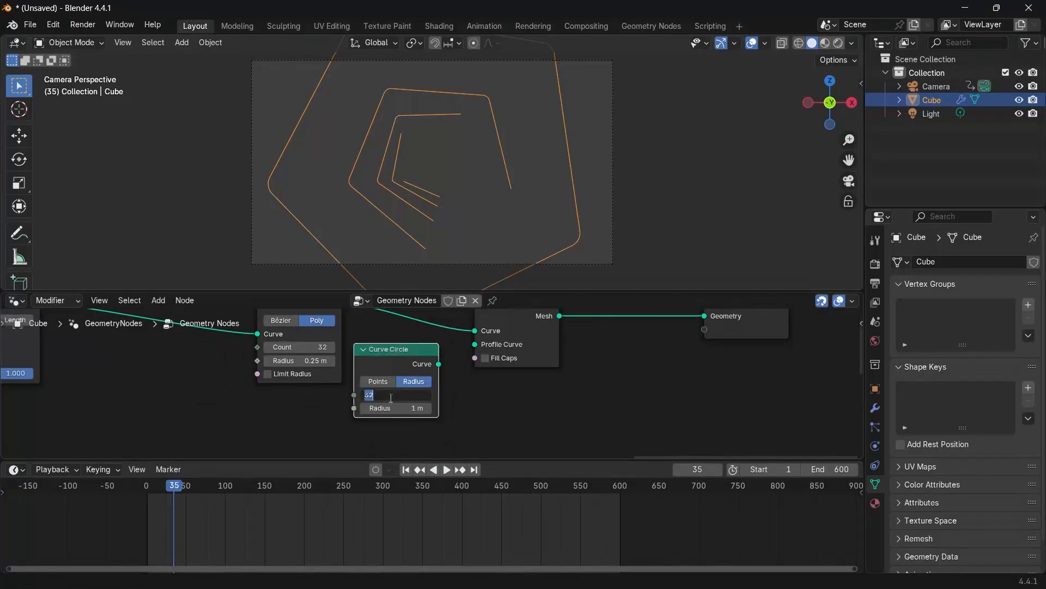
key("Return")
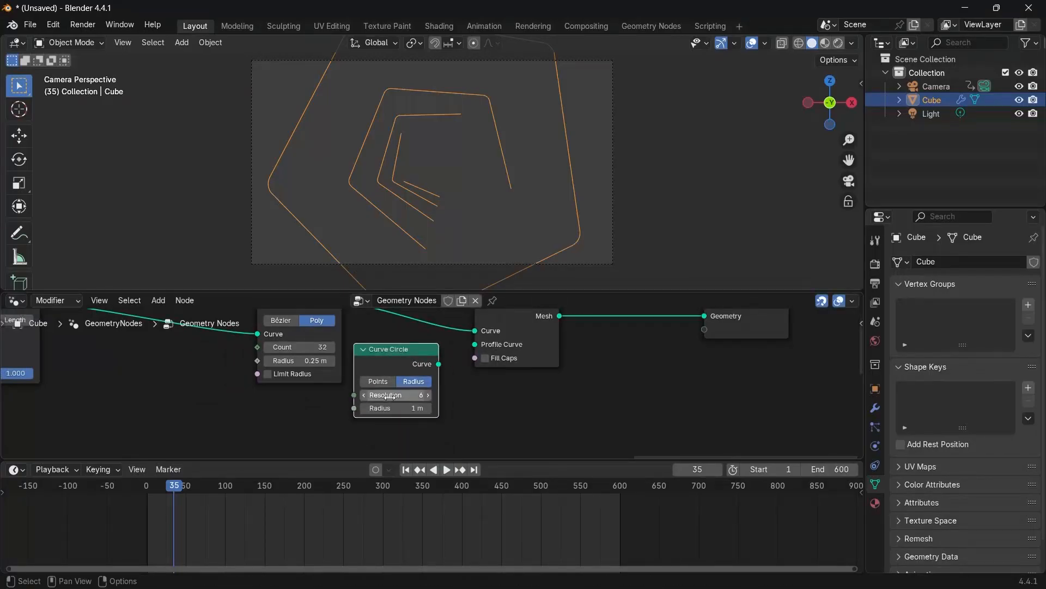
left_click_drag(439, 364, 476, 344)
Set the Curve Circle radius to 0.1 m and move the node beneath Fillet Curve.
double_click(391, 412)
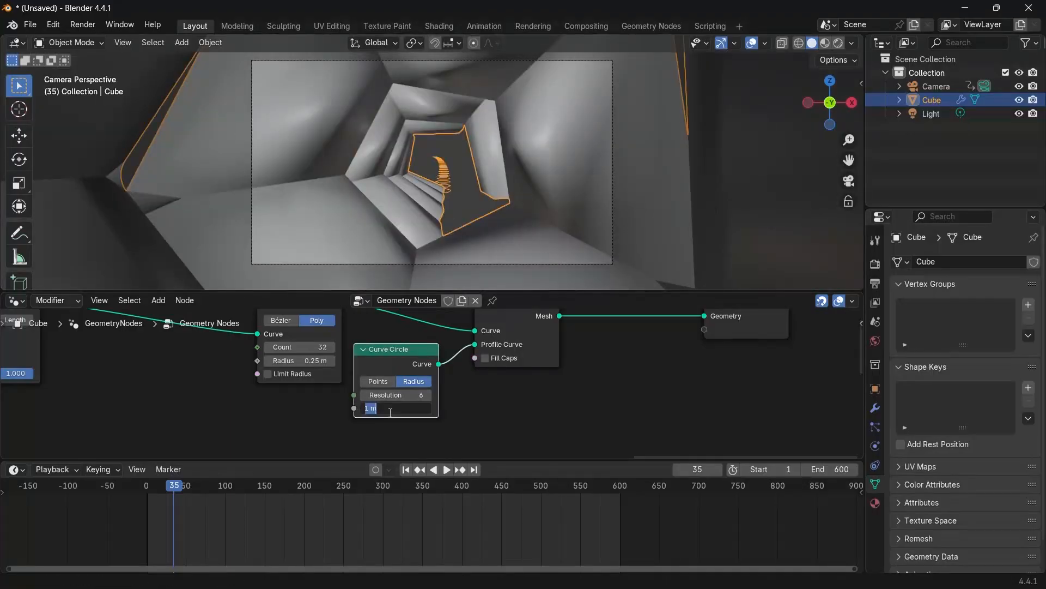
key("Return")
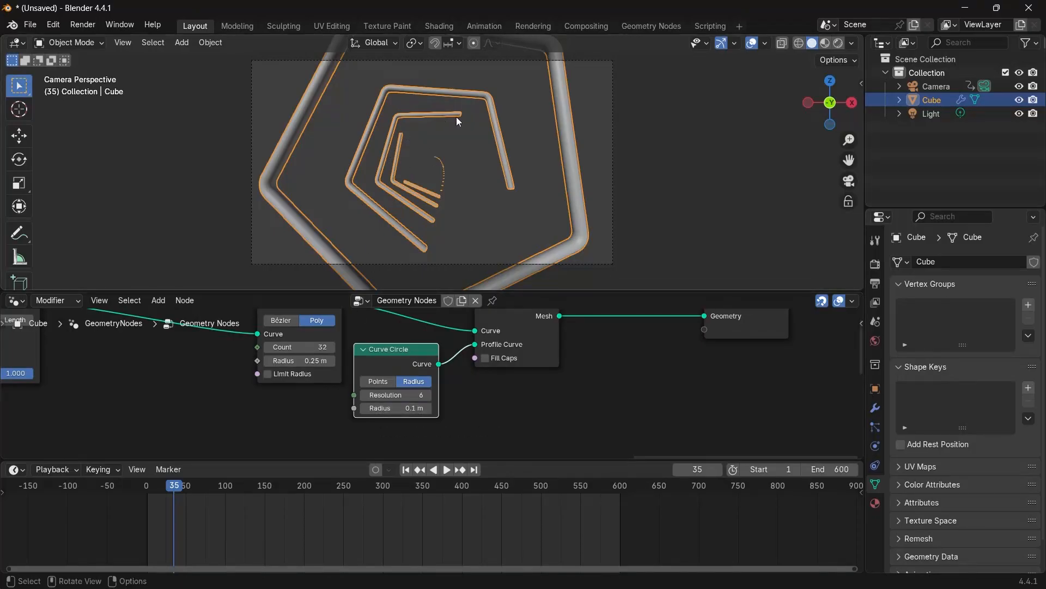
left_click_drag(402, 360, 305, 407)
scroll(338, 393, "down", 2)
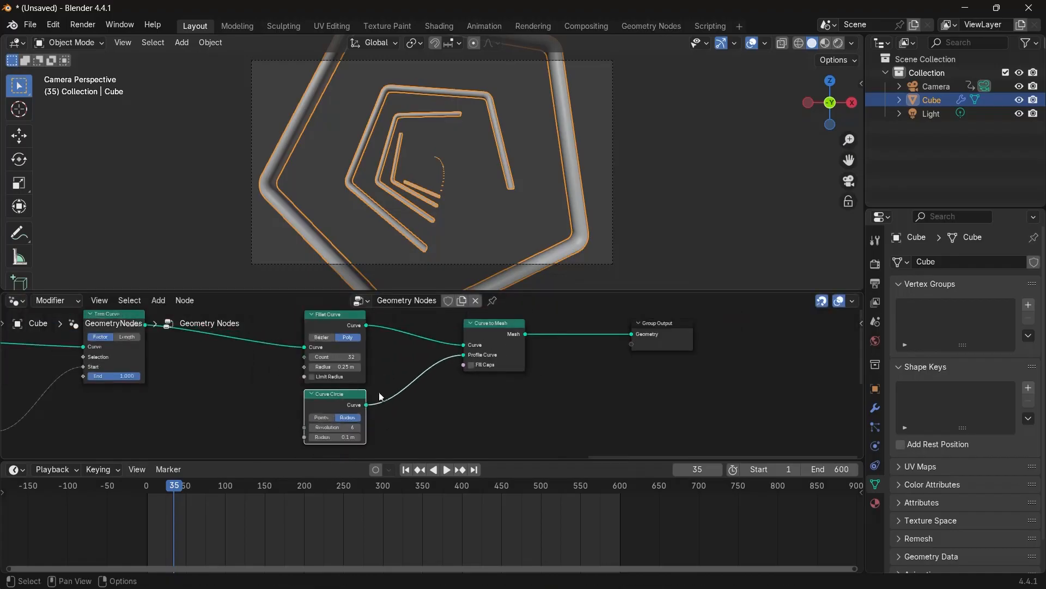
Insert a Set Curve Radius node between Fillet Curve and Curve to Mesh.
key("shift+a")
type("set")
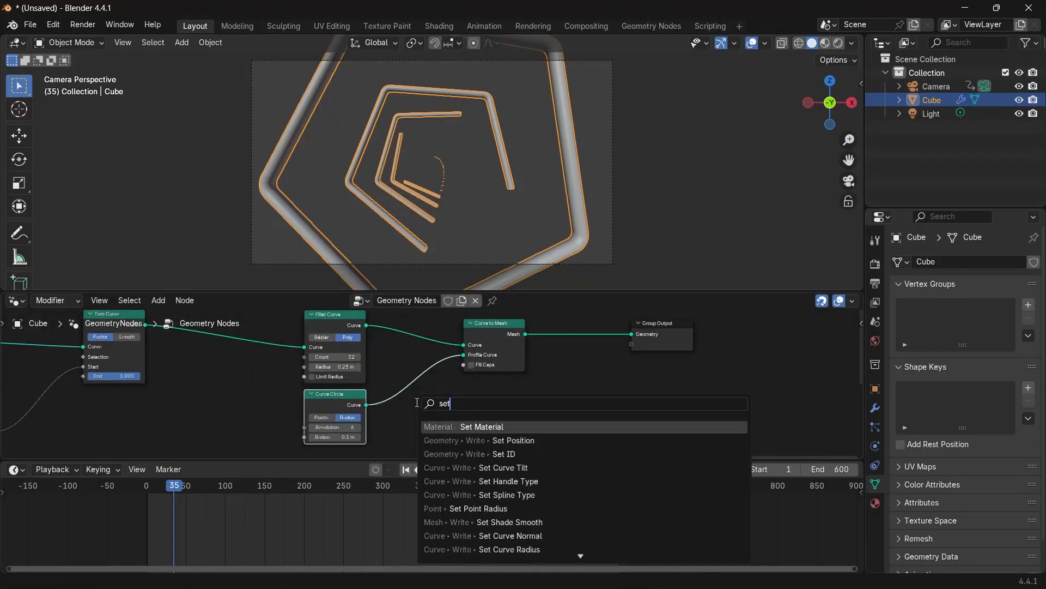
type(" curve")
left_click(510, 454)
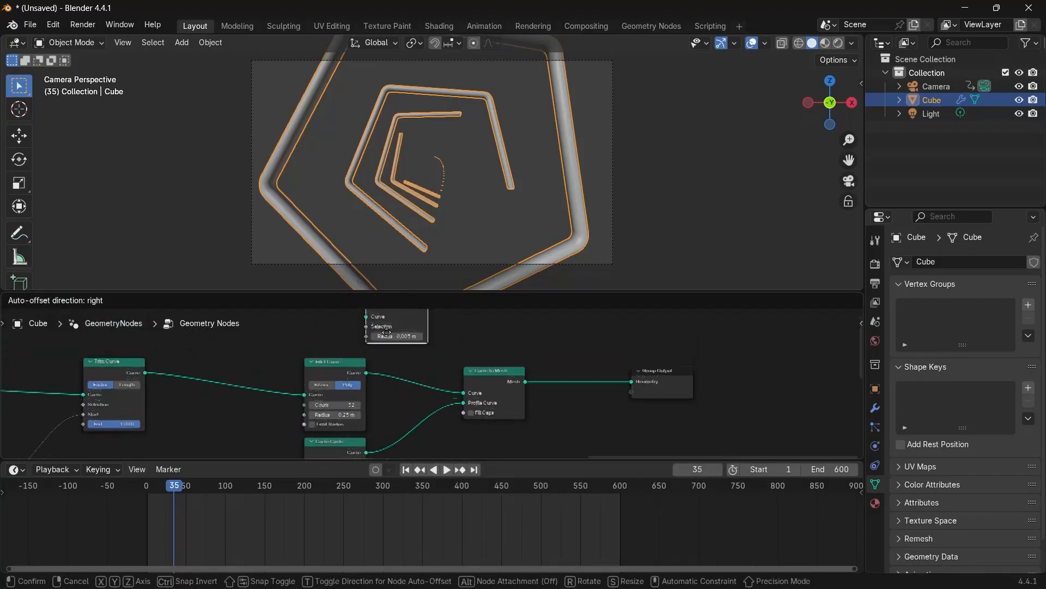
left_click(416, 377)
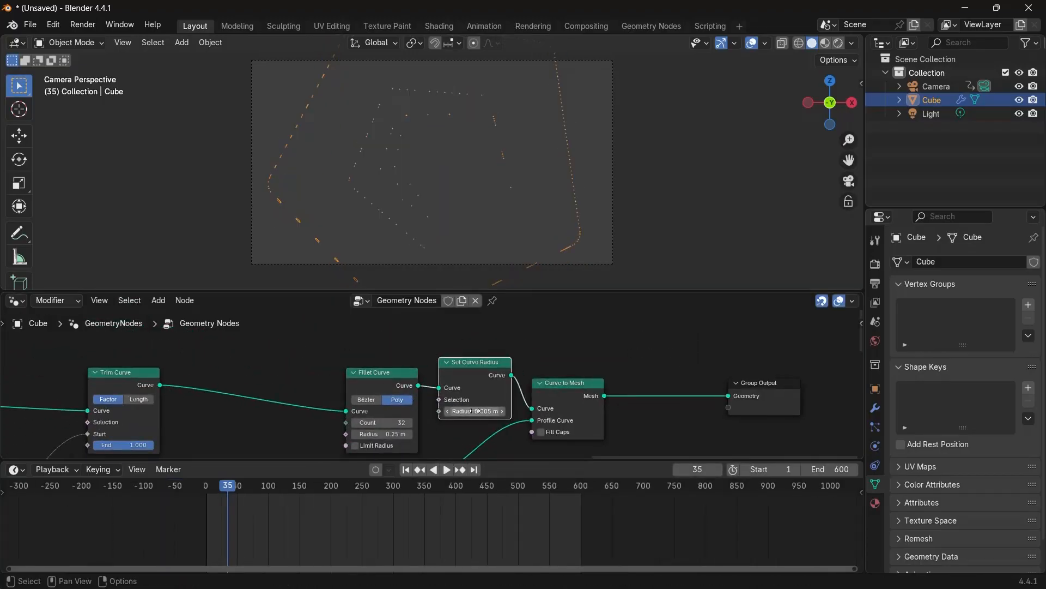
scroll(442, 382, "down", 2)
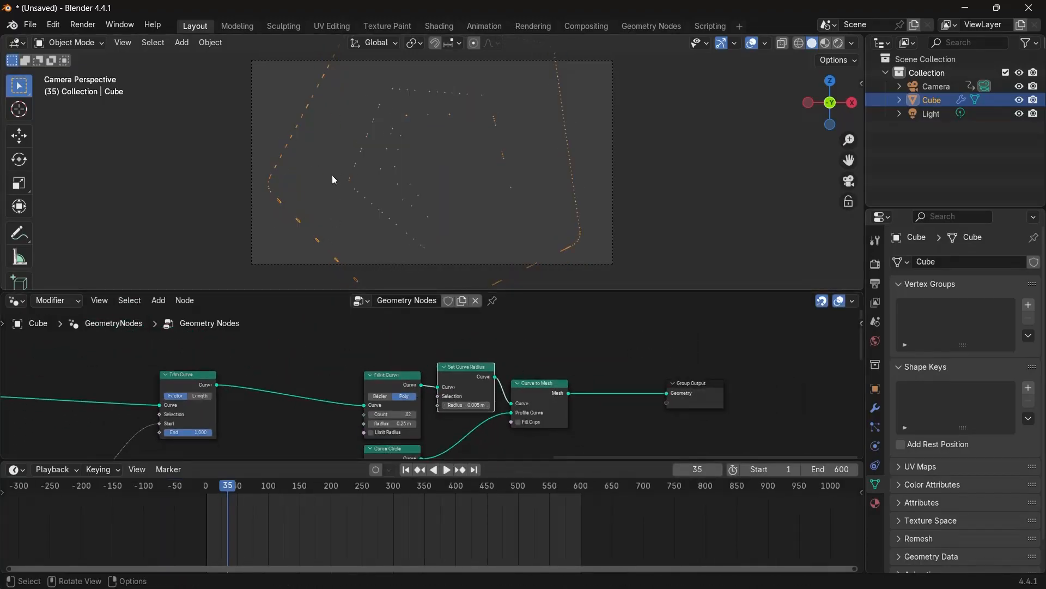
Add a Spline Parameter node and connect its Factor to the Set Curve Radius node's Radius.
middle_click_drag(303, 355, 313, 394)
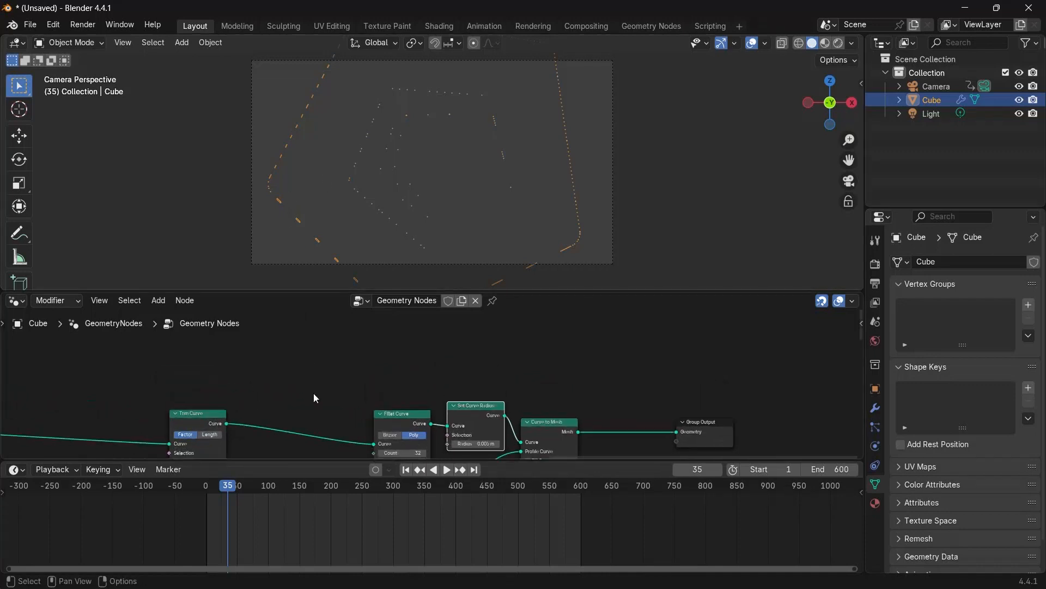
key("shift+a")
type("spline")
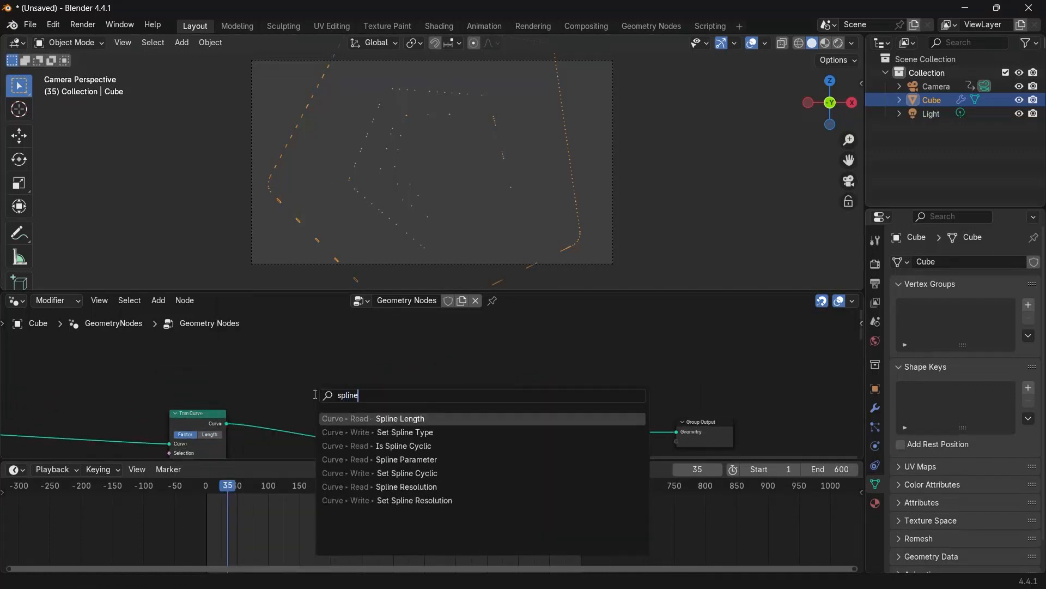
left_click(407, 460)
left_click(376, 375)
scroll(358, 368, "up", 2)
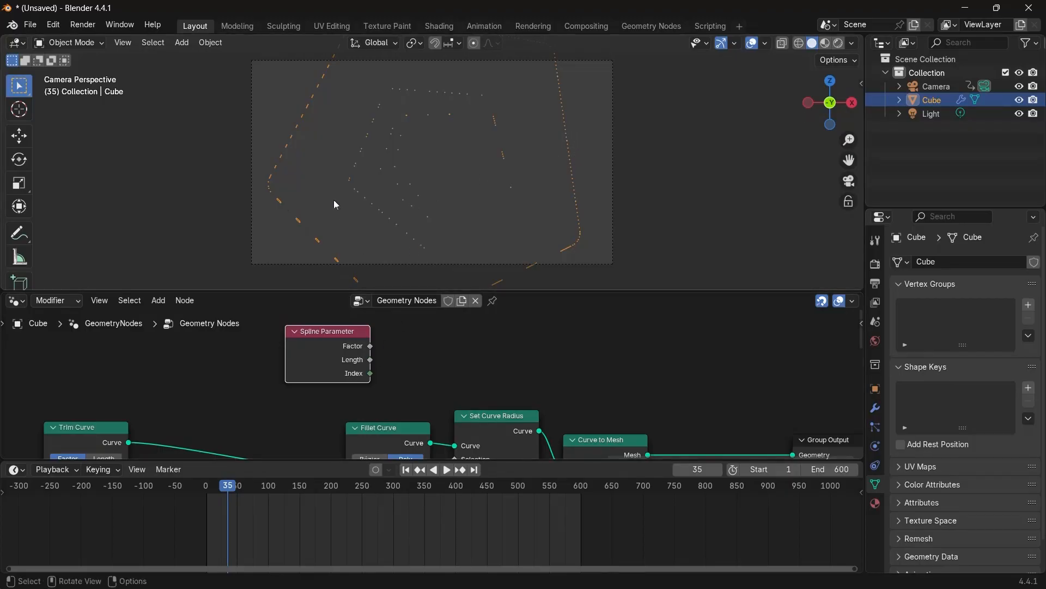
left_click_drag(370, 346, 459, 372)
Play back the animation briefly to review the tapered tubes.
key("space")
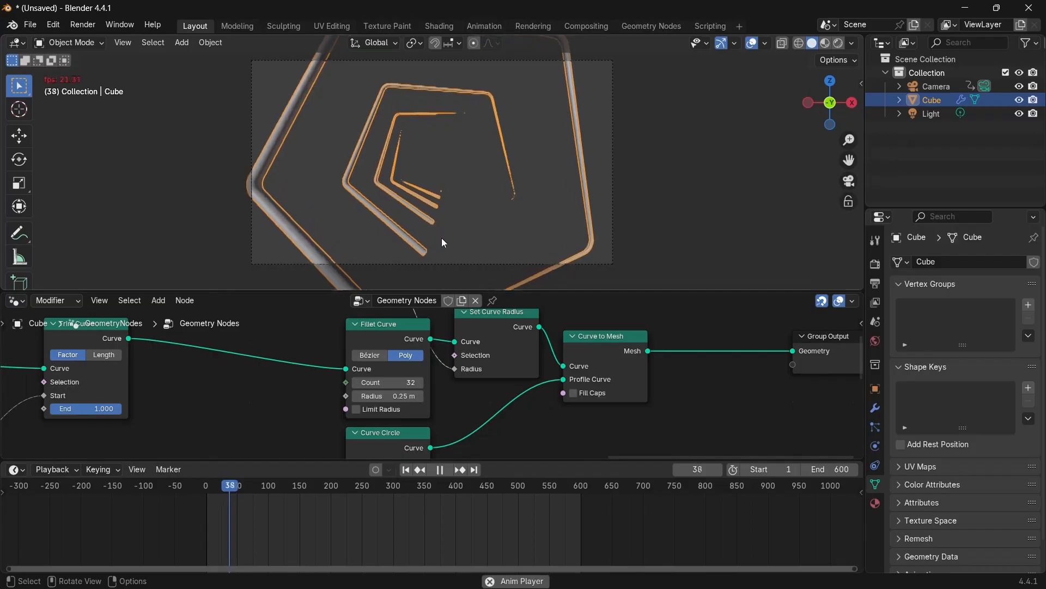
scroll(451, 219, "up", 6)
key("space")
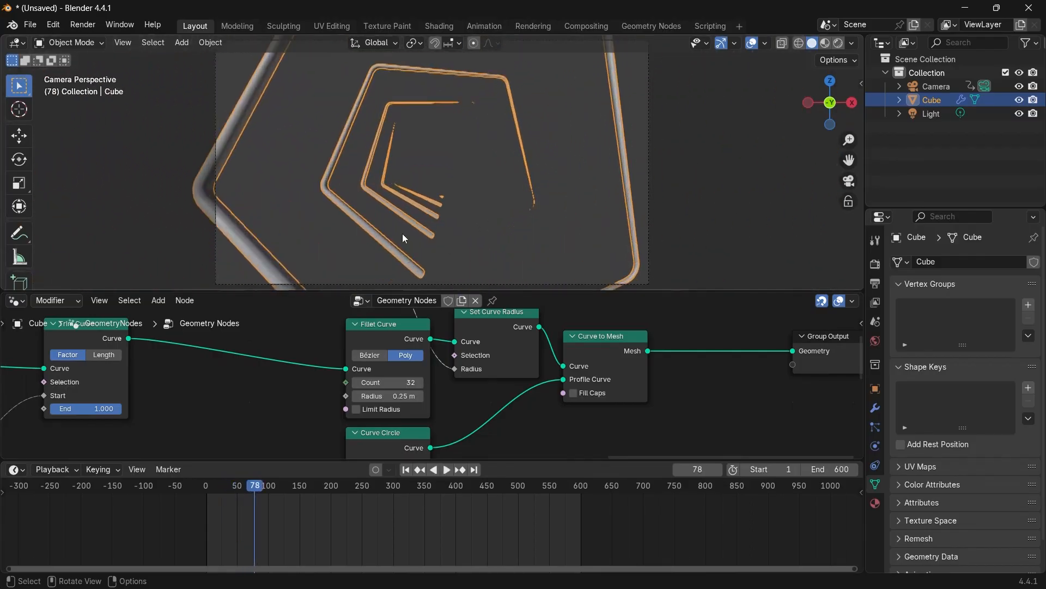
Set the Curve Circle radius to 0.01 m.
middle_click_drag(402, 259, 428, 206, "shift")
middle_click_drag(458, 446, 502, 337)
scroll(501, 337, "up", 2)
left_click(416, 357)
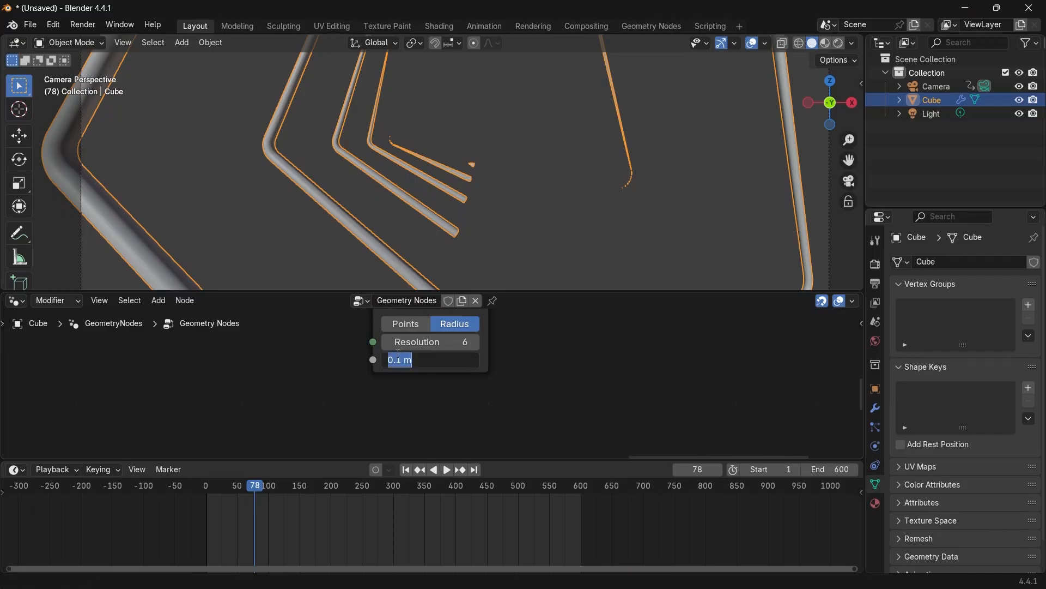
left_click(397, 358)
type("0")
key("Return")
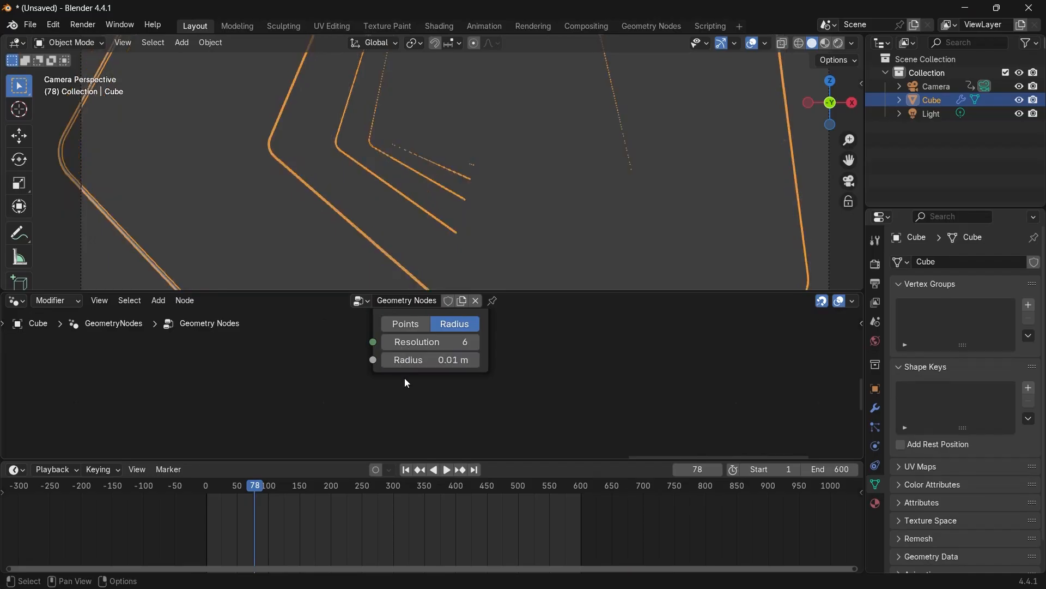
Set the Curve Circle radius to 0.025 m.
scroll(638, 122, "down", 3)
scroll(384, 371, "up", 2)
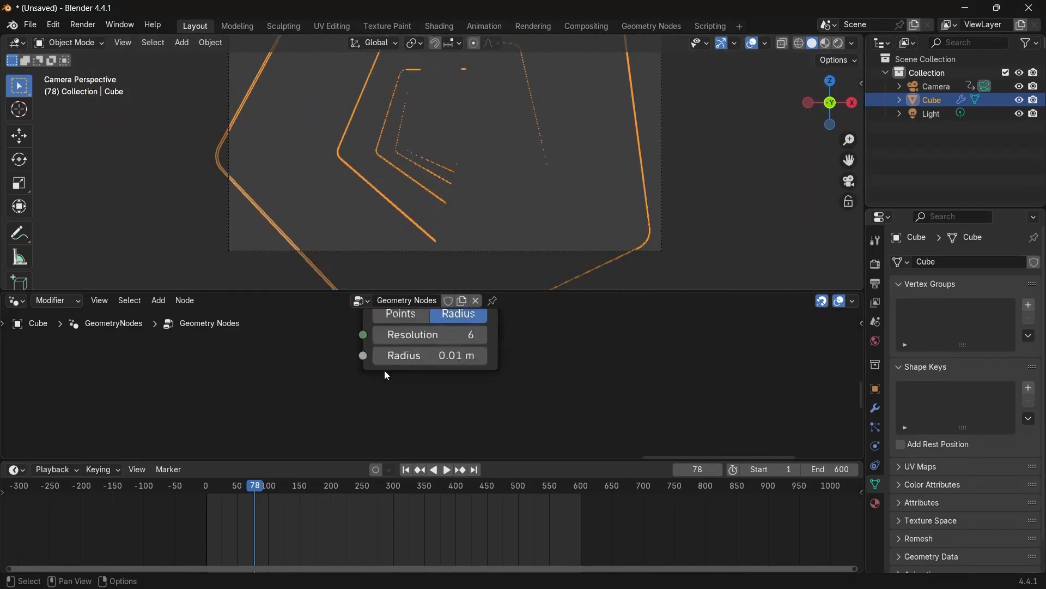
left_click(421, 355)
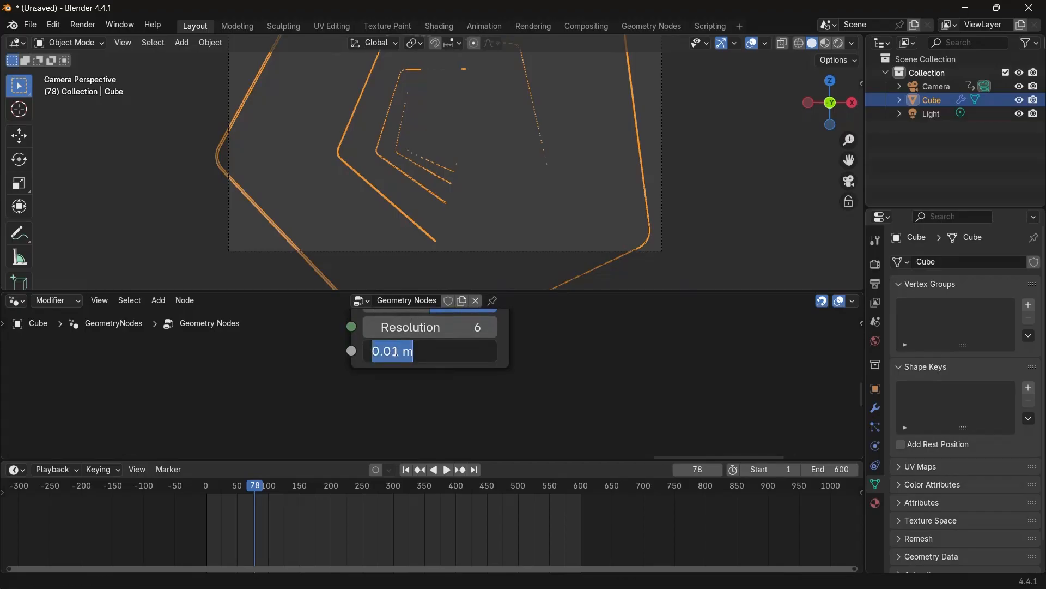
type("0.025")
key("Return")
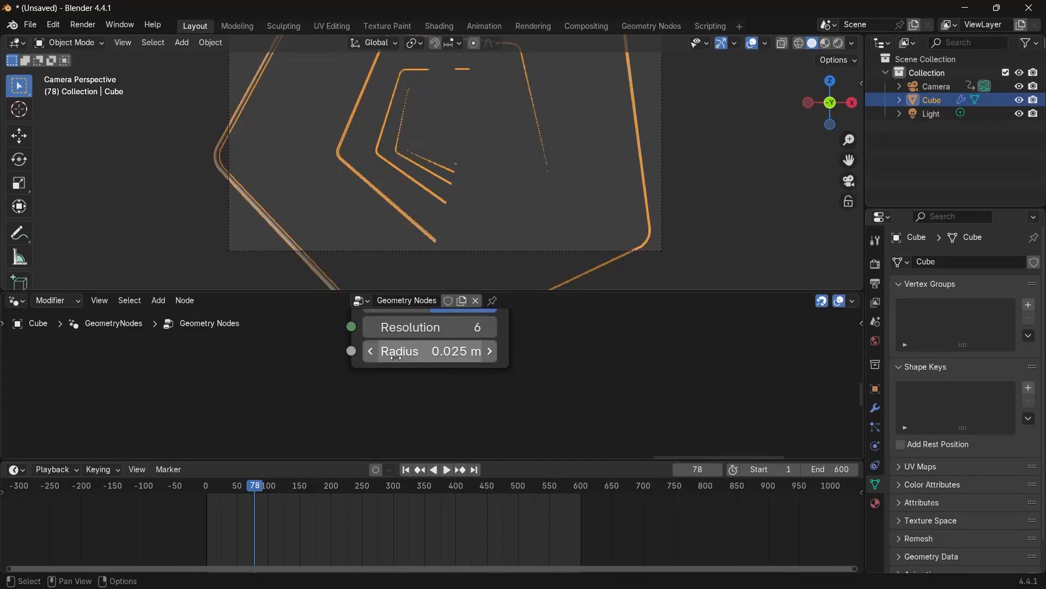
Hide the viewport overlays and play back the animation to preview the tubes.
scroll(557, 153, "down", 1)
left_click(752, 43)
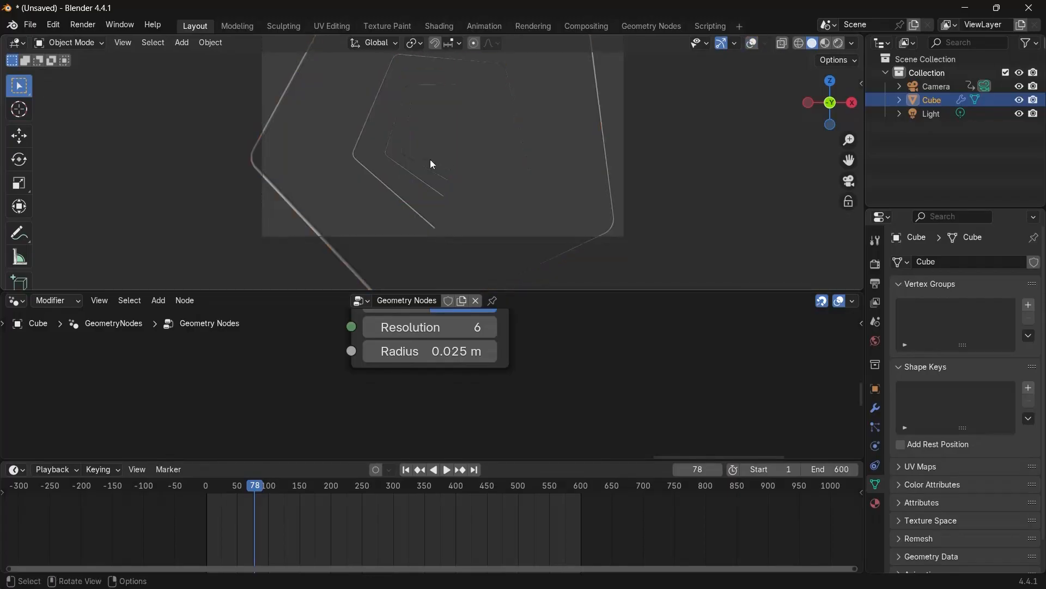
key("space")
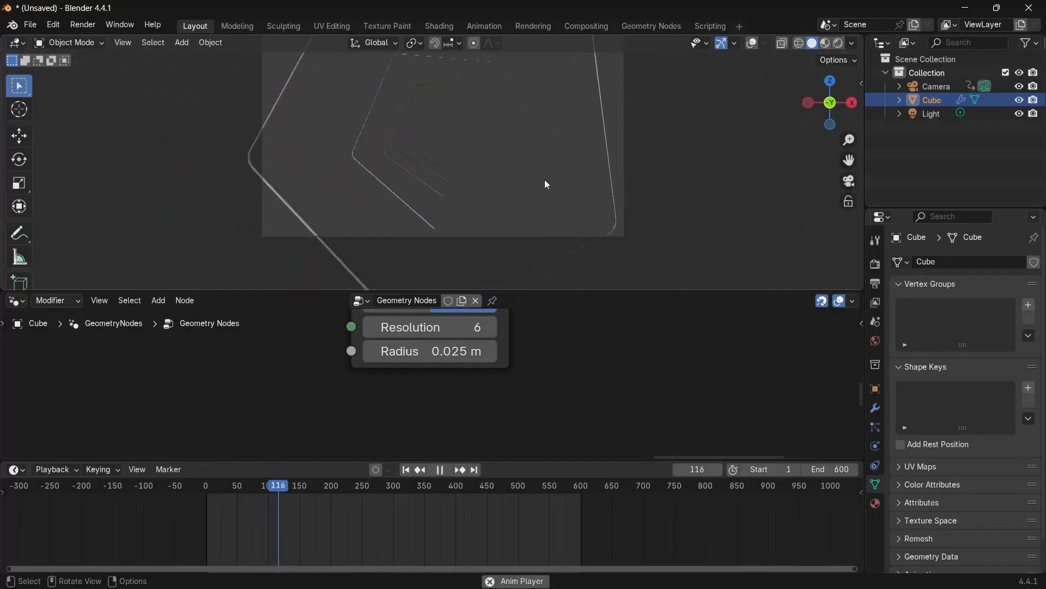
key("space")
scroll(531, 168, "down", 1)
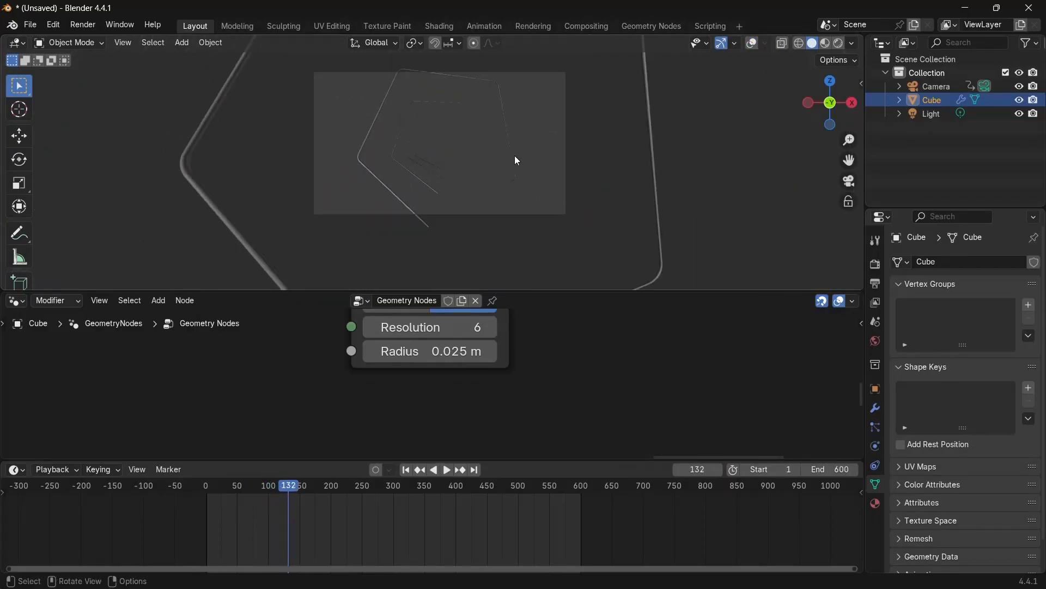
Restore overlays, enlarge the 3D viewport and orbit out of the camera view to inspect the tubes.
left_click(753, 43)
scroll(430, 161, "down", 1)
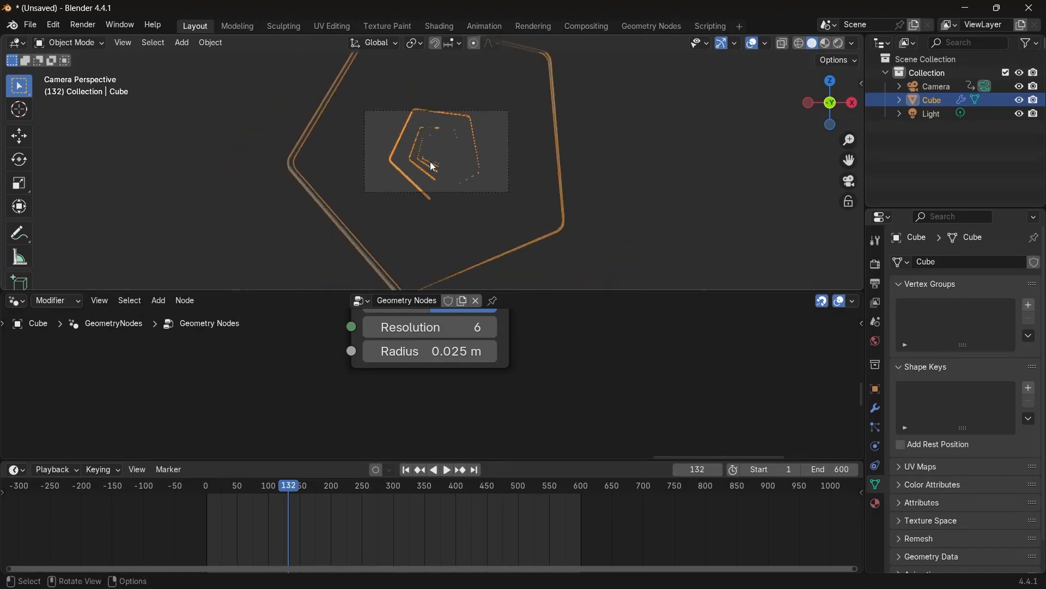
scroll(430, 161, "up", 2)
left_click_drag(559, 293, 558, 392)
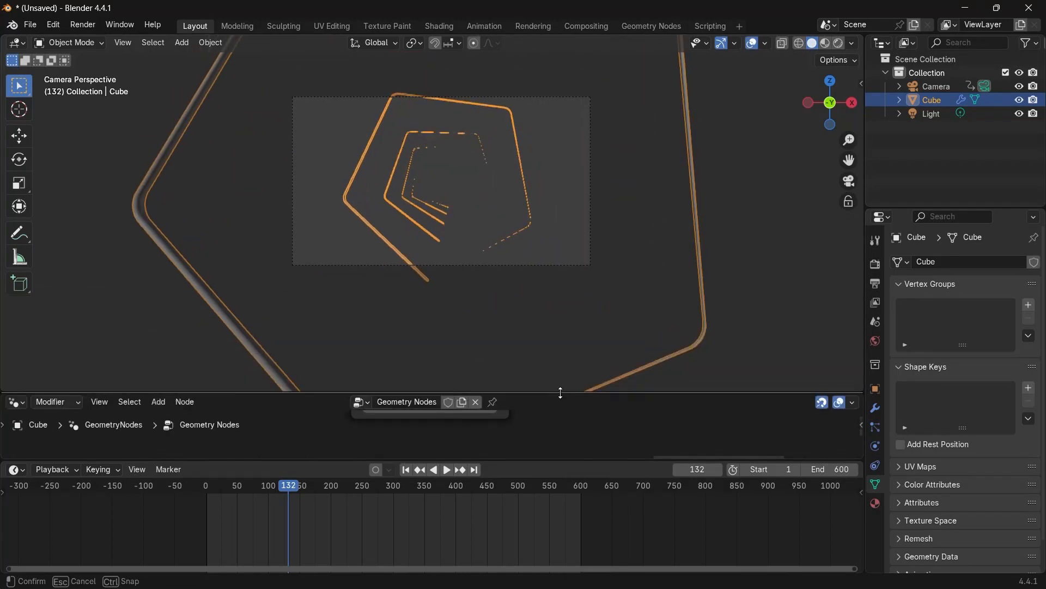
scroll(515, 263, "down", 2)
middle_click_drag(515, 263, 427, 246)
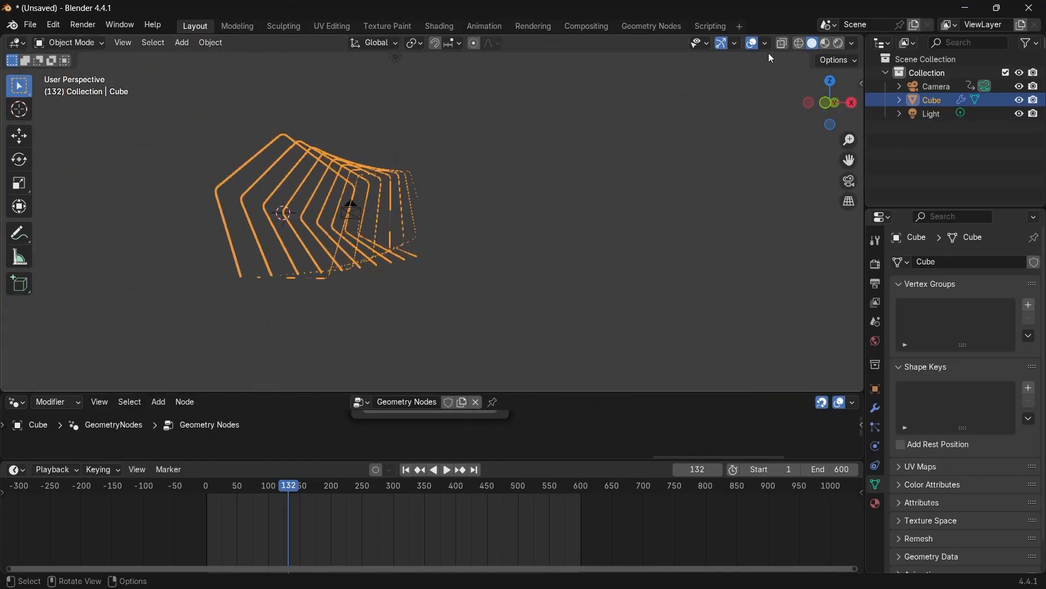
middle_click_drag(363, 202, 207, 221)
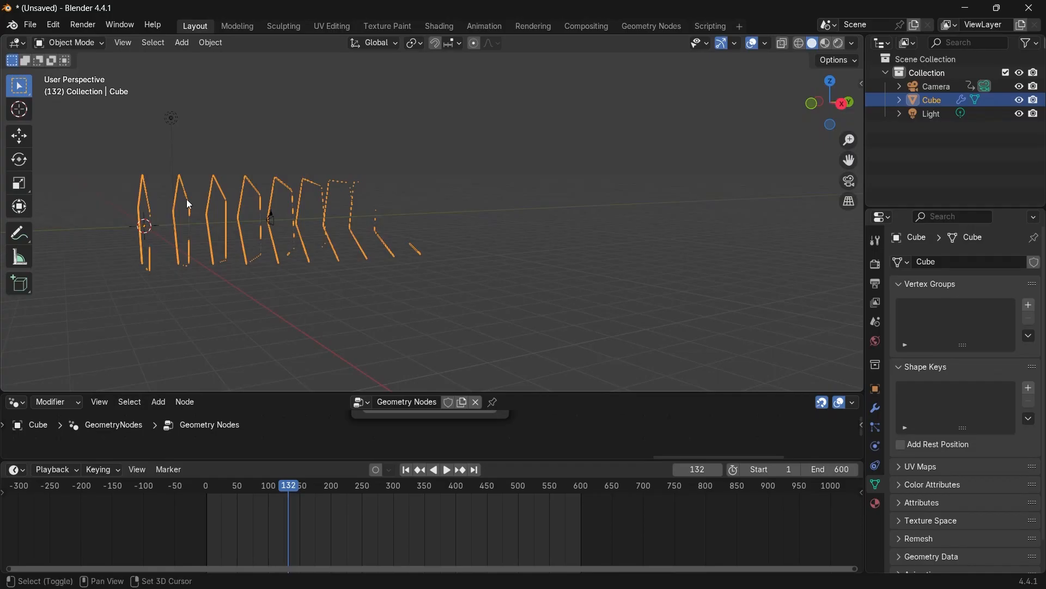
Duplicate the cube object and move the copy along the Y axis.
key("shift+d")
left_click(186, 199)
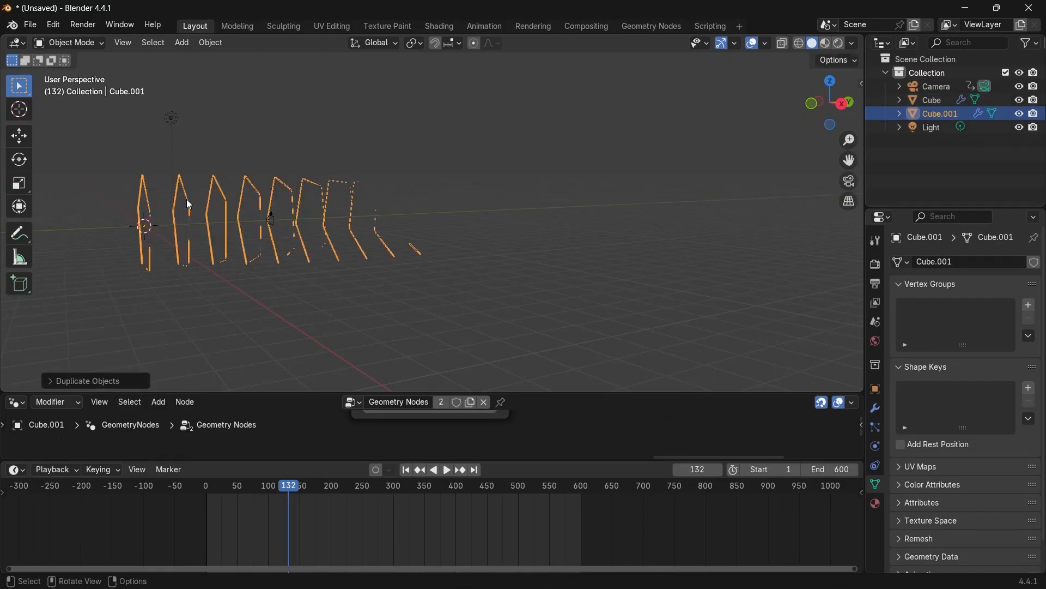
key("g")
key("y")
left_click(190, 204)
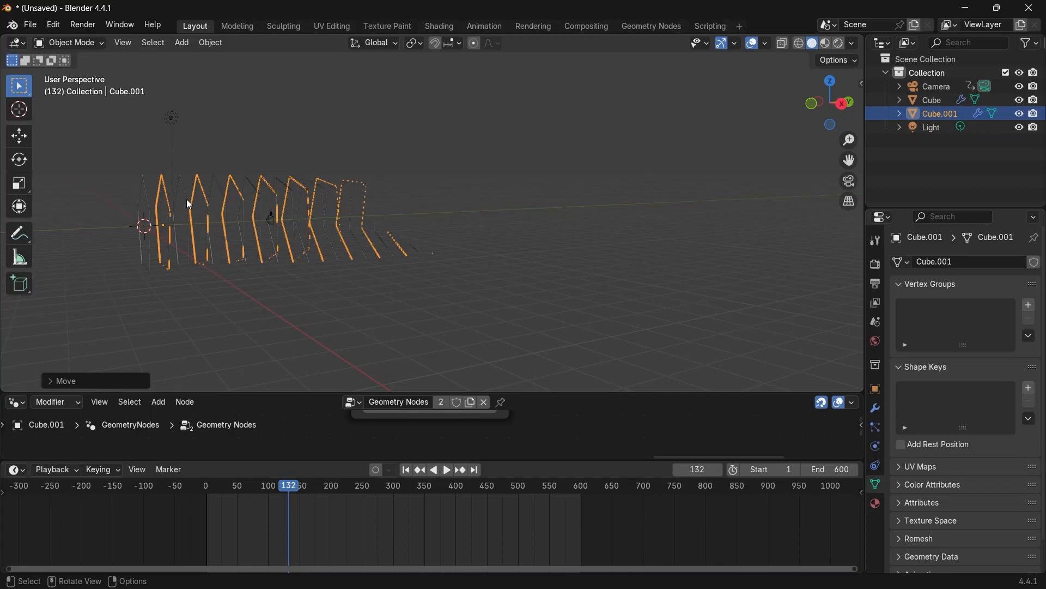
Look through the camera with overlays hidden and play the animation to preview both tube sets.
scroll(187, 198, "up", 3)
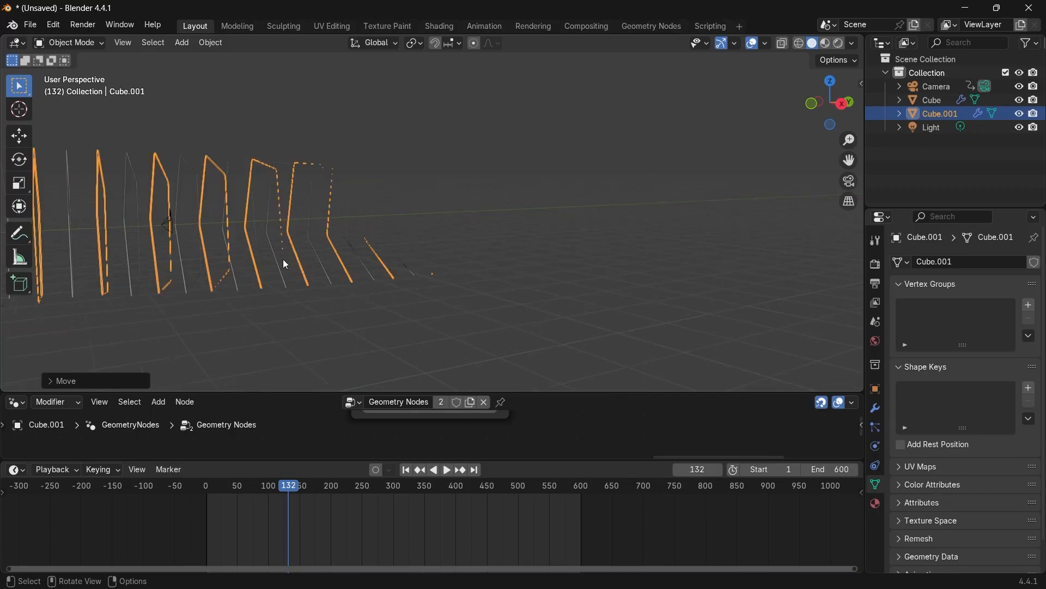
left_click(848, 181)
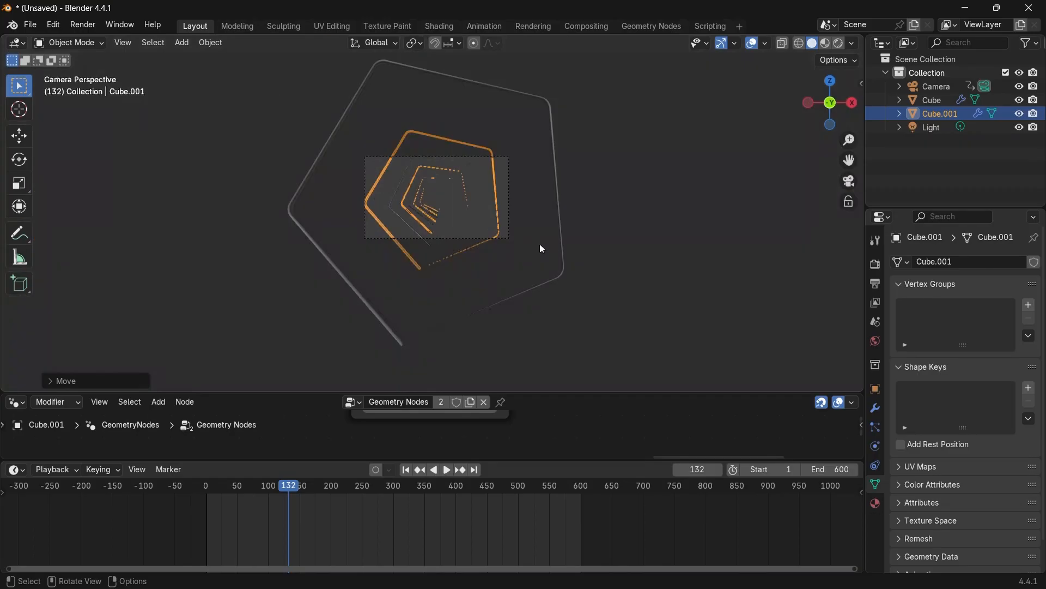
key("space")
left_click(752, 43)
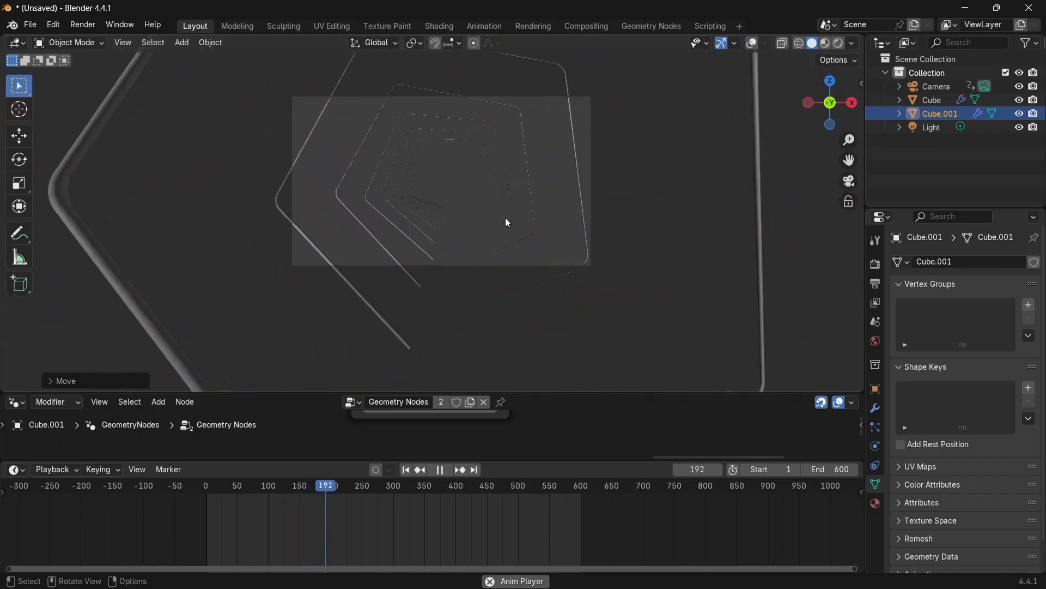
scroll(505, 217, "up", 3)
key("space")
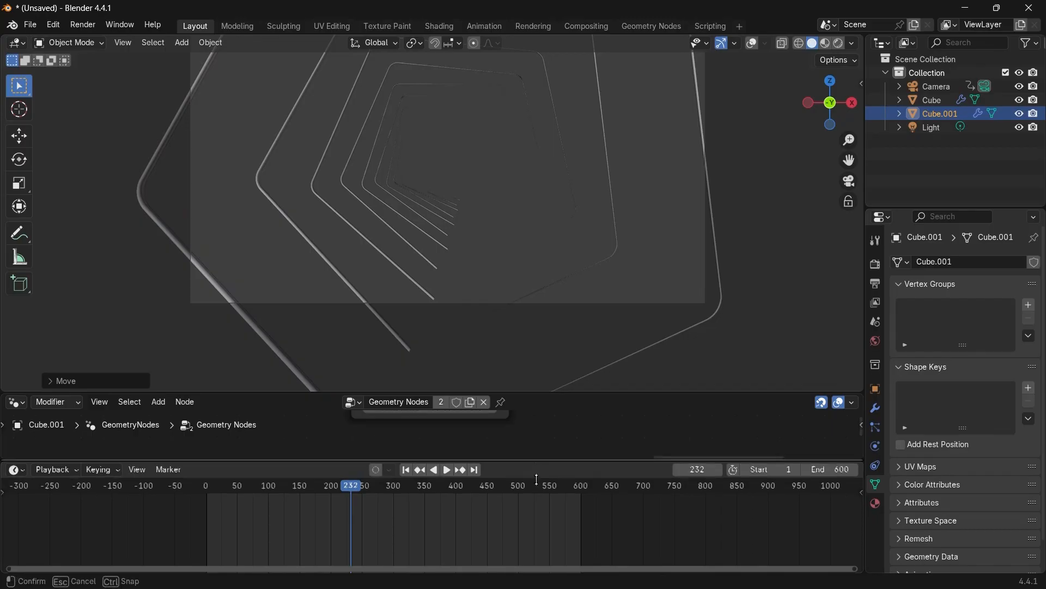
Make the duplicate's Geometry Nodes group a single-user copy so it can be edited independently.
left_click_drag(534, 460, 536, 515)
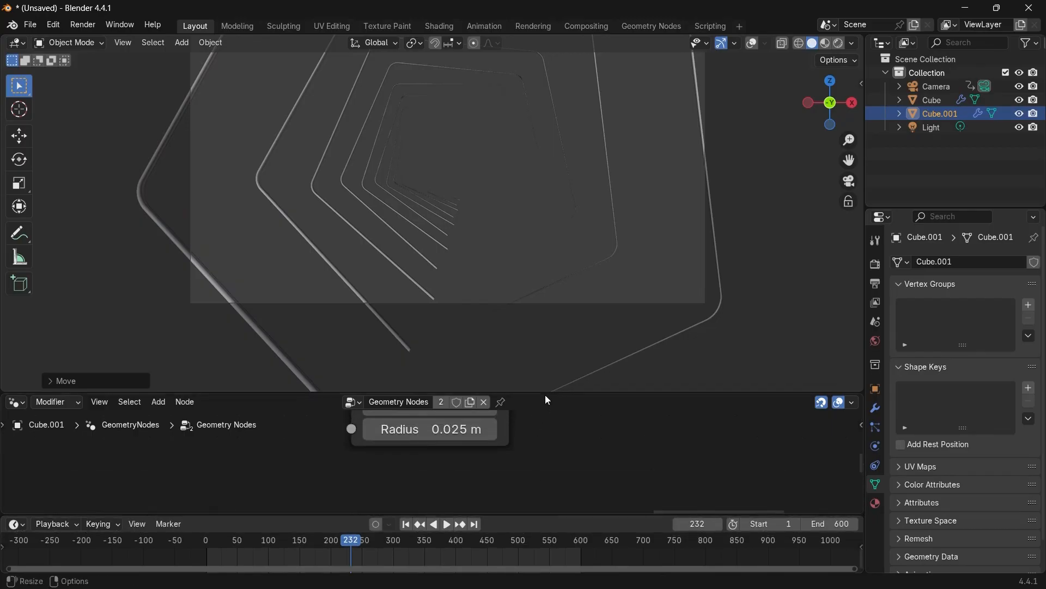
left_click_drag(545, 394, 565, 241)
middle_click_drag(564, 282, 590, 386)
scroll(563, 345, "down", 11)
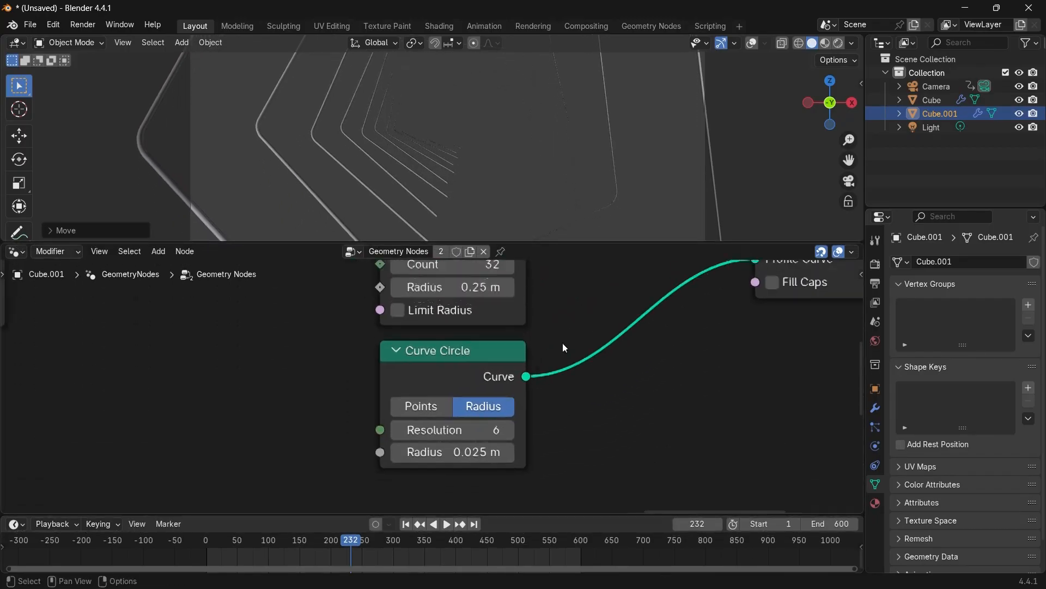
scroll(417, 383, "down", 5)
middle_click_drag(404, 380, 565, 404)
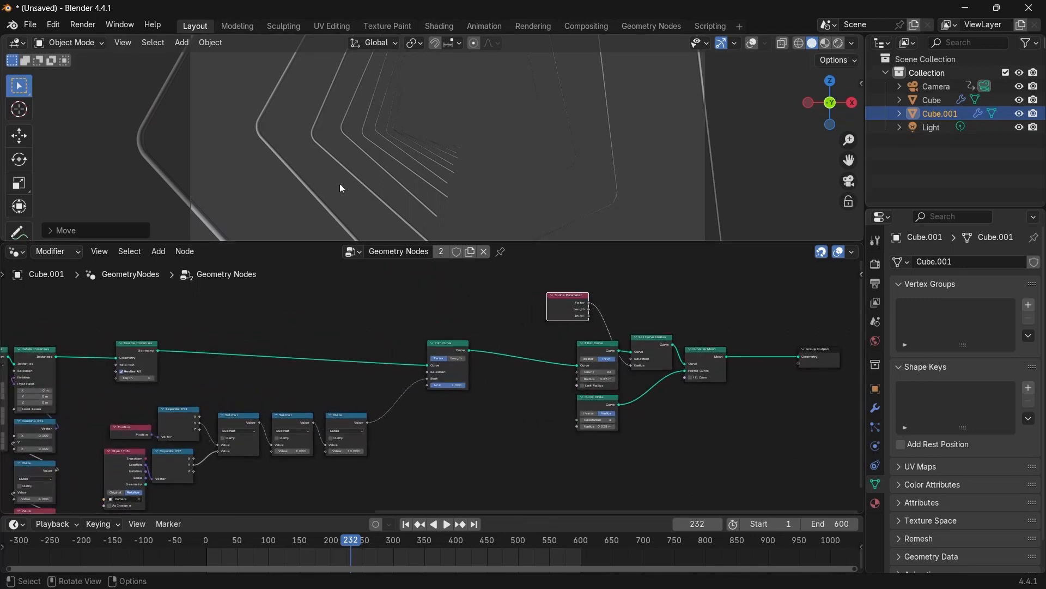
middle_click_drag(256, 381, 545, 345)
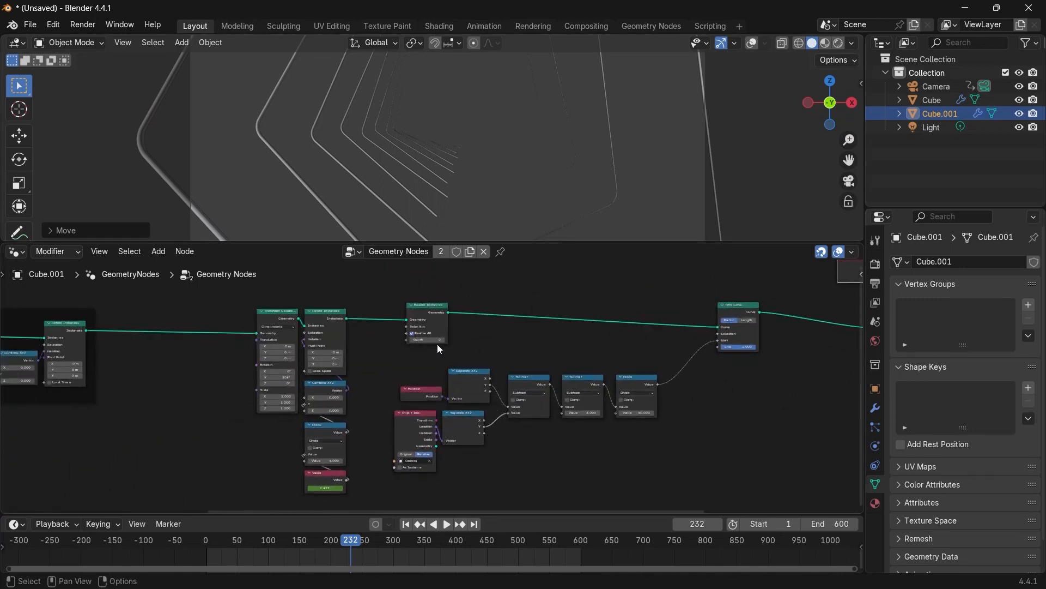
left_click(443, 252)
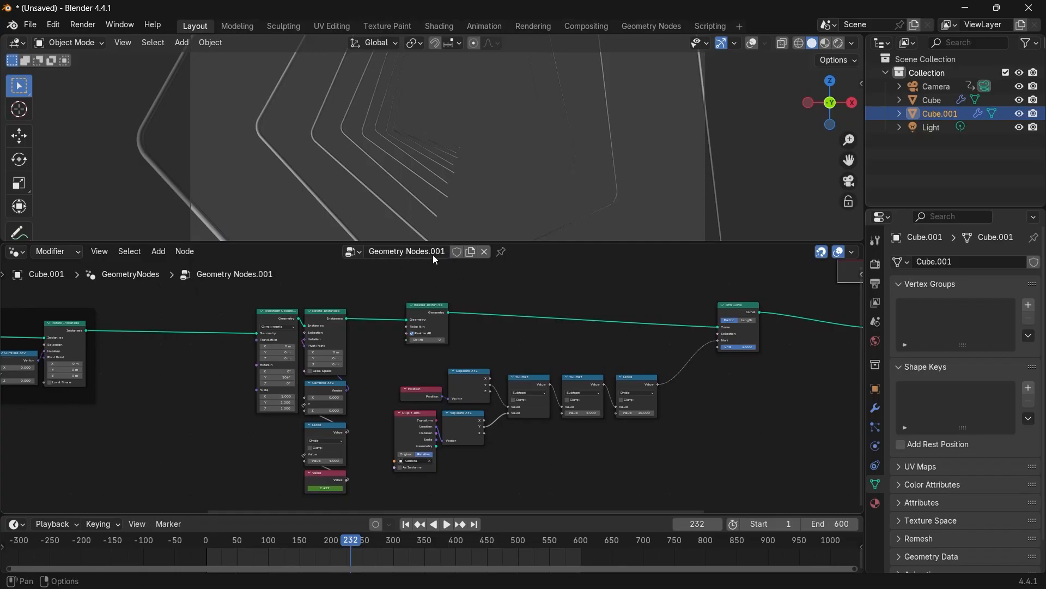
Edit the Multiply node's value in the Rotations frame of the duplicate's node tree.
middle_click_drag(379, 385, 488, 378)
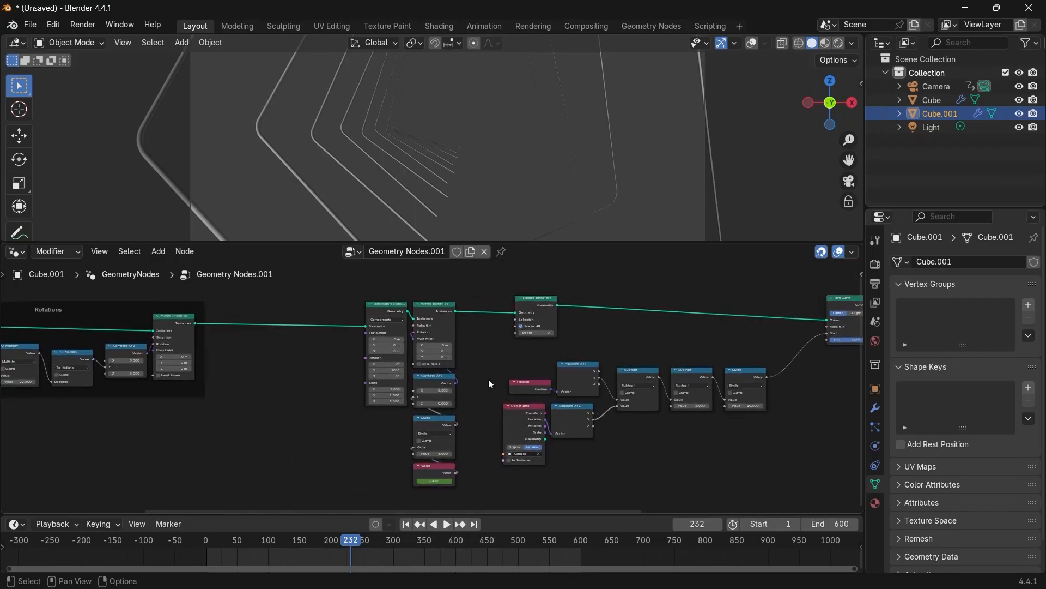
scroll(338, 410, "up", 1)
middle_click_drag(228, 424, 509, 380)
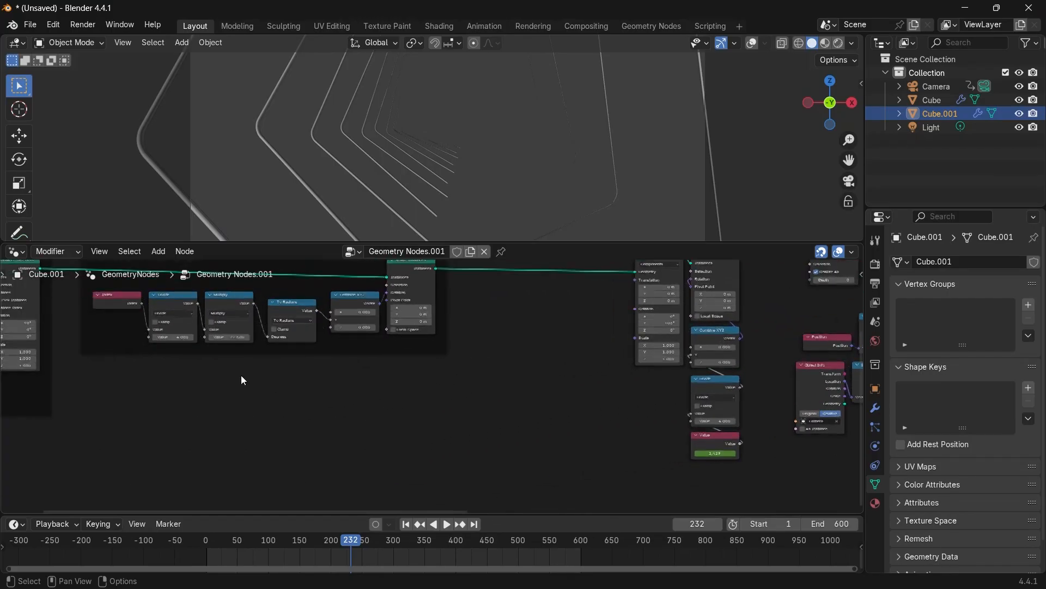
scroll(237, 375, "up", 1)
scroll(245, 415, "up", 4)
middle_click_drag(187, 324, 313, 441, "shift")
scroll(330, 434, "up", 3)
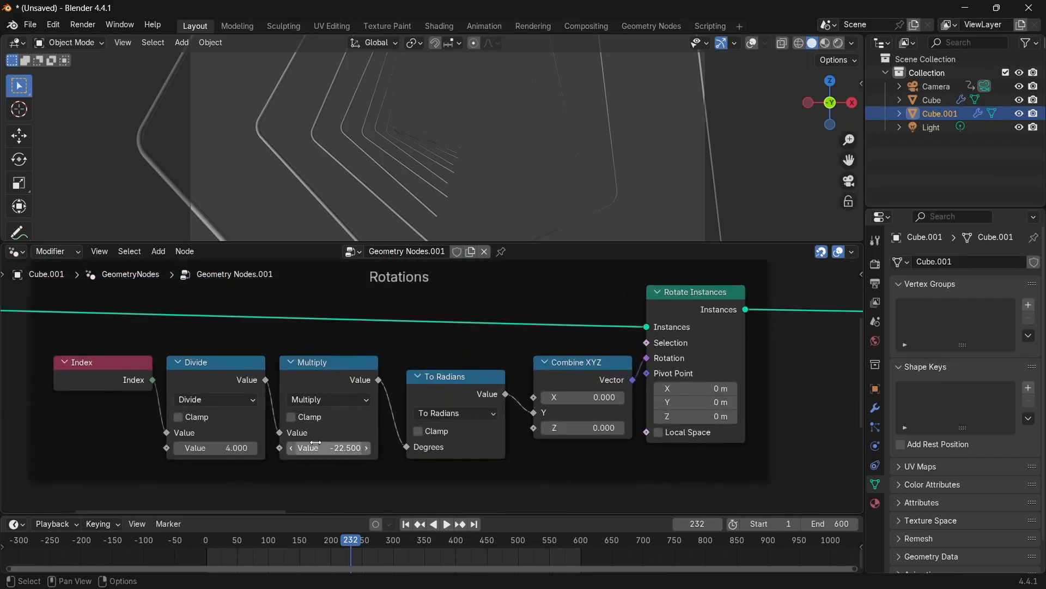
left_click(335, 447)
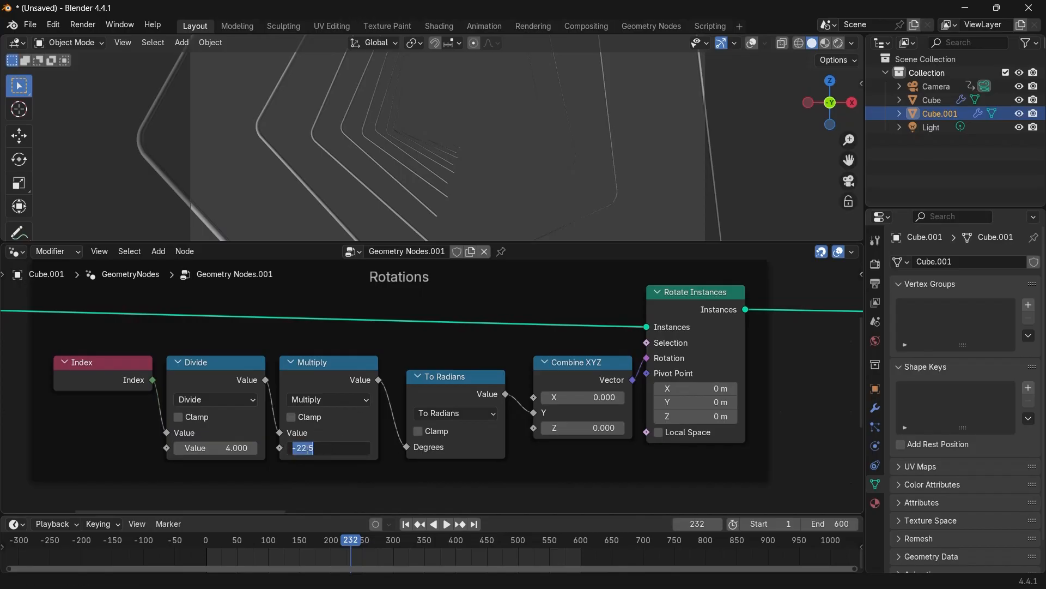
left_click(298, 448)
key("Return")
Set the Divide node's value next to the camera-driven Value node to -4.
scroll(441, 135, "down", 2)
middle_click_drag(736, 452, 498, 430)
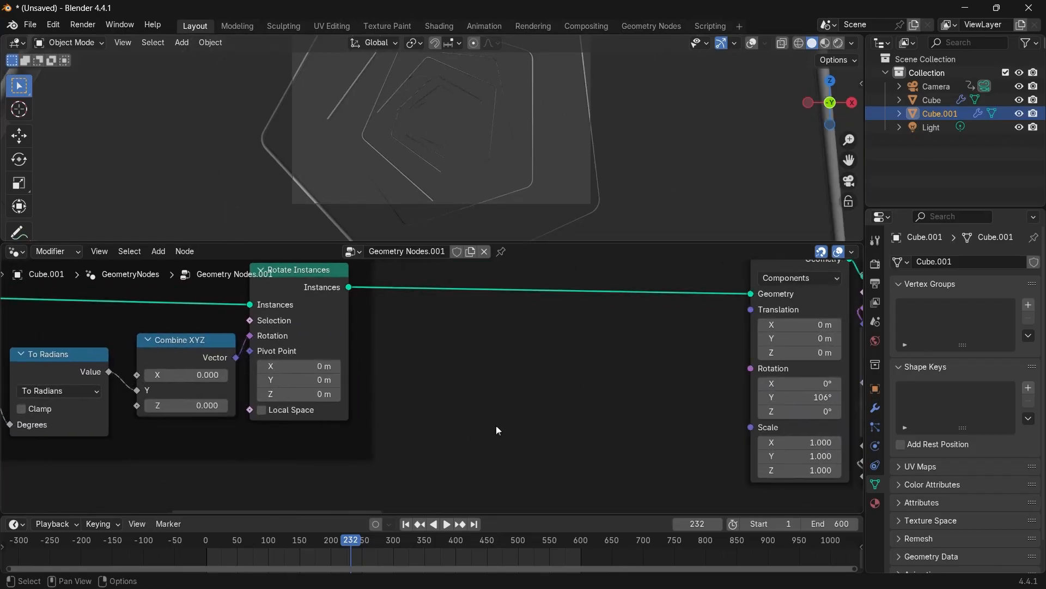
scroll(496, 425, "down", 3)
middle_click_drag(850, 464, 526, 326)
scroll(547, 408, "up", 4)
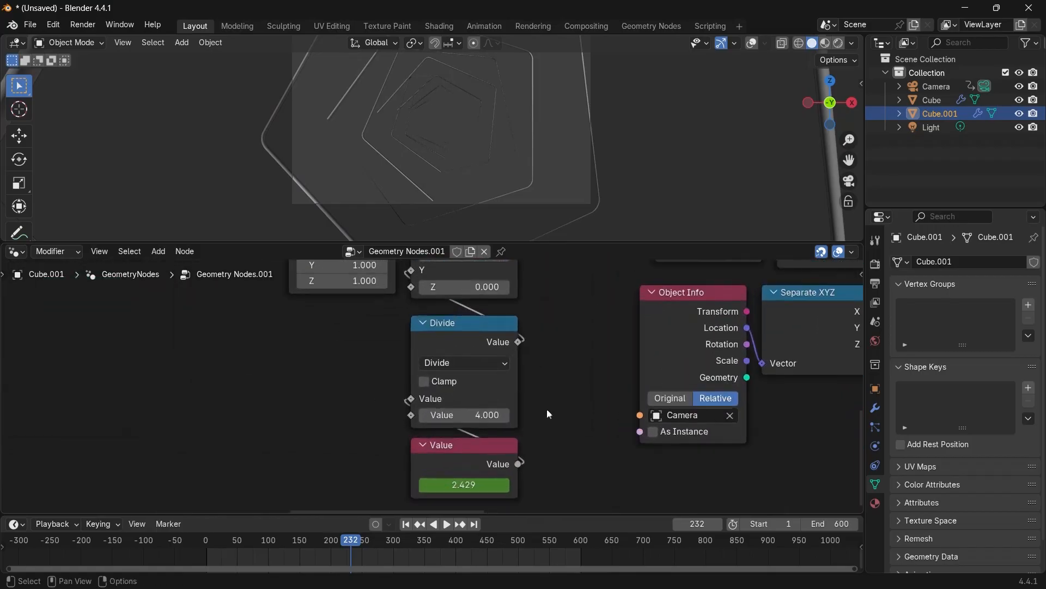
left_click(450, 446)
key("space")
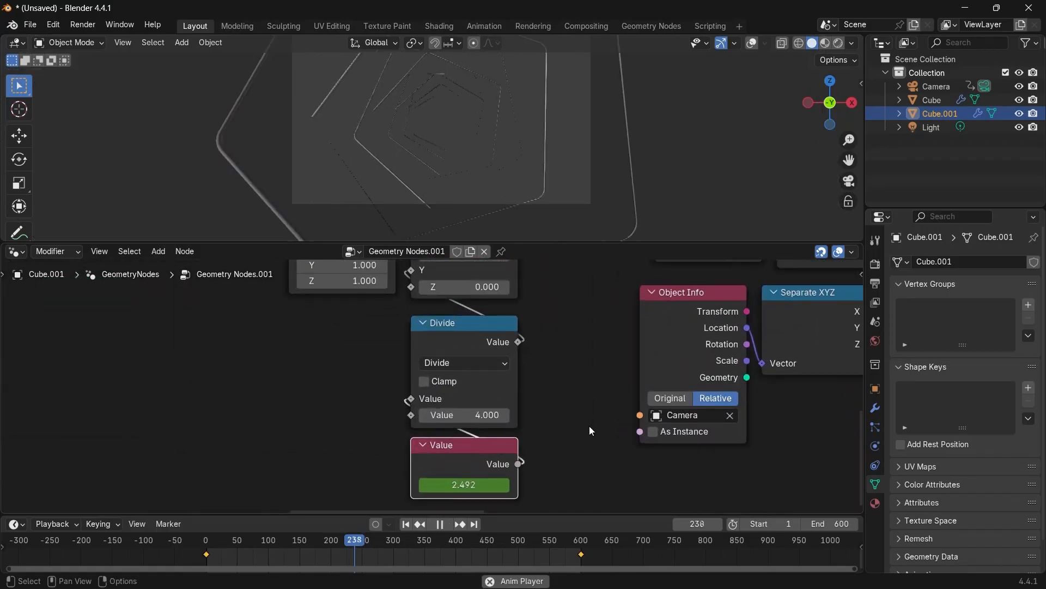
key("space")
left_click(482, 415)
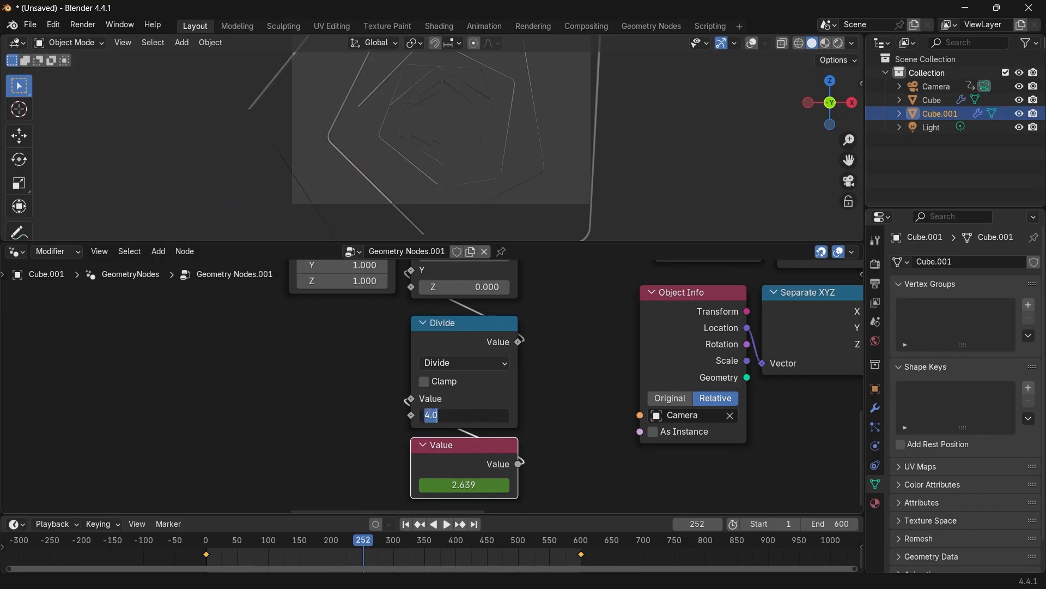
key("Left")
type("-")
key("Return")
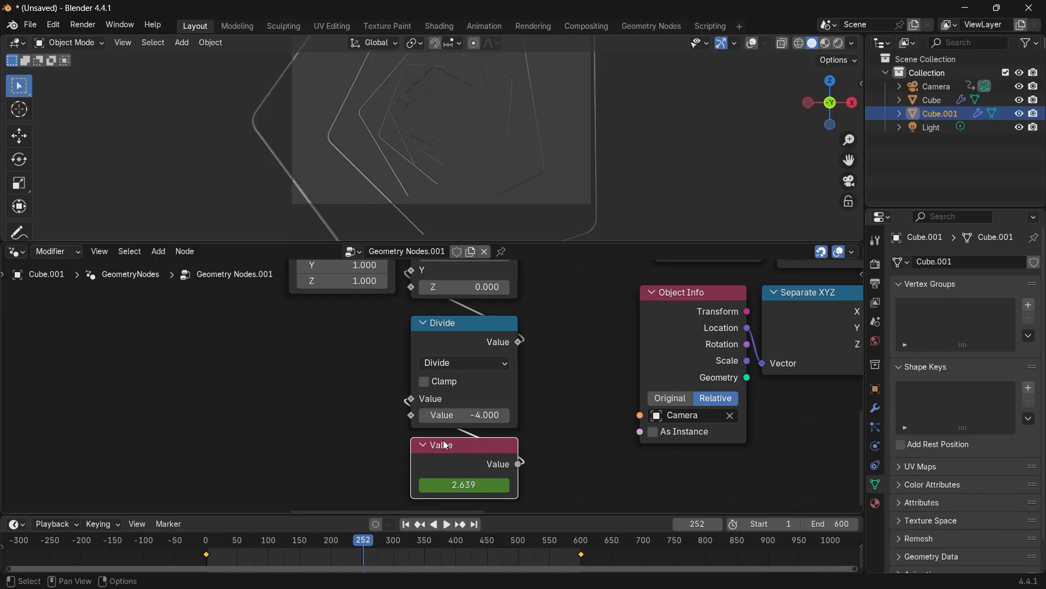
Set the Transform Geometry node's Y rotation to 76.5°.
key("space")
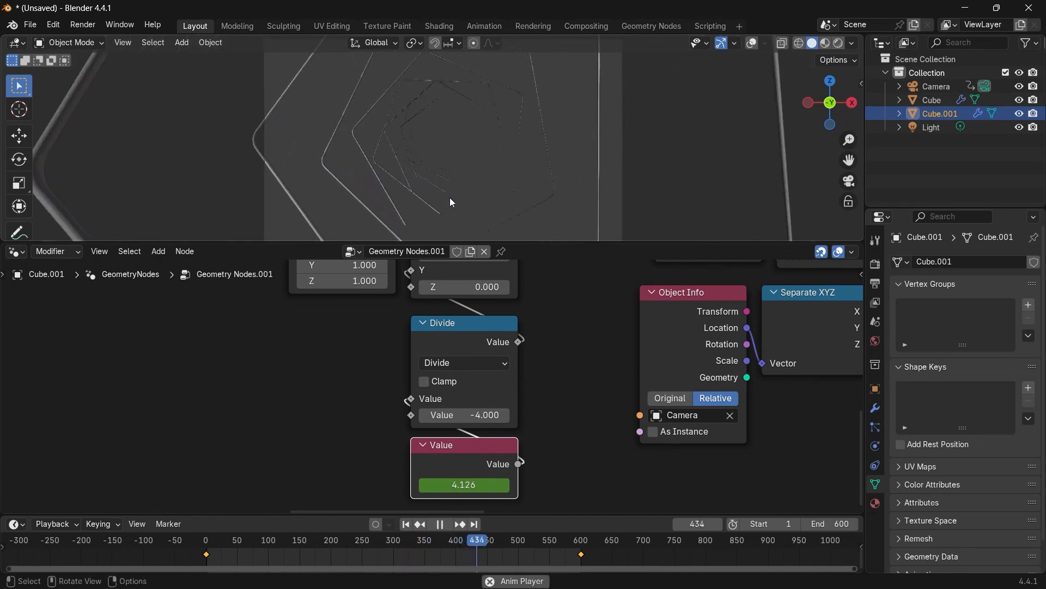
key("space")
middle_click_drag(318, 366, 383, 504)
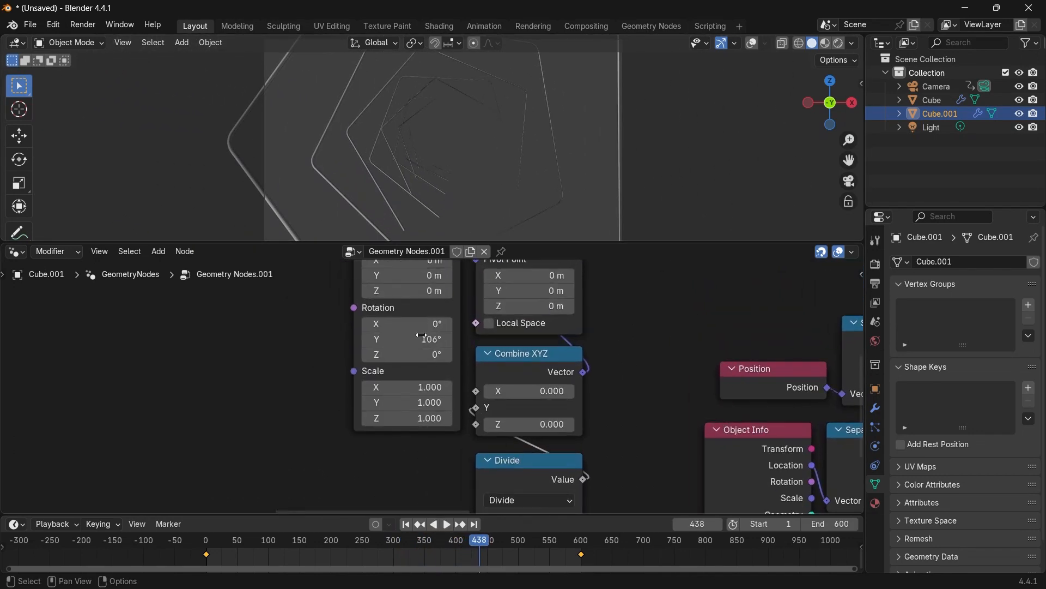
left_click_drag(423, 338, 404, 338)
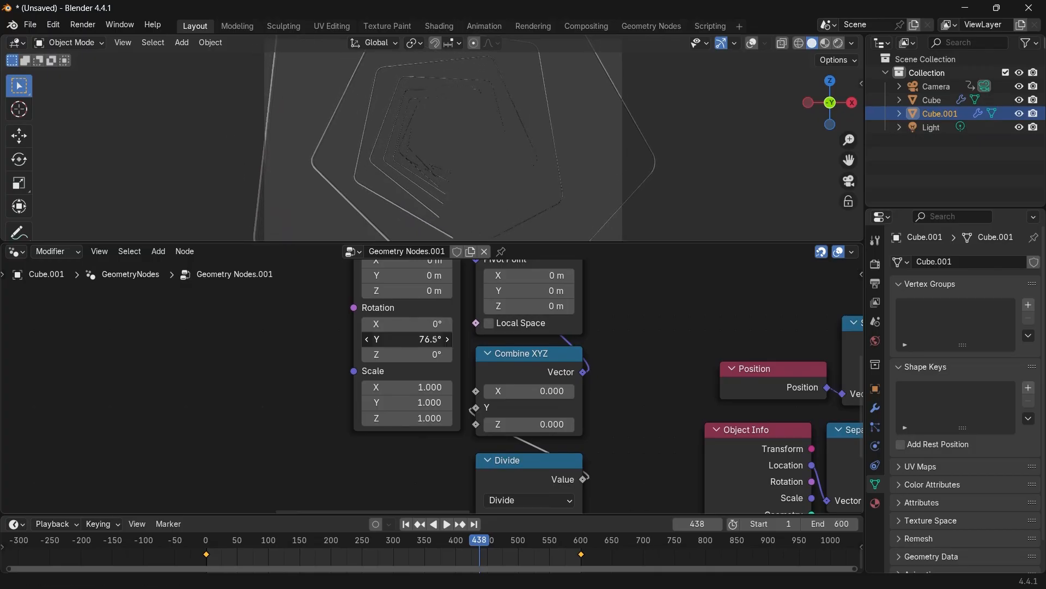
Reconnect the Divide output from the Trim Curve's Start input to its End input.
key("space")
key("space")
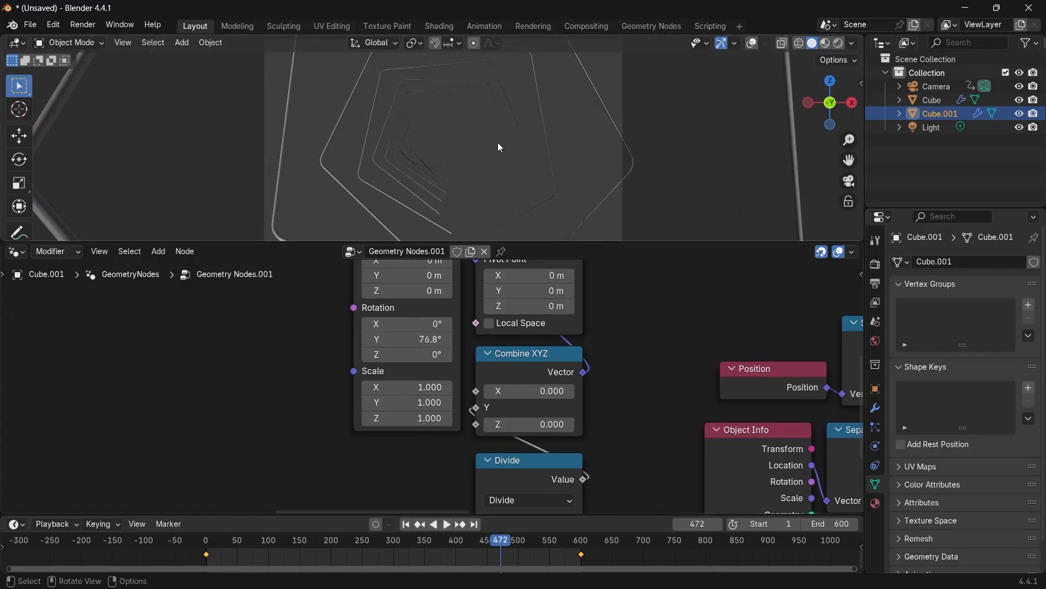
scroll(480, 162, "up", 3)
scroll(479, 162, "down", 1)
scroll(763, 397, "down", 3)
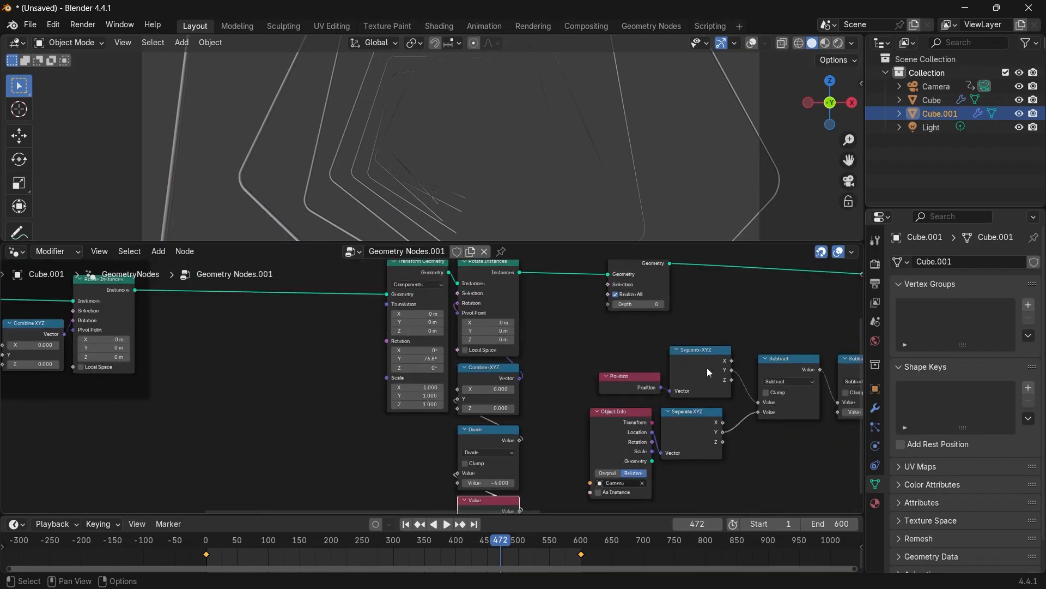
scroll(708, 368, "down", 1)
middle_click_drag(551, 363, 141, 361)
scroll(436, 364, "up", 1)
scroll(576, 339, "down", 1)
scroll(412, 395, "up", 4)
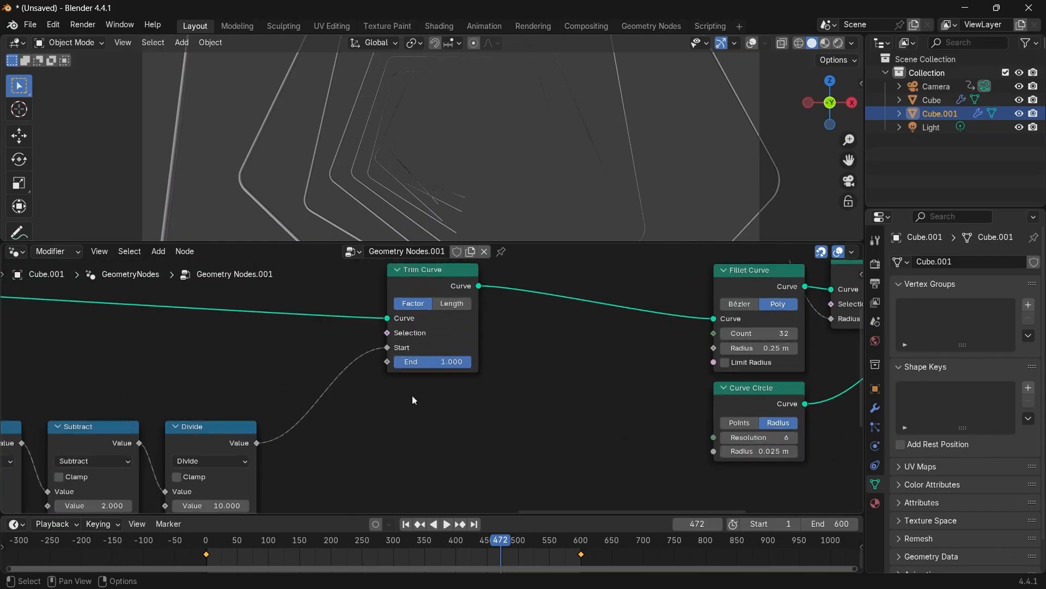
middle_click_drag(367, 386, 482, 359)
scroll(469, 369, "down", 1)
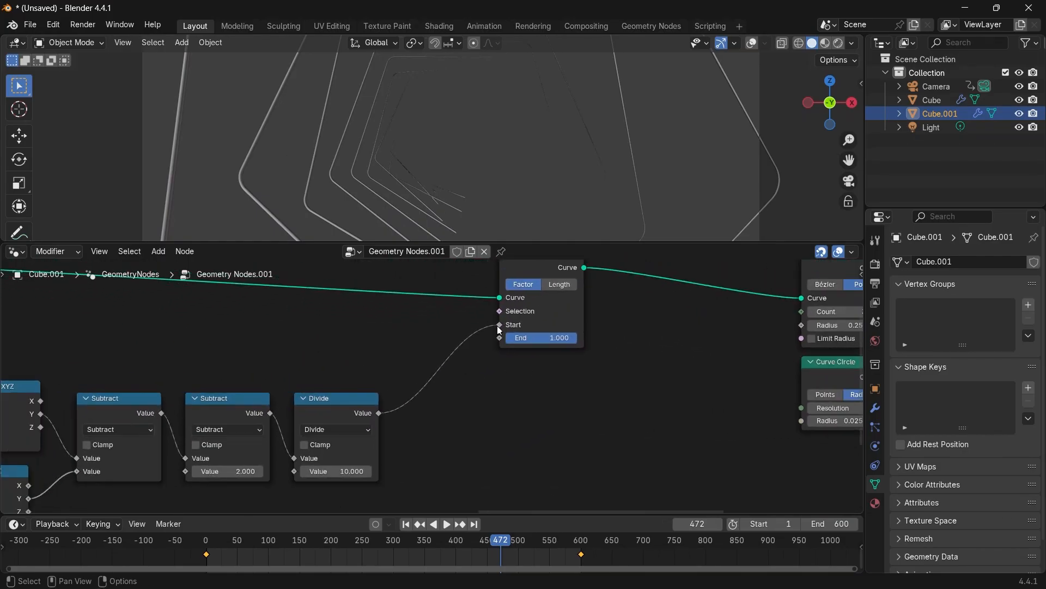
left_click_drag(497, 325, 493, 346)
Add a Math node and set its operation to Subtract.
scroll(500, 411, "up", 1)
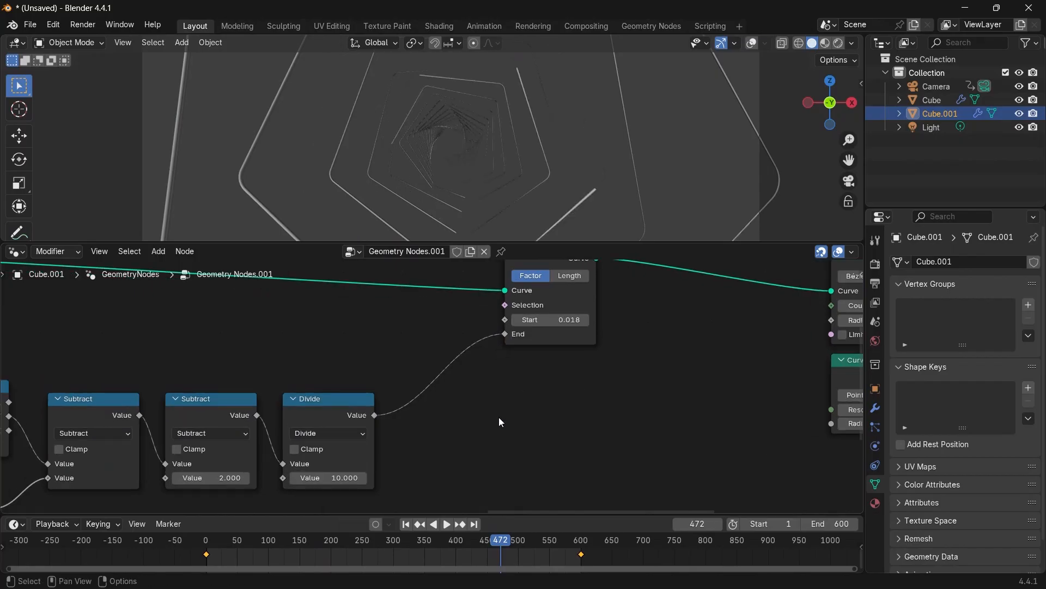
key("space")
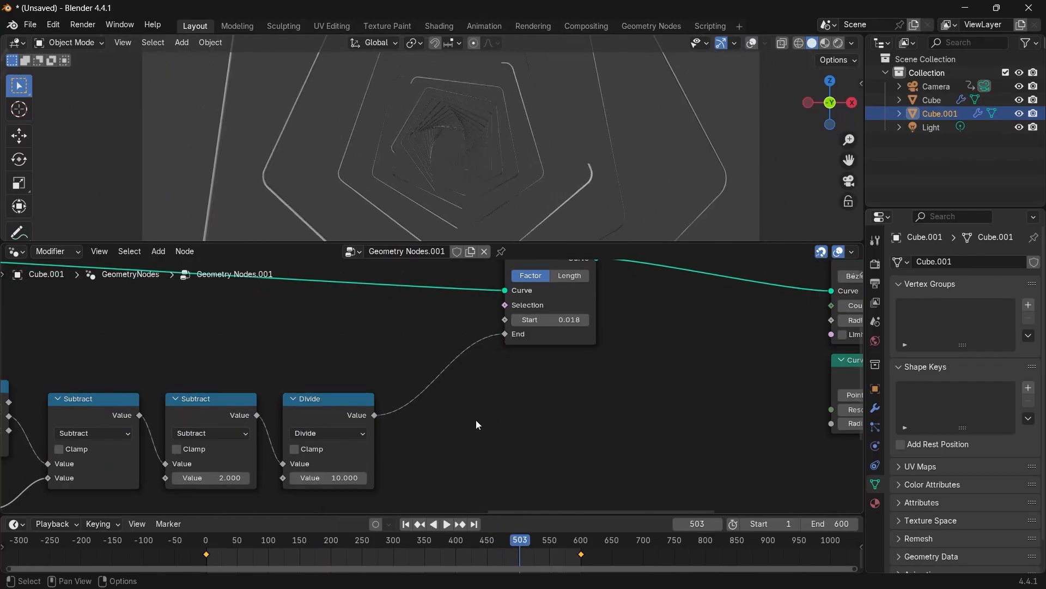
scroll(475, 421, "up", 1)
key("shift+a")
type("math")
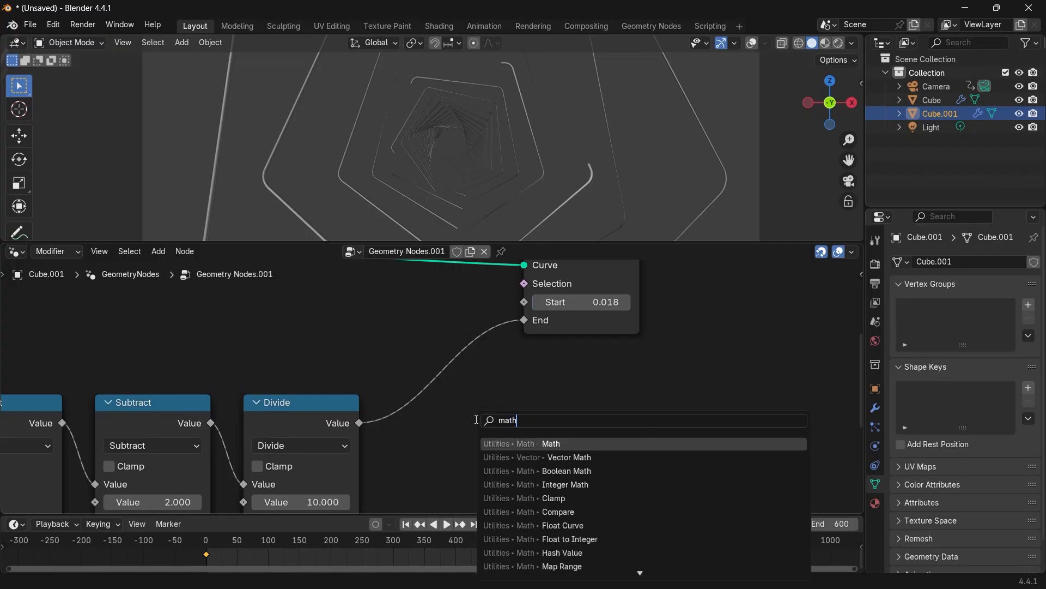
key("Return")
left_click(518, 420)
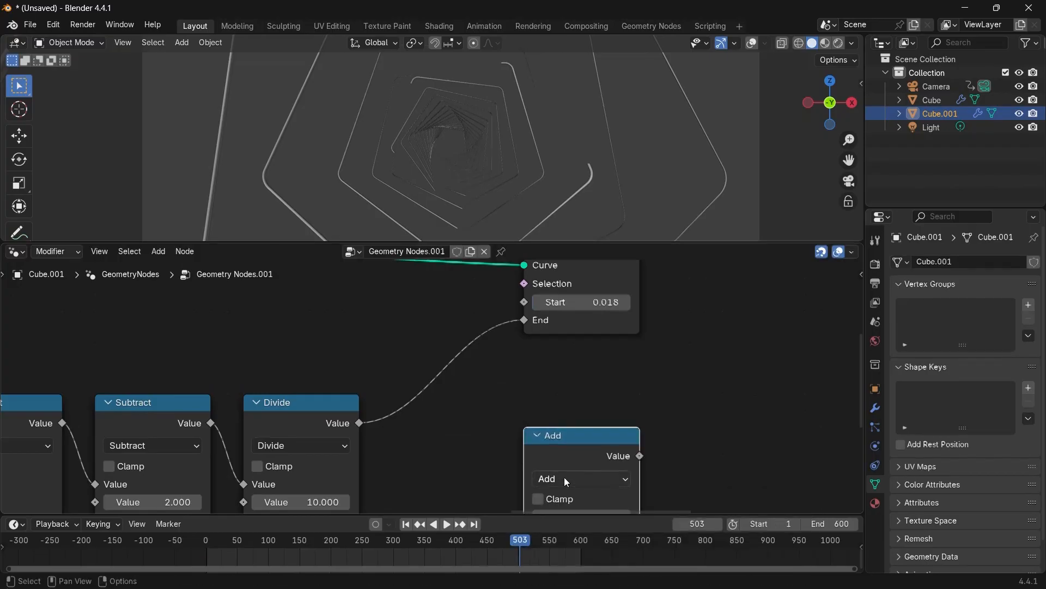
left_click(564, 476)
left_click(450, 296)
scroll(523, 389, "down", 2)
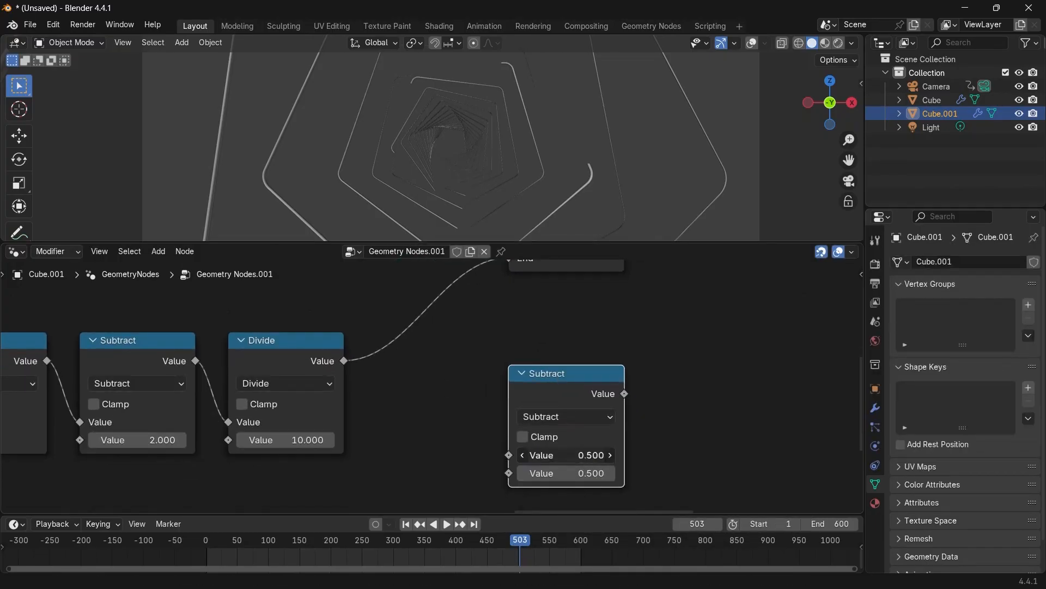
Connect the Divide output to the Subtract node's second input and set its first value to 1.000.
left_click_drag(344, 361, 510, 472)
left_click_drag(554, 375, 504, 358)
middle_click_drag(504, 327, 526, 375)
left_click_drag(529, 306, 505, 311)
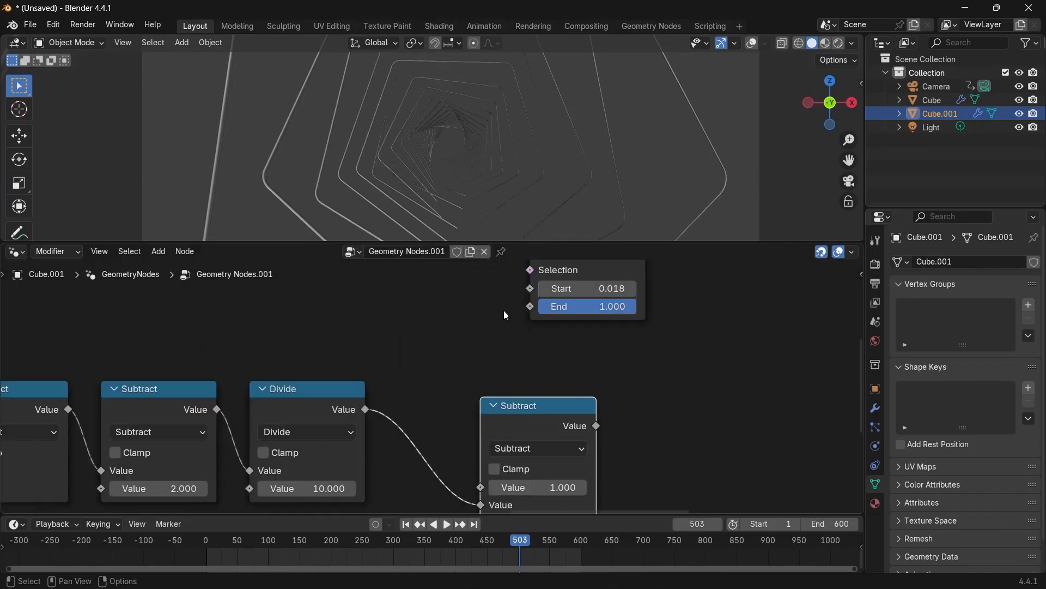
middle_click_drag(548, 354, 540, 392)
mouse_move(550, 327)
left_mouse_down()
mouse_move(645, 327)
mouse_move(531, 331)
left_mouse_up()
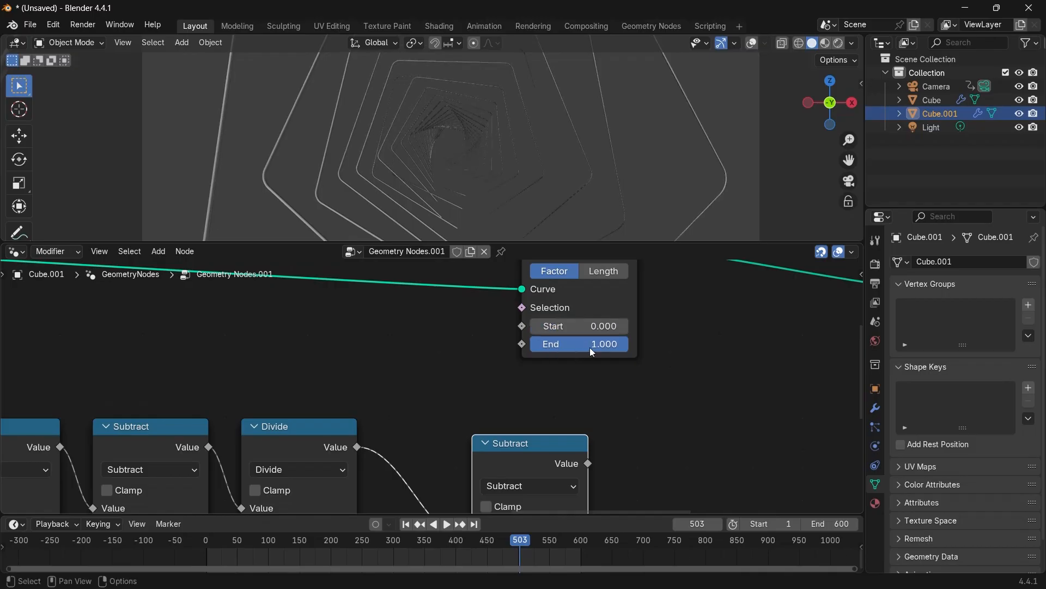
Set the Trim Curve's End factor to 0.300.
left_click_drag(592, 352, 559, 352)
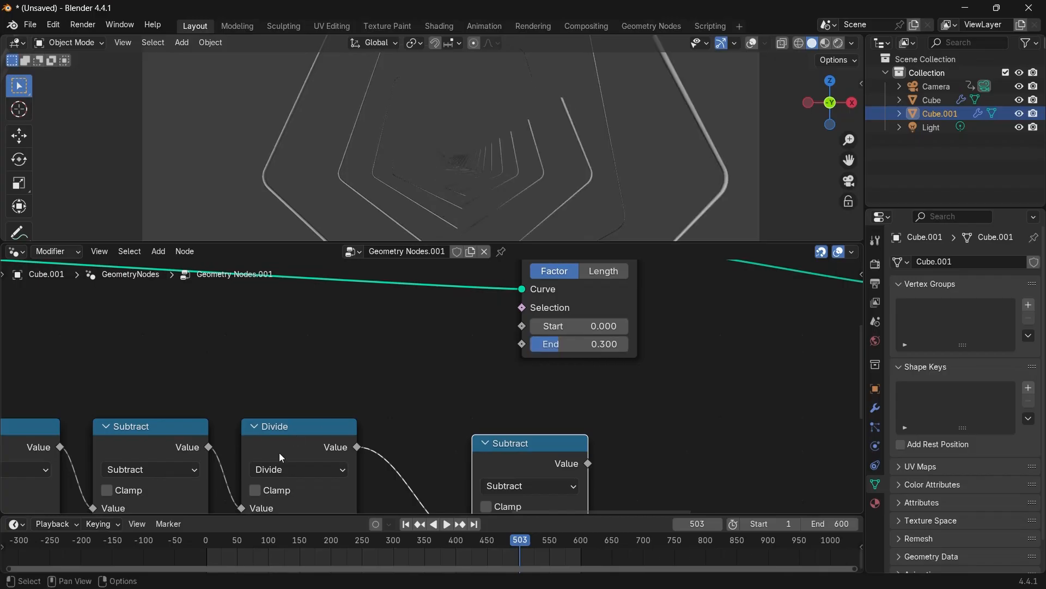
left_click(292, 452)
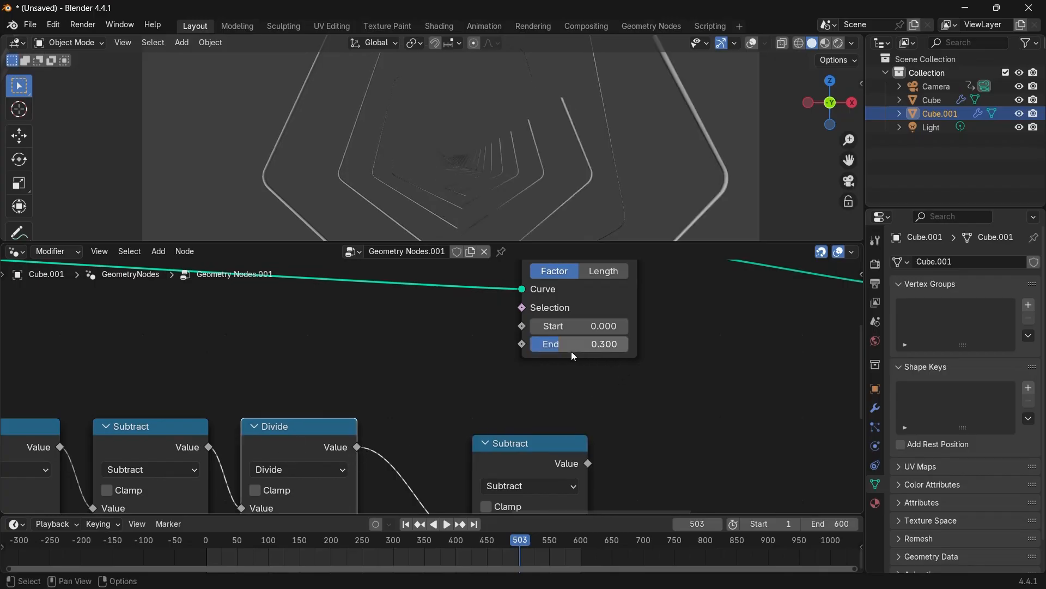
Connect the Subtract node's output to the Trim Curve's End input.
left_click_drag(571, 352, 604, 349)
left_click_drag(519, 443, 411, 321)
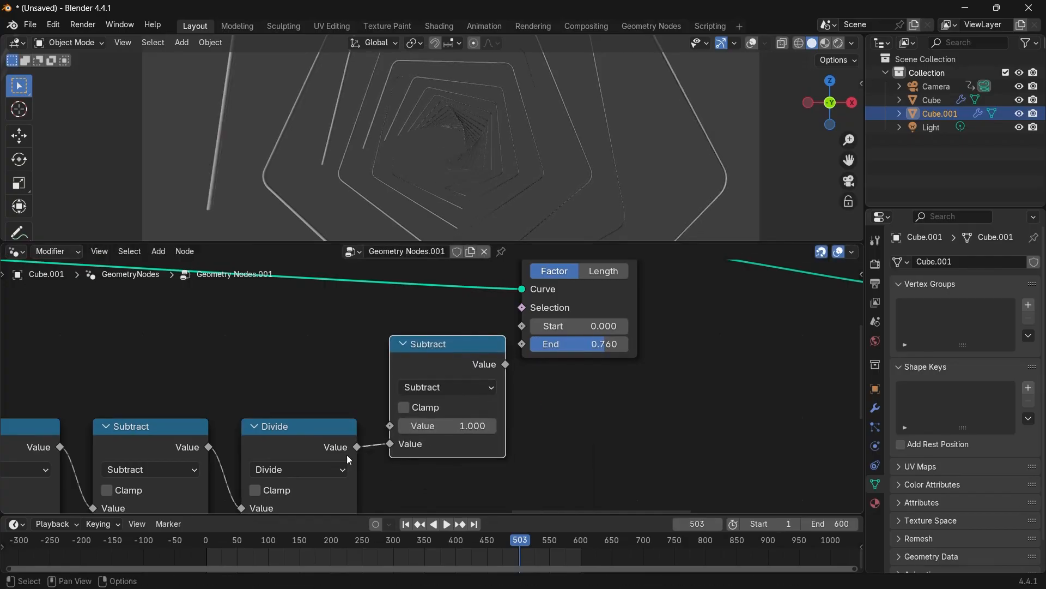
left_click_drag(506, 364, 524, 346)
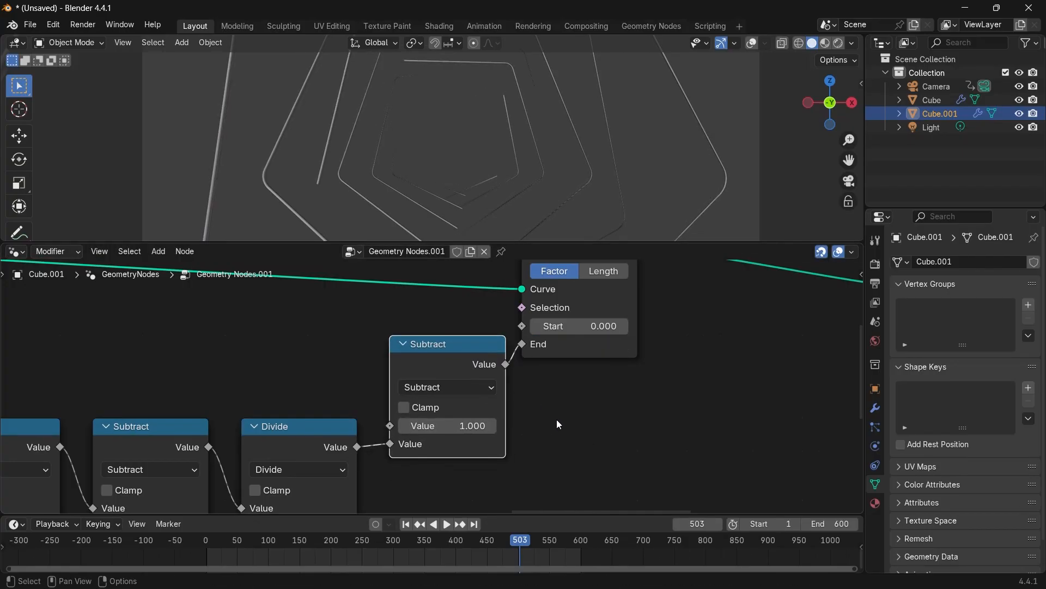
Play the animation and inspect the trimmed tubes in the viewport.
key("space")
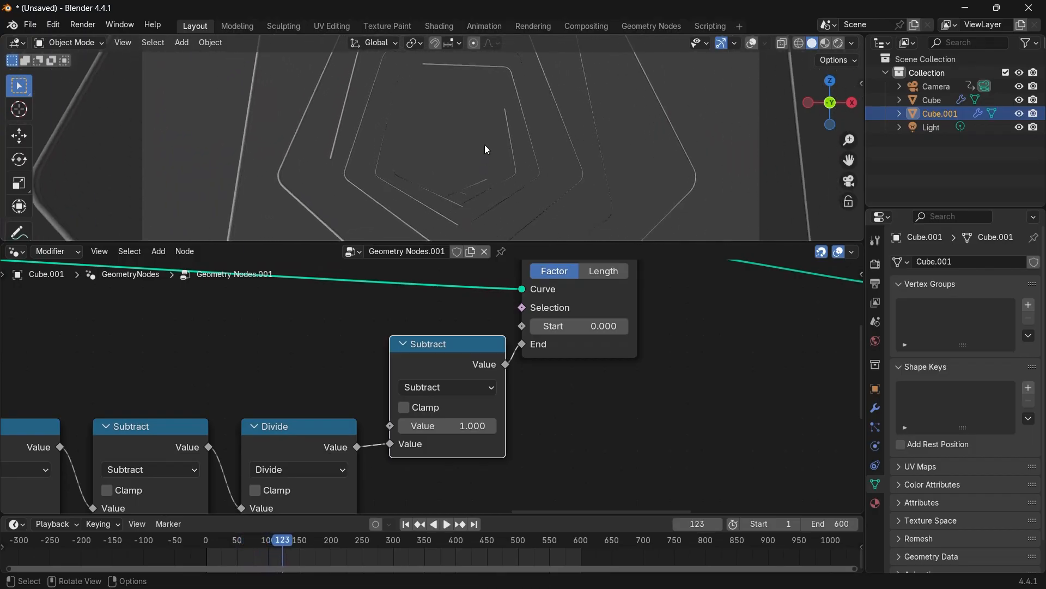
key("space")
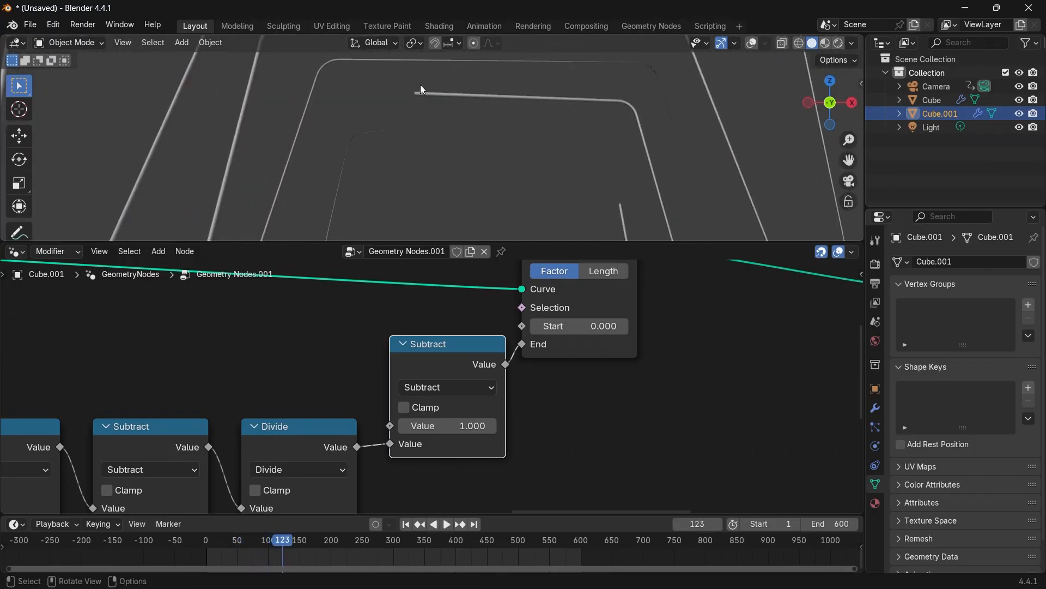
scroll(431, 92, "down", 2)
middle_click_drag(645, 231, 626, 164, "shift")
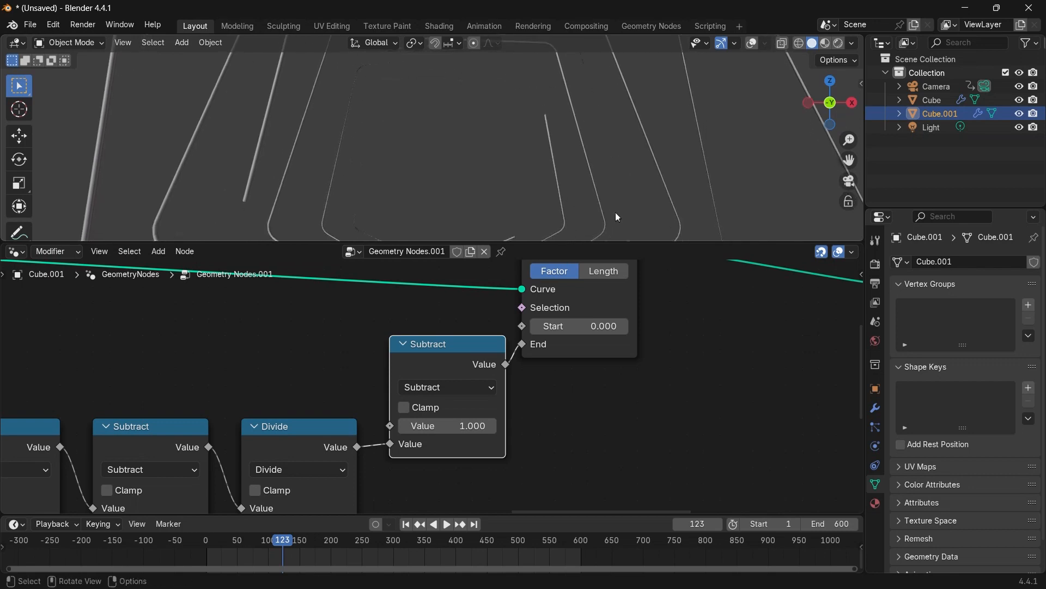
Add a Math node beside the Spline Parameter node and set its operation to Subtract.
scroll(621, 205, "down", 2)
scroll(698, 303, "down", 4)
middle_click_drag(698, 306, 361, 360, "shift")
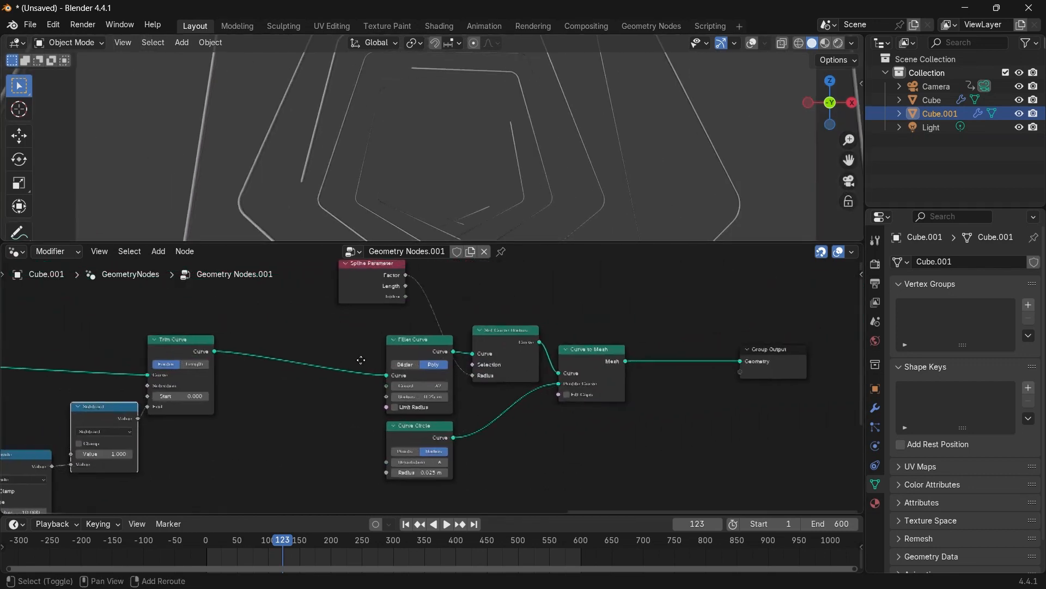
scroll(458, 365, "up", 2)
middle_click_drag(452, 359, 498, 428, "shift")
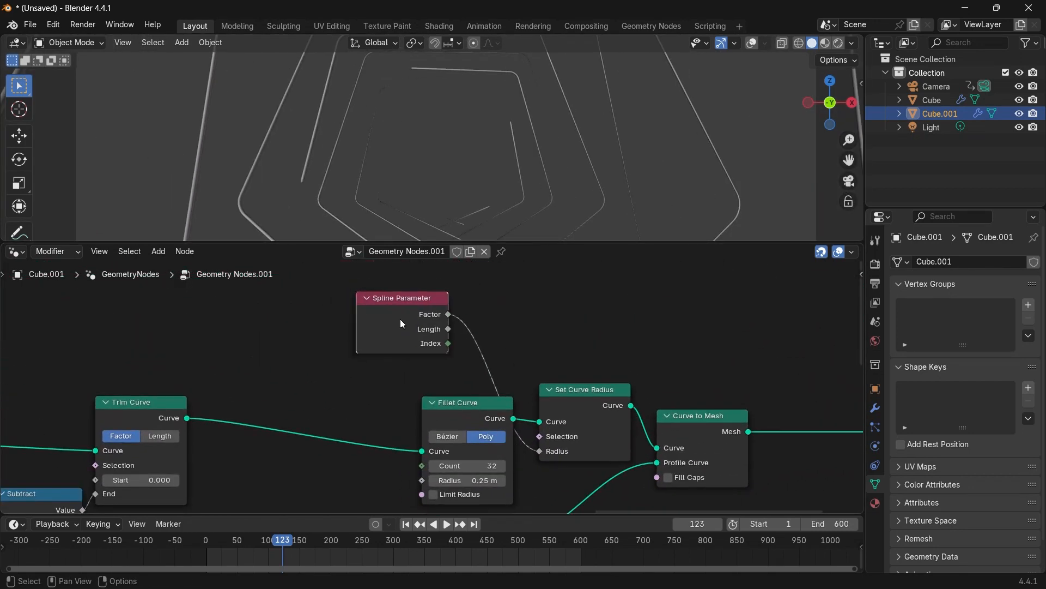
left_click_drag(402, 323, 350, 310)
key("shift+a")
type("math")
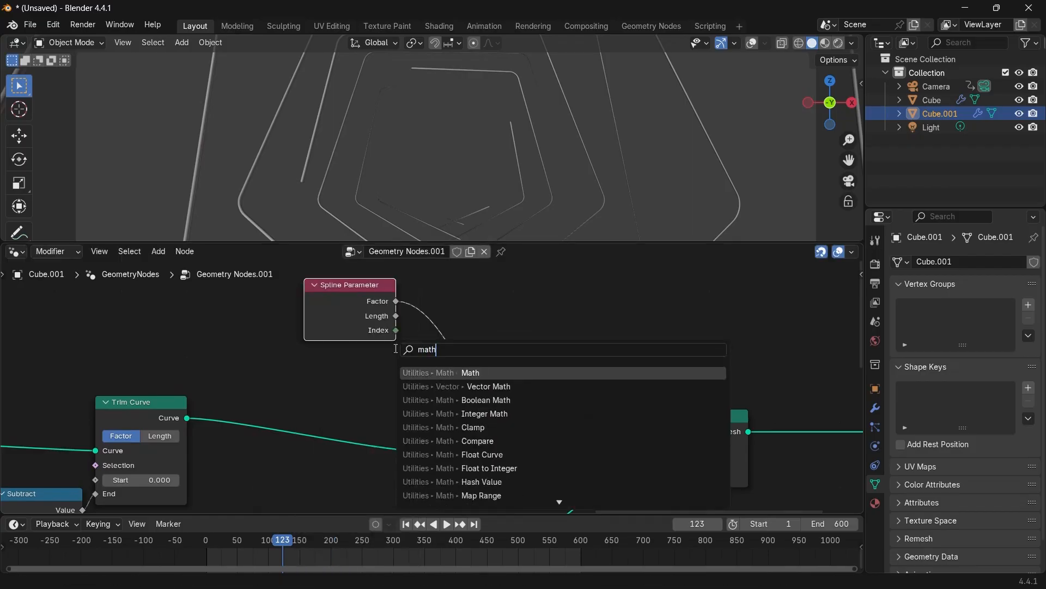
key("Return")
left_click(512, 318)
left_click(545, 304)
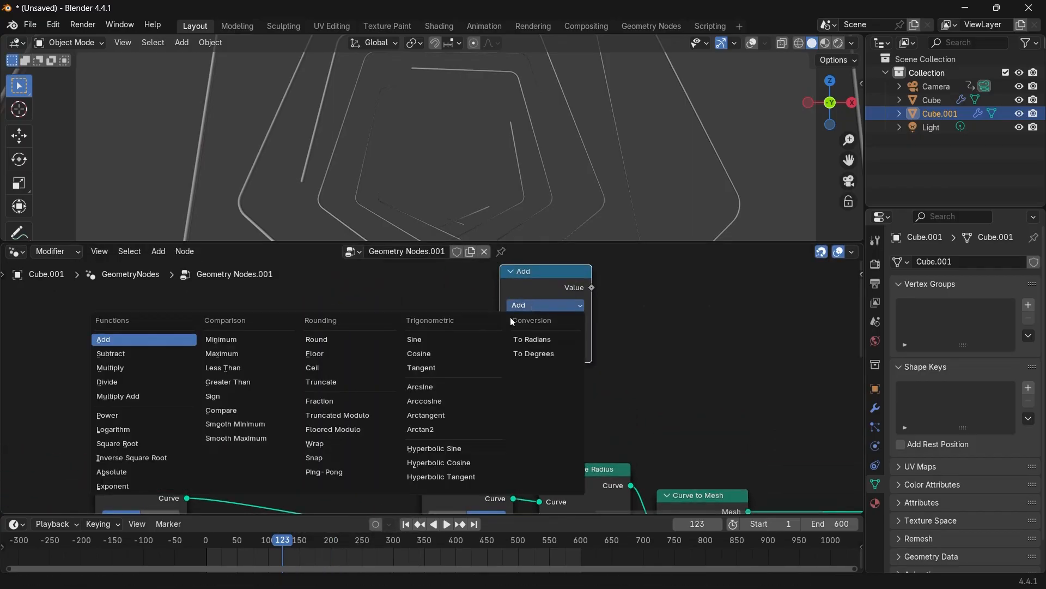
left_click(136, 352)
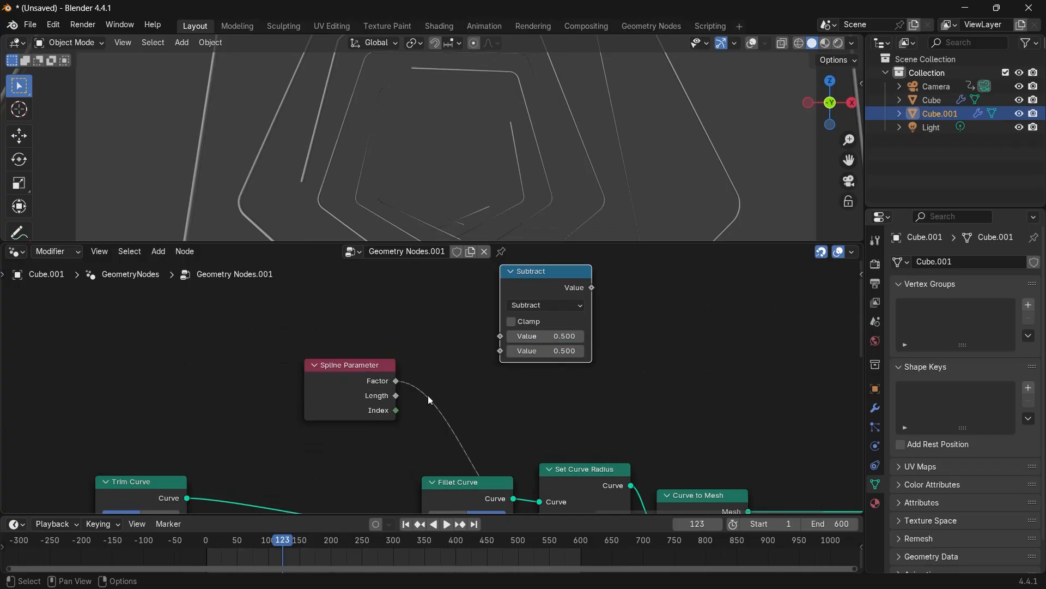
Set the new Subtract's first value to 1, feed it the Spline Parameter Factor, and connect its output to Set Curve Radius's Radius.
left_click(545, 336)
type("1")
key("Return")
left_click_drag(394, 382, 498, 353)
left_click_drag(569, 288, 539, 398)
Insert a Set Material node between Curve to Mesh and Group Output and assign the existing Material.
key("space")
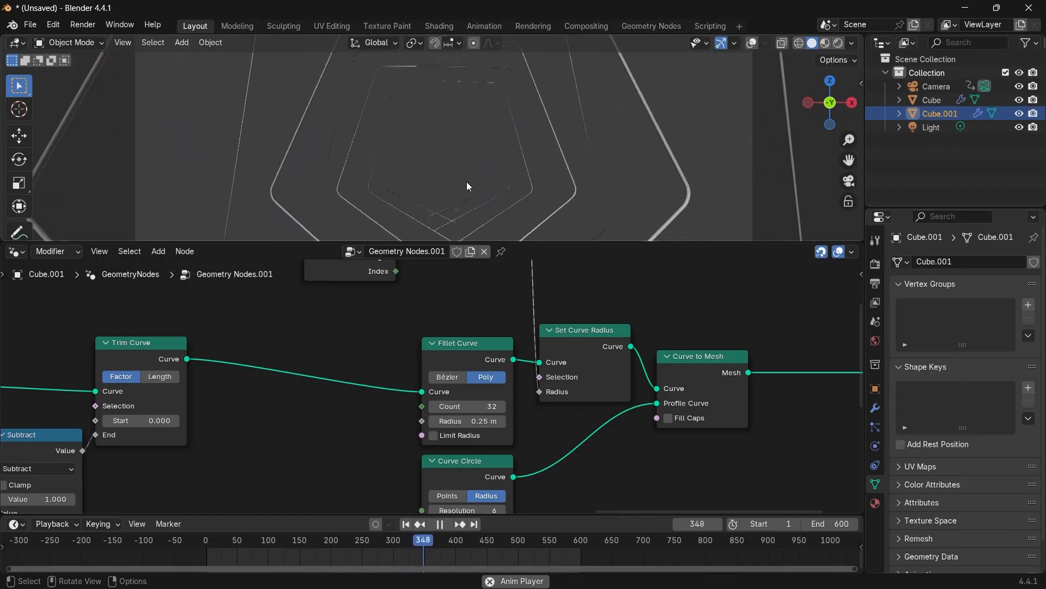
key("space")
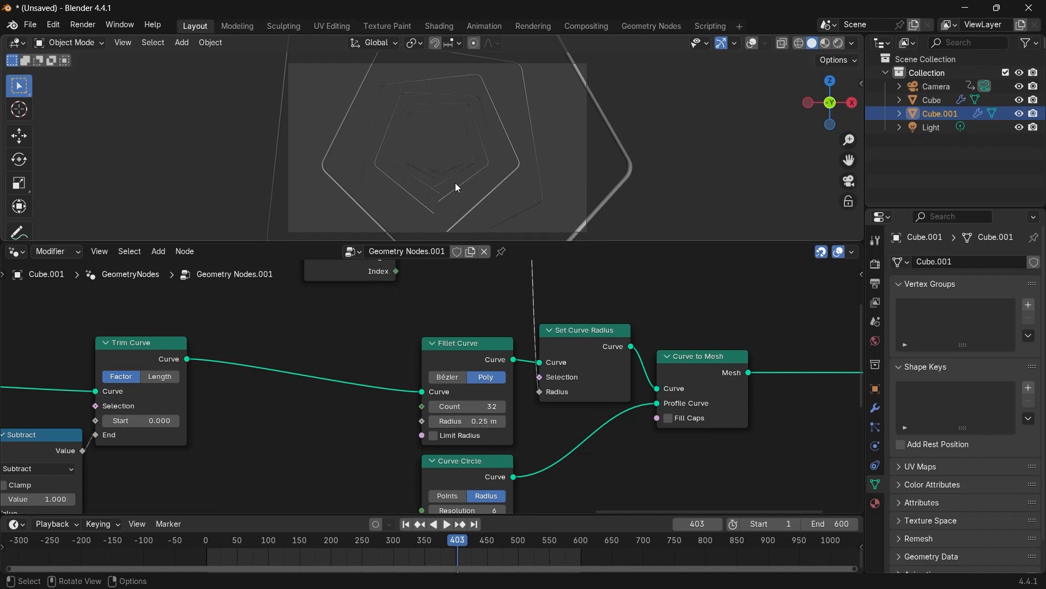
middle_click_drag(655, 456, 544, 455)
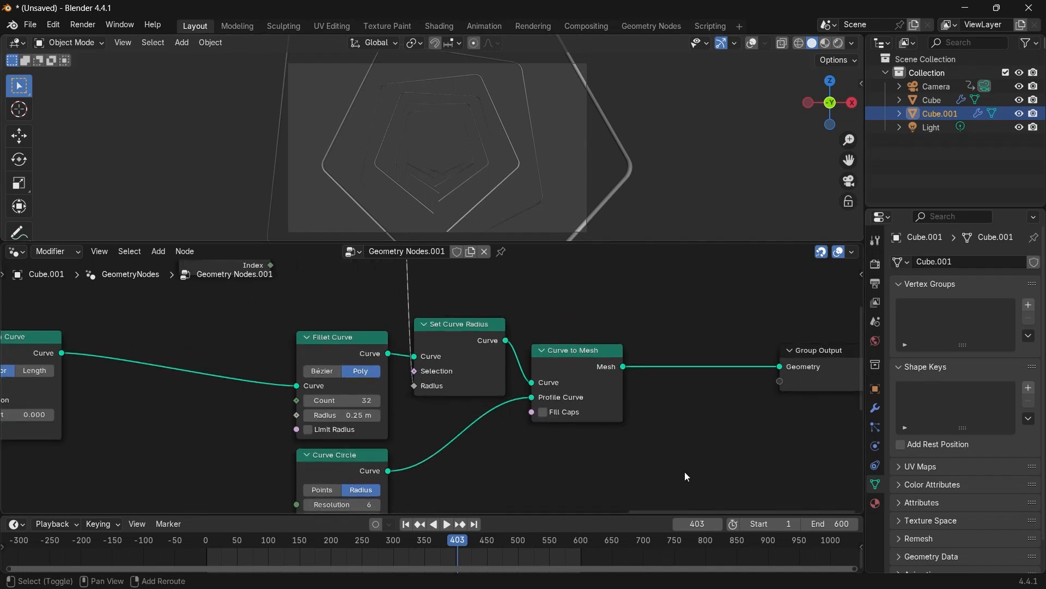
key("shift+a")
type("set ma")
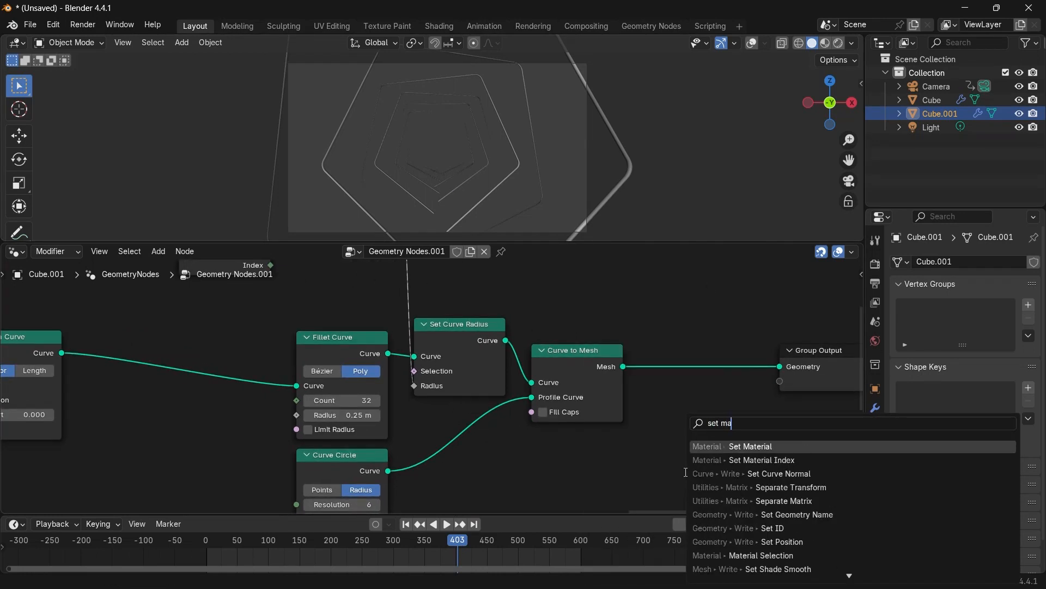
key("Return")
left_click(710, 384)
left_click(703, 425)
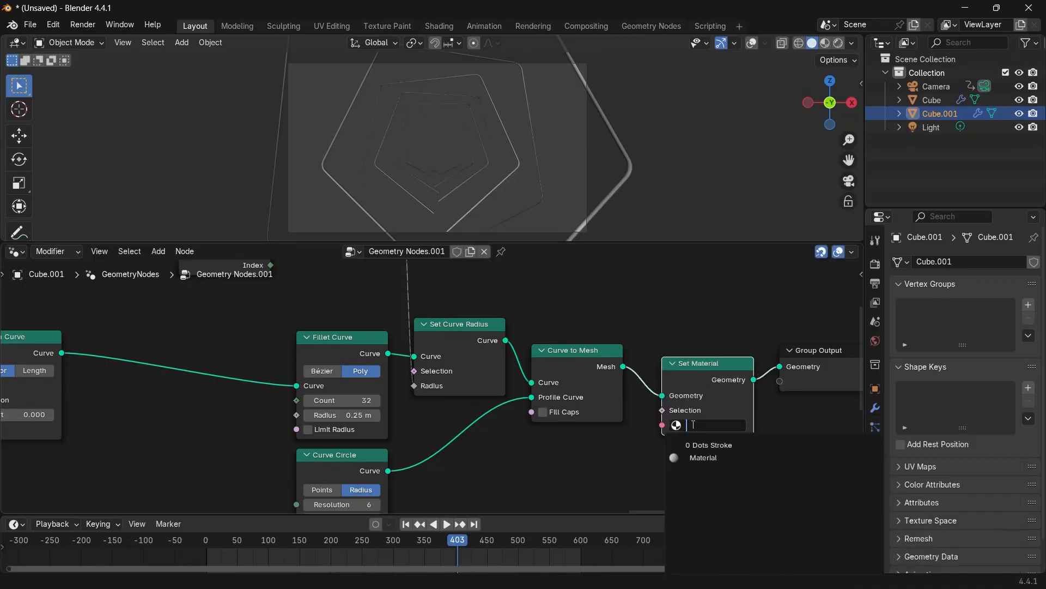
left_click(703, 458)
scroll(599, 452, "down", 2)
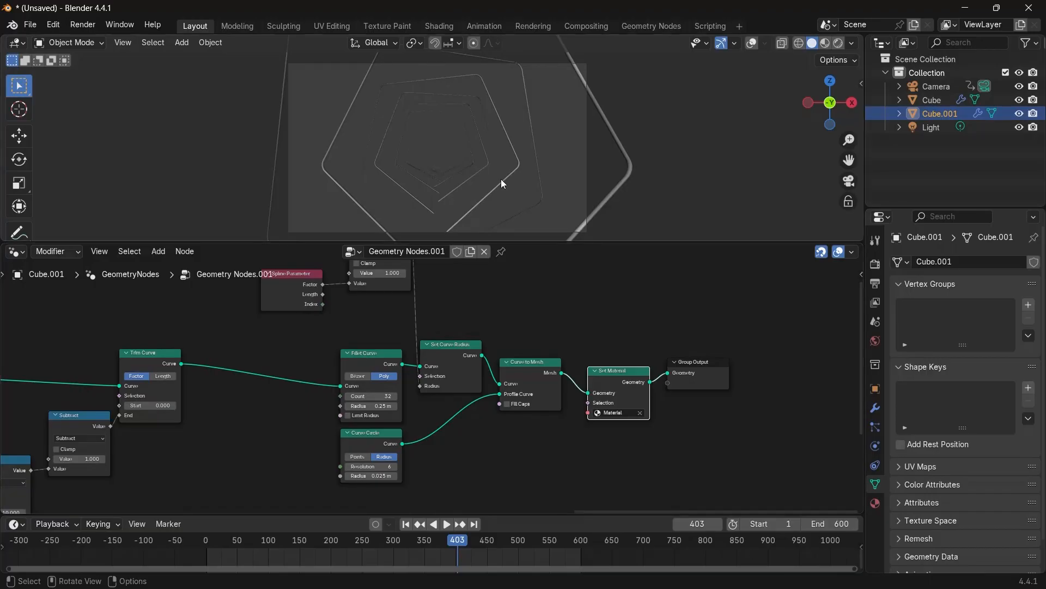
Select the original cube and insert a Set Material node between its Curve to Mesh and Group Output.
left_click(521, 211)
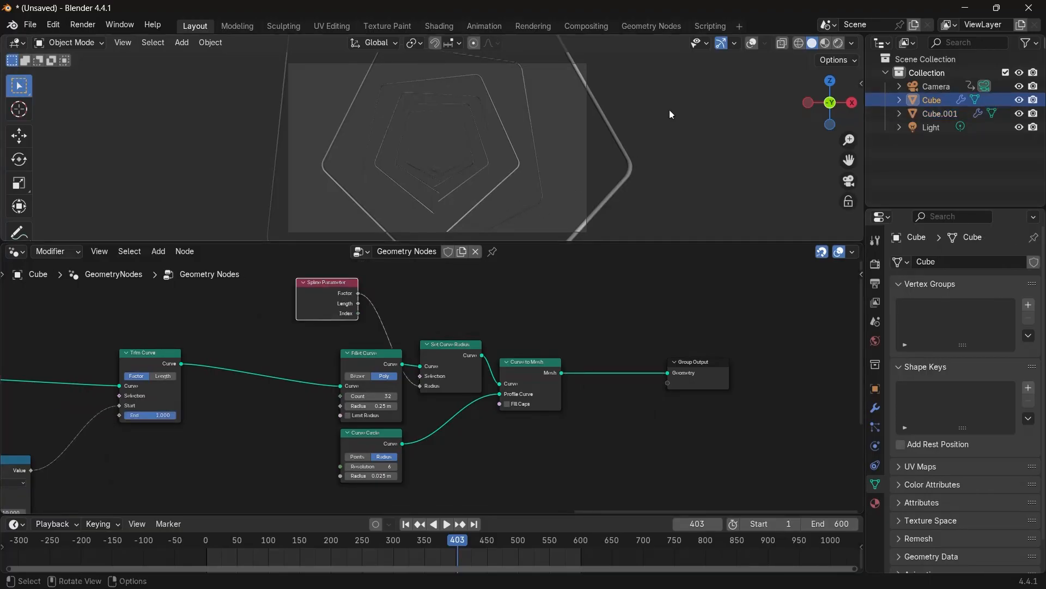
left_click(505, 180)
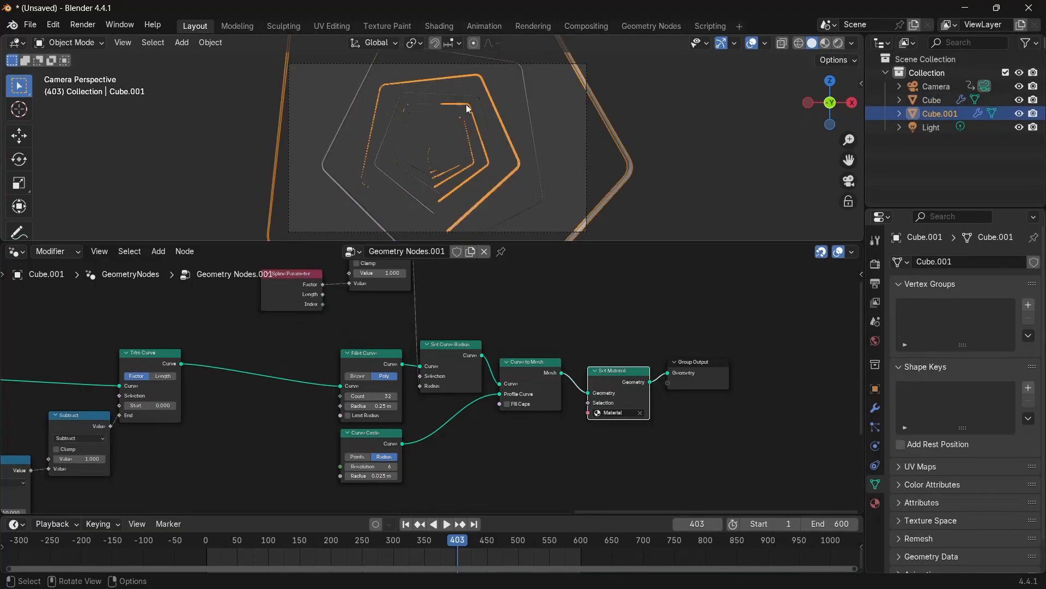
scroll(589, 391, "up", 2)
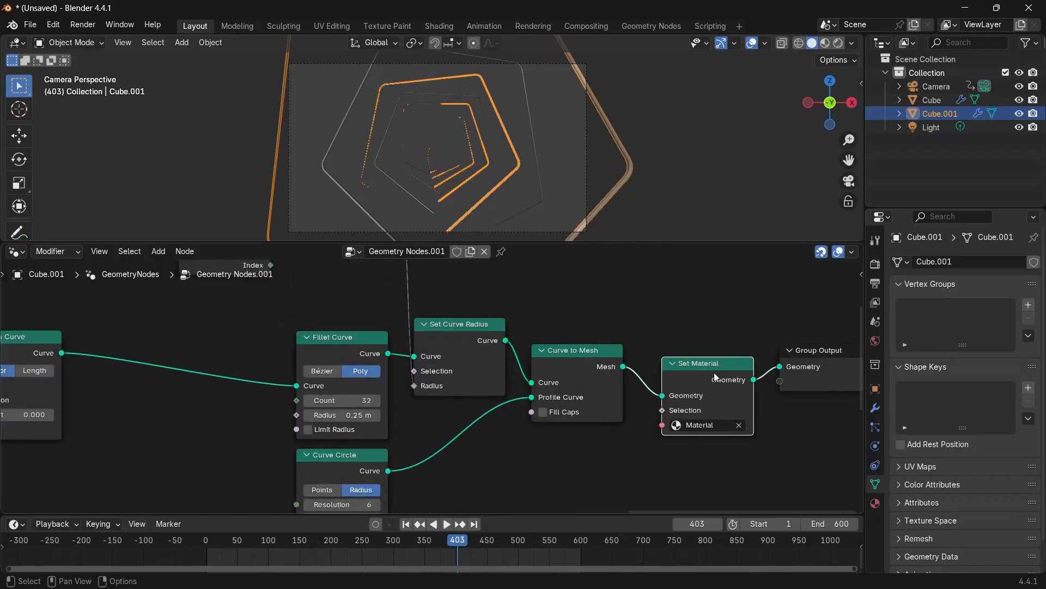
left_click_drag(715, 376, 717, 377)
left_click(541, 202)
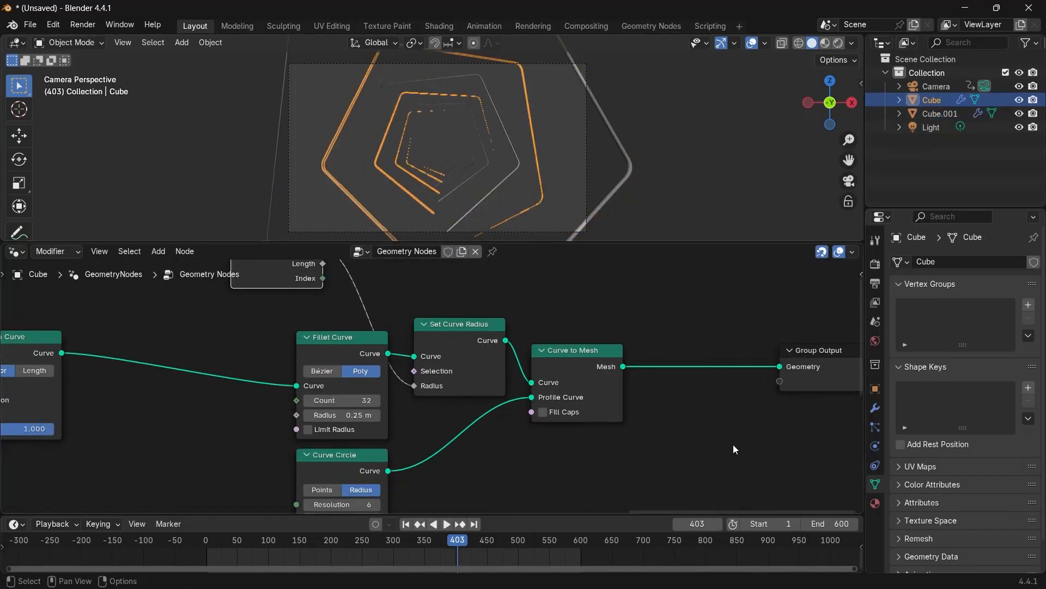
middle_click_drag(734, 448, 656, 435)
key("shift+a")
type("math")
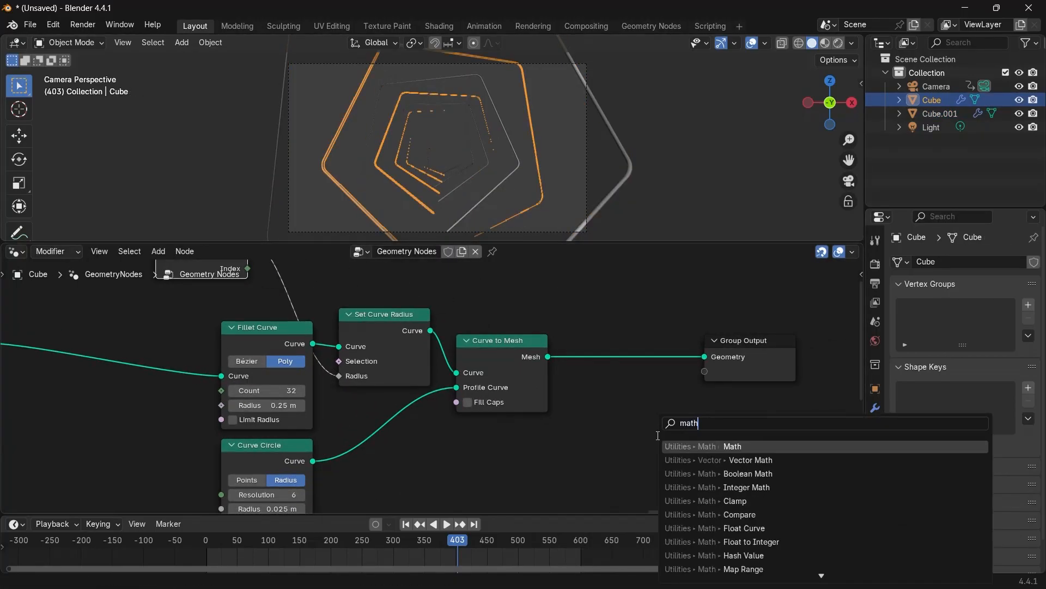
key("BackSpace")
left_click(727, 446)
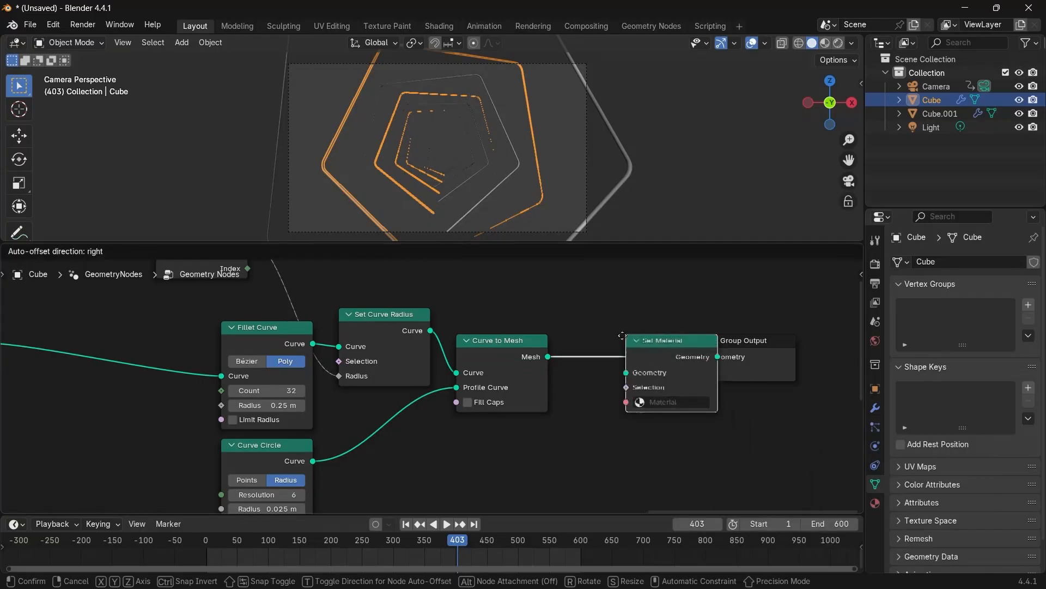
left_click(632, 354)
Add a new material slot with a new material and assign Material.001 in the Set Material node.
left_click(876, 504)
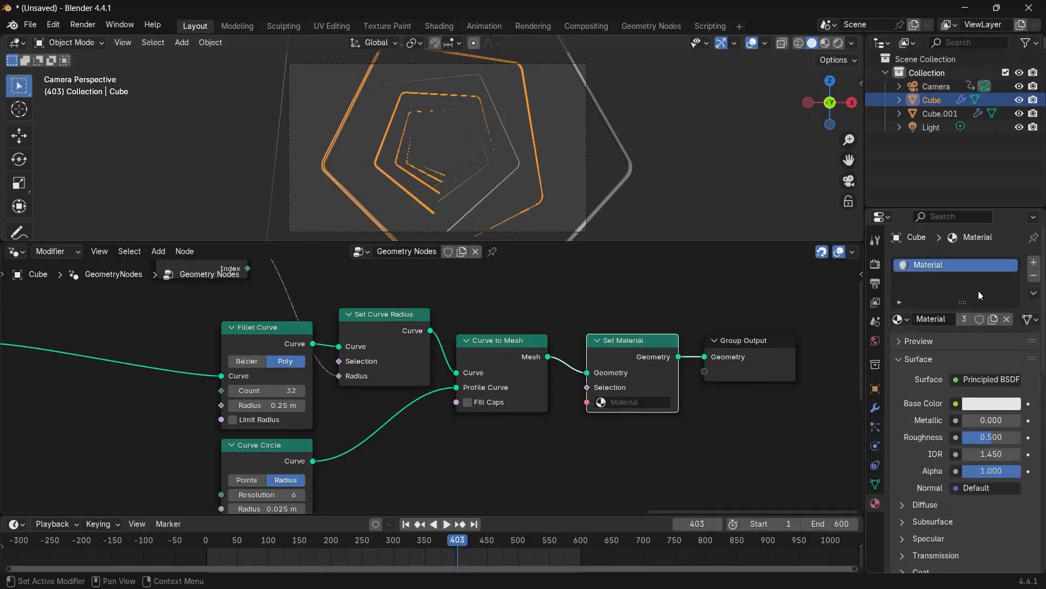
left_click(1033, 263)
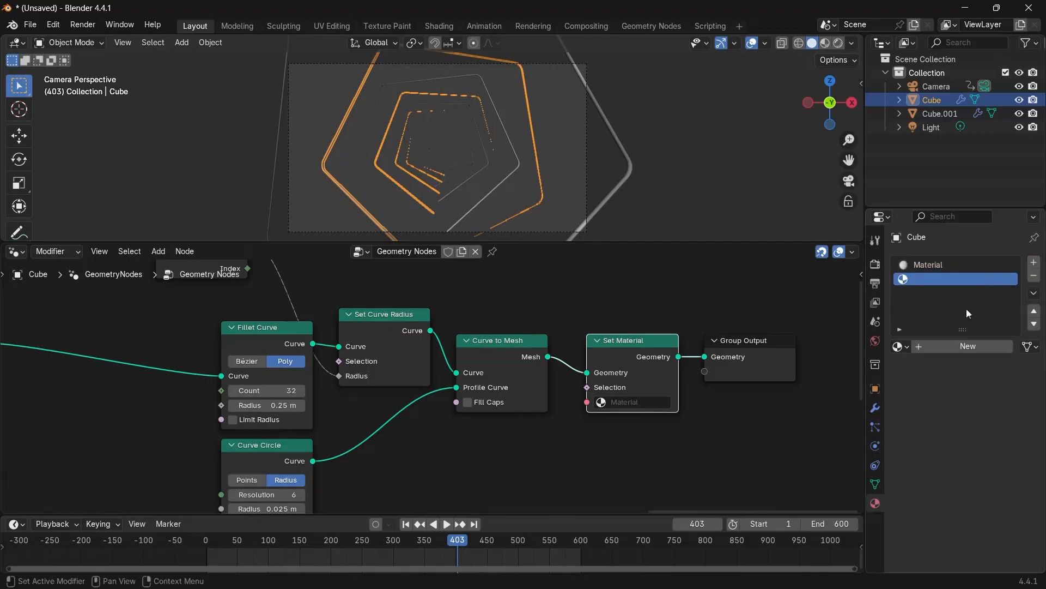
left_click(956, 348)
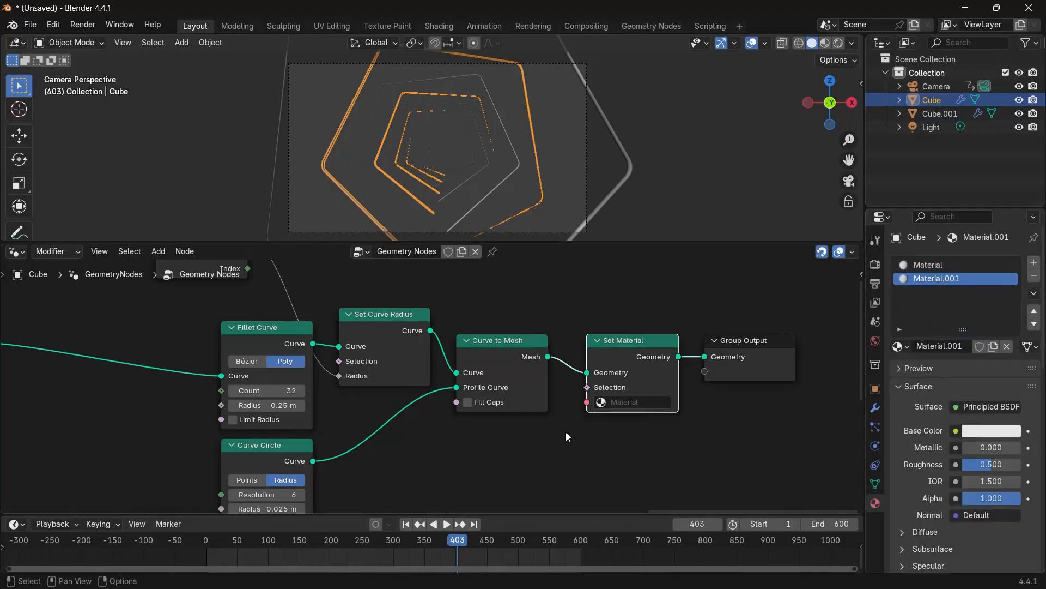
left_click(627, 402)
left_click(626, 446)
Switch the node editor to the Shader Editor showing the cube's Material.001.
scroll(591, 474, "up", 2)
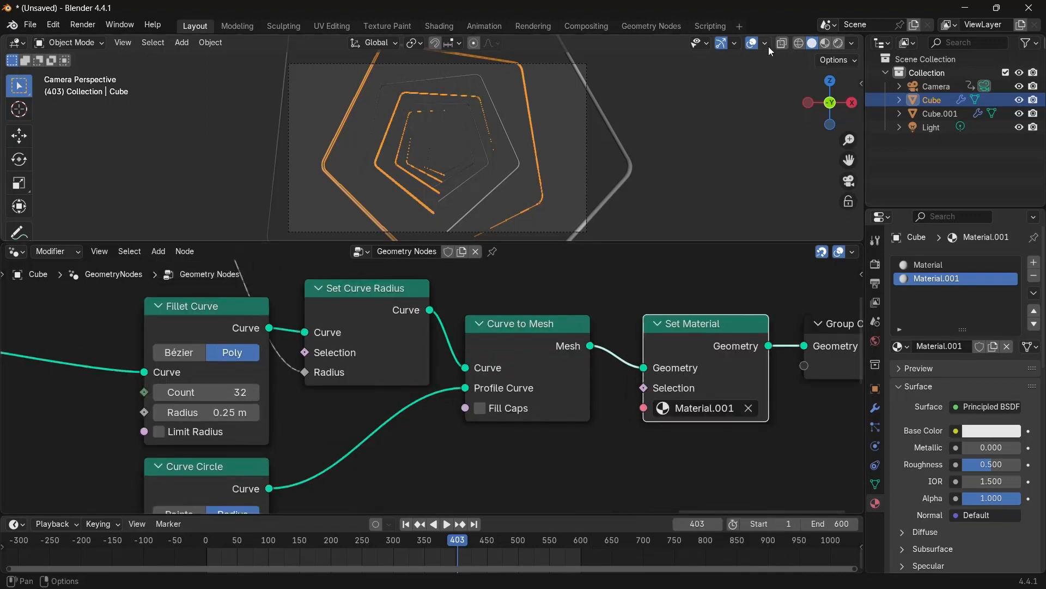
scroll(502, 178, "up", 1)
left_click(506, 192)
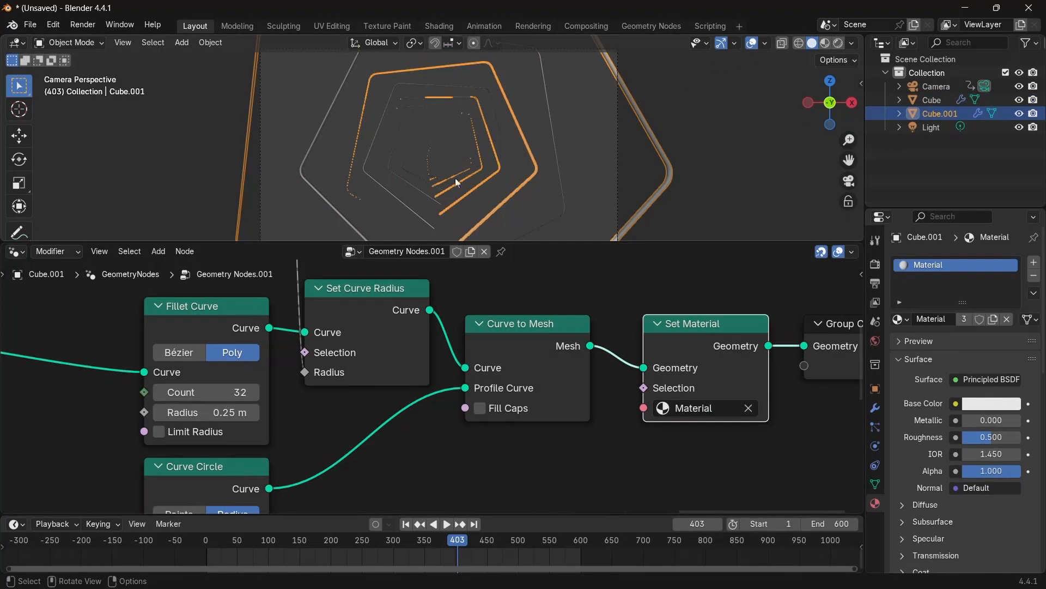
left_click(411, 183)
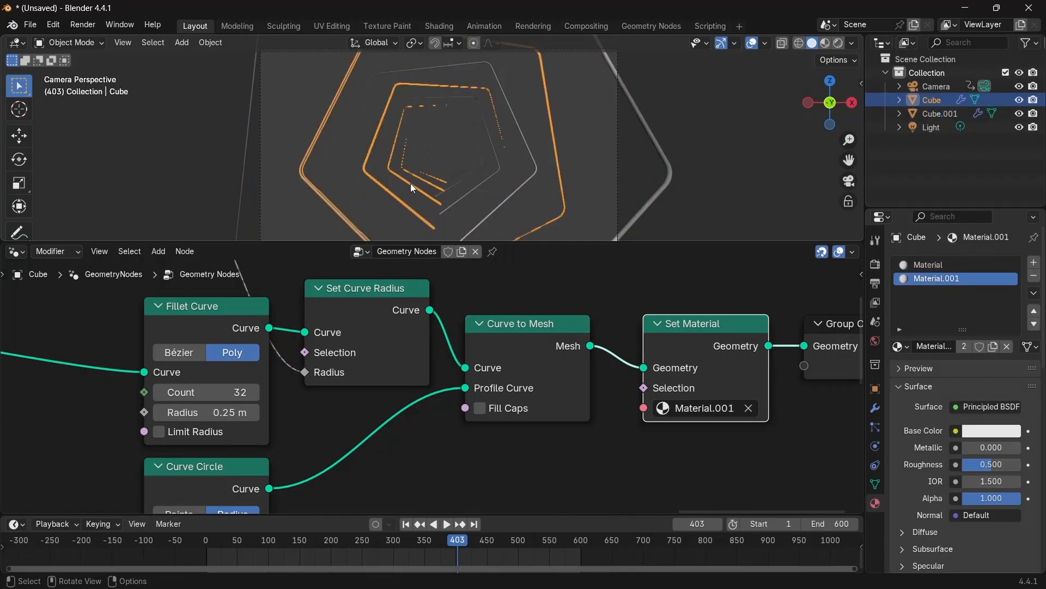
left_click(16, 252)
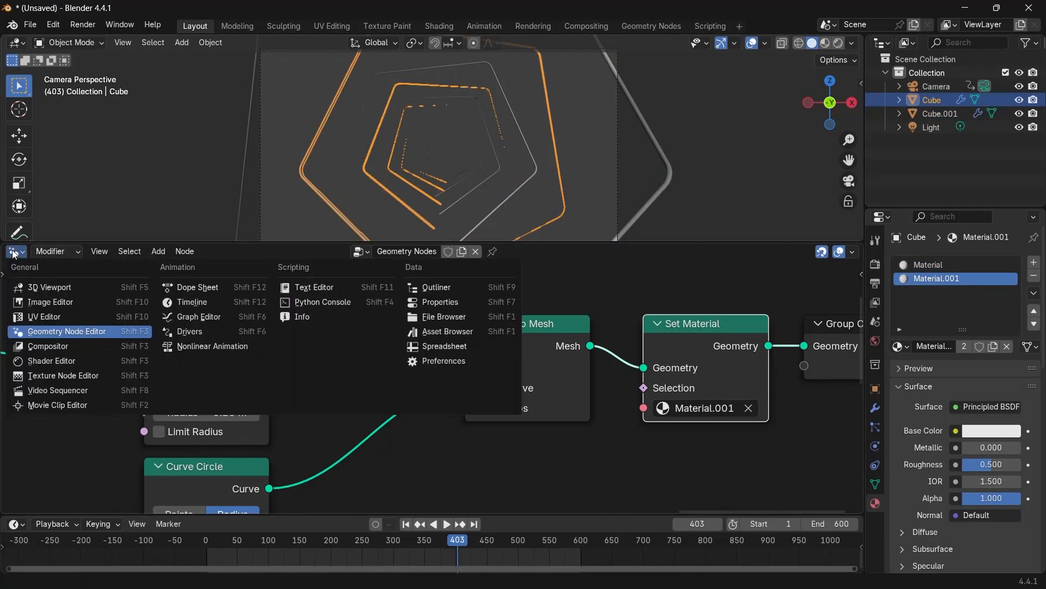
left_click(48, 358)
scroll(416, 312, "down", 2)
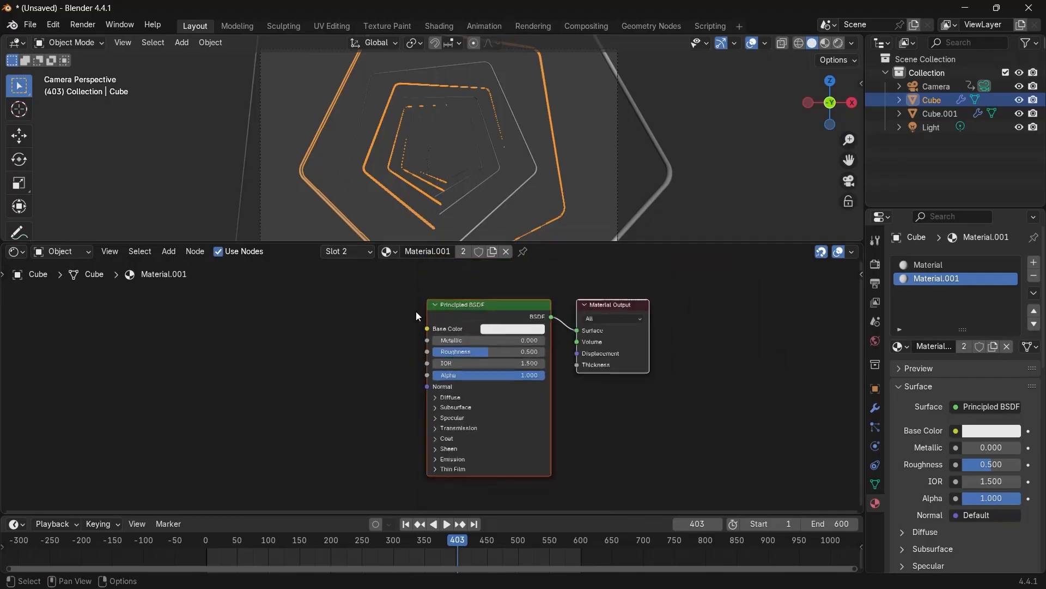
Replace the Principled BSDF with an Emission shader connected to the Material Output's Surface.
left_click(466, 309)
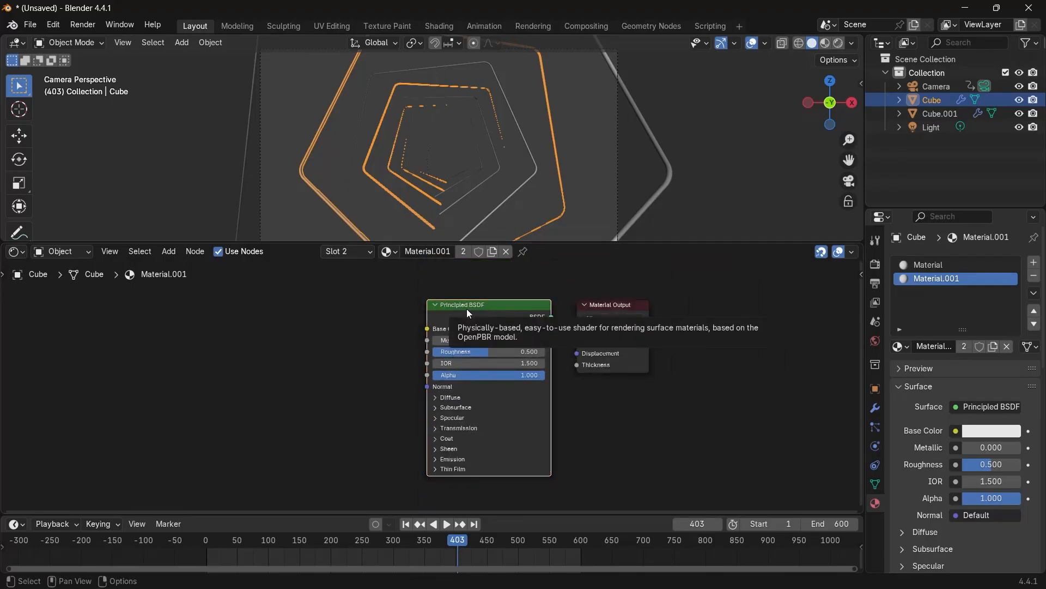
key("x")
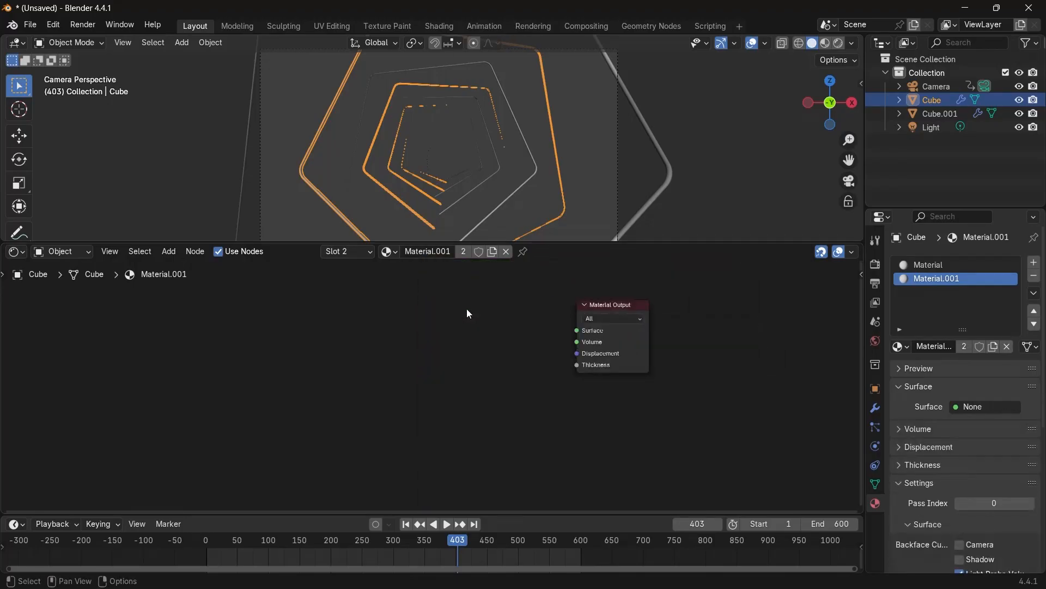
key("shift+a")
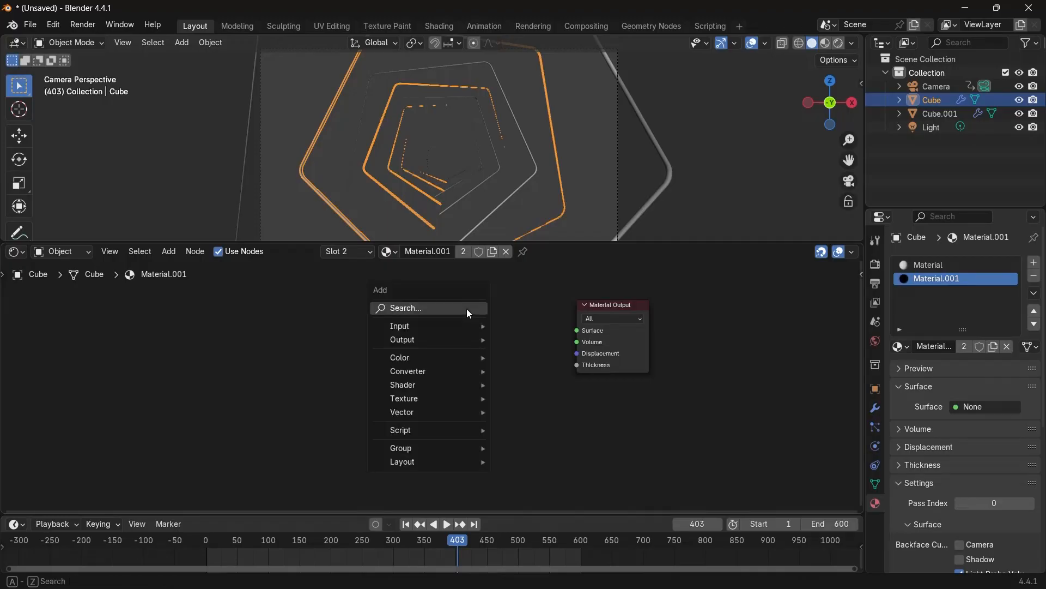
type("emss")
key("Return")
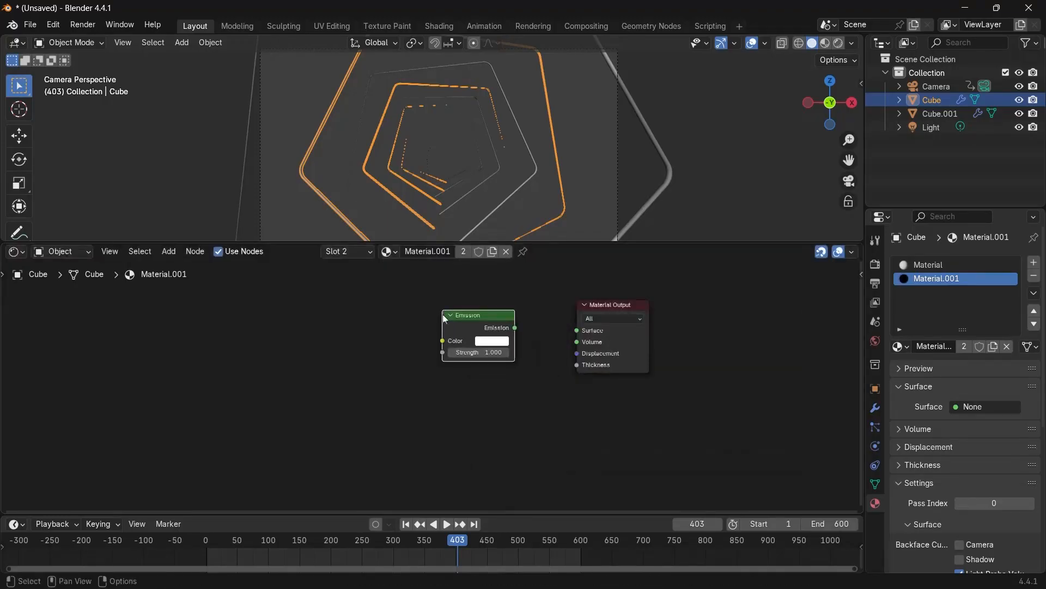
left_click_drag(515, 327, 576, 330)
key("Home")
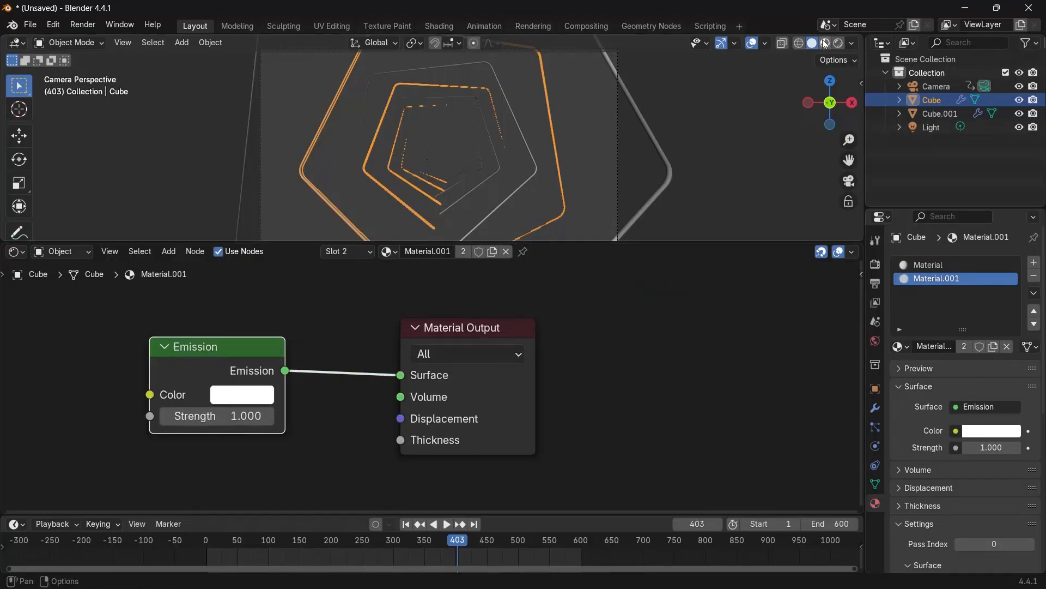
Switch the viewport to rendered shading and toggle the overlays off.
left_click(839, 43)
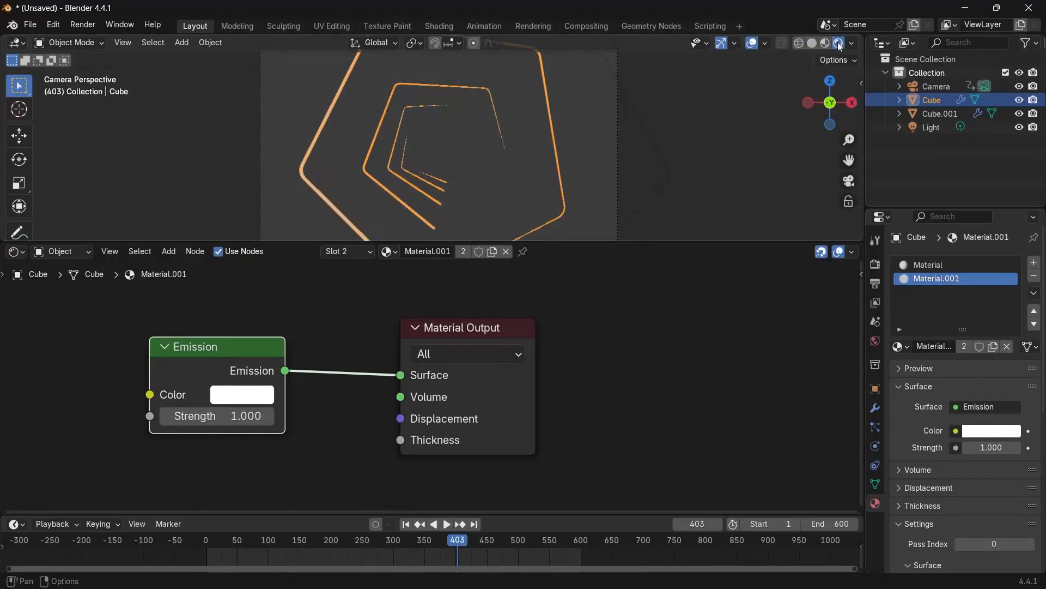
left_click(753, 43)
scroll(417, 163, "up", 2)
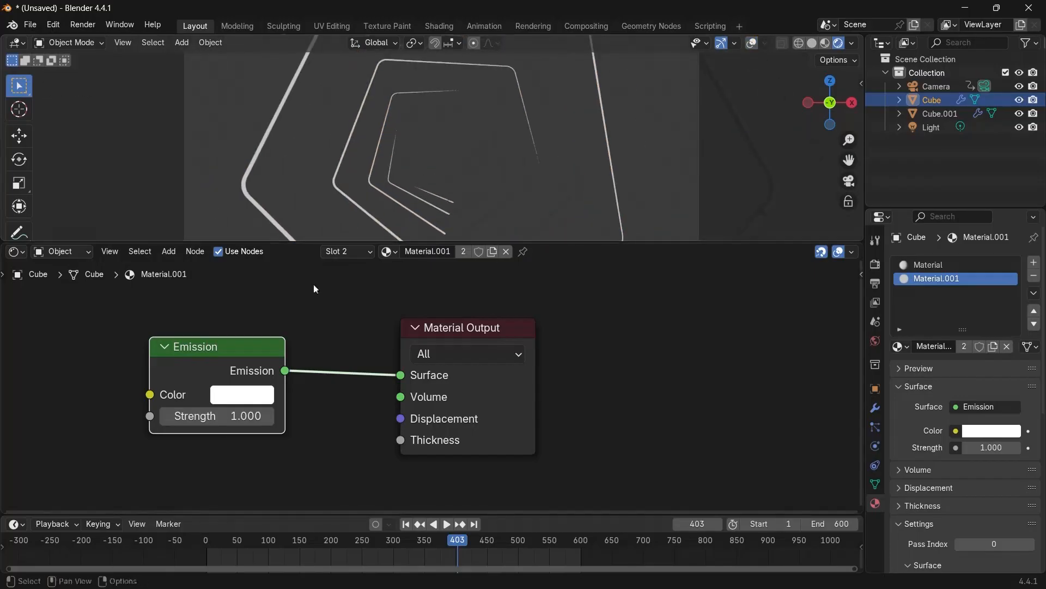
Set the Emission color of Material.001 to red.
middle_click_drag(339, 422, 466, 365)
scroll(464, 364, "up", 2)
left_click(372, 336)
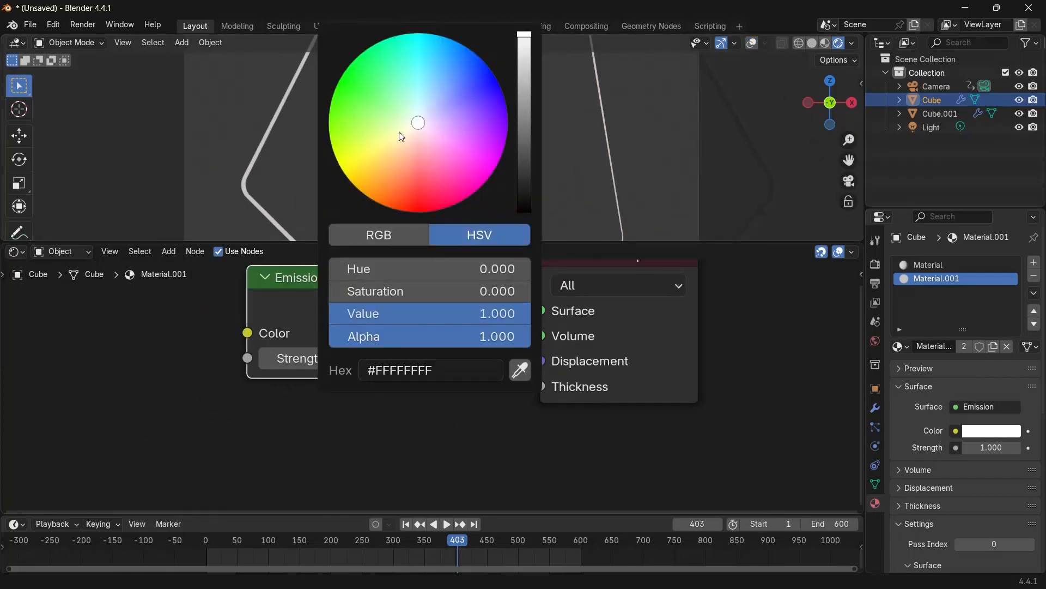
left_click_drag(418, 133, 418, 212)
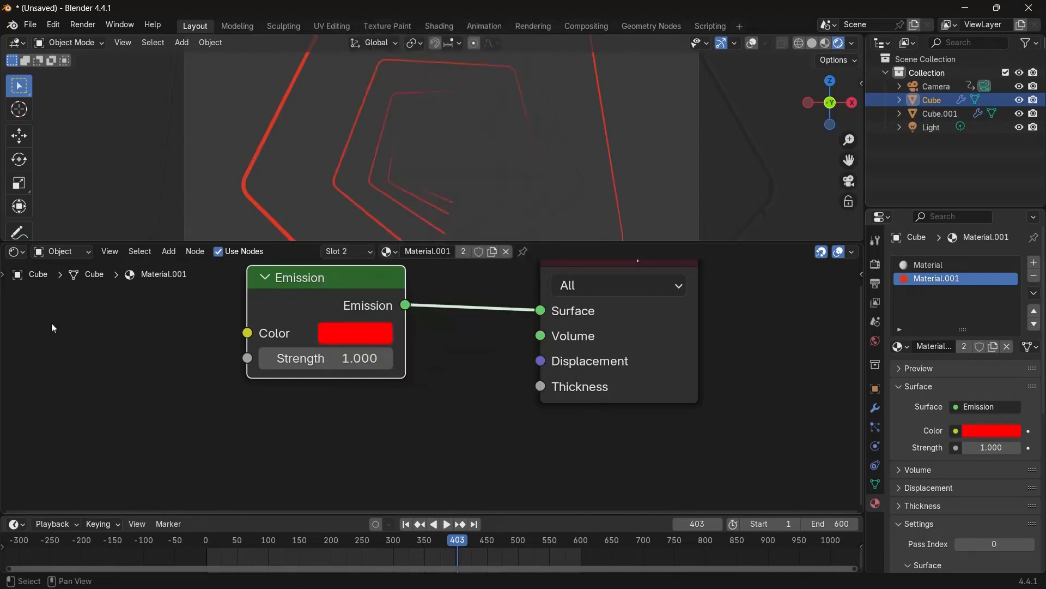
Set the Emission strength of Material.001 to 25.
left_click_drag(308, 359, 376, 359)
left_click(307, 361)
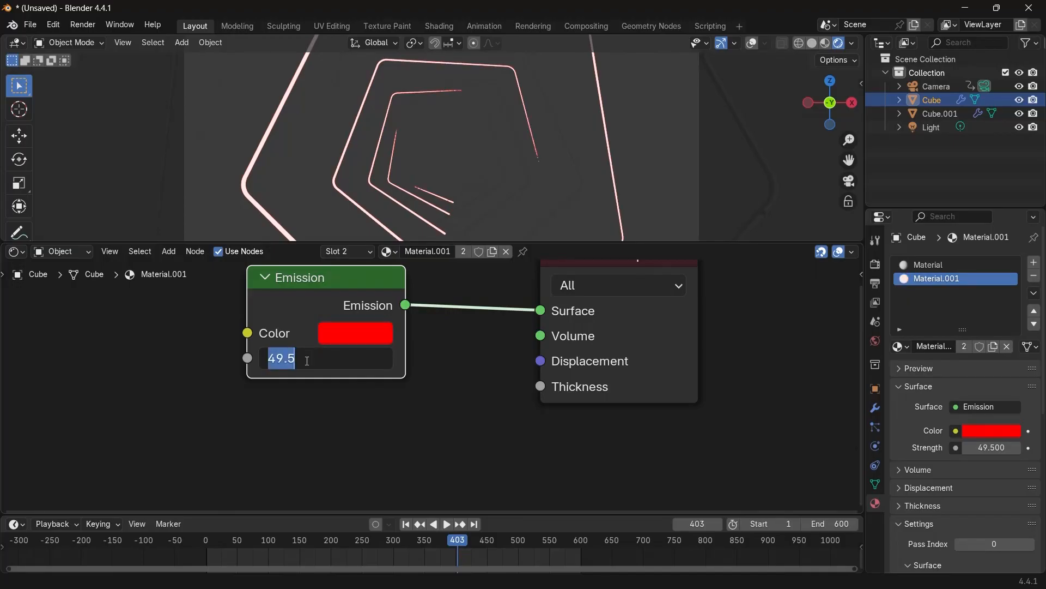
type("25")
key("Return")
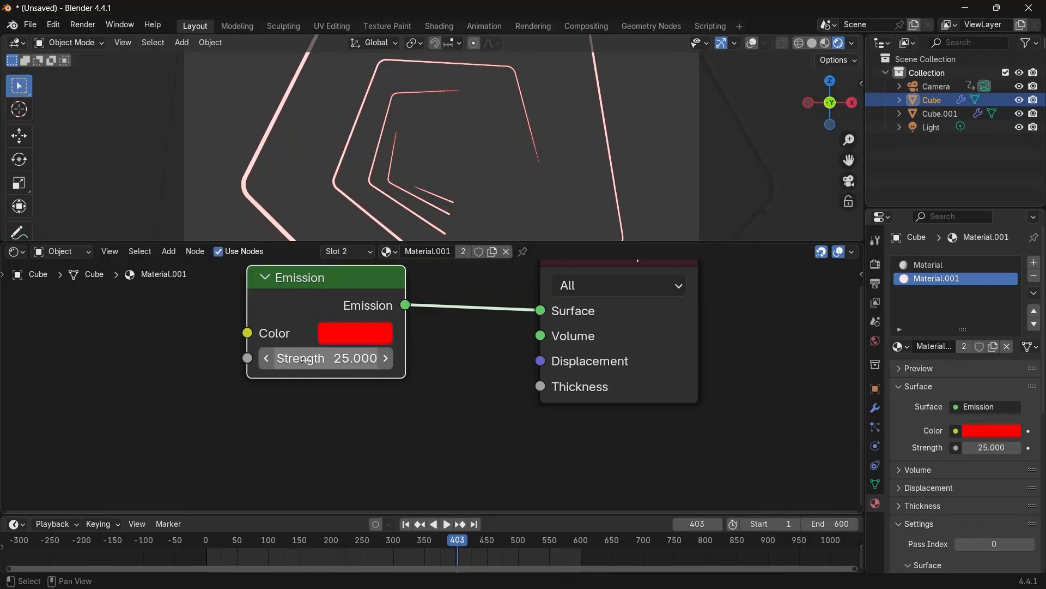
Play the animation, select the duplicate tube object and delete its Principled BSDF node from Material.
key("space")
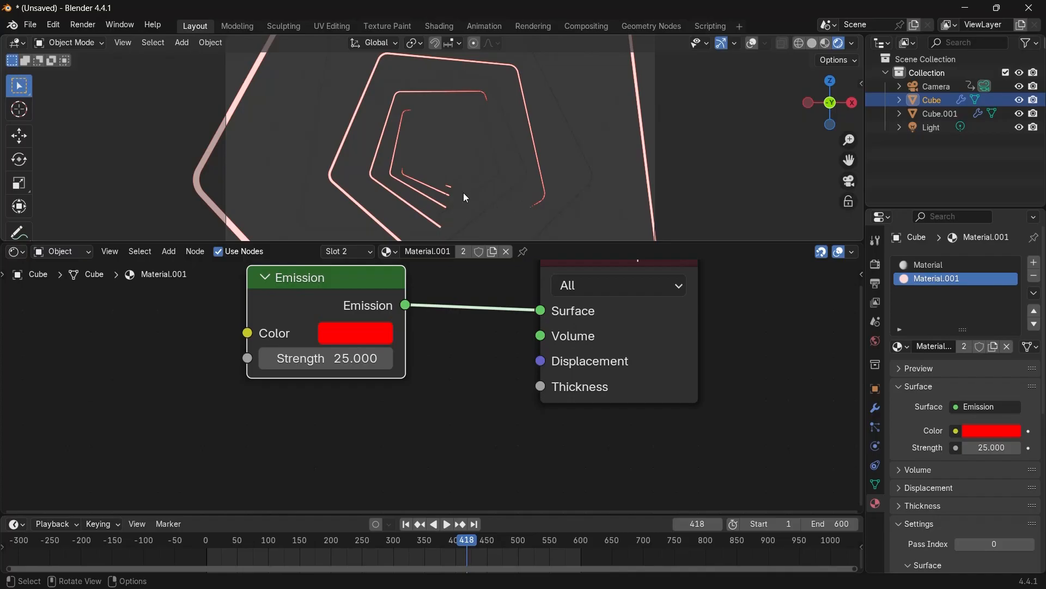
left_click(469, 194)
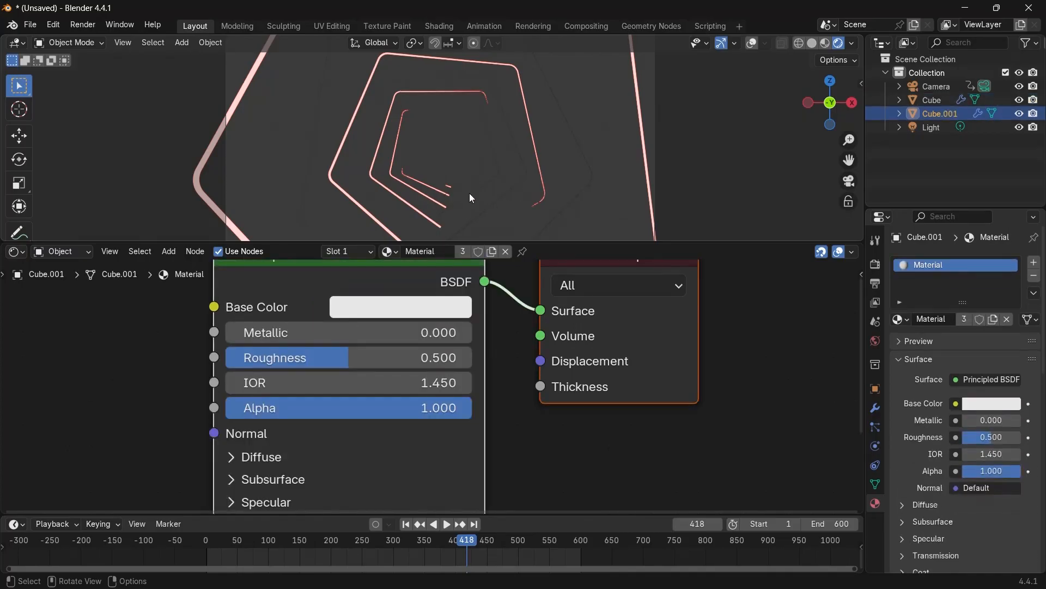
scroll(496, 283, "down", 3)
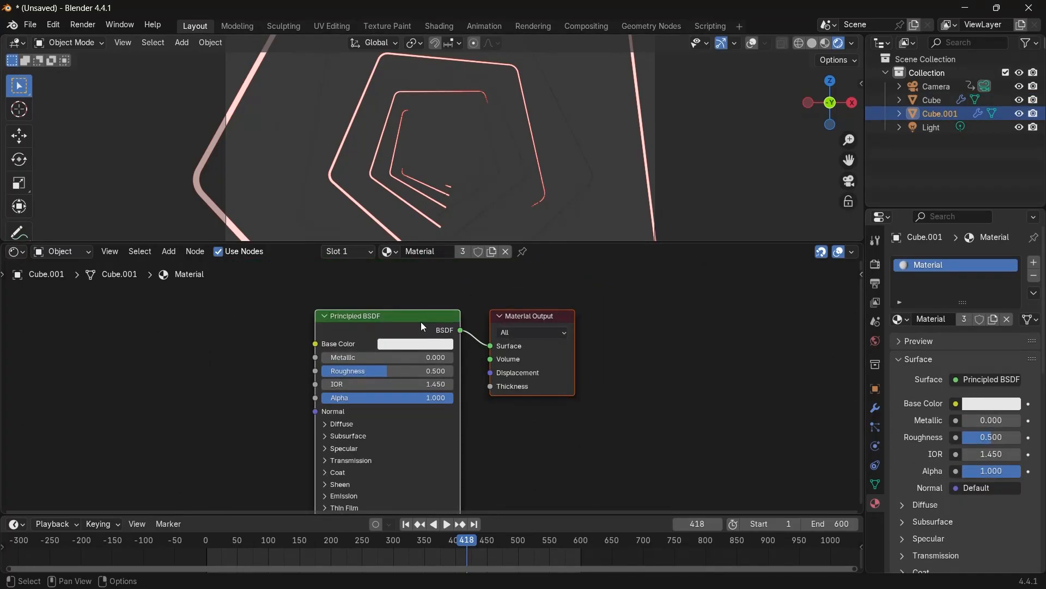
left_click(373, 329)
key("Delete")
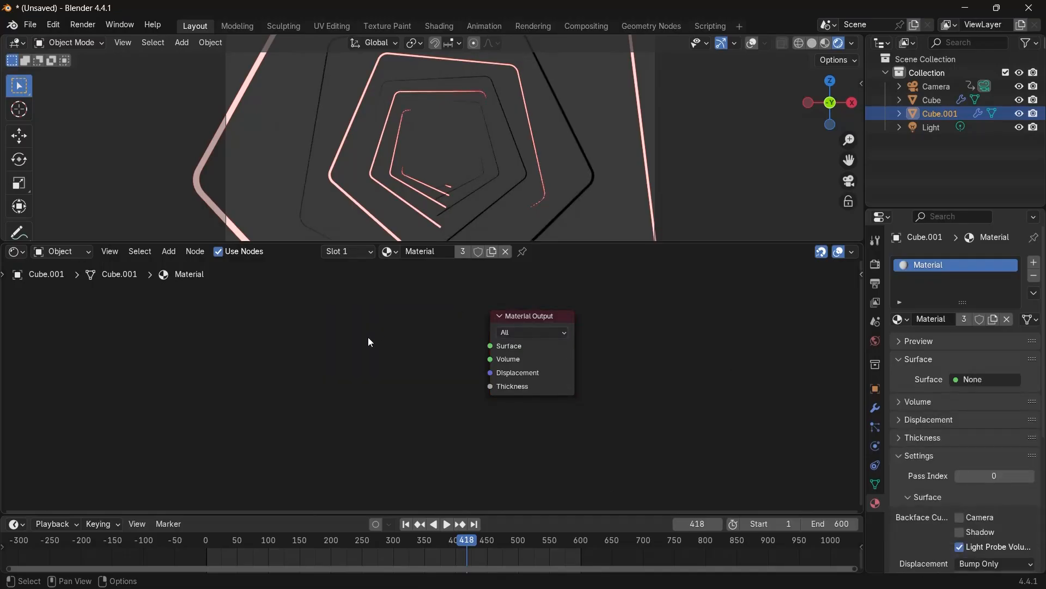
Select the original cube, open its first material slot, and add an Emission shader connected to the Material Output's Surface.
scroll(393, 364, "up", 3)
scroll(469, 327, "down", 1)
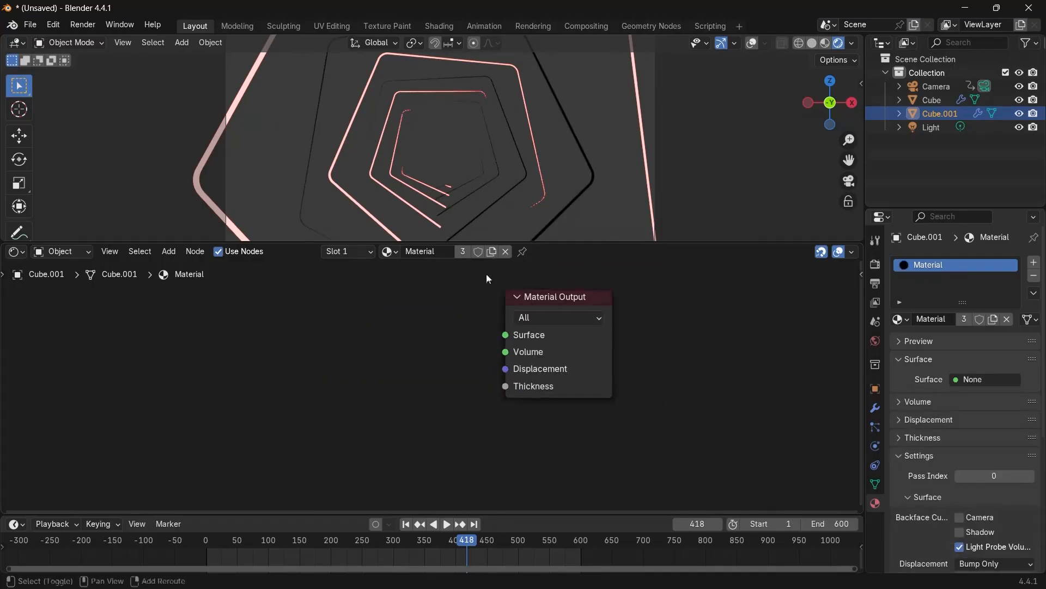
left_click(394, 212)
left_click(397, 208)
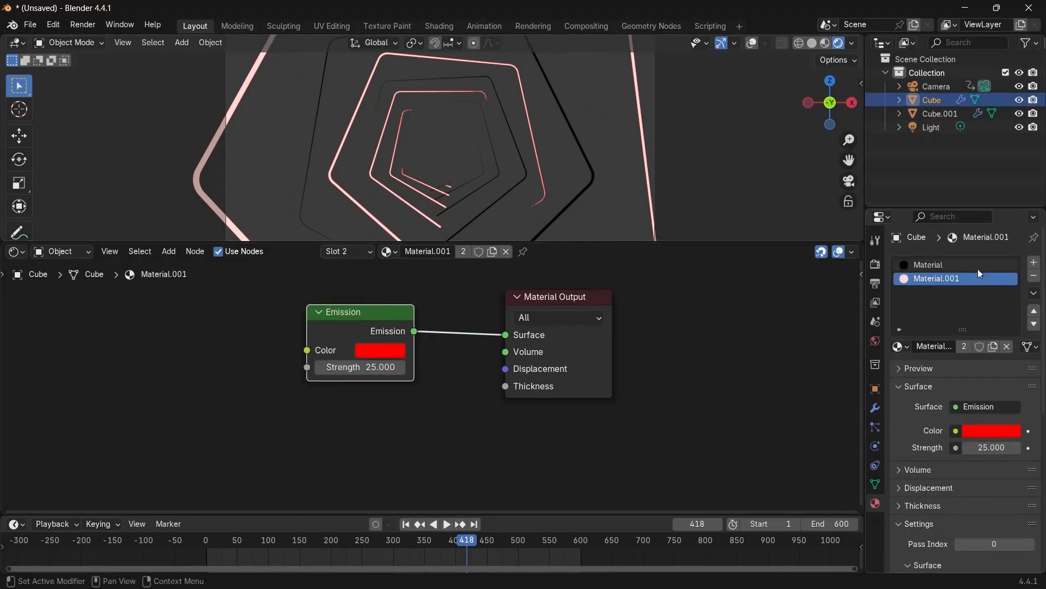
left_click(928, 270)
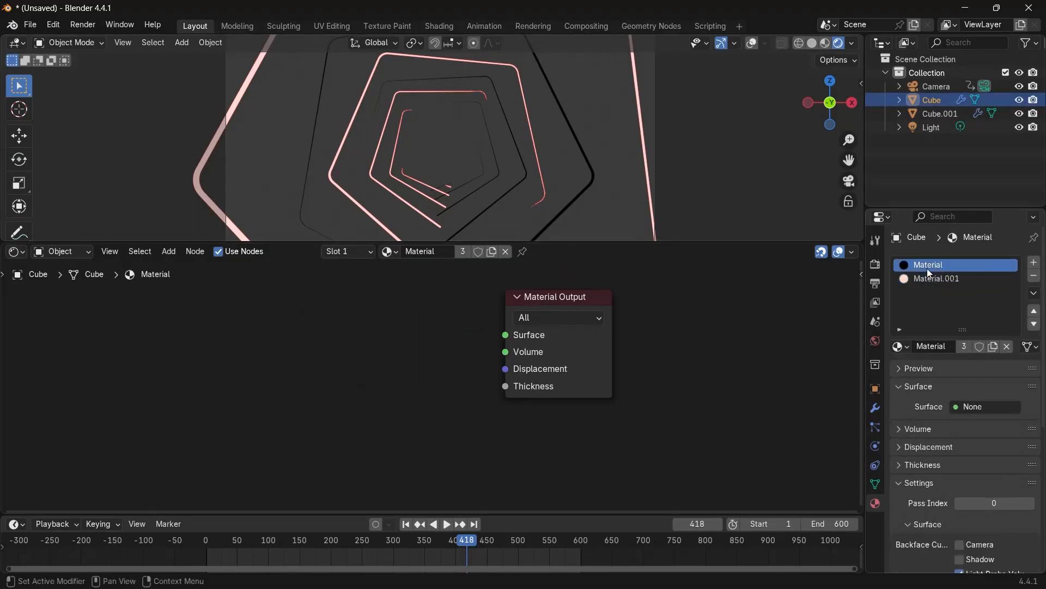
scroll(469, 419, "up", 2)
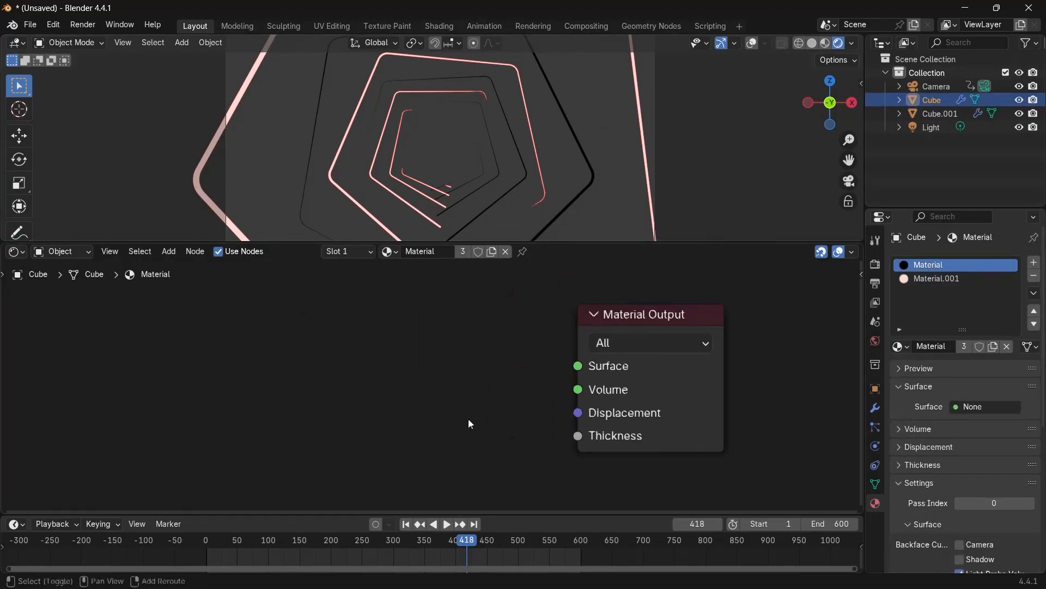
key("shift+a")
type("emission")
key("Return")
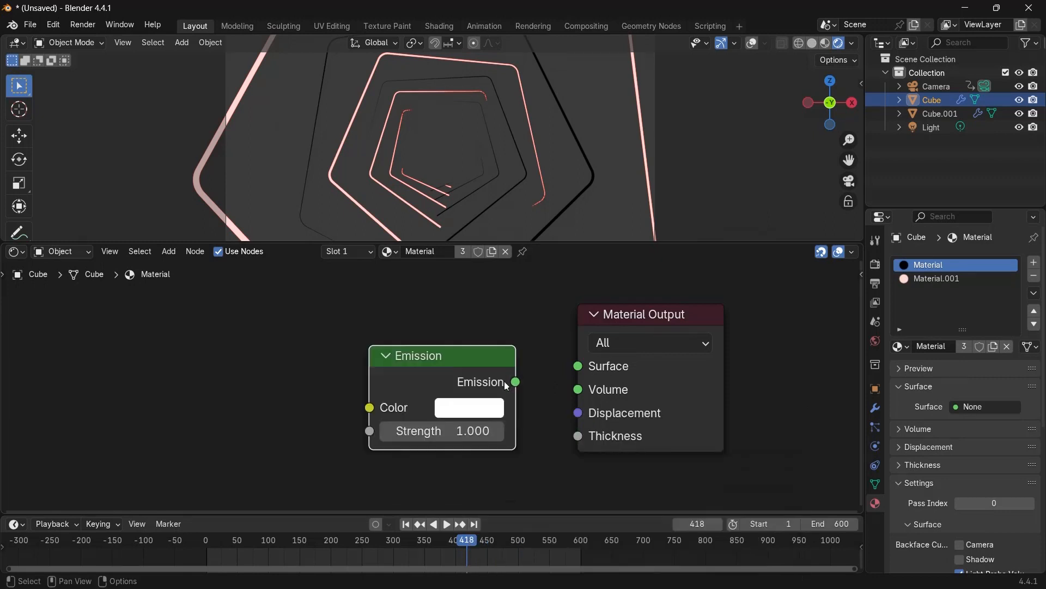
left_click(505, 381)
left_click_drag(516, 382, 578, 366)
Set this Emission color to blue and its strength to 25.
left_click(480, 406)
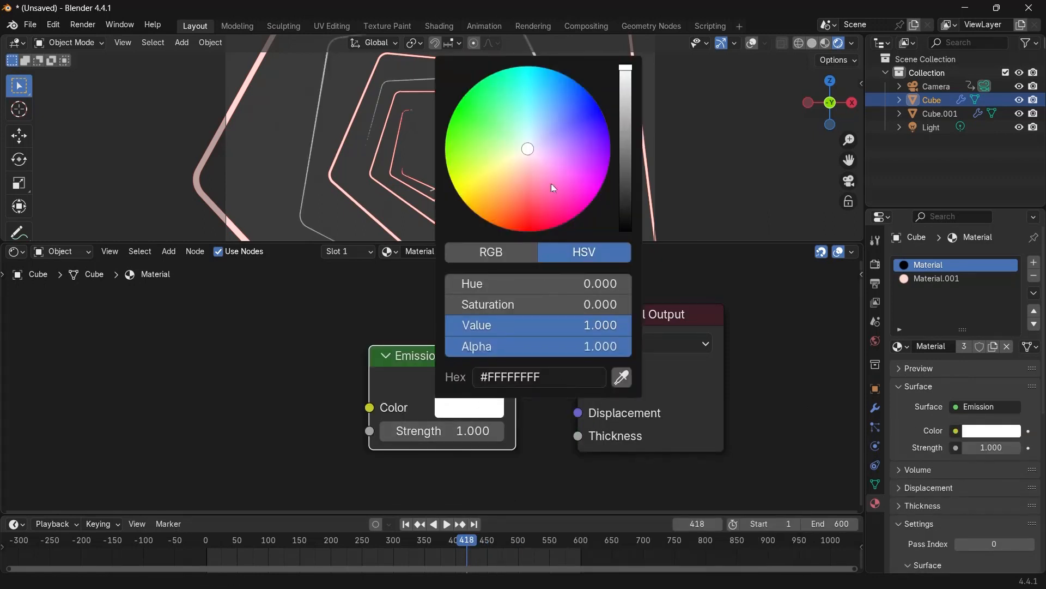
left_click_drag(552, 187, 601, 110)
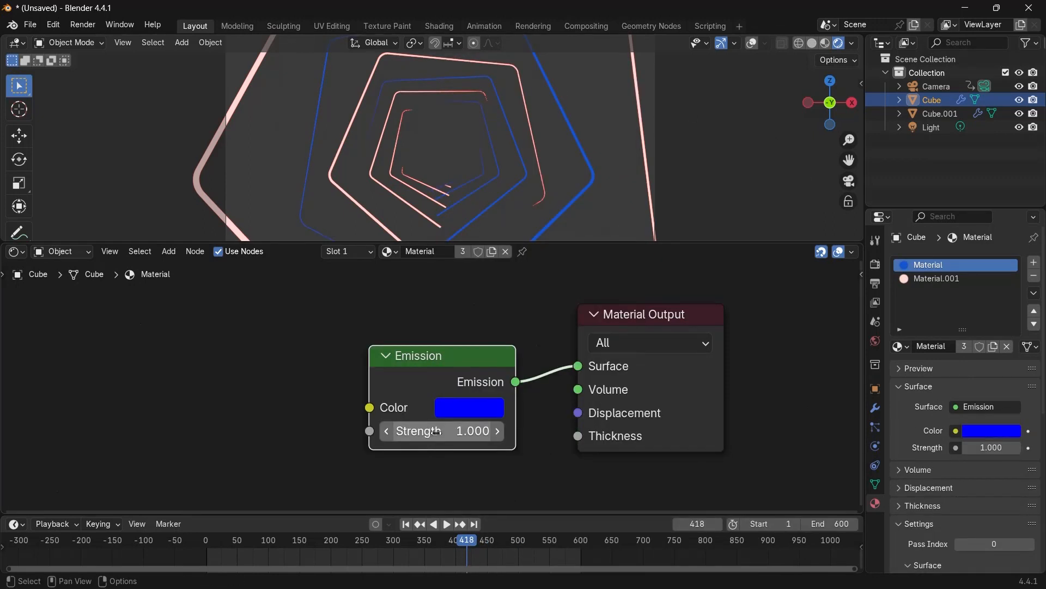
left_click(435, 432)
type("25")
key("Return")
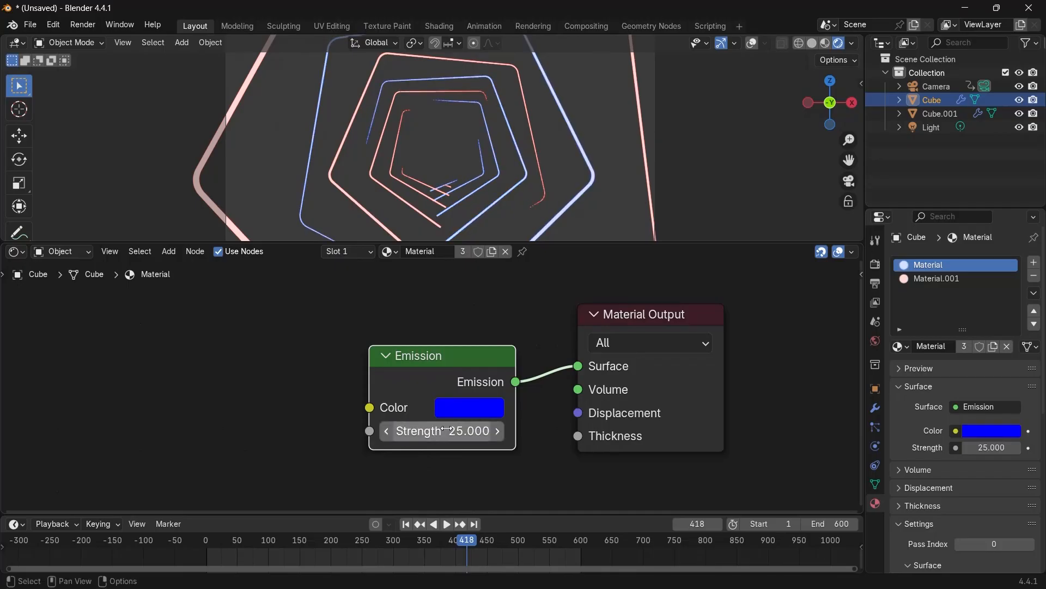
Set the World background color to black.
left_click(875, 341)
left_click(989, 352)
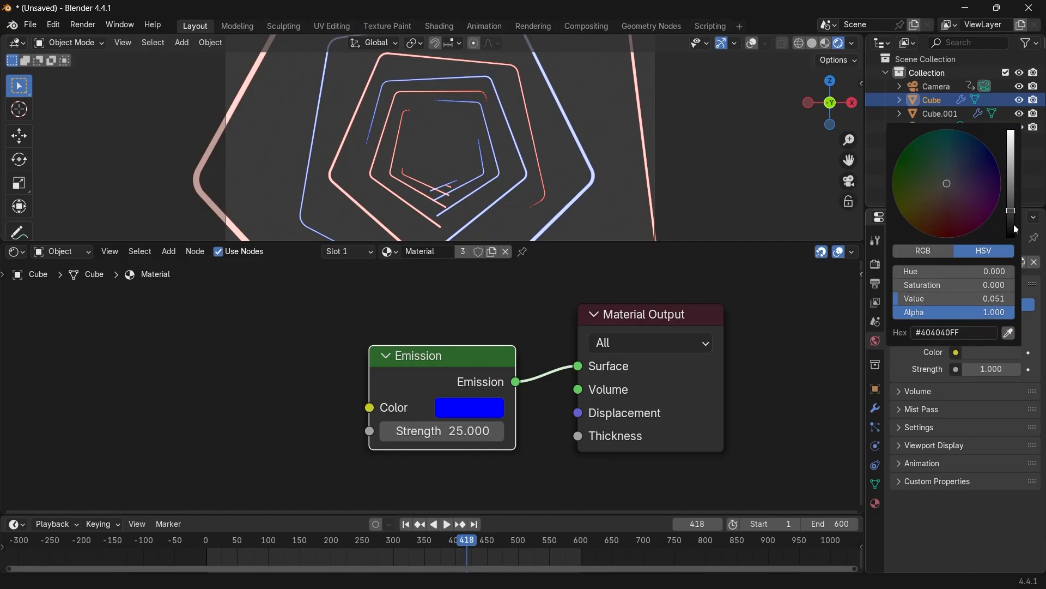
left_click_drag(1014, 224, 1014, 238)
Turn the overlays back on, add a plane and scale it along Y by about 29.
left_click(752, 43)
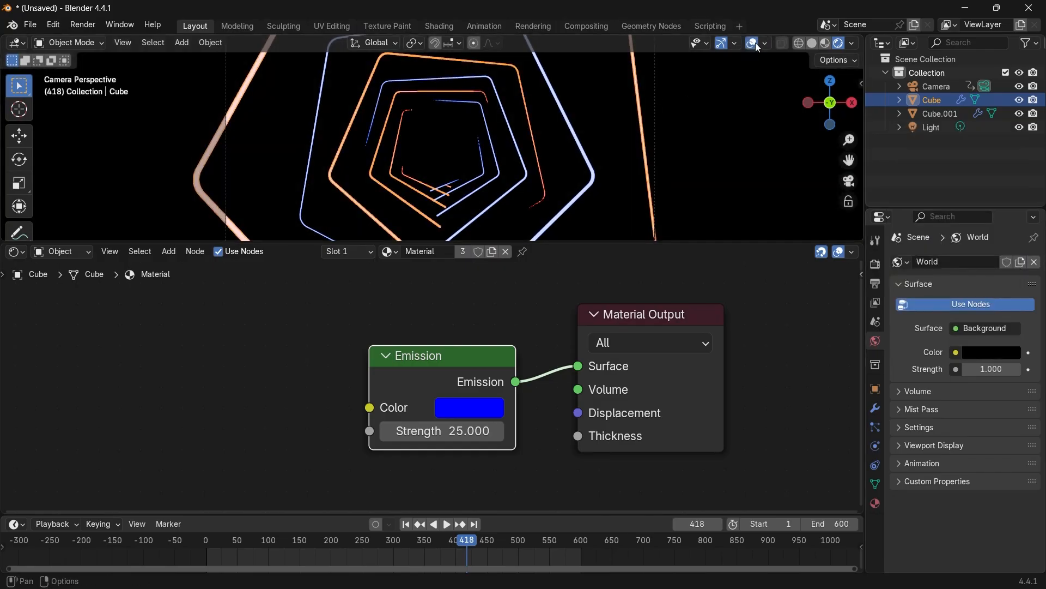
middle_click_drag(566, 132, 501, 157)
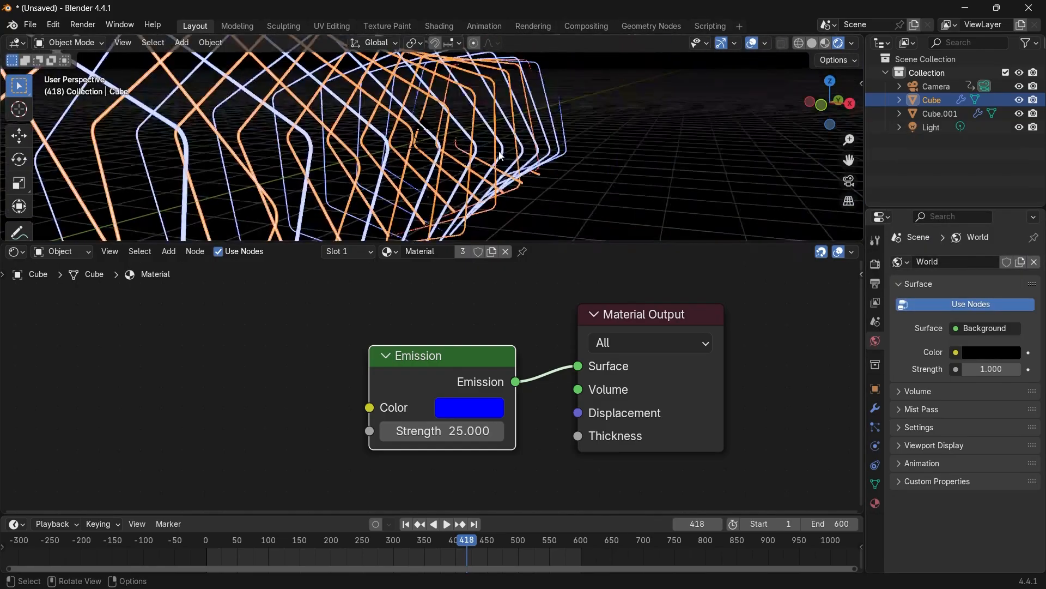
scroll(501, 156, "down", 5)
middle_click_drag(349, 185, 298, 184)
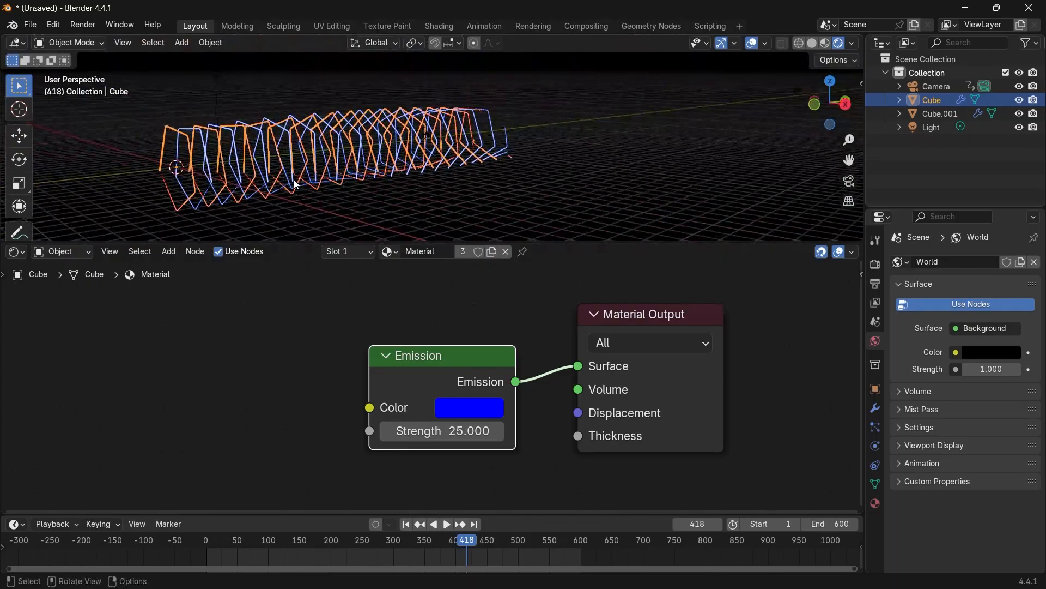
key("shift+a")
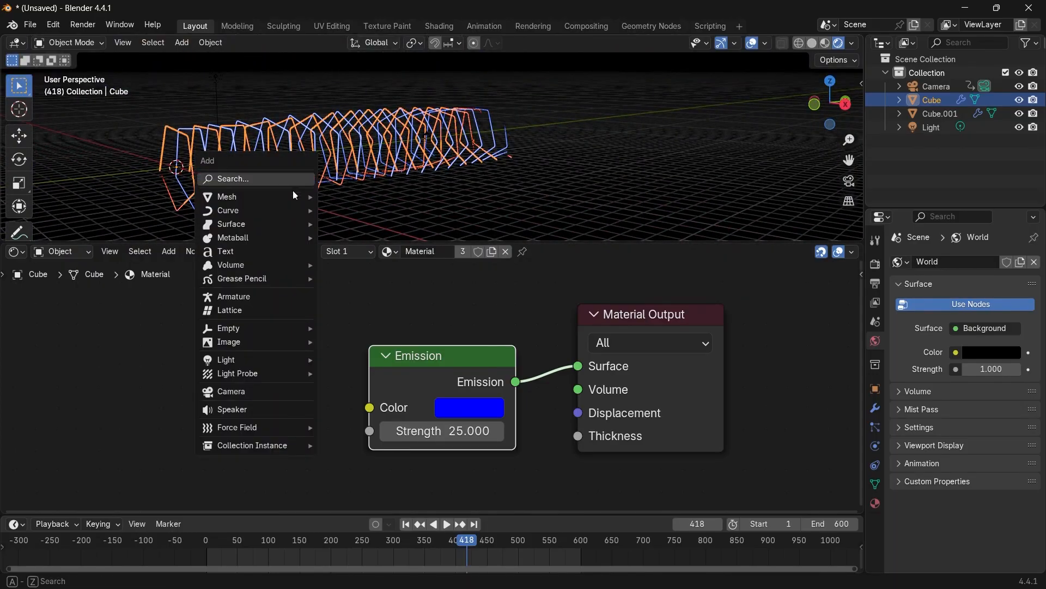
mouse_move(293, 196)
left_click(339, 197)
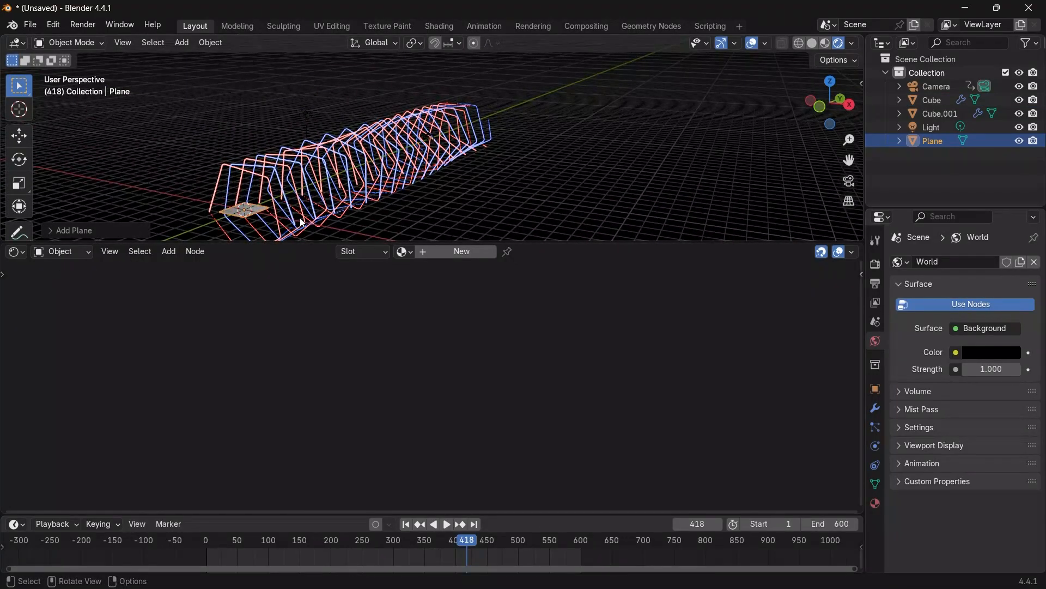
key("s")
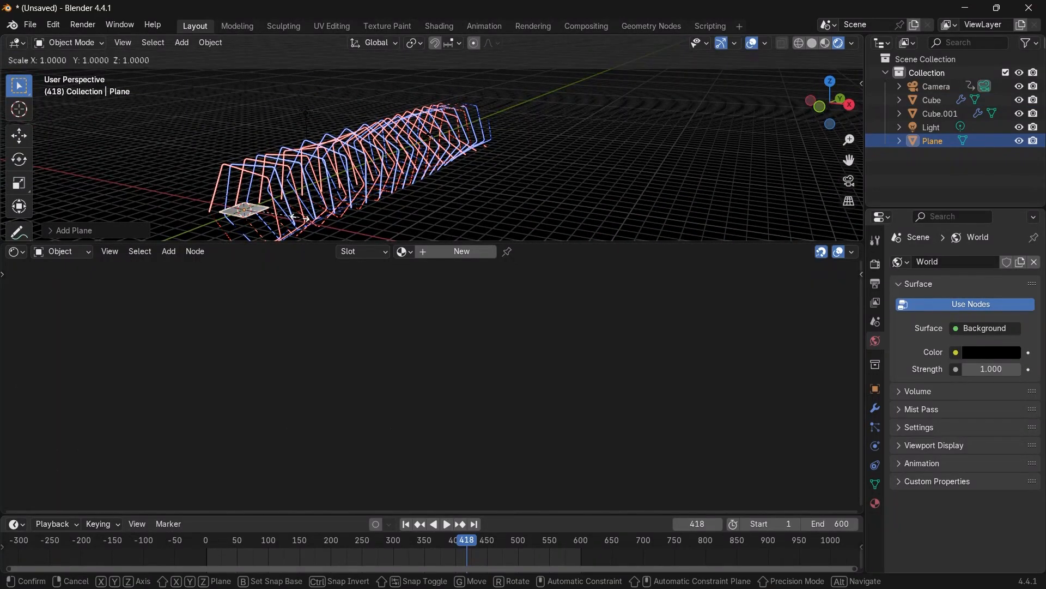
key("y")
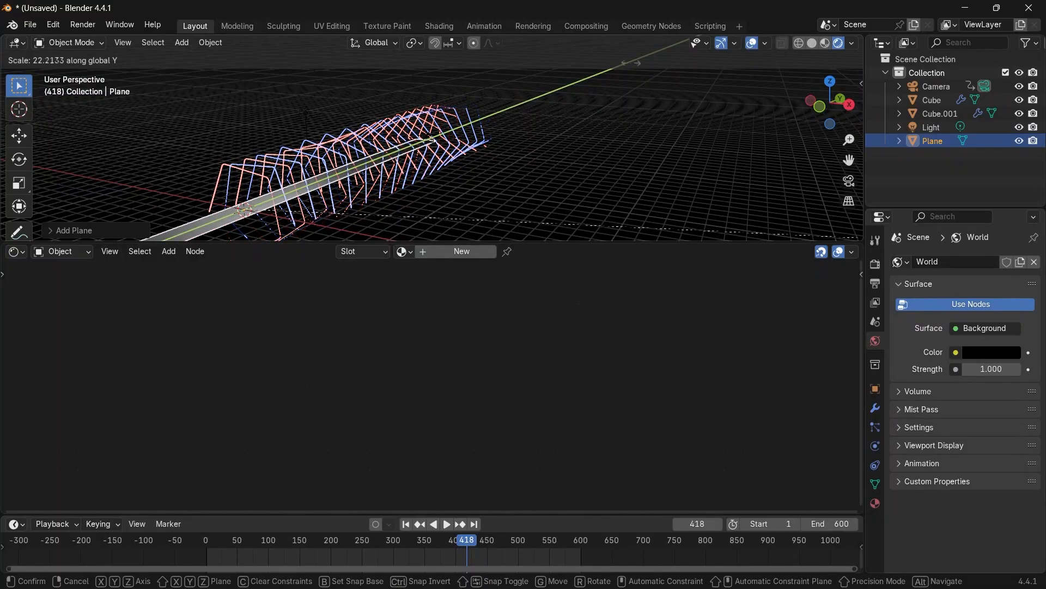
left_click(146, 186)
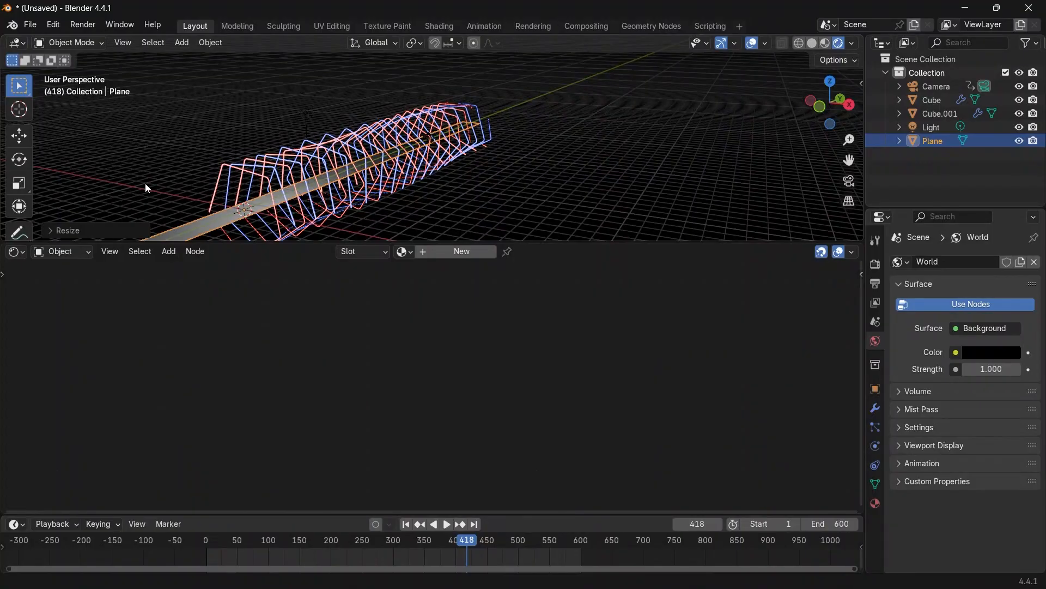
Move the plane 32 units along Y.
scroll(164, 180, "down", 5)
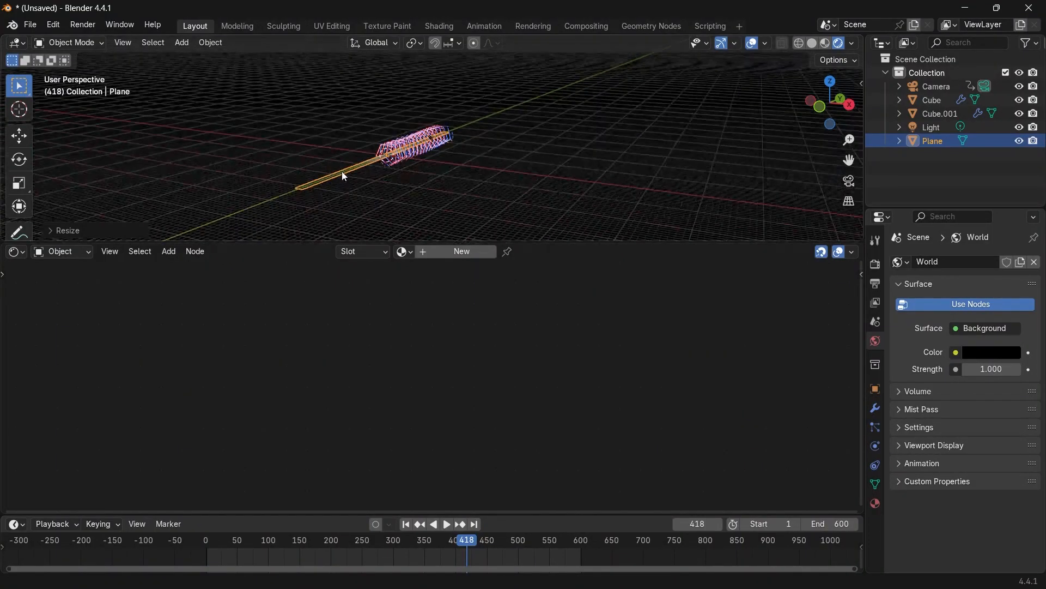
scroll(343, 176, "up", 2)
type("g")
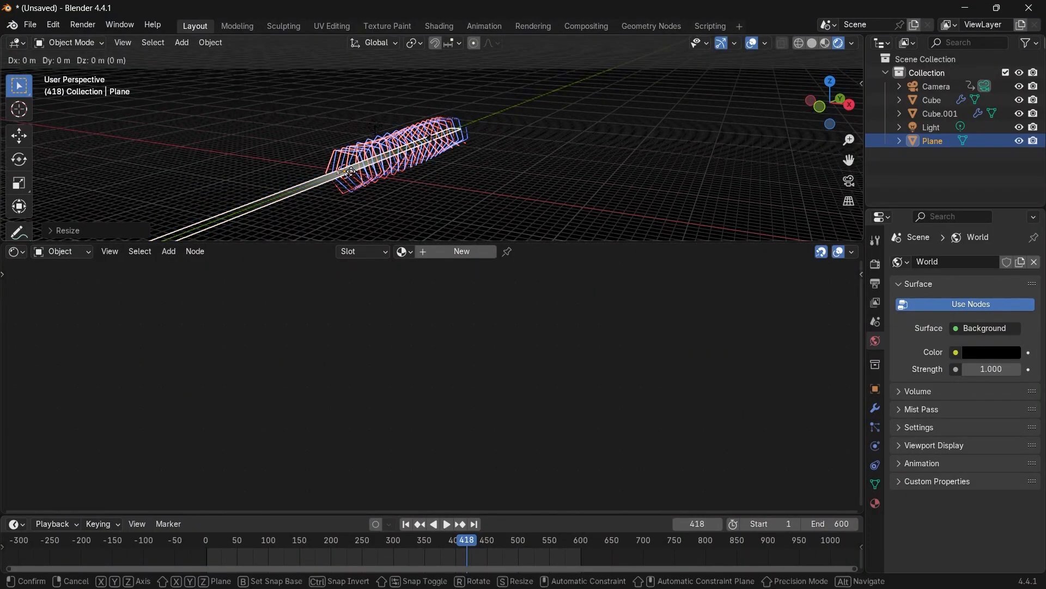
type("y32")
key("Return")
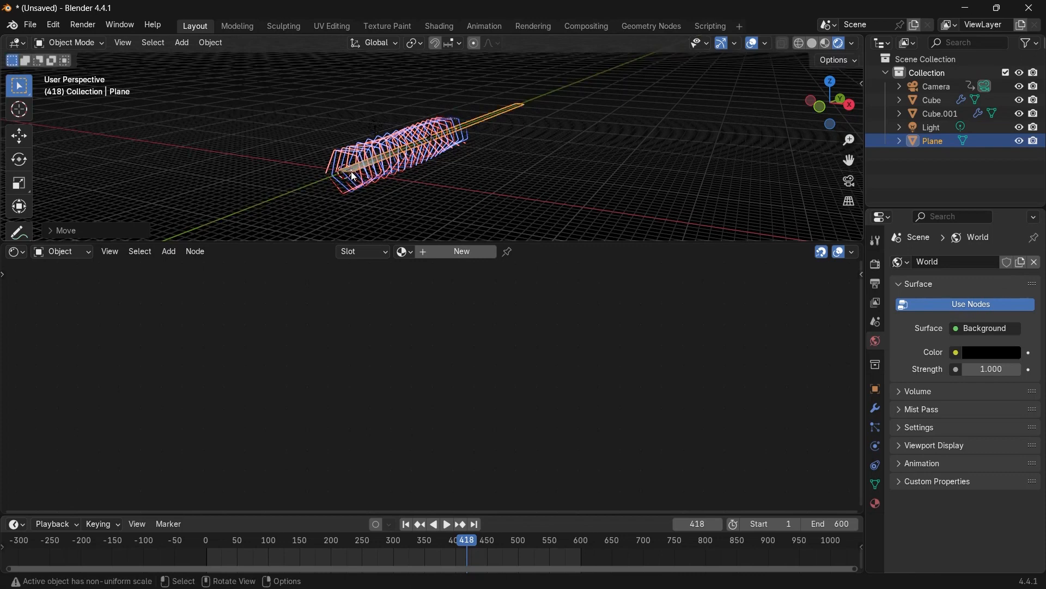
Review the scene through the camera and scrub the timeline back to frame 0.
scroll(351, 171, "up", 3)
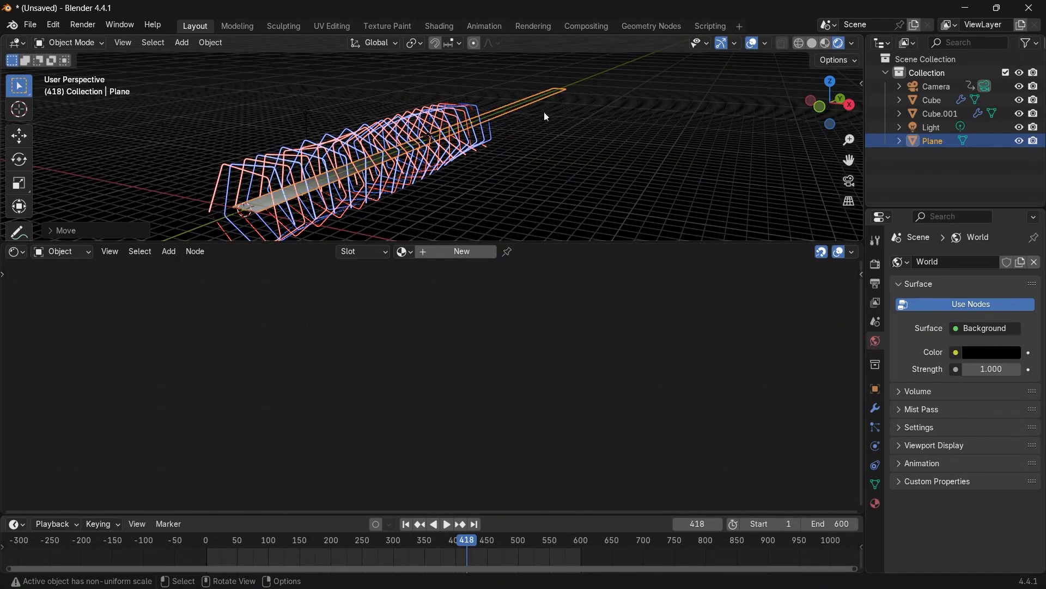
left_click(851, 182)
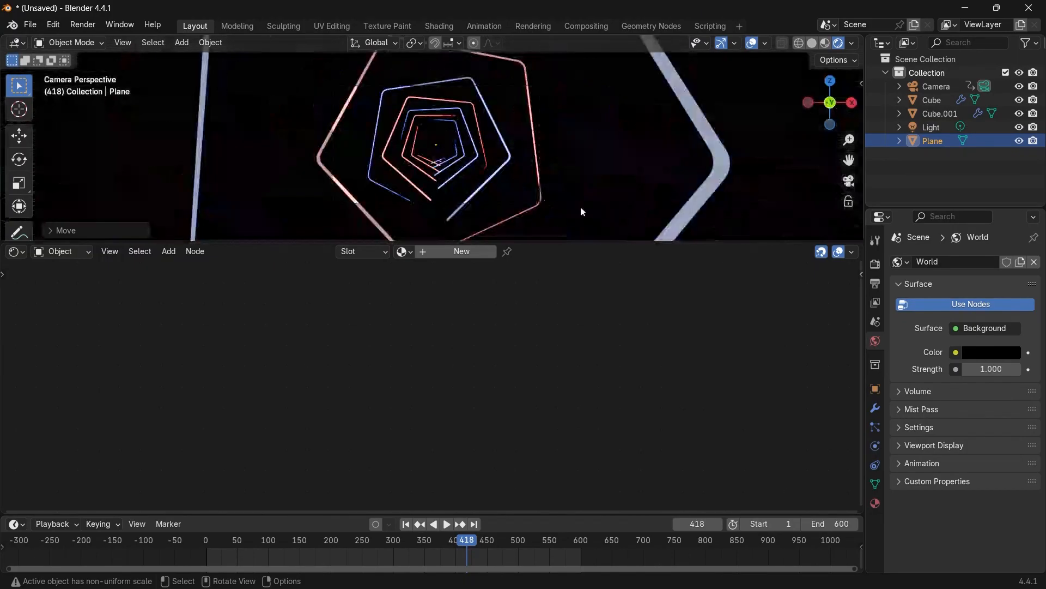
left_click_drag(459, 557, 153, 560)
scroll(469, 229, "up", 1)
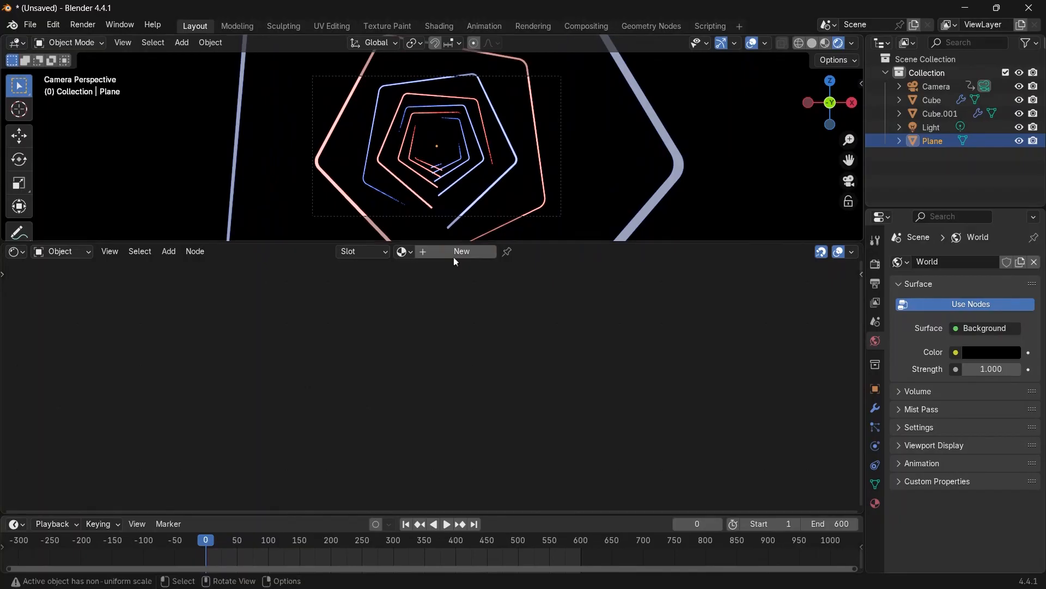
middle_click_drag(420, 180, 456, 176)
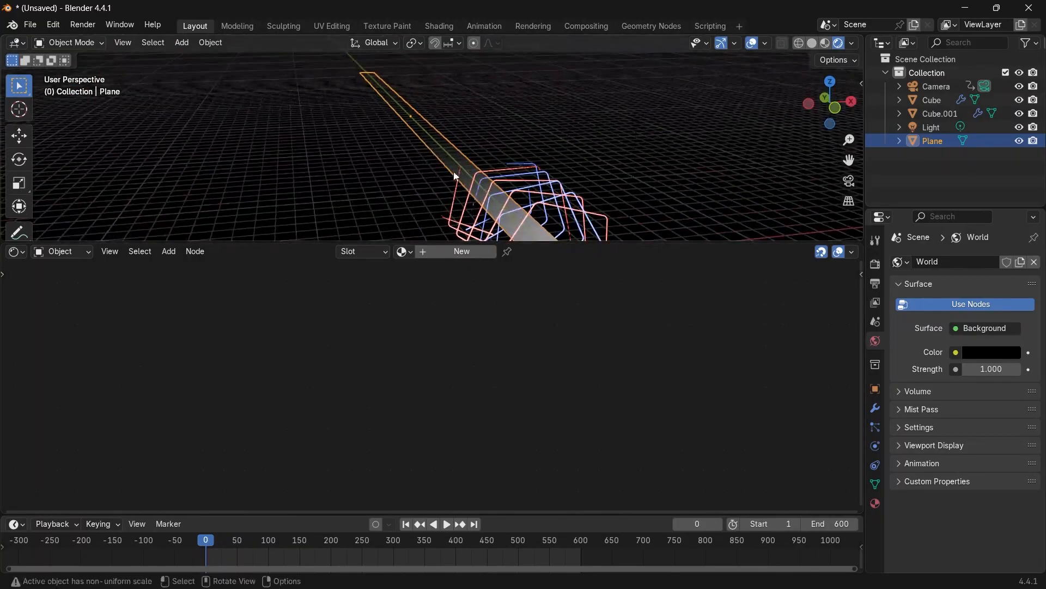
Select the light and move it down near the start of the tubes.
left_click(638, 120)
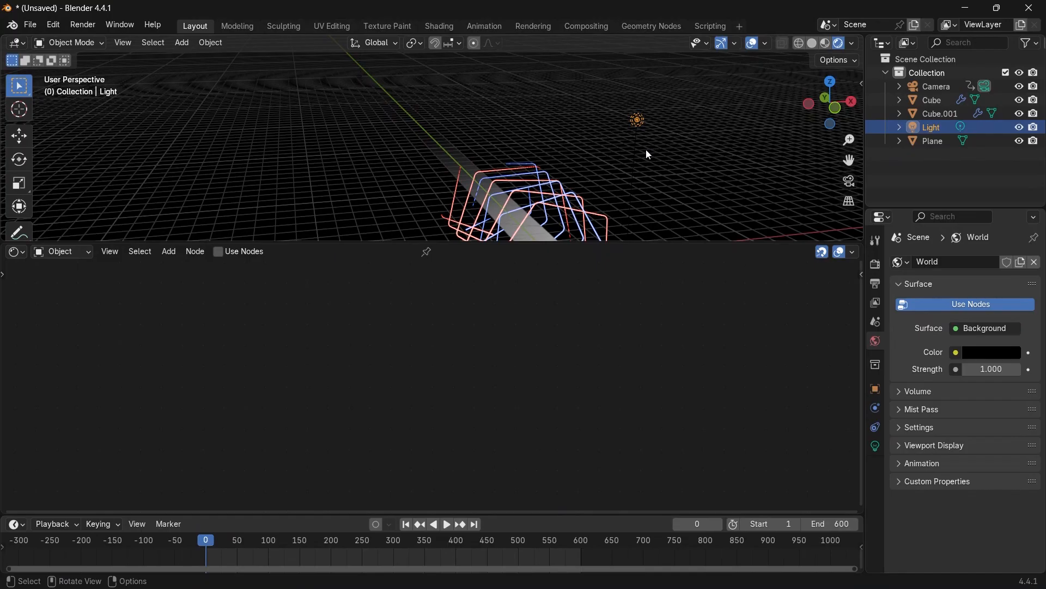
key("g")
left_click(571, 44)
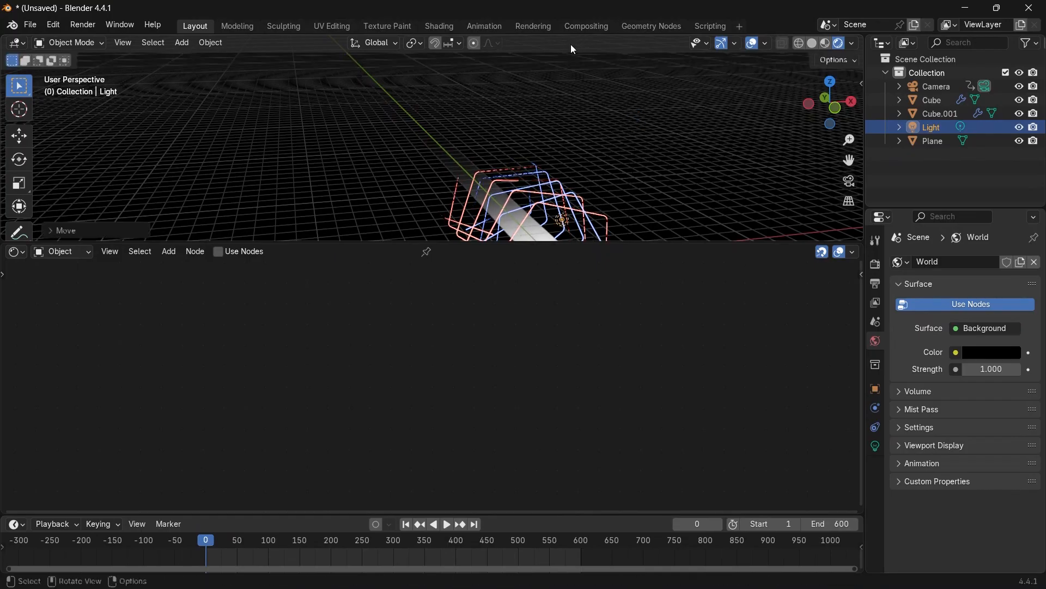
Select the floor plane and move it down about 1 m along Z, checking the result through the camera.
middle_click_drag(557, 178, 463, 191)
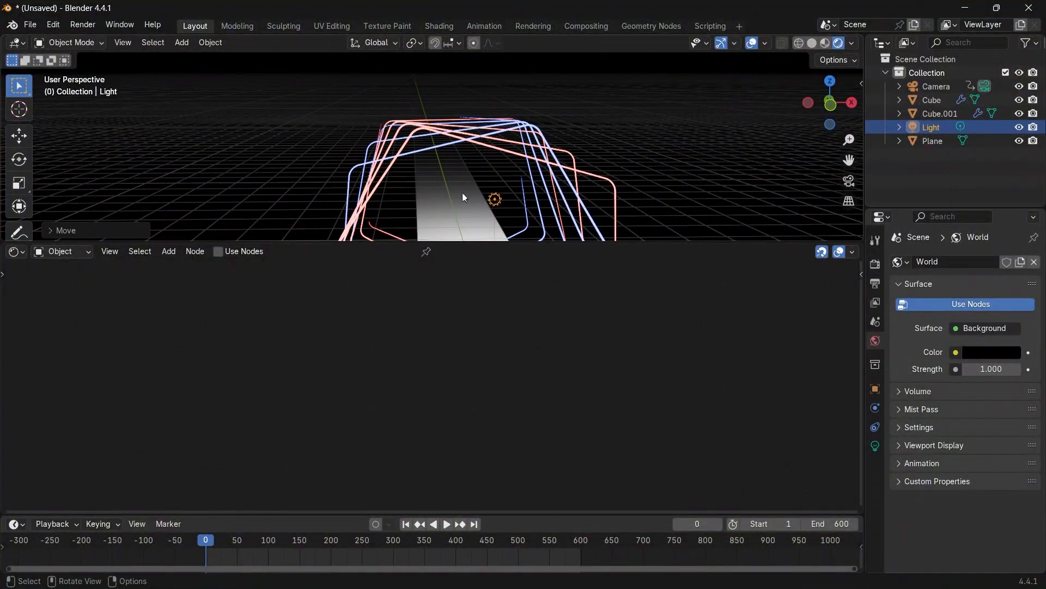
left_click(850, 183)
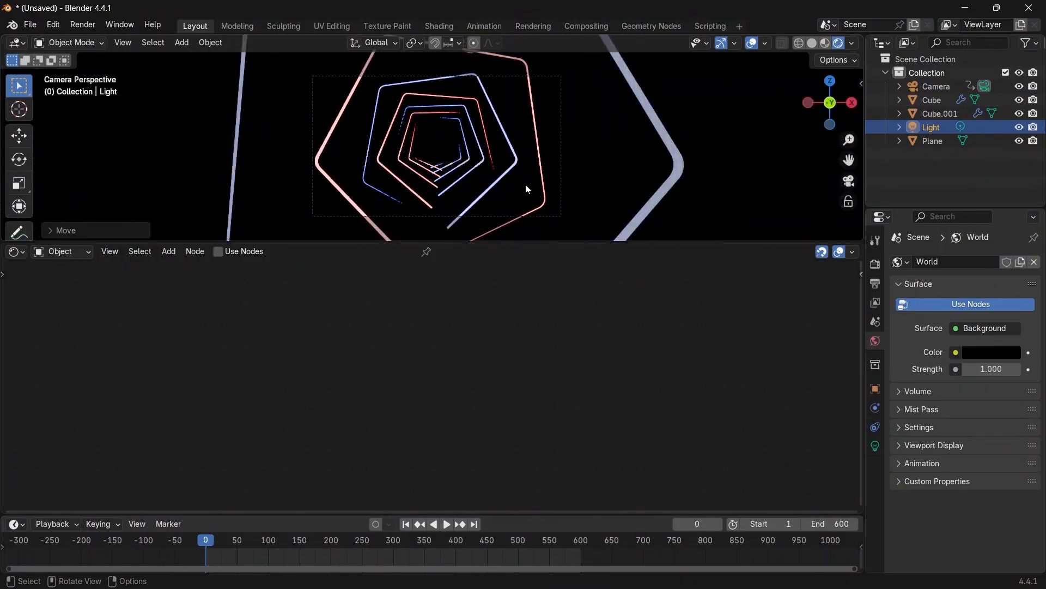
middle_click_drag(659, 165, 679, 171)
scroll(695, 158, "down", 7)
left_click(523, 167)
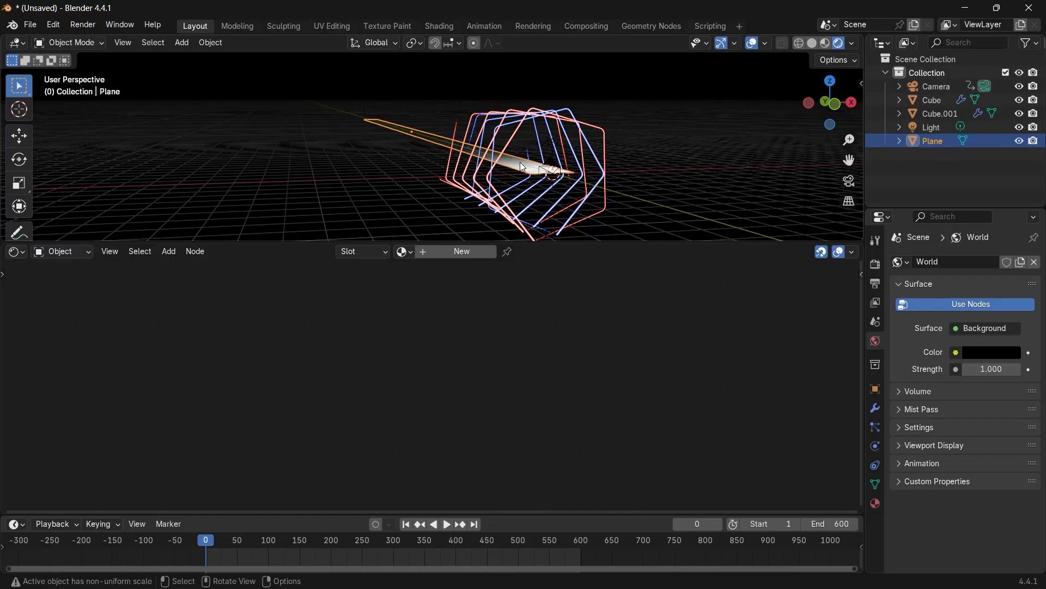
key("g")
key("z")
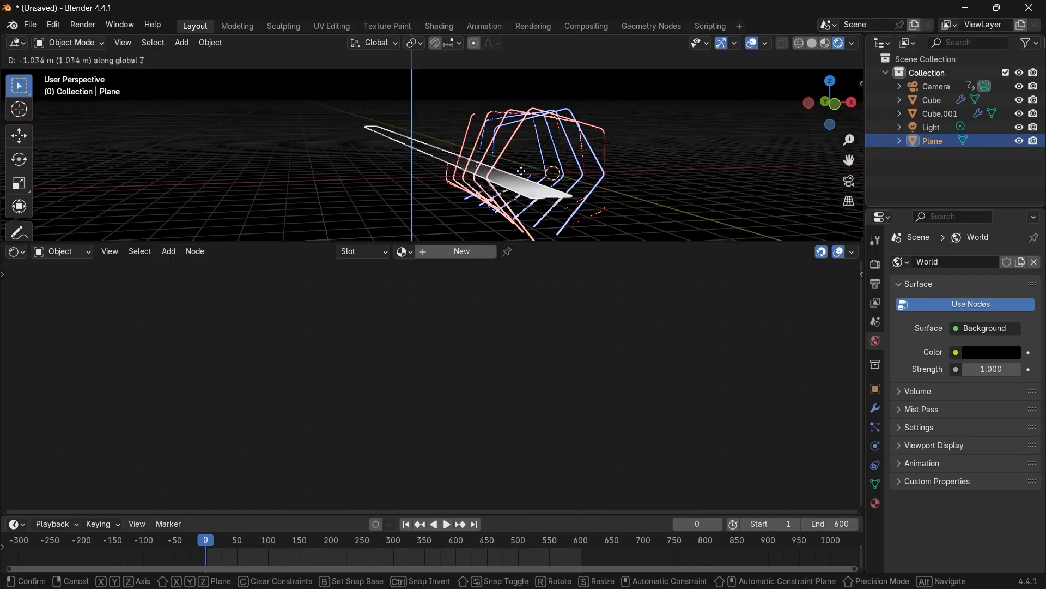
left_click(815, 201)
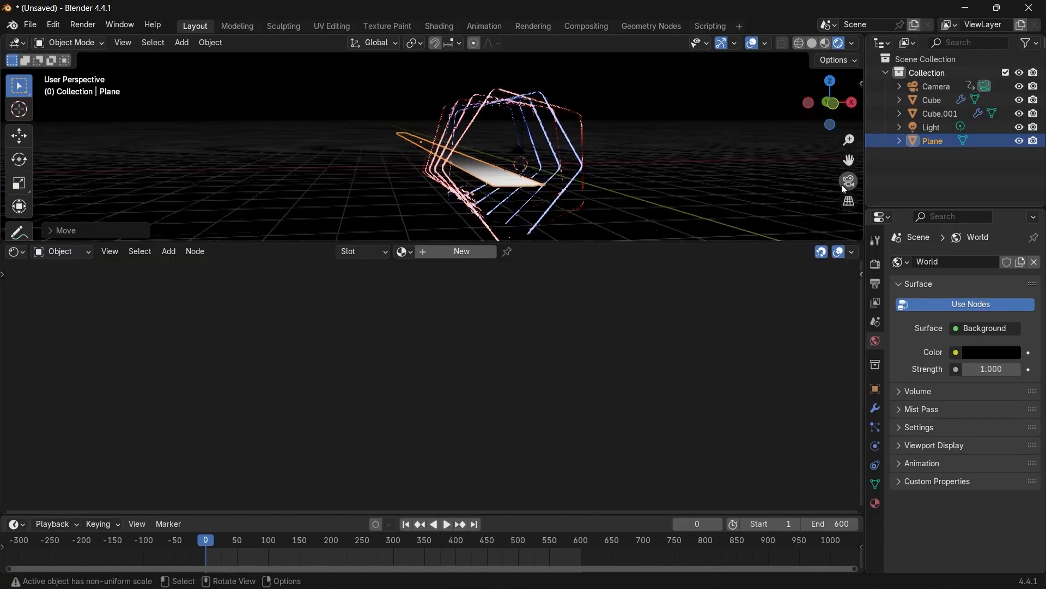
left_click(843, 184)
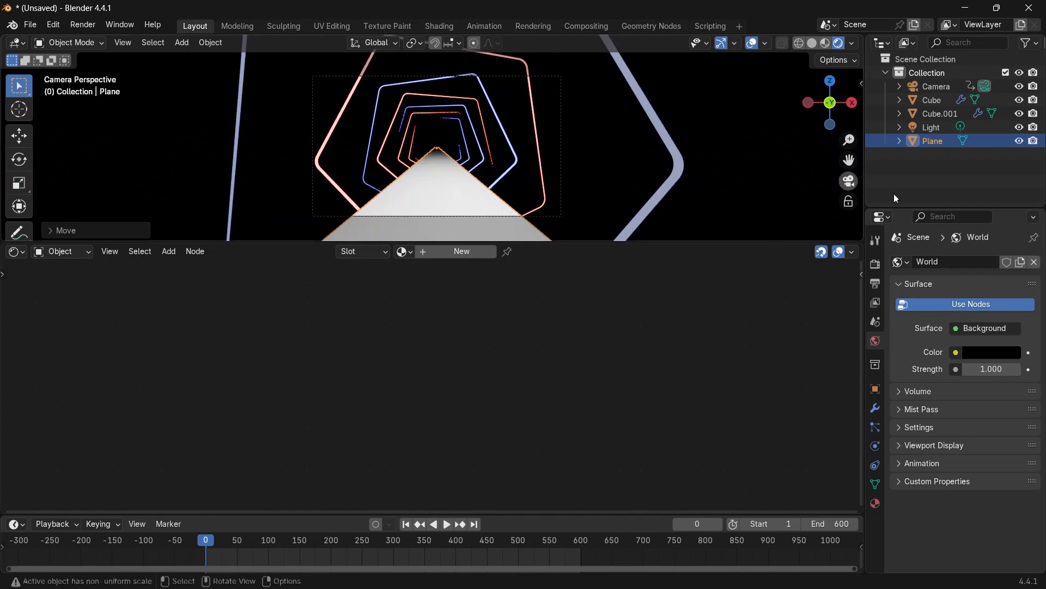
Set the point light's power to 100 W and move it toward the tunnel's right side.
left_click(932, 133)
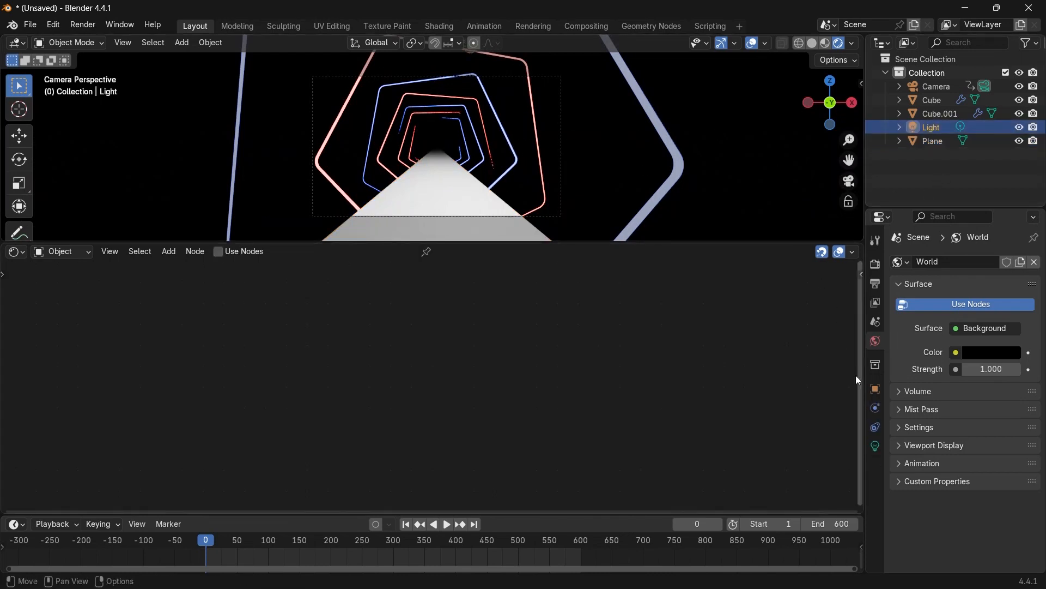
left_click(876, 446)
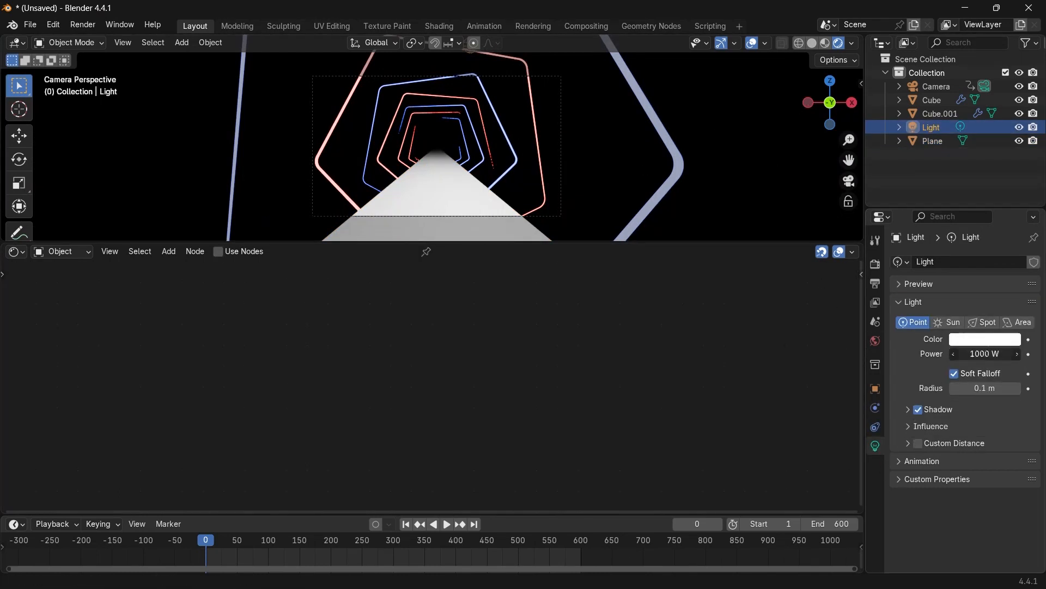
key("Return")
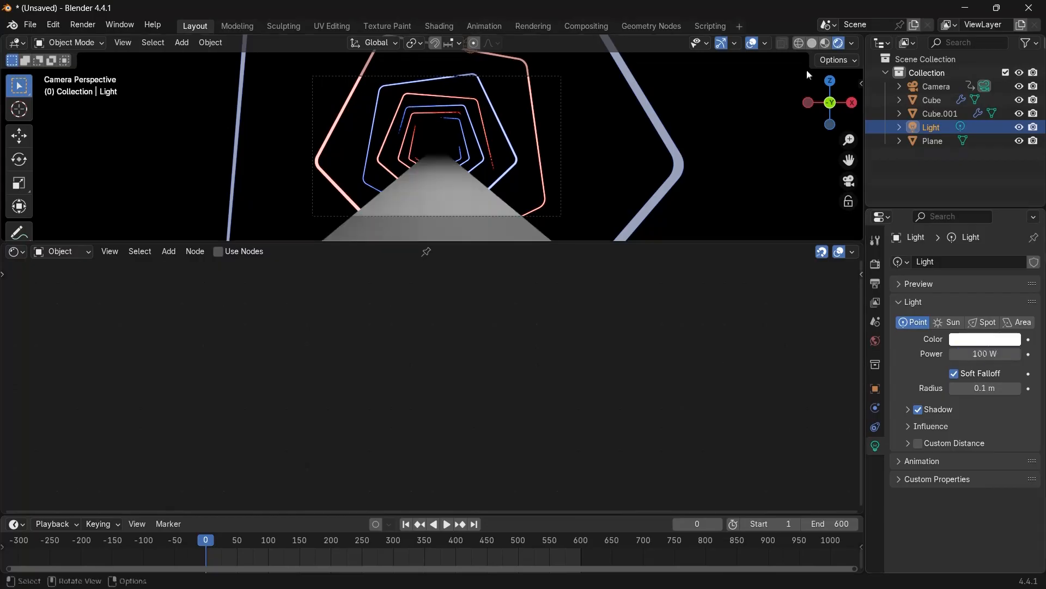
key("g")
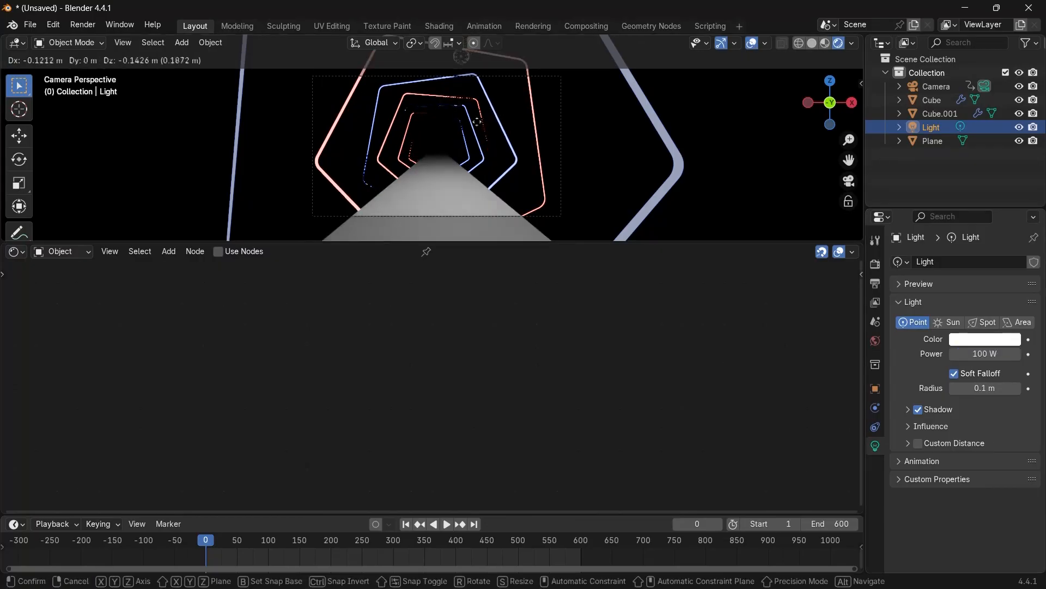
left_click(509, 214)
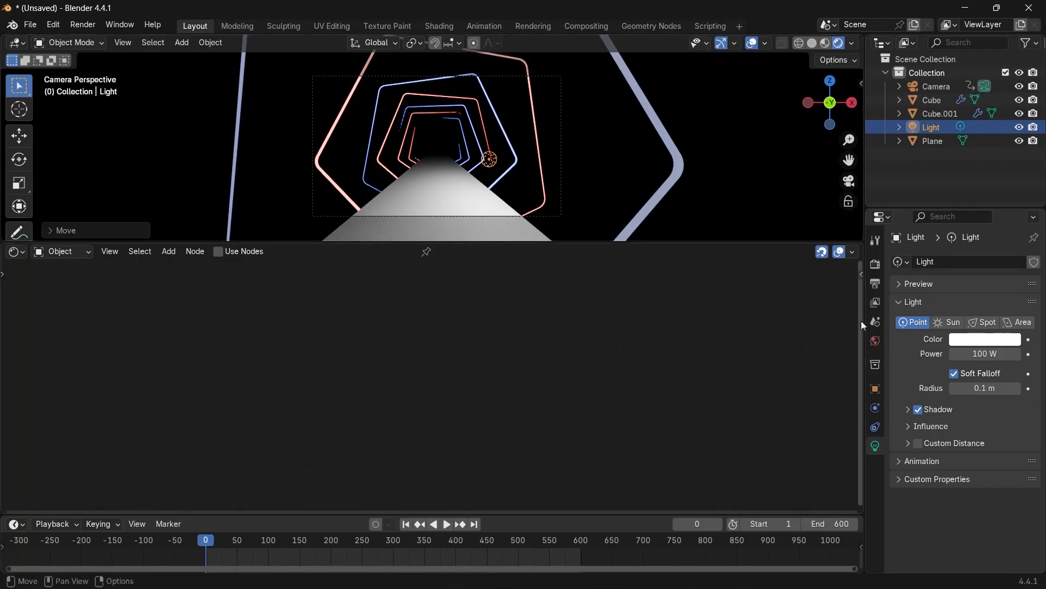
Set the light's color to pure blue (#0000FF).
left_click(1008, 342)
left_click(988, 344)
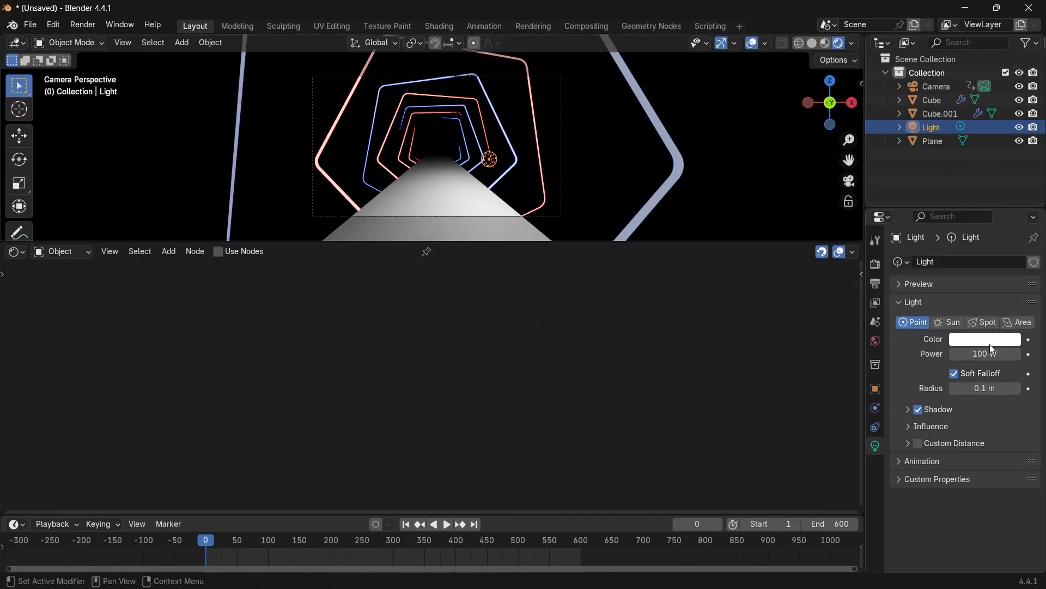
left_click(990, 344)
left_click_drag(968, 179, 992, 155)
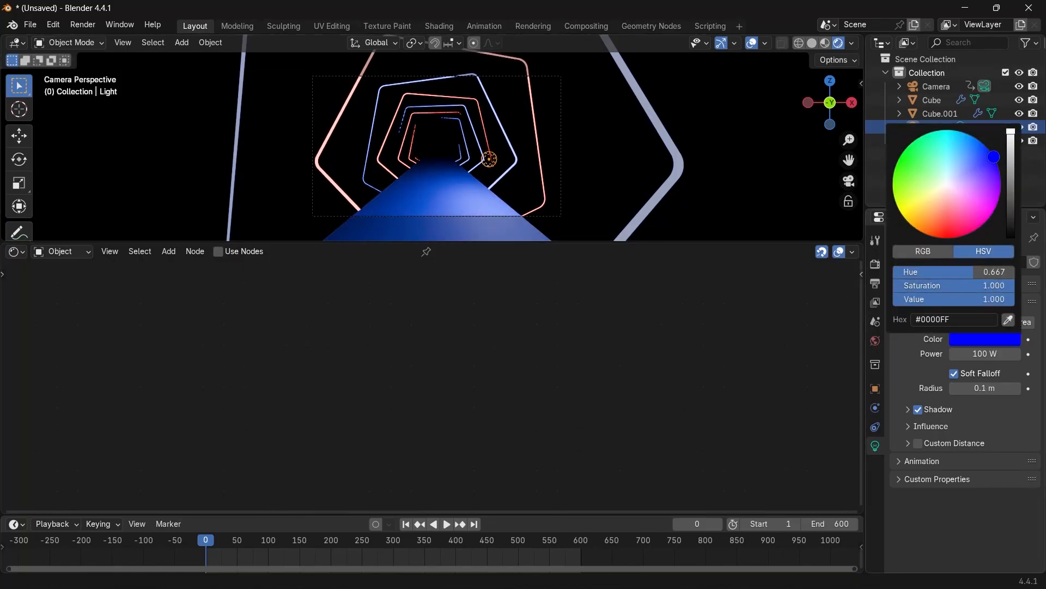
Duplicate the light, move the copy along X to the tunnel's left side, and color it red.
key("shift+d")
key("x")
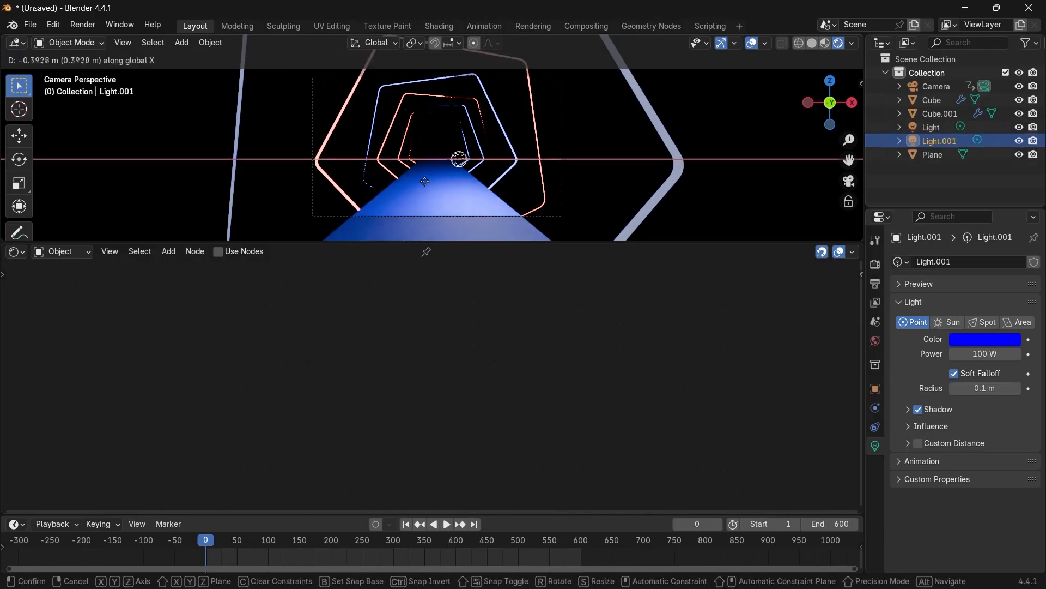
left_click(360, 182)
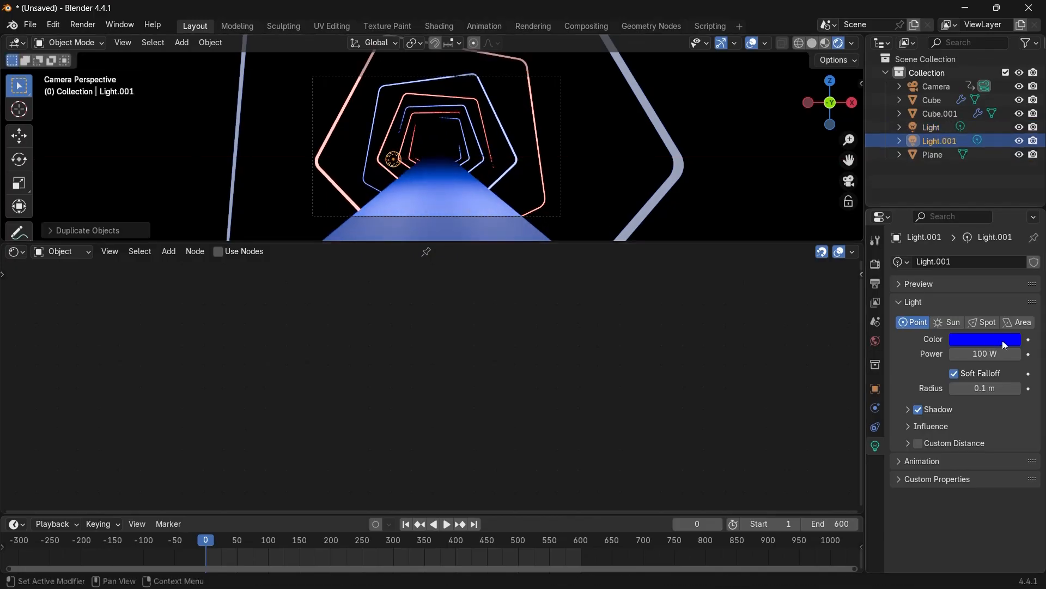
left_click(986, 339)
left_click_drag(948, 215, 945, 241)
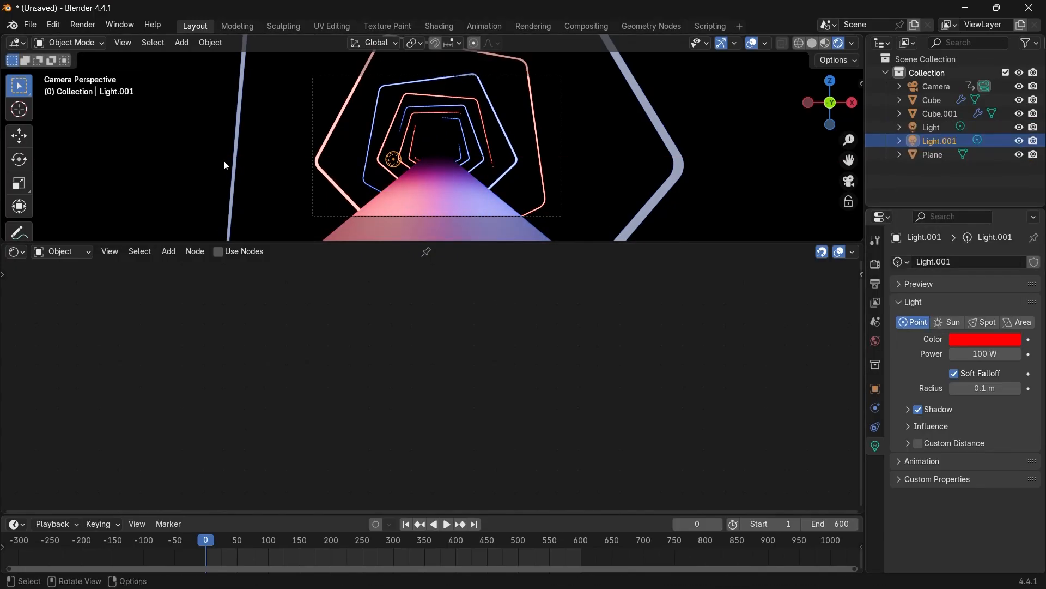
Play back the animation from the camera view and inspect the tube materials, returning to frame 0.
left_click(443, 194)
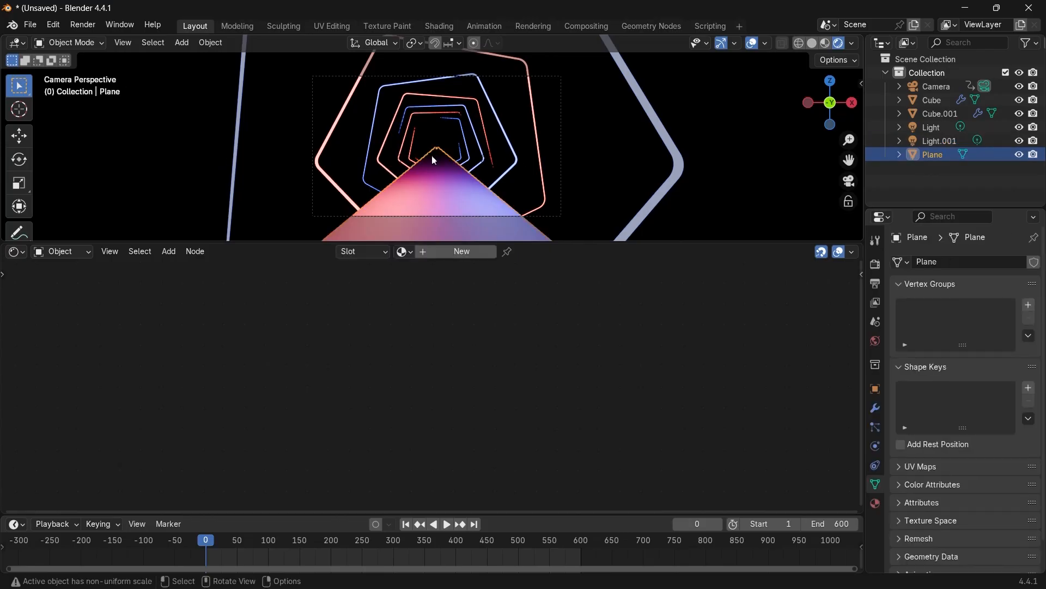
left_click(436, 199)
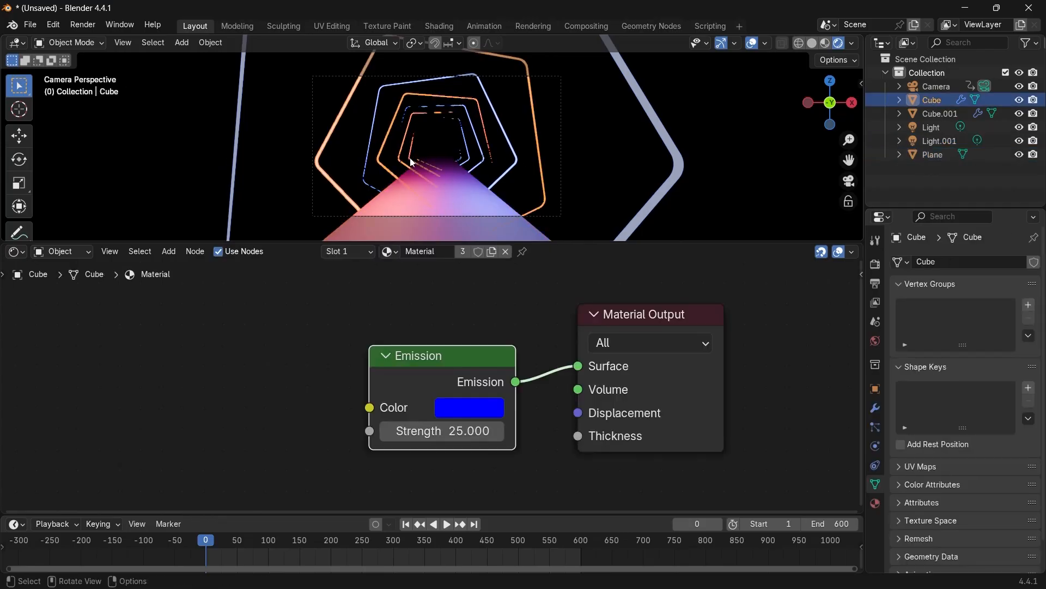
key("space")
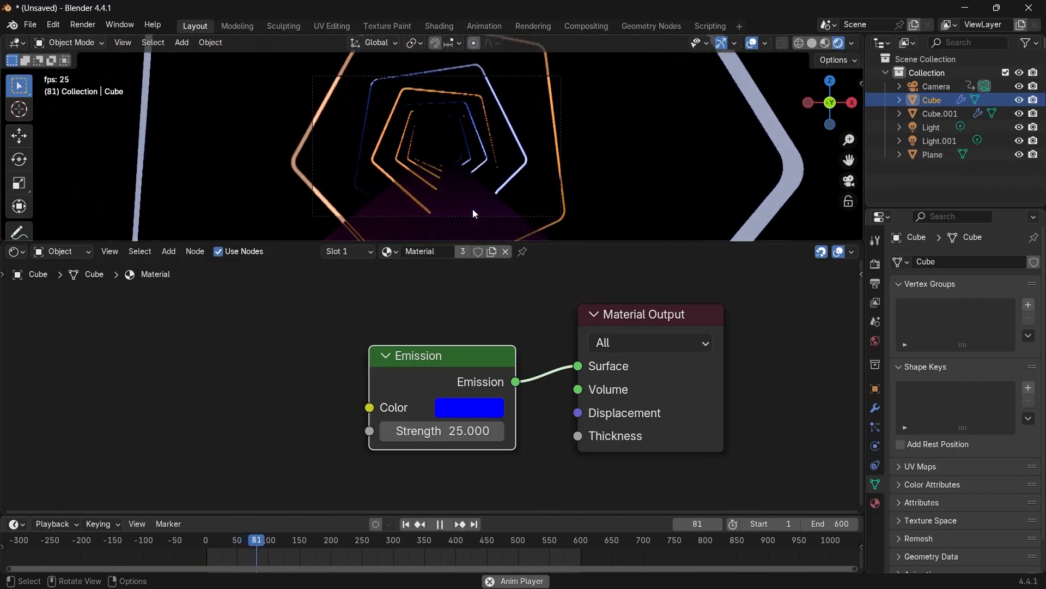
key("space")
left_click_drag(261, 540, 57, 536)
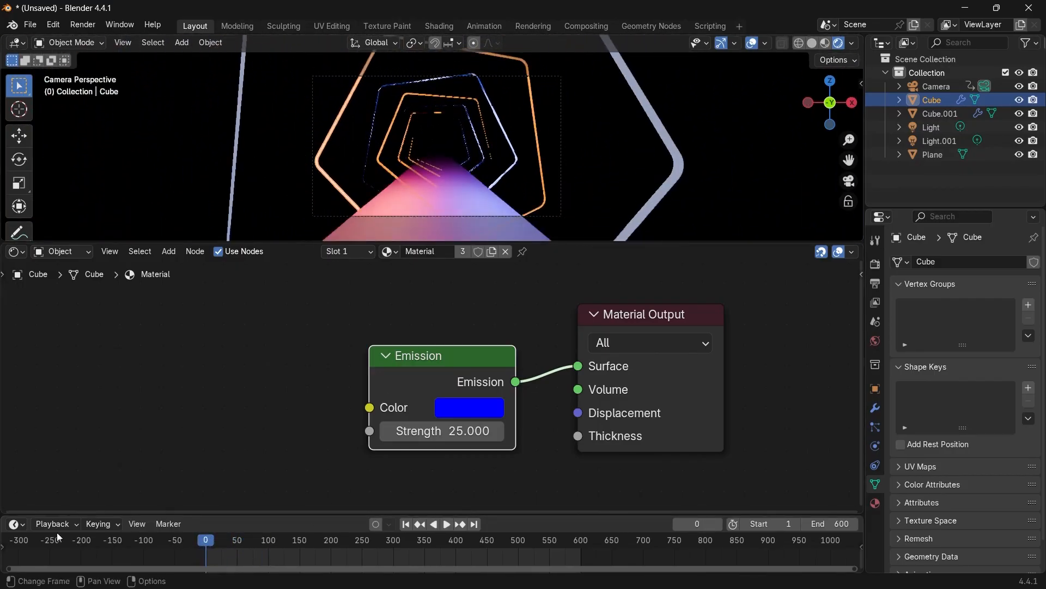
left_click(511, 146)
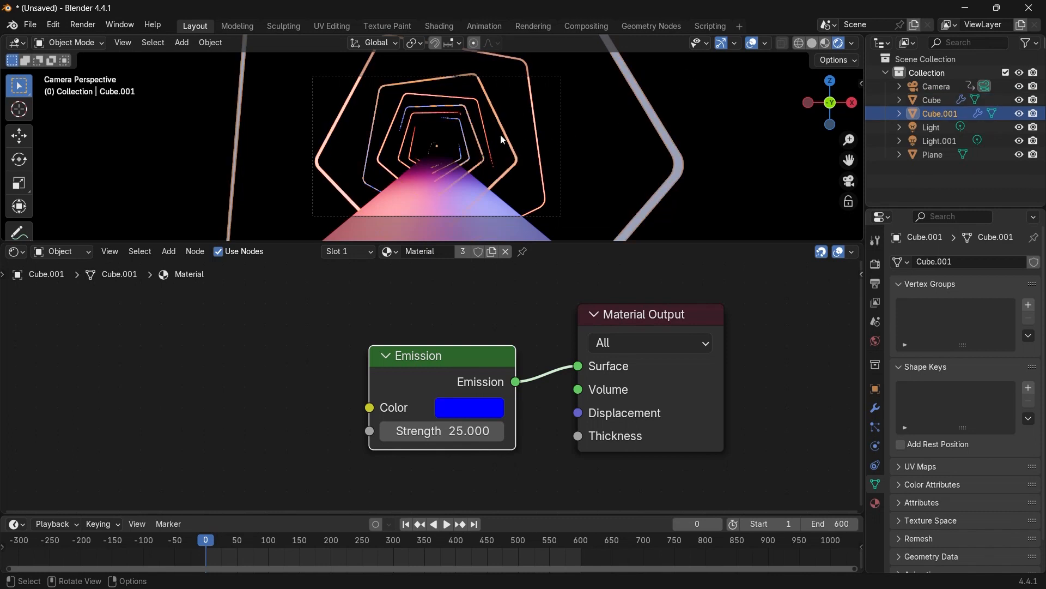
Parent both lights to the camera and play the animation.
left_click(933, 139)
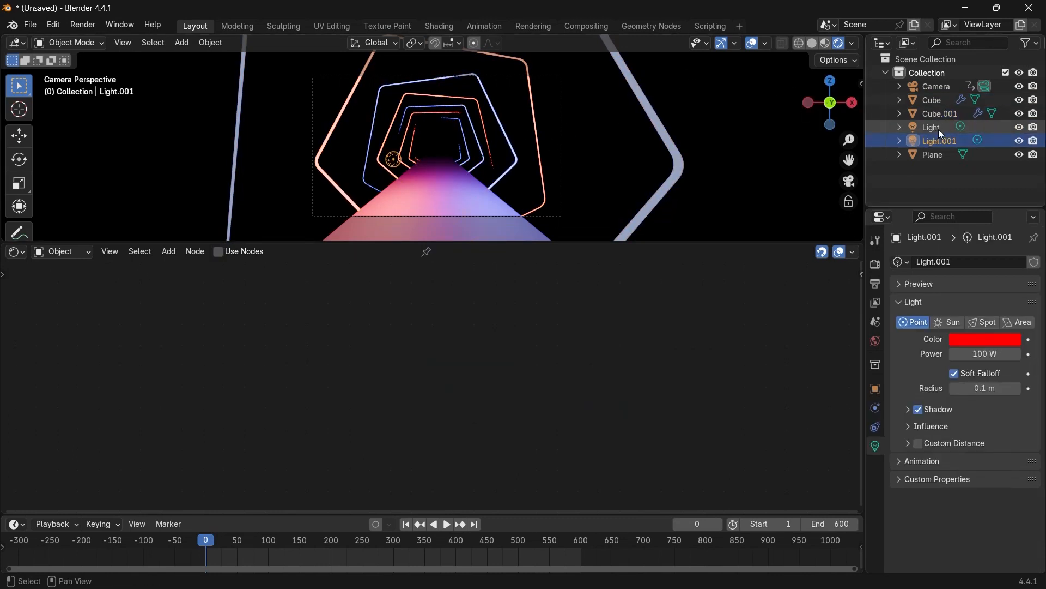
left_click(938, 129, "shift")
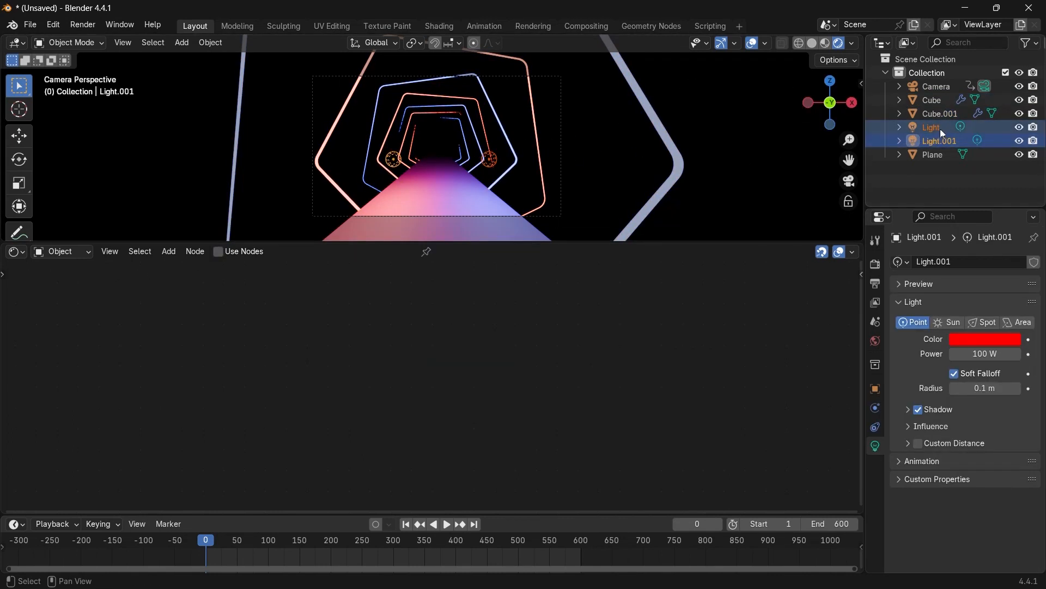
left_click(563, 148, "shift")
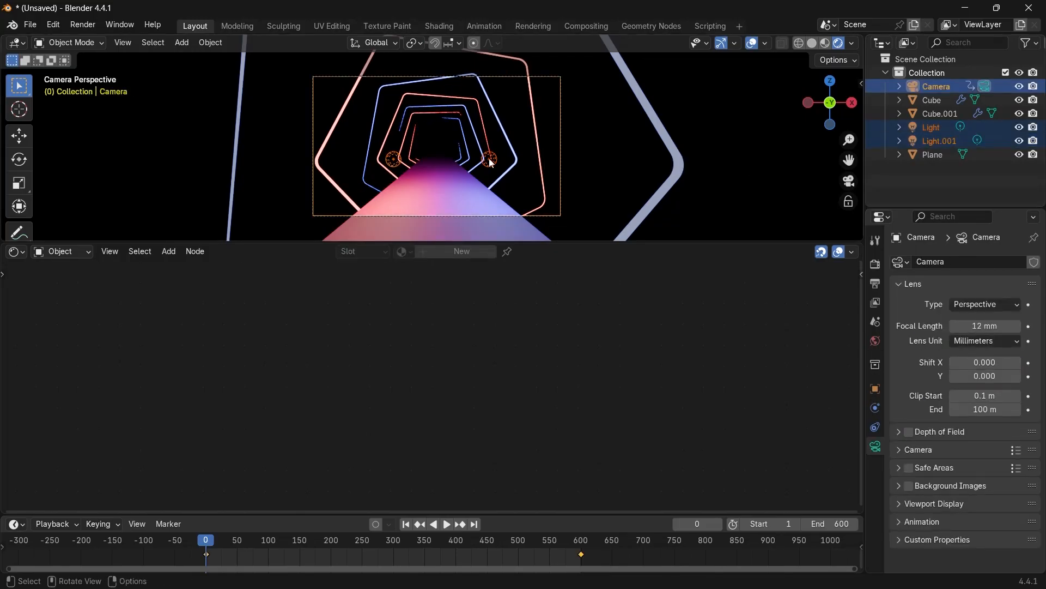
key("ctrl+p")
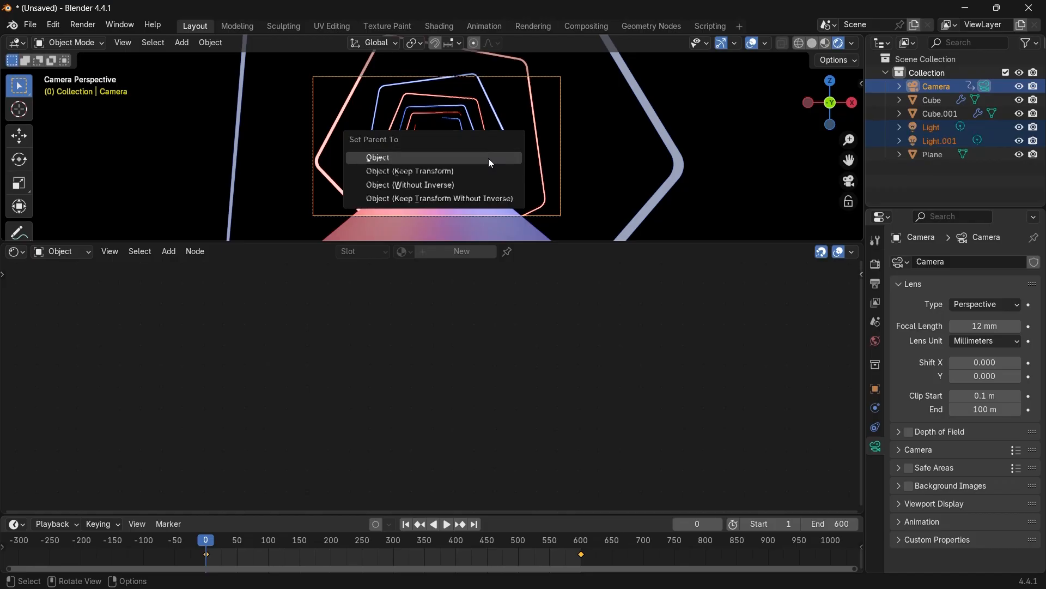
left_click(489, 157)
key("space")
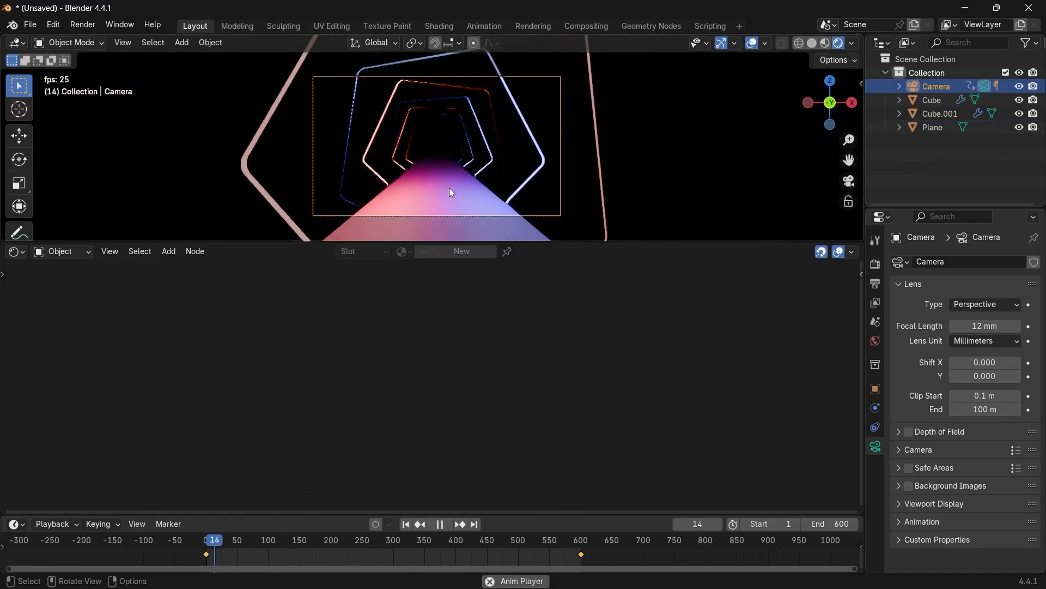
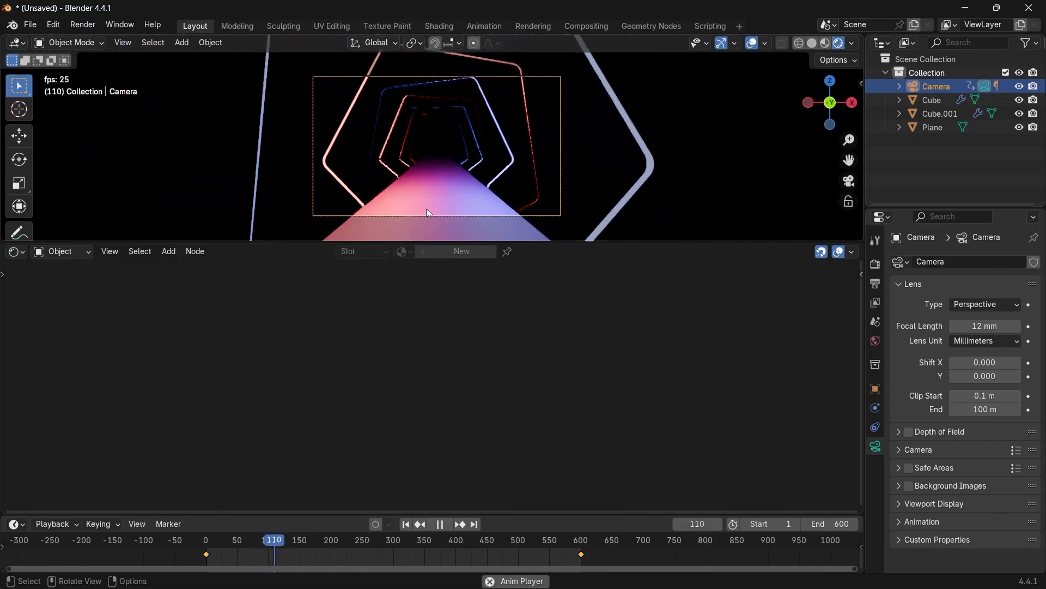
Stop playback, rewind to frame 0, select the floor plane and give it a new material.
key("space")
left_click_drag(315, 536, 203, 538)
left_click(441, 202)
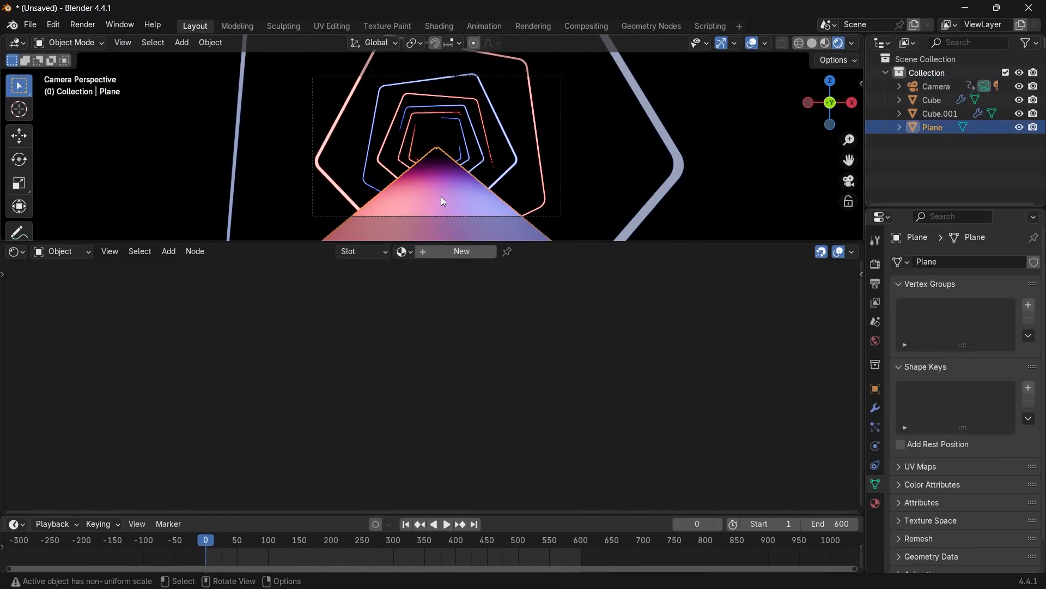
left_click(454, 252)
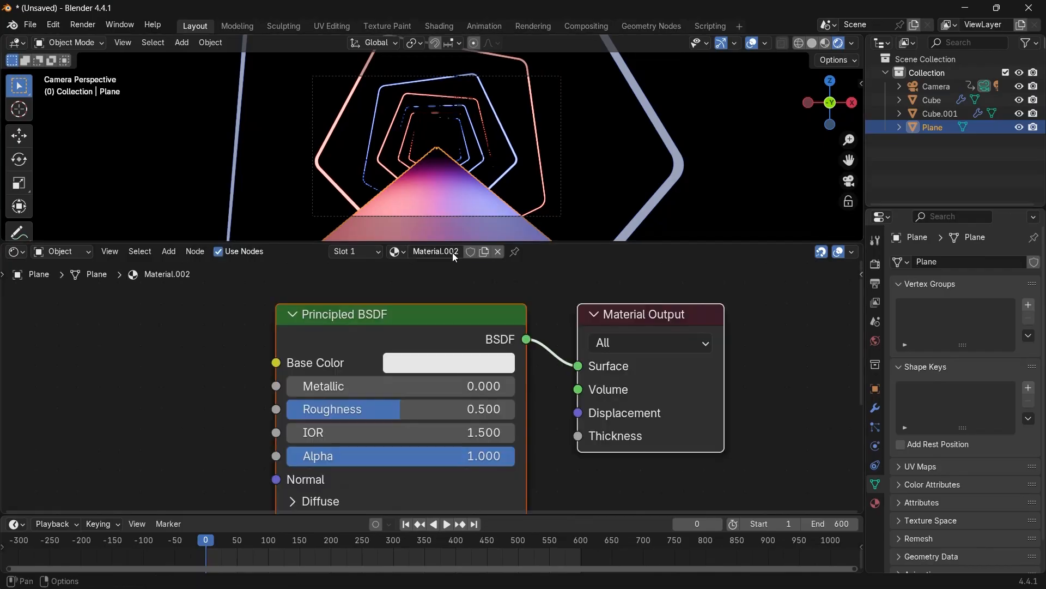
Set the floor material's Metallic to 1.0 and its Roughness to 0.3.
left_click_drag(374, 386, 517, 386)
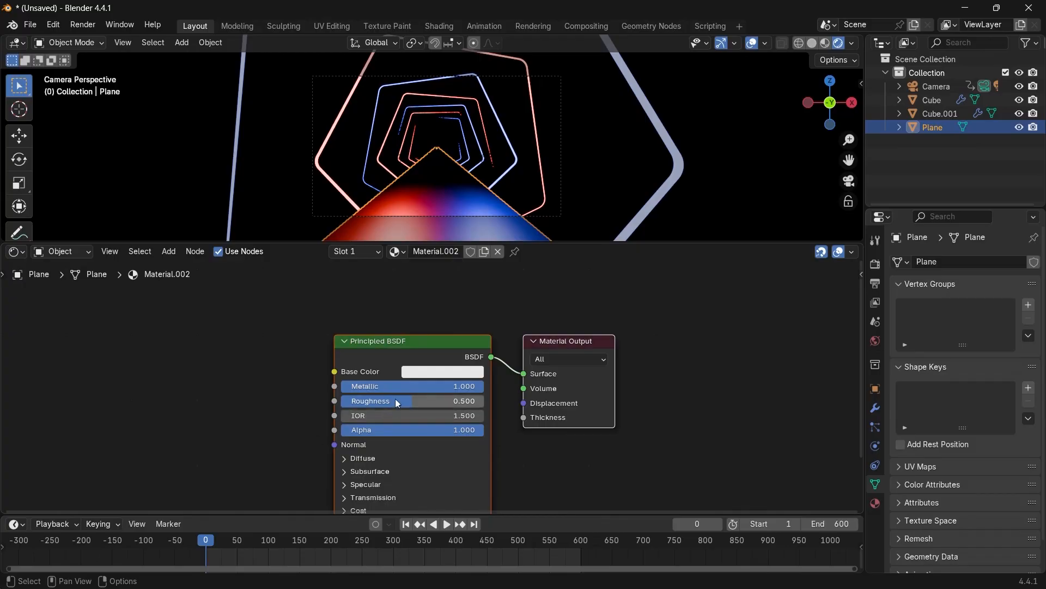
left_click_drag(394, 401, 380, 400)
left_click(380, 400)
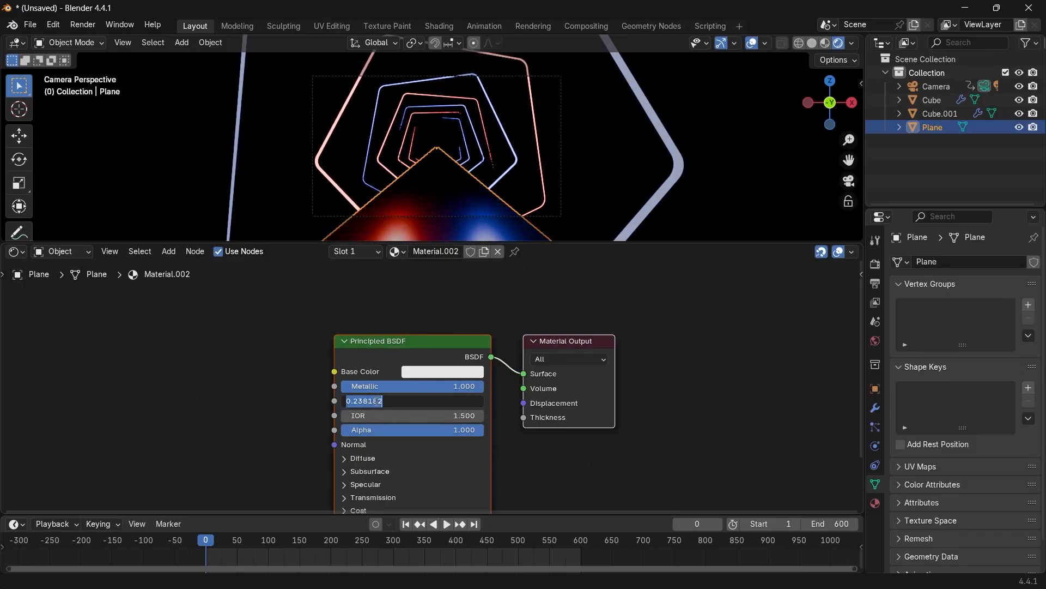
type("0.3")
key("Return")
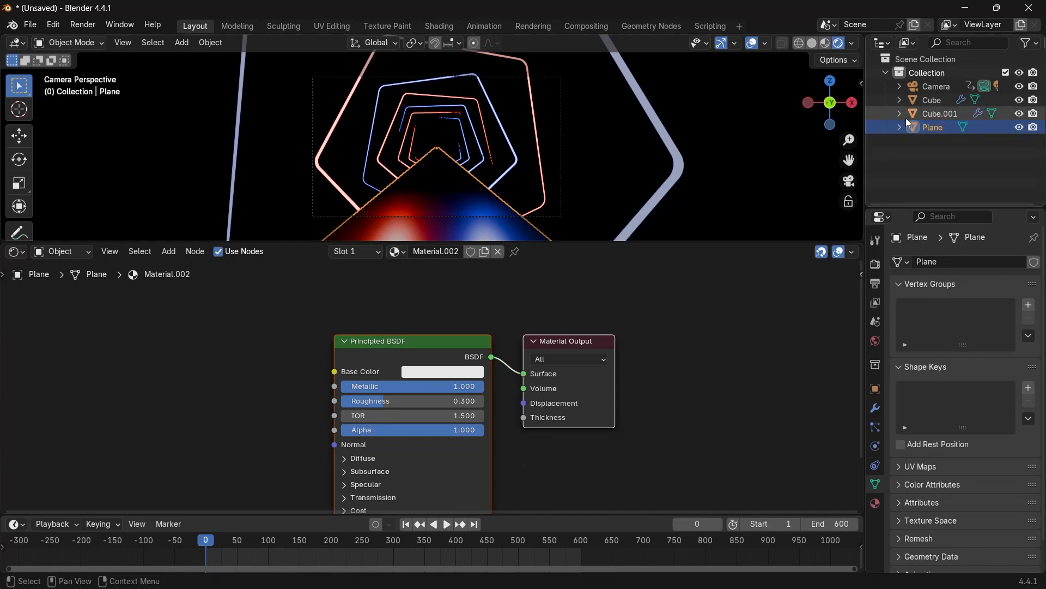
Select both lights under the camera, duplicate them and move the copies about 2.69 m along Y.
left_click(898, 87)
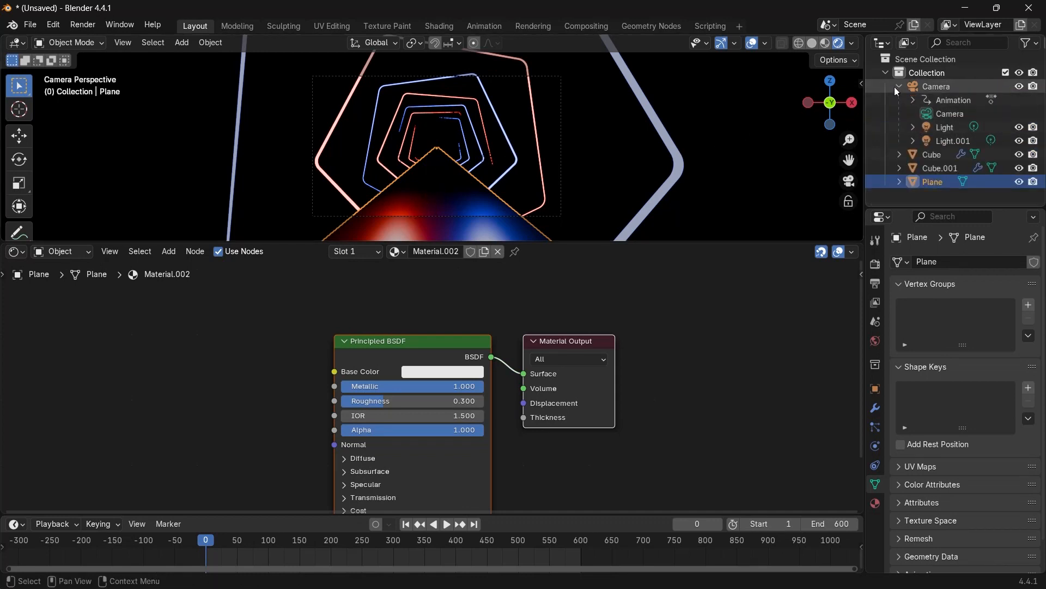
left_click(938, 125)
left_click(944, 141, "shift")
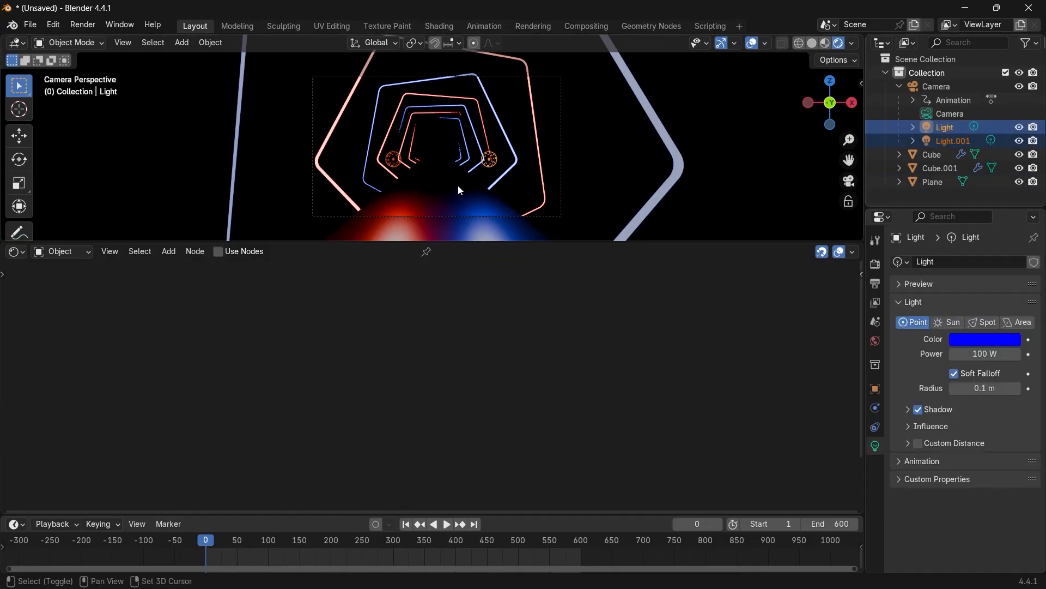
key("shift+d")
key("y")
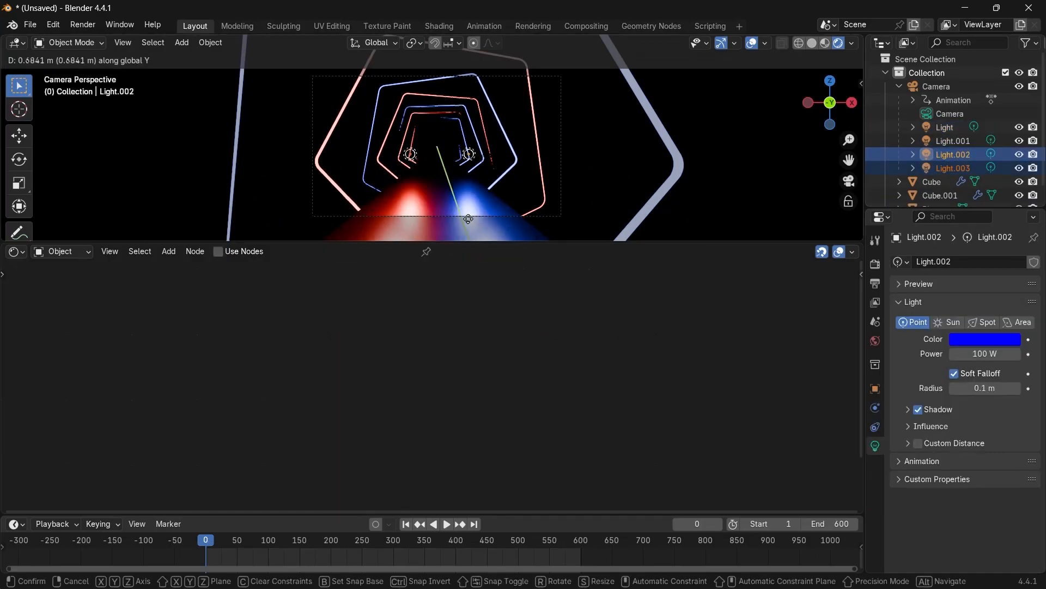
left_click(468, 46)
Play back the animation and preview the camera view without overlays.
key("space")
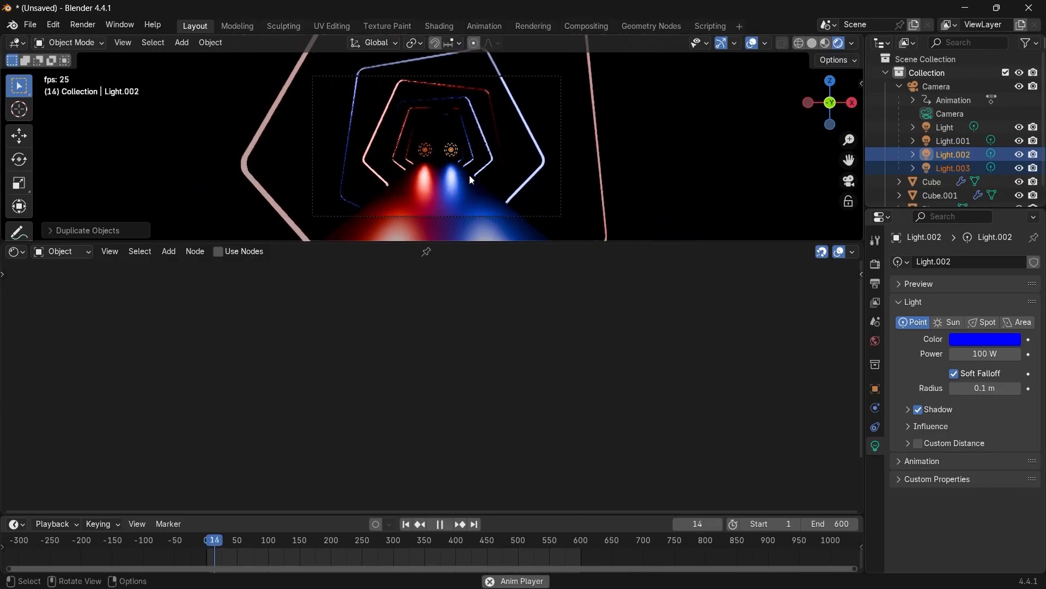
key("space")
key("Escape")
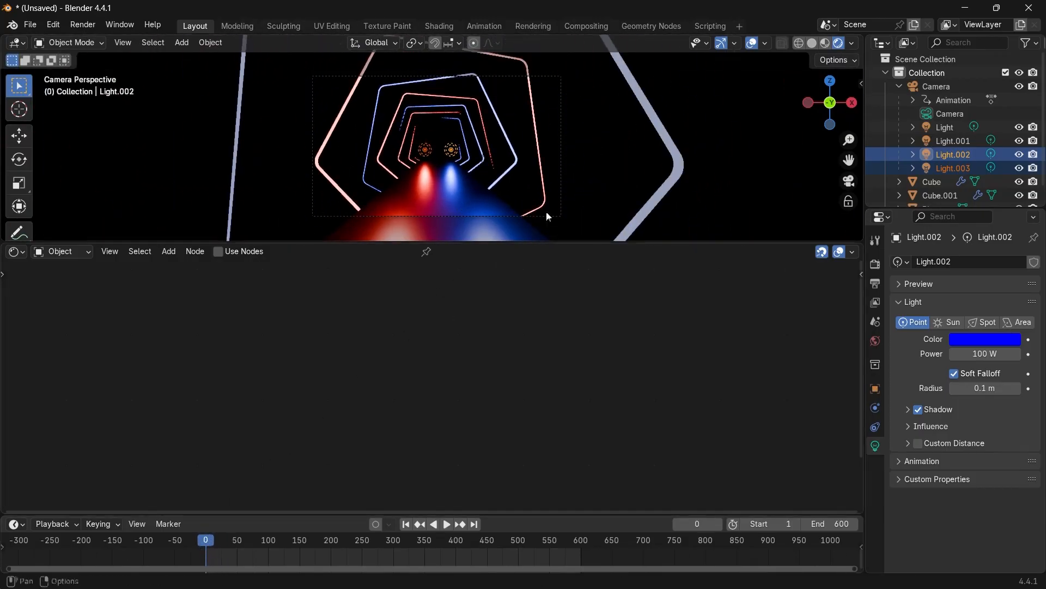
left_click(753, 46)
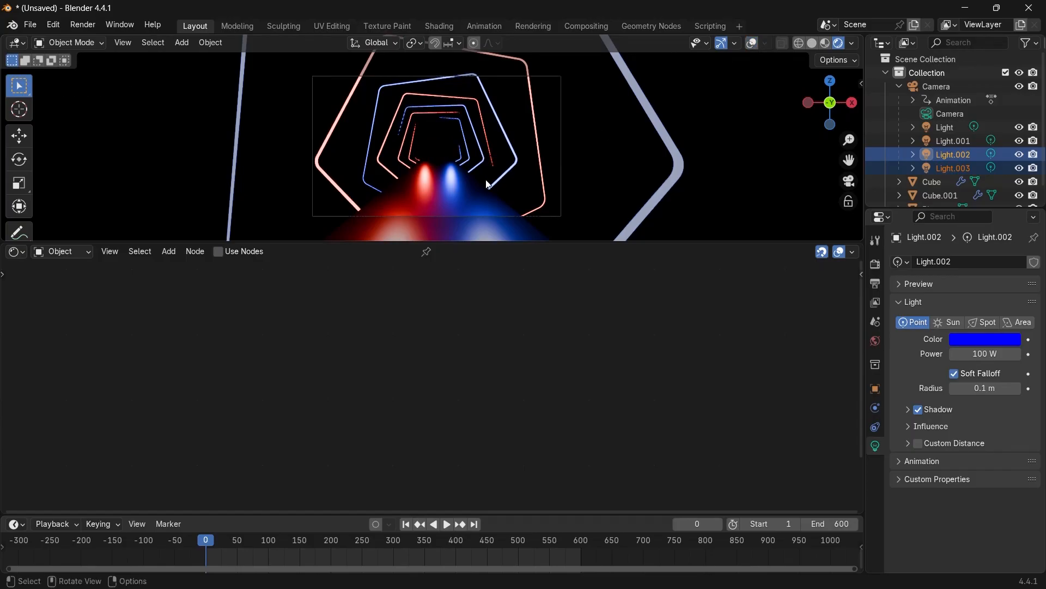
Select the floor plane and add a Noise Texture node to its material.
left_click(439, 196)
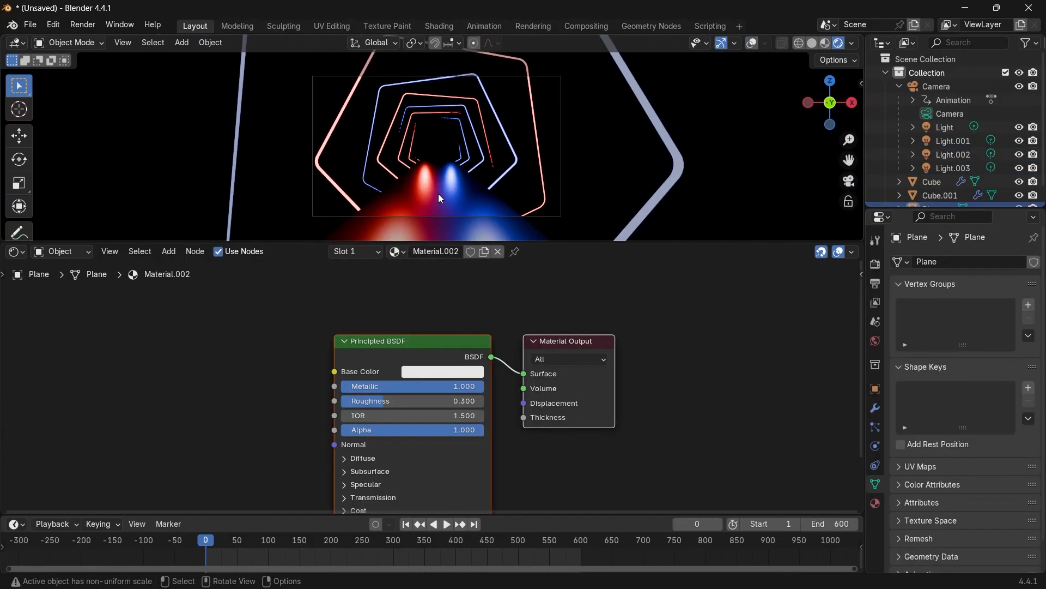
middle_click_drag(284, 349, 340, 333)
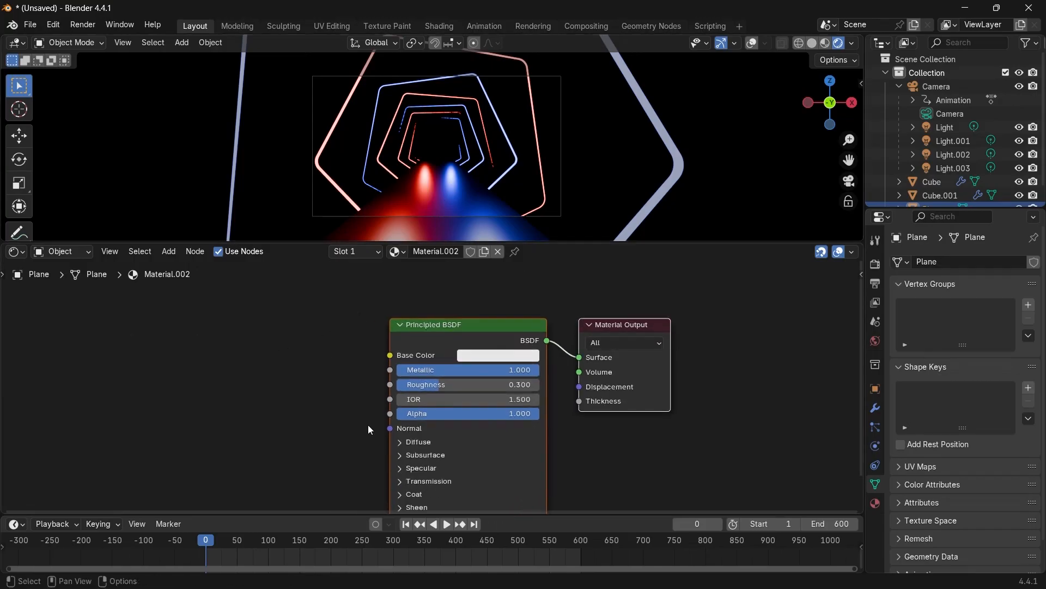
middle_click_drag(247, 450, 325, 416)
key("shift+a")
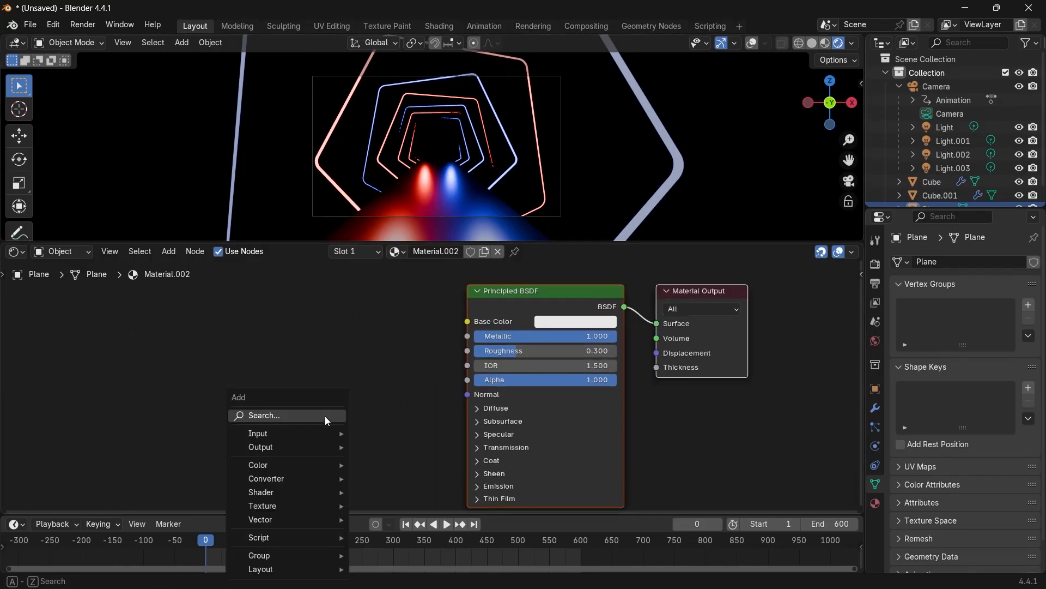
type("noise")
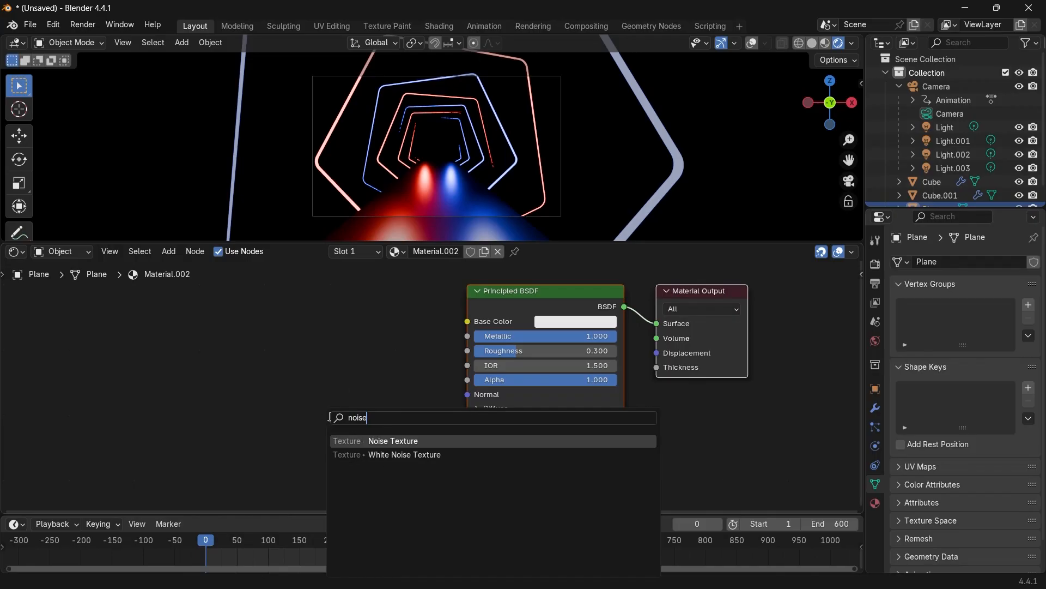
key("Return")
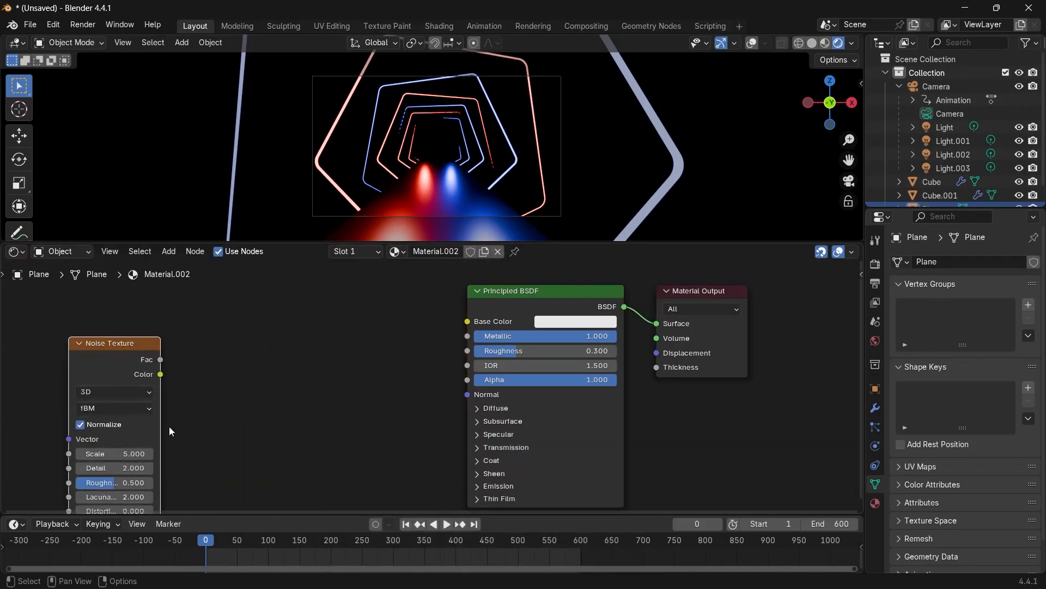
Add a Bump node, feeding the noise Color into its Height and its Normal into the Principled BSDF Normal.
key("shift+a")
type("bump")
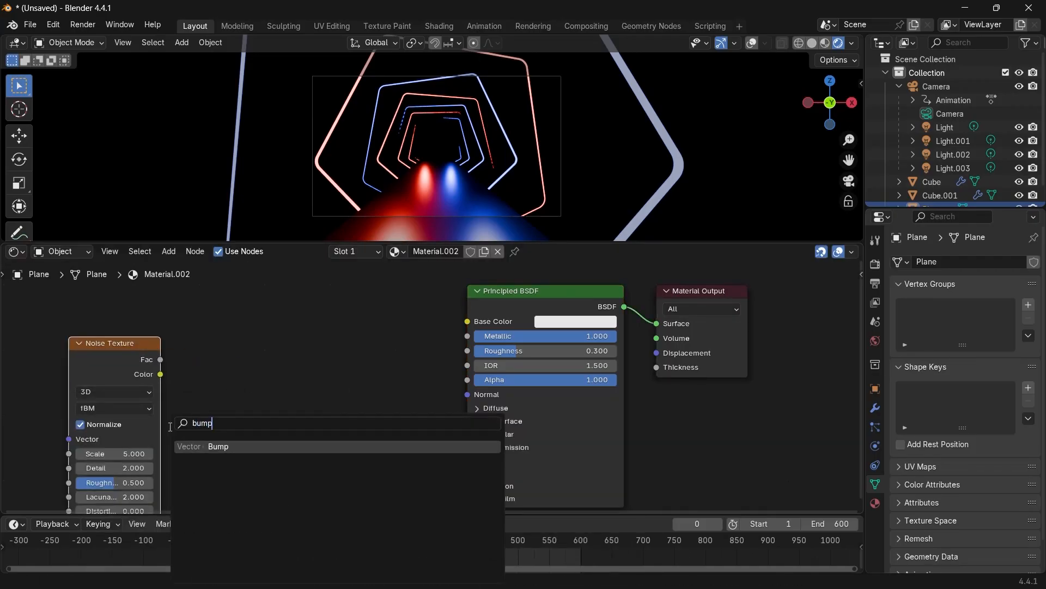
key("Return")
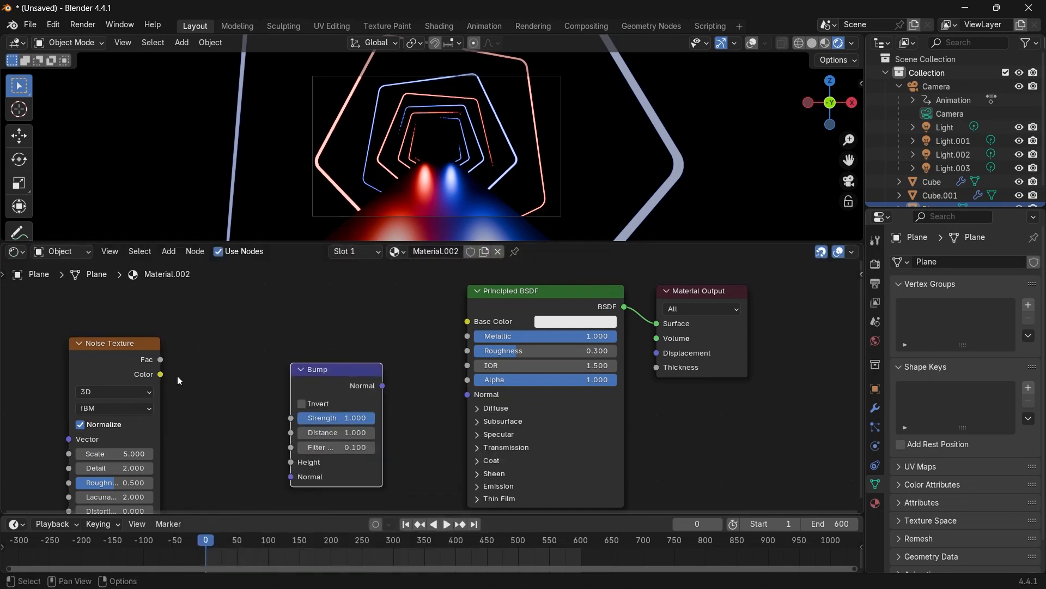
left_click_drag(160, 374, 208, 396)
left_click_drag(287, 472, 289, 469)
left_click_drag(382, 386, 467, 397)
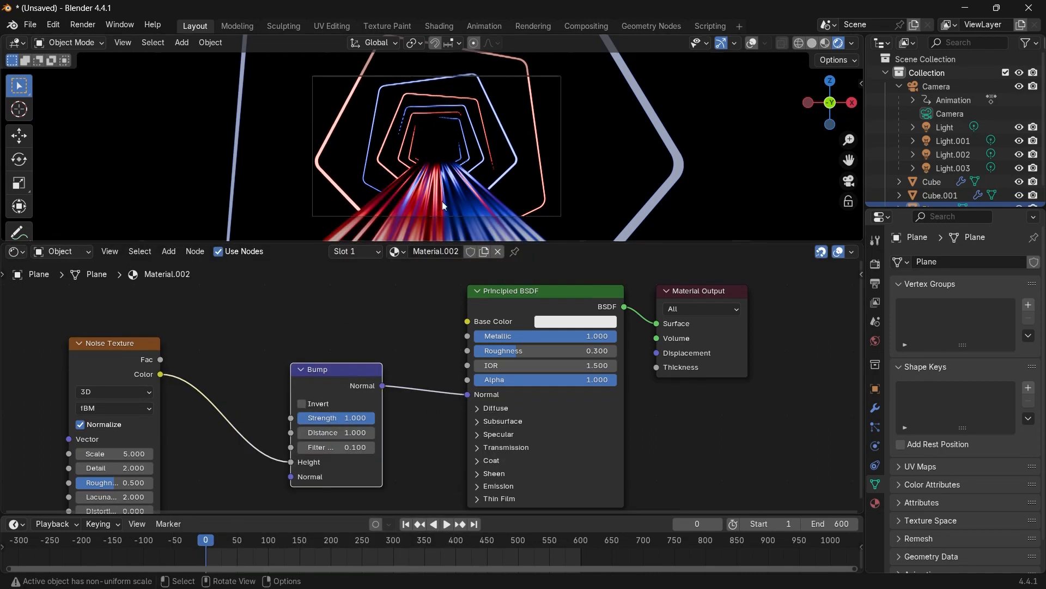
Play back the animation at different frames to inspect the bumpy floor reflections.
key("space")
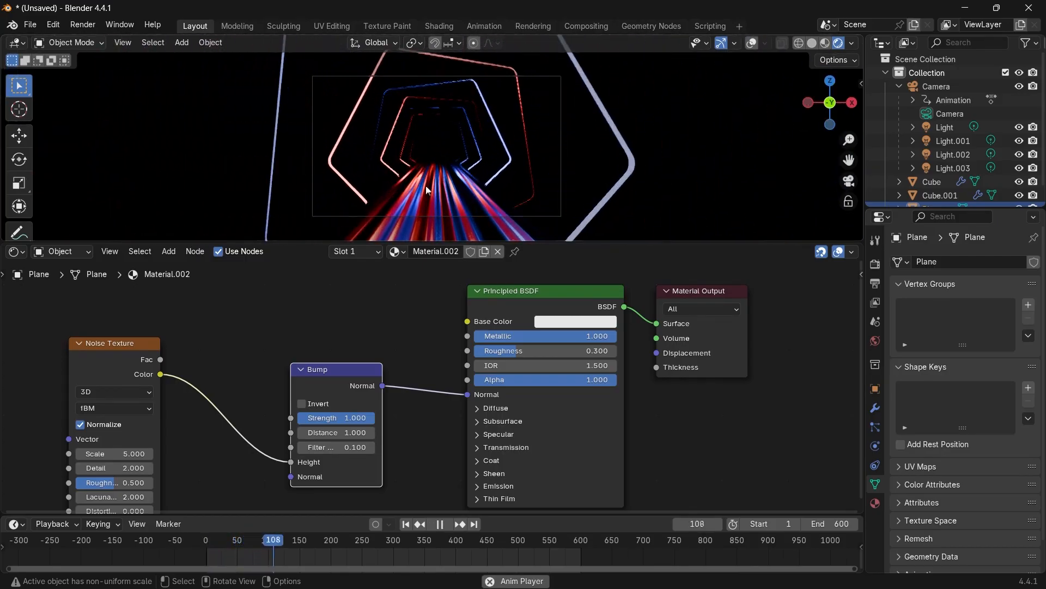
middle_click_drag(176, 391, 316, 364)
key("space")
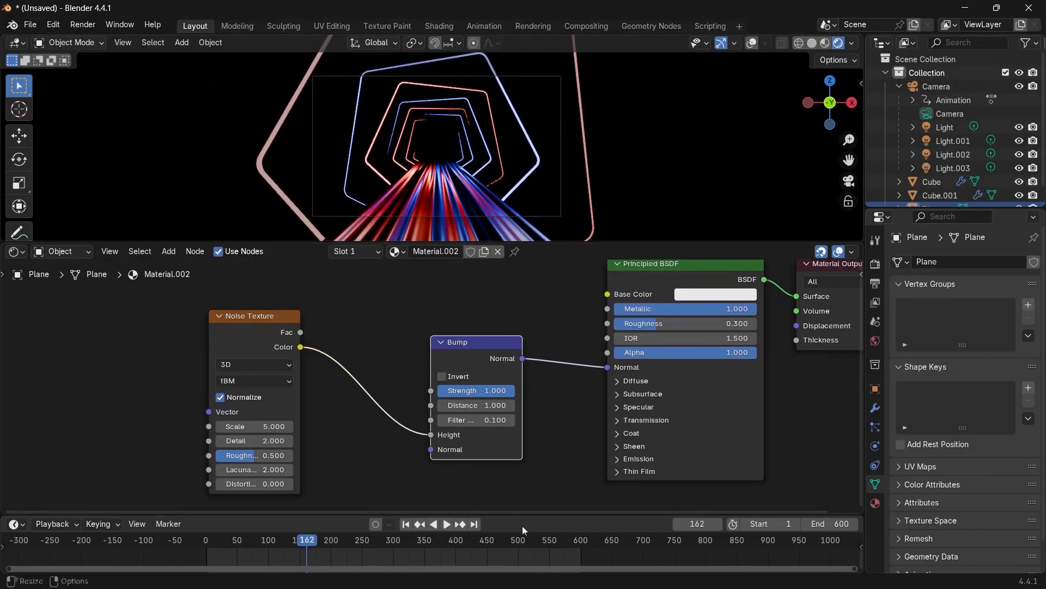
left_click(558, 545)
key("space")
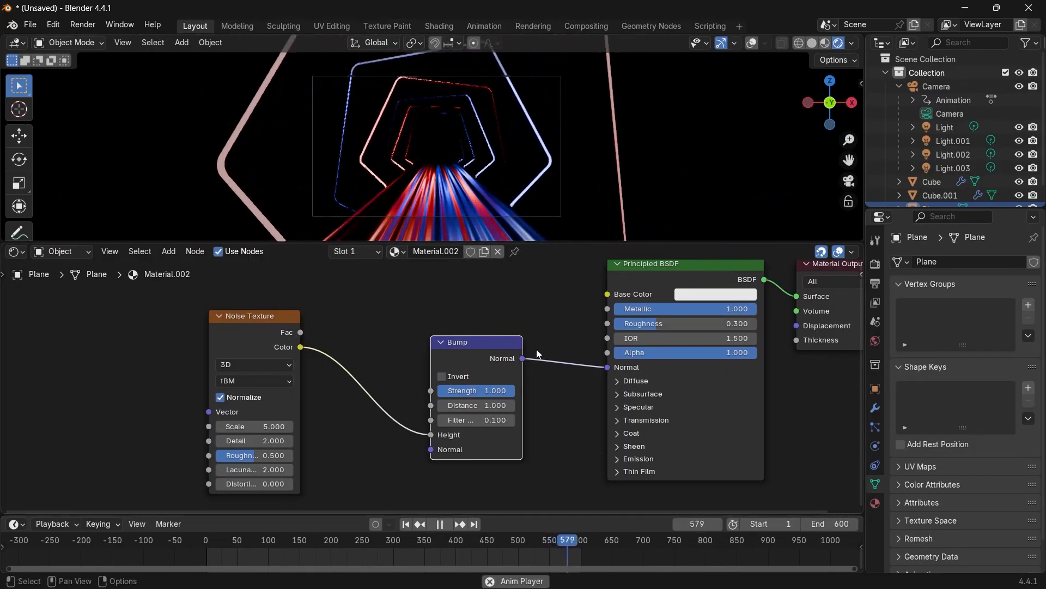
key("space")
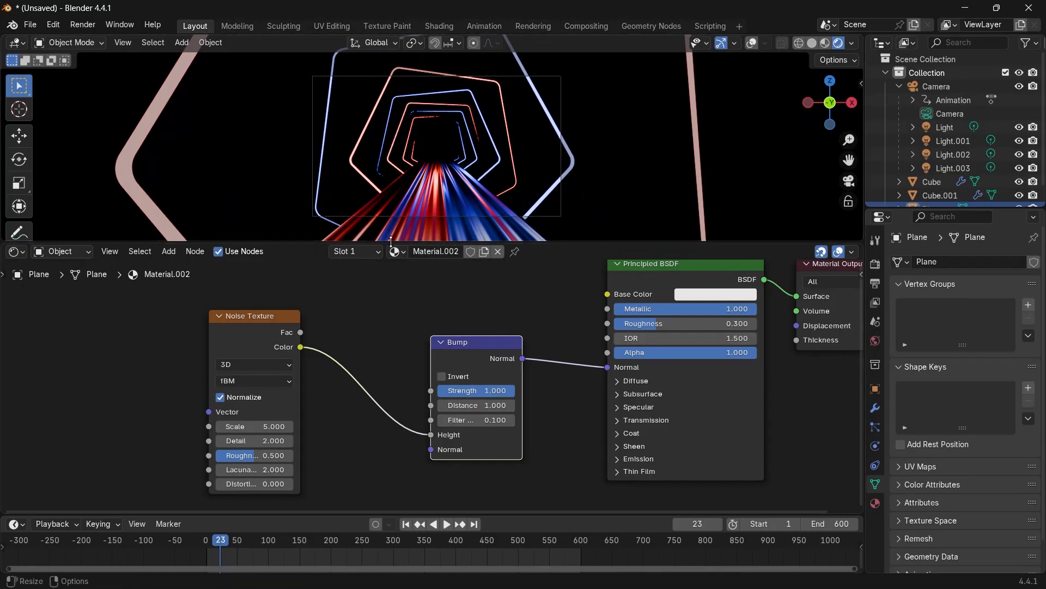
Add Texture Coordinate and Mapping nodes in front of the Noise Texture.
middle_click_drag(279, 388, 412, 394)
scroll(388, 352, "up", 1)
left_click(385, 341)
key("ctrl+t")
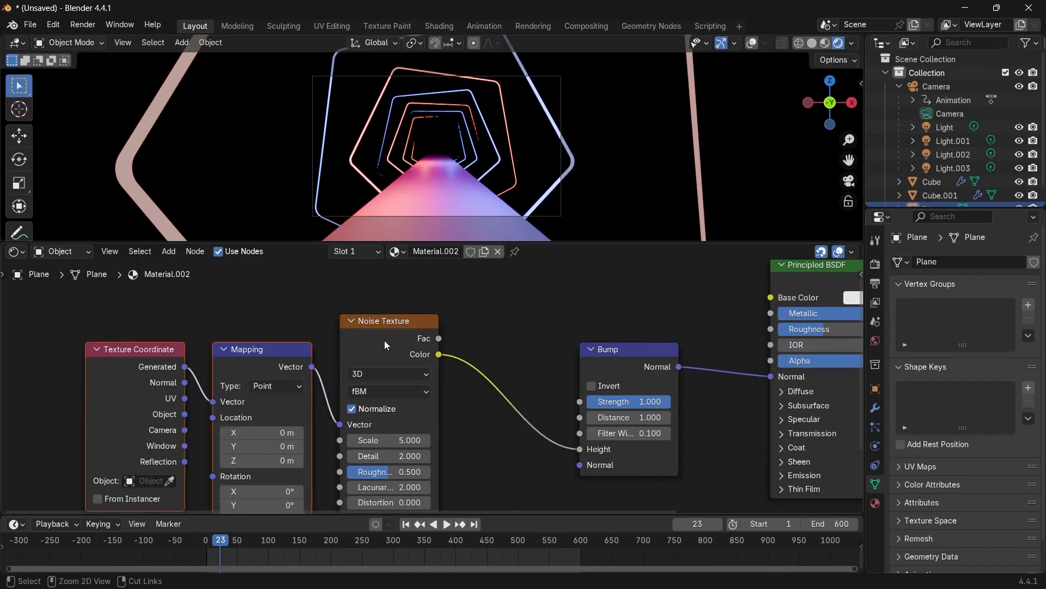
Plug the Texture Coordinate's Object output into the Mapping node's Vector input.
middle_click_drag(218, 361, 316, 334)
scroll(258, 305, "up", 2)
left_click(132, 330)
left_click(294, 294)
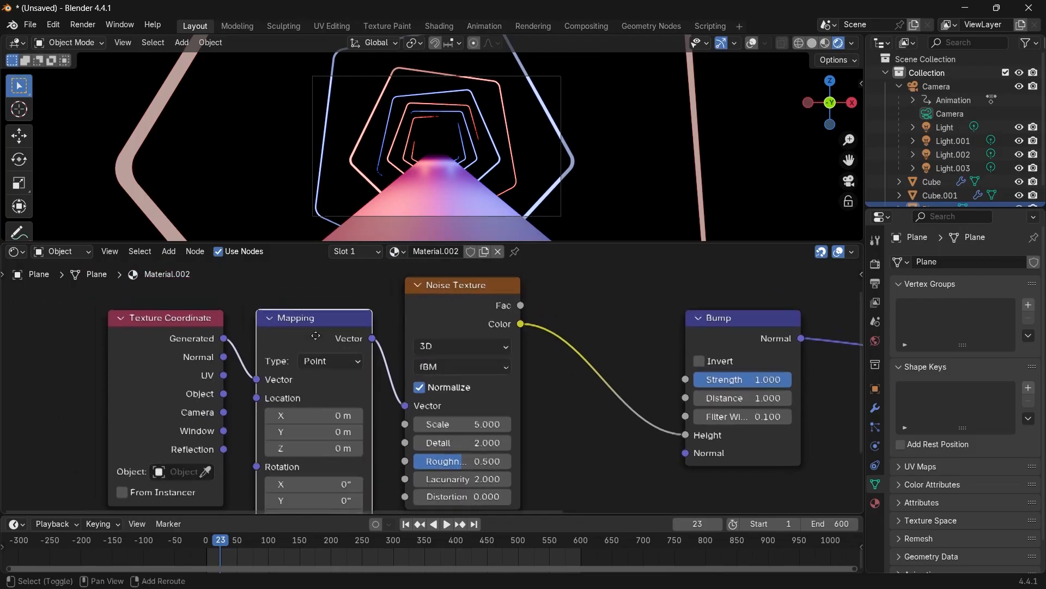
left_click_drag(23, 329, 345, 434)
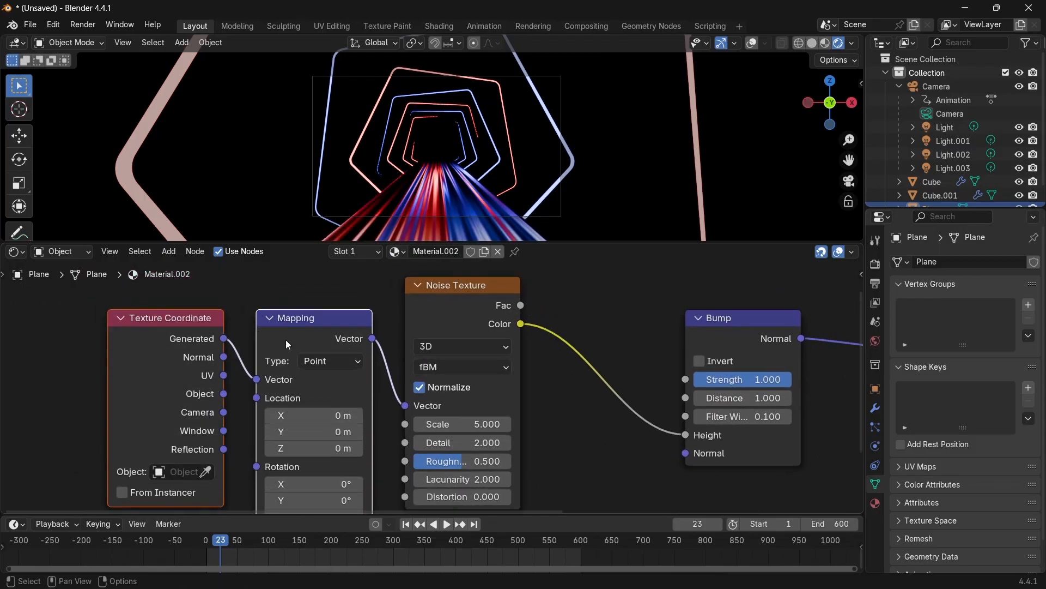
left_click_drag(288, 342, 257, 303)
left_click(258, 303)
scroll(247, 345, "up", 2)
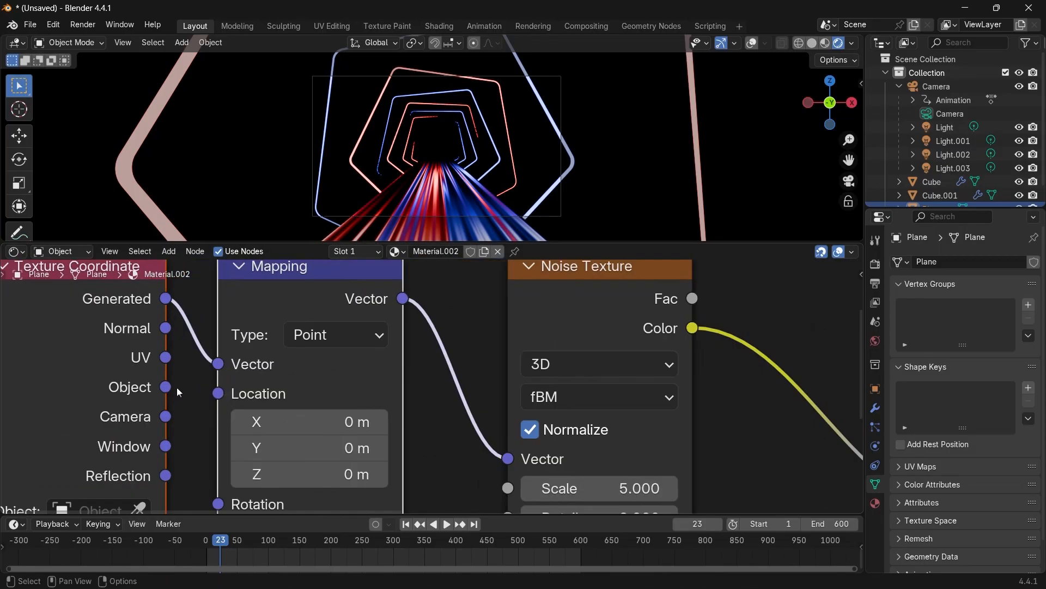
scroll(113, 309, "up", 1)
middle_click_drag(113, 309, 167, 359)
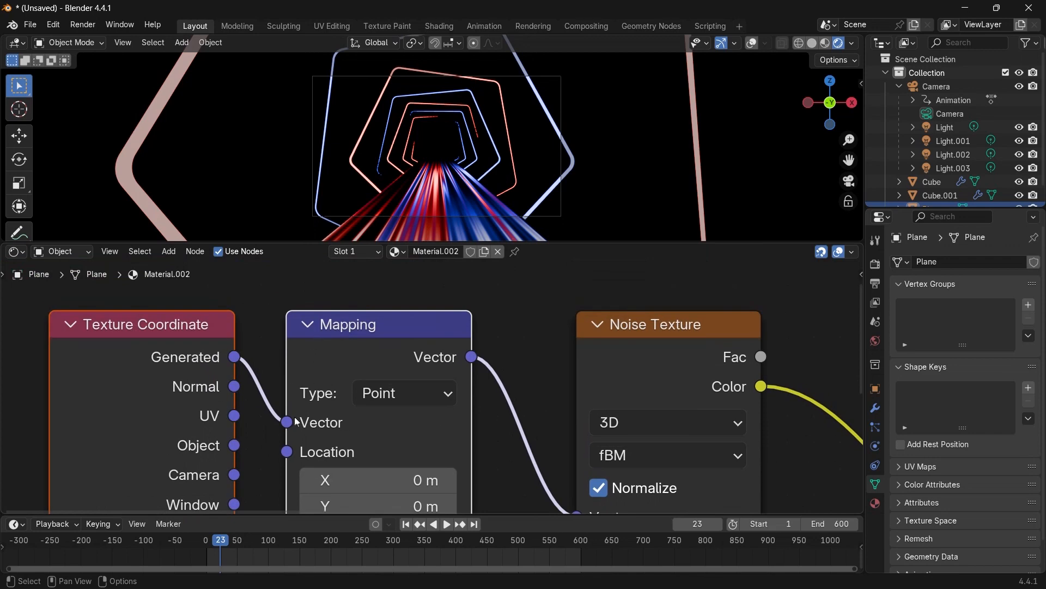
middle_click_drag(295, 418, 320, 358)
scroll(262, 399, "down", 1)
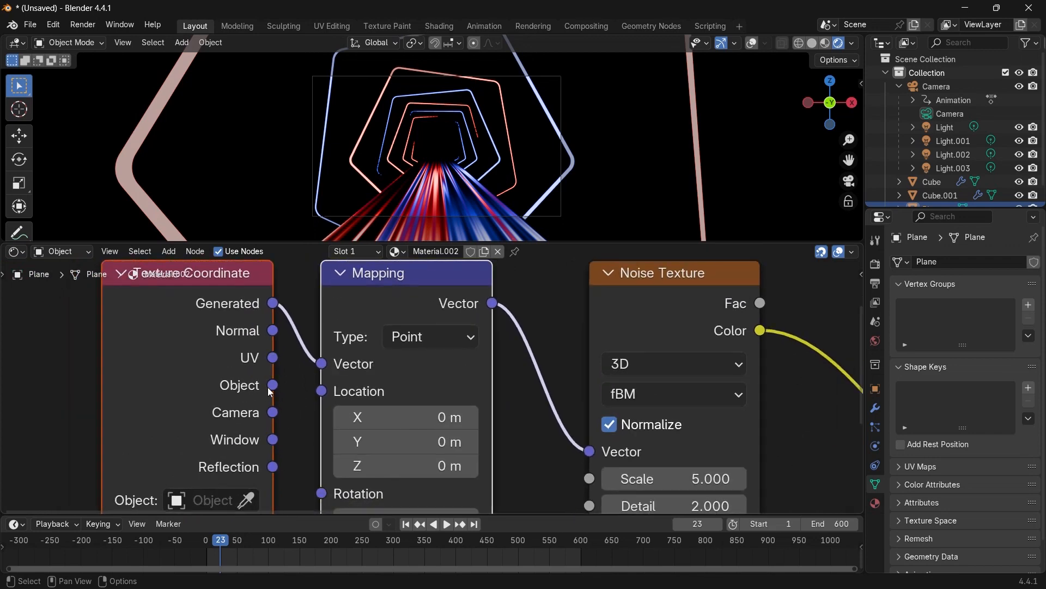
left_click_drag(273, 385, 322, 364)
scroll(242, 404, "down", 2)
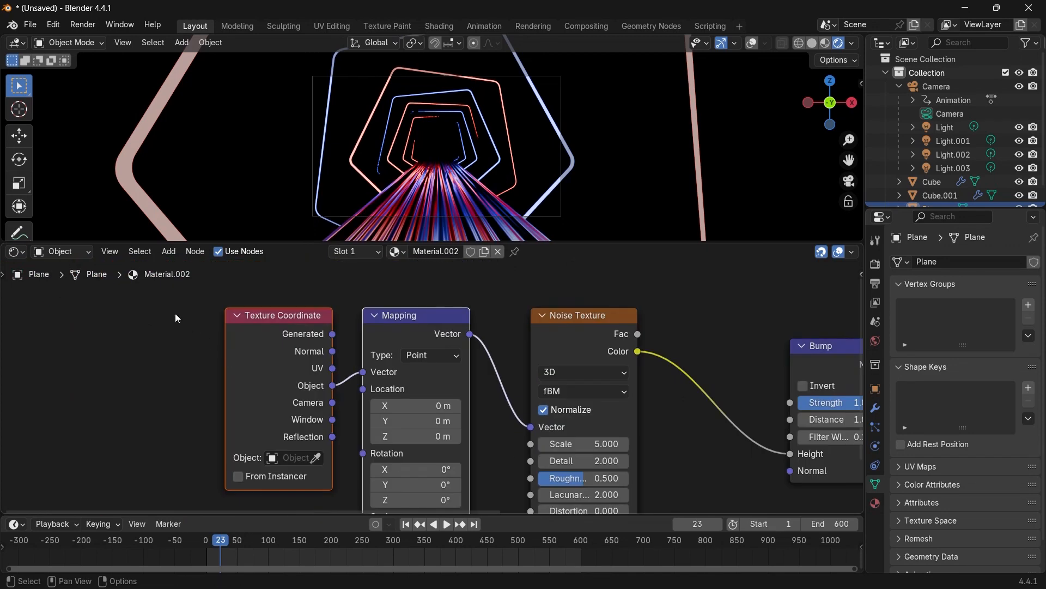
Move the coordinate nodes aside and insert a Separate XYZ node between Mapping and Noise Texture, using its X output.
left_click_drag(396, 343, 213, 345)
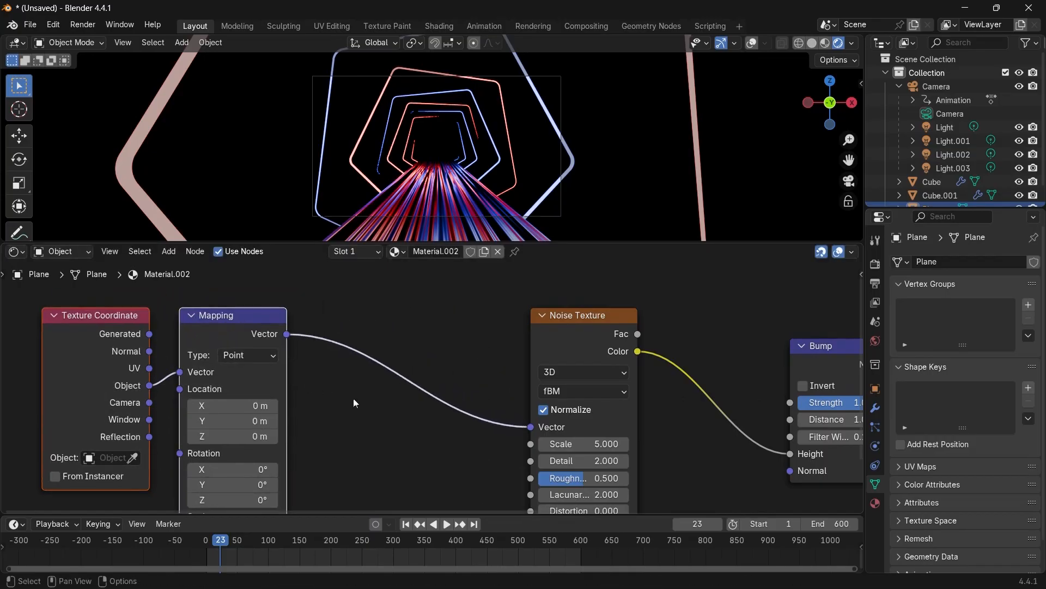
middle_click_drag(368, 401, 393, 400)
key("shift+a")
type("sepa")
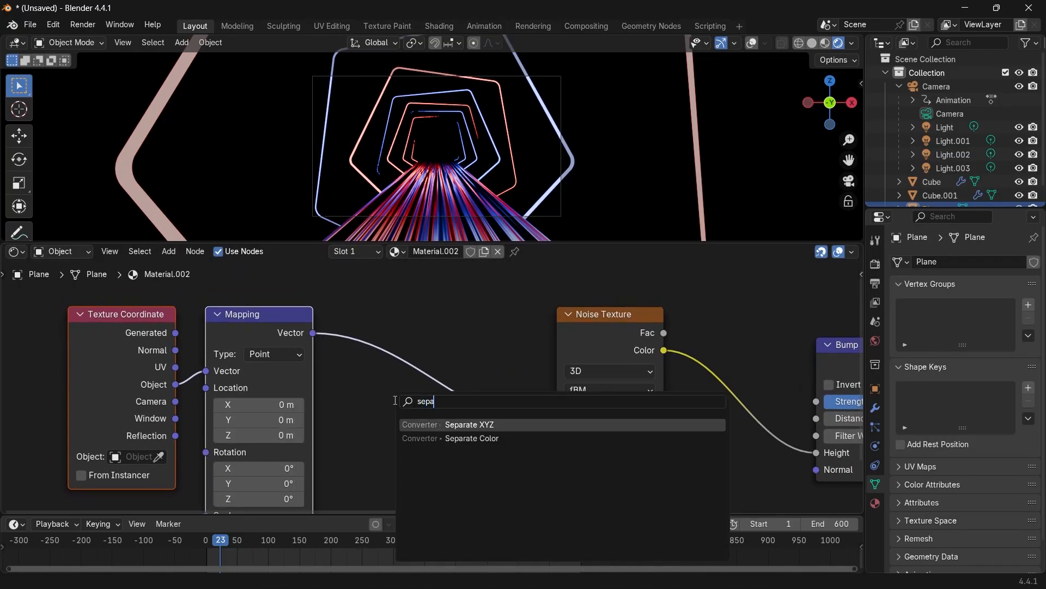
key("Return")
left_click(339, 331)
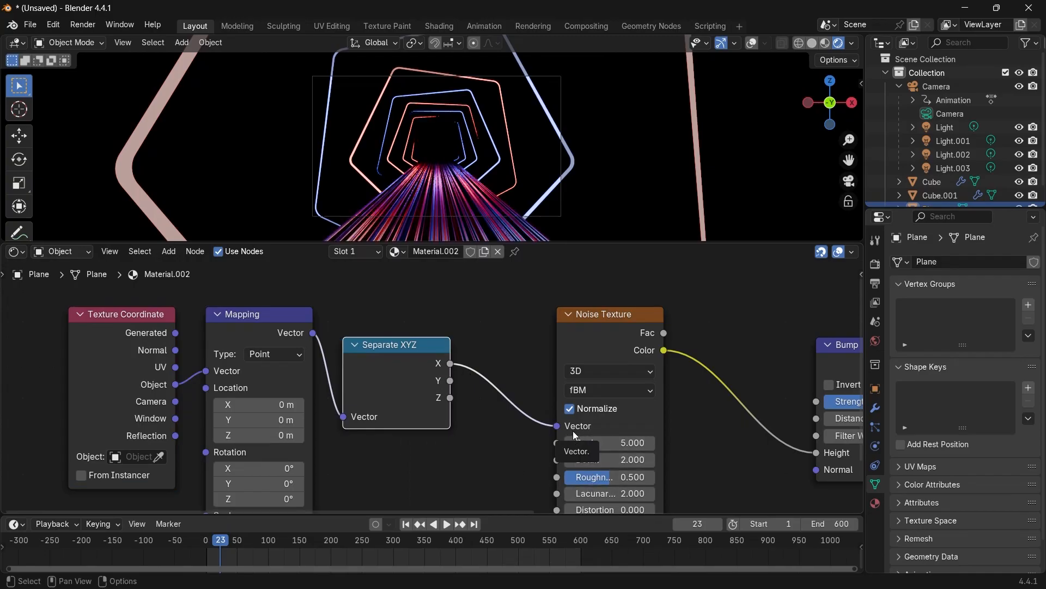
Set the Noise Texture's Scale to 0.5 and play back the animation.
left_click_drag(633, 442, 582, 443)
key("space")
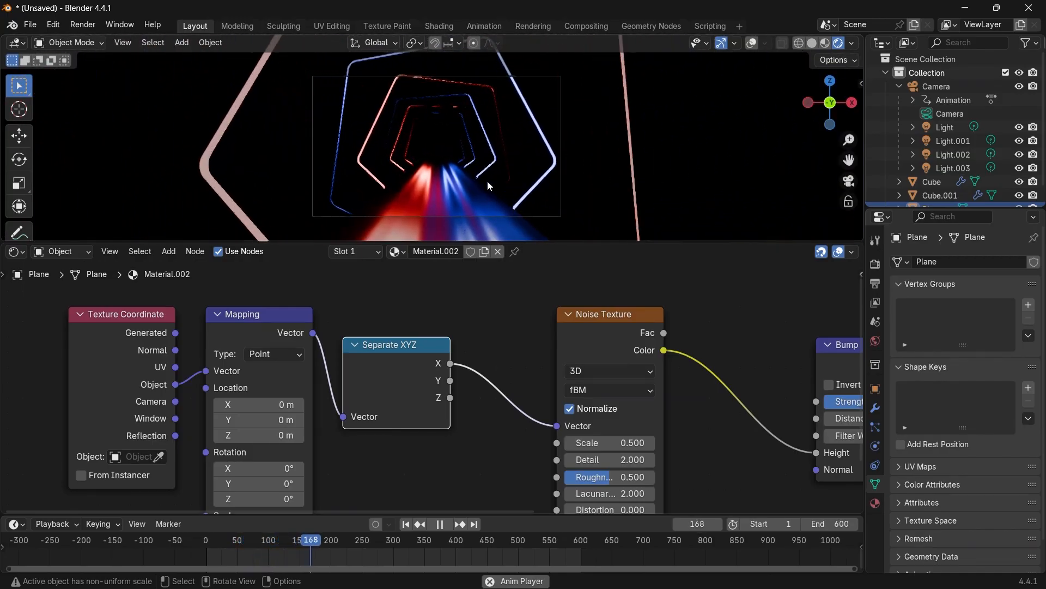
key("space")
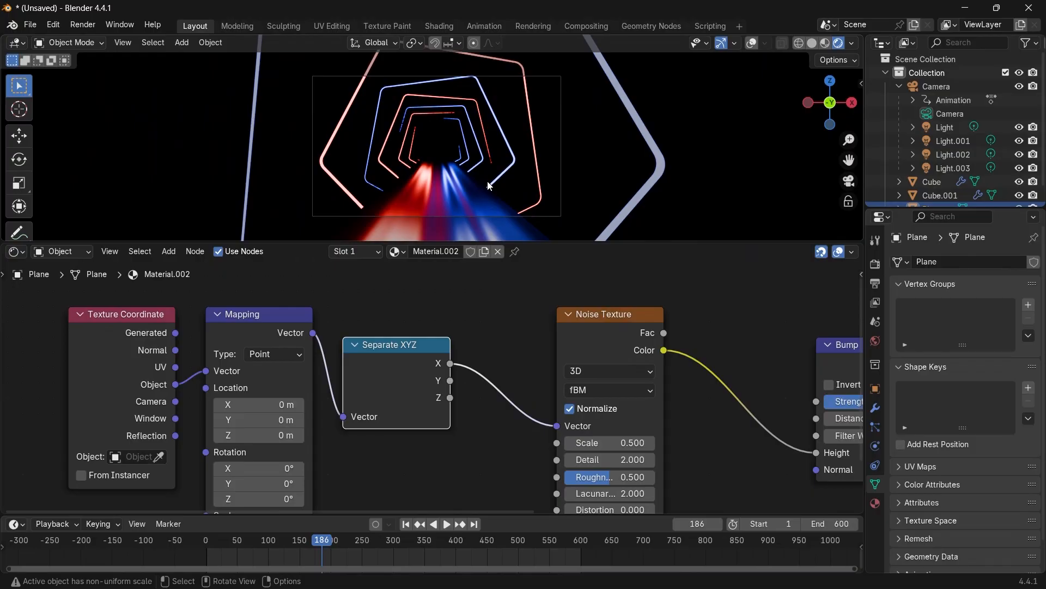
Stop playback and duplicate the Bump node, chaining the copy between the first Bump and the Principled BSDF's Normal.
key("space")
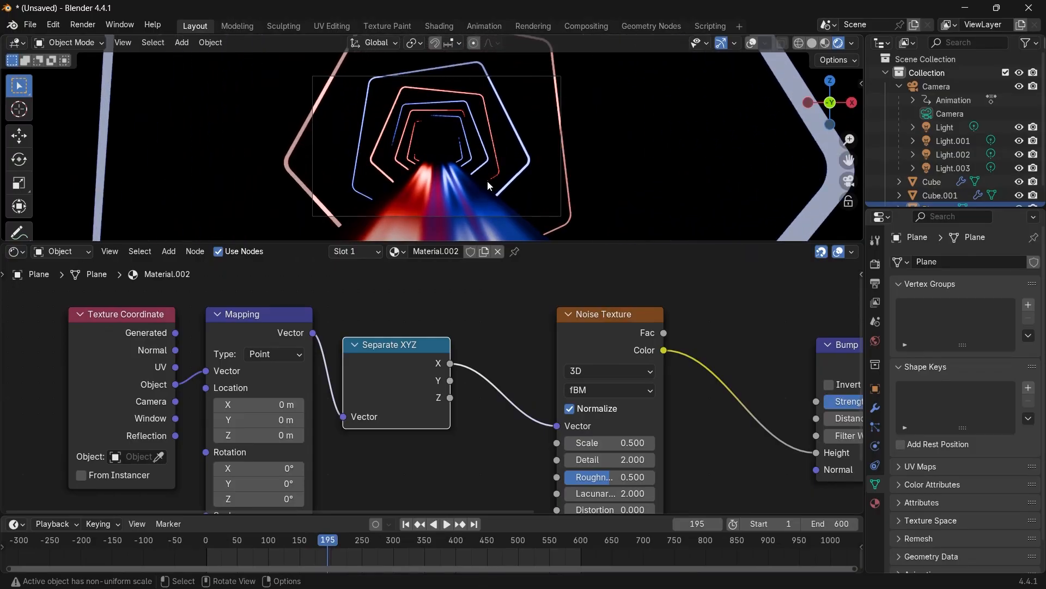
left_click_drag(615, 345, 553, 344)
scroll(717, 333, "down", 4)
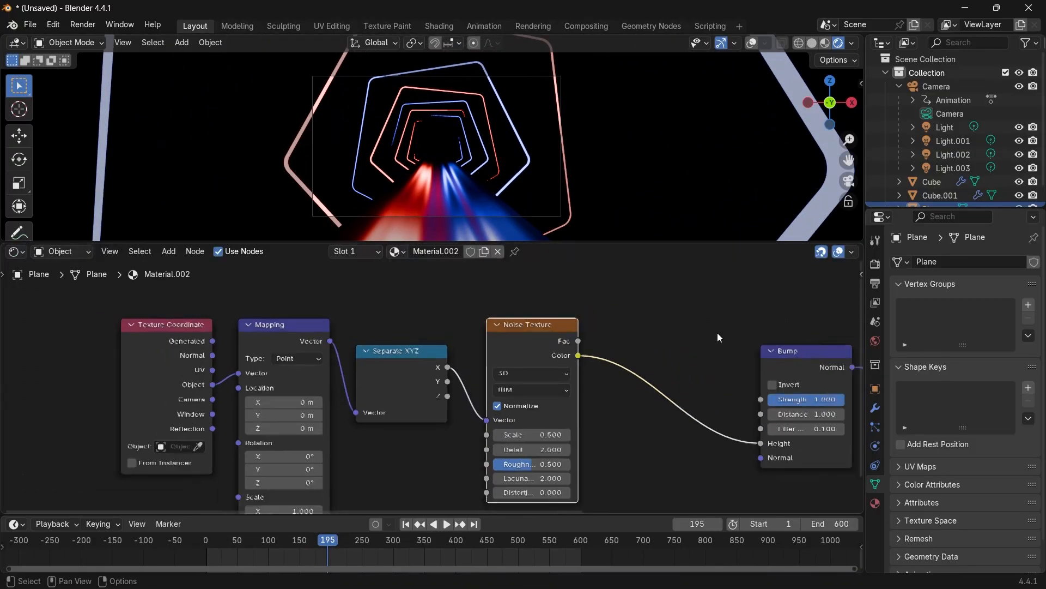
middle_click_drag(770, 349, 630, 340)
left_click_drag(630, 340, 548, 335)
key("shift+d")
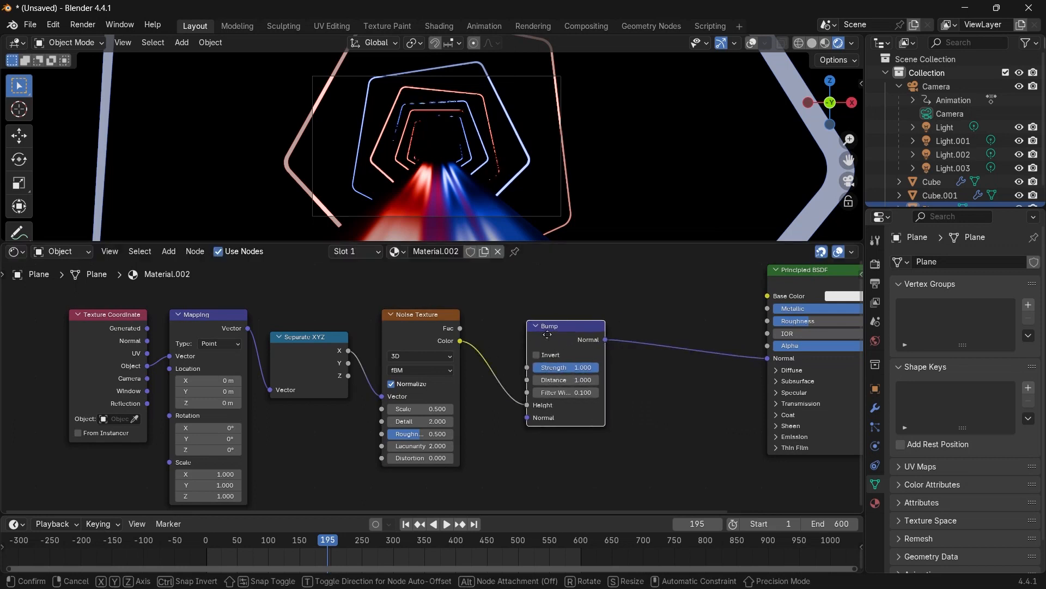
left_click(659, 340)
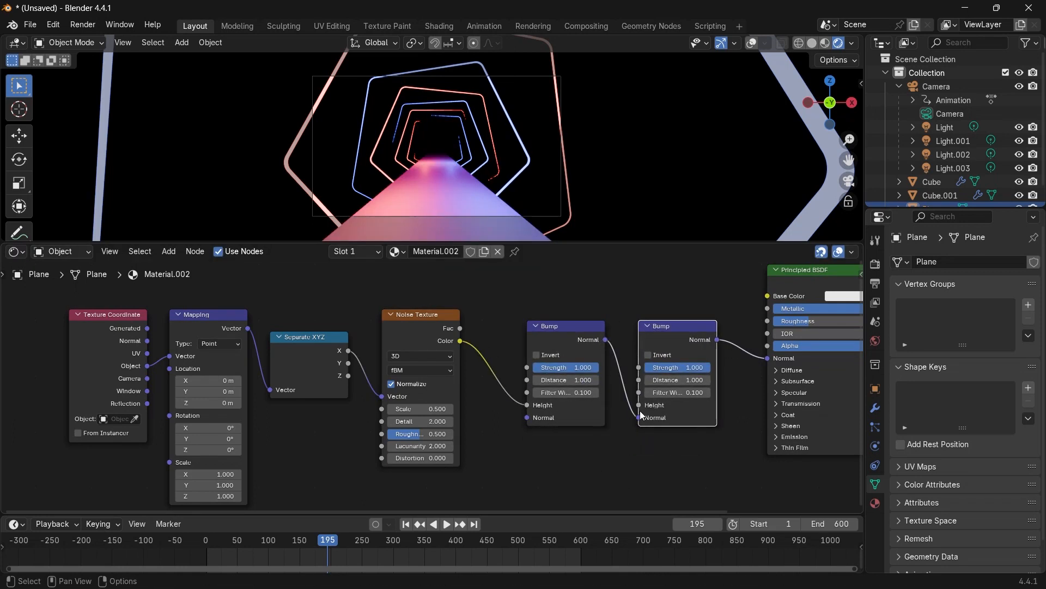
Add a Wave Texture node below the Noise Texture.
middle_click_drag(561, 468, 552, 418, "shift")
key("shift+a")
type("wave")
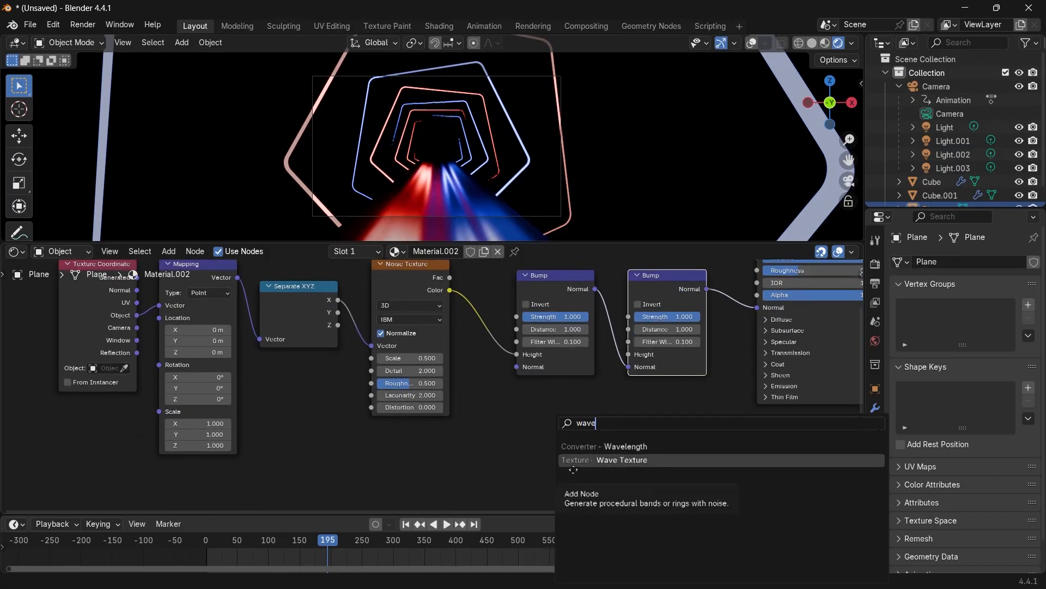
left_click(573, 464)
left_click(462, 387)
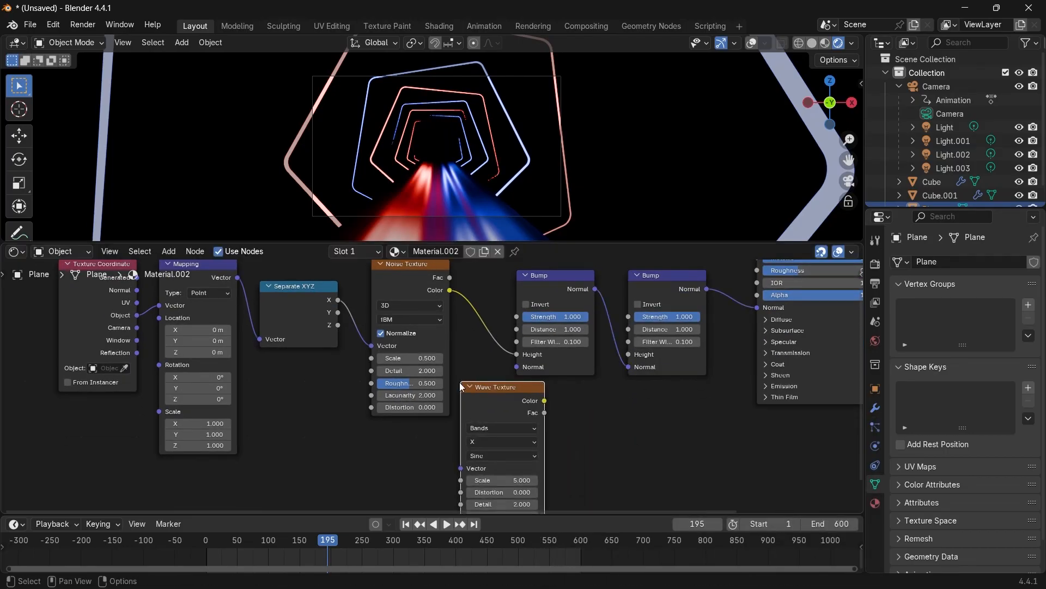
Connect the Wave Texture's Color output into the second Bump node's Height input.
scroll(550, 406, "up", 3)
left_click_drag(550, 406, 576, 437)
middle_click_drag(596, 432, 542, 424)
left_click_drag(542, 424, 571, 396)
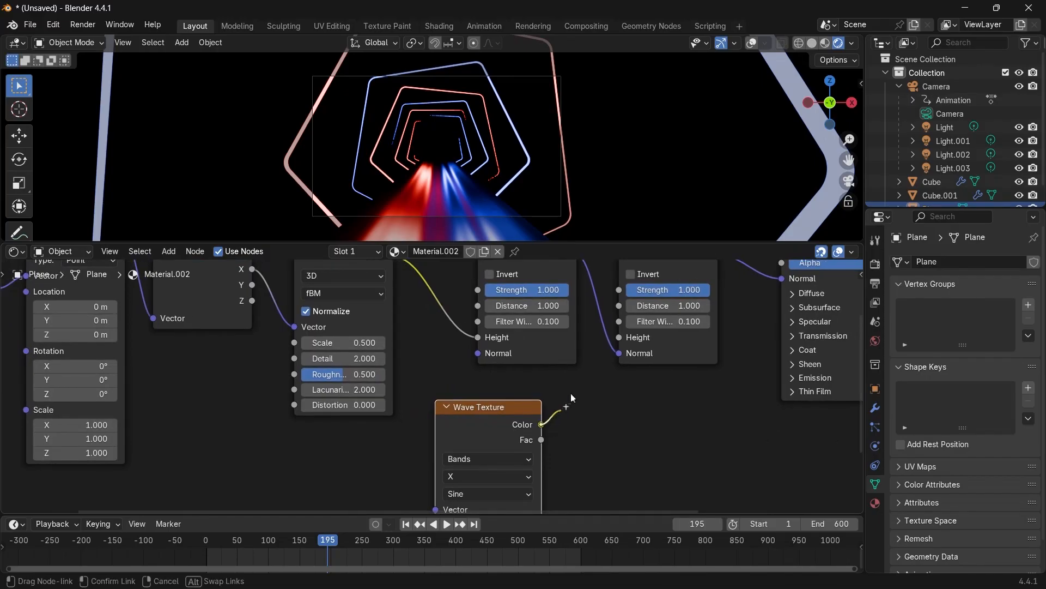
left_click_drag(607, 332, 610, 332)
middle_click_drag(491, 430, 495, 349)
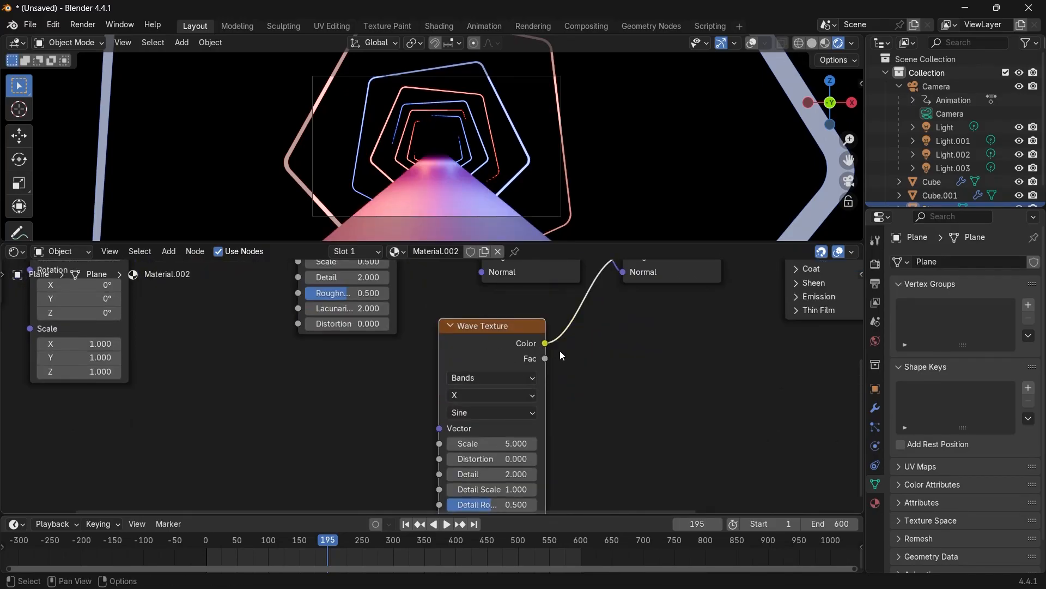
middle_click_drag(612, 369, 584, 366)
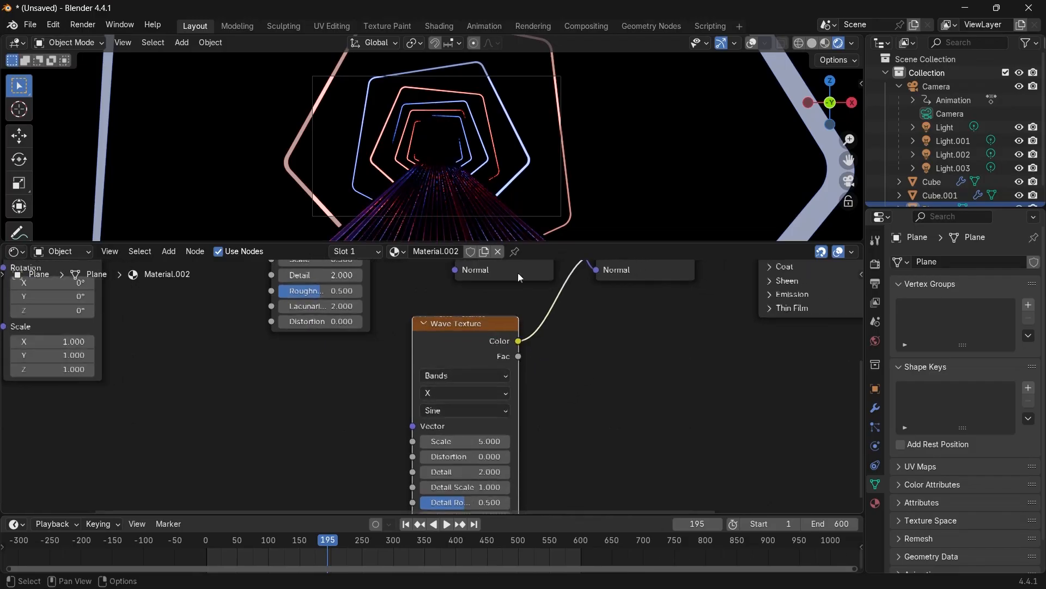
Set the Wave Texture's bands direction to Y.
scroll(516, 272, "up", 1)
left_click(480, 396)
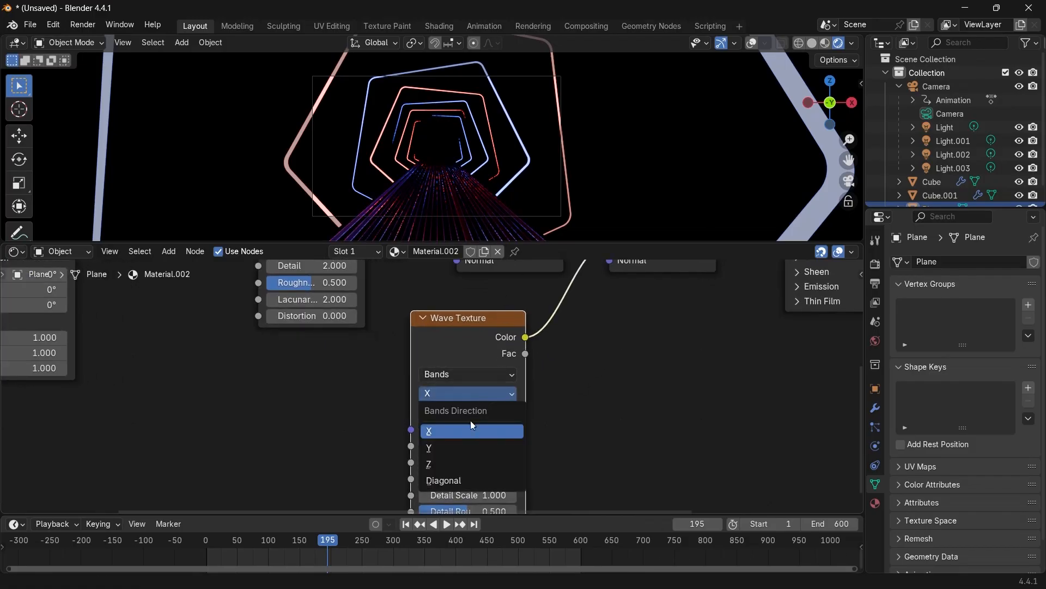
left_click(459, 449)
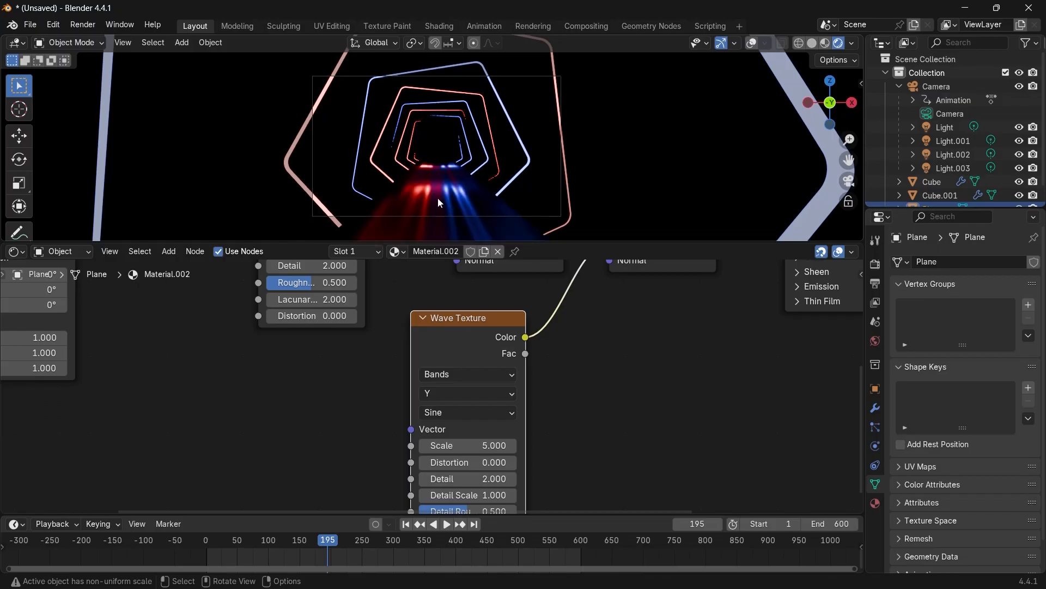
Play back the animation to preview the streaked floor.
key("space")
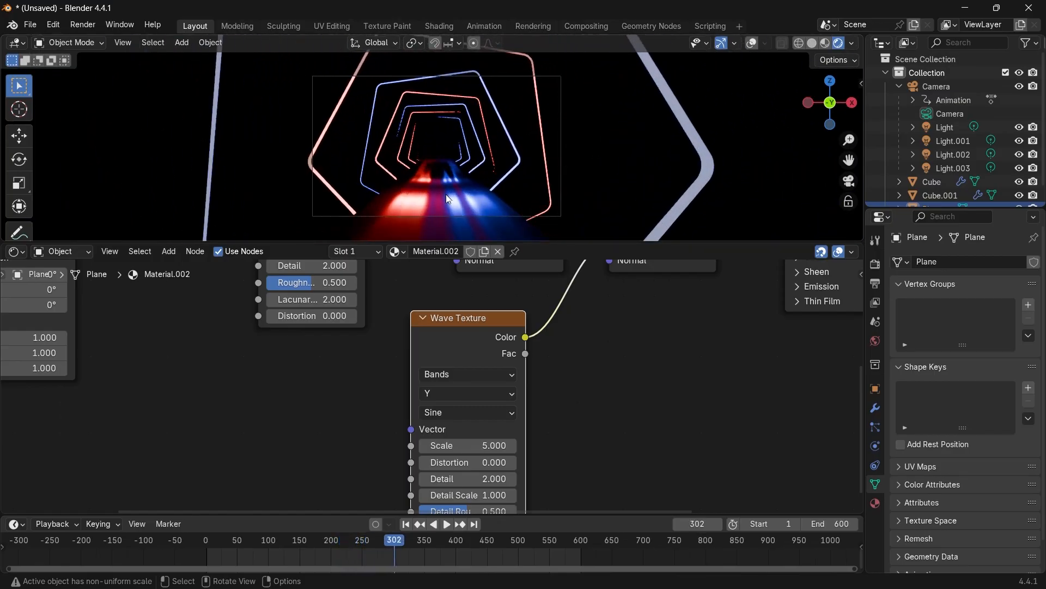
key("space")
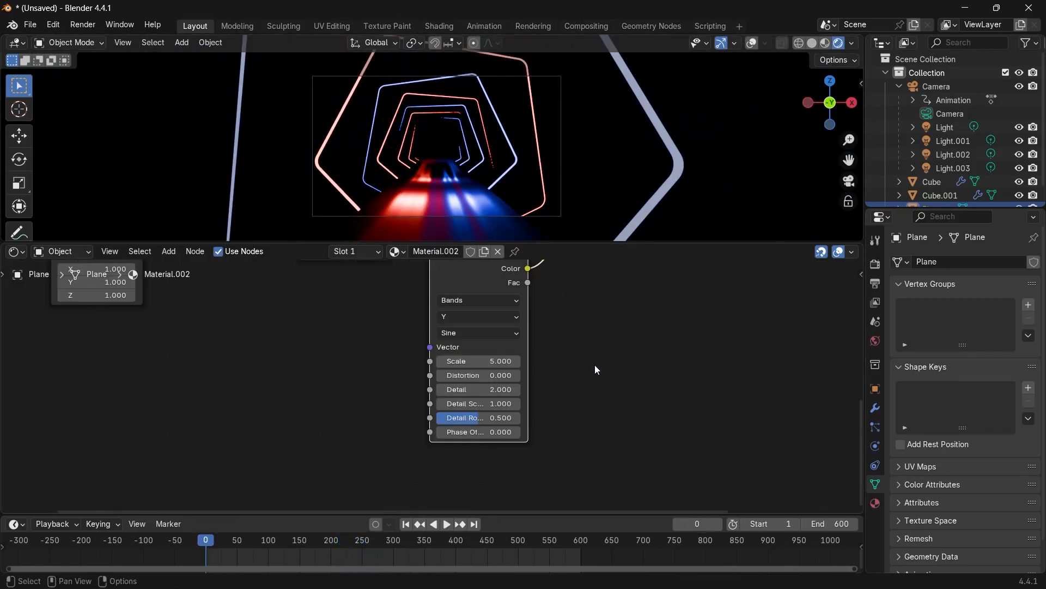
middle_click_drag(578, 351, 540, 377)
key("space")
key("space")
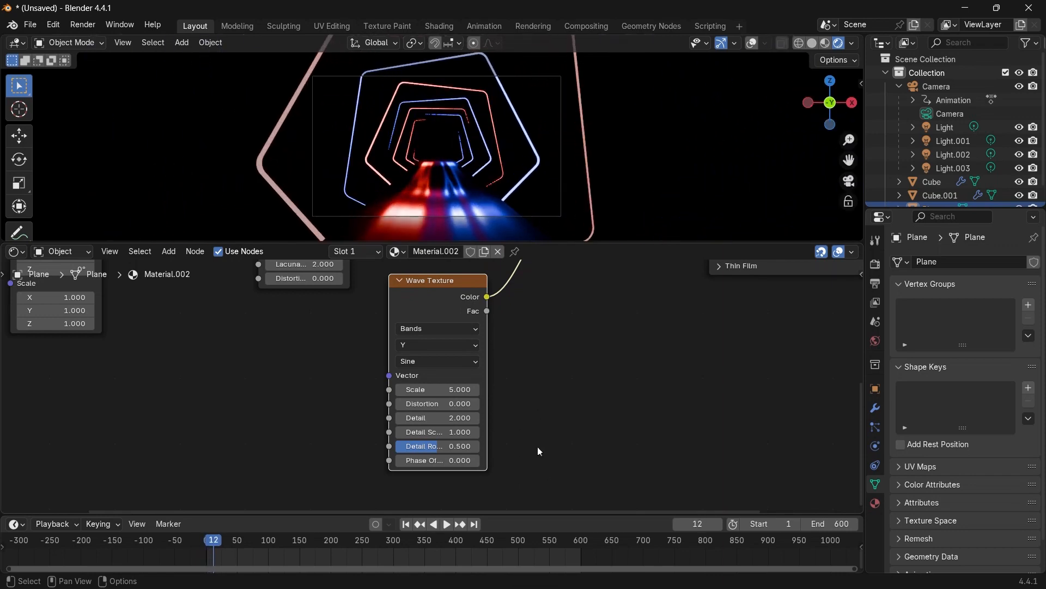
Fix the links so the Wave Texture's Color drives the second Bump node's Height.
scroll(409, 332, "down", 1)
left_click(411, 323, "ctrl+shift")
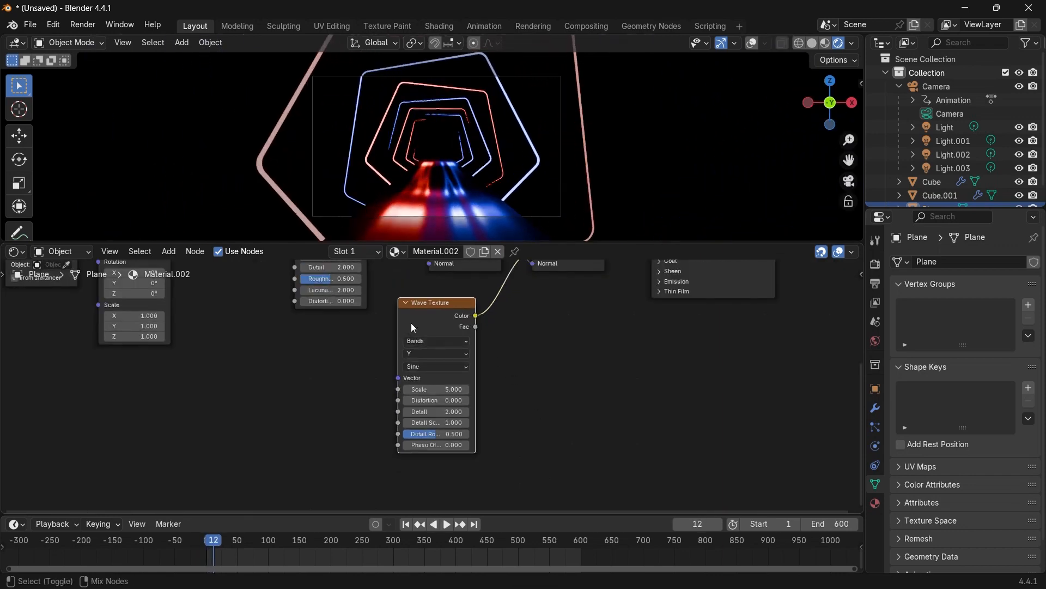
scroll(509, 323, "down", 1)
middle_click_drag(508, 349, 283, 521)
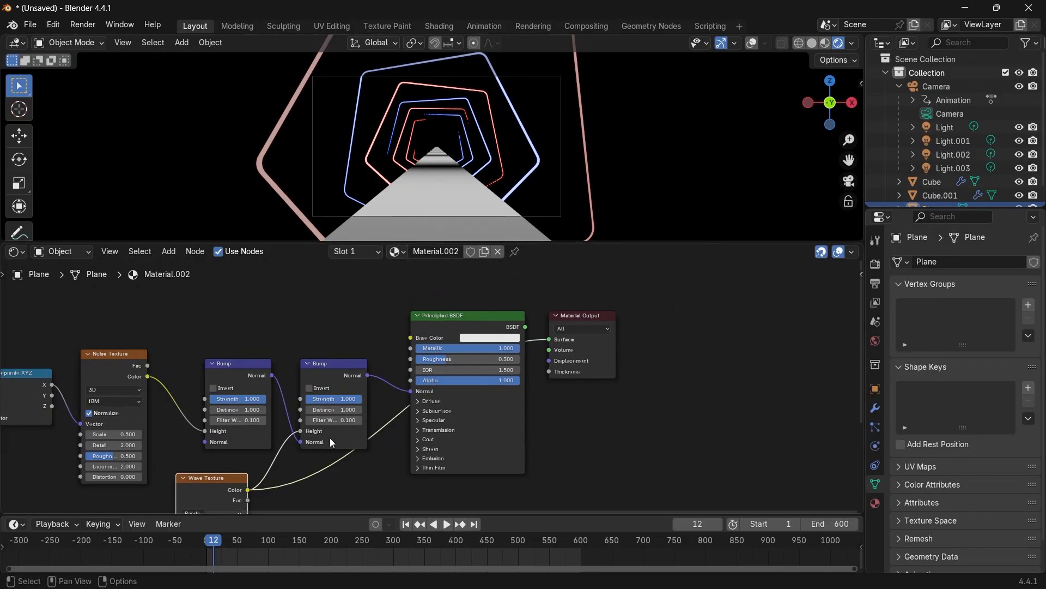
middle_click_drag(325, 444, 395, 374)
left_click_drag(210, 546, 205, 545)
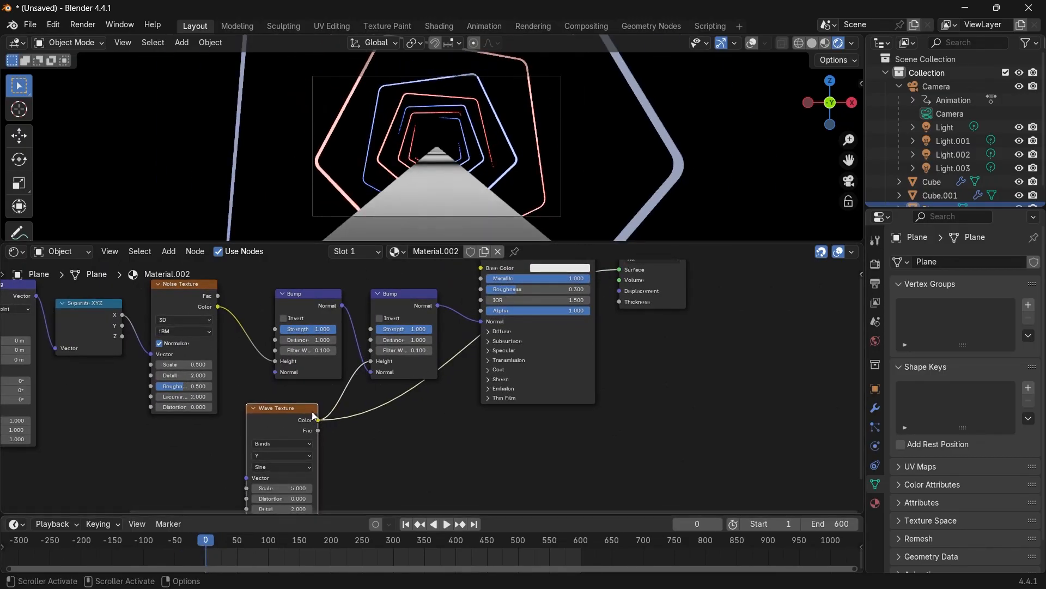
middle_click_drag(393, 386, 406, 408)
scroll(303, 416, "up", 3)
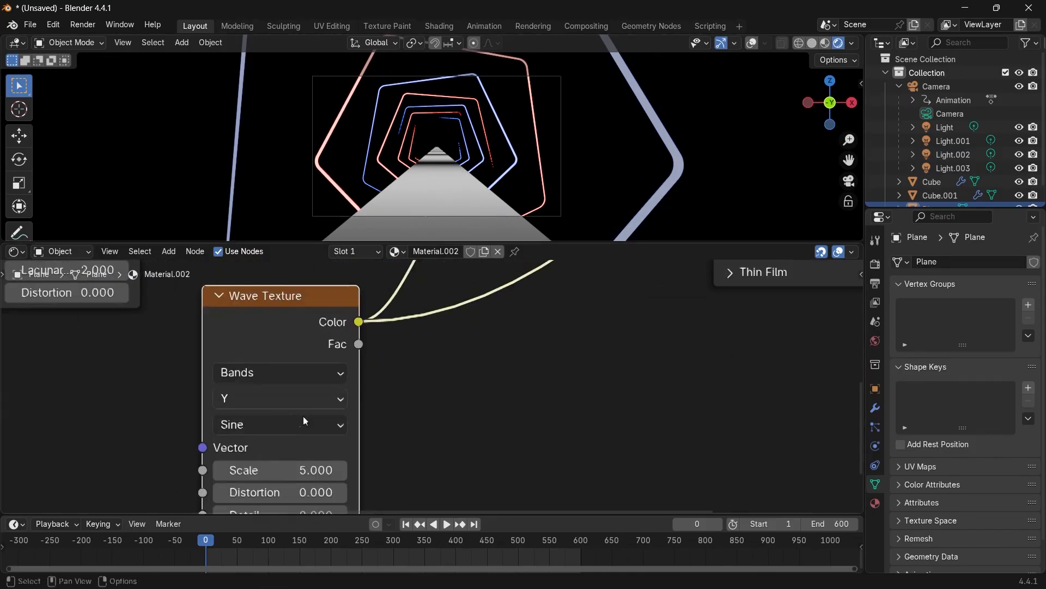
left_click(298, 424)
left_click(277, 499)
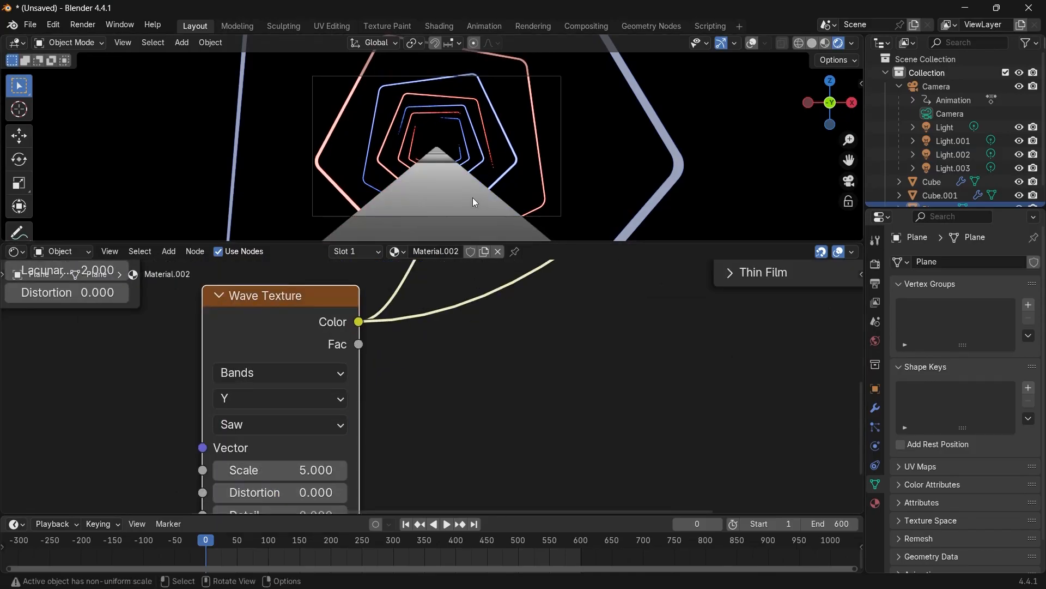
Scrub the Wave Texture's Phase Offset to about -1.53 while viewing the floor up close.
scroll(453, 184, "up", 2)
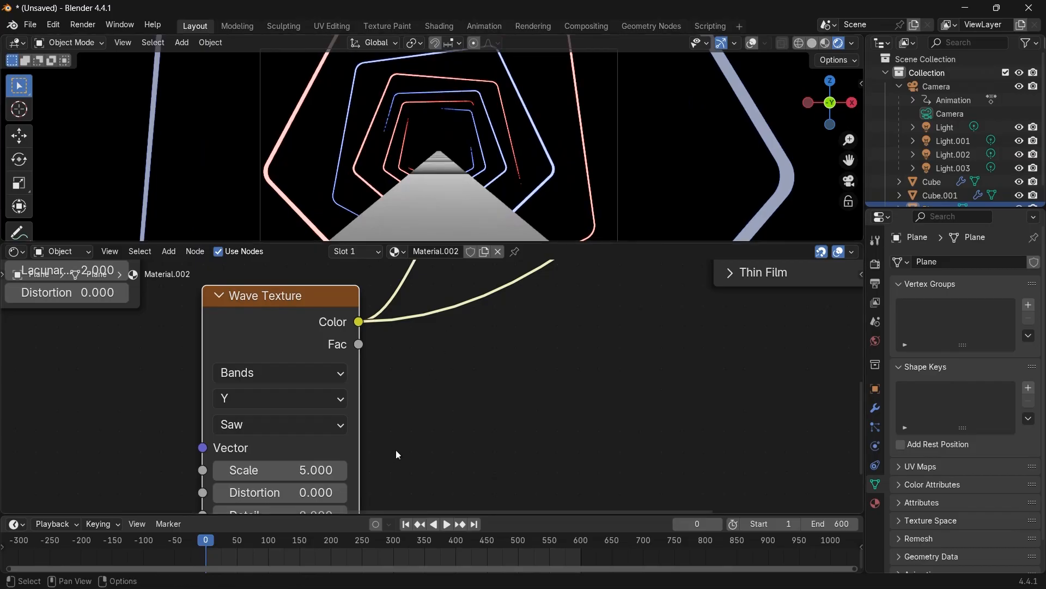
middle_click_drag(396, 451, 532, 268)
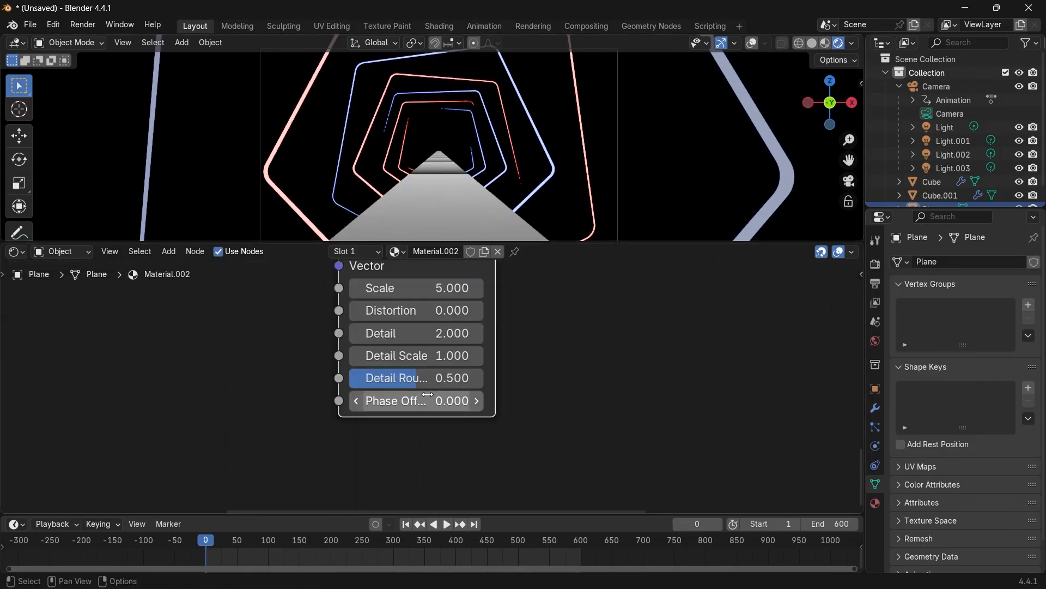
middle_click_drag(490, 173, 496, 124, "shift")
scroll(455, 156, "up", 8)
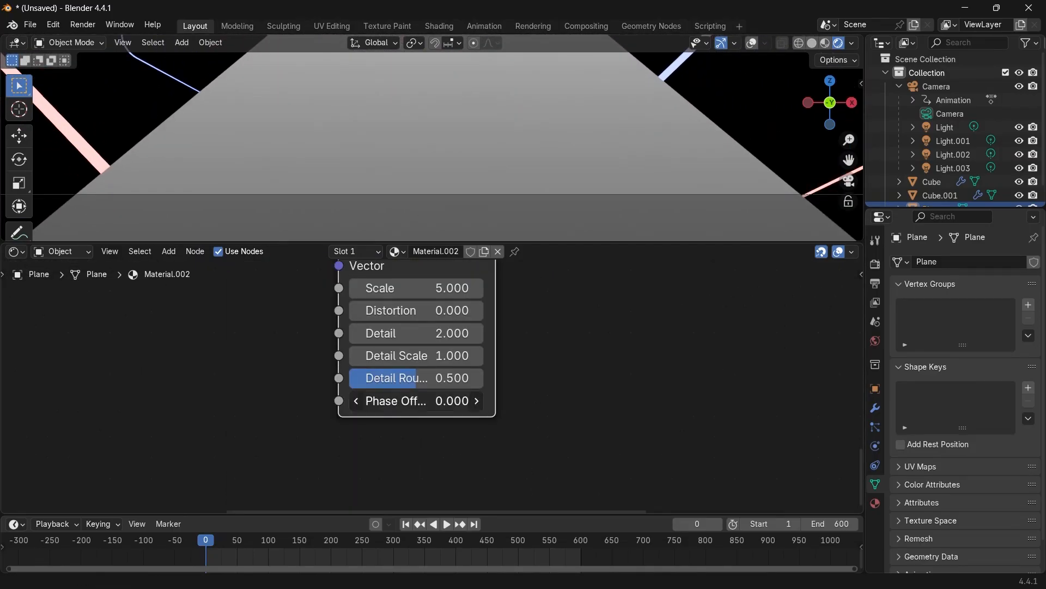
mouse_move(393, 401)
left_mouse_down()
mouse_move(460, 401)
mouse_move(316, 401)
mouse_move(327, 401)
left_mouse_up()
scroll(364, 214, "up", 2)
scroll(364, 215, "up", 1)
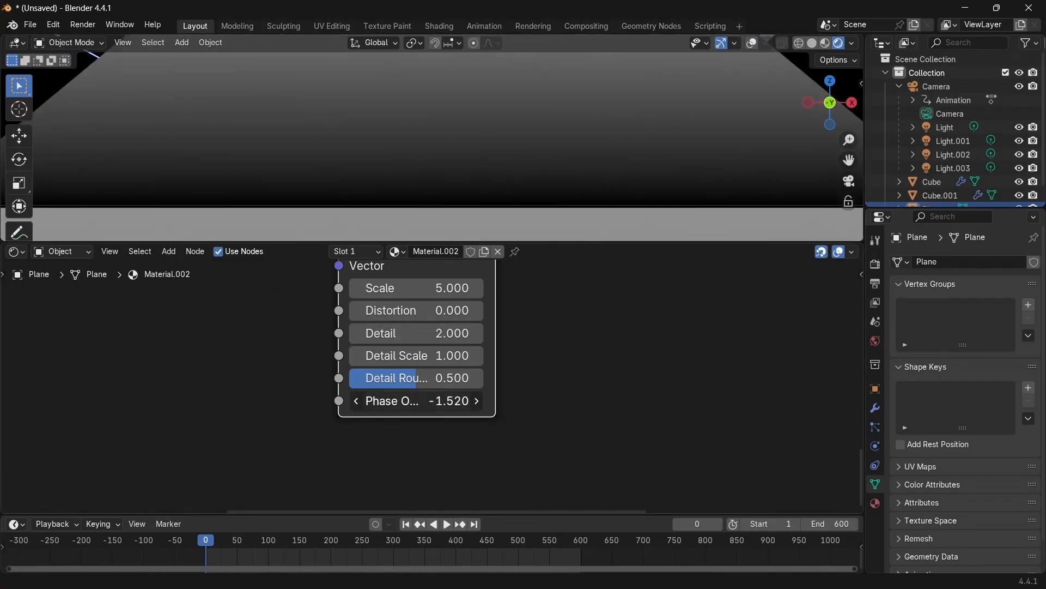
left_click_drag(416, 401, 416, 401)
left_click_drag(417, 401, 415, 401)
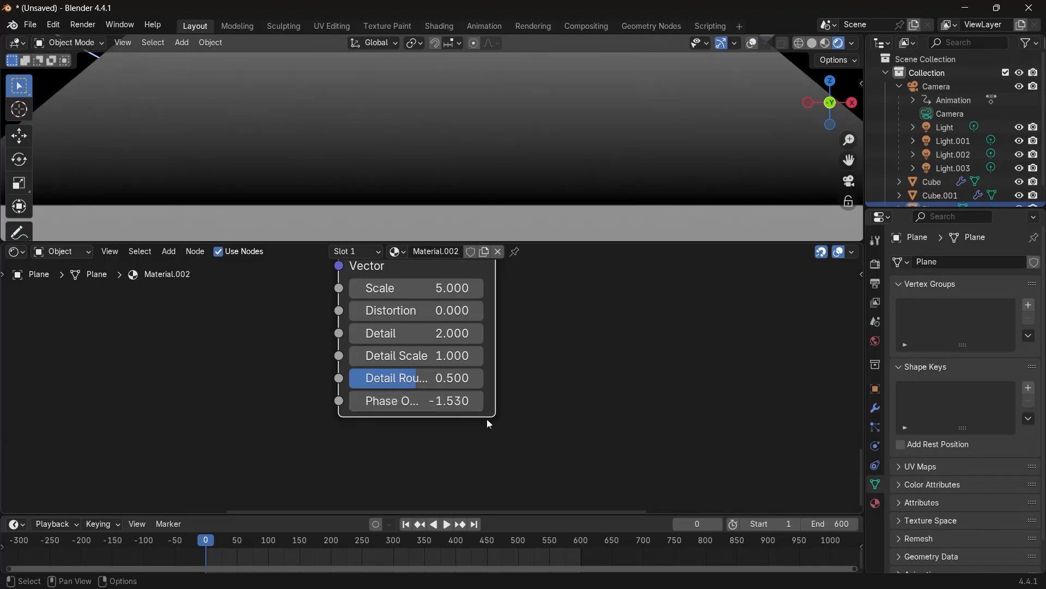
Add a Value node beside the Wave Texture.
middle_click_drag(332, 398, 407, 398)
key("shift+a")
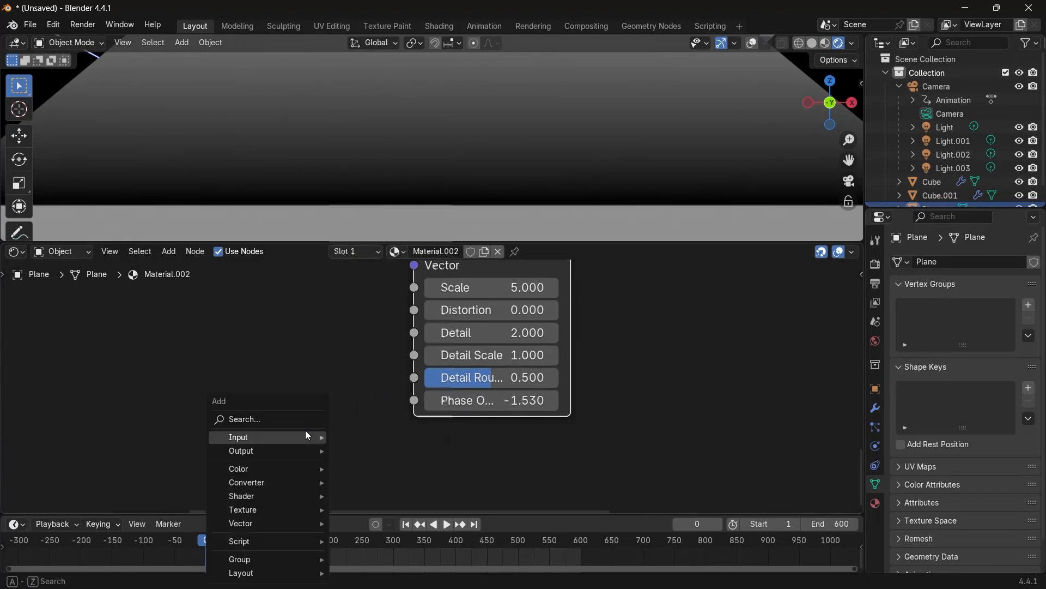
type("value")
key("Return")
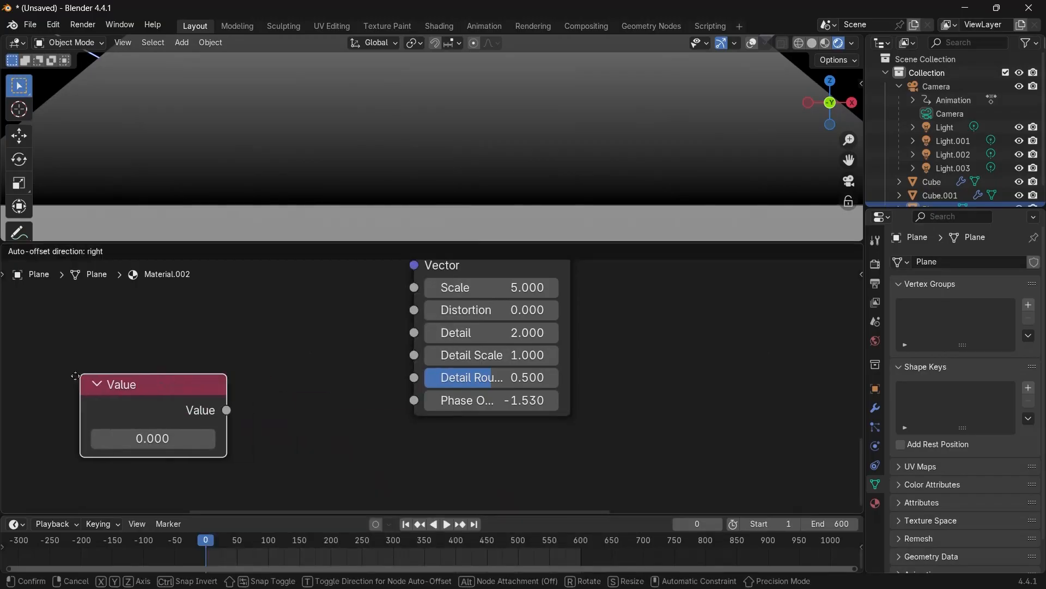
left_click(76, 376)
Add a Math node next to the Value node.
key("shift+a")
type("math")
key("Return")
left_click(252, 359)
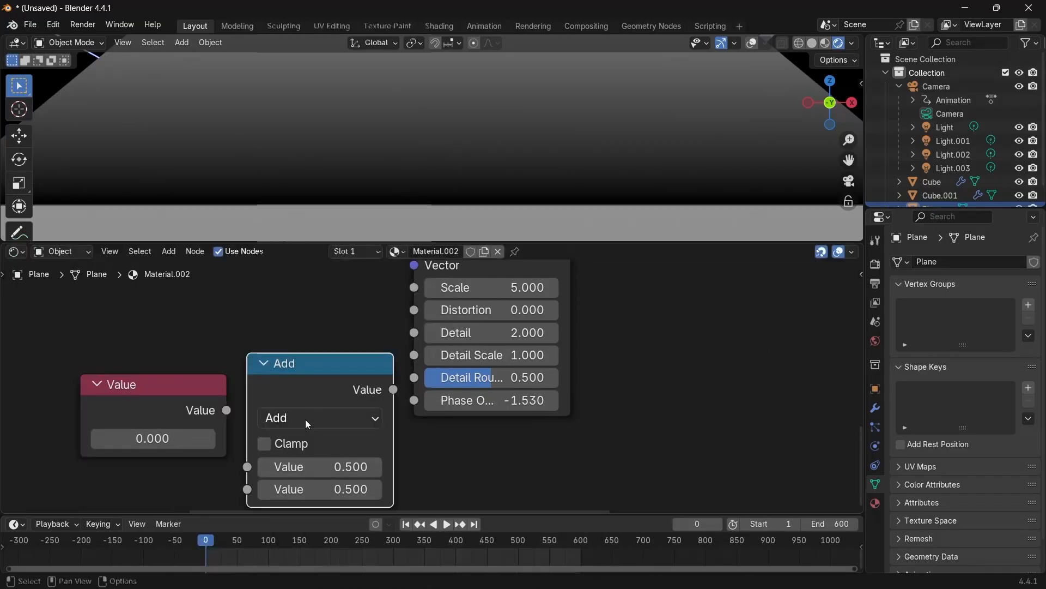
Set the Math node to Divide with a second value of 100.
left_click(305, 419)
scroll(322, 273, "up", 10)
scroll(315, 240, "up", 9)
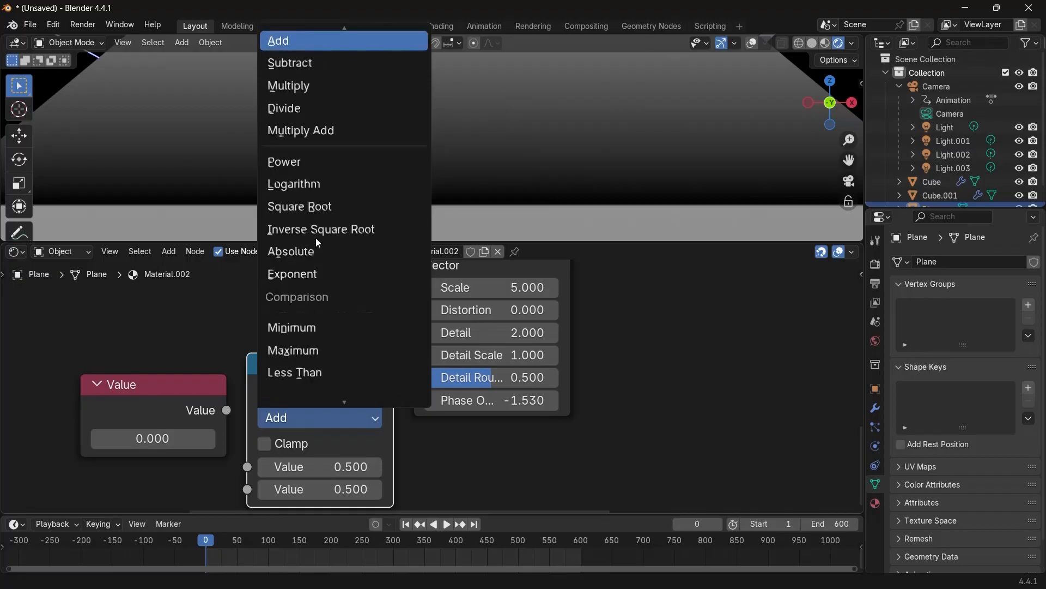
left_click(311, 108)
left_click(305, 490)
type("1")
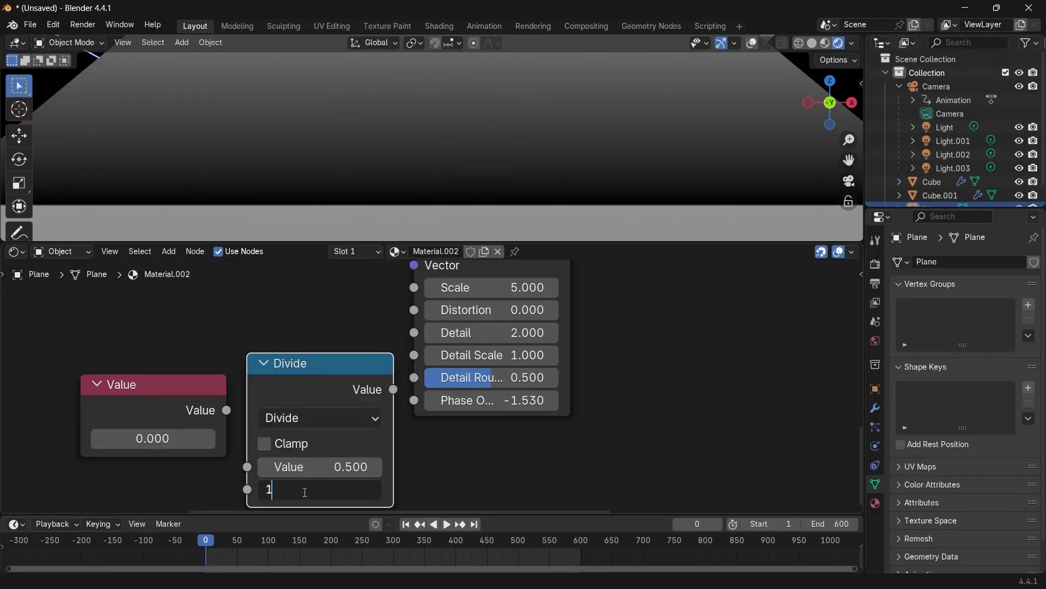
type("00")
key("Return")
Connect the Value node into the Divide node and the Divide output into the Wave Texture's Phase Offset.
left_click_drag(261, 469, 260, 468)
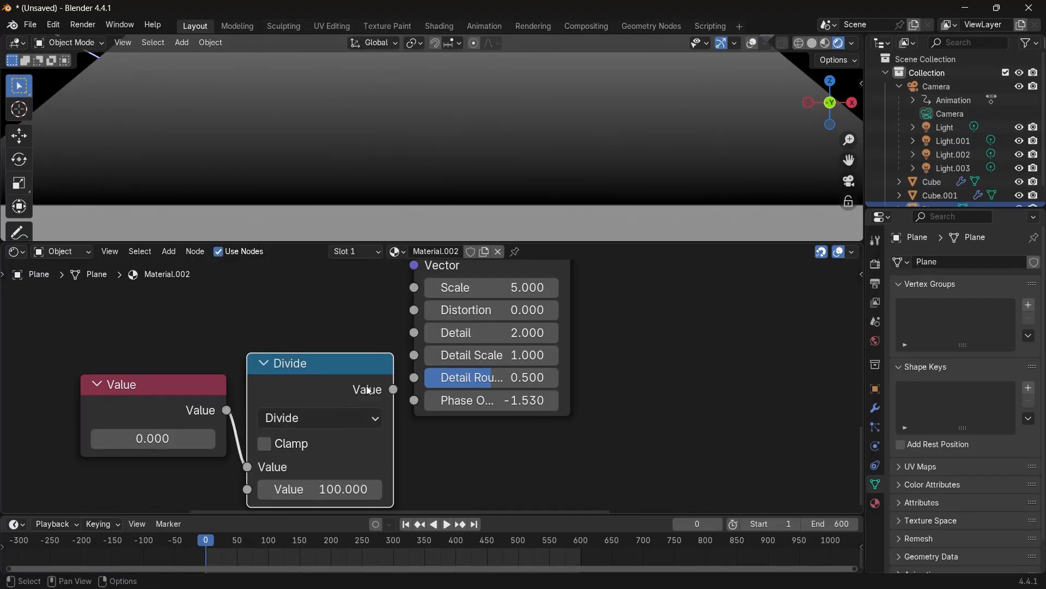
left_click_drag(413, 402, 414, 401)
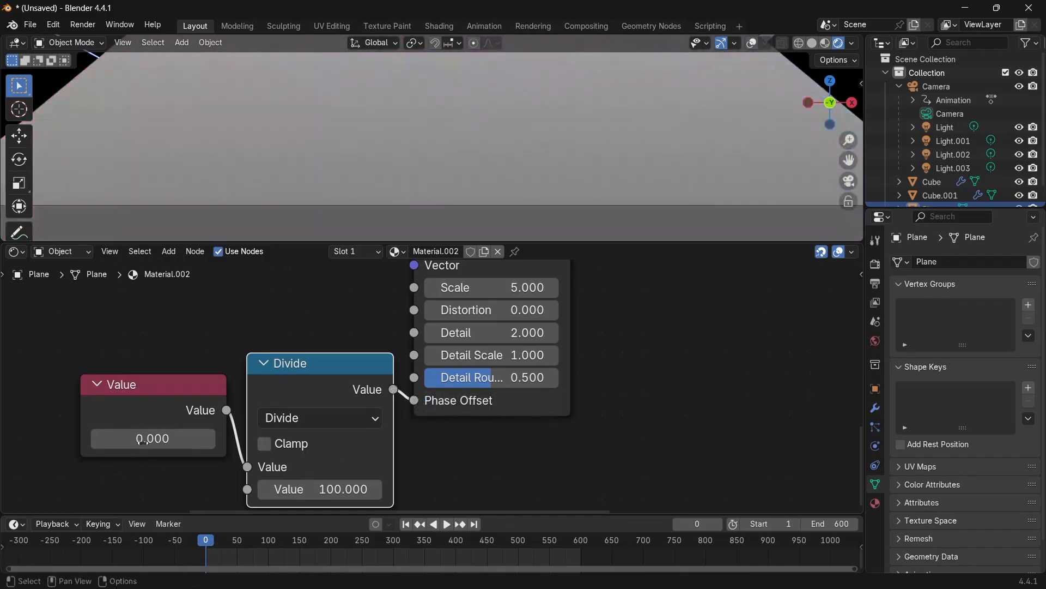
Set the Value node to about 475.6 and keyframe it at frame 0.
left_click_drag(153, 438, 241, 438)
scroll(223, 433, "down", 3)
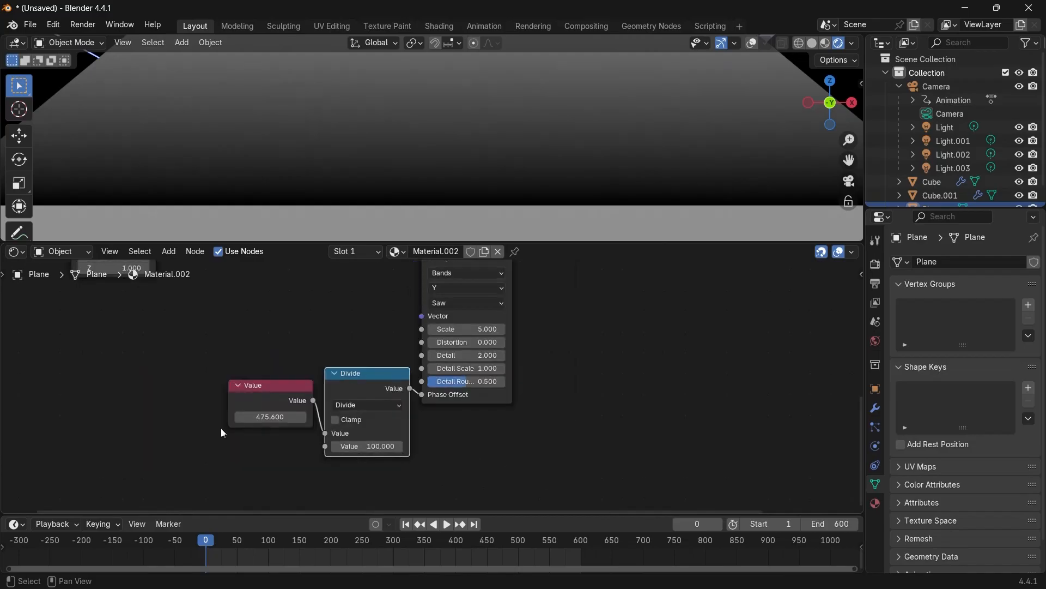
key("i")
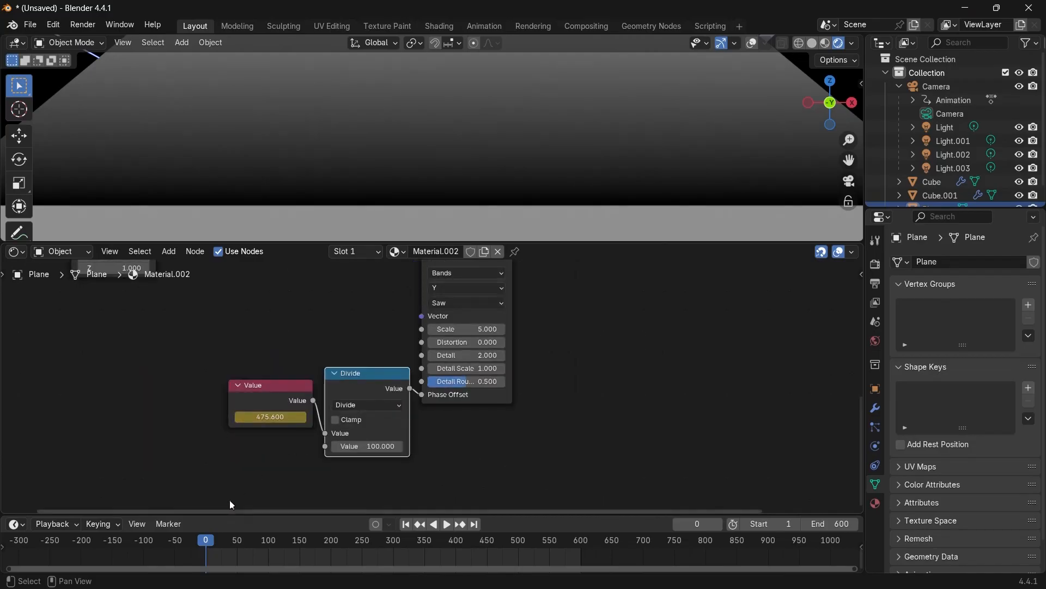
Go to frame 600 and set the Value node to about 502.01.
left_click_drag(223, 541, 581, 542)
scroll(646, 437, "down", 1)
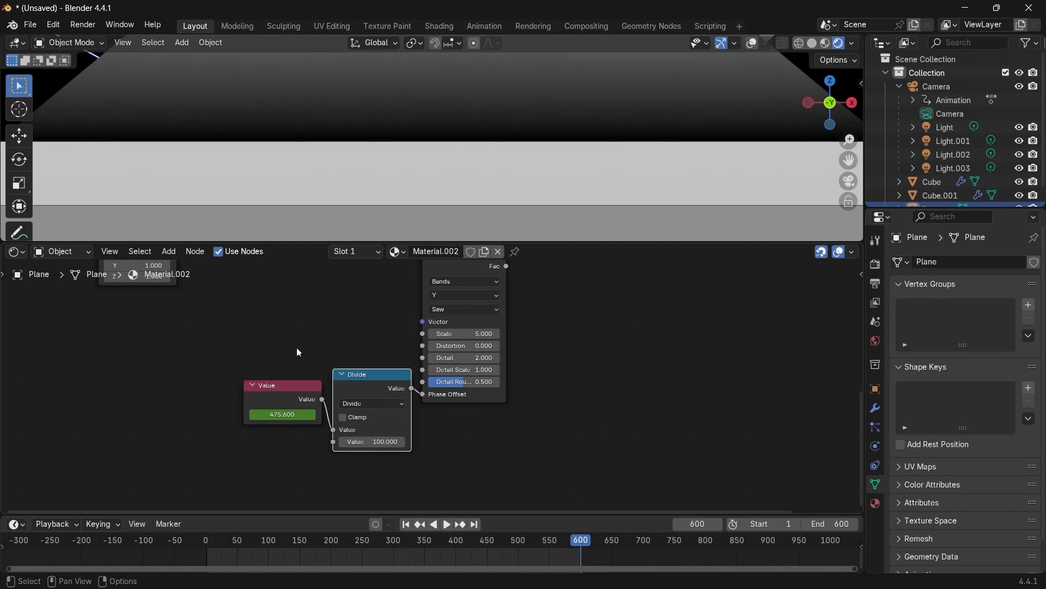
scroll(433, 387, "up", 2)
middle_click_drag(214, 442, 327, 423)
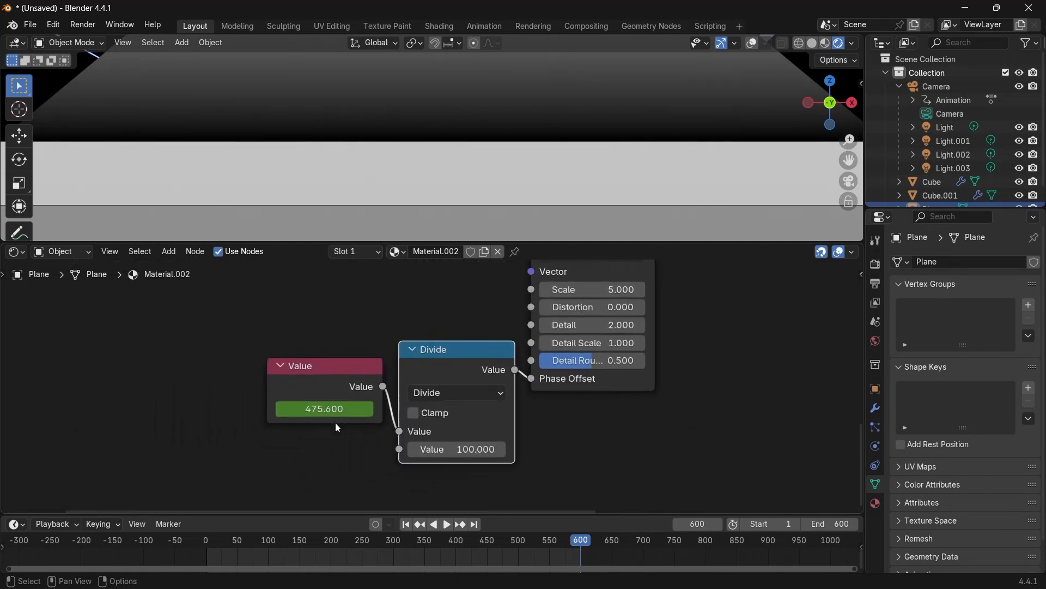
mouse_move(312, 405)
left_mouse_down()
mouse_move(301, 404)
mouse_move(342, 404)
mouse_move(313, 404)
left_mouse_up()
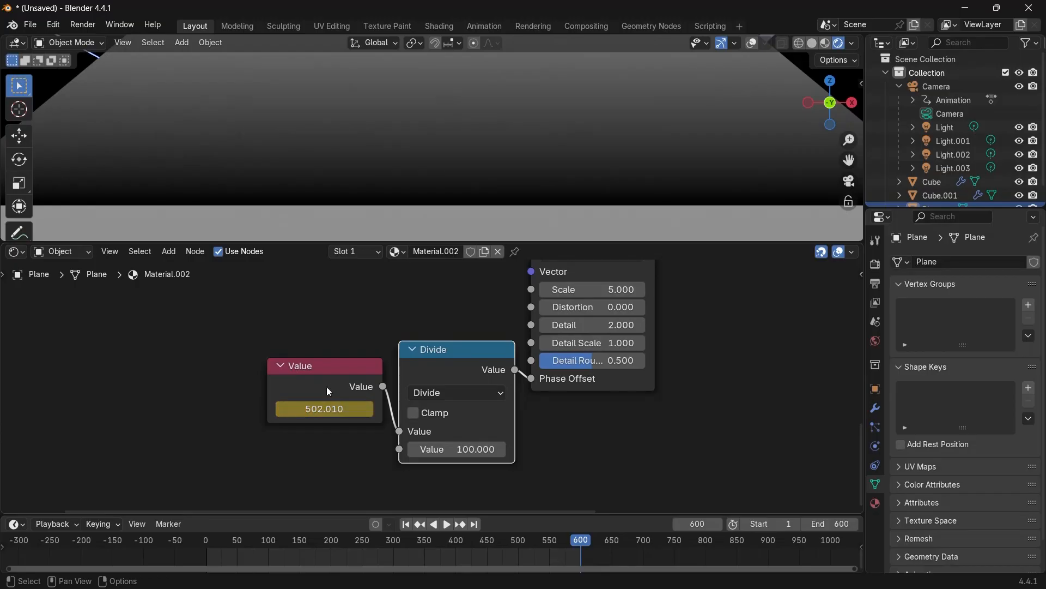
Change the interpolation of the Value node's keyframes and play the animation.
left_click(329, 392)
left_click_drag(399, 513, 404, 492)
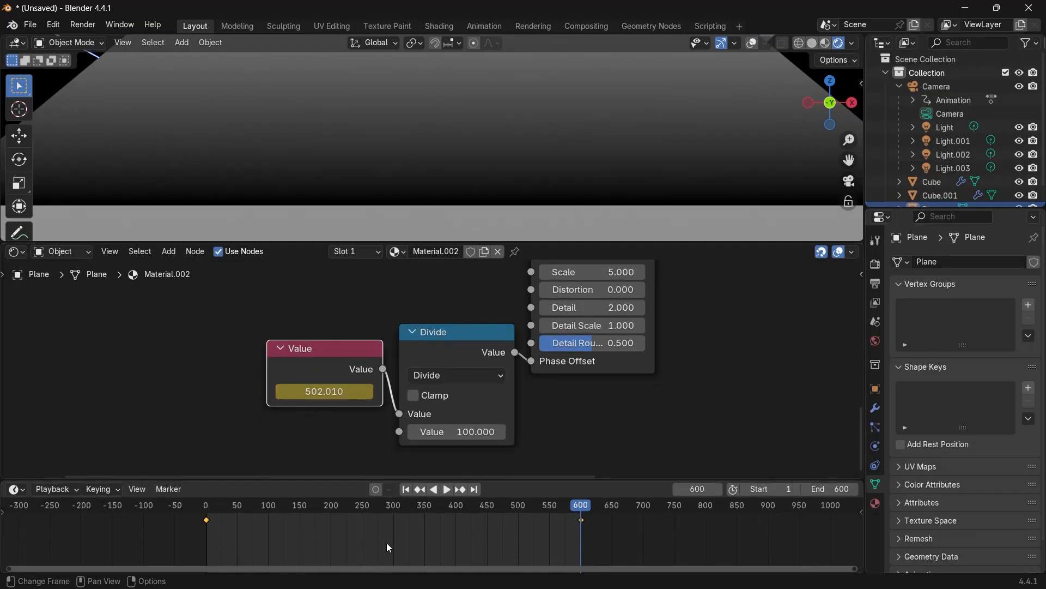
key("t")
left_click(362, 502)
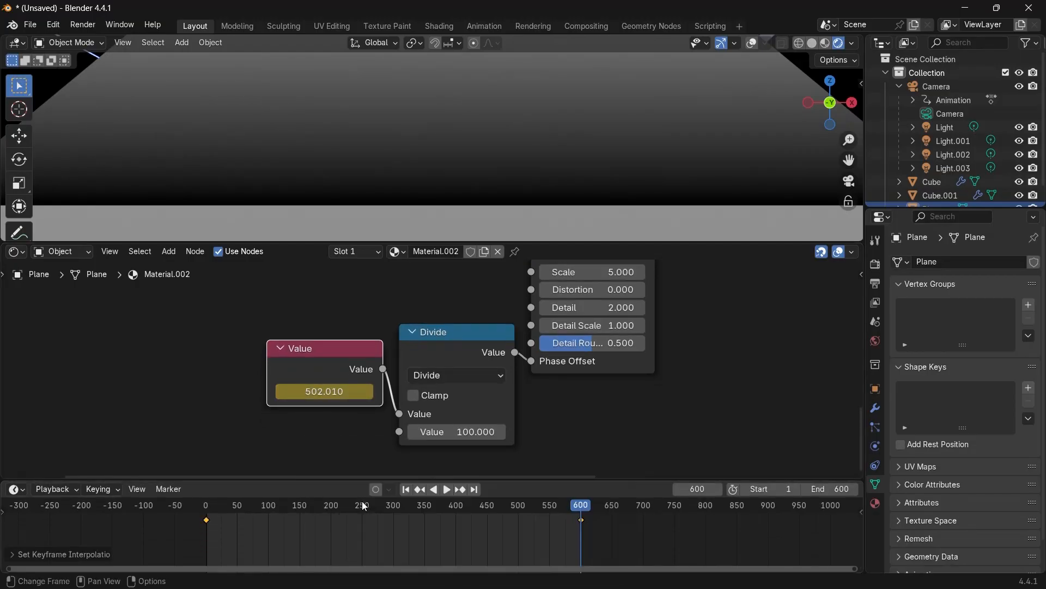
left_click(202, 510)
scroll(253, 289, "down", 2)
key("space")
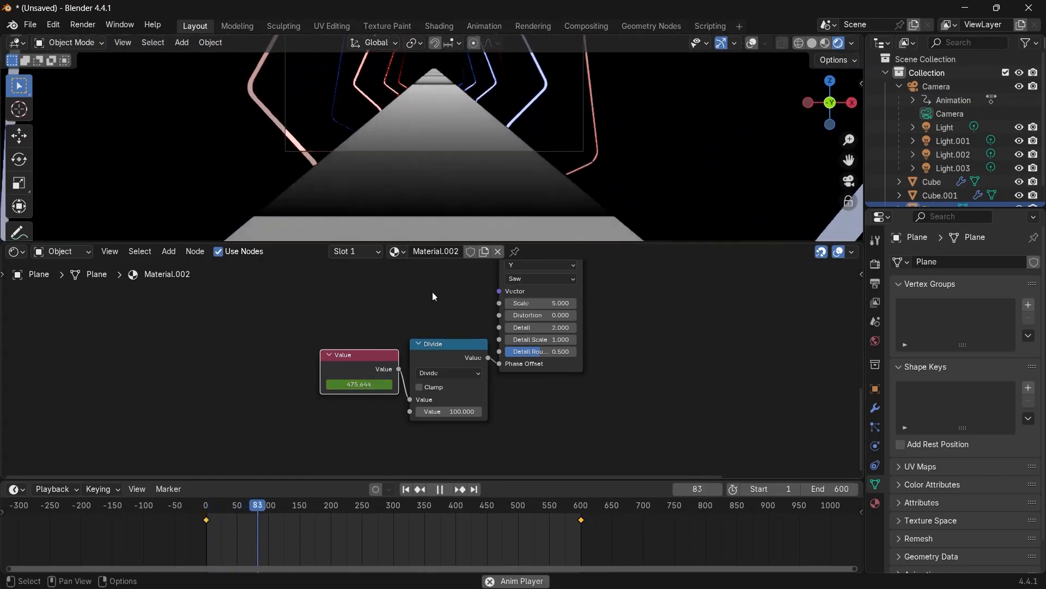
Inspect the floor material's node tree while the animation plays.
middle_click_drag(433, 293, 351, 387)
scroll(350, 387, "down", 2)
scroll(443, 344, "down", 3)
key("space")
middle_click_drag(443, 344, 365, 435)
left_click(578, 291)
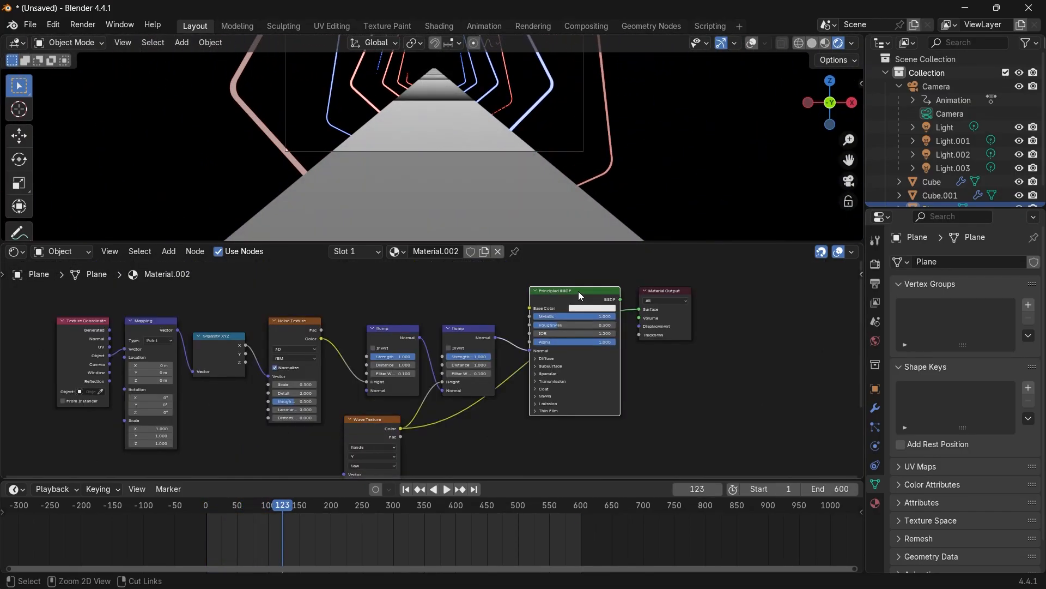
left_click(577, 291, "ctrl+shift")
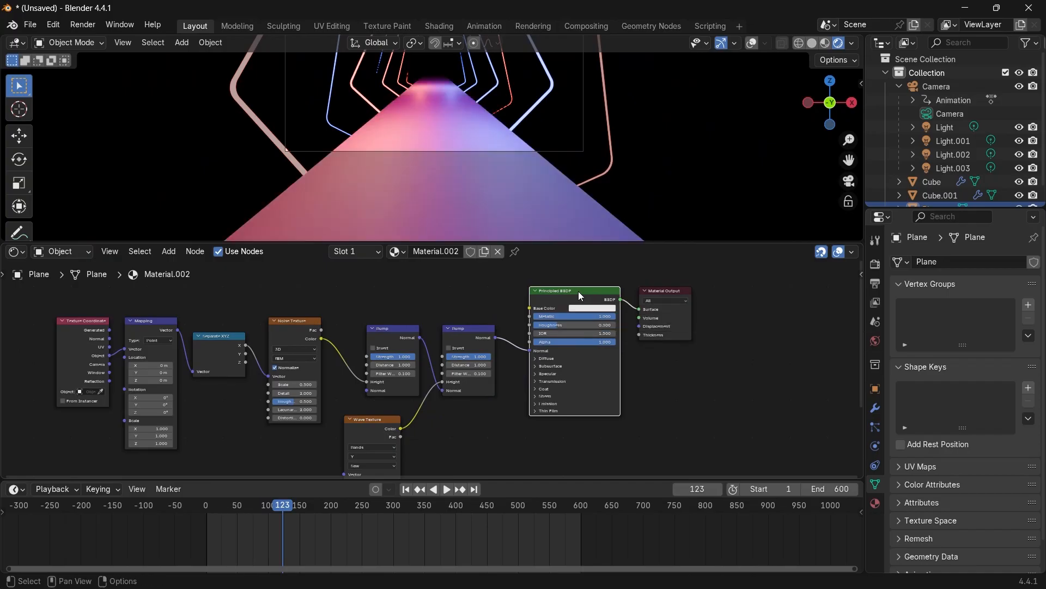
key("space")
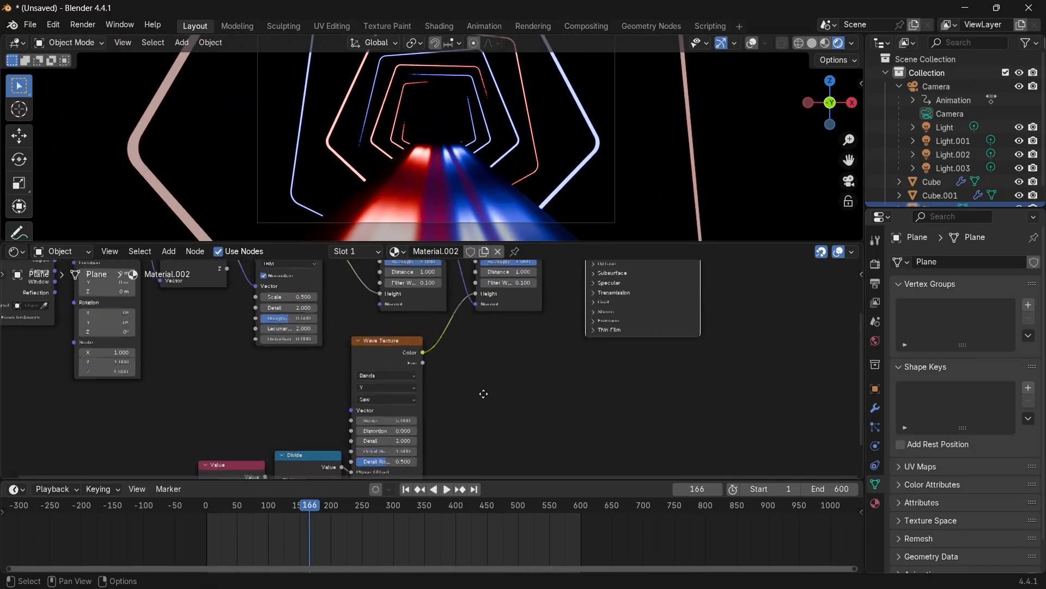
Set the Wave Texture's Detail to 0 and preview the streak animation.
middle_click_drag(483, 391, 598, 362)
scroll(524, 363, "up", 2)
left_click(466, 366)
left_click(431, 392)
key("space")
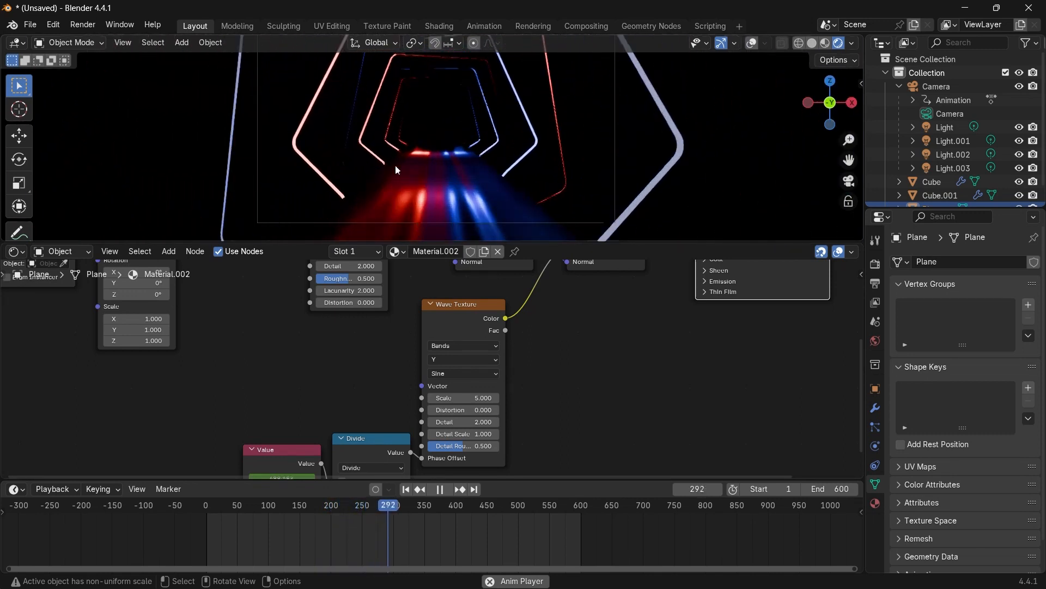
key("space")
key("space")
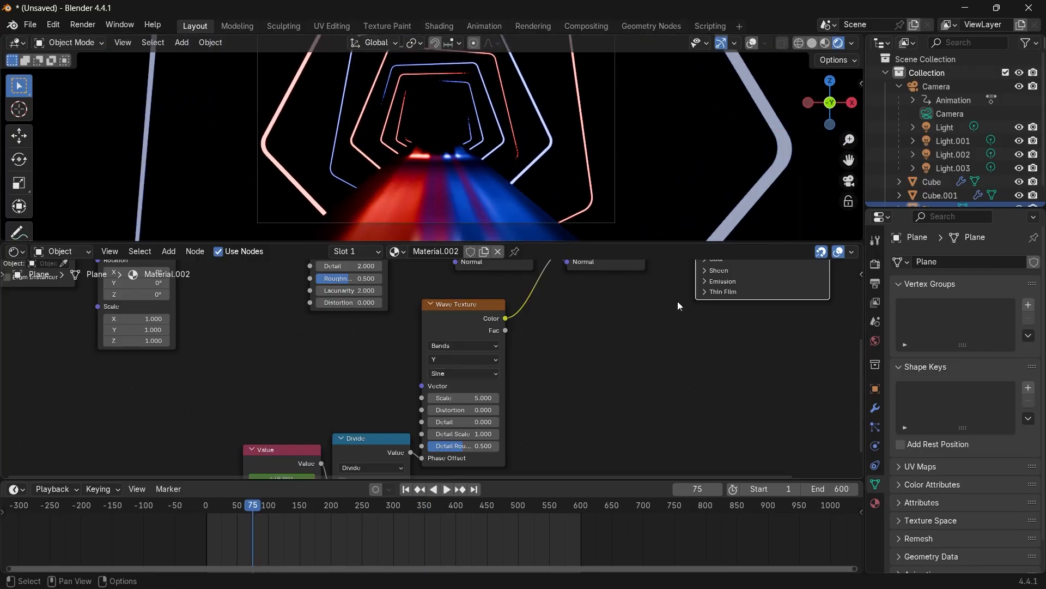
key("space")
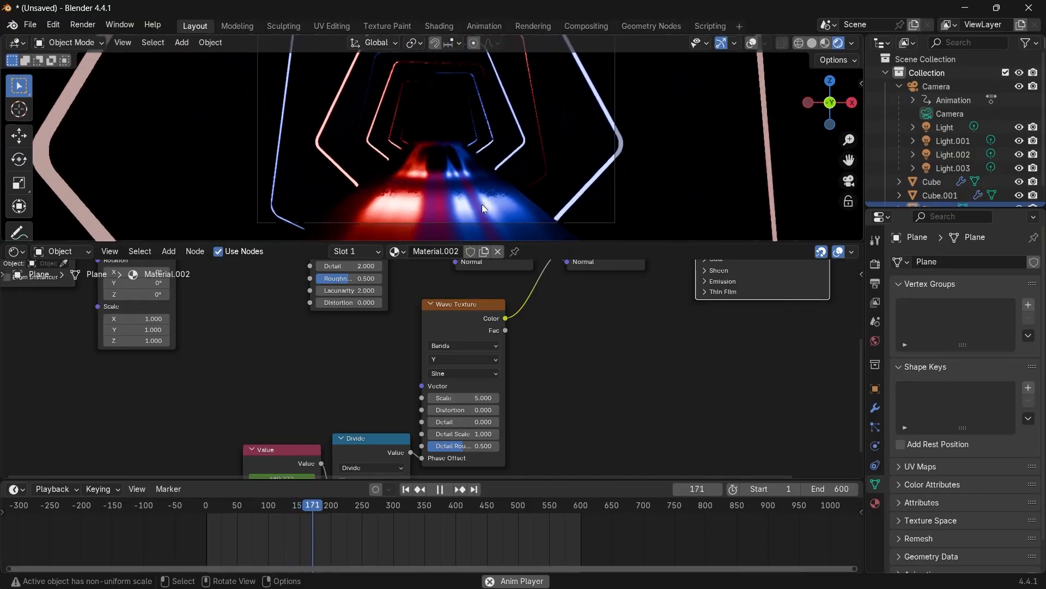
key("space")
key("shift+Left")
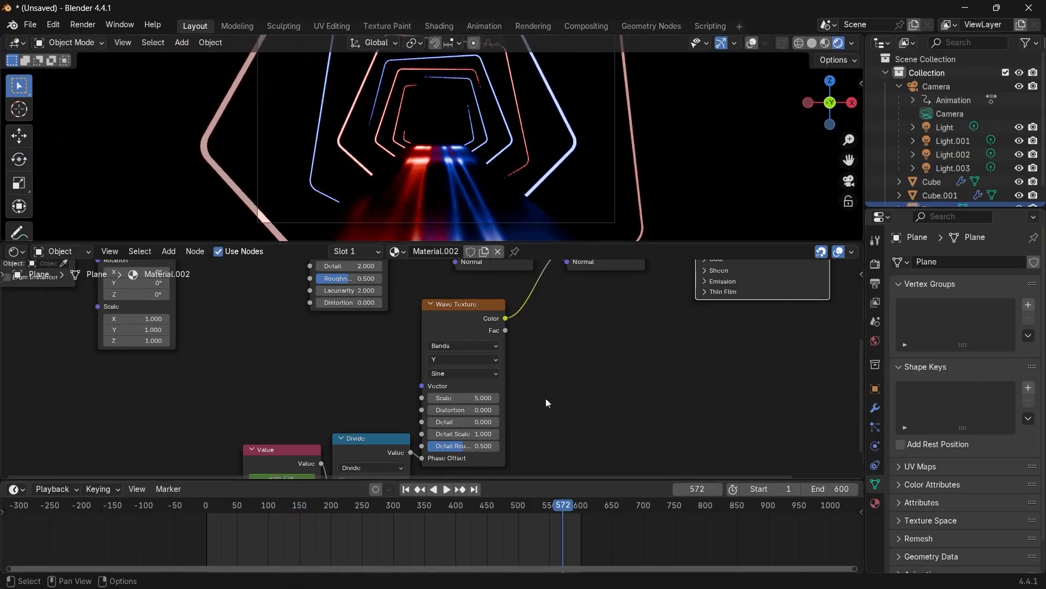
key("space")
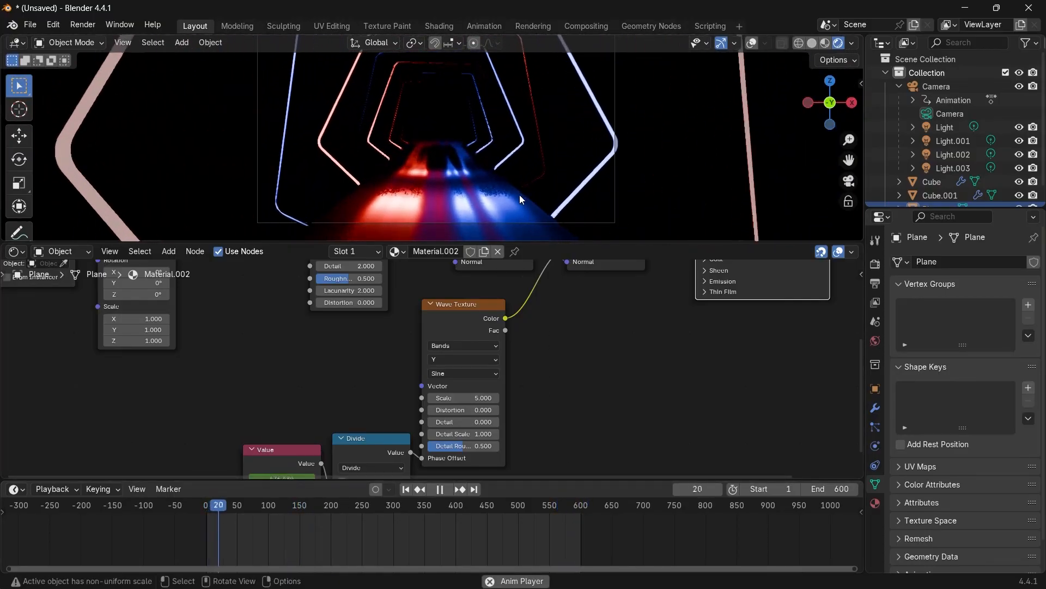
key("space")
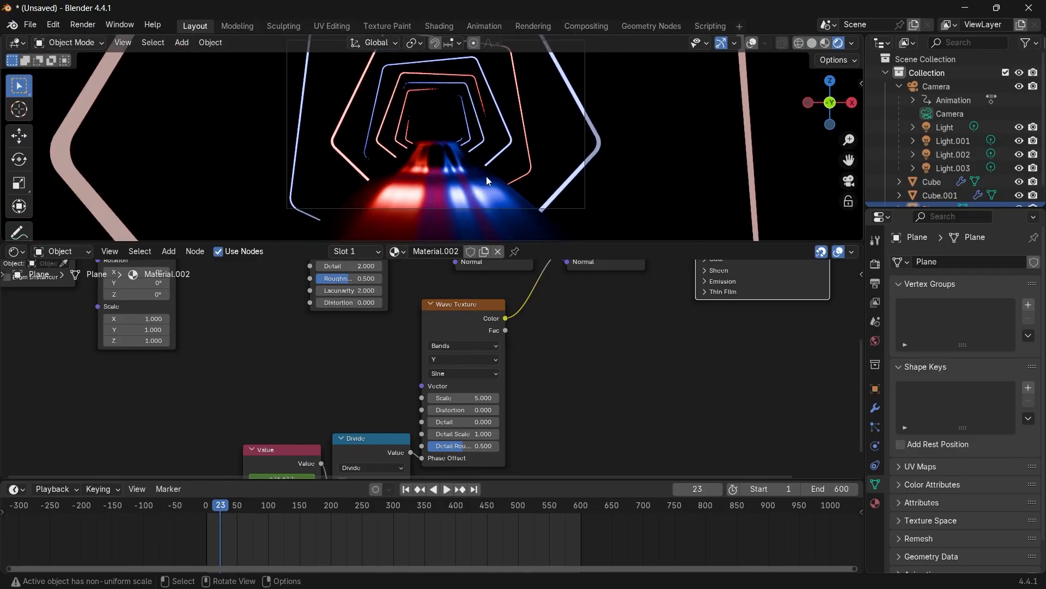
Switch the lower editor to the Compositor and enable compositing nodes.
left_click_drag(518, 244, 569, 377)
scroll(516, 251, "up", 3)
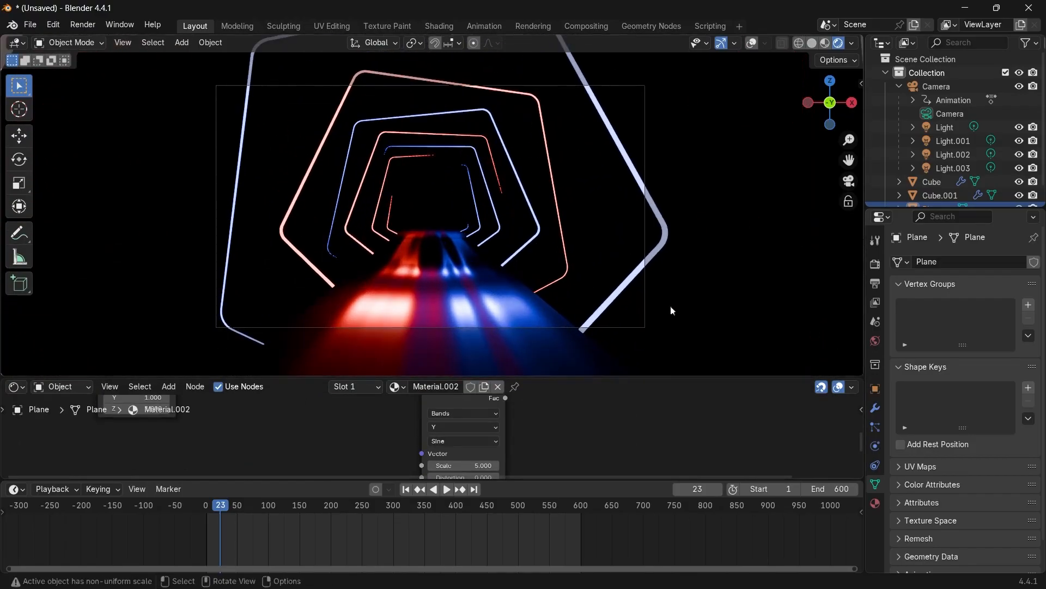
left_click(14, 387)
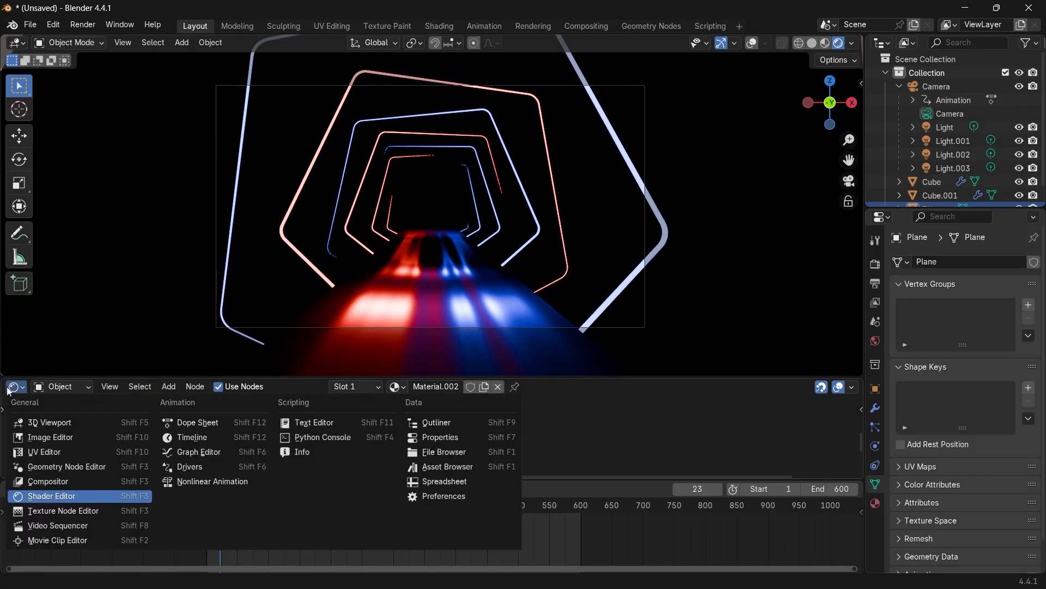
left_click(54, 481)
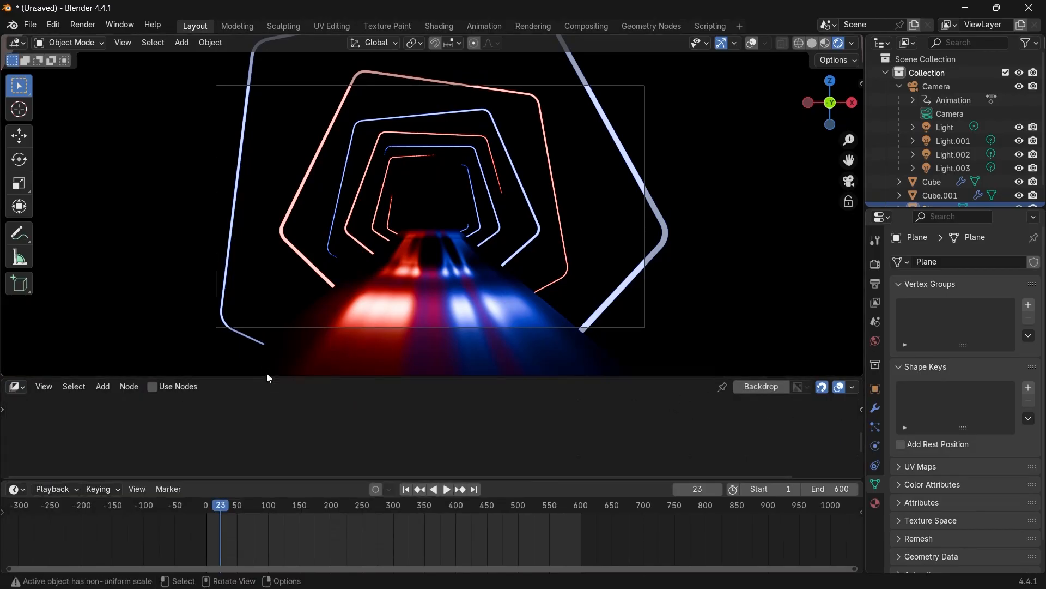
left_click(153, 388)
left_click_drag(273, 376, 327, 256)
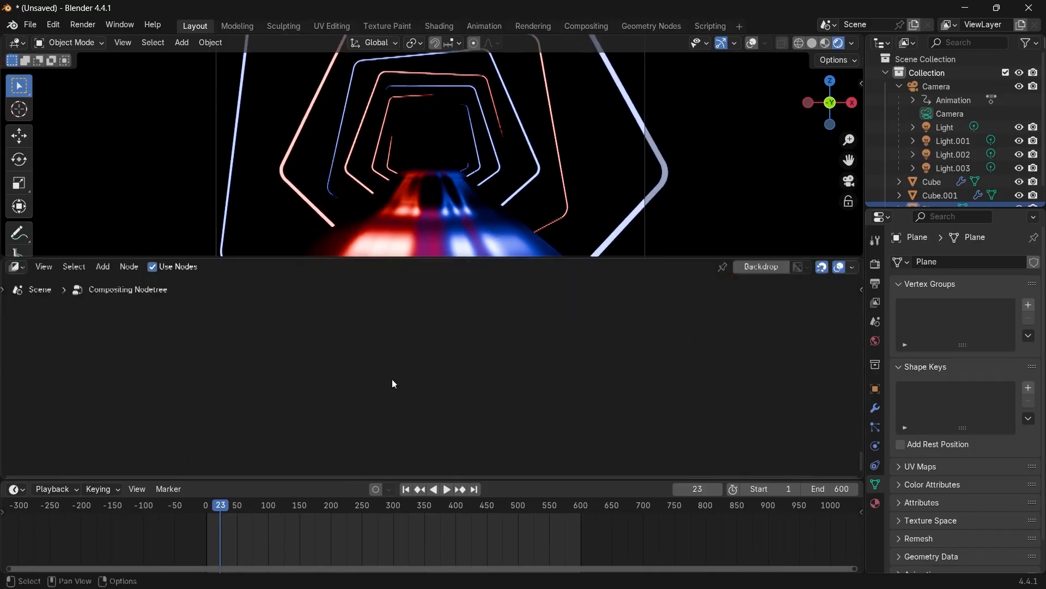
scroll(482, 359, "up", 3)
key("Home")
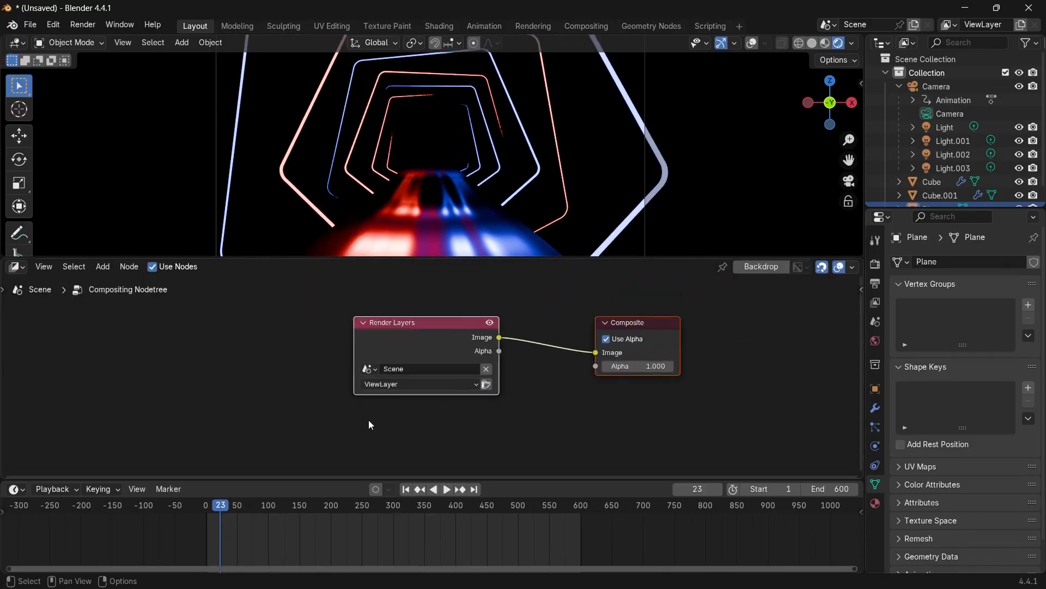
middle_click_drag(443, 381, 364, 367)
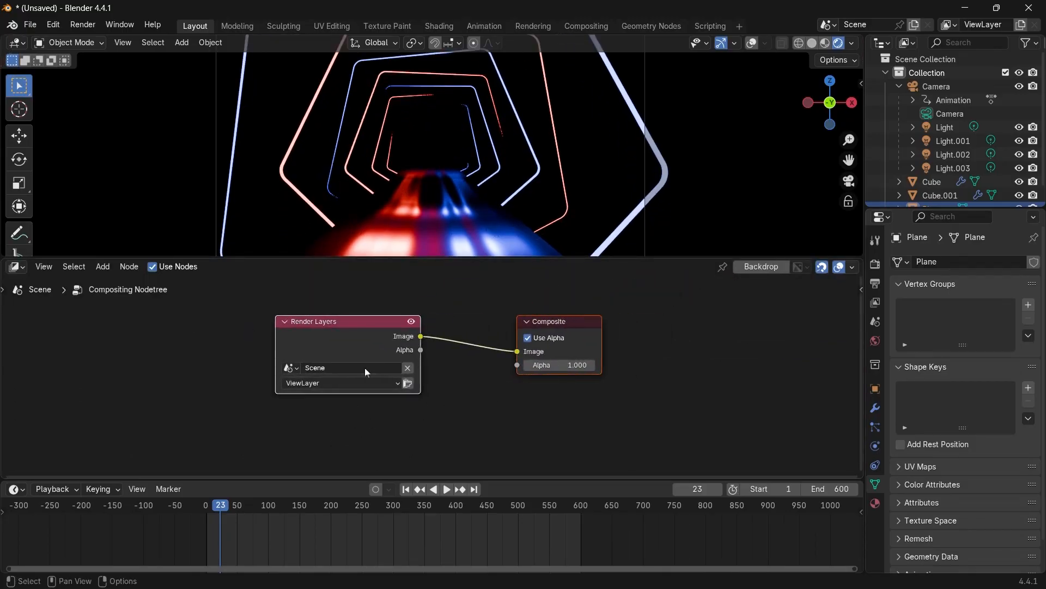
Add a Glare node between Render Layers and Composite and set its type to Bloom.
left_click(44, 267)
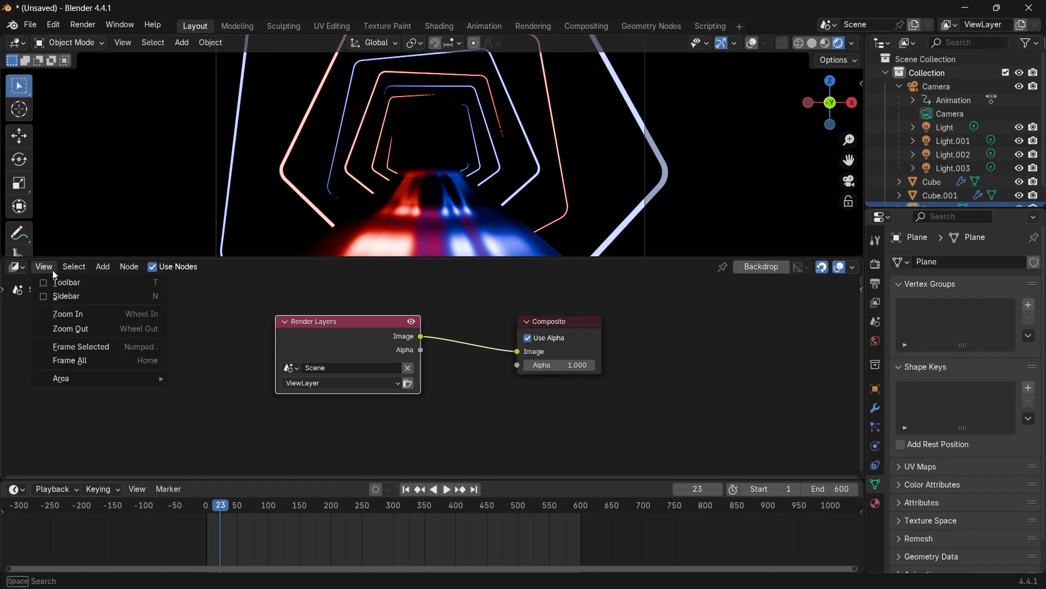
left_click(110, 360)
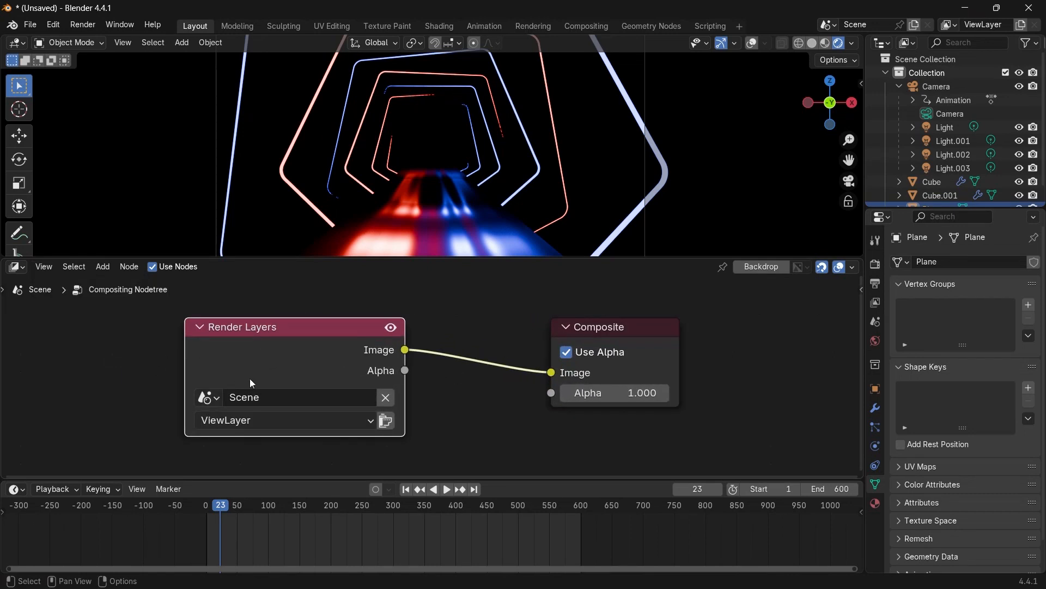
left_click_drag(250, 378, 141, 378)
scroll(420, 380, "down", 1)
key("shift+a")
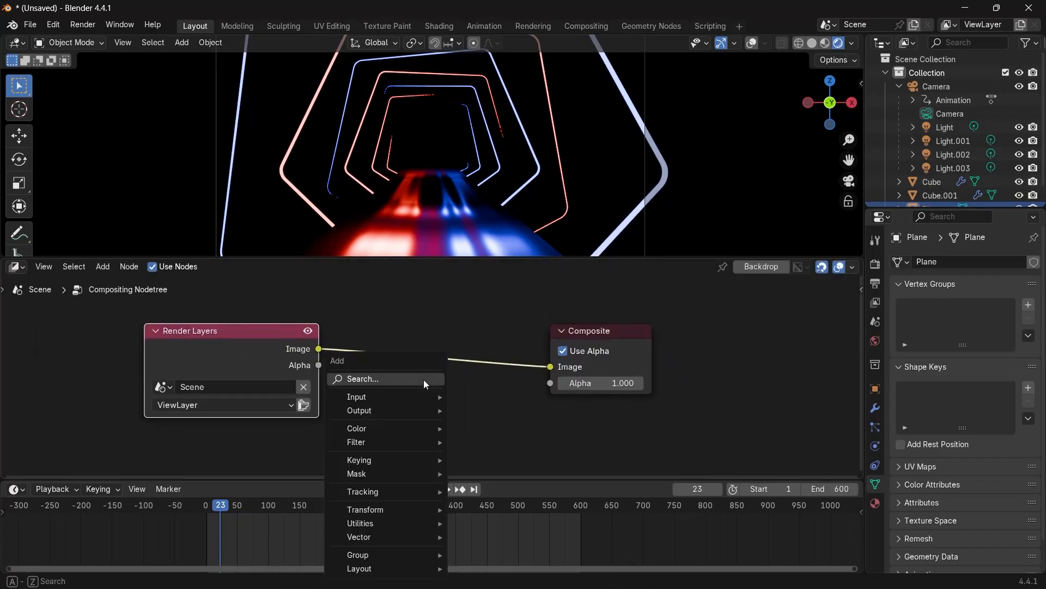
type("glare")
left_click(458, 404)
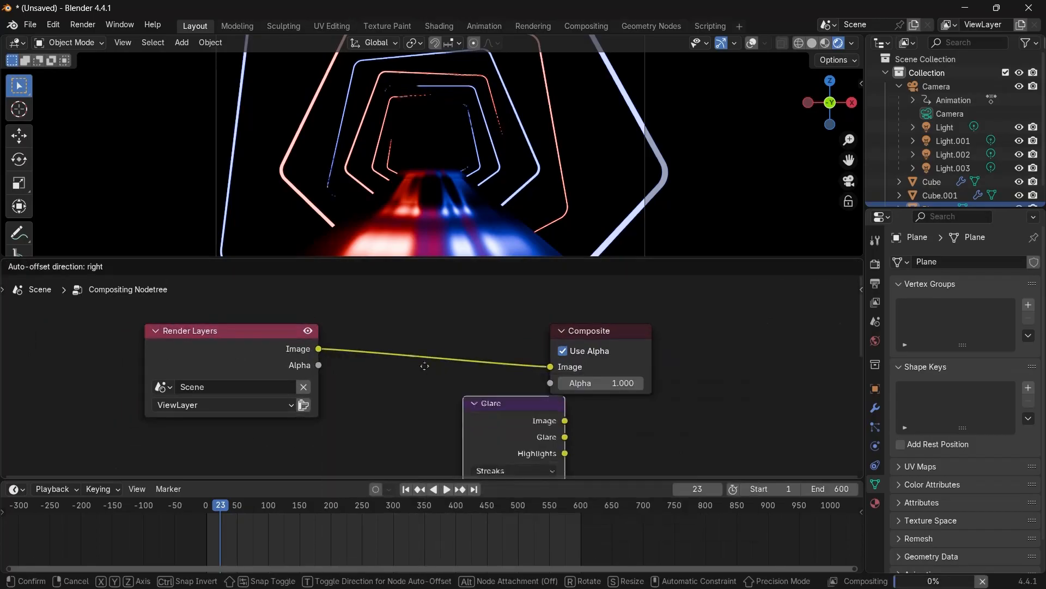
left_click(424, 362)
middle_click_drag(432, 399, 423, 343)
left_click(426, 357)
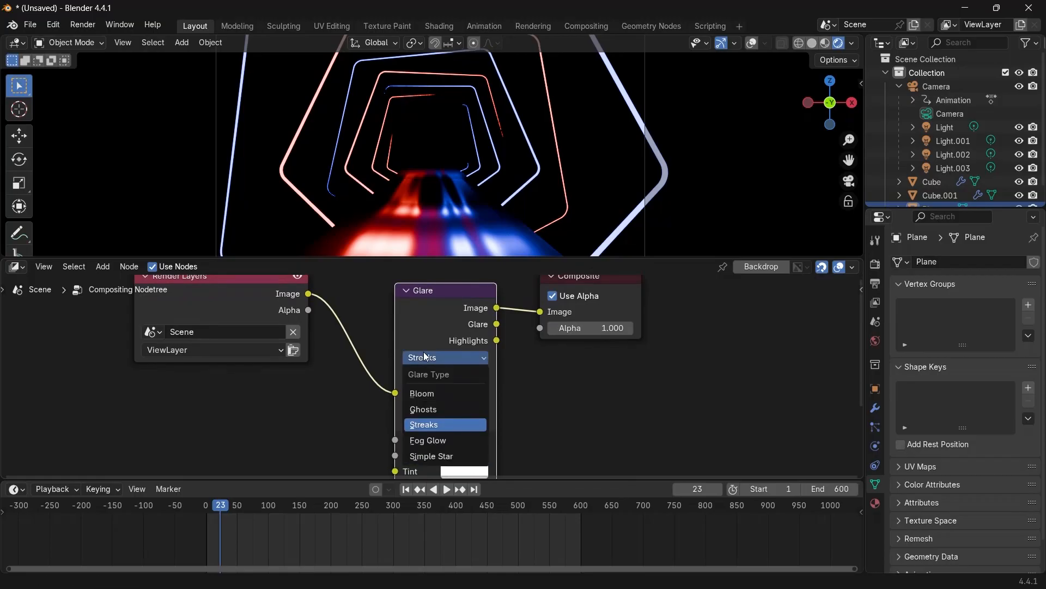
left_click(425, 393)
scroll(512, 392, "down", 1)
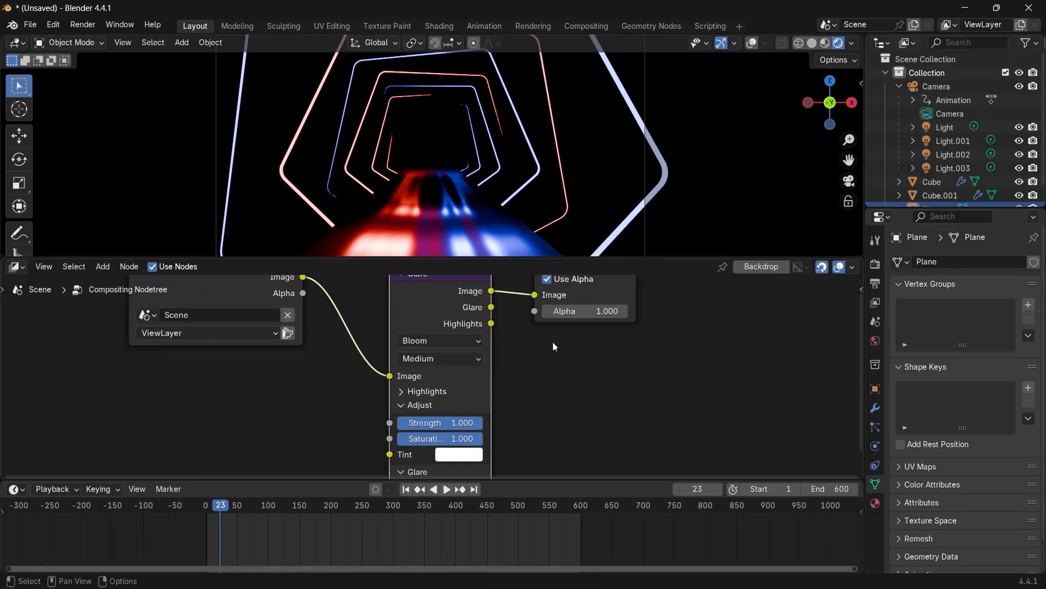
Set the viewport compositor to Camera so the bloom shows in the viewport.
left_click(853, 43)
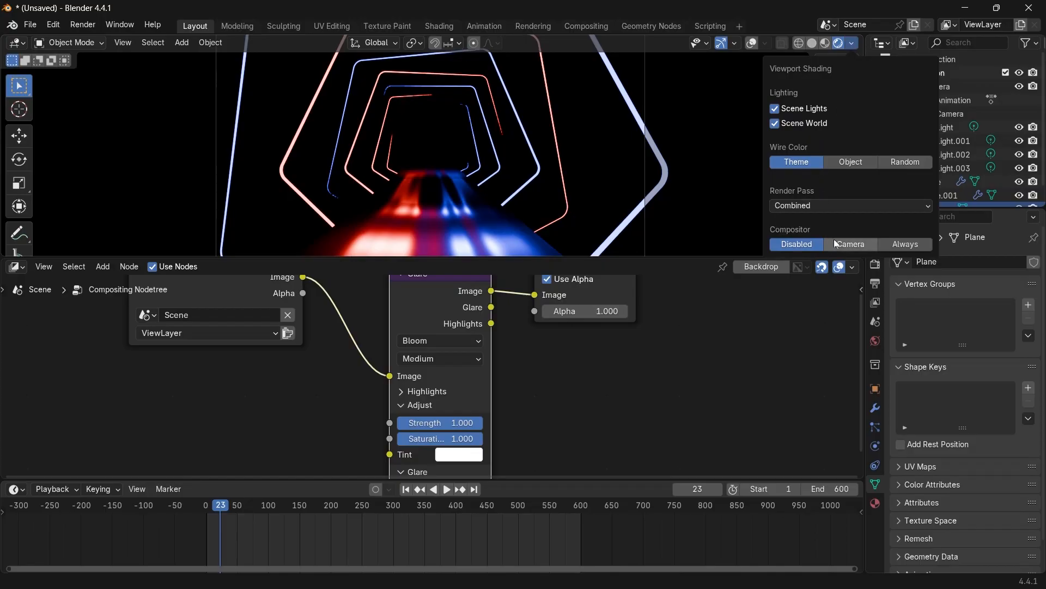
left_click(851, 243)
scroll(448, 162, "down", 3)
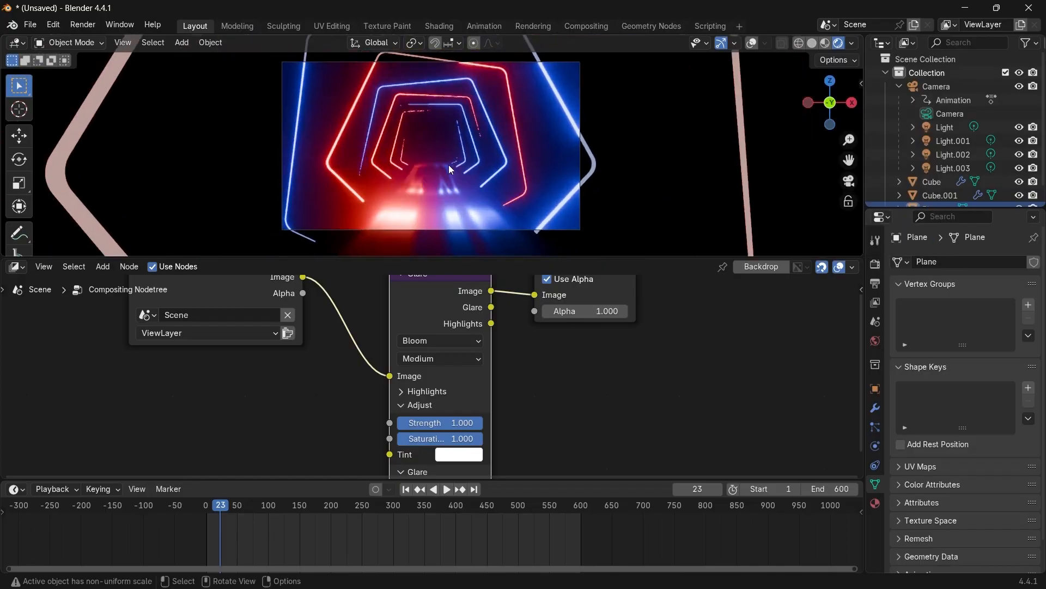
scroll(450, 164, "up", 1)
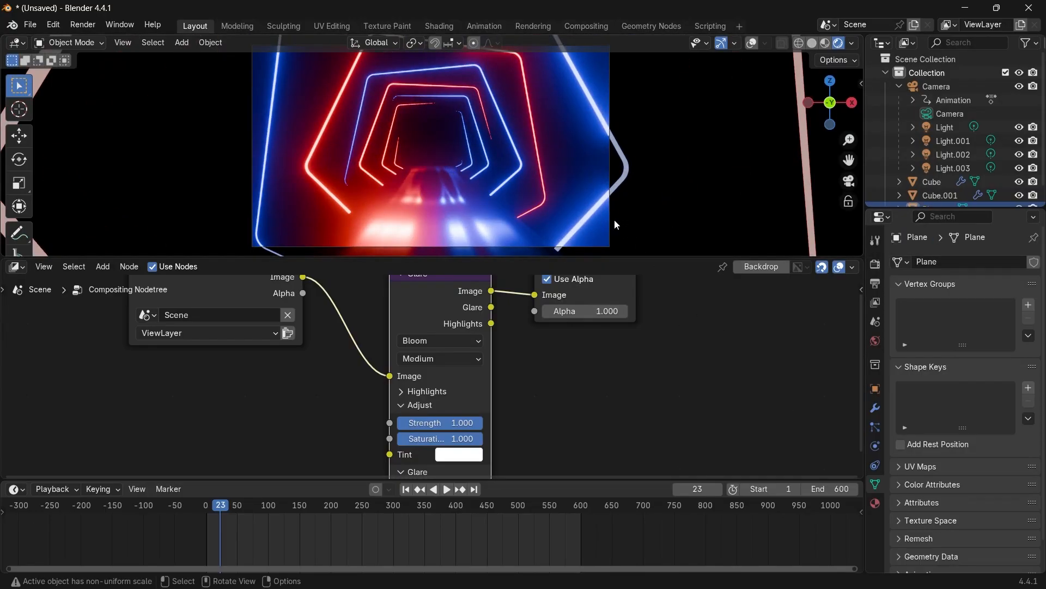
Select the camera and set its Passepartout to 1.000.
left_click(928, 89)
left_click(893, 502)
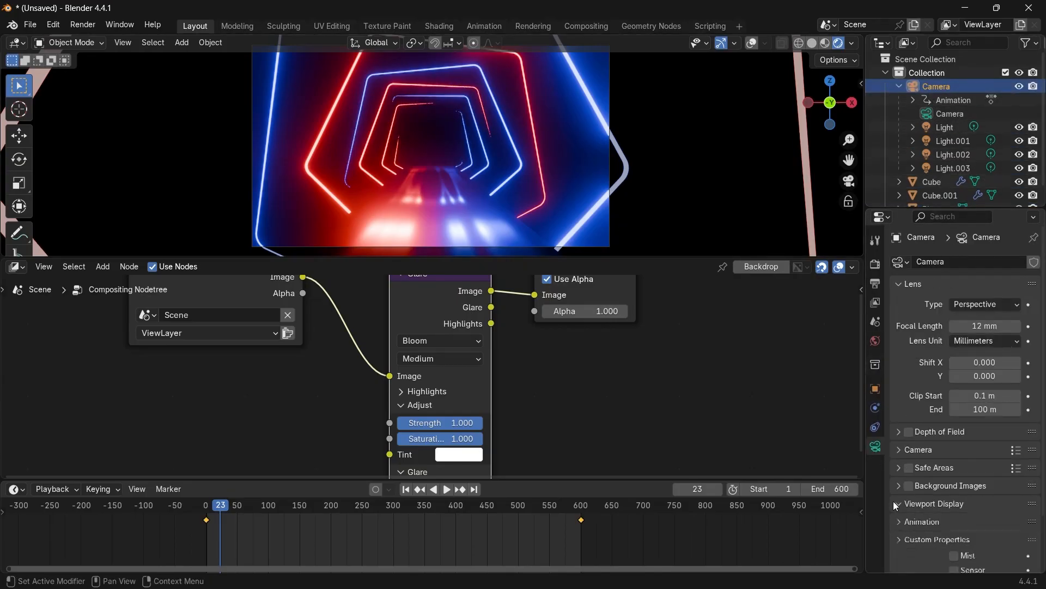
scroll(955, 494, "down", 4)
left_click_drag(988, 512, 1019, 512)
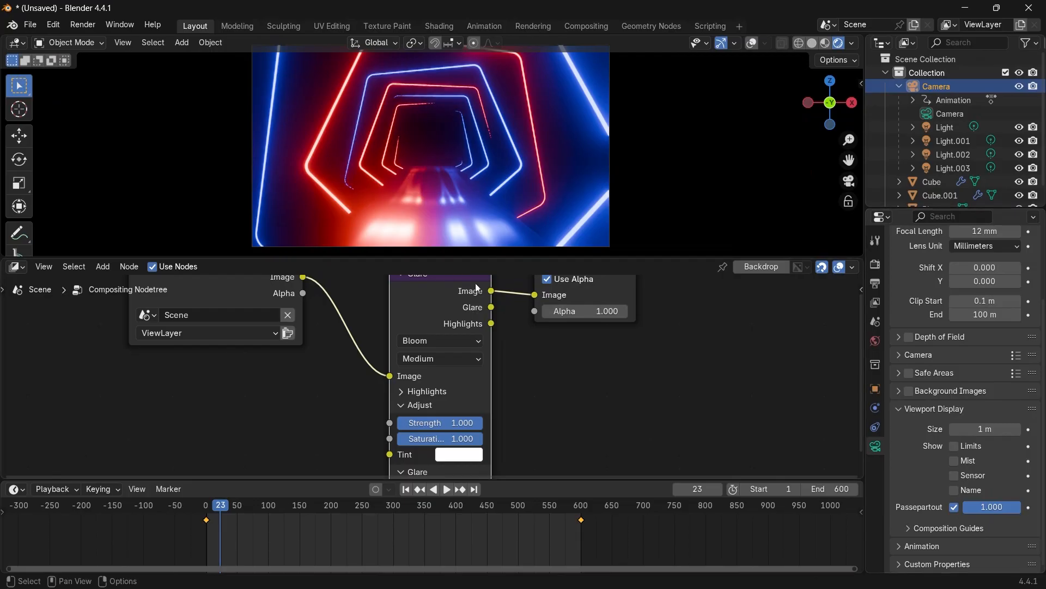
Enable Raytracing in the render properties.
key("Home")
key("space")
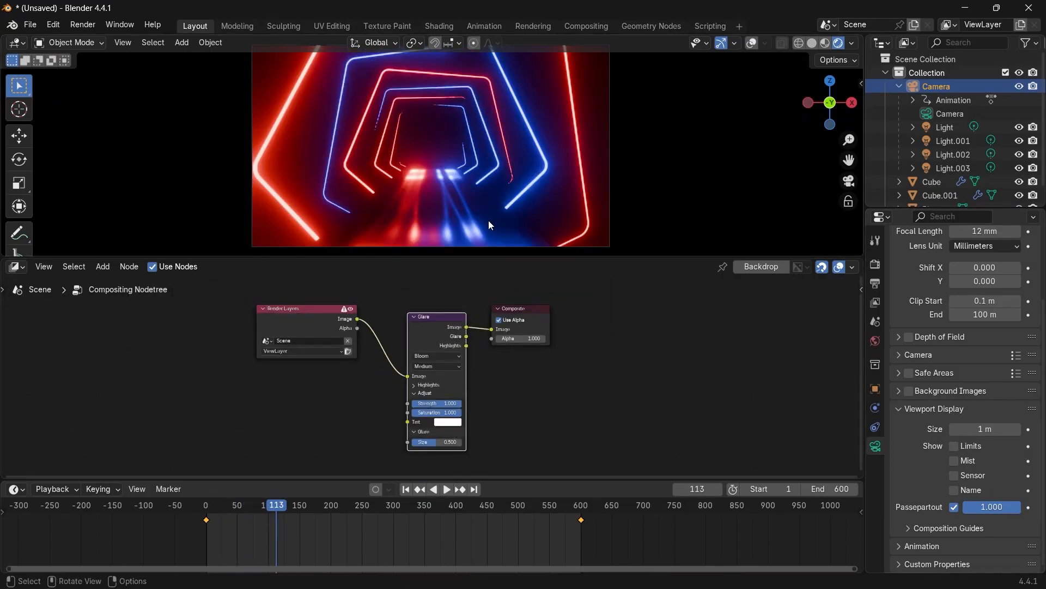
key("space")
left_click(413, 220)
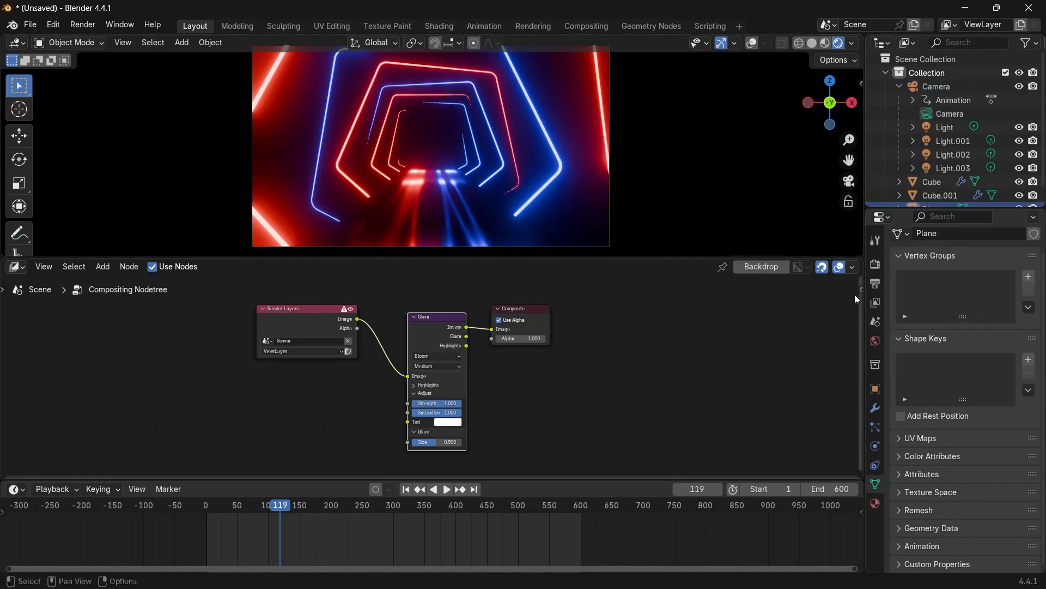
left_click(876, 265)
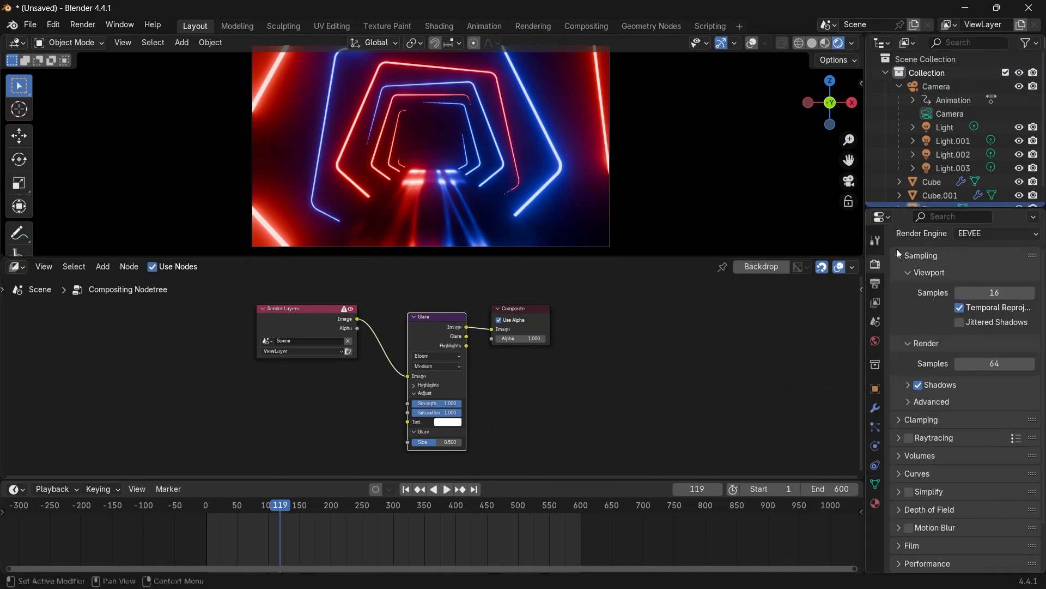
left_click(908, 438)
Play back the animation to preview the final tunnel.
key("space")
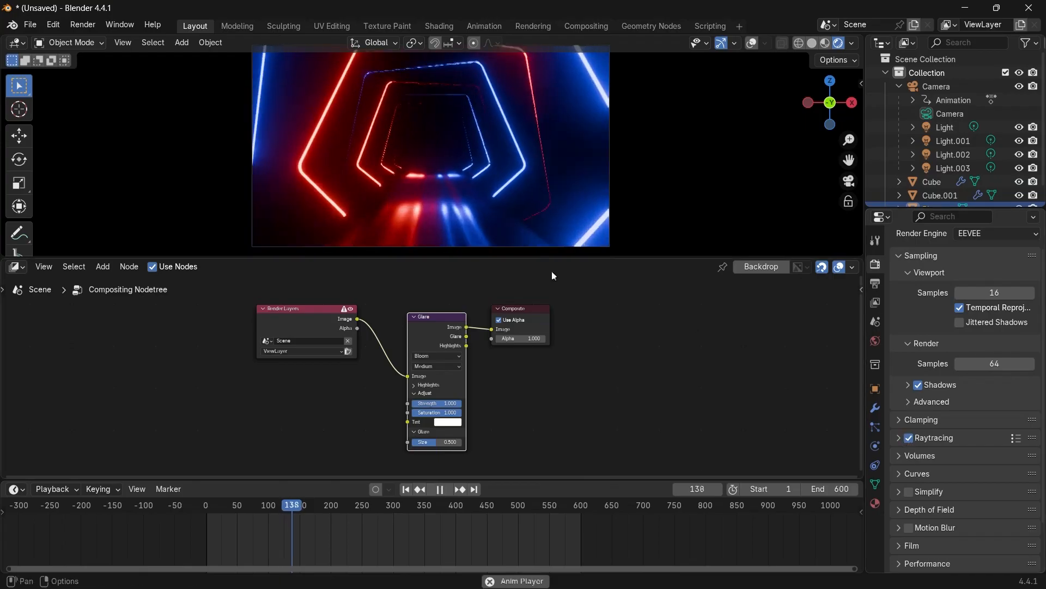
key("space")
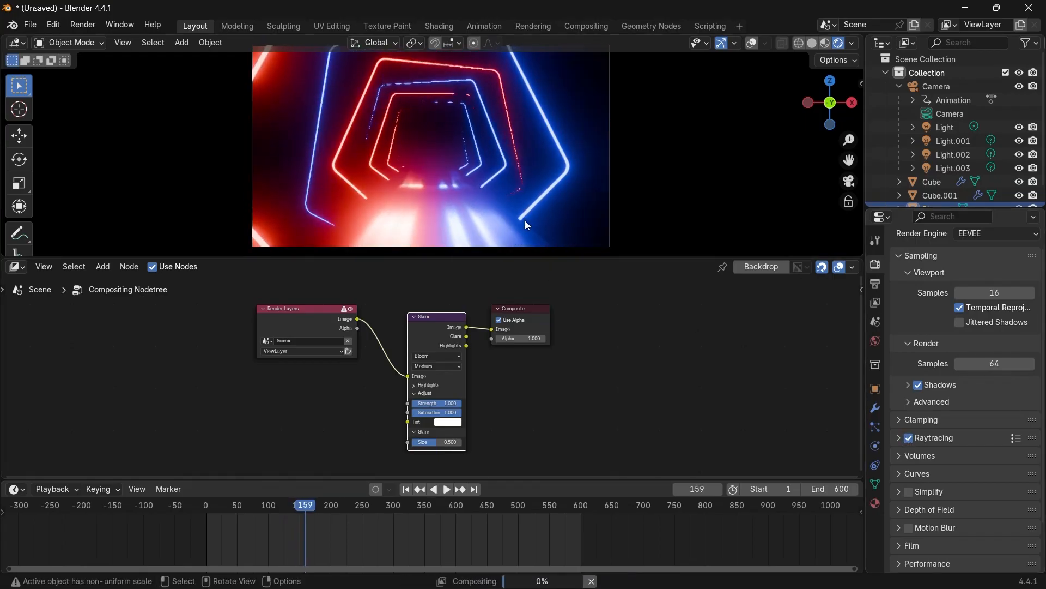
left_click(526, 224)
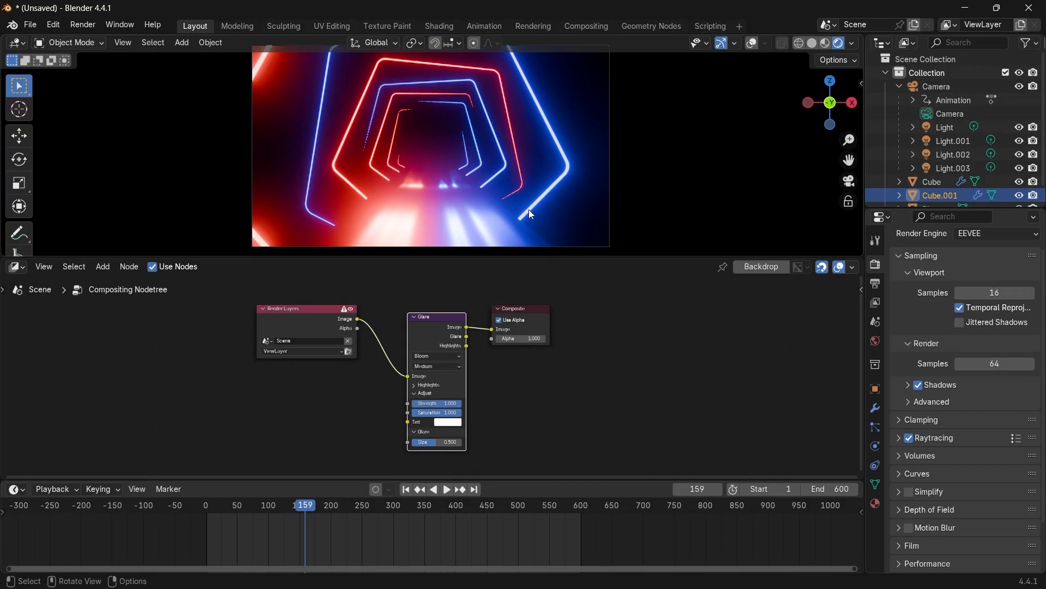
left_click(467, 214)
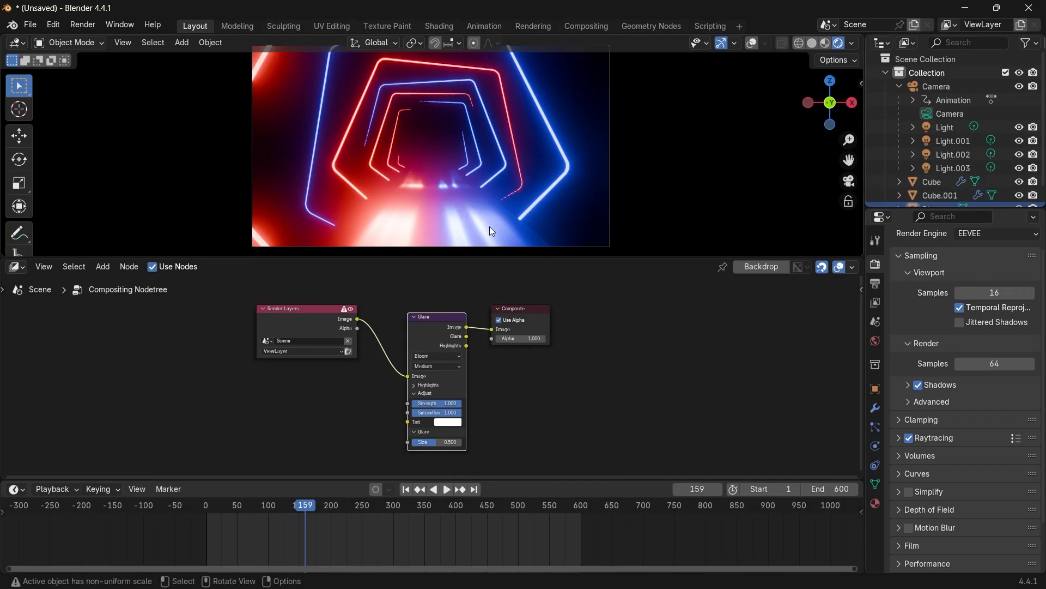
Play back the animation briefly to review the tunnel.
key("space")
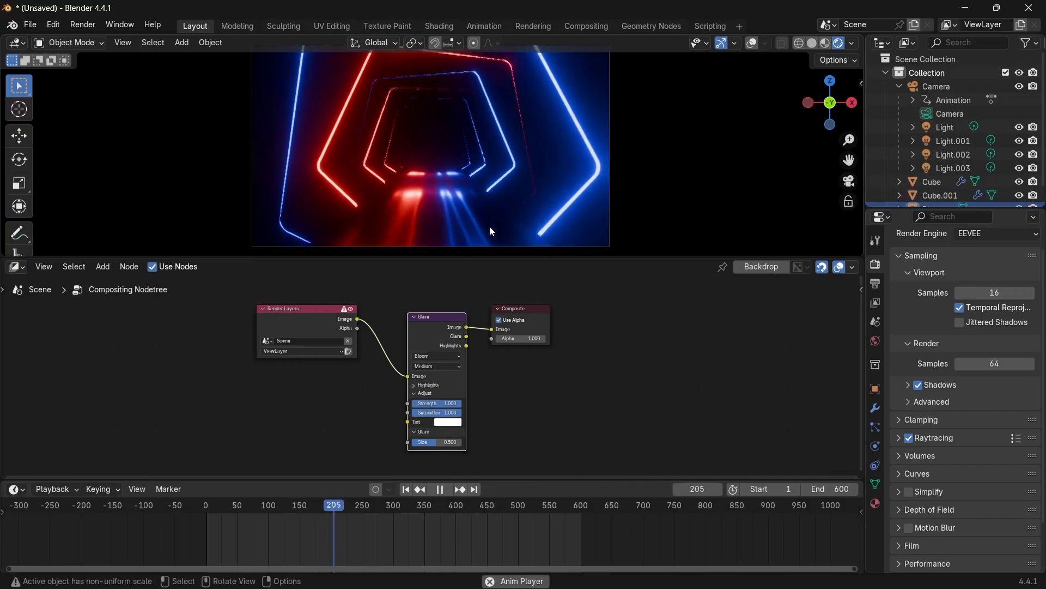
key("space")
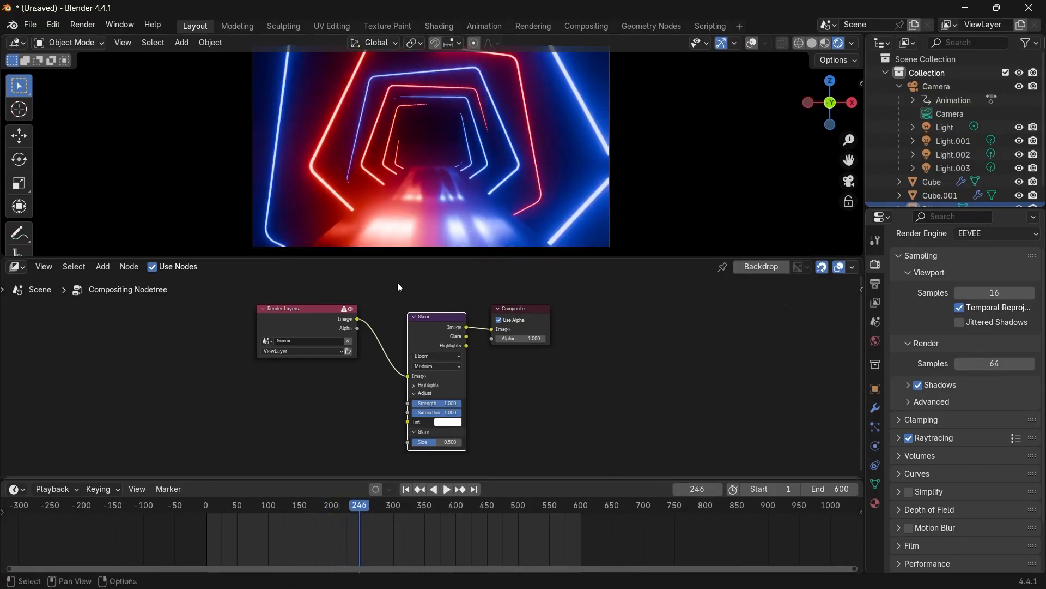
Open the floor material in the Shader Editor and set the Noise Texture scale to 0.880.
left_click(15, 267)
left_click(40, 376)
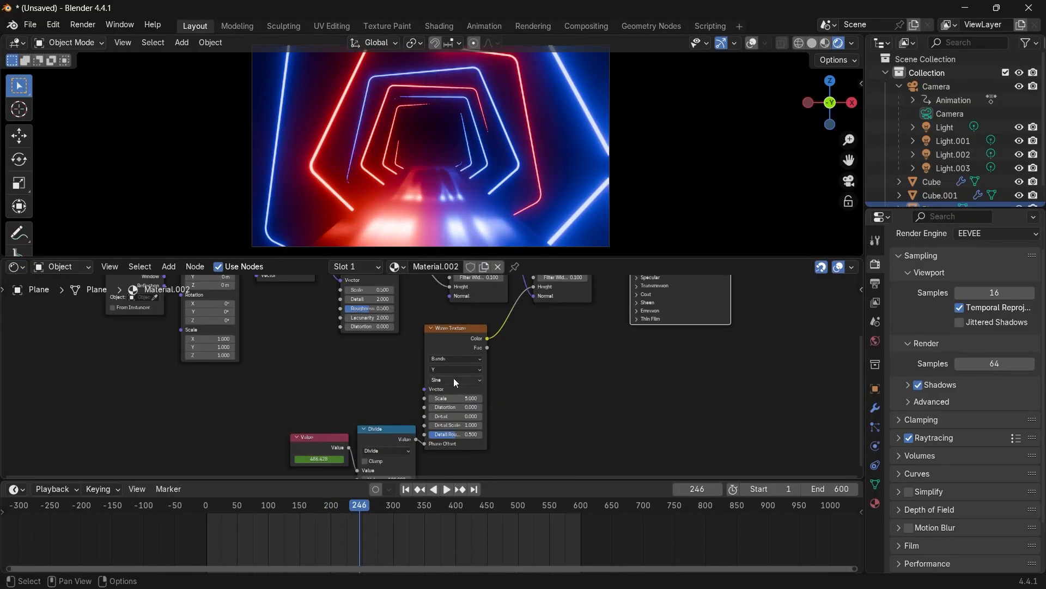
middle_click_drag(346, 357, 359, 384)
scroll(360, 384, "up", 2)
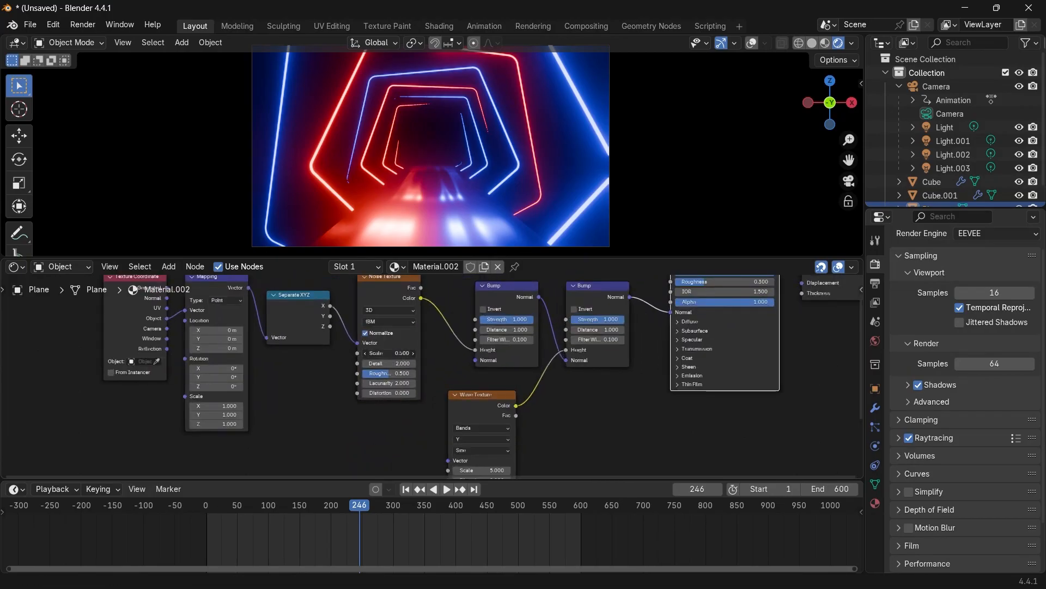
left_click_drag(388, 353, 406, 353)
Enlarge the viewport area and play back the animation to preview the floor streaks.
key("space")
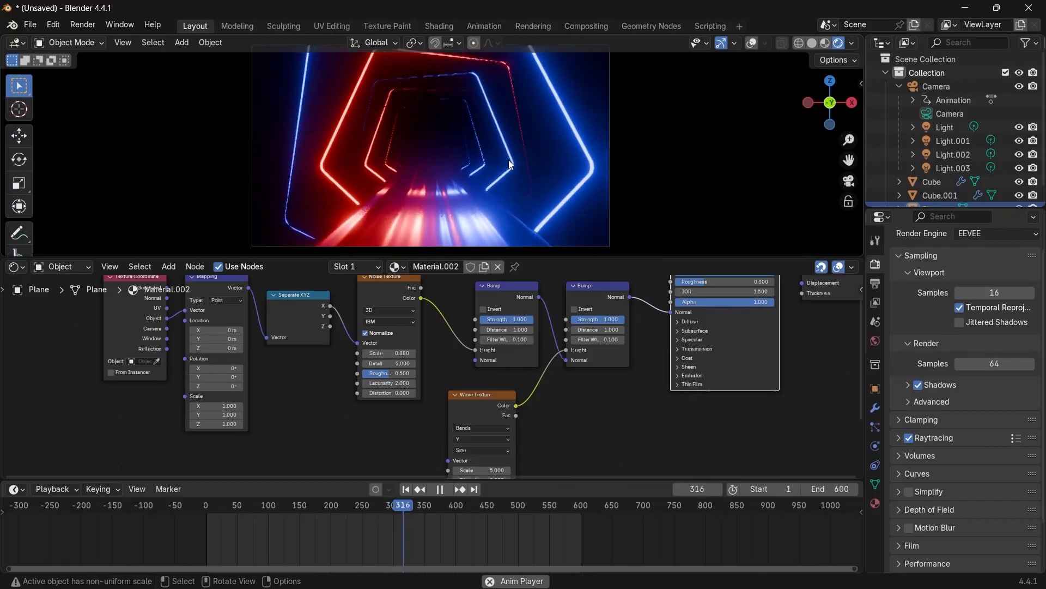
key("space")
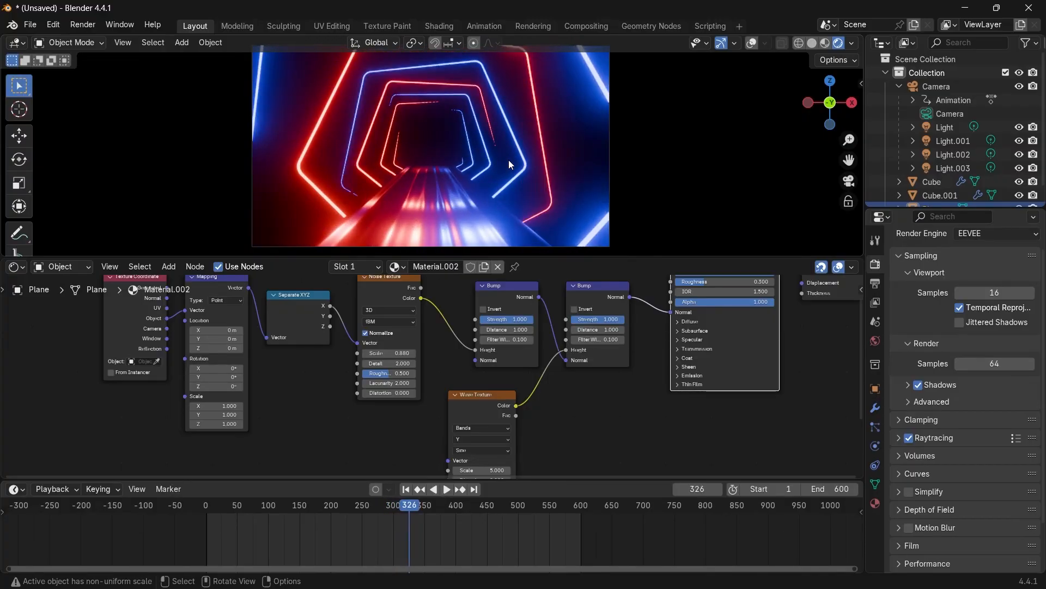
key("space")
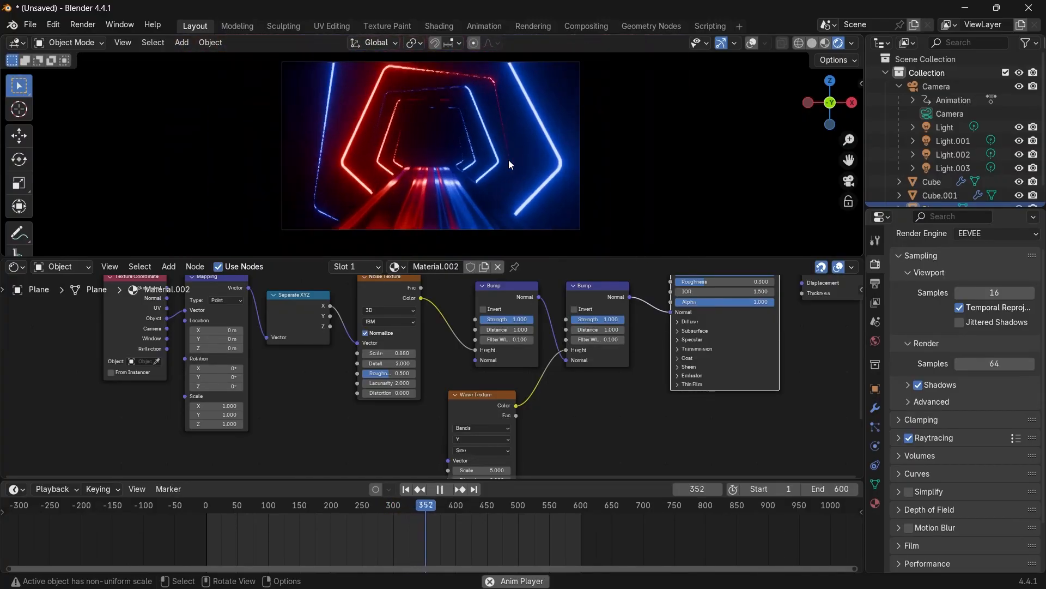
left_click_drag(507, 257, 506, 330)
key("space")
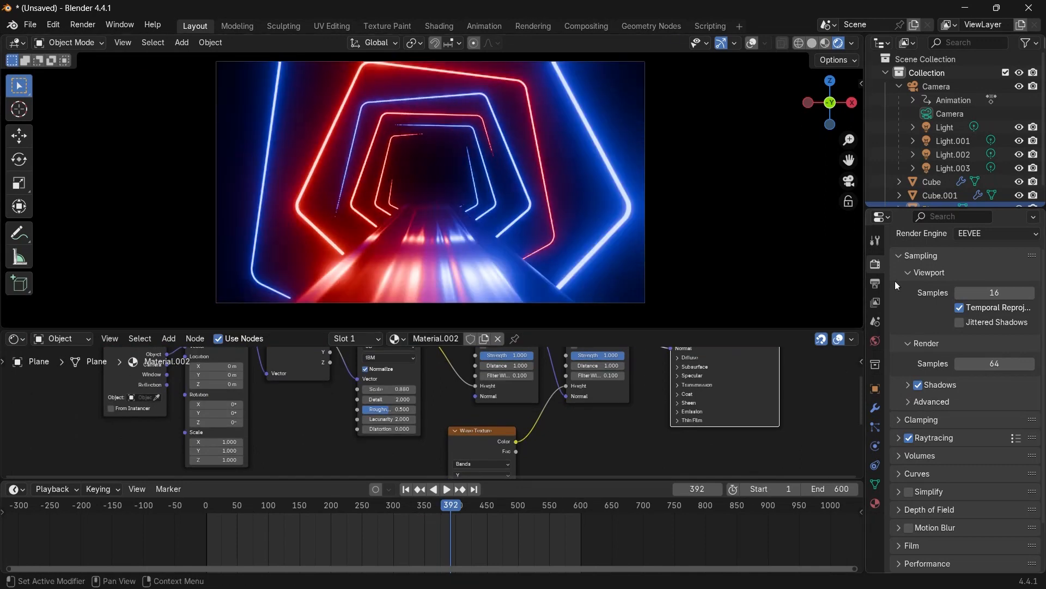
Set the output frame rate to 60 fps and play back the animation to check the speed.
left_click(876, 283)
scroll(920, 367, "down", 3)
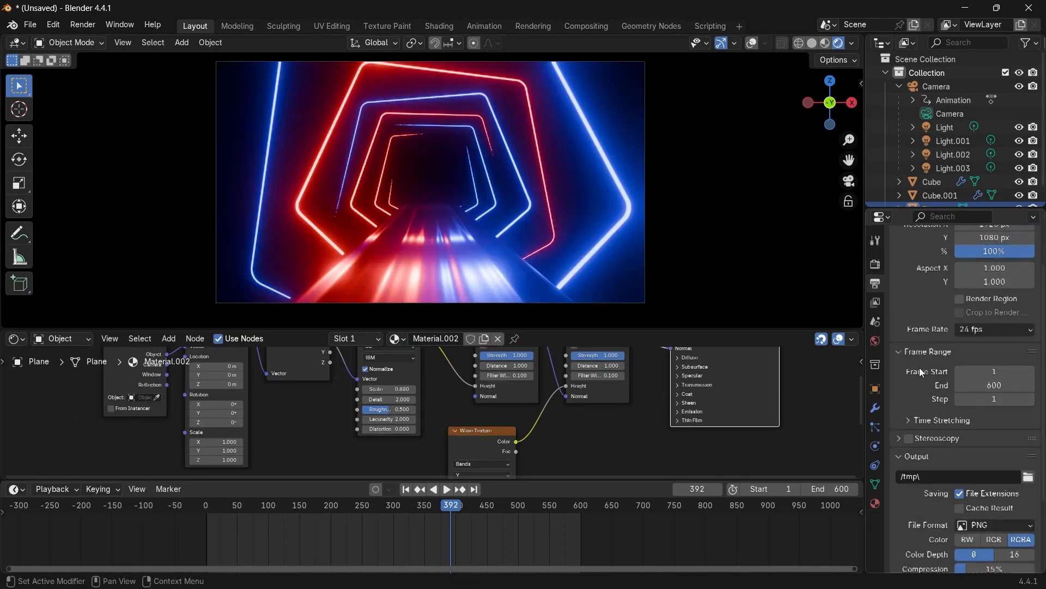
left_click(972, 302)
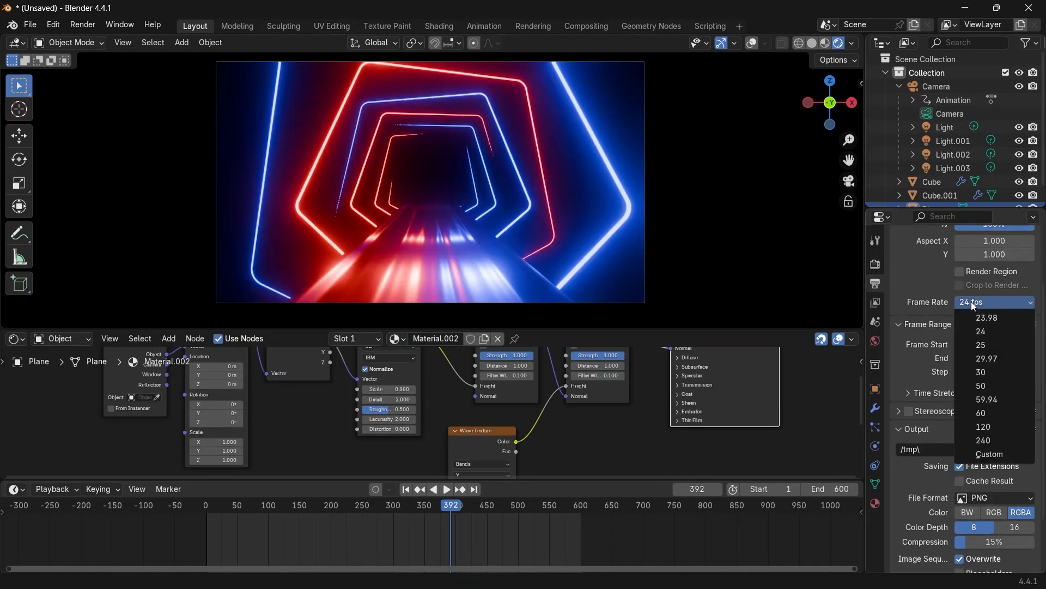
left_click(981, 413)
key("space")
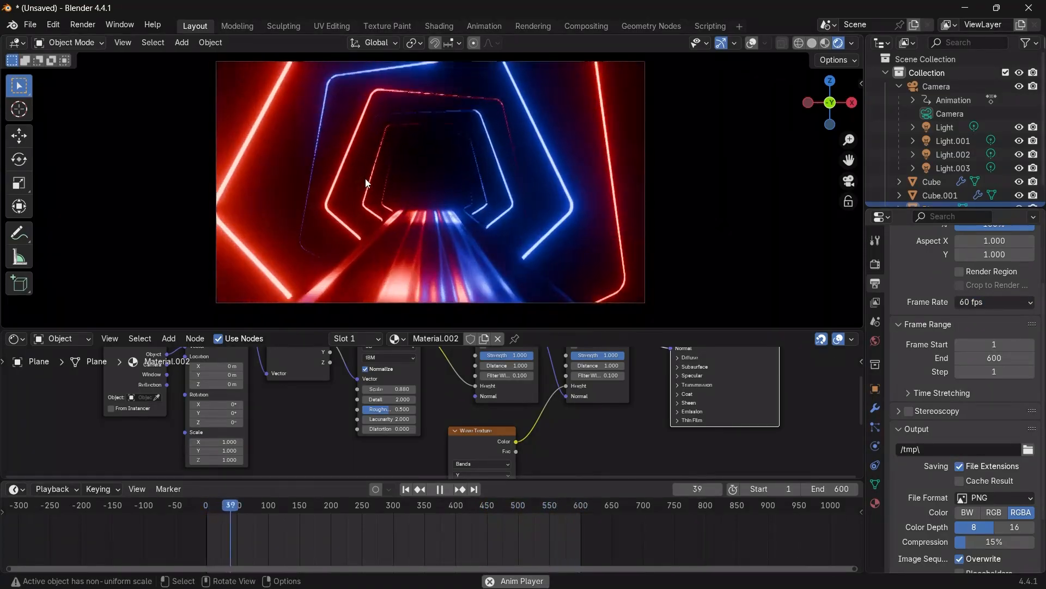
key("space")
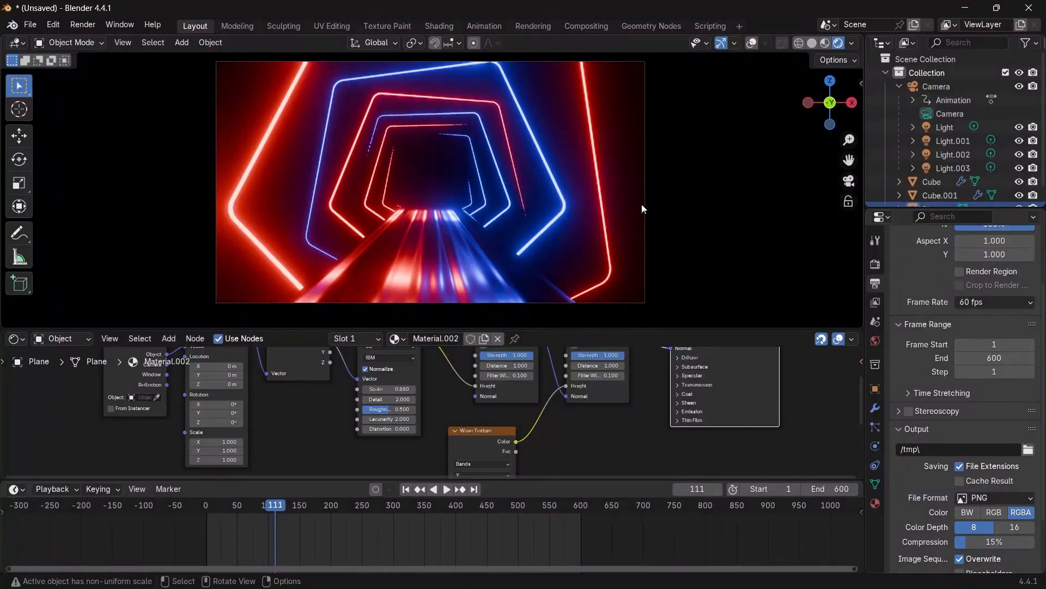
Set the output path to // and the file format to FFmpeg Video.
left_click(917, 450)
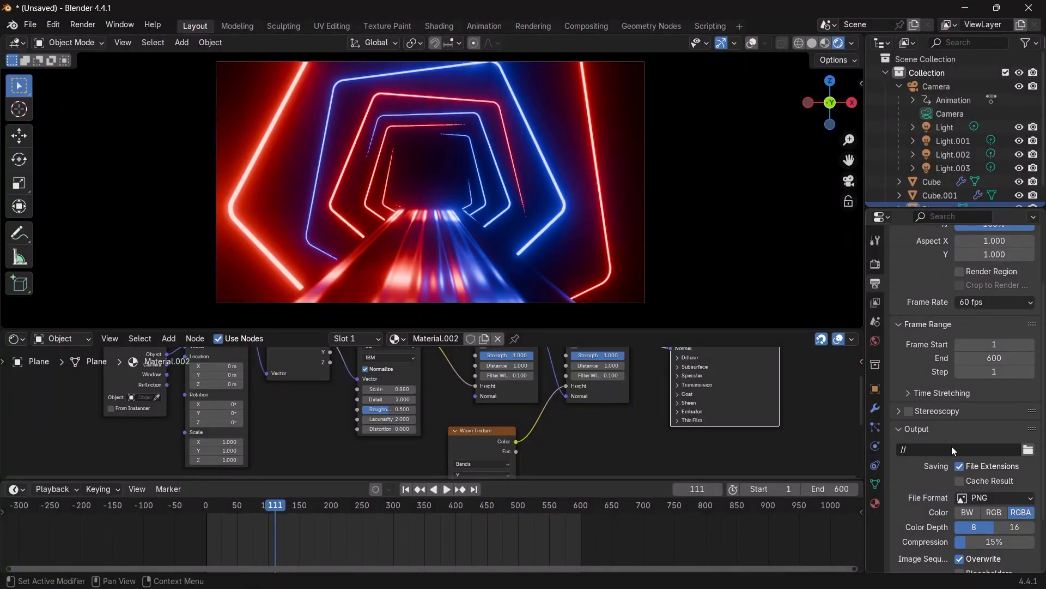
scroll(903, 456, "down", 3)
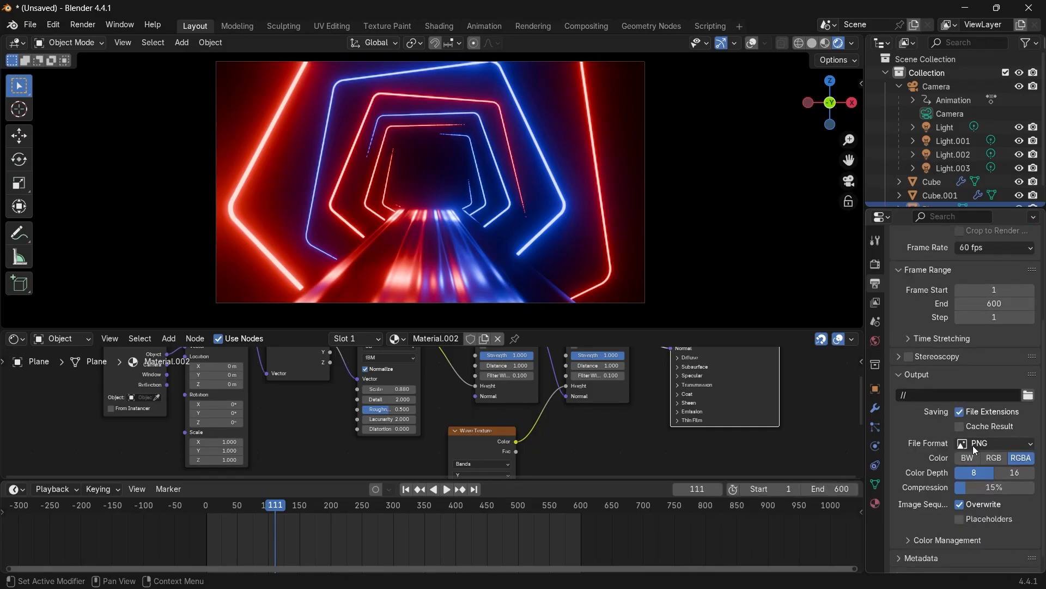
left_click(974, 446)
left_click(974, 482)
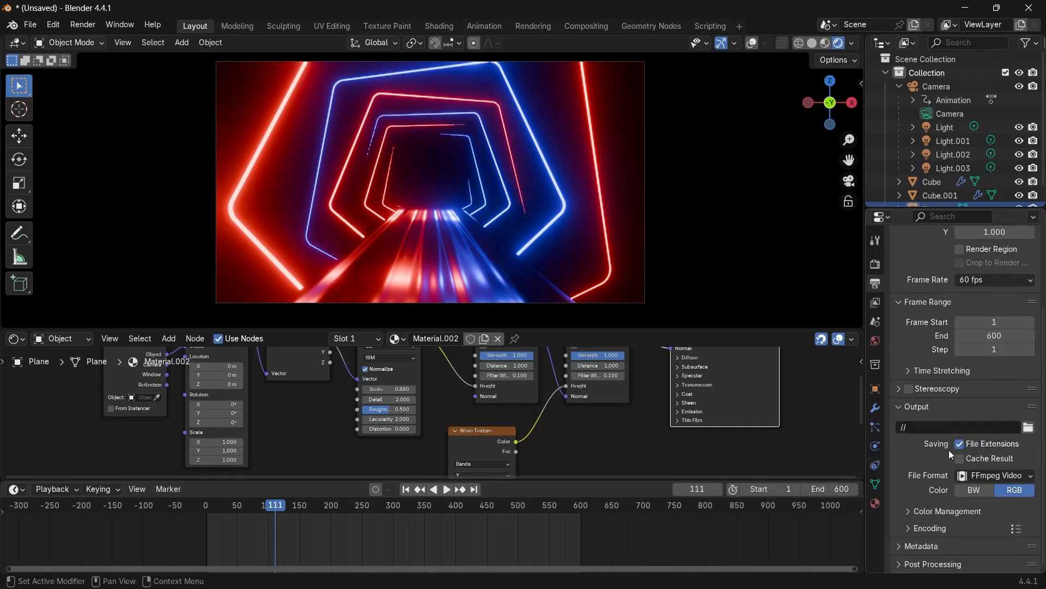
Set the encoding container to MPEG-4 and choose an output quality.
scroll(965, 470, "down", 5)
left_click(997, 412)
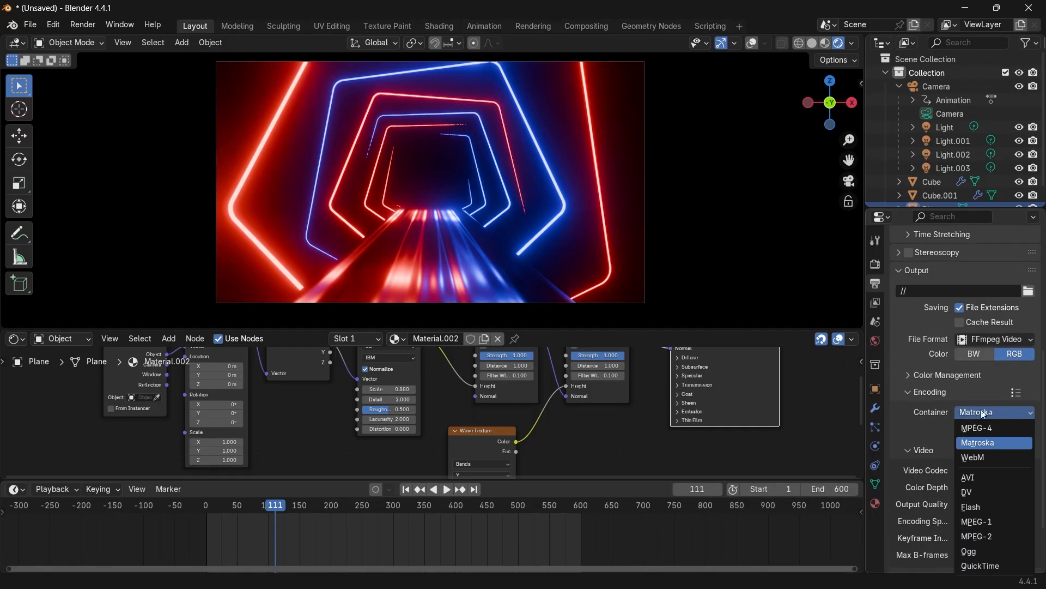
left_click(972, 429)
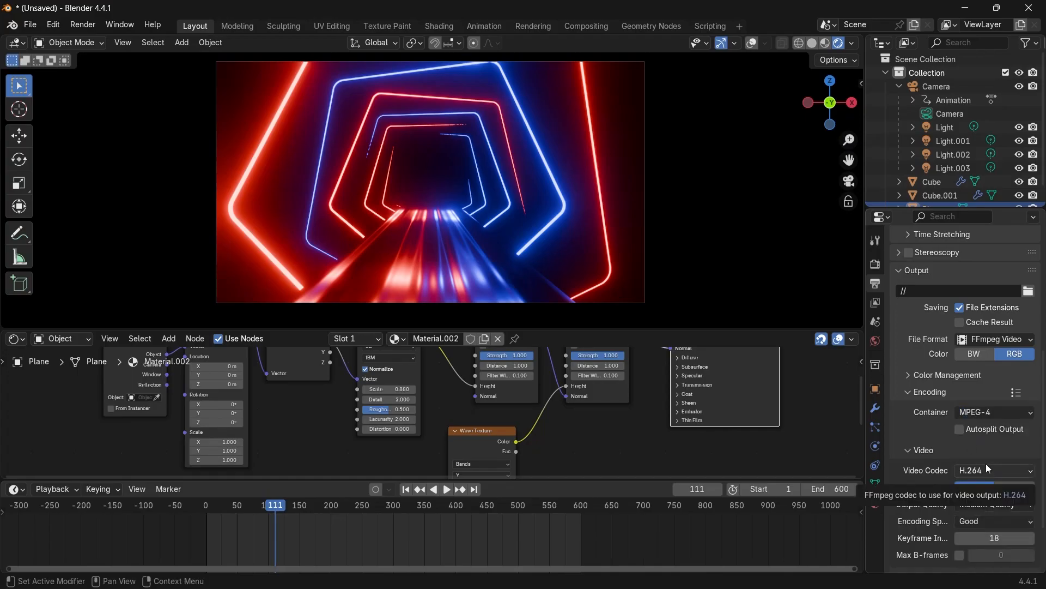
left_click(984, 504)
left_click(967, 412)
Set the render resolution scale to 200% and open the Render menu to start rendering.
scroll(938, 436, "up", 10)
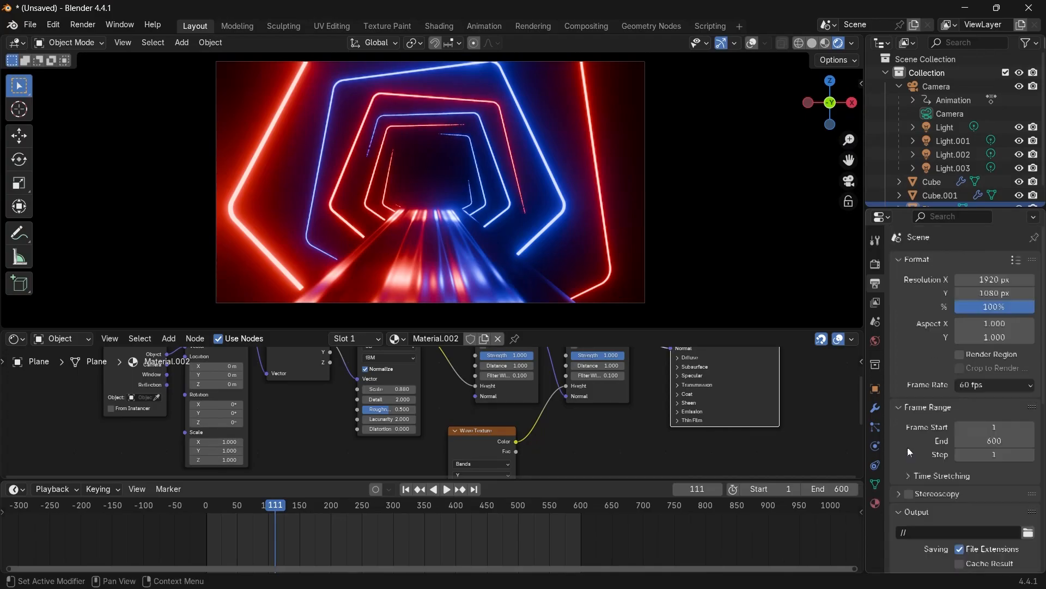
left_click(980, 312)
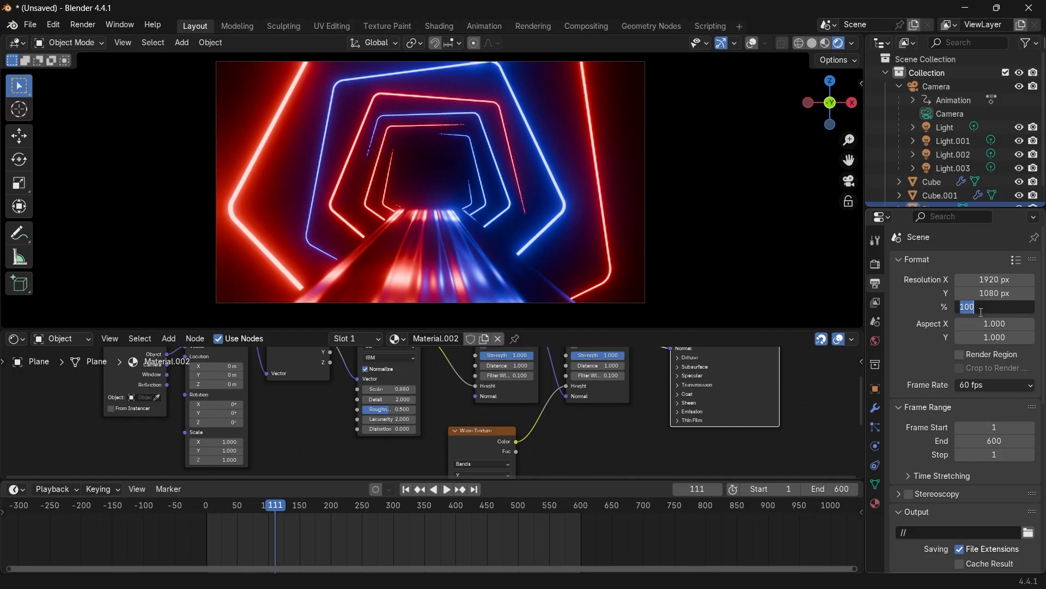
type("200")
key("Return")
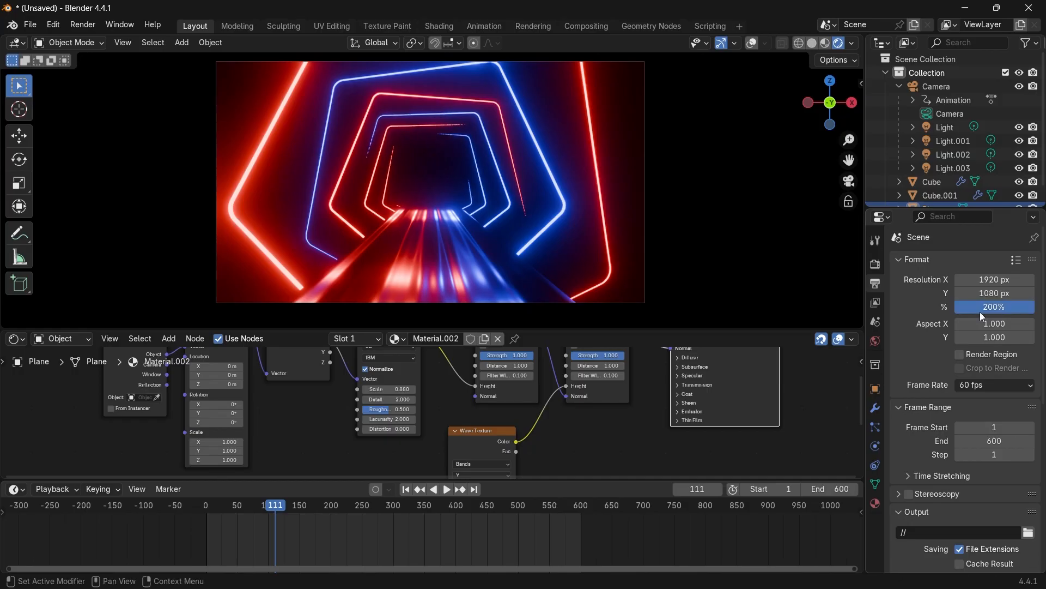
left_click(84, 25)
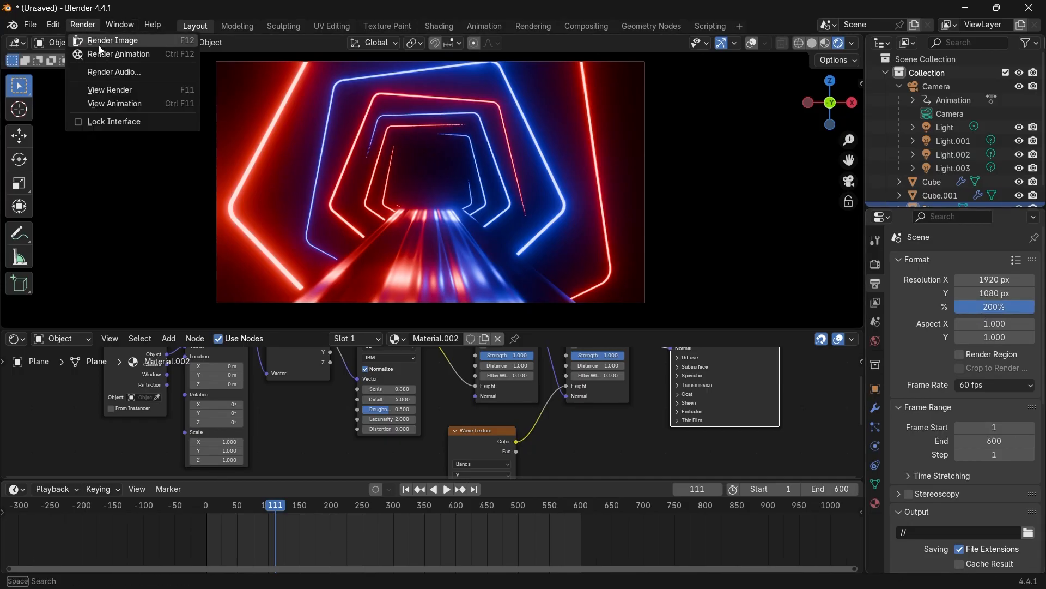